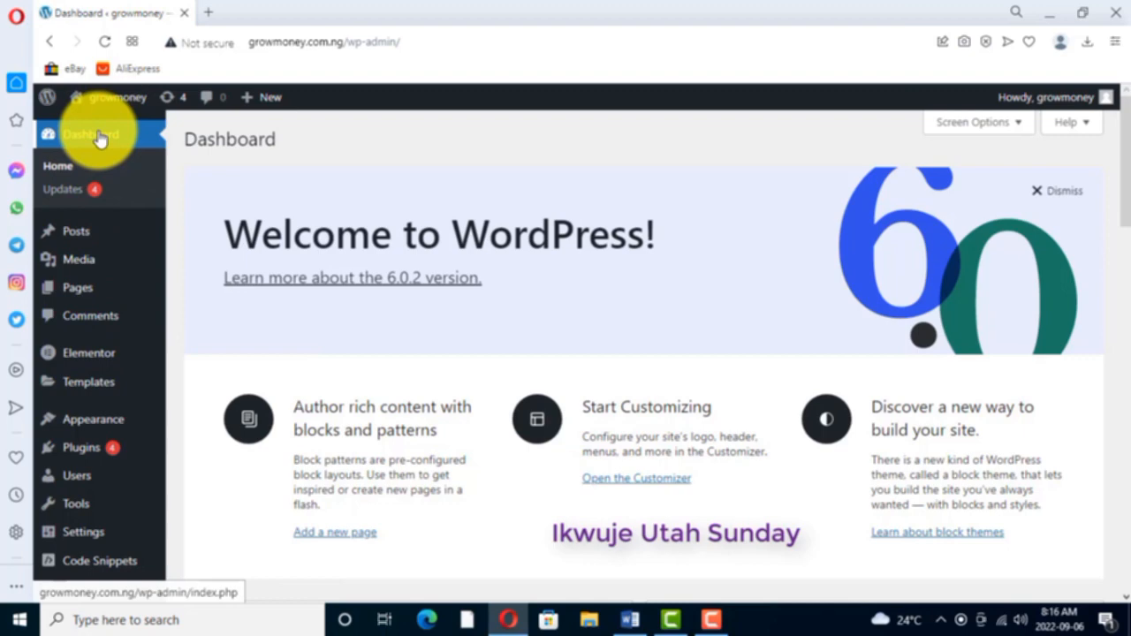
left_click(210, 14)
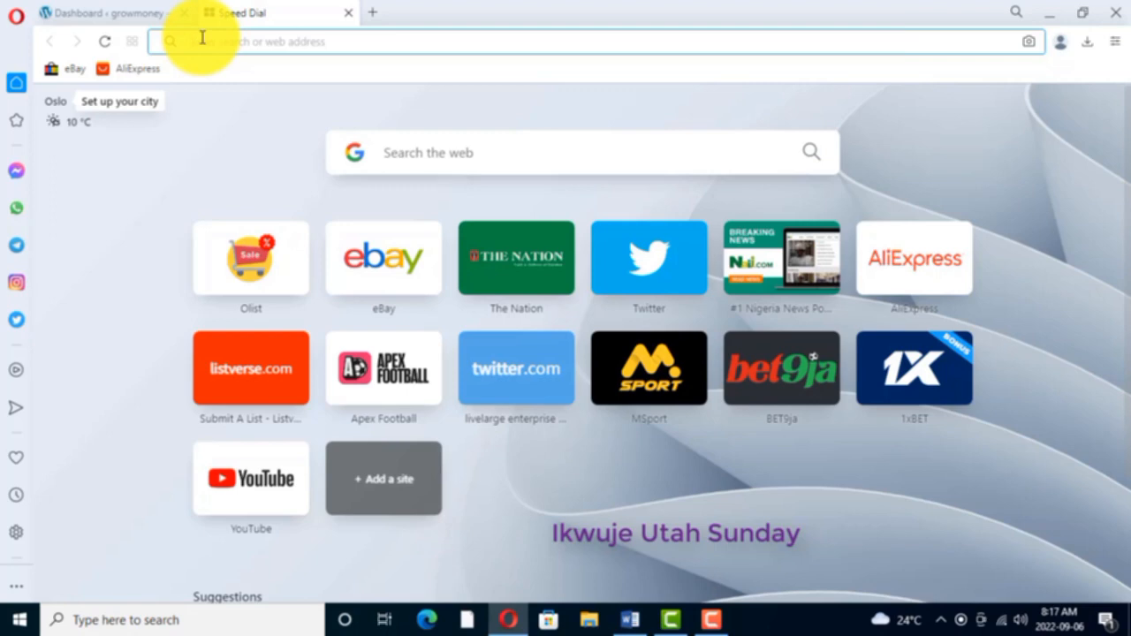
type("growmoney.com.ng")
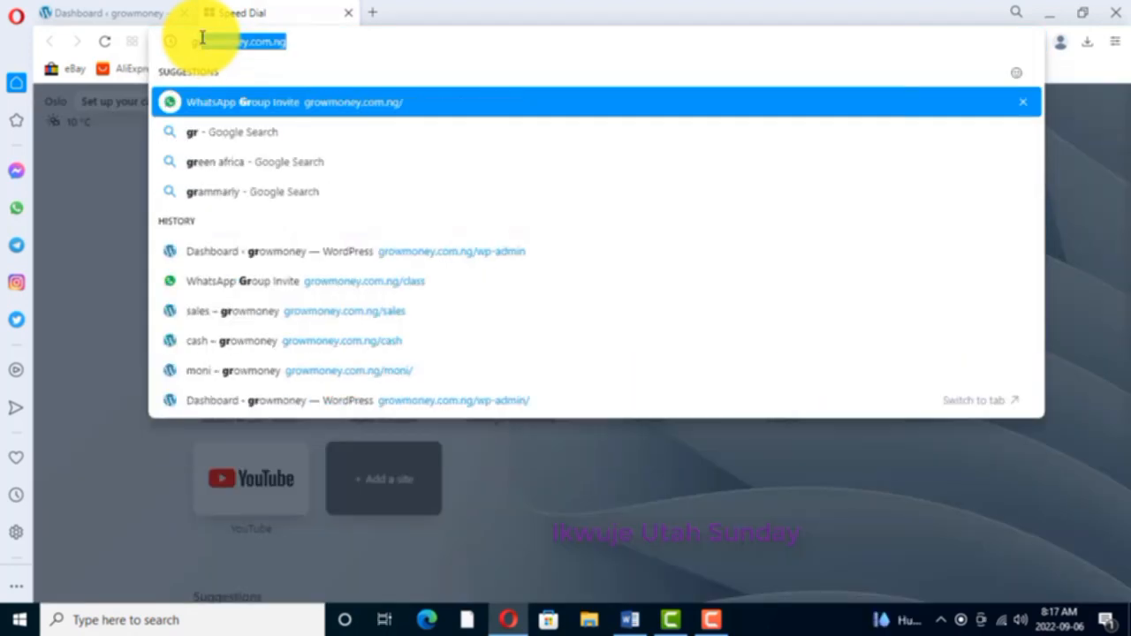
key("Right")
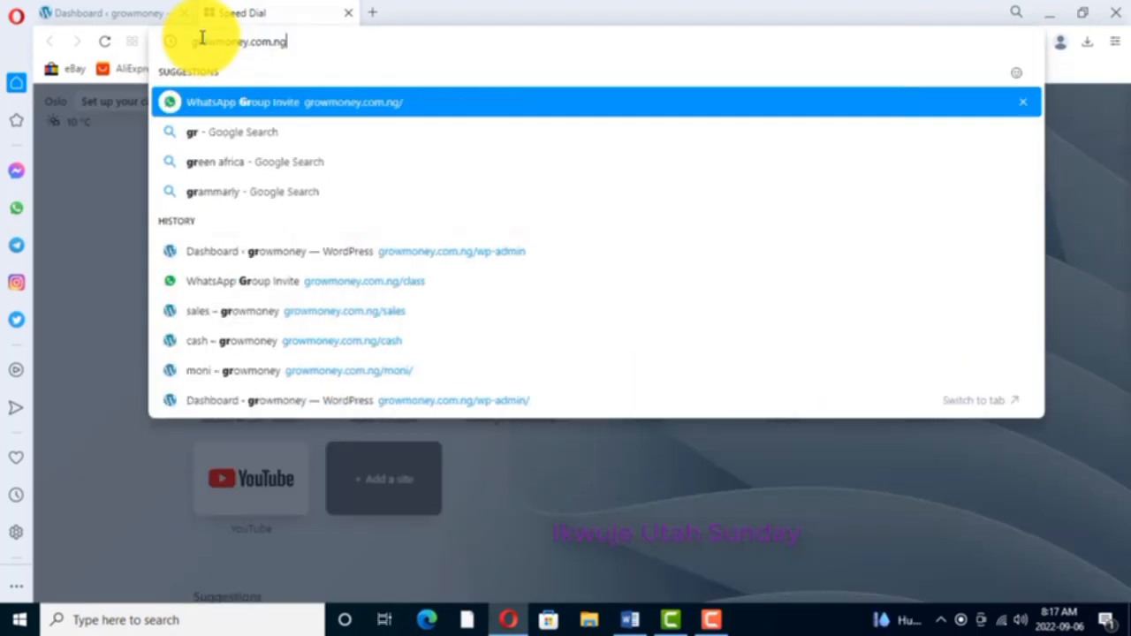
type("/")
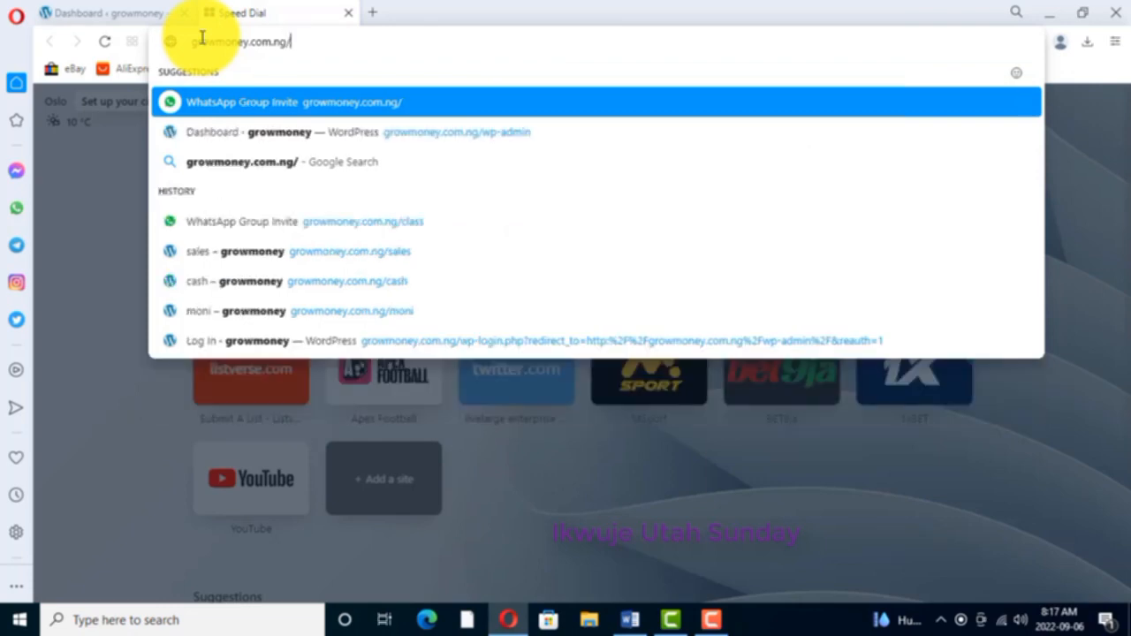
type("wp")
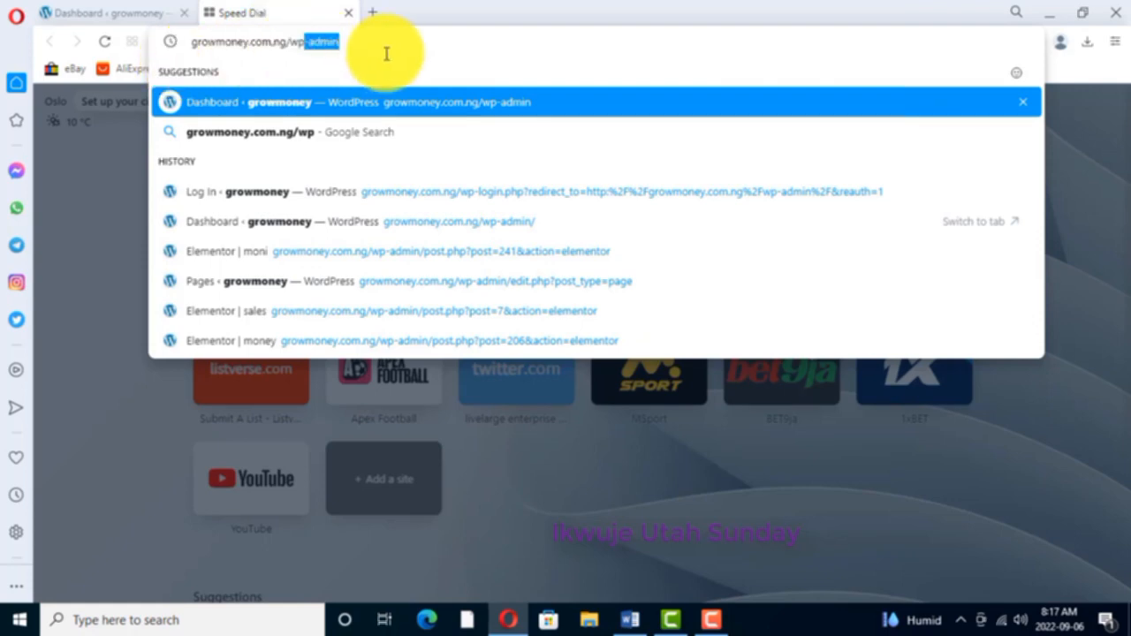
left_click(121, 13)
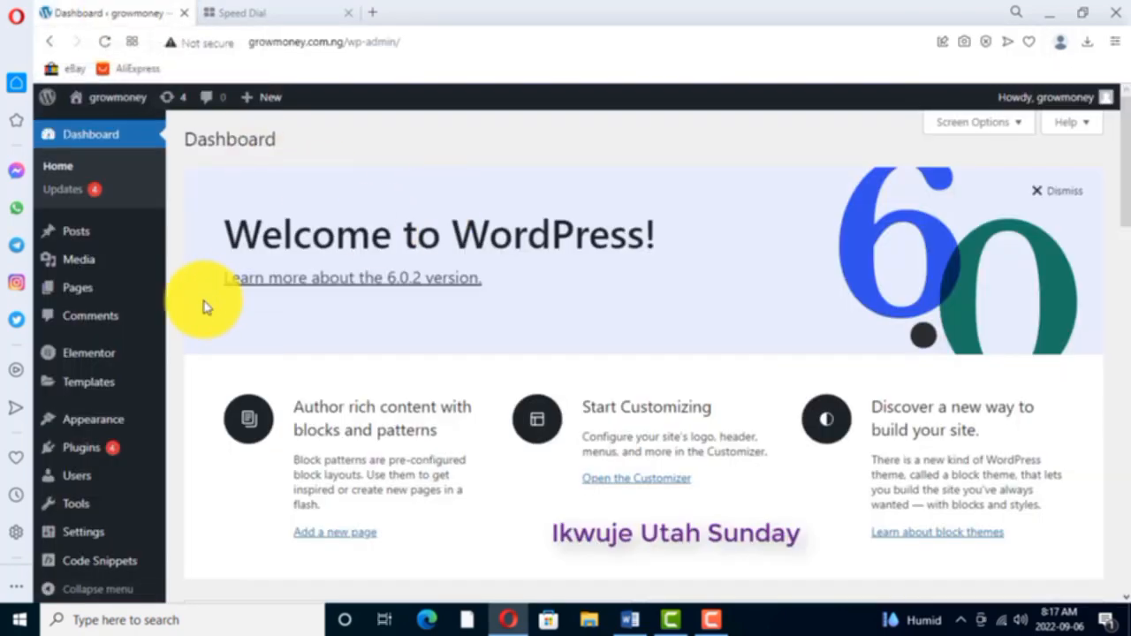
- Open the list of all the site's pages from the WordPress dashboard
mouse_move(113, 350)
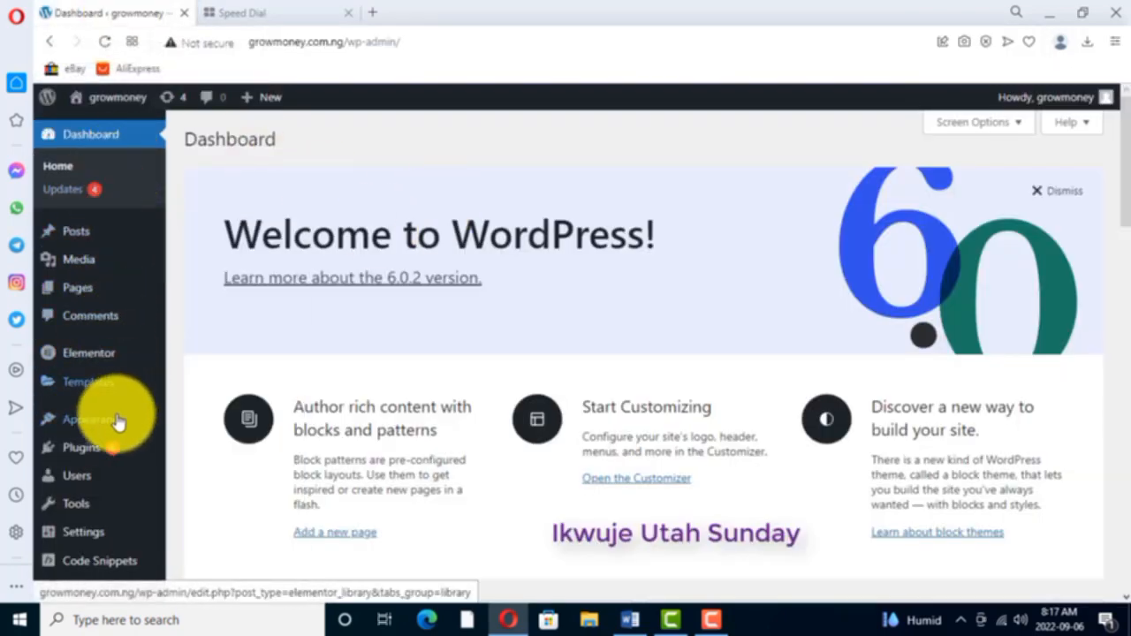
mouse_move(138, 253)
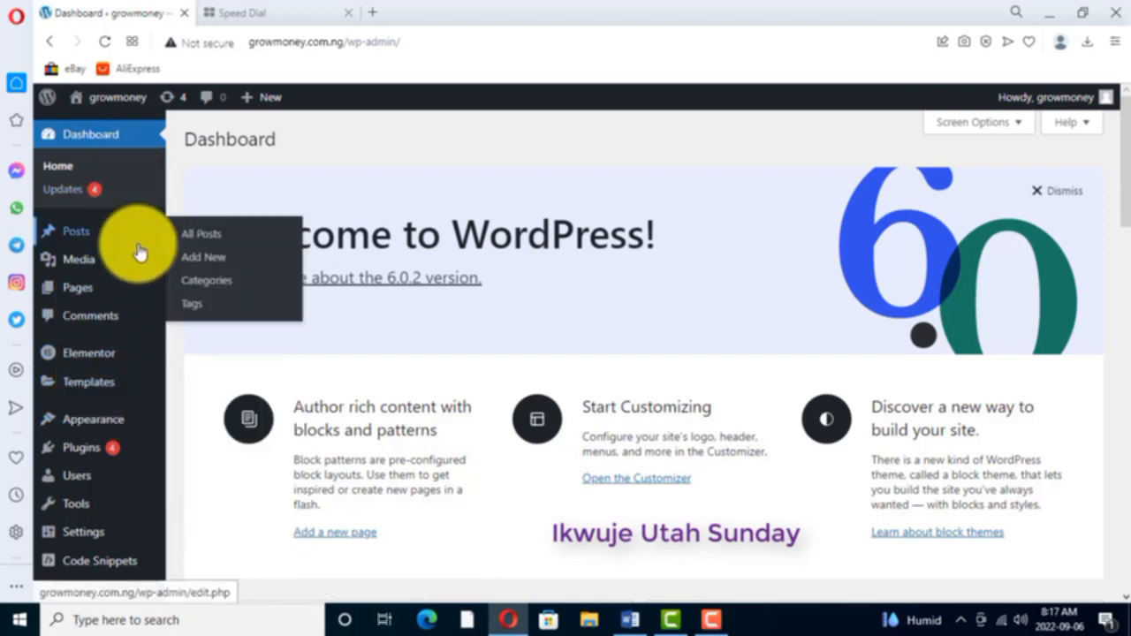
mouse_move(84, 284)
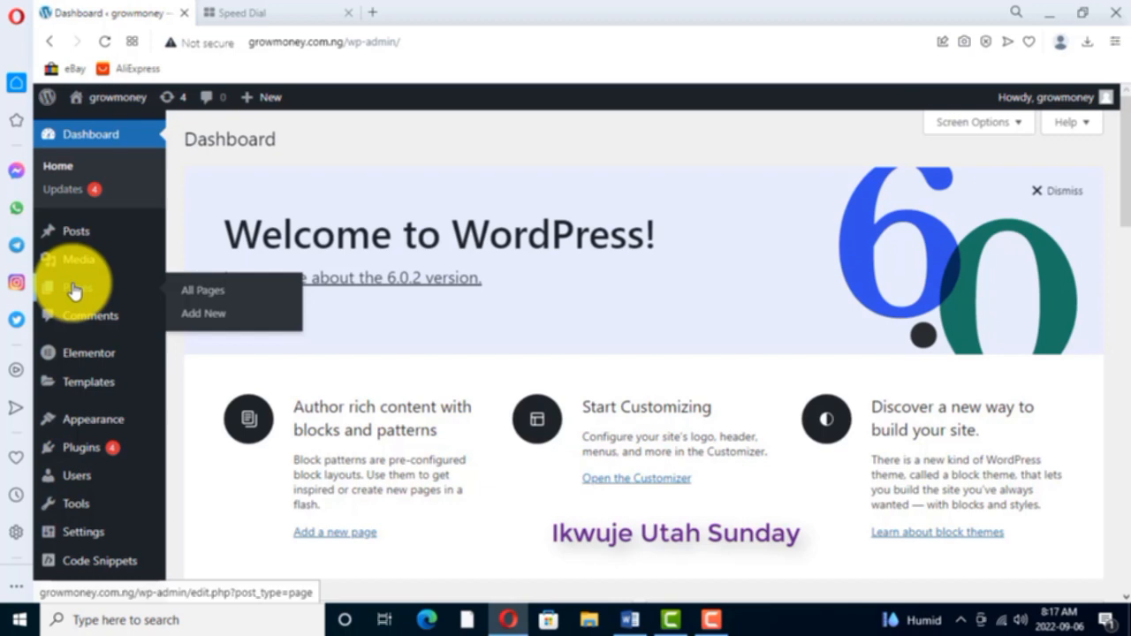
left_click(212, 291)
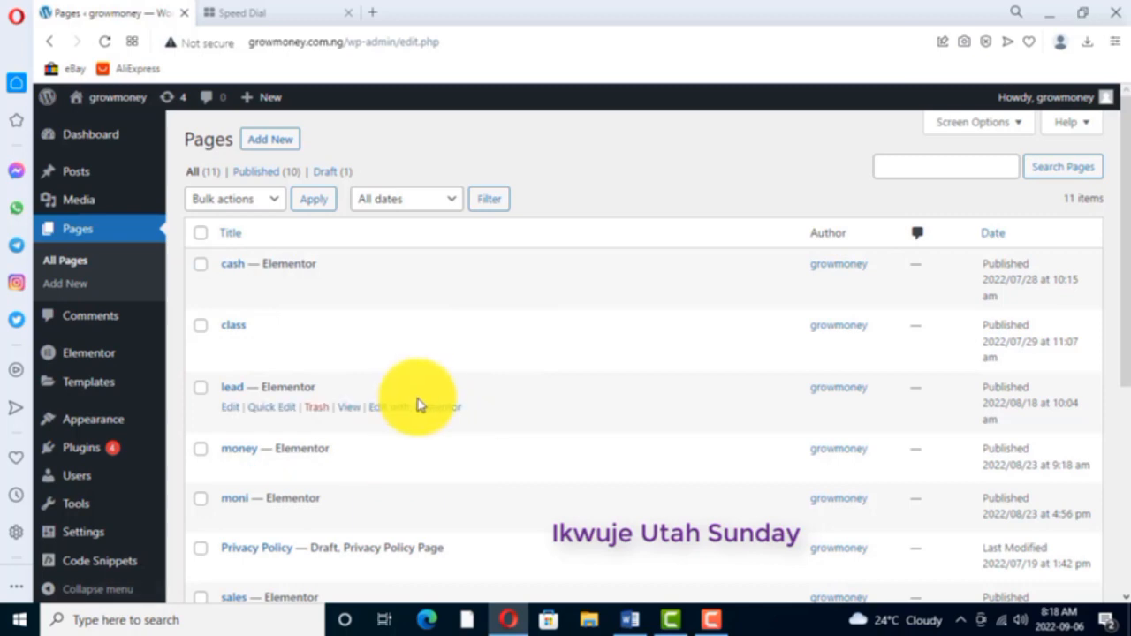
- Find the tutorial page in the list and open it for editing with Elementor
scroll(389, 402, "down", 2)
scroll(389, 435, "down", 2)
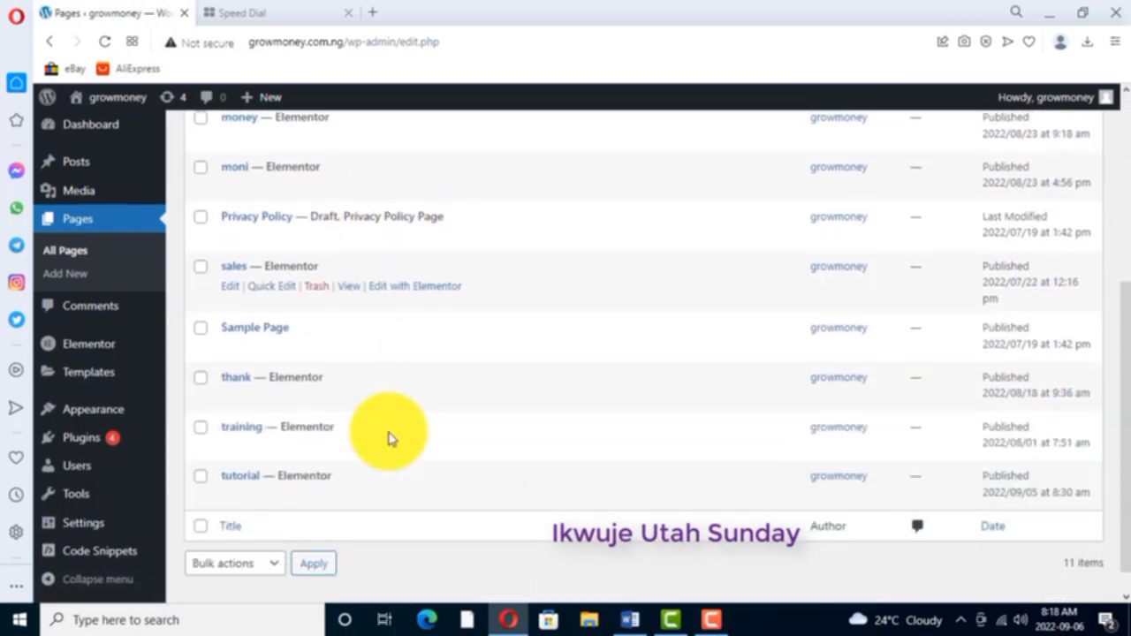
scroll(361, 392, "up", 4)
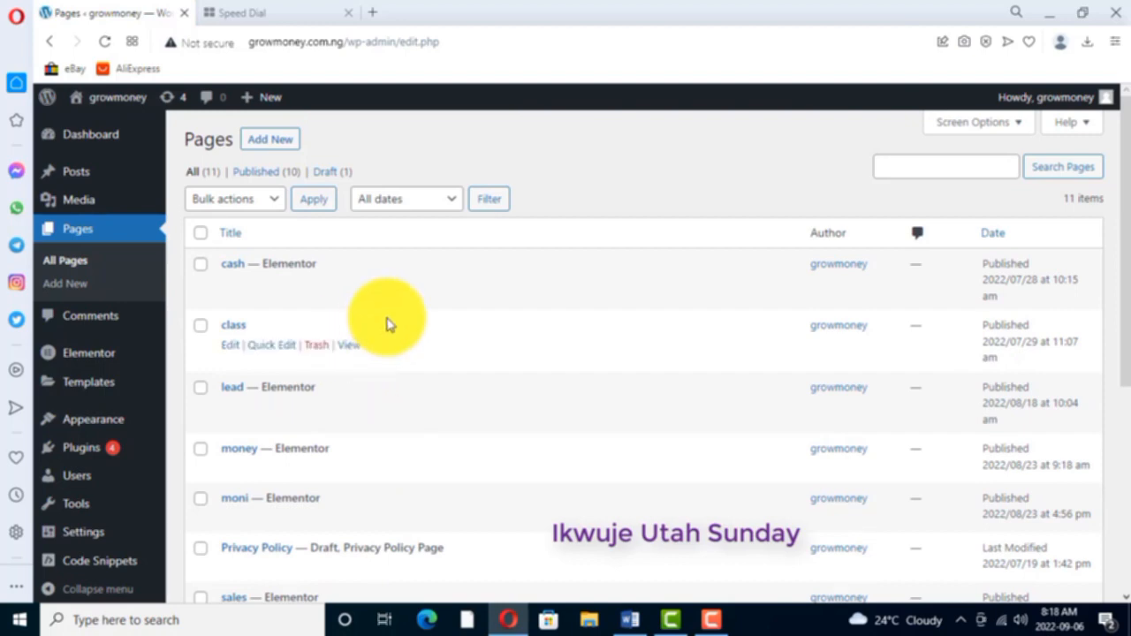
scroll(344, 412, "down", 2)
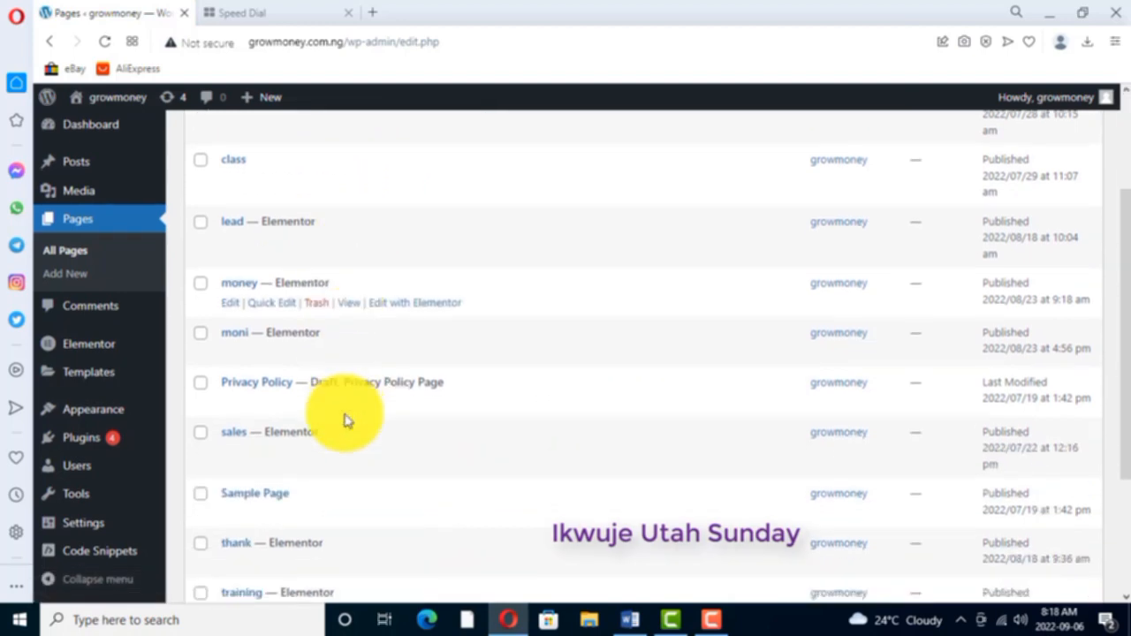
scroll(332, 415, "down", 3)
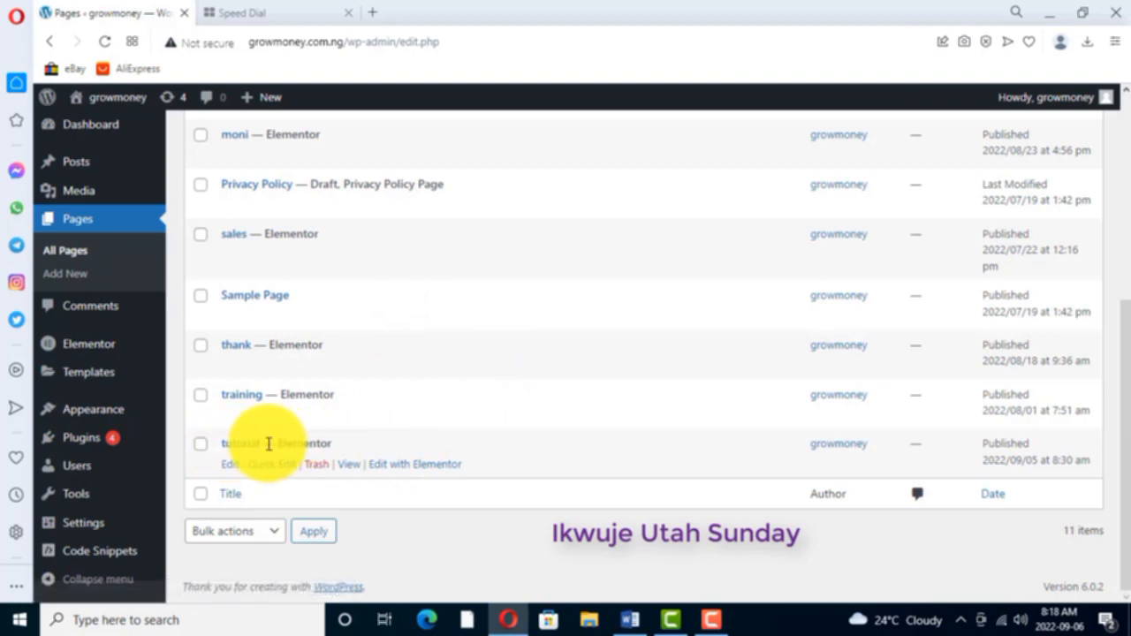
left_click(404, 466)
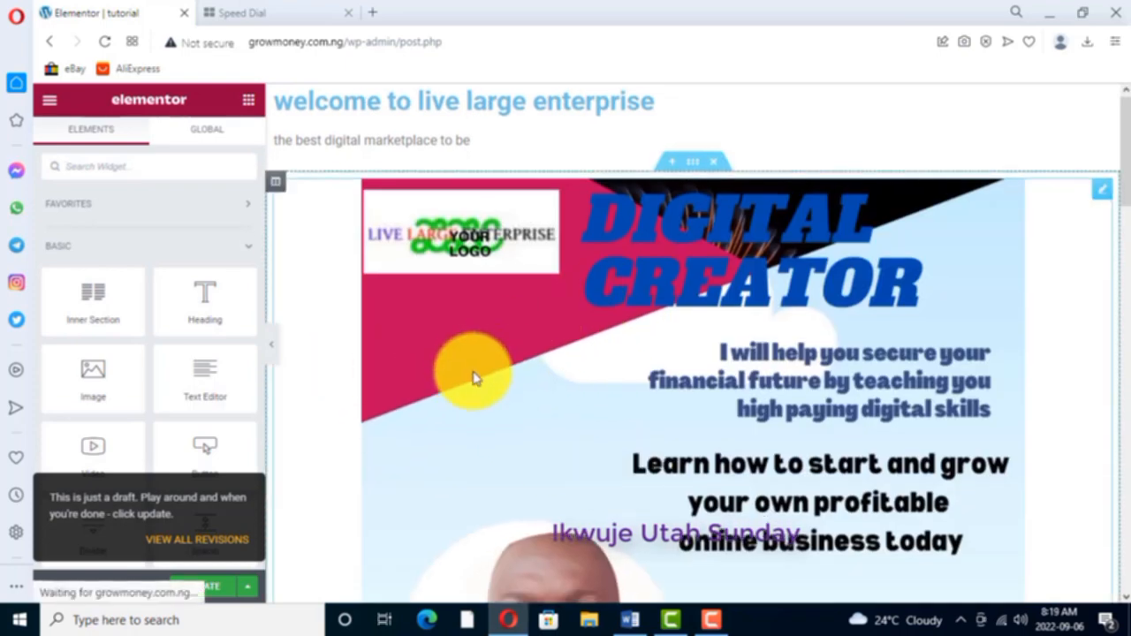
- Delete the "the best digital marketplace to be" text section and the Digital Creator image section below it
scroll(473, 378, "down", 5)
scroll(475, 381, "down", 11)
scroll(474, 385, "up", 10)
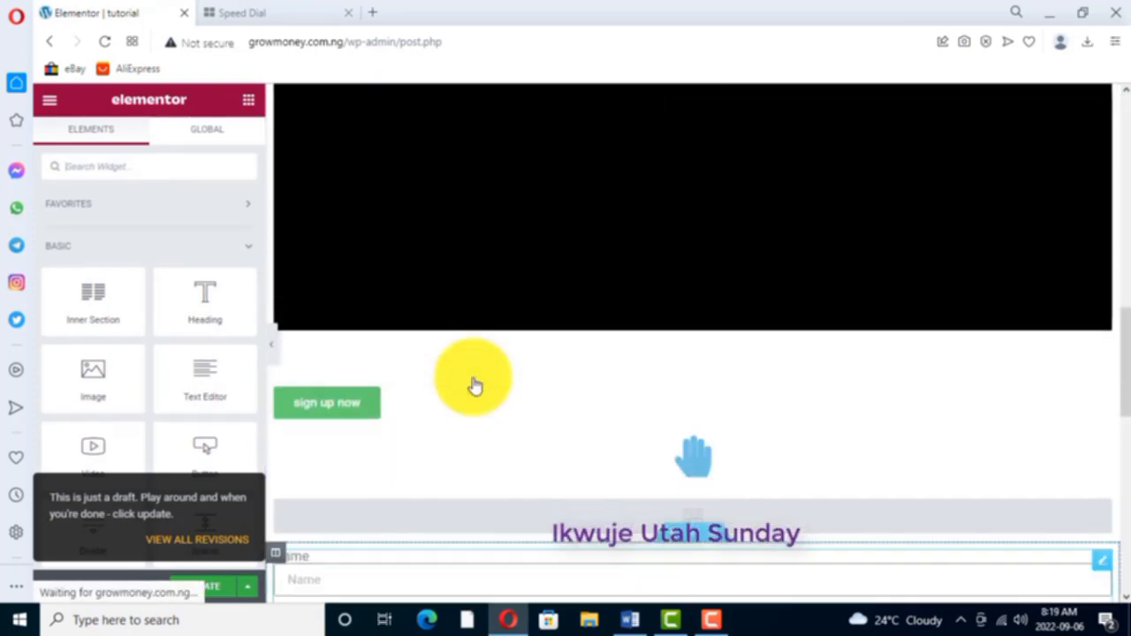
scroll(474, 386, "up", 6)
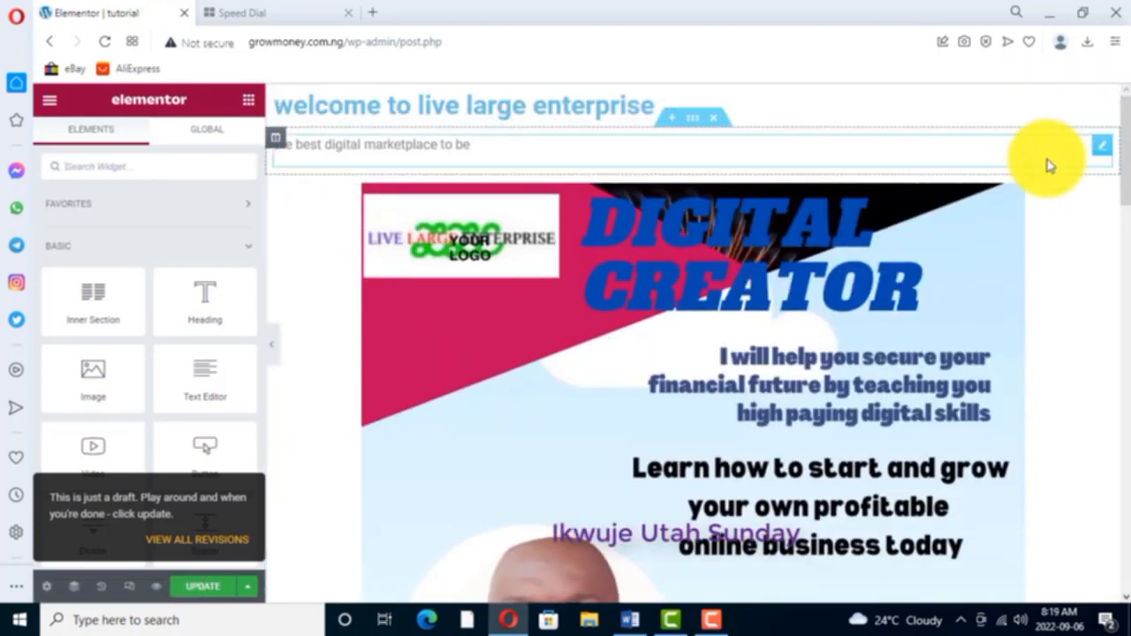
right_click(716, 118)
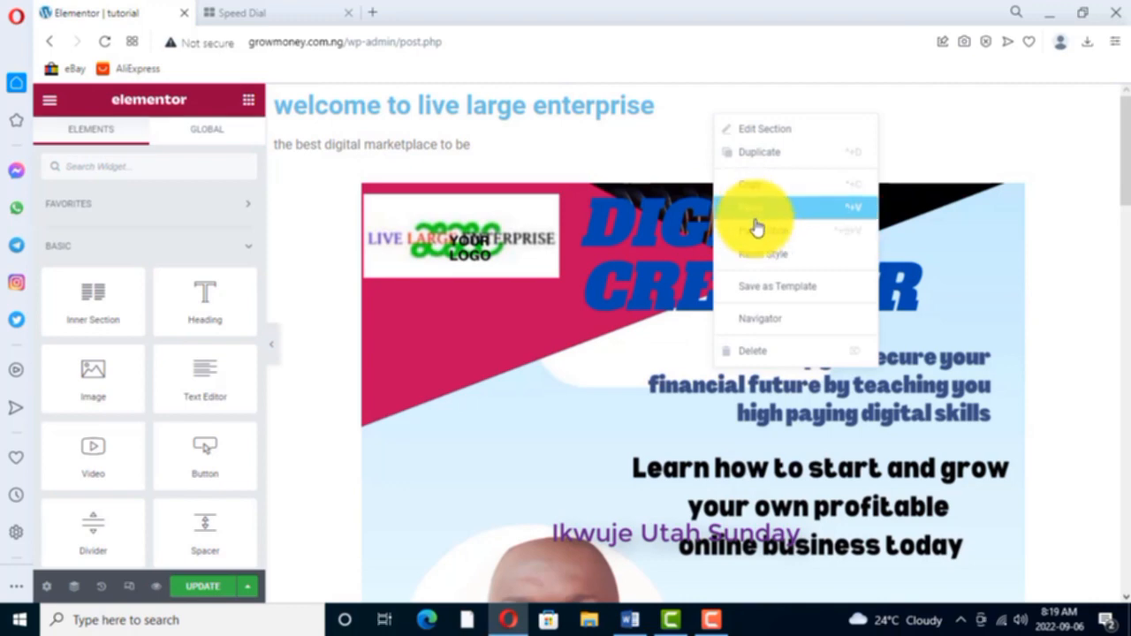
left_click(751, 350)
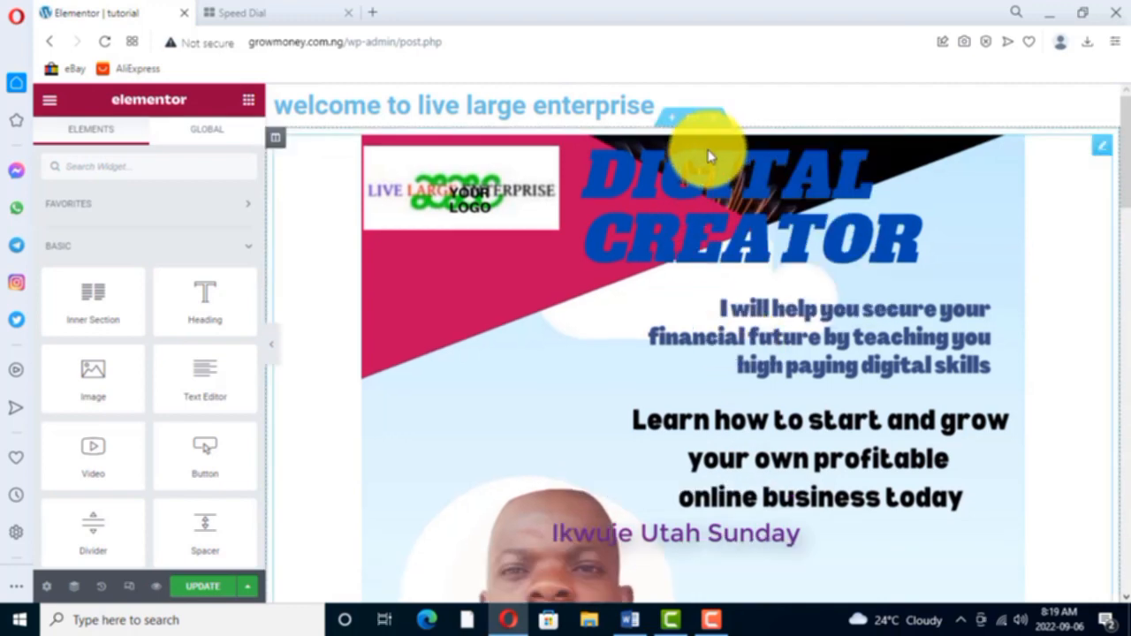
right_click(716, 124)
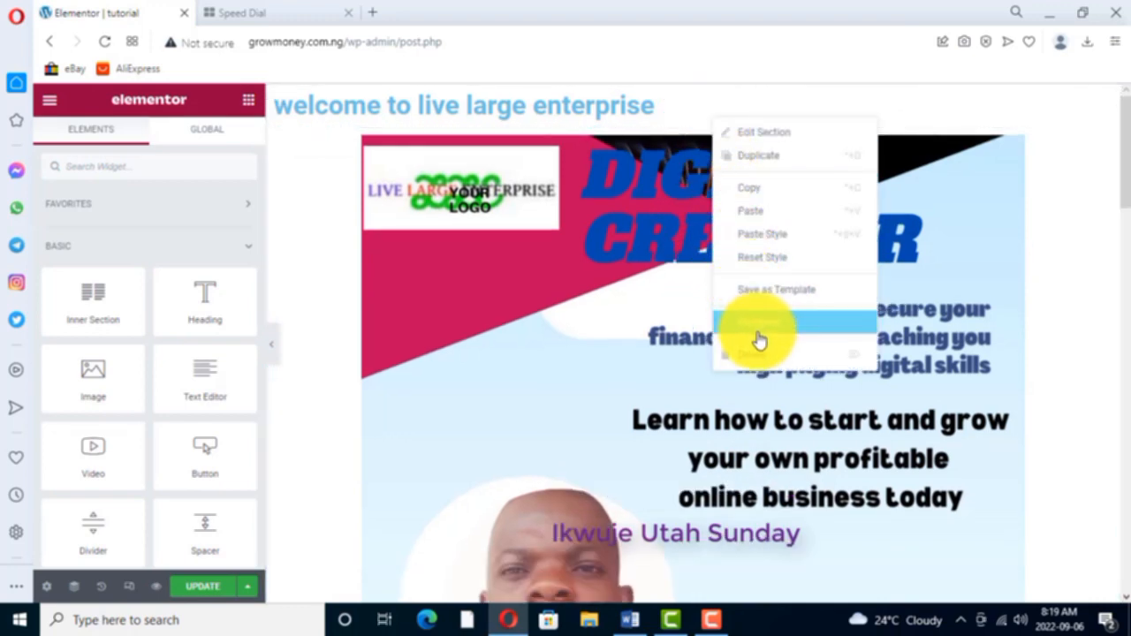
left_click(751, 355)
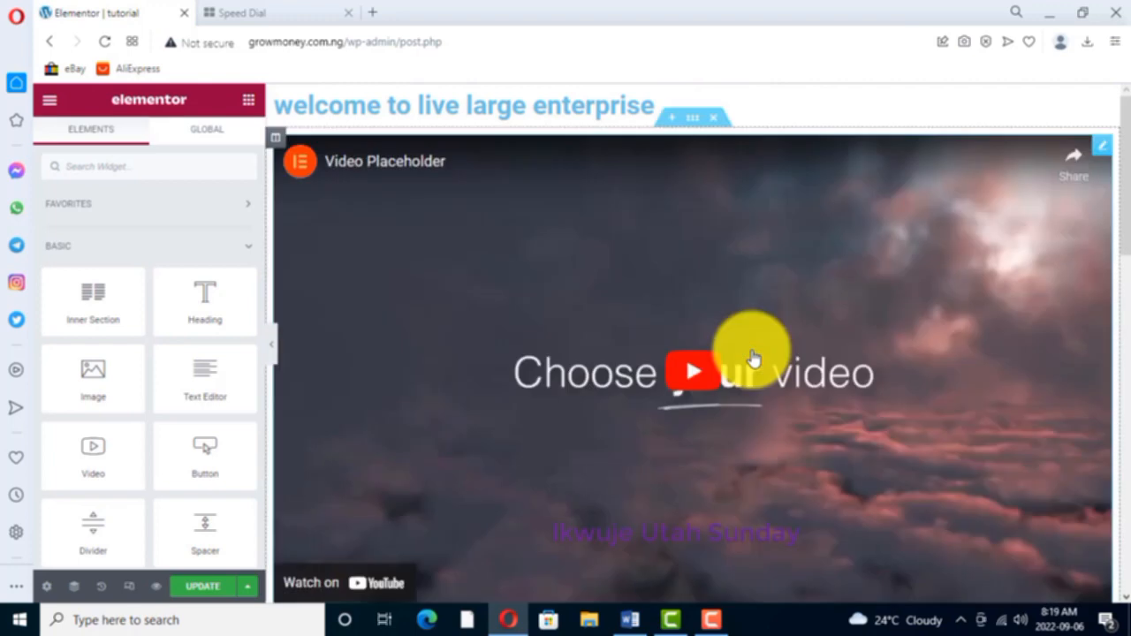
- Delete the "welcome to live large enterprise" heading section and the video placeholder section
right_click(714, 97)
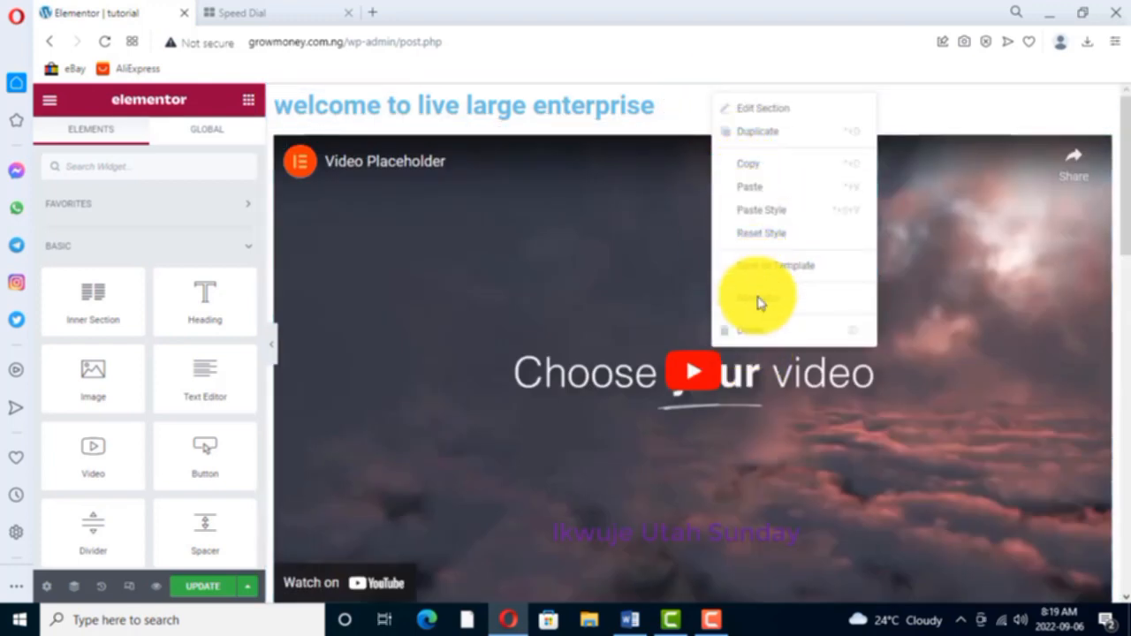
left_click(749, 343)
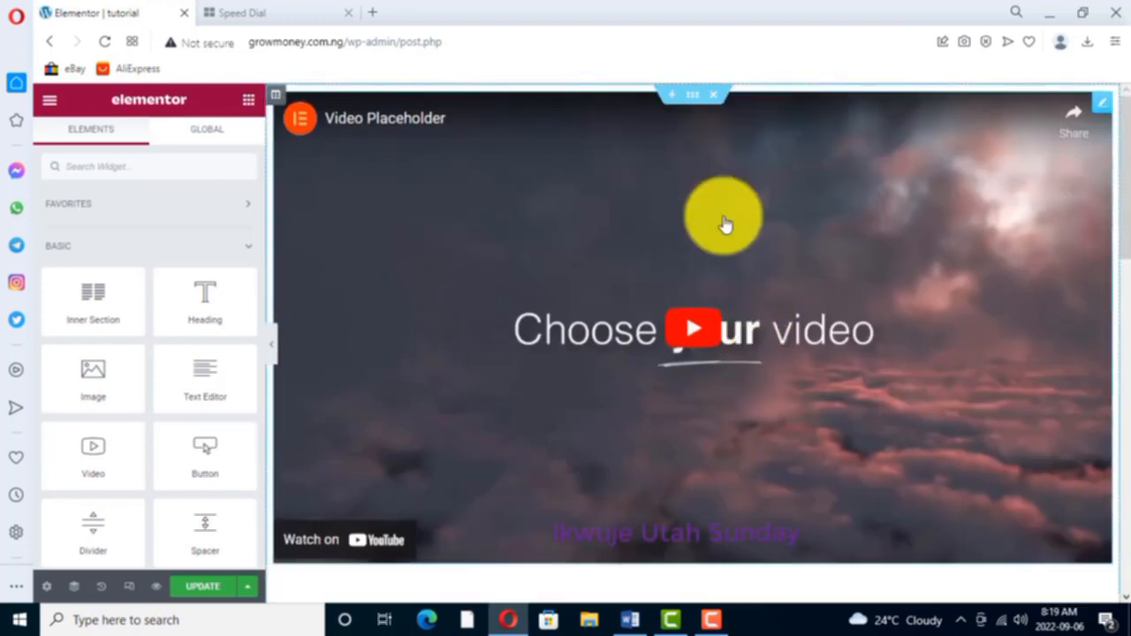
right_click(714, 97)
left_click(747, 327)
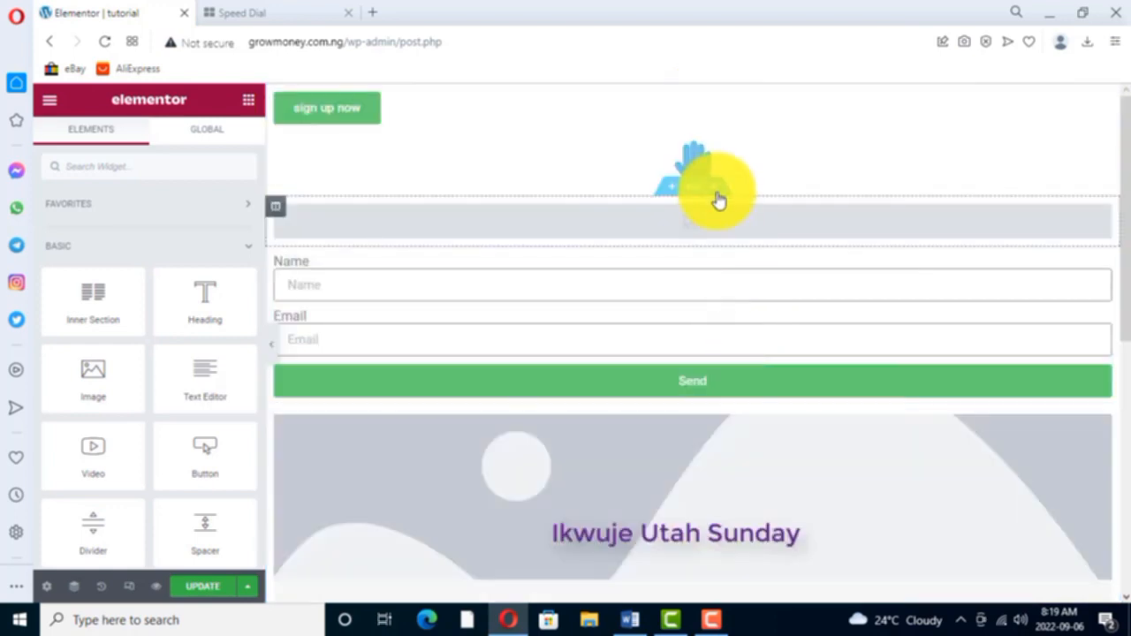
- Delete the grey placeholder section and the Name and Email form section beneath the hand icon
right_click(720, 185)
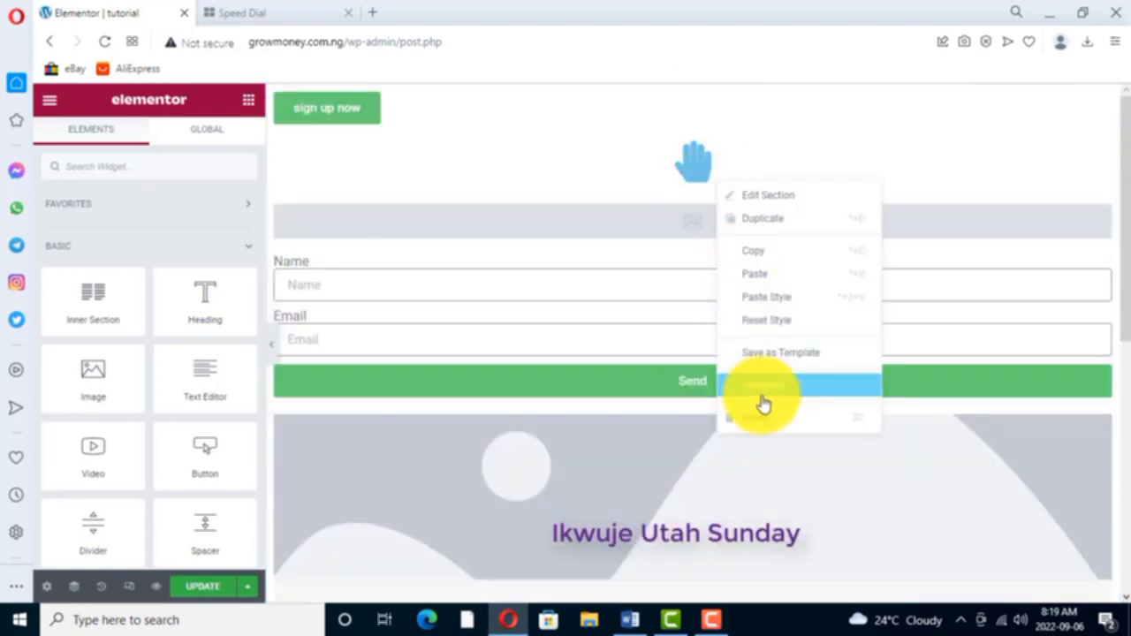
left_click(753, 422)
right_click(719, 189)
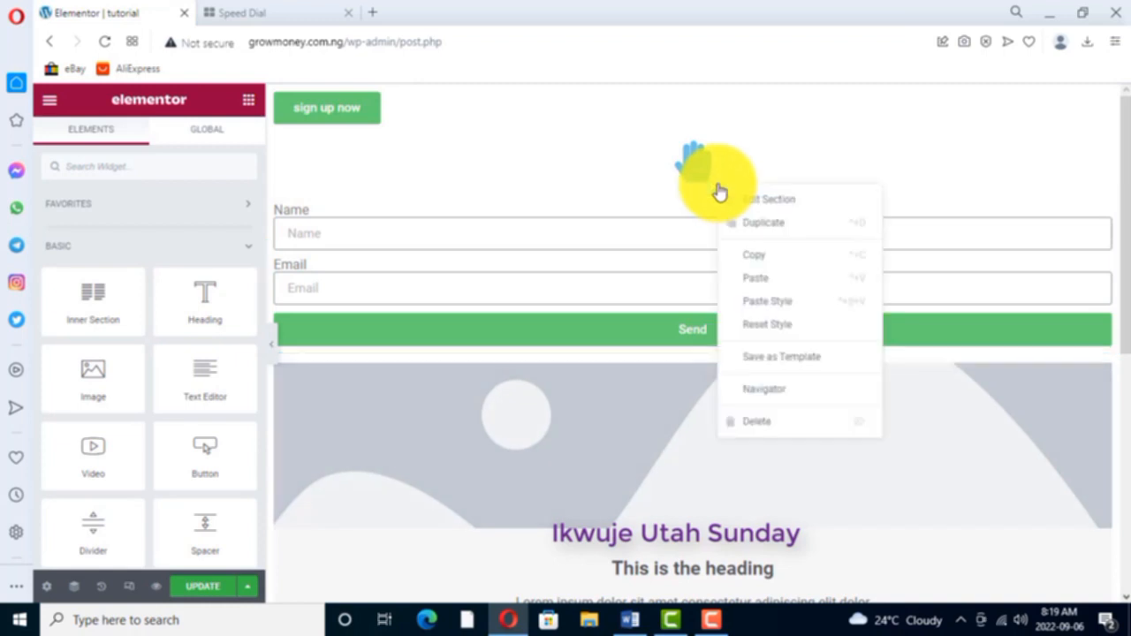
left_click(757, 422)
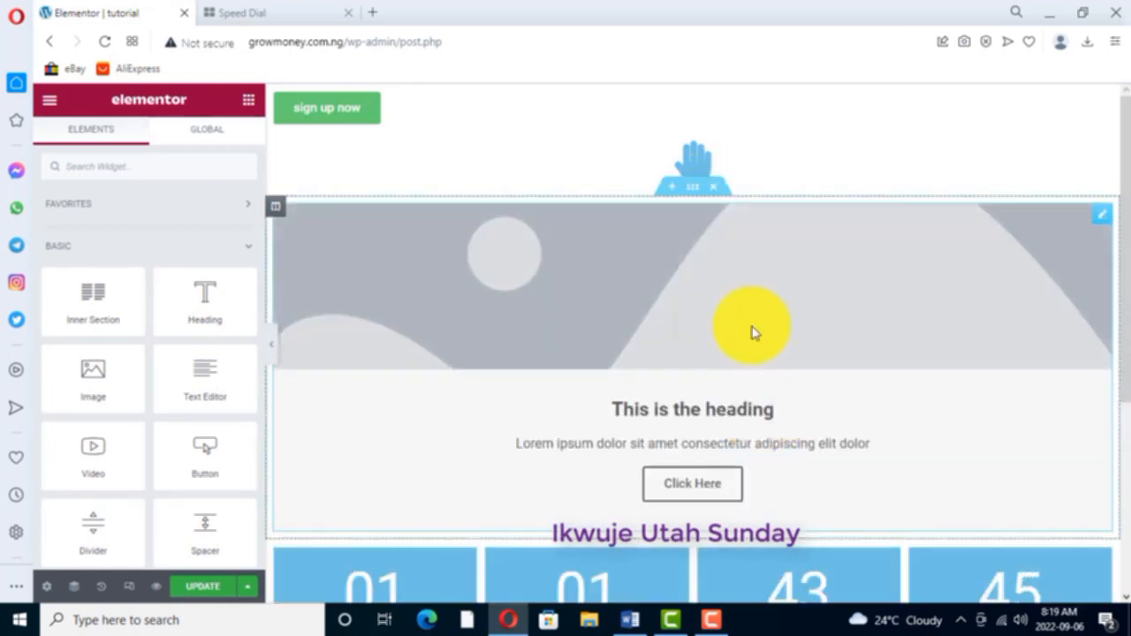
- Delete the "This is the heading" call-to-action section and the hand icon section
right_click(714, 189)
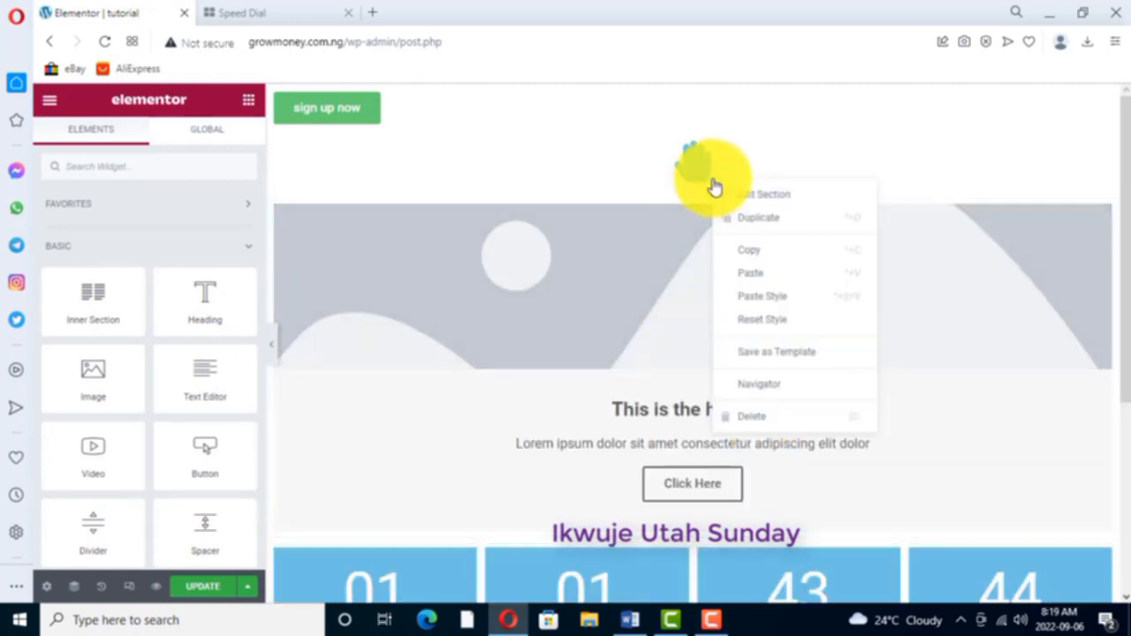
left_click(753, 421)
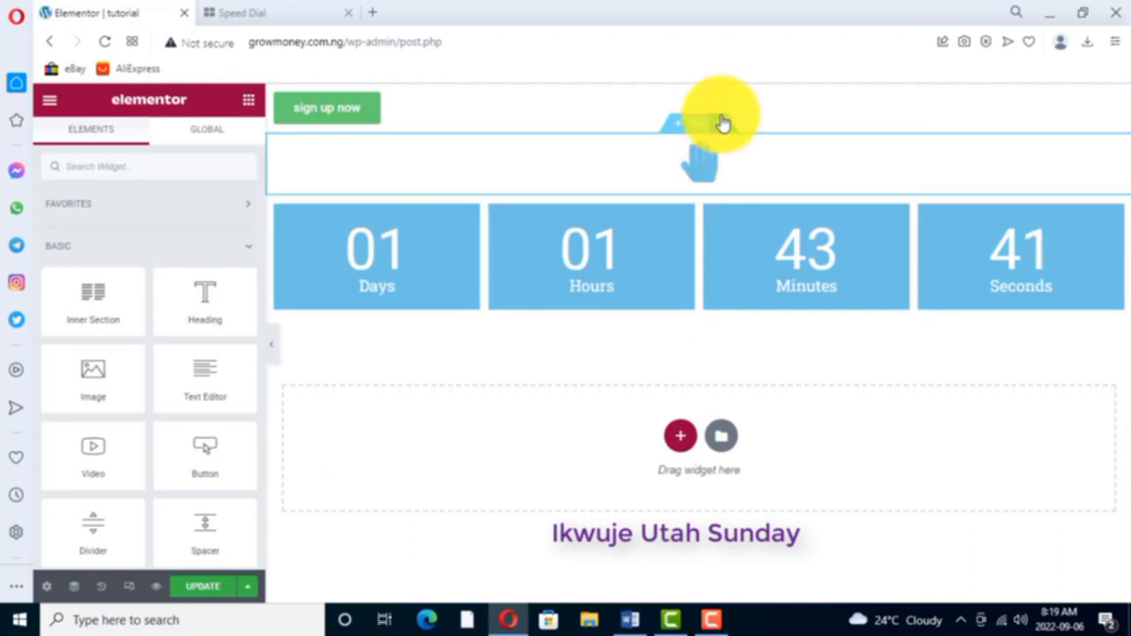
right_click(722, 121)
left_click(758, 355)
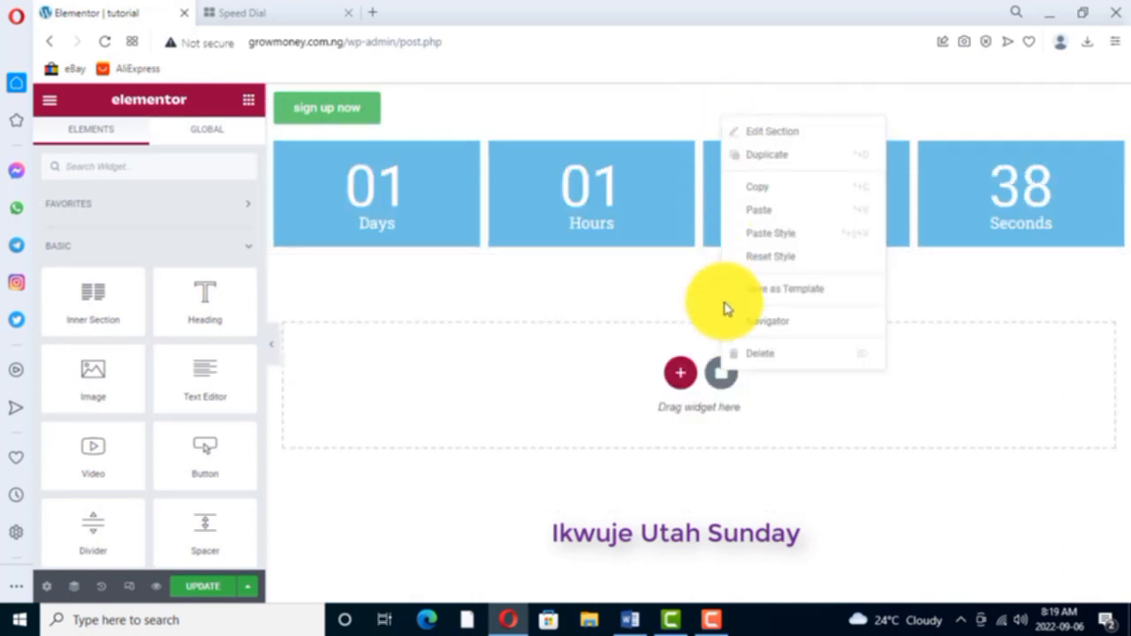
- Delete the countdown timer section and the "sign up now" button section to empty the page
left_click(751, 354)
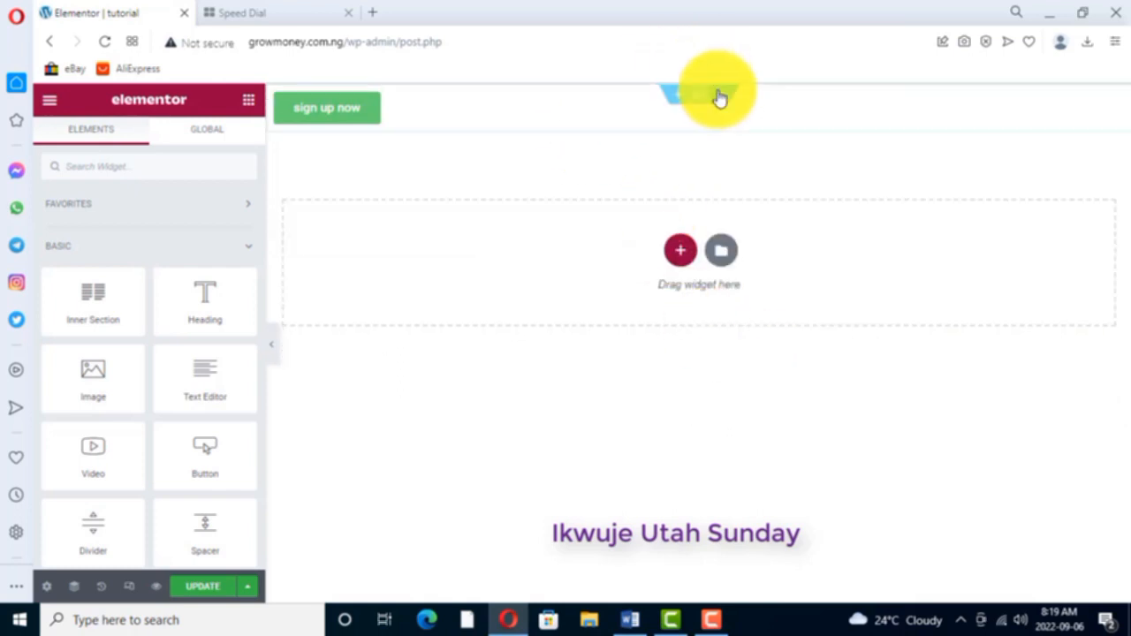
right_click(723, 94)
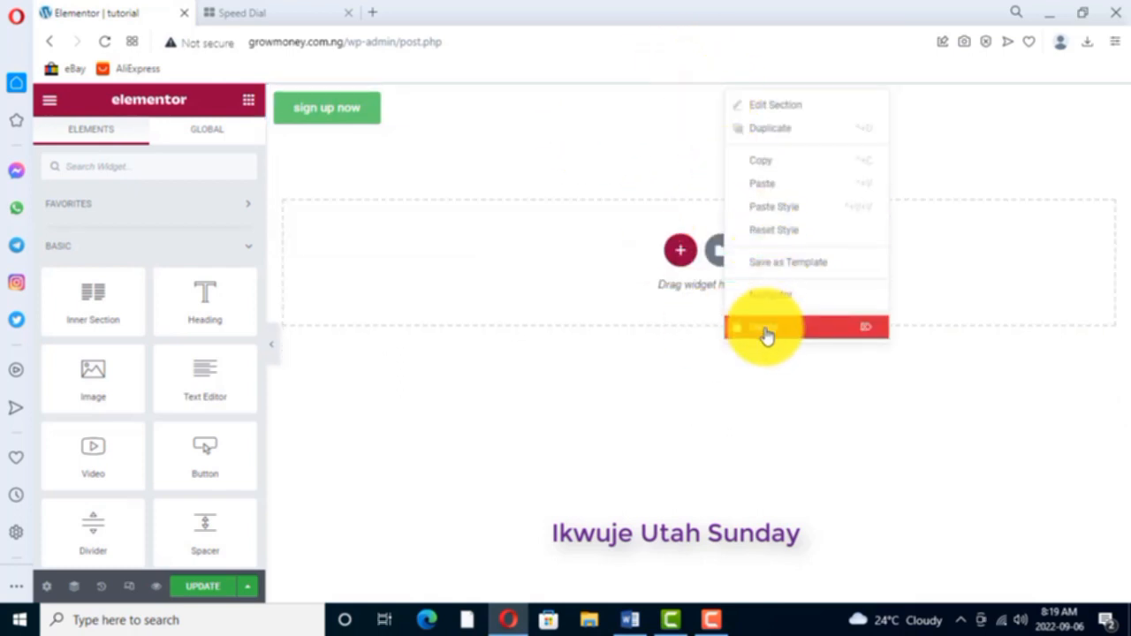
left_click(765, 329)
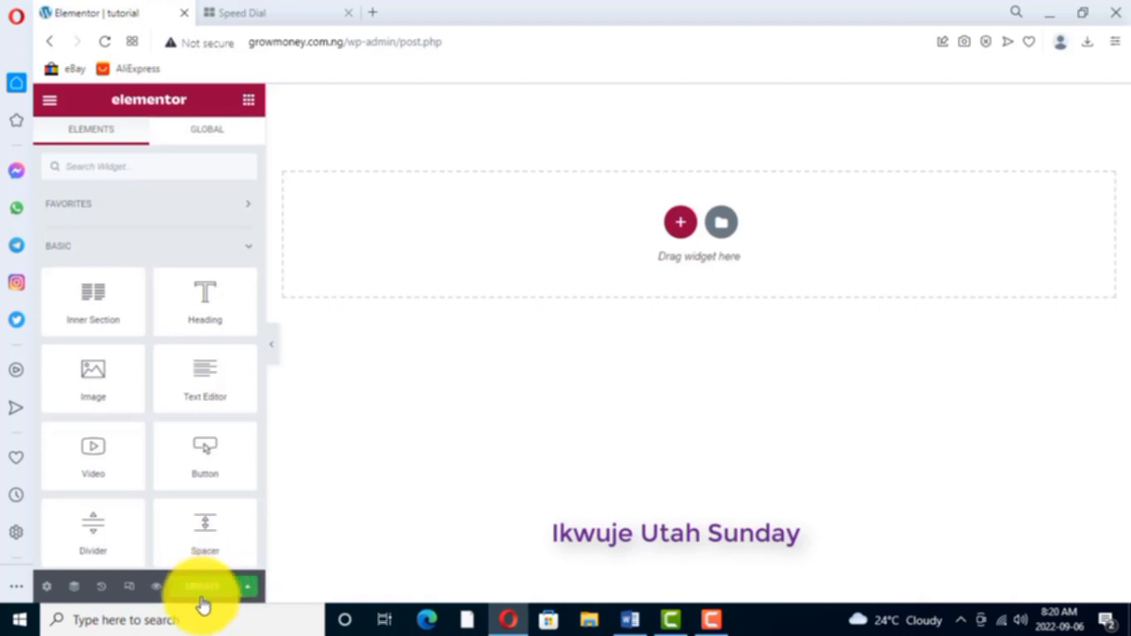
- Turn on responsive mode and browse the ready-made pages and blocks in the template library
left_click(129, 588)
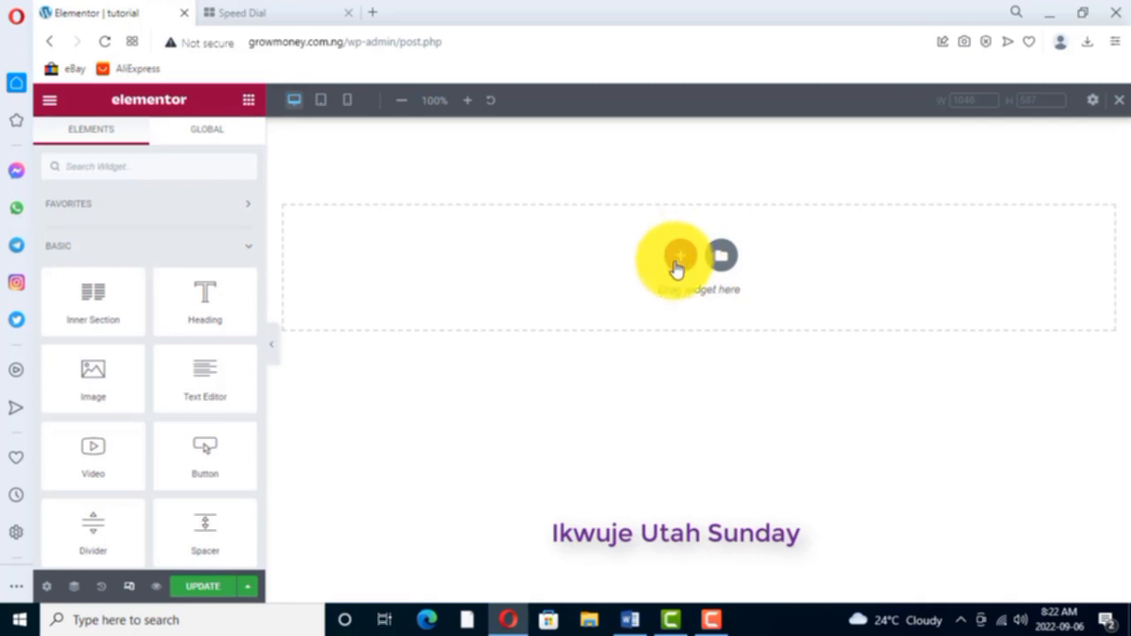
left_click(723, 258)
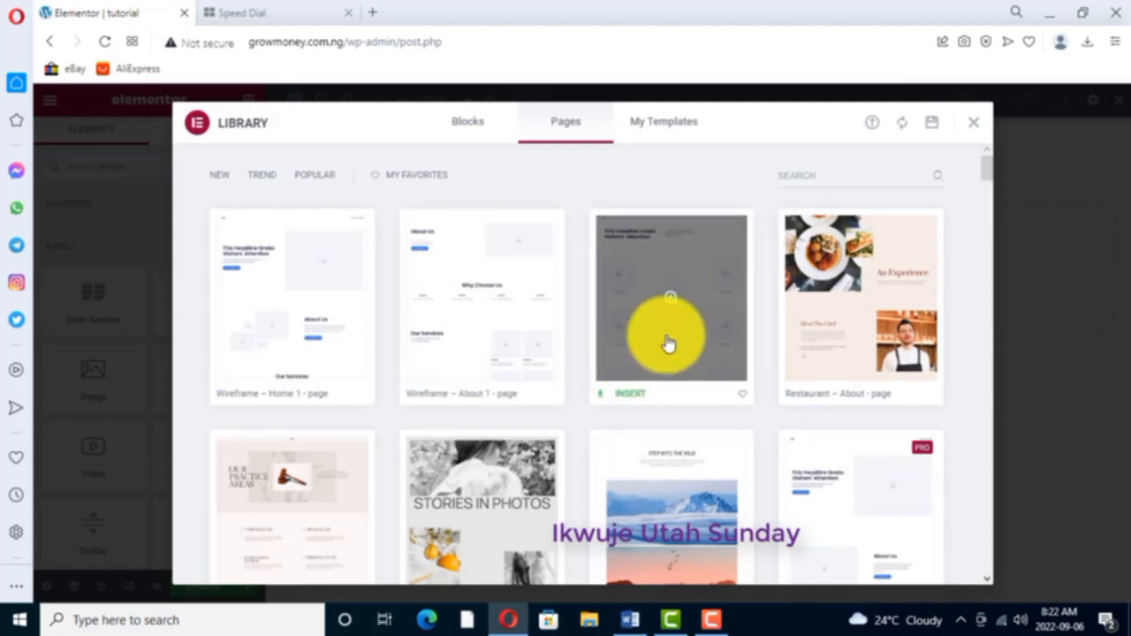
scroll(669, 344, "down", 2)
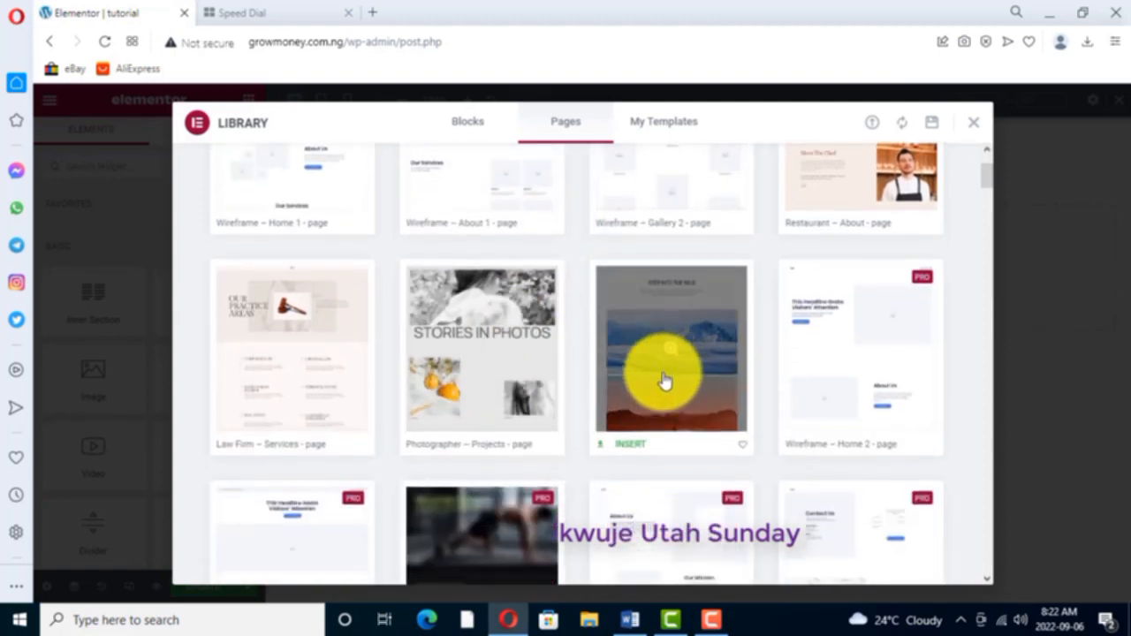
scroll(664, 380, "down", 2)
scroll(556, 391, "down", 1)
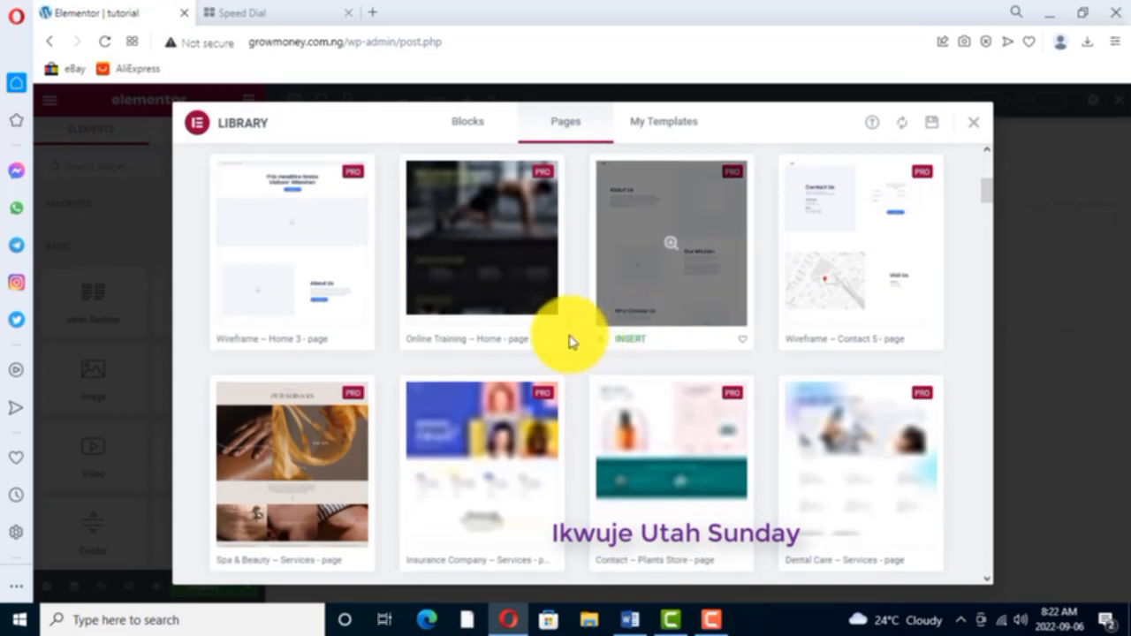
scroll(668, 298, "up", 2)
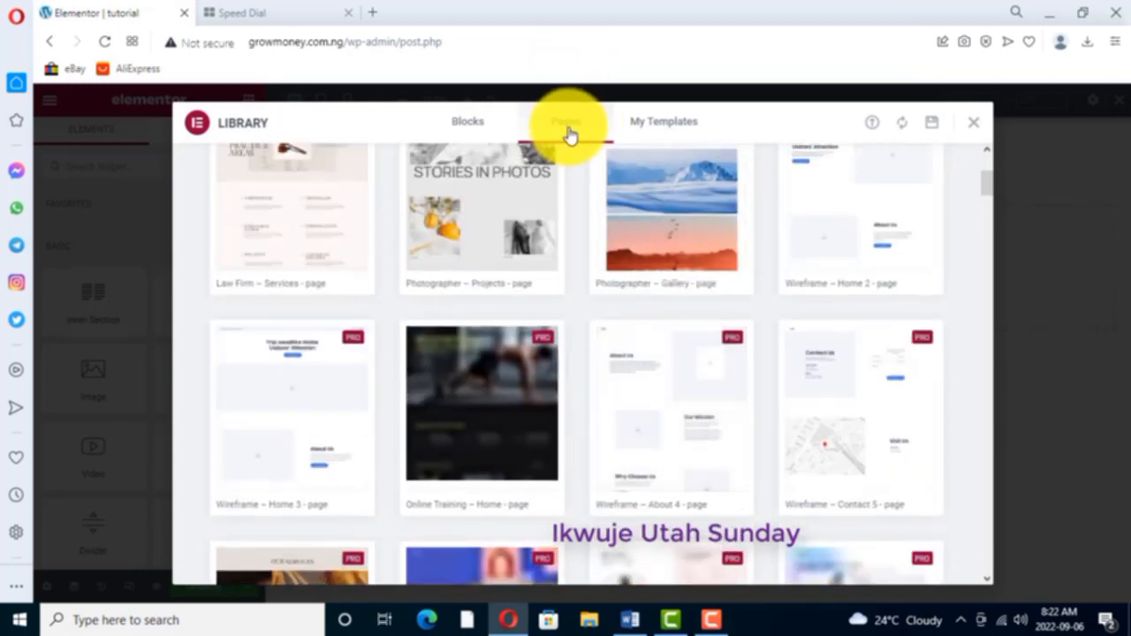
left_click(461, 122)
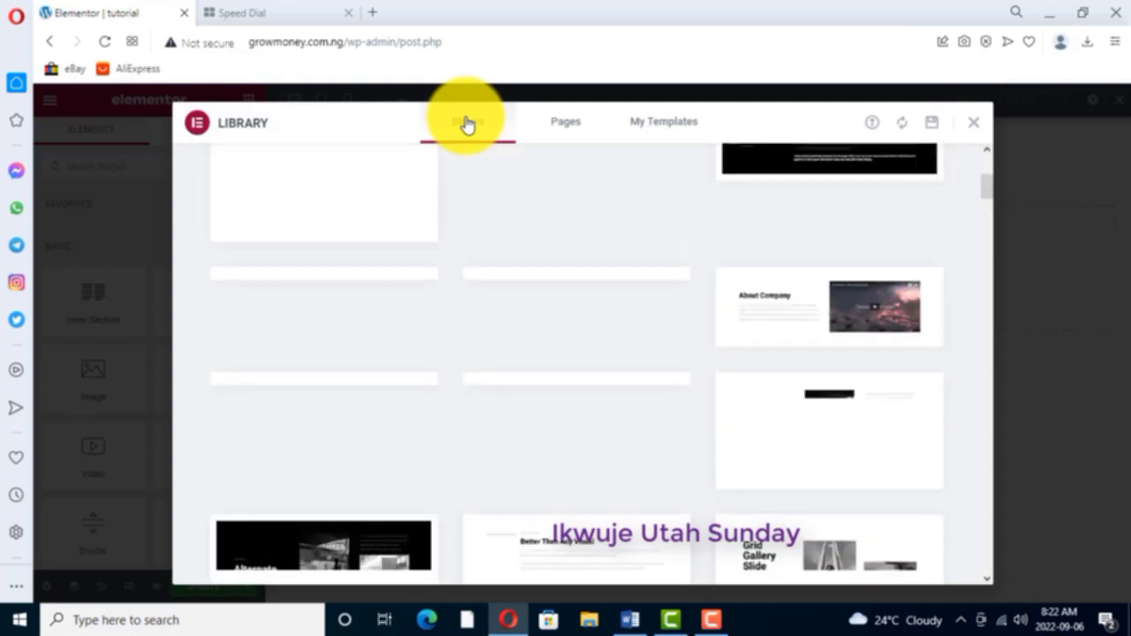
mouse_move(543, 361)
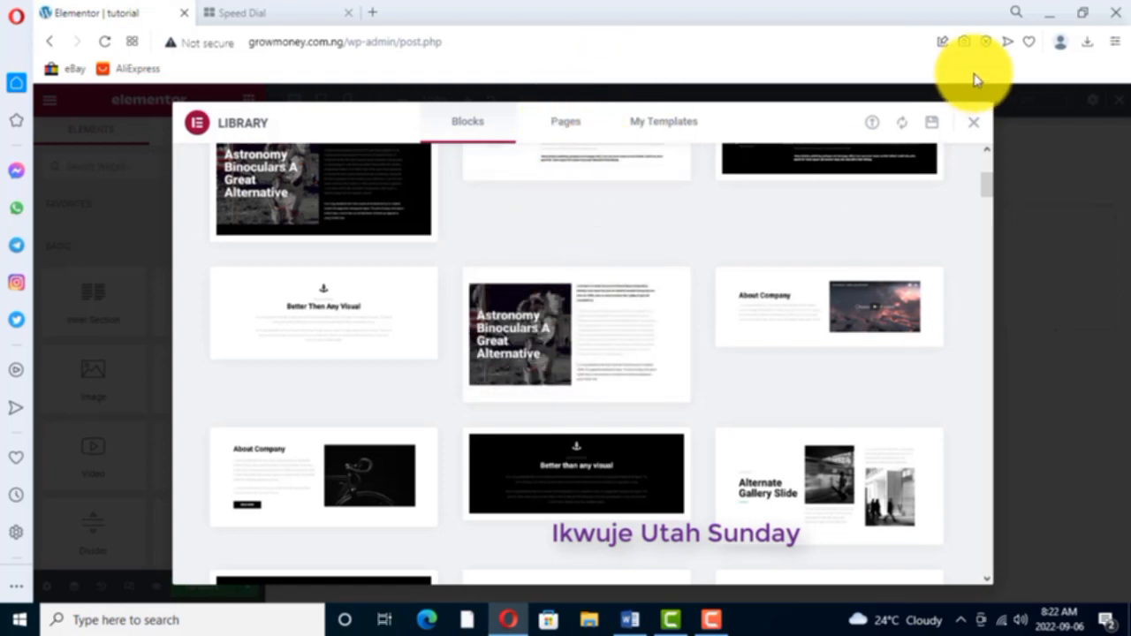
left_click(976, 128)
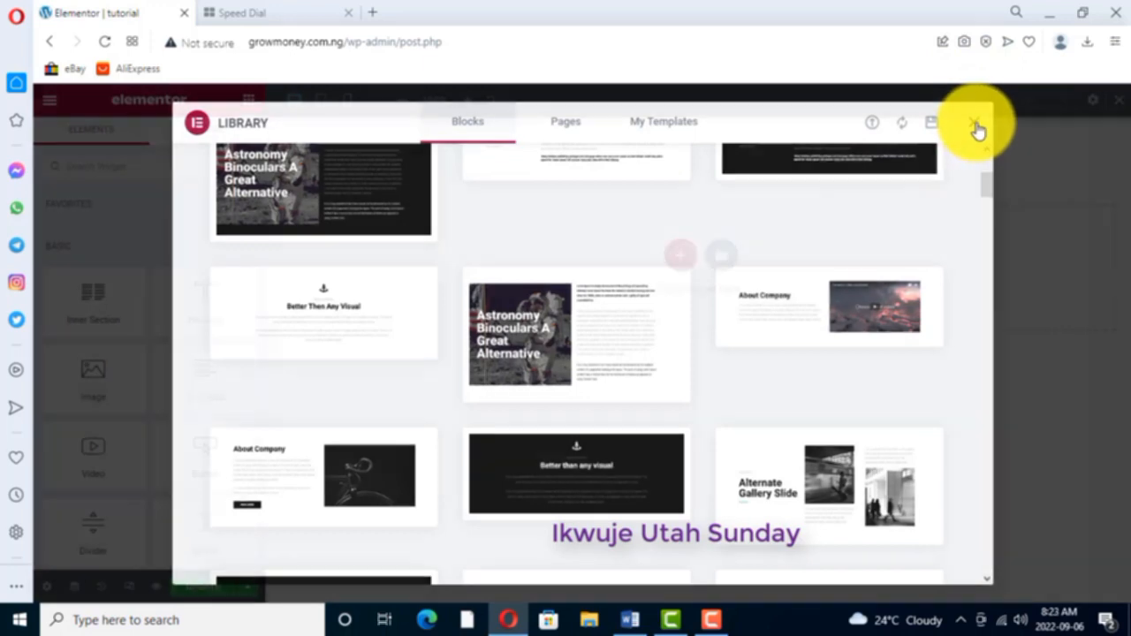
left_click(679, 257)
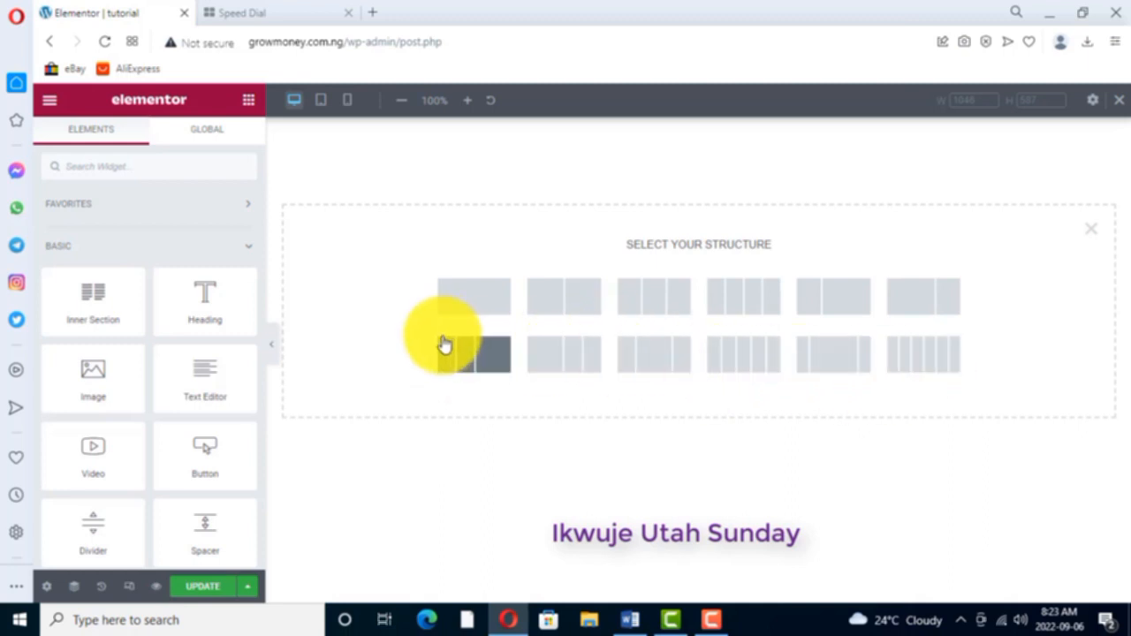
left_click(560, 297)
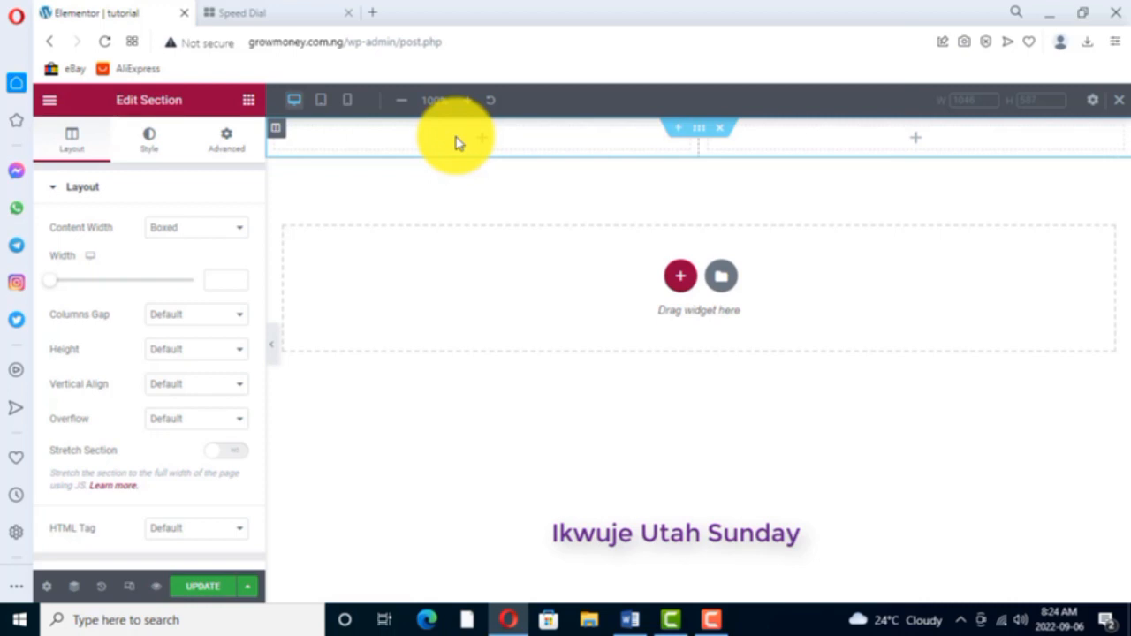
right_click(723, 129)
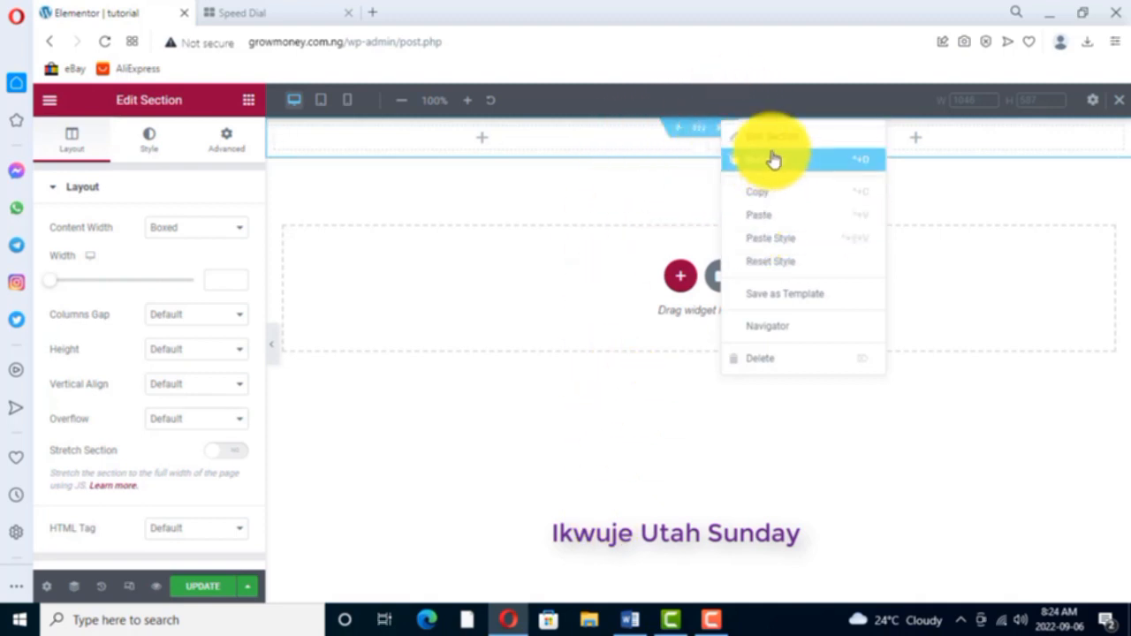
left_click(728, 202)
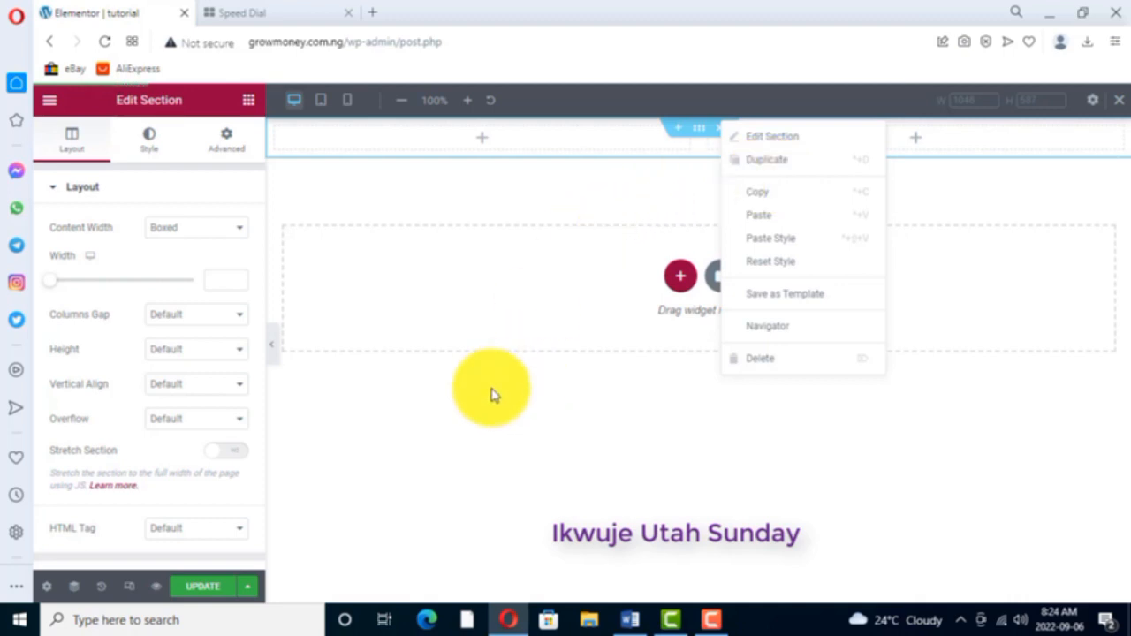
left_click(760, 358)
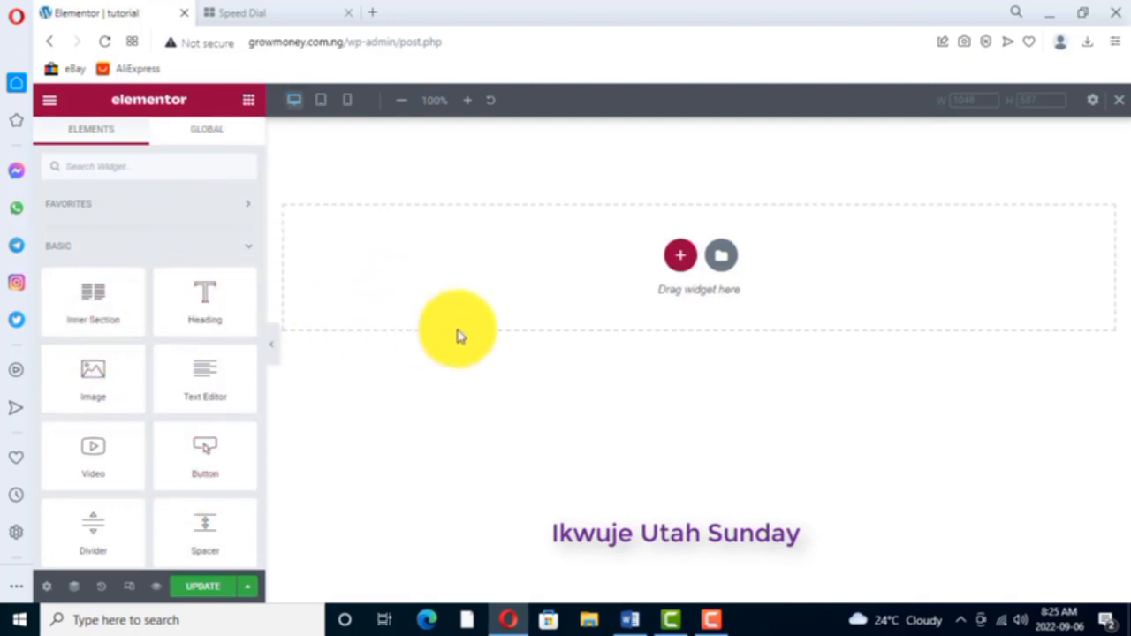
- Open growmoney.com.ng/moni in a new browser tab and look through the finished sales page
left_click(375, 12)
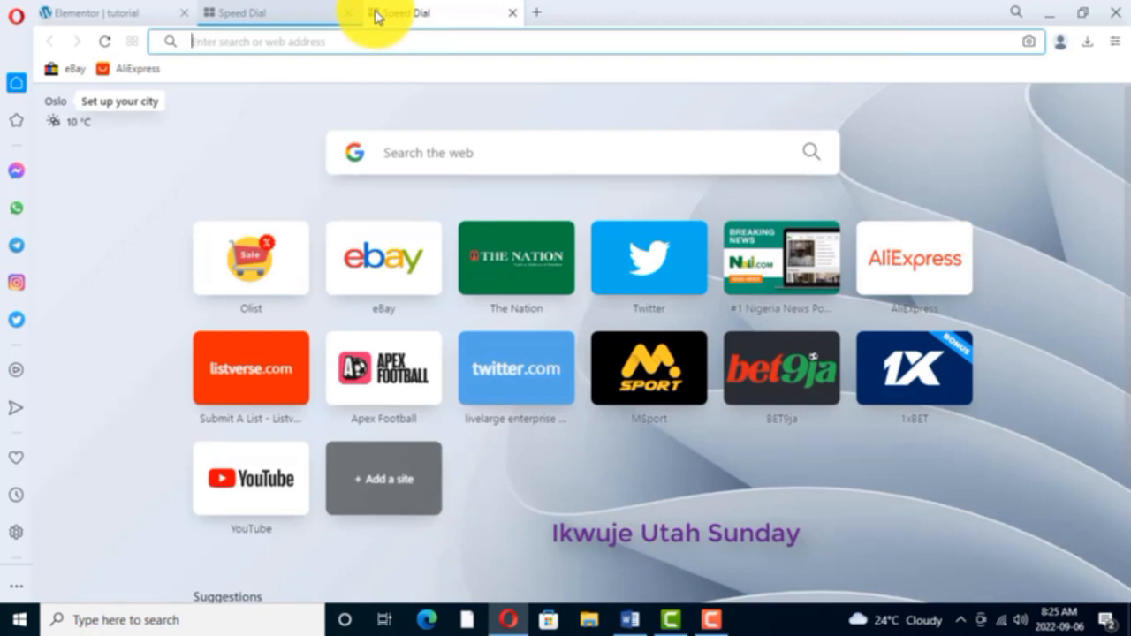
type("growmoney.com.ng")
key("Right")
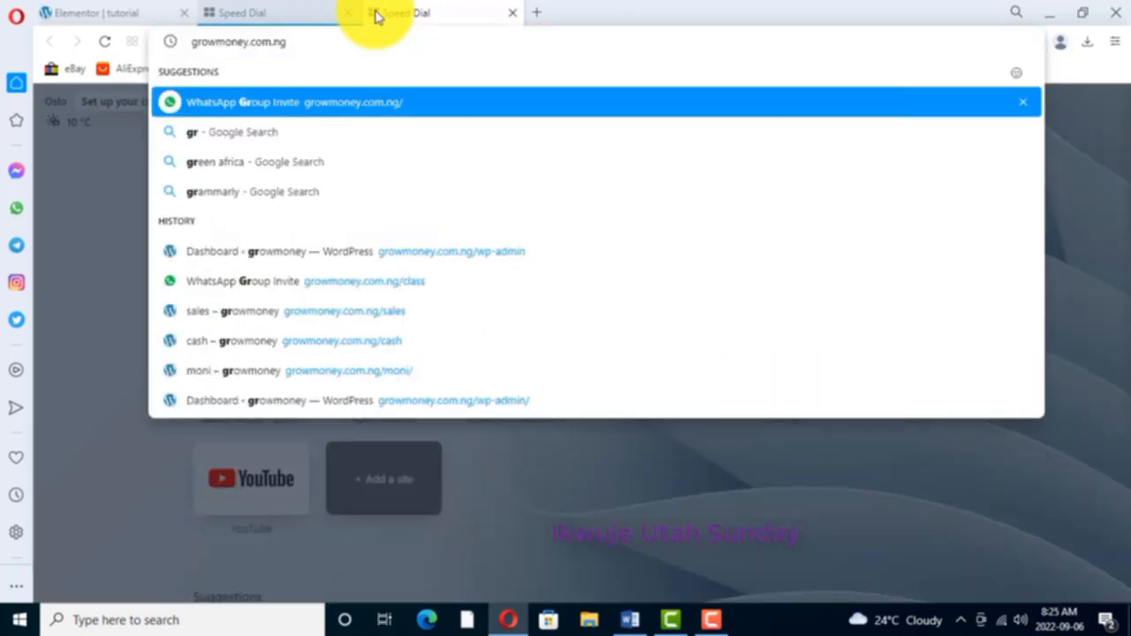
type("/moni")
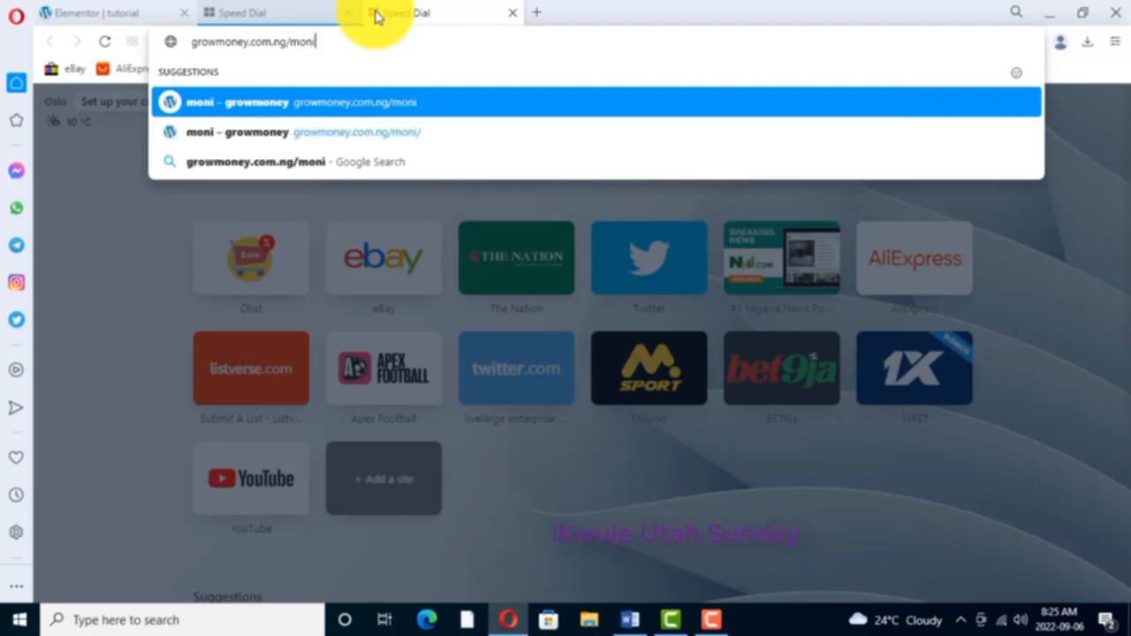
key("Return")
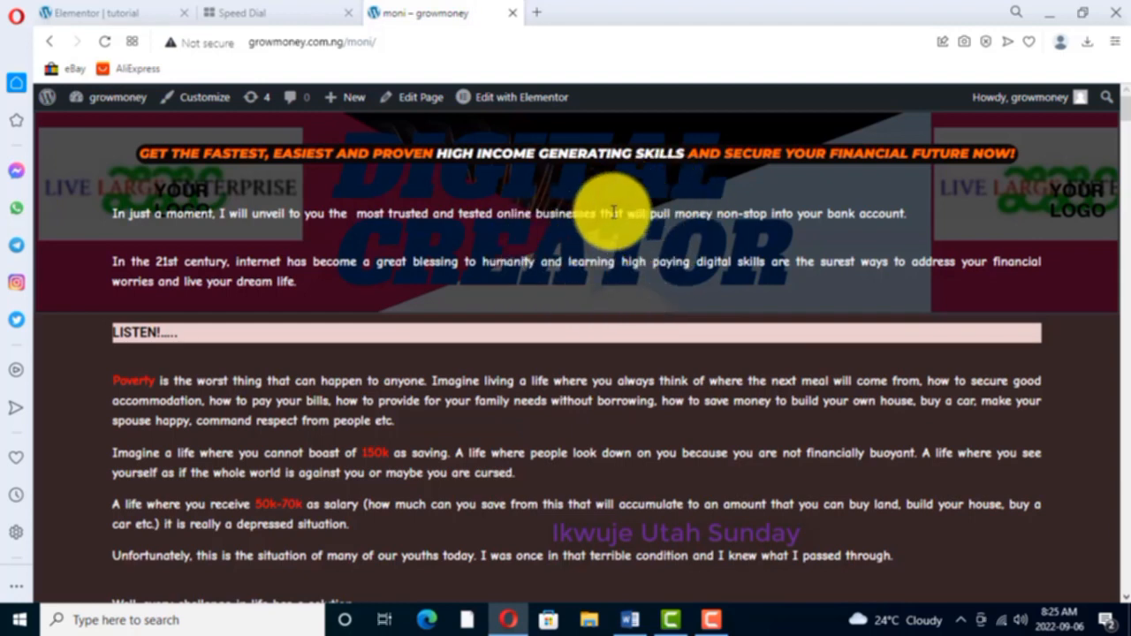
scroll(521, 354, "down", 3)
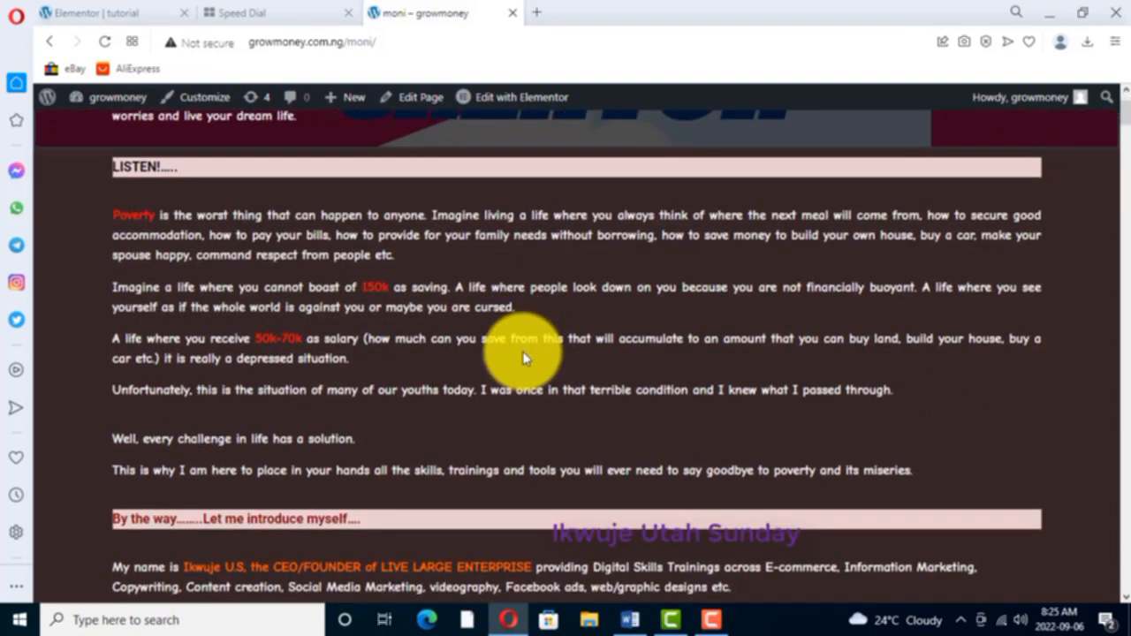
scroll(523, 358, "down", 10)
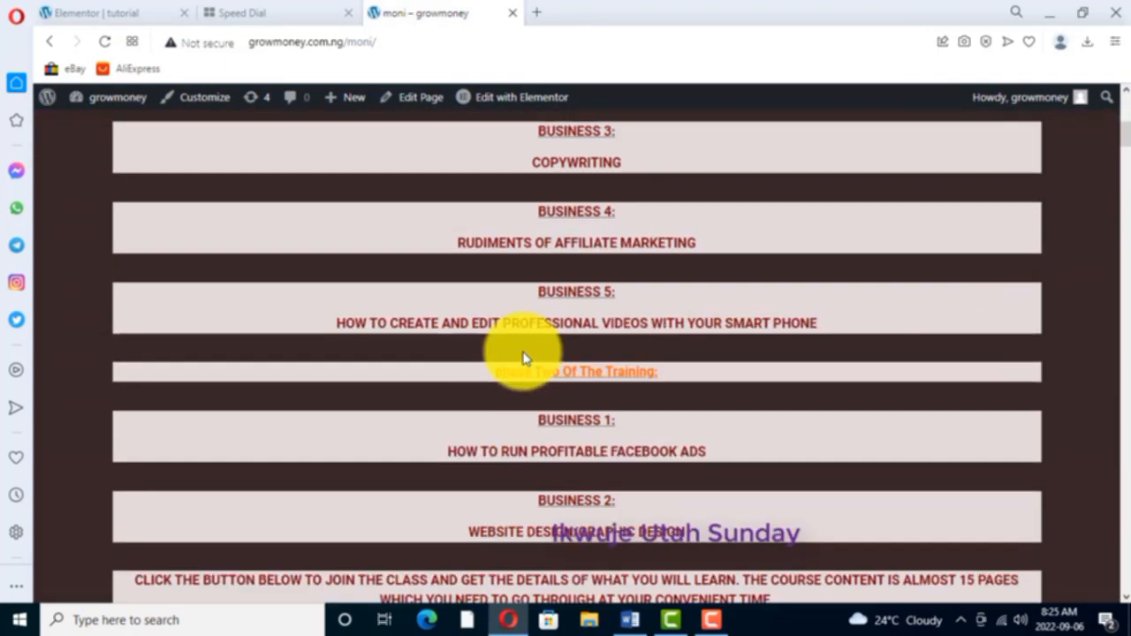
scroll(523, 358, "down", 6)
scroll(523, 358, "up", 10)
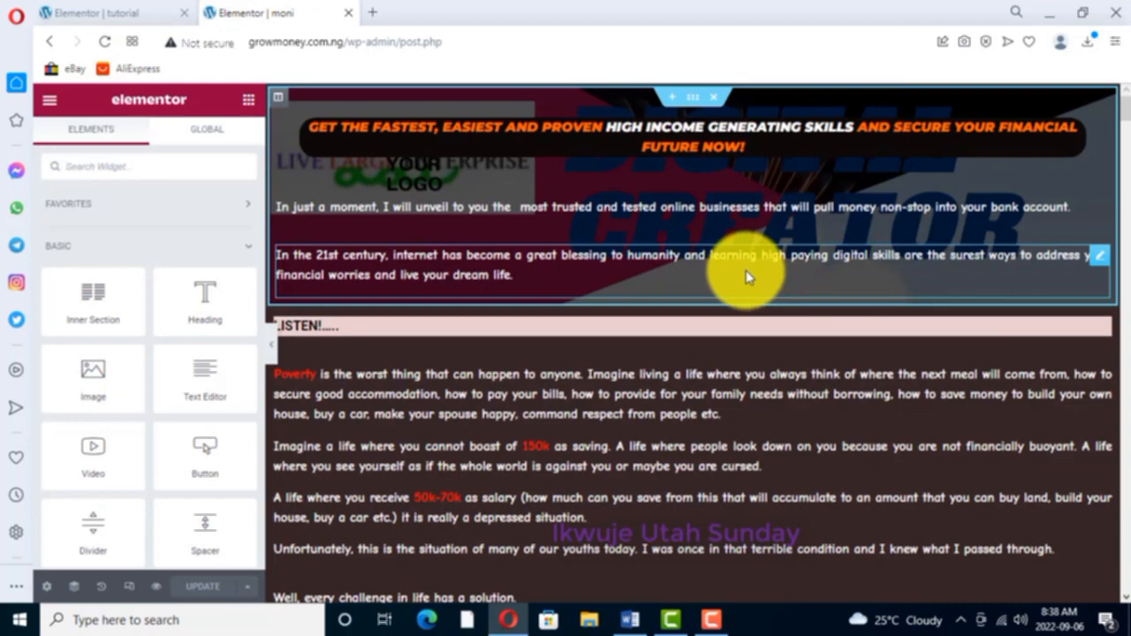
mouse_move(718, 619)
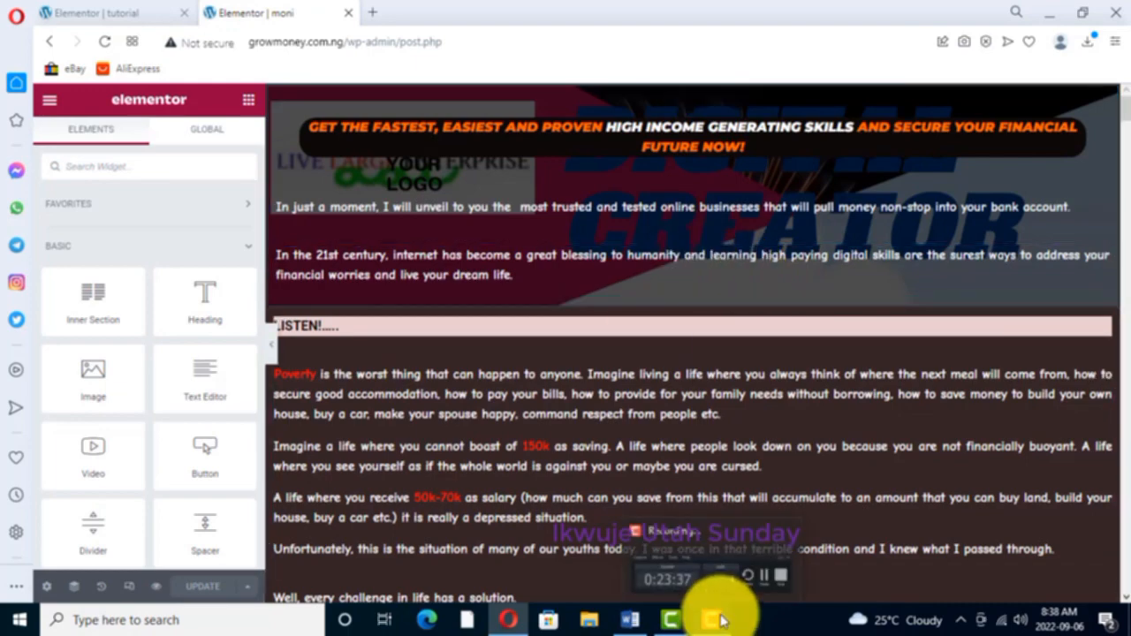
left_click(737, 539)
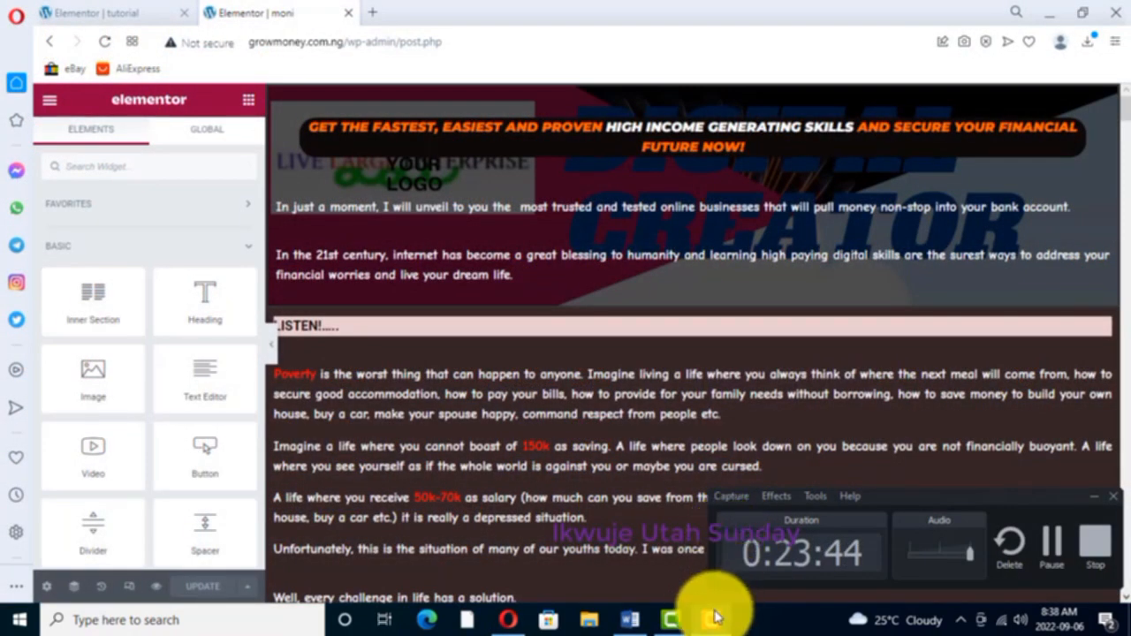
left_click(1093, 502)
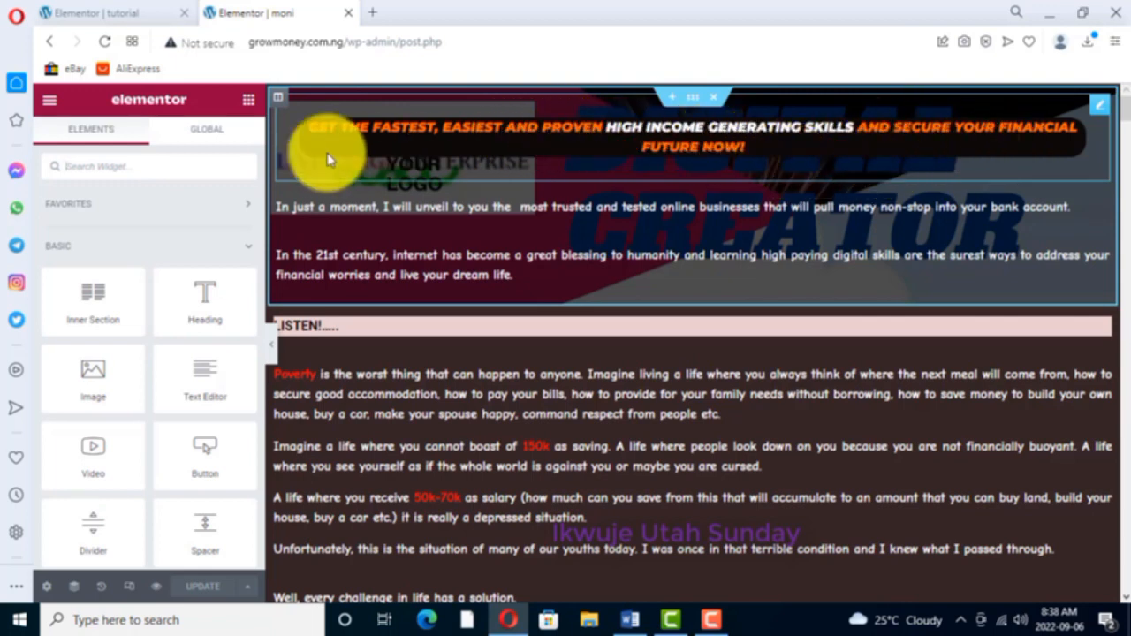
- Return to the tutorial page's editor and delete the section holding the empty heading
left_click(120, 13)
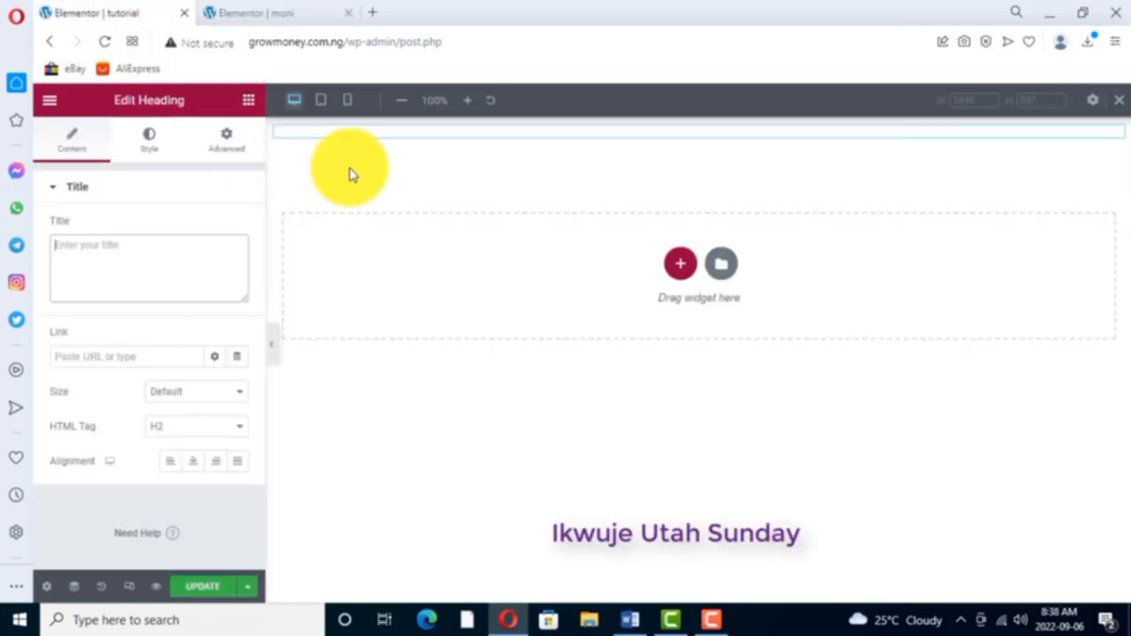
left_click(250, 102)
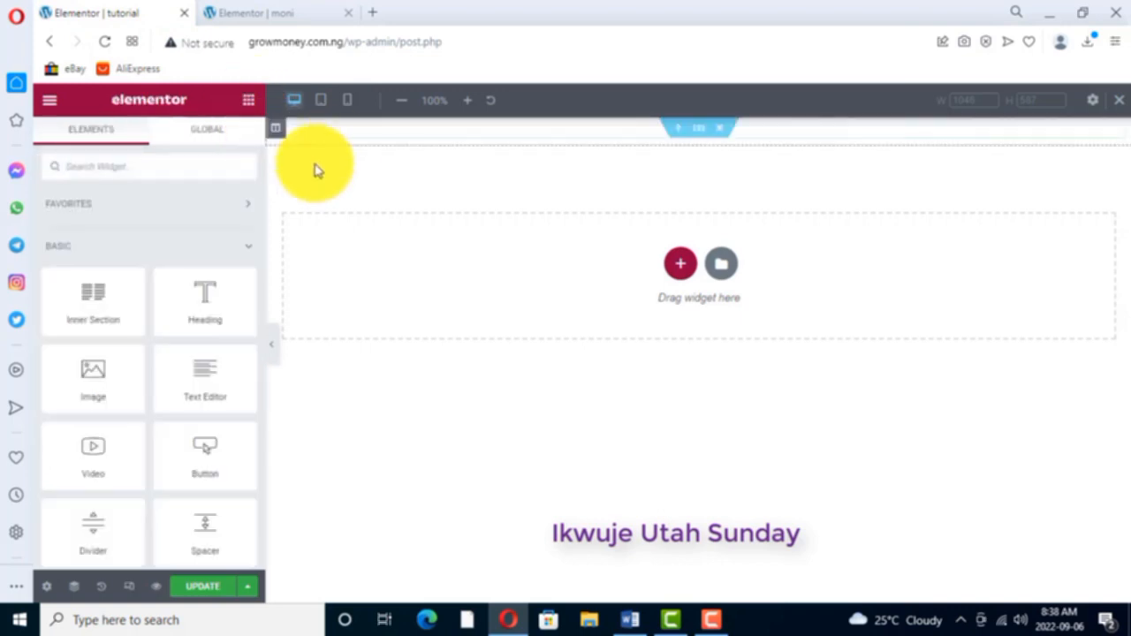
right_click(728, 130)
left_click(764, 376)
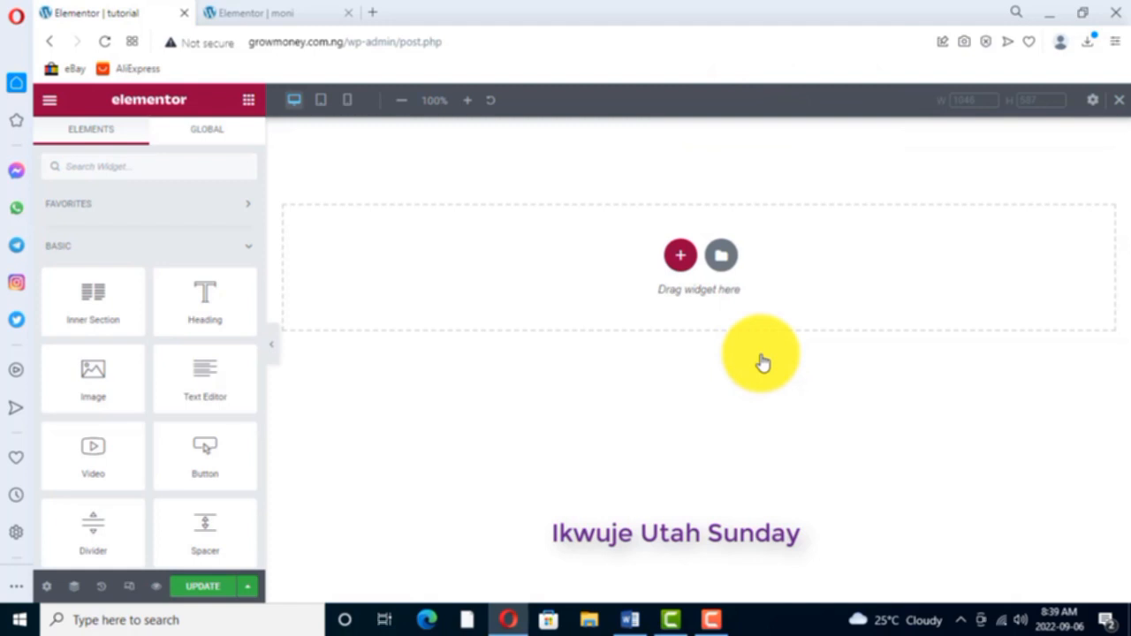
- Add a single-column section to the tutorial page and check the moni page's header section for reference
left_click(679, 258)
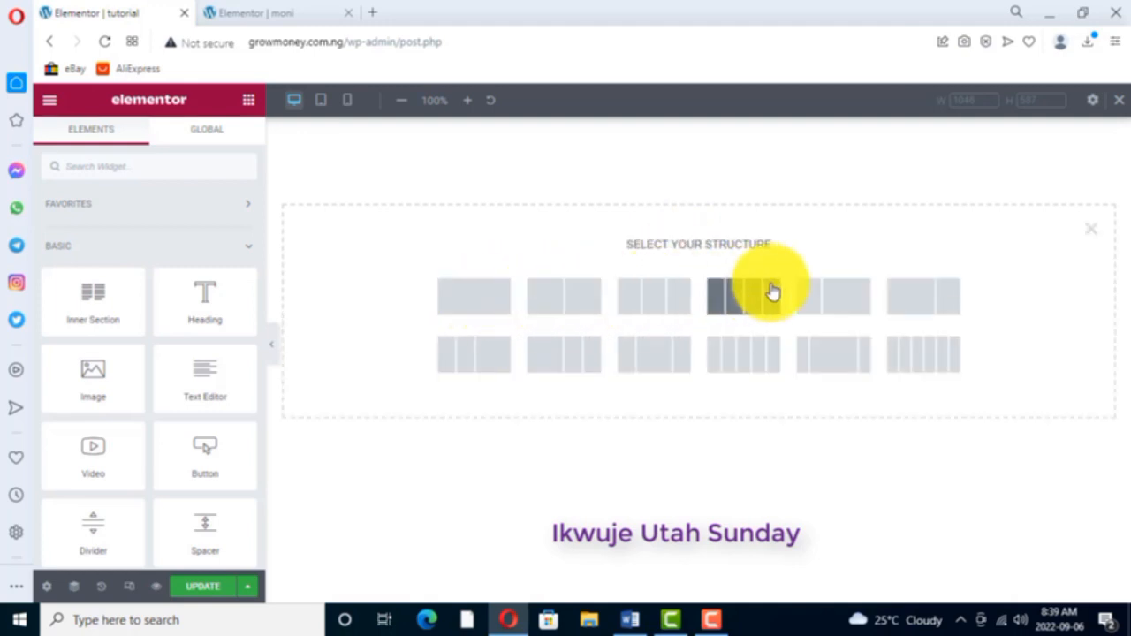
left_click(475, 296)
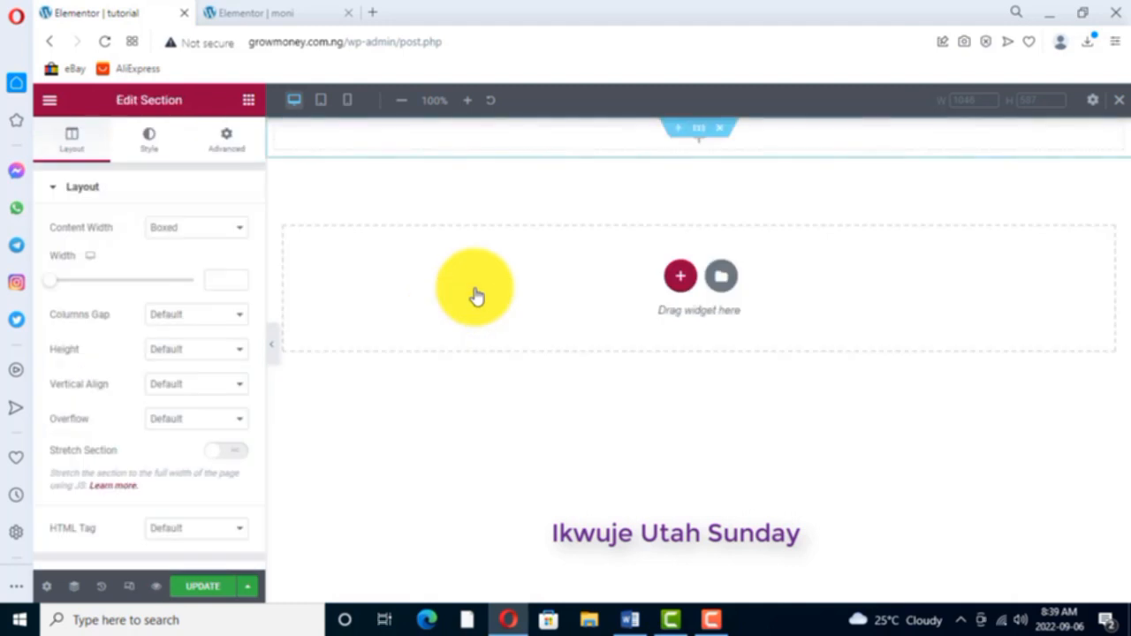
left_click(250, 101)
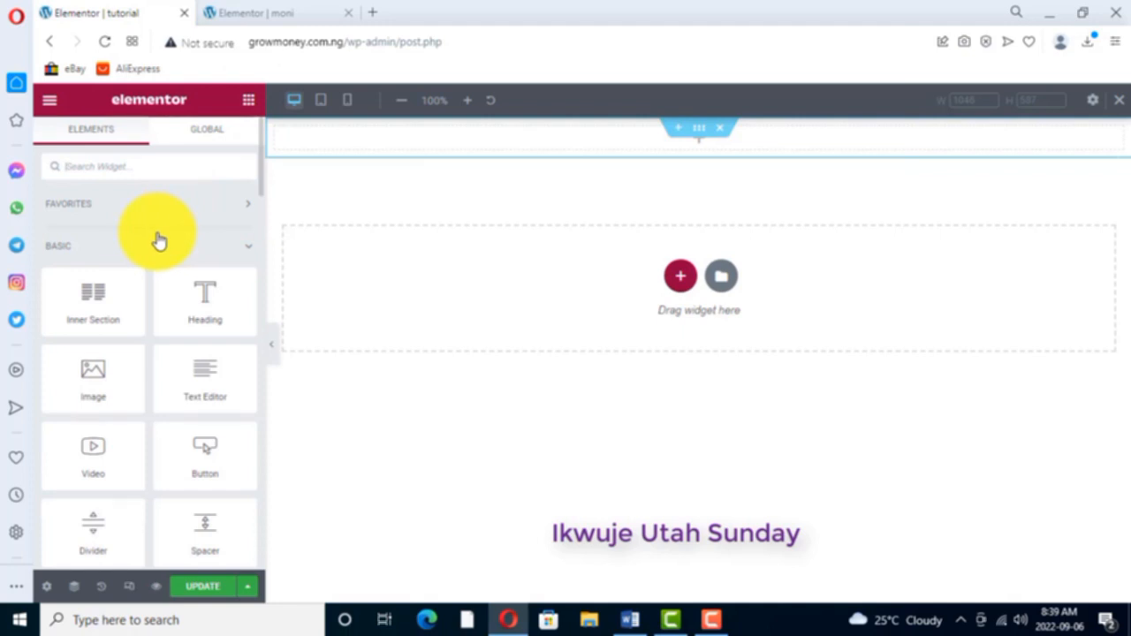
left_click(288, 19)
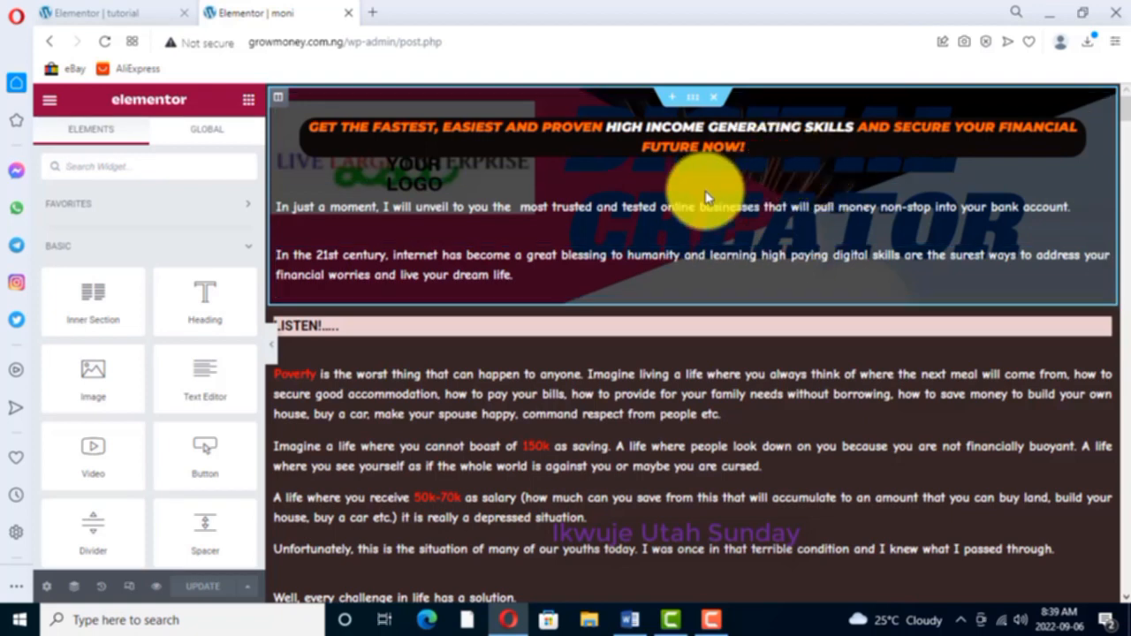
left_click(100, 12)
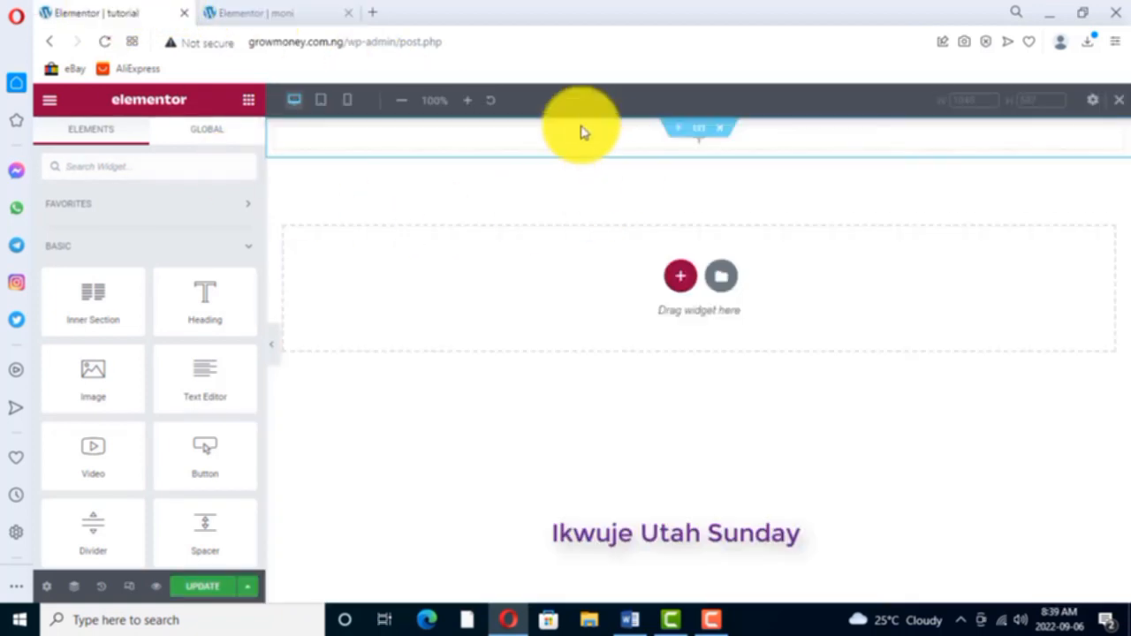
- Open the new section's style settings, preview the gradient background option, and set the background type to Classic
right_click(698, 130)
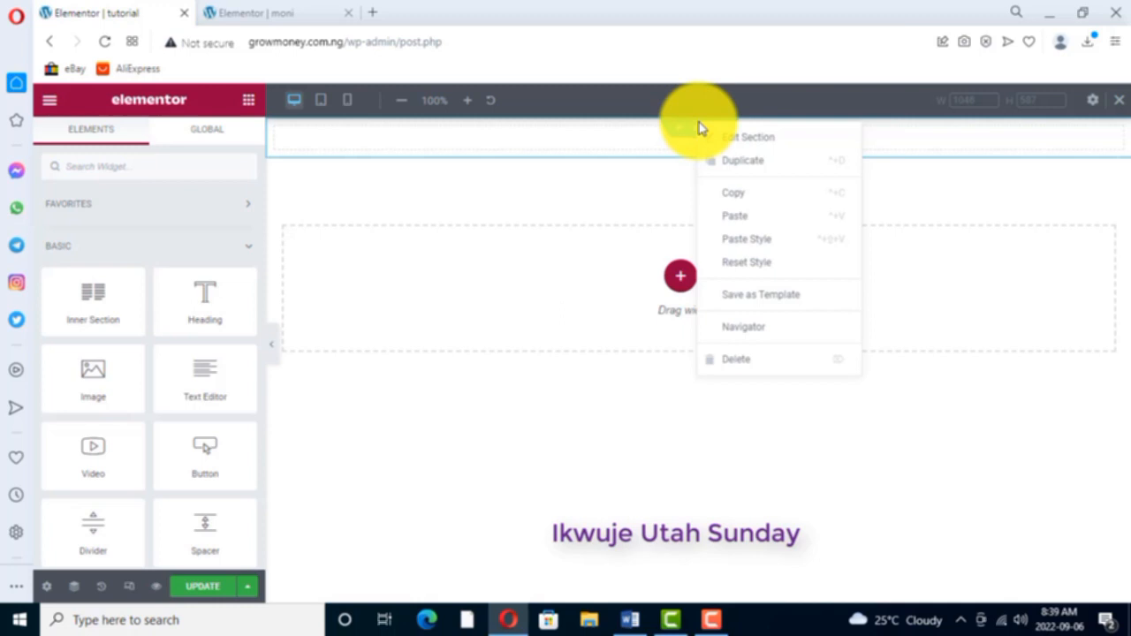
left_click(752, 140)
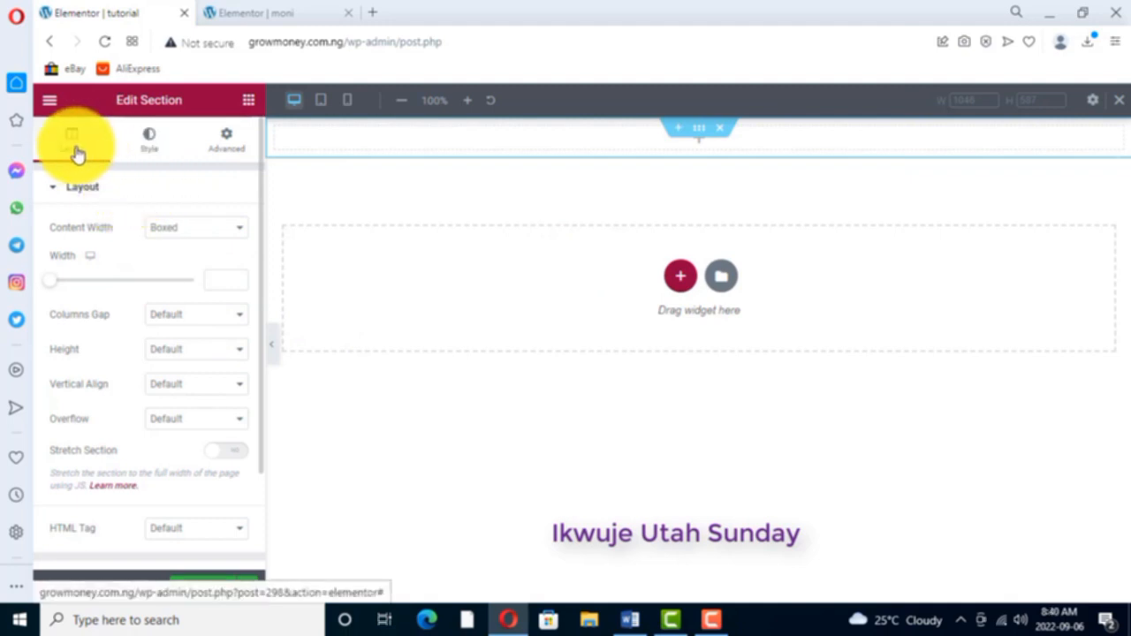
left_click(148, 144)
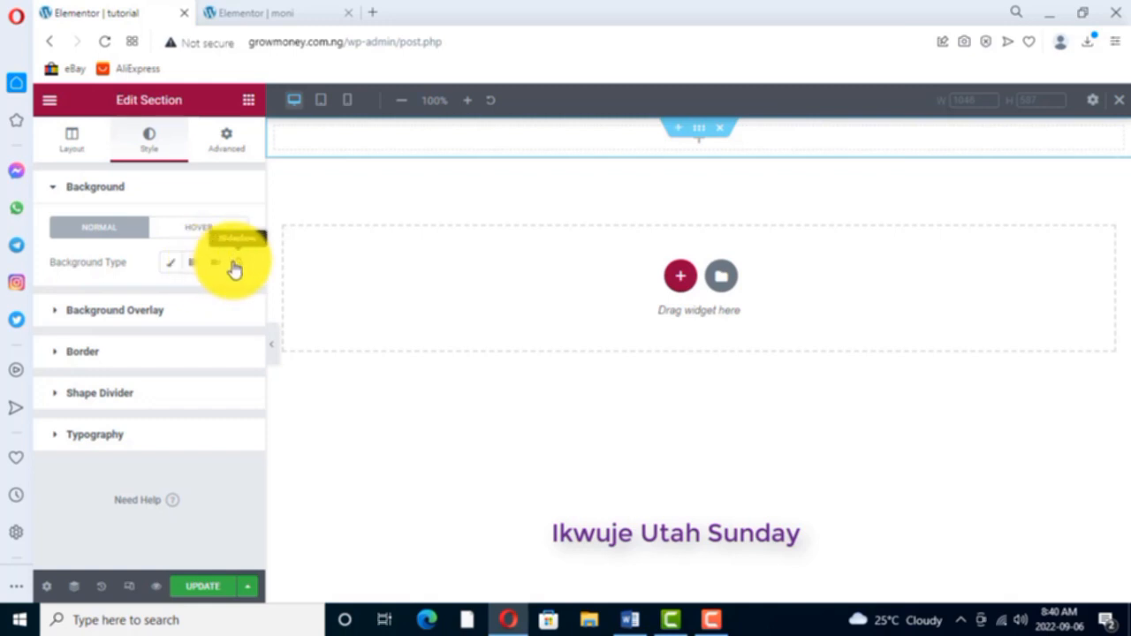
left_click(174, 265)
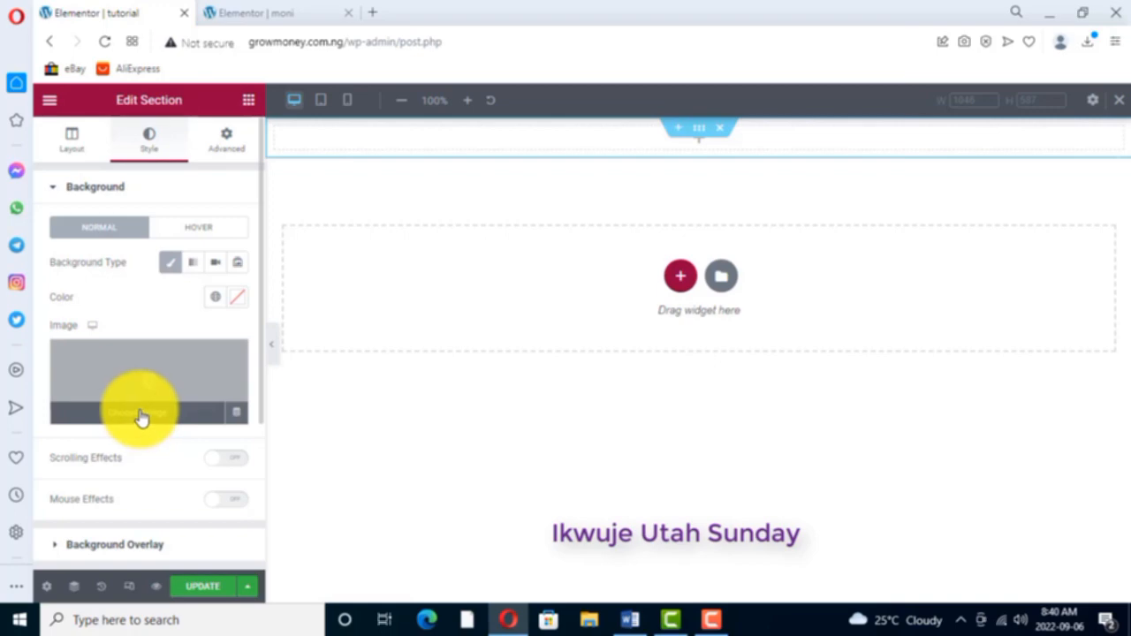
left_click(196, 265)
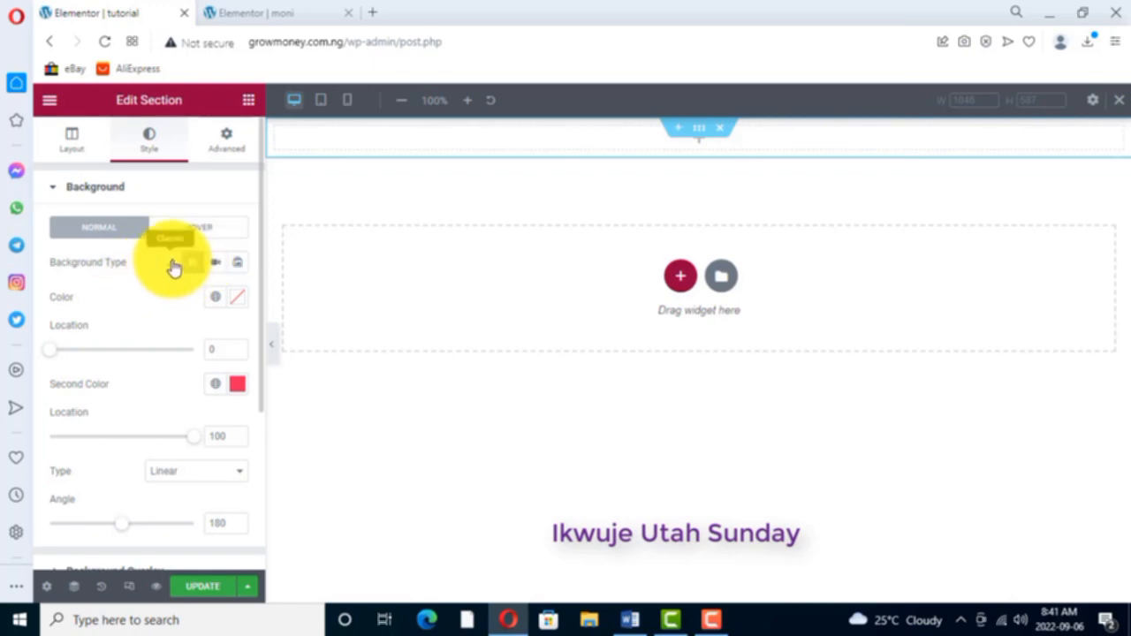
left_click(174, 267)
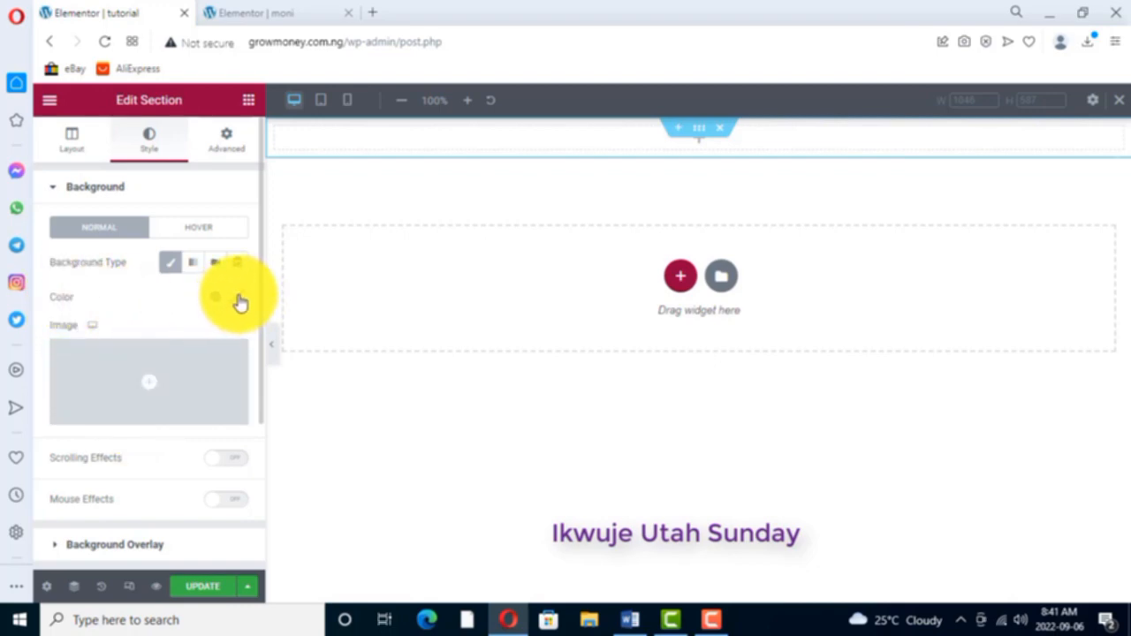
- Upload Untitled design (31).png to the media library and insert it as the section's background image
left_click(131, 416)
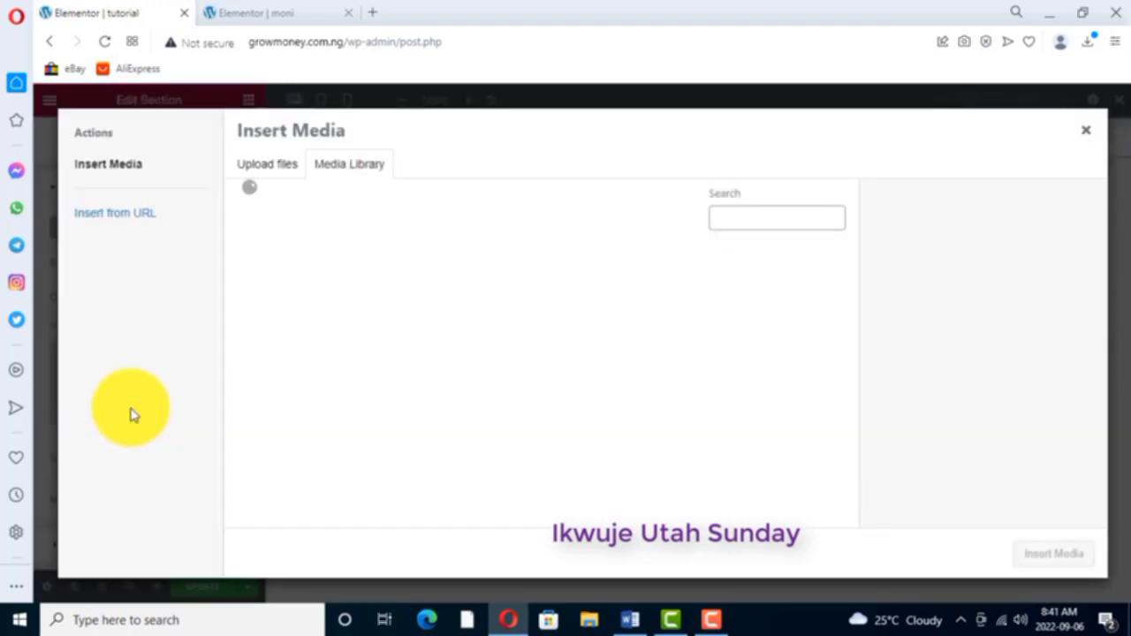
left_click(270, 164)
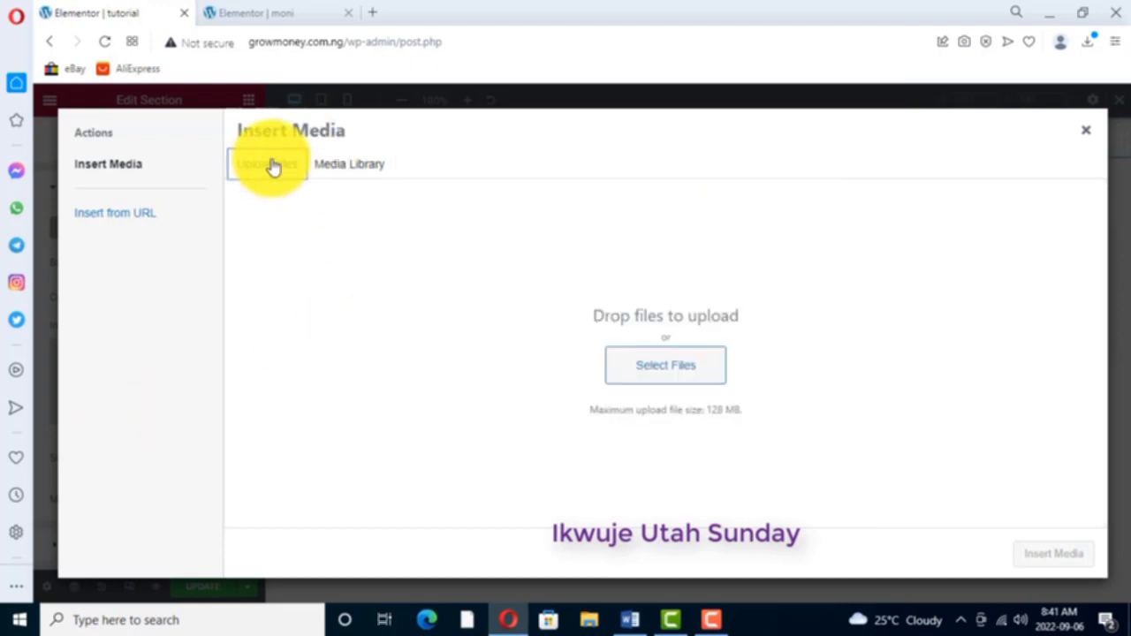
left_click(657, 368)
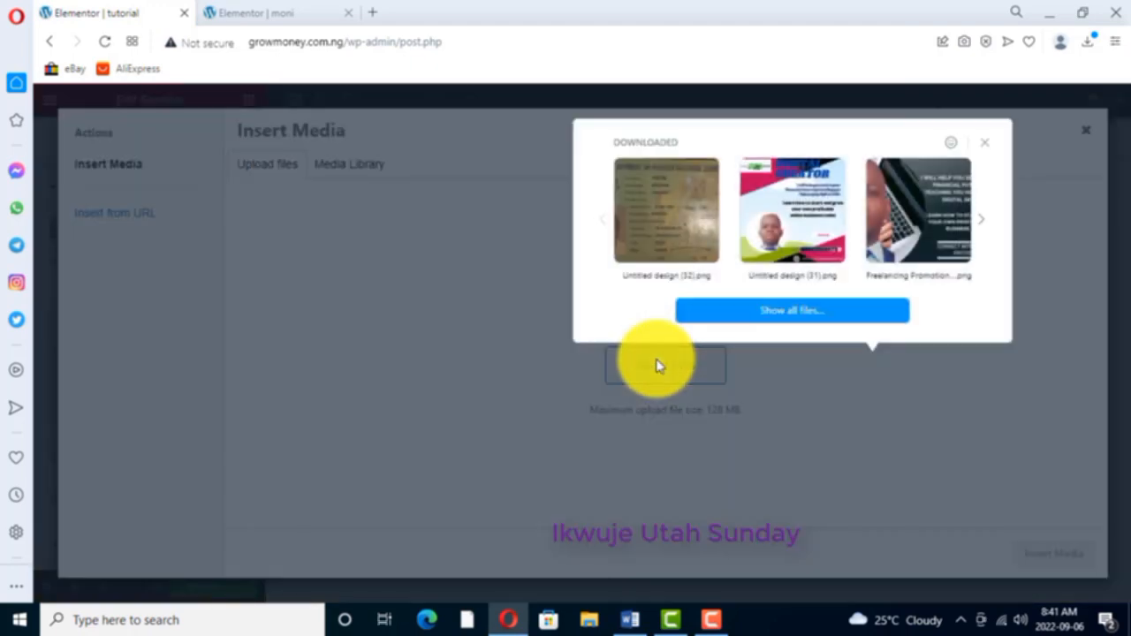
left_click(796, 221)
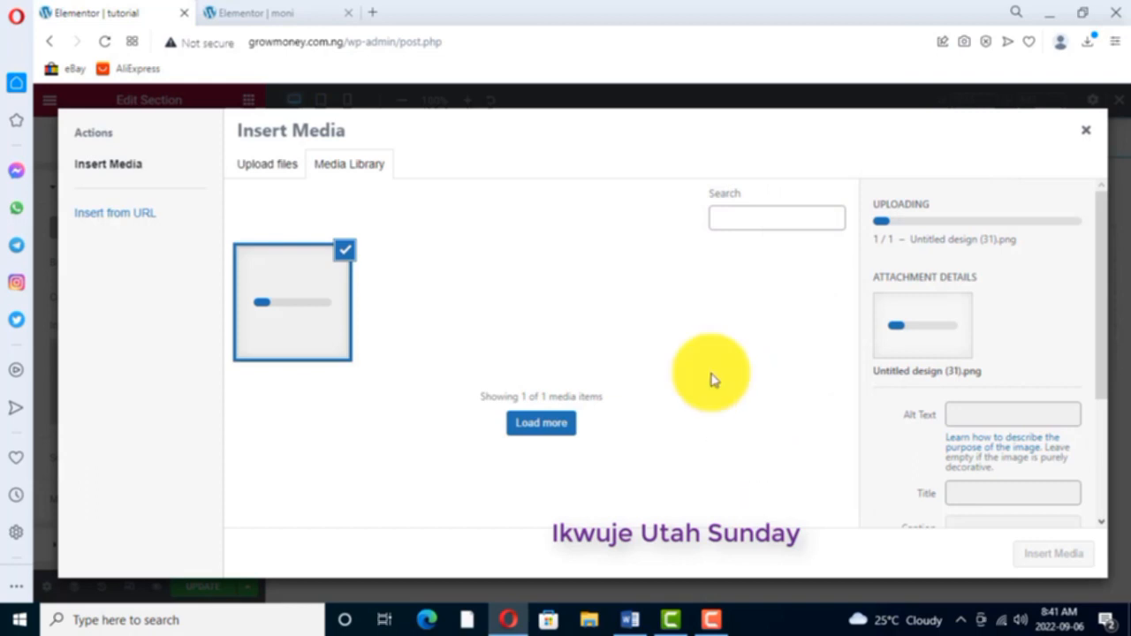
scroll(1007, 353, "down", 2)
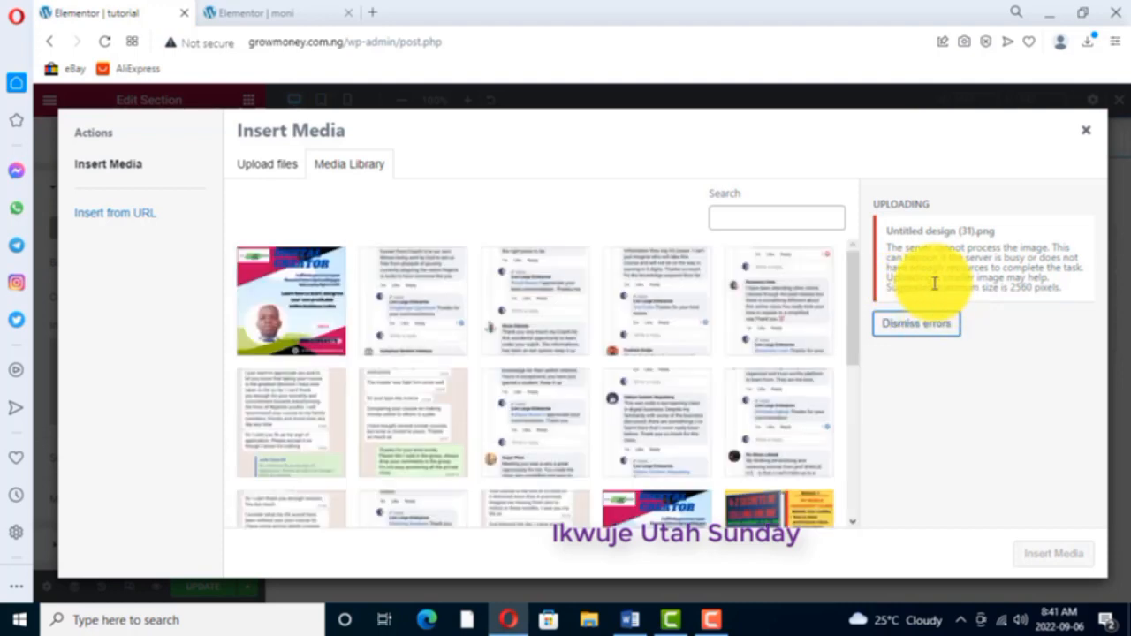
left_click(296, 322)
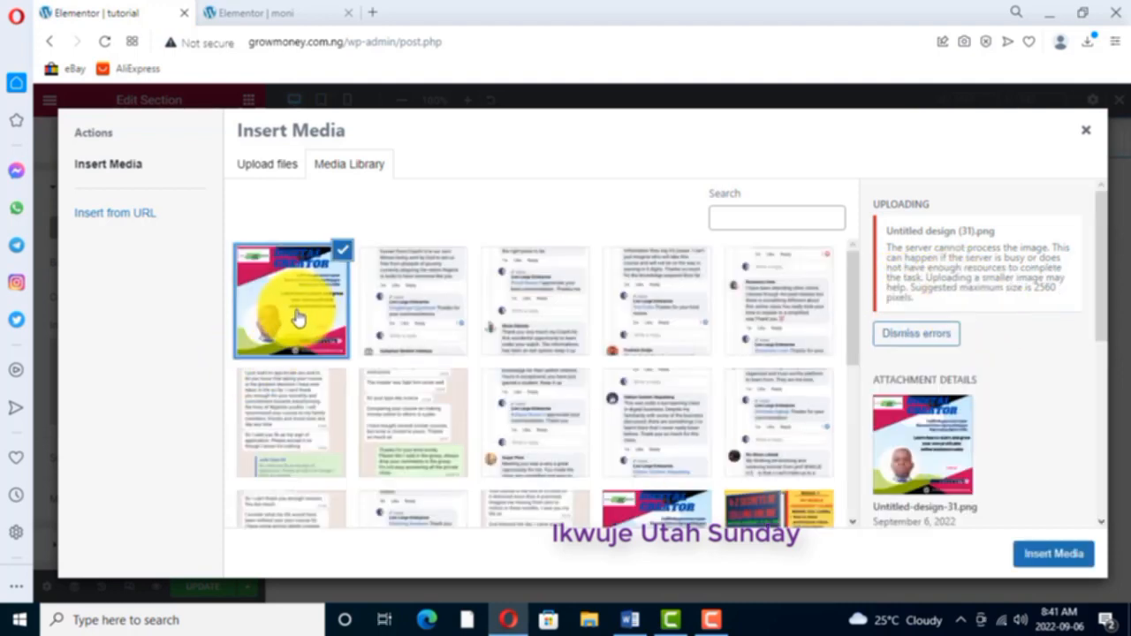
left_click(1051, 554)
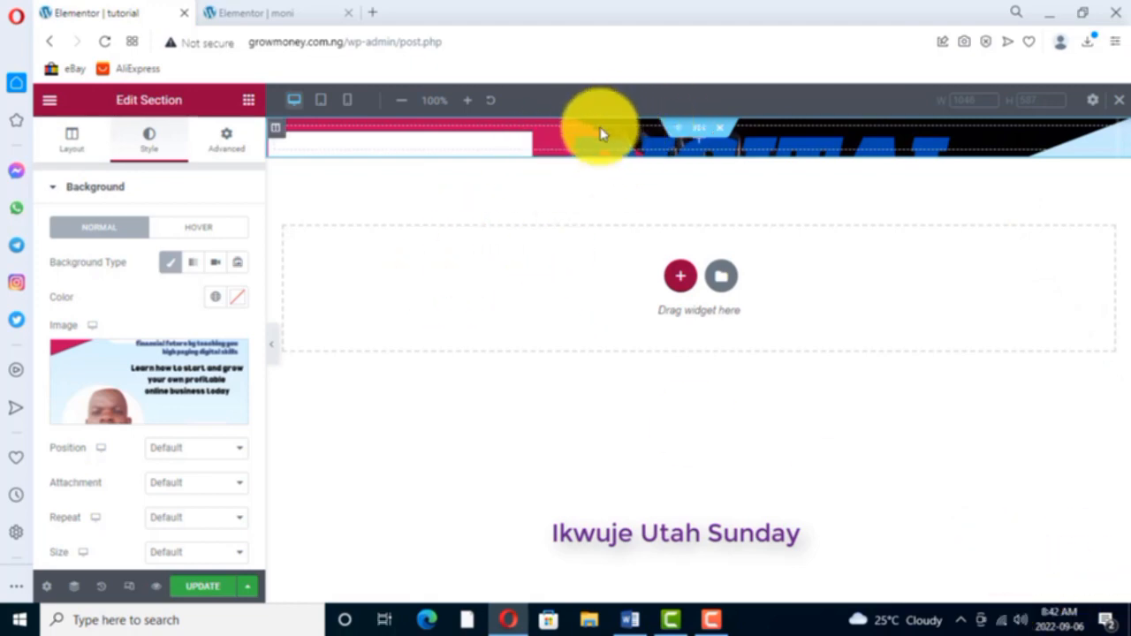
- Review the background image's position options and compare the section with the moni page's header
mouse_move(114, 353)
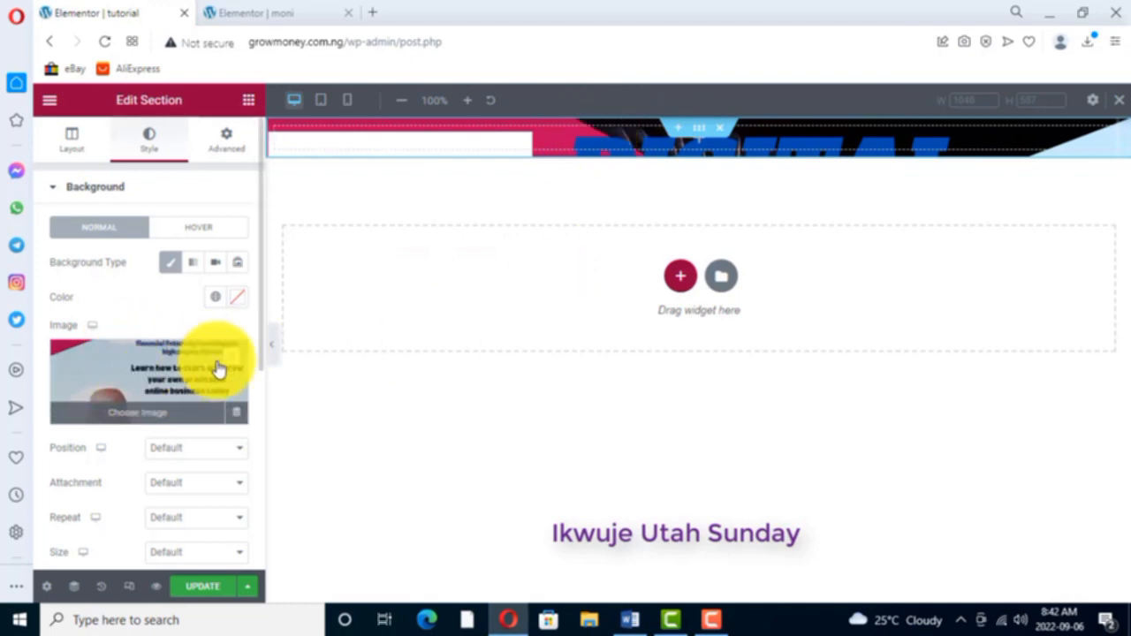
scroll(186, 353, "down", 1)
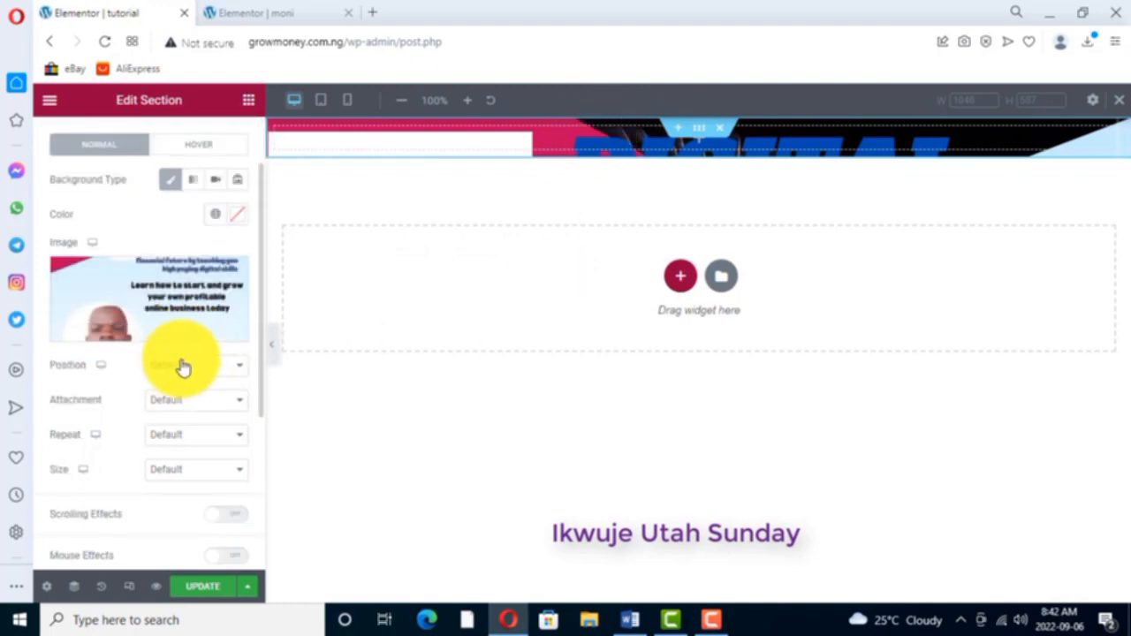
left_click(241, 369)
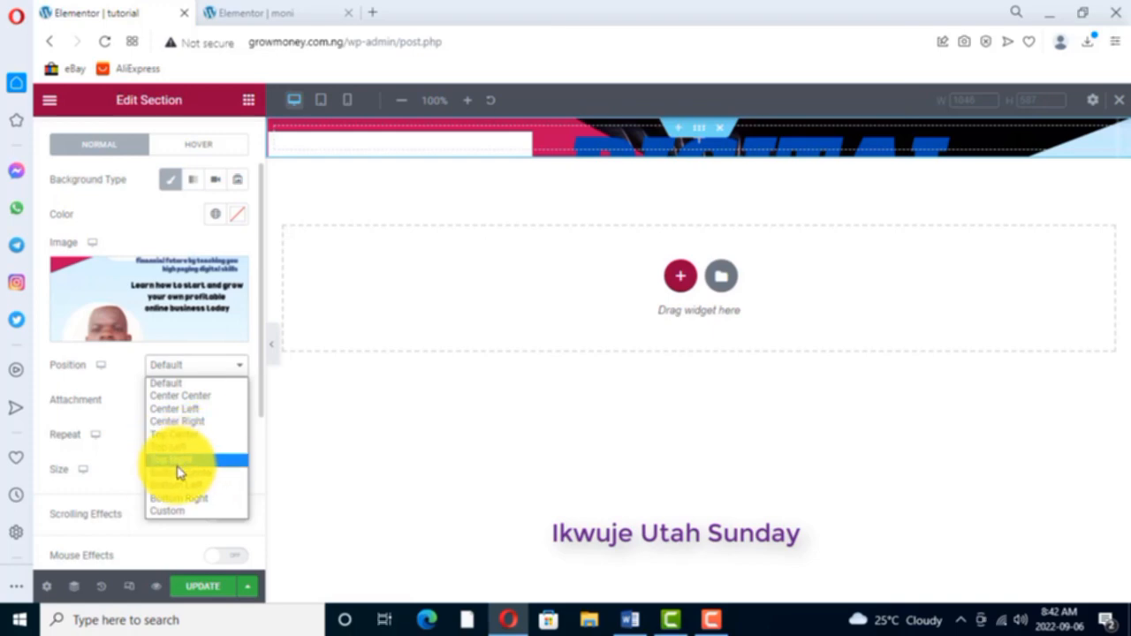
left_click(240, 370)
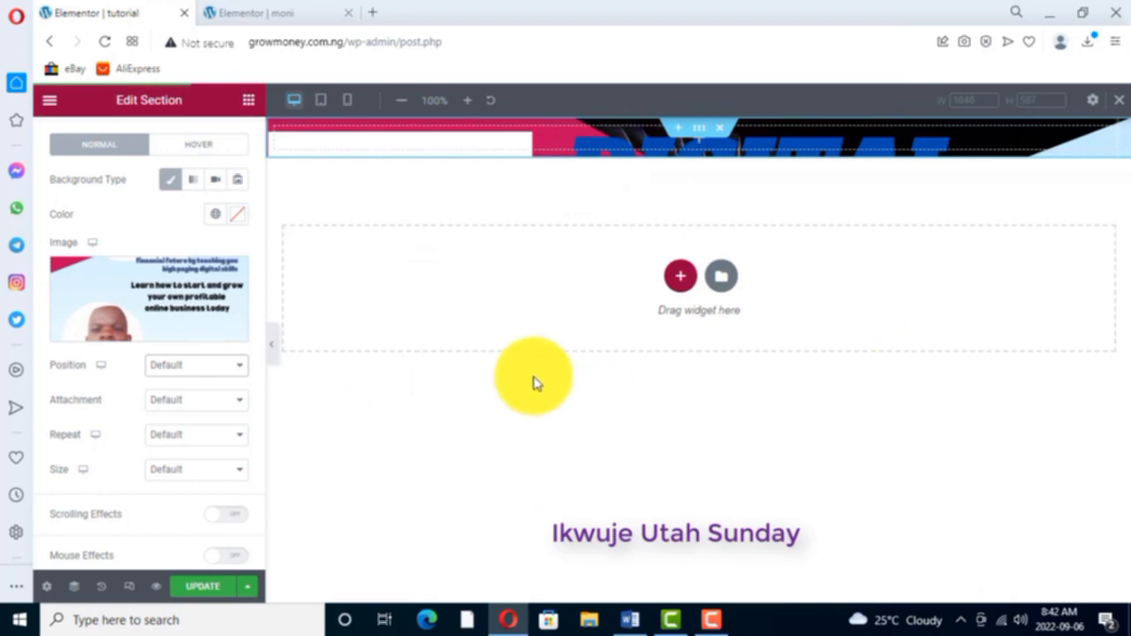
left_click(290, 13)
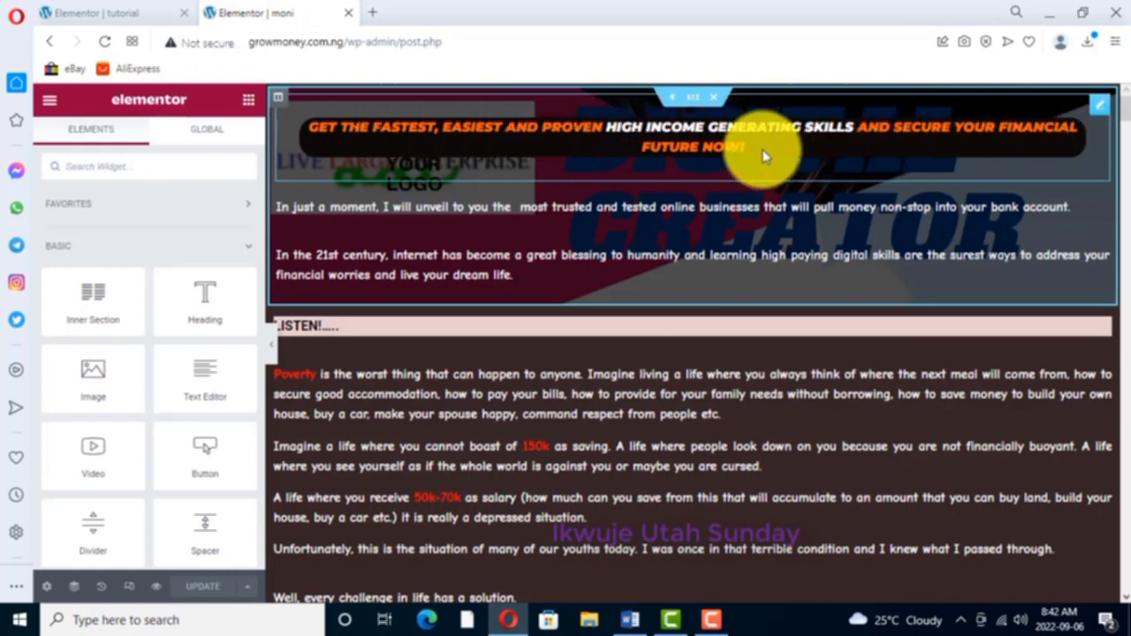
left_click(99, 12)
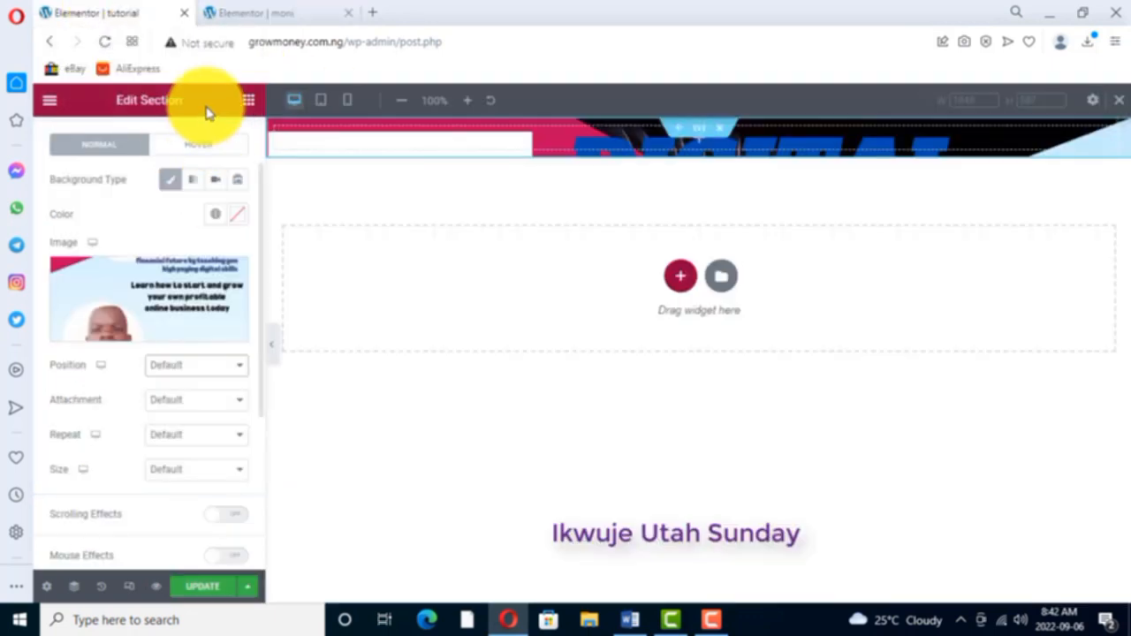
- Add a Text Editor widget to the header section and replace its placeholder text with "get the fastest, easiest and proven"
left_click(247, 101)
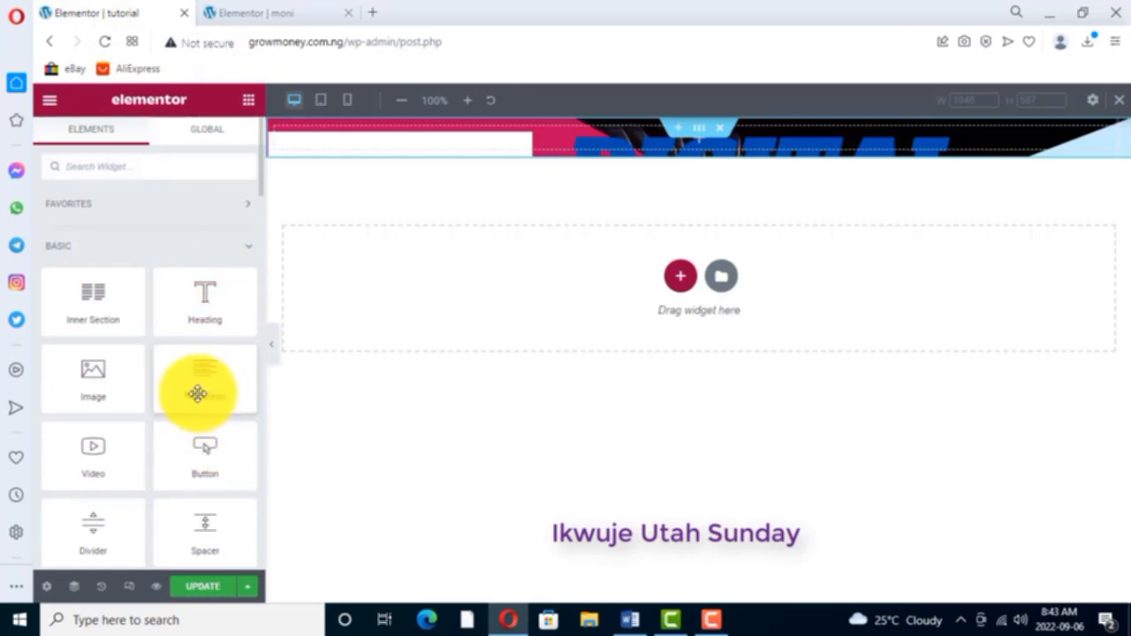
left_click_drag(198, 391, 571, 143)
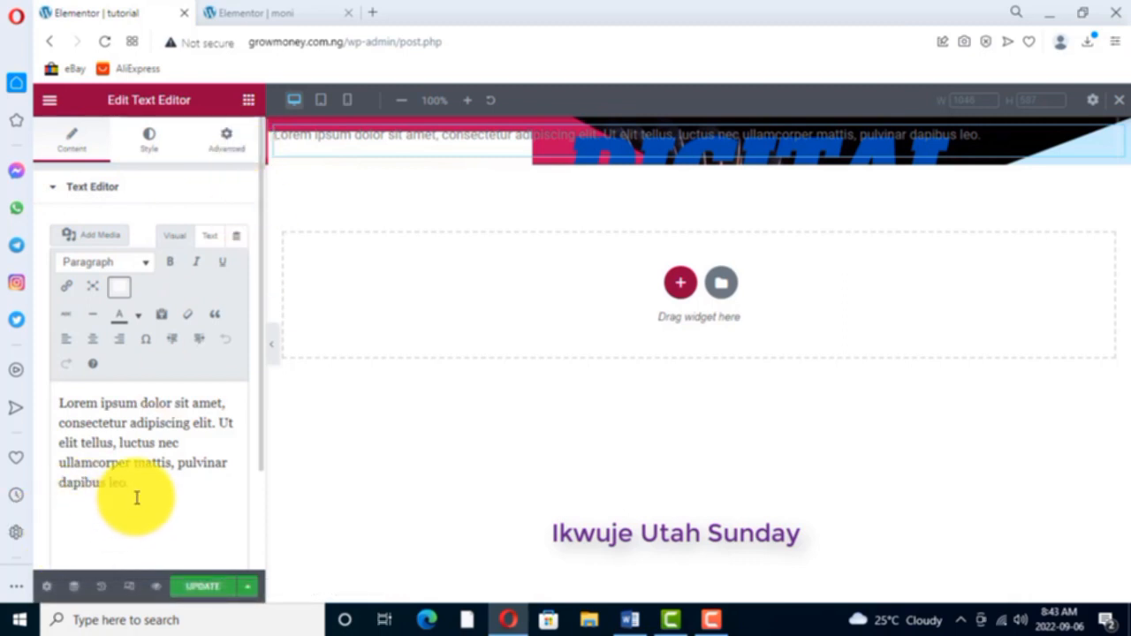
left_click_drag(131, 483, 55, 407)
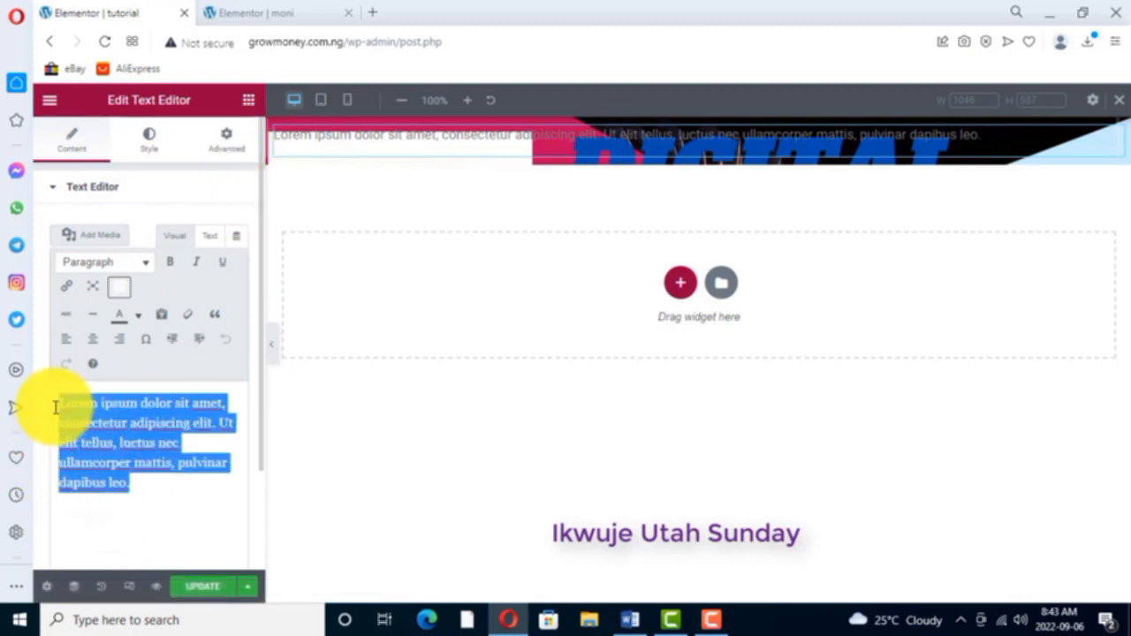
left_click(284, 14)
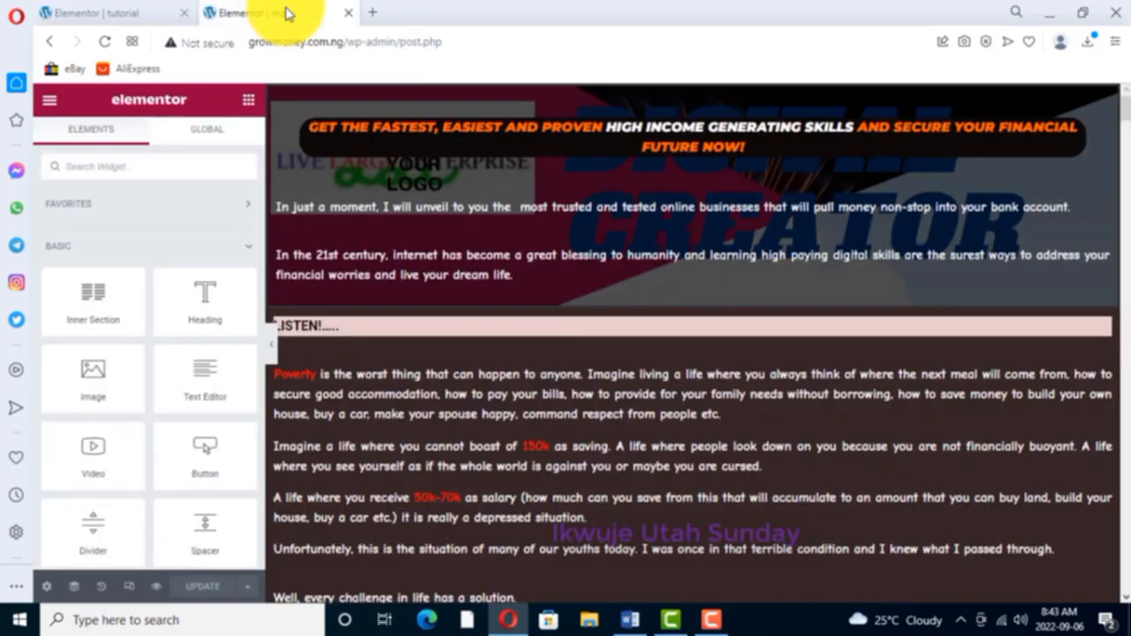
left_click(113, 13)
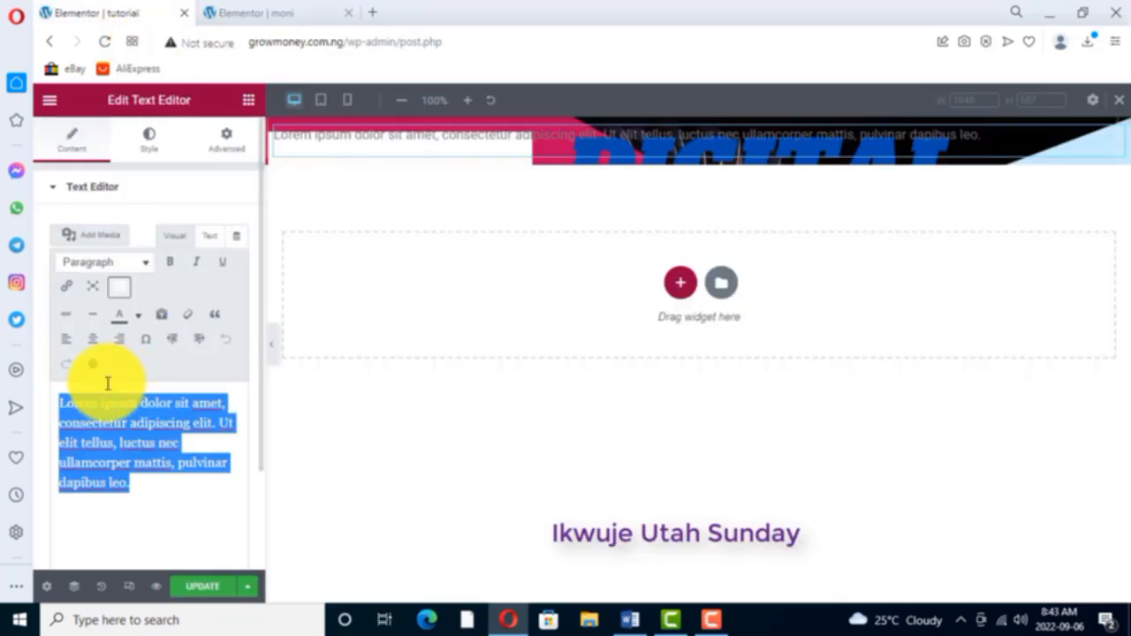
type("astest, easiest and proven")
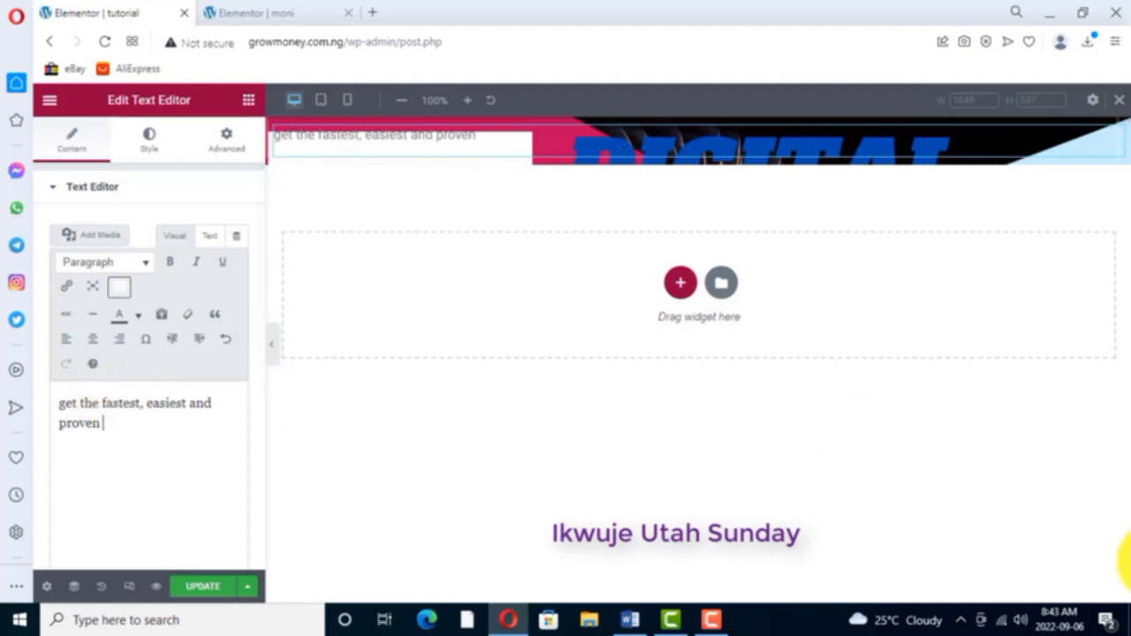
- Continue the headline from the moni page with "high income generating skills and secure your financial future now"
left_click(284, 12)
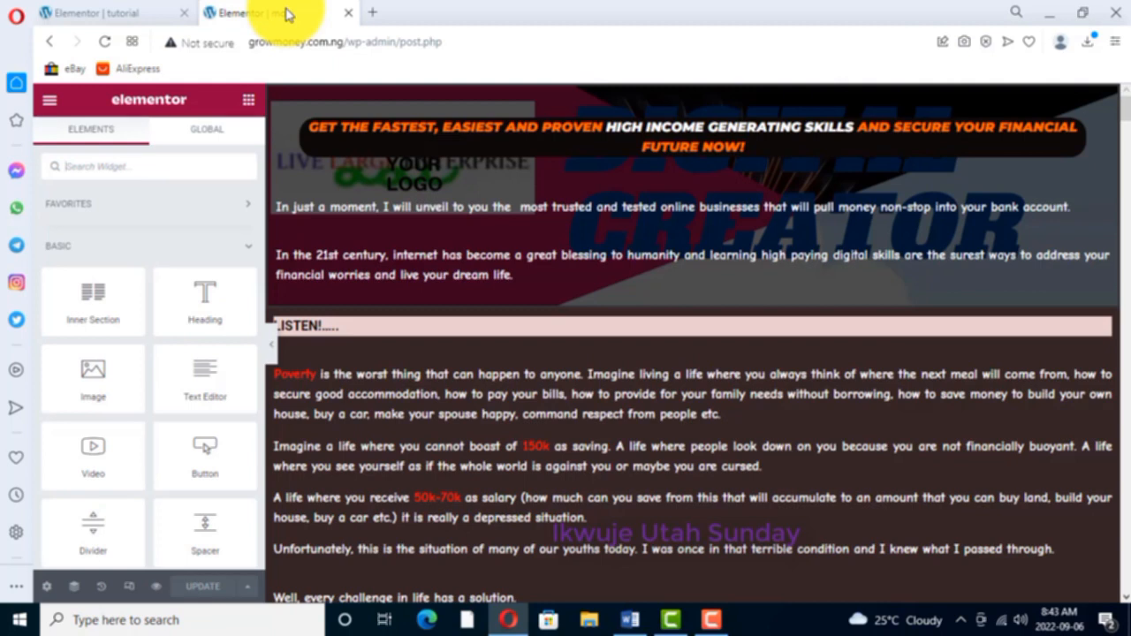
left_click(151, 12)
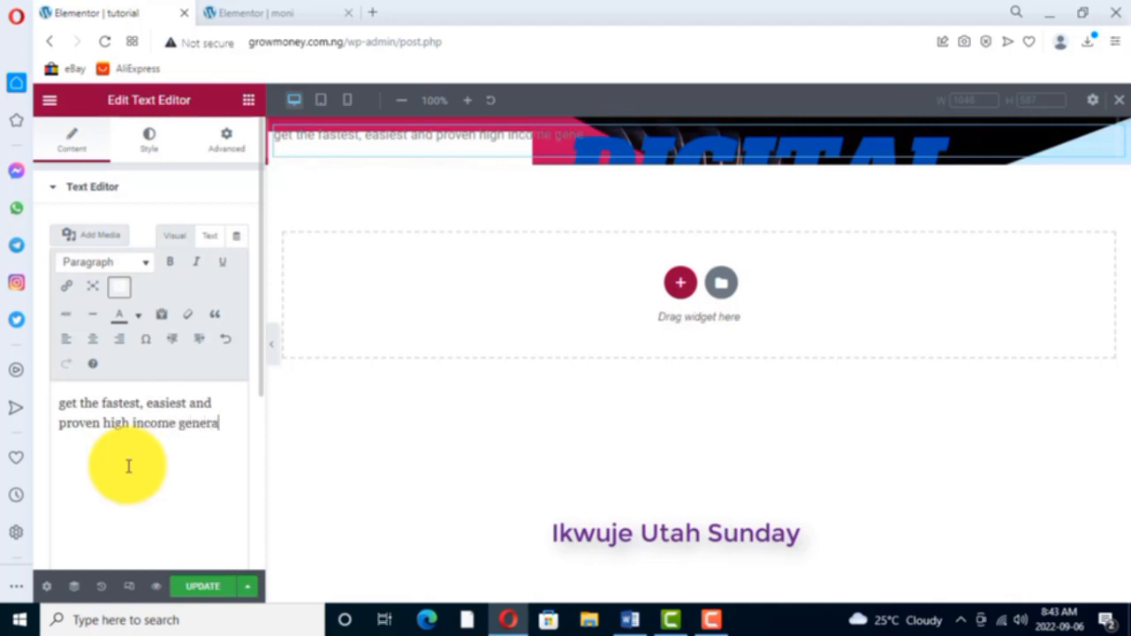
type("g skills")
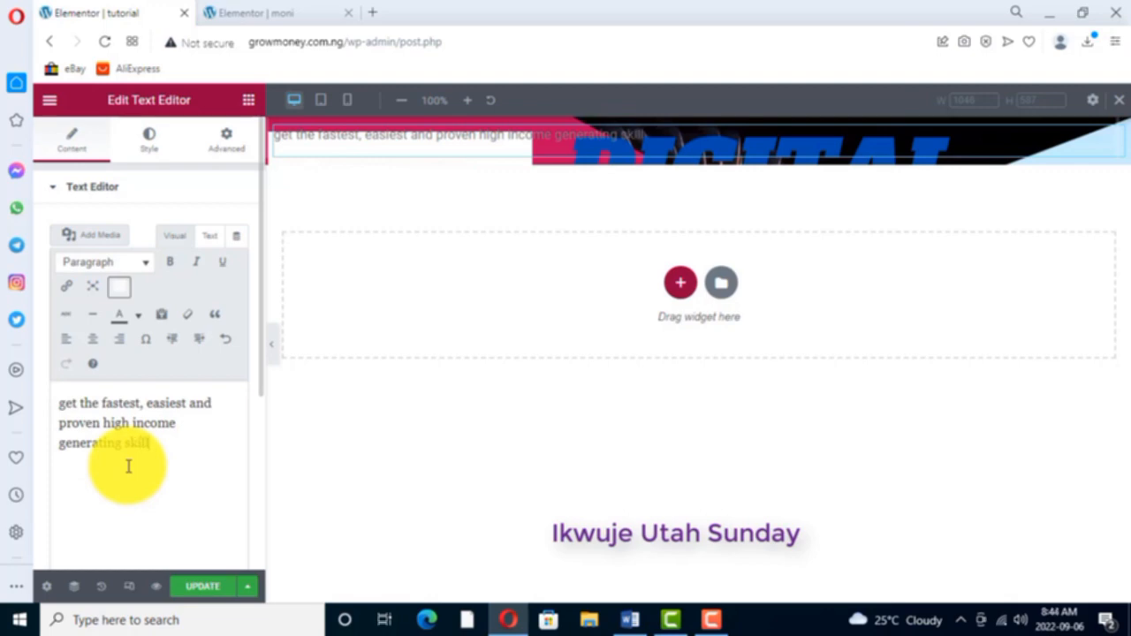
left_click(283, 16)
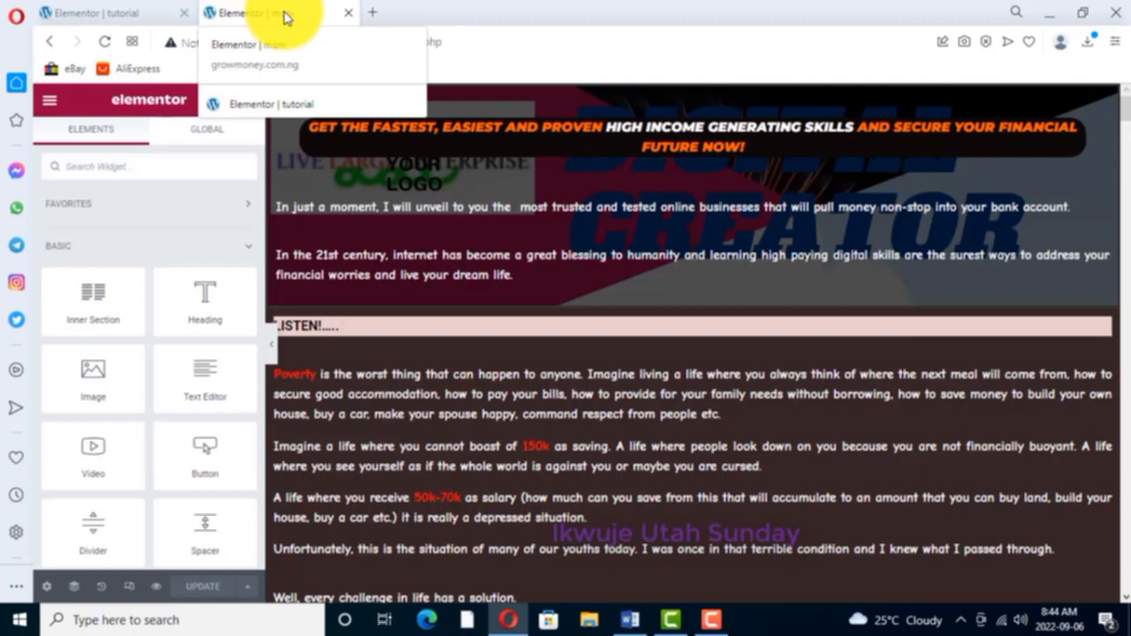
left_click(137, 16)
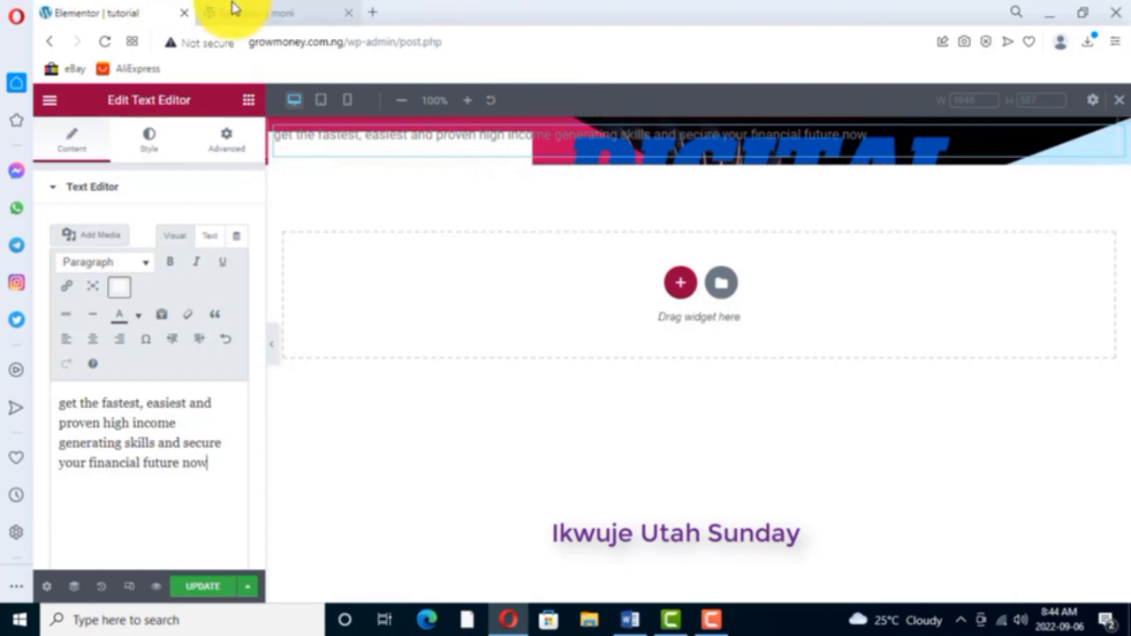
- Compare the headline with the moni page's formatted version and collapse the text editor's extra row of formatting tools
left_click(260, 16)
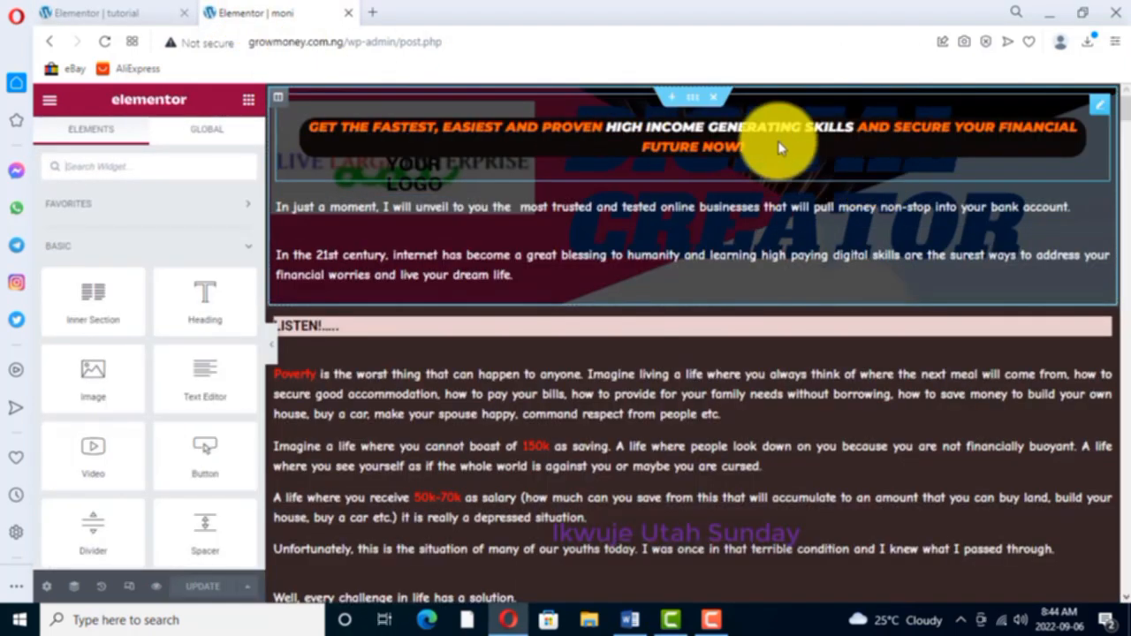
left_click(118, 14)
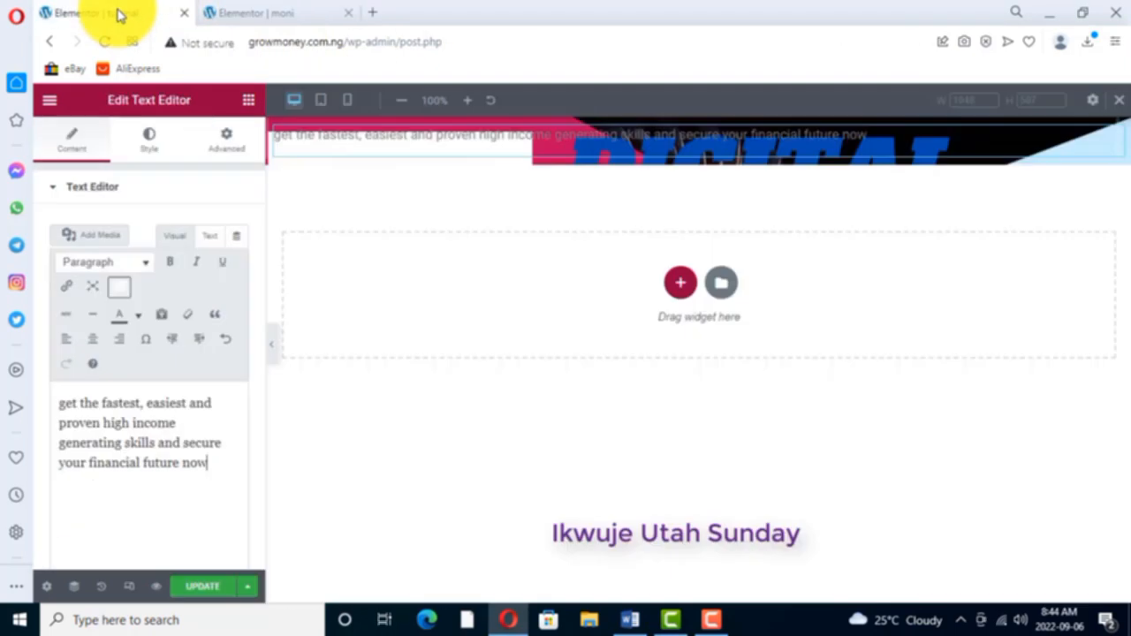
left_click(277, 16)
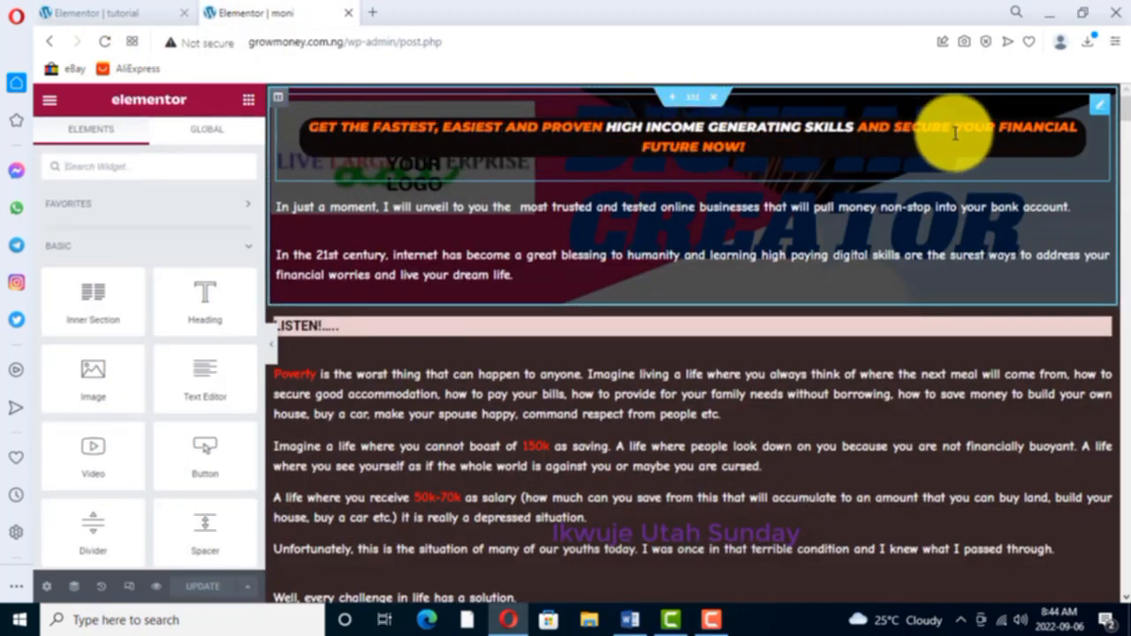
left_click(122, 18)
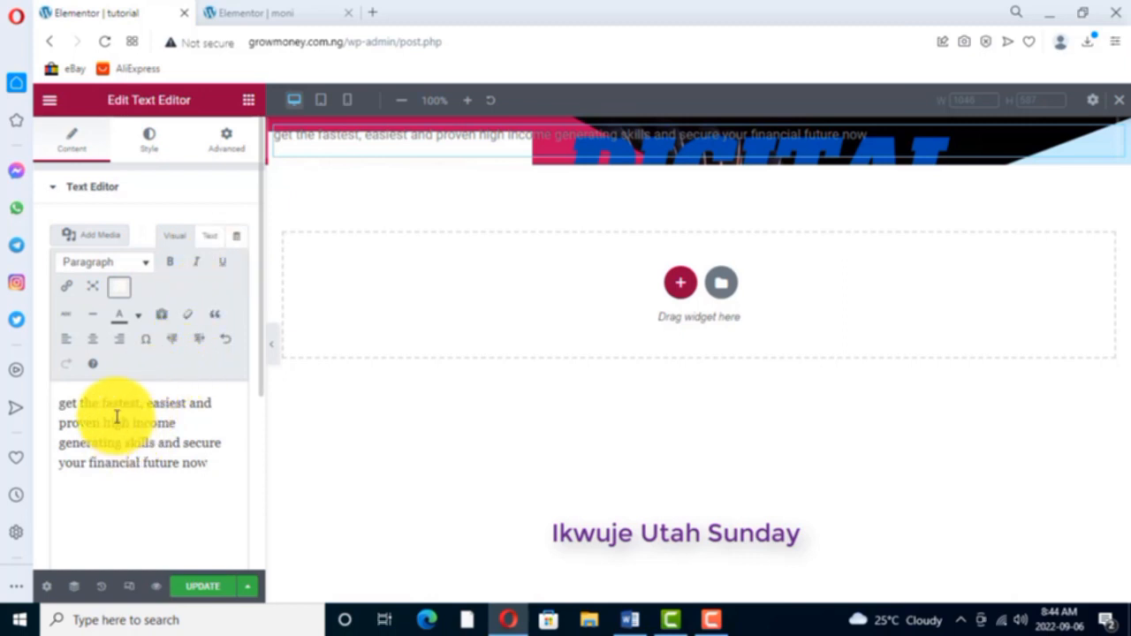
left_click(119, 290)
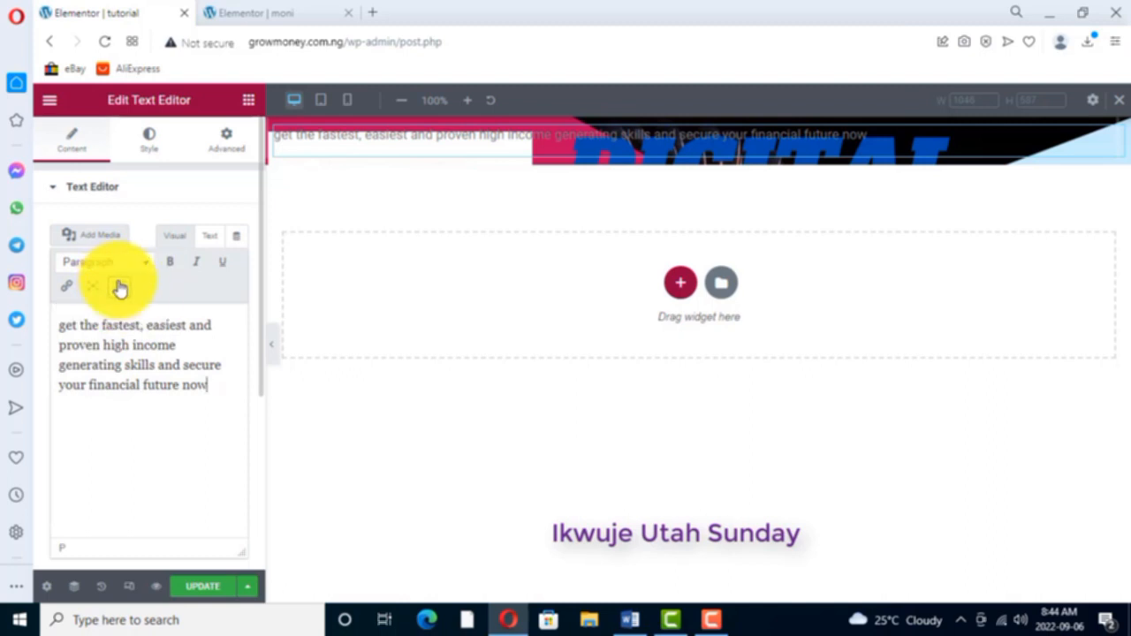
- Expand the text editor's extra formatting tools and colour the words "get the fastest, easiest and proven" orange to match the moni page
left_click(120, 289)
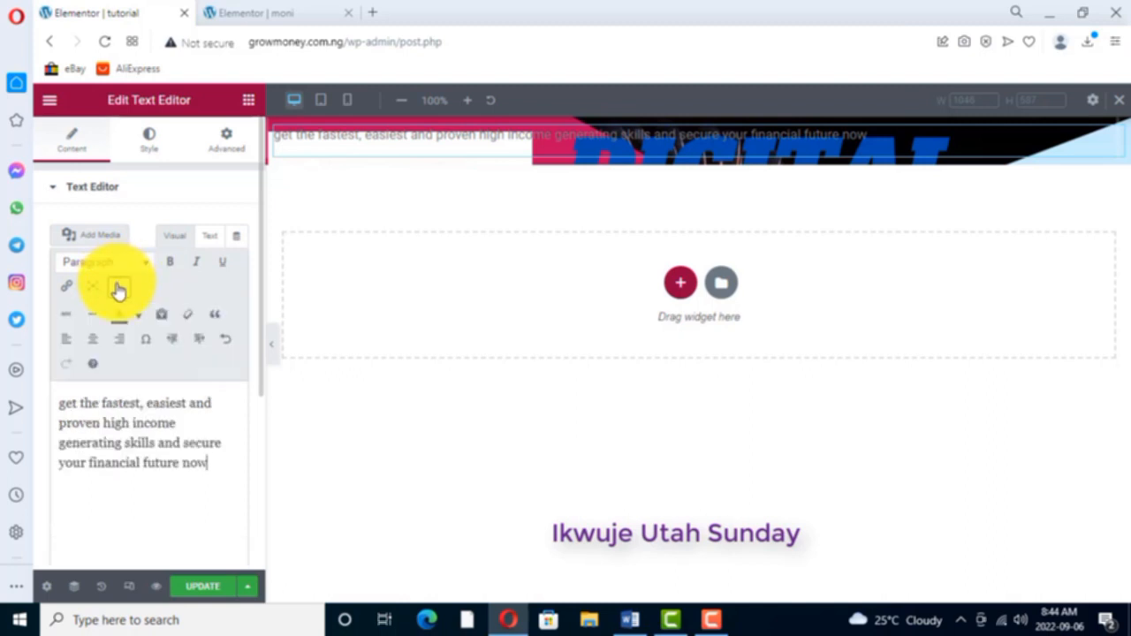
left_click(119, 290)
left_click(120, 290)
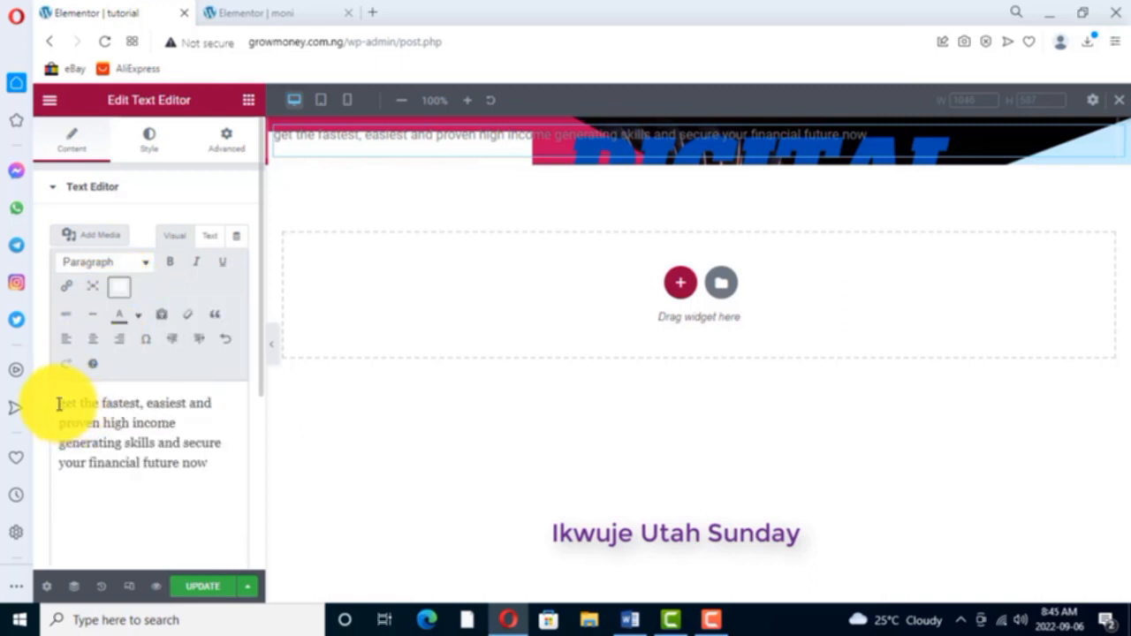
left_click_drag(67, 403, 178, 404)
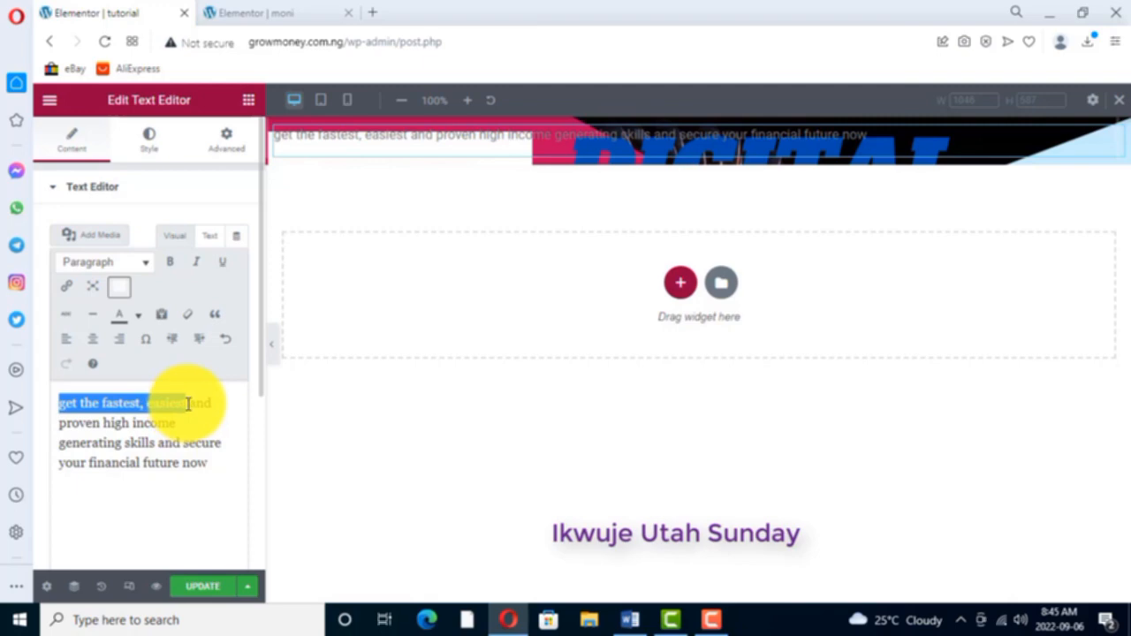
left_click(303, 12)
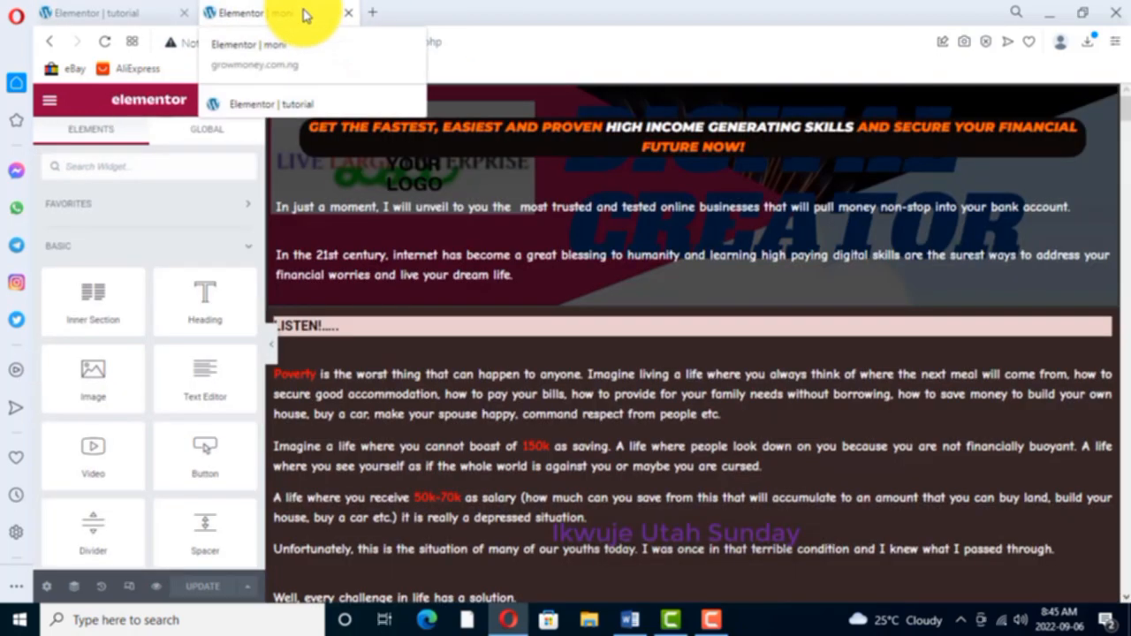
left_click(126, 13)
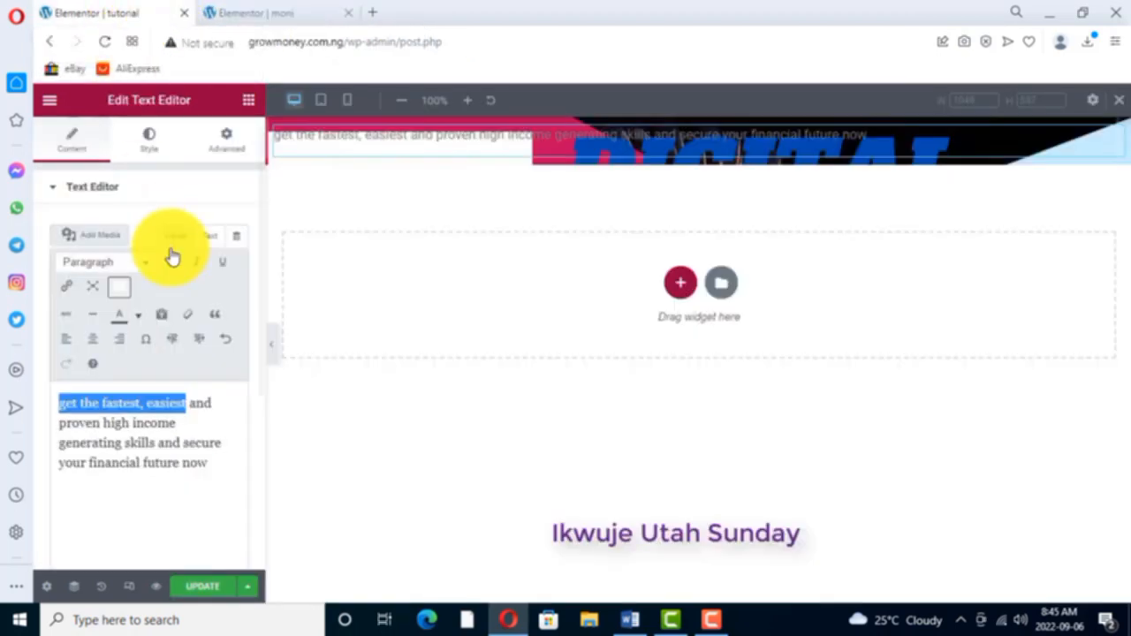
left_click(210, 421)
left_click_drag(56, 403, 101, 427)
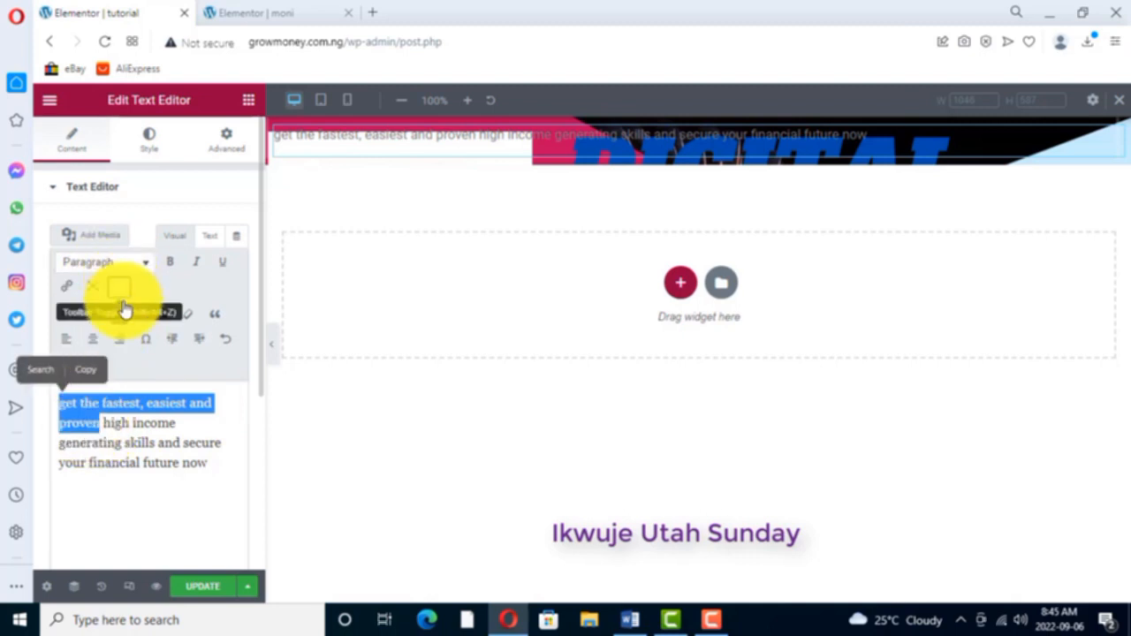
left_click(139, 320)
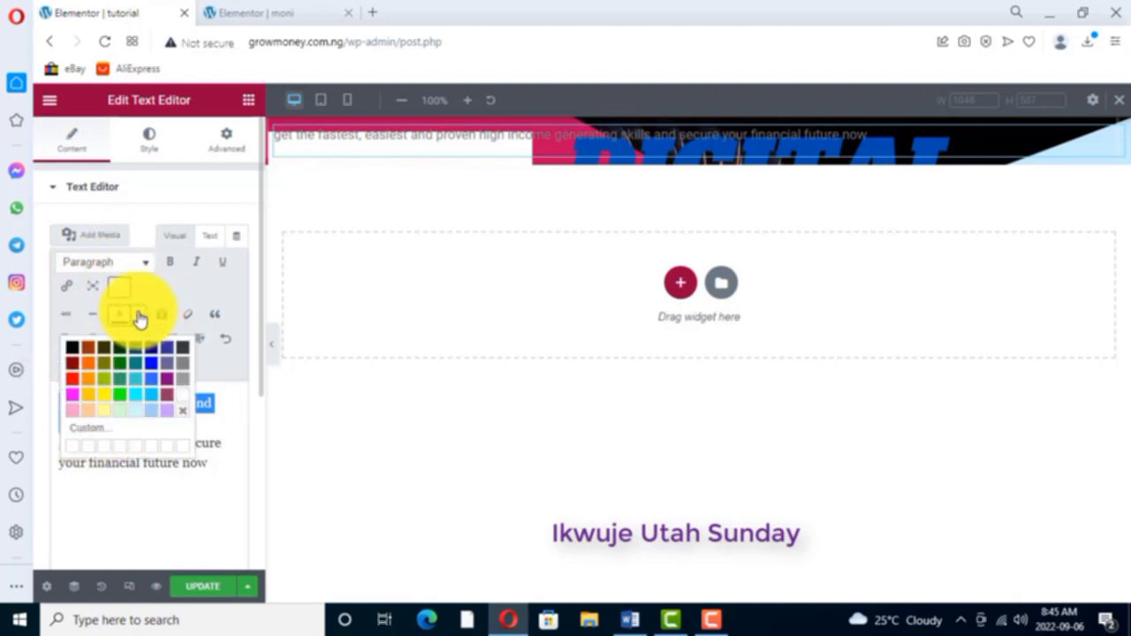
left_click(90, 375)
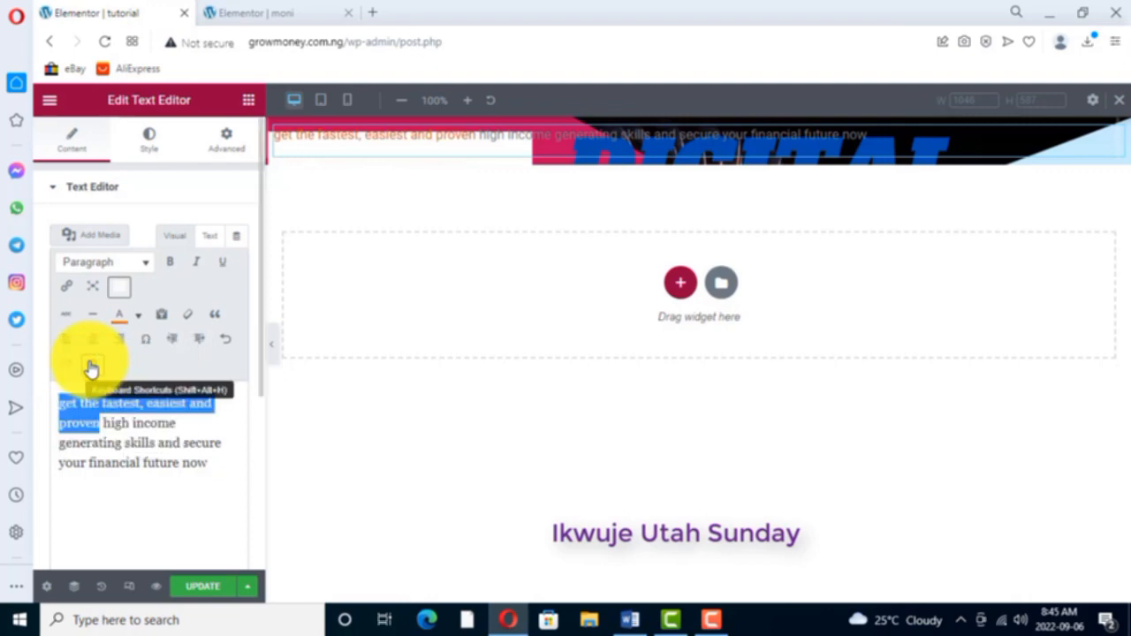
- Compare the headline colours with the moni page and colour "high income generating skills" white
left_click(260, 16)
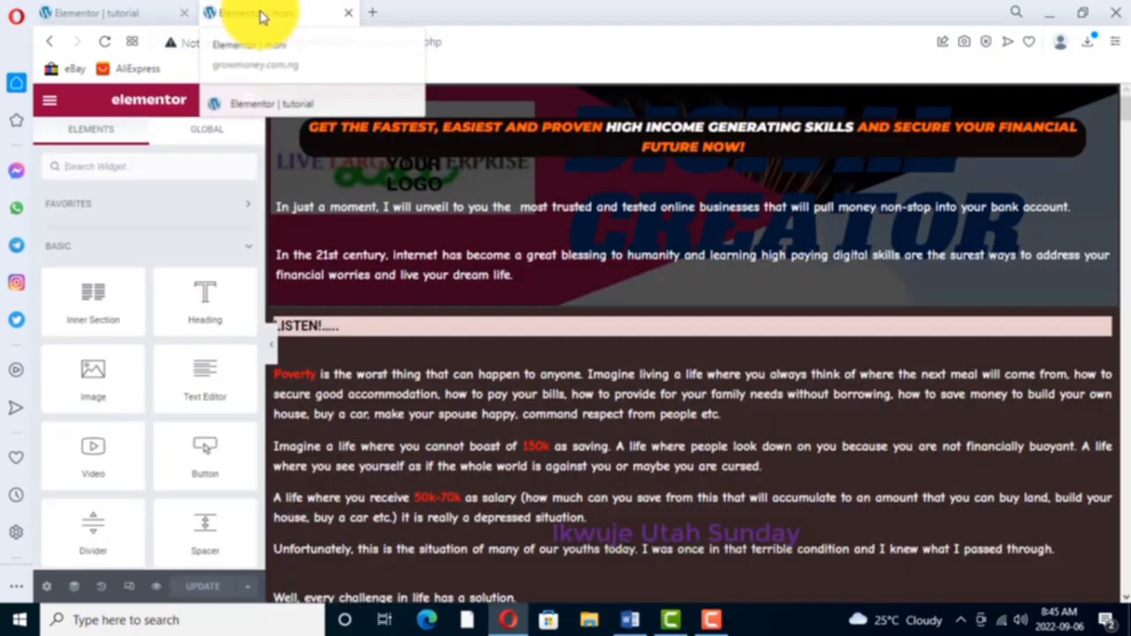
left_click(128, 16)
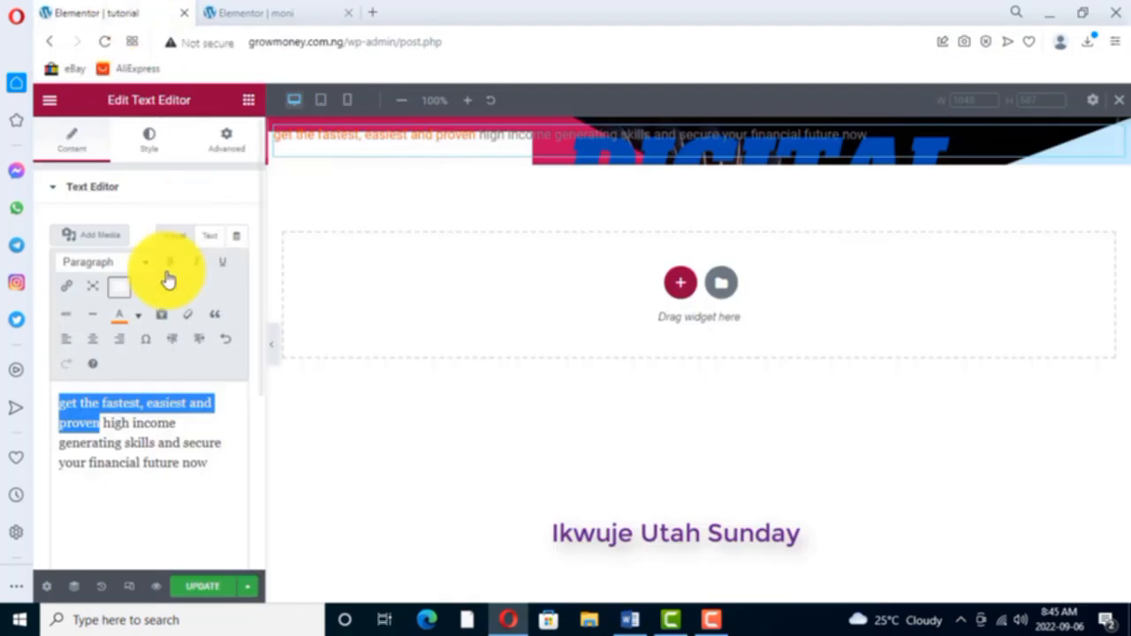
left_click(269, 16)
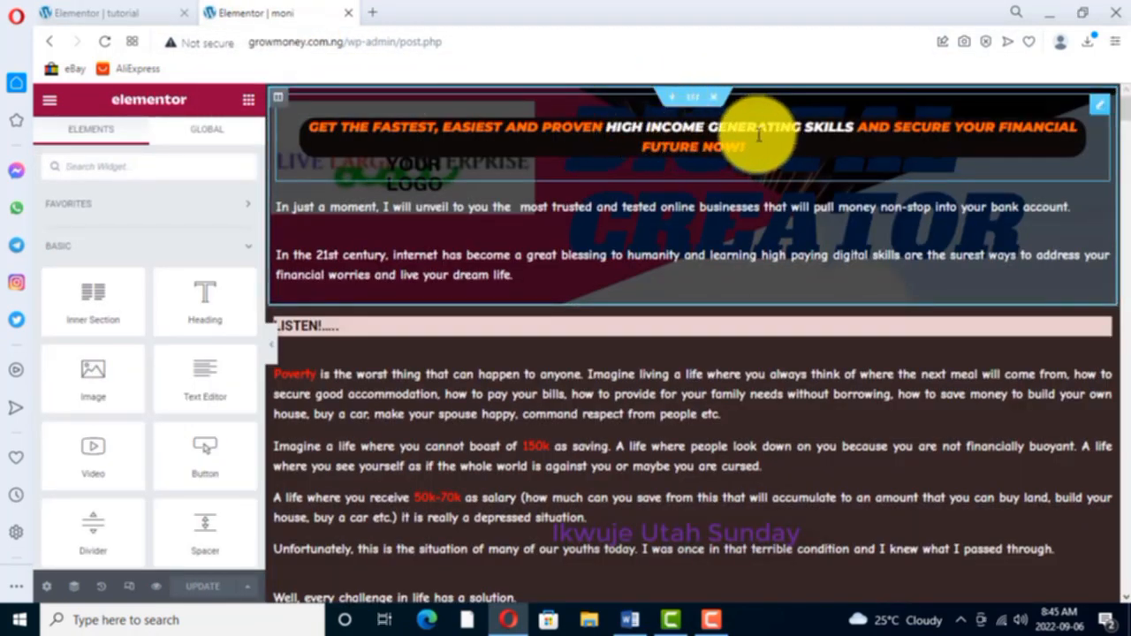
left_click(123, 14)
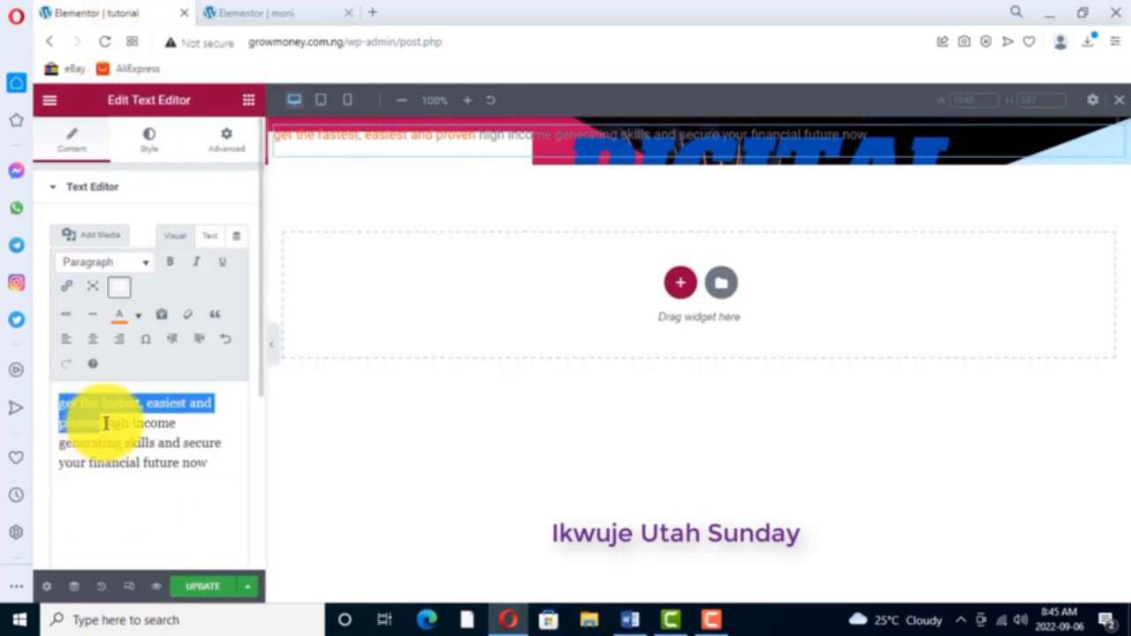
left_click_drag(103, 425, 155, 440)
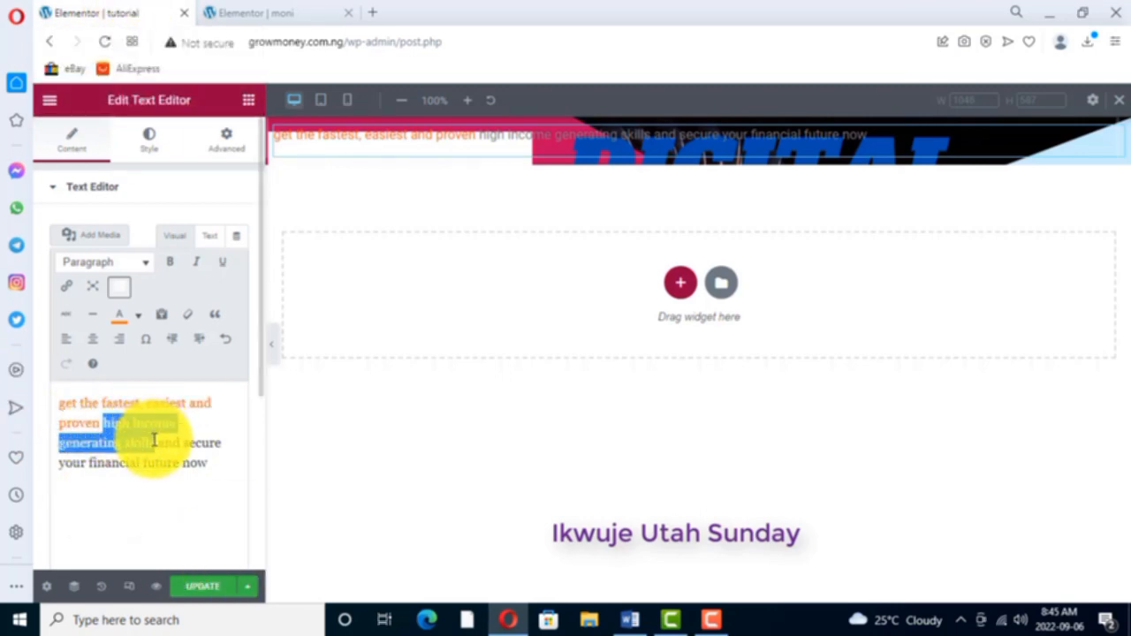
left_click(139, 316)
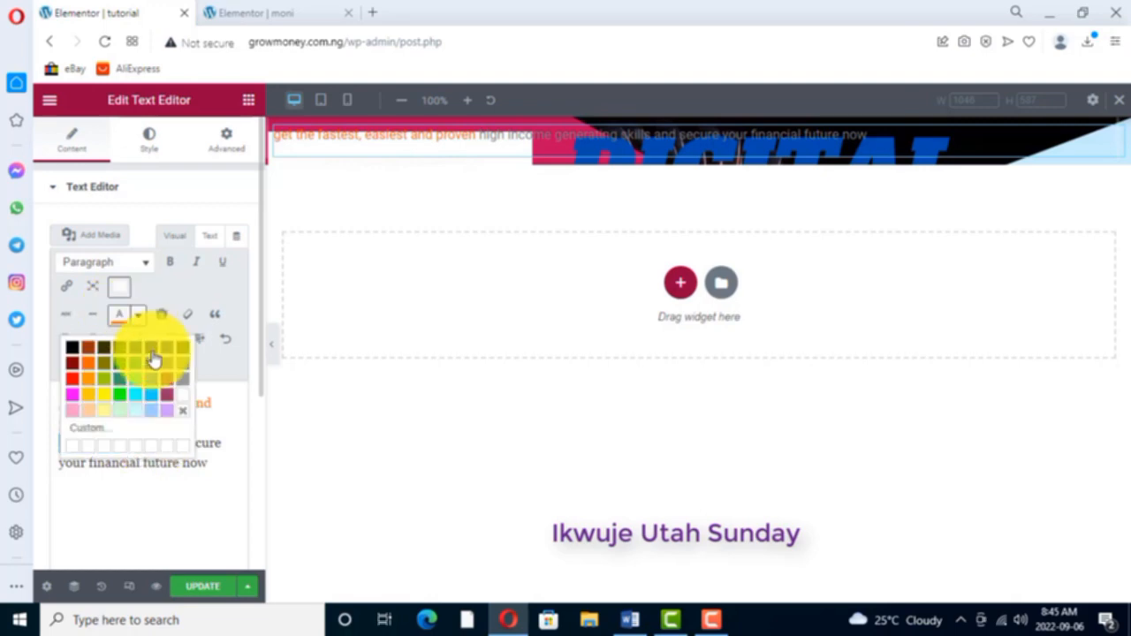
left_click(183, 400)
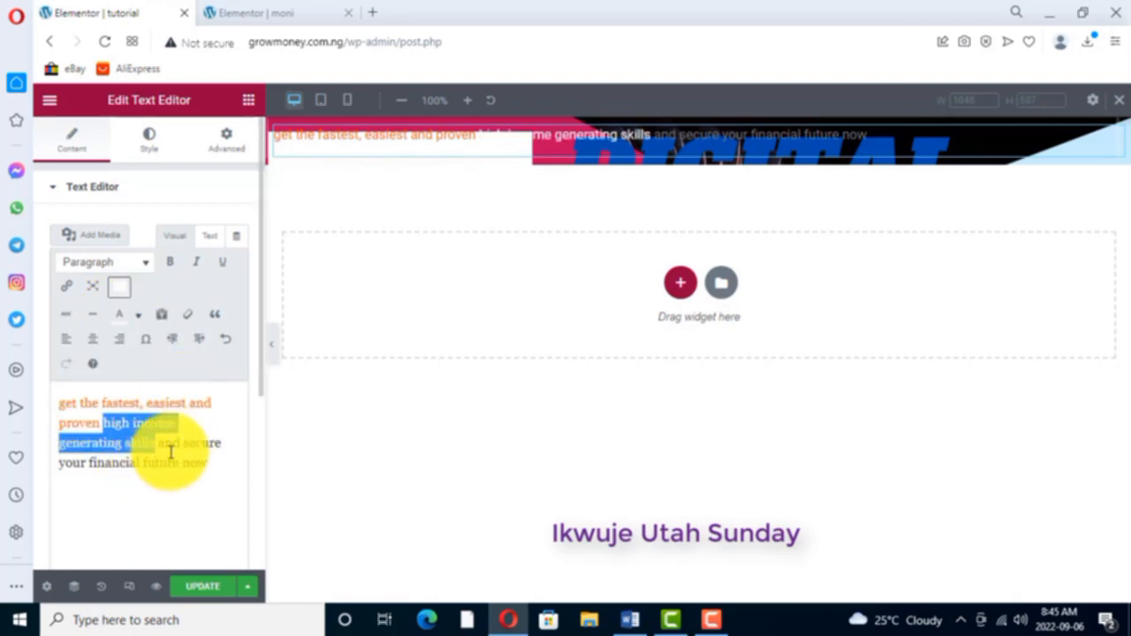
- Colour the headline's closing words "and secure your financial future now" orange
left_click(285, 13)
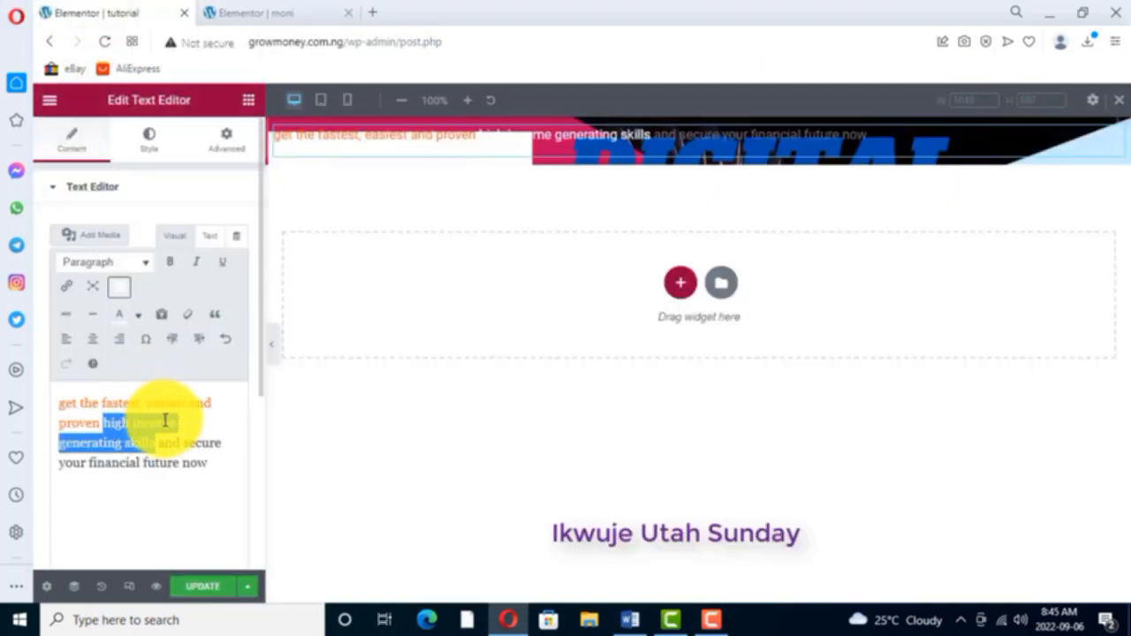
left_click_drag(159, 444, 208, 465)
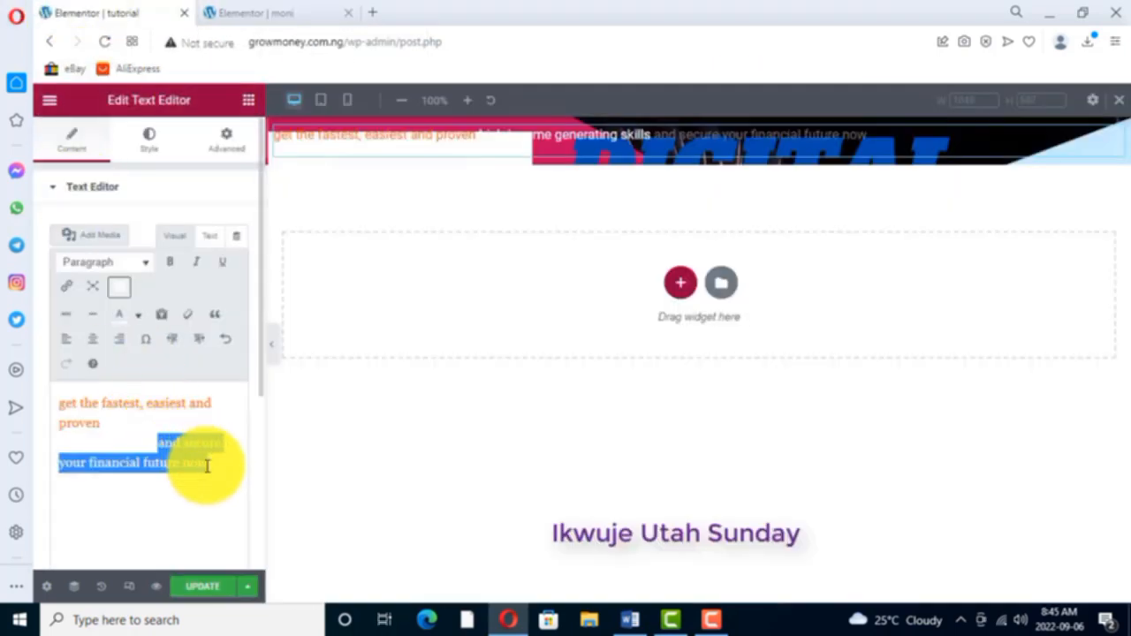
left_click(139, 316)
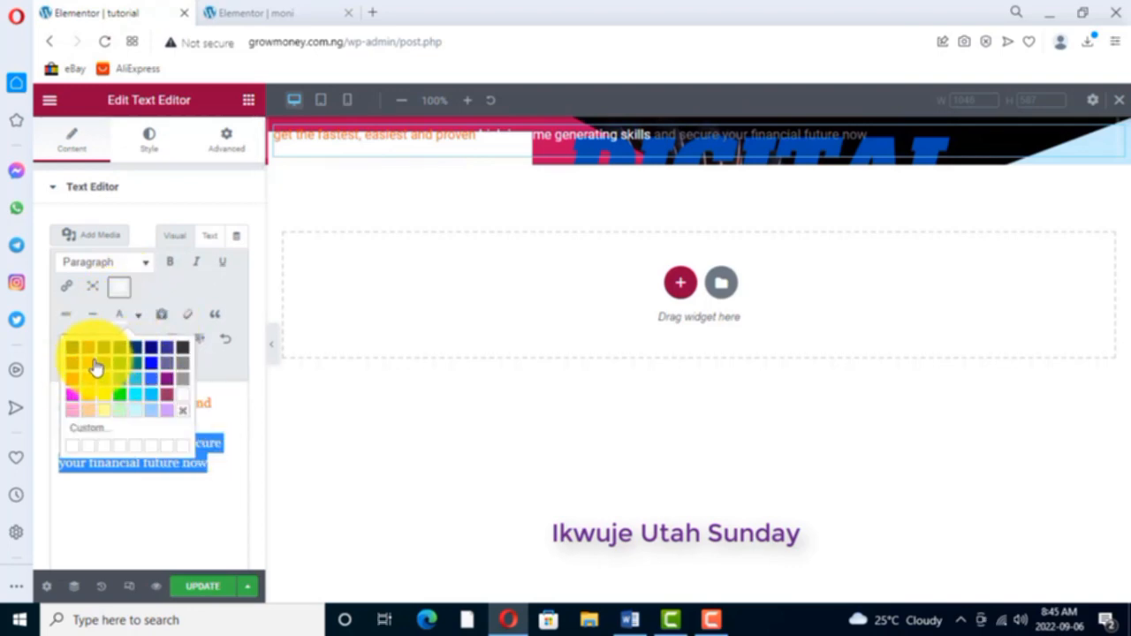
left_click(88, 364)
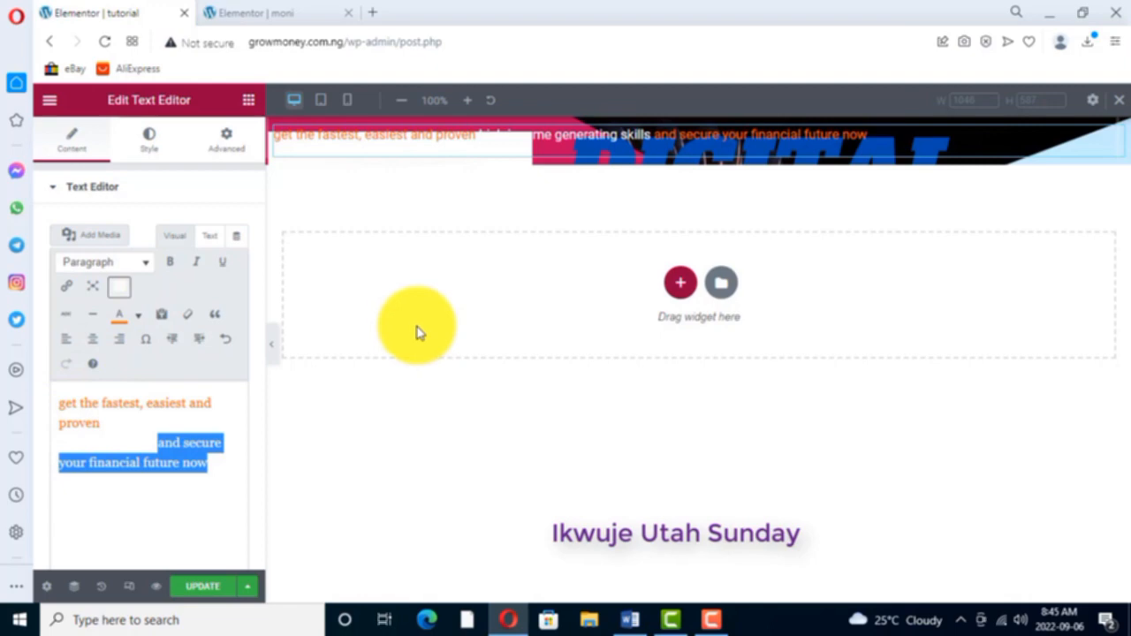
- Make the entire headline text bold
left_click(118, 517)
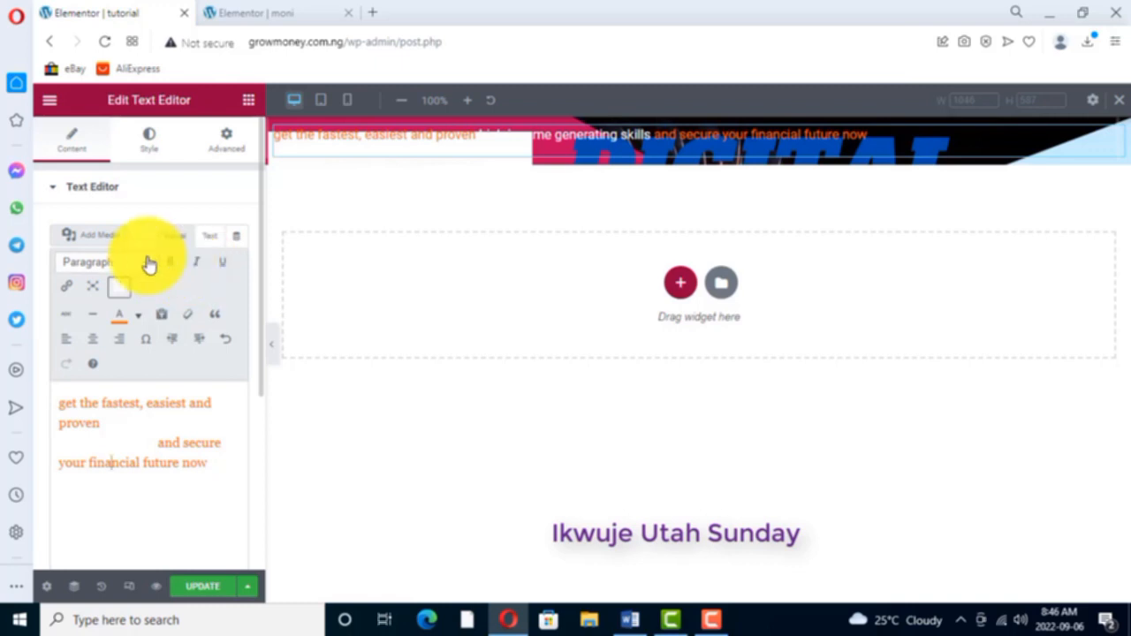
left_click_drag(56, 399, 197, 474)
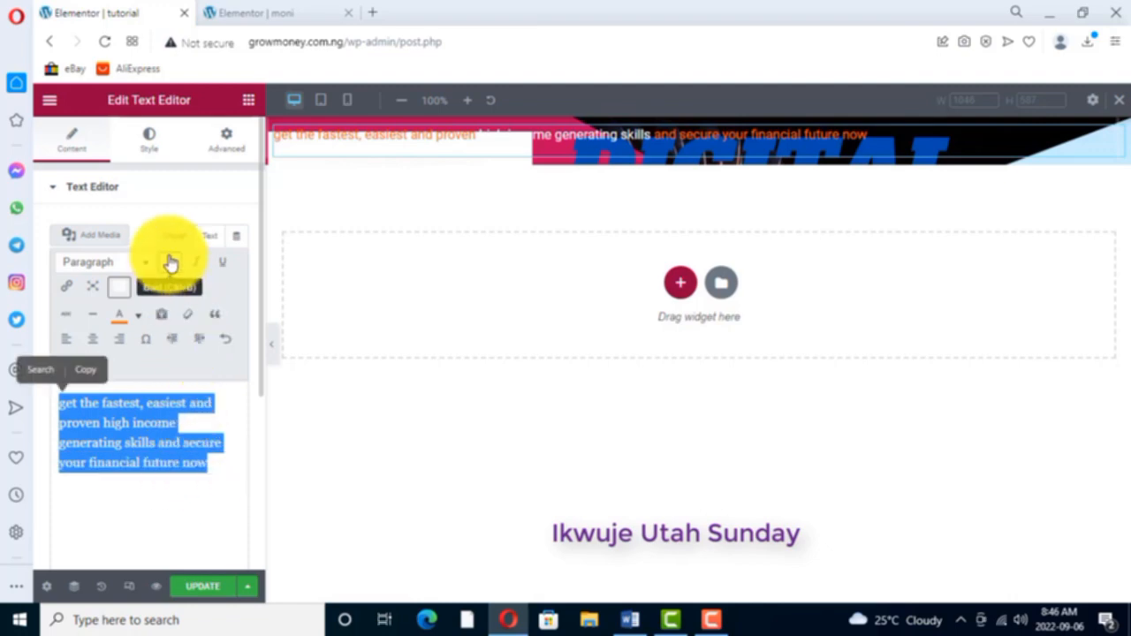
left_click(171, 263)
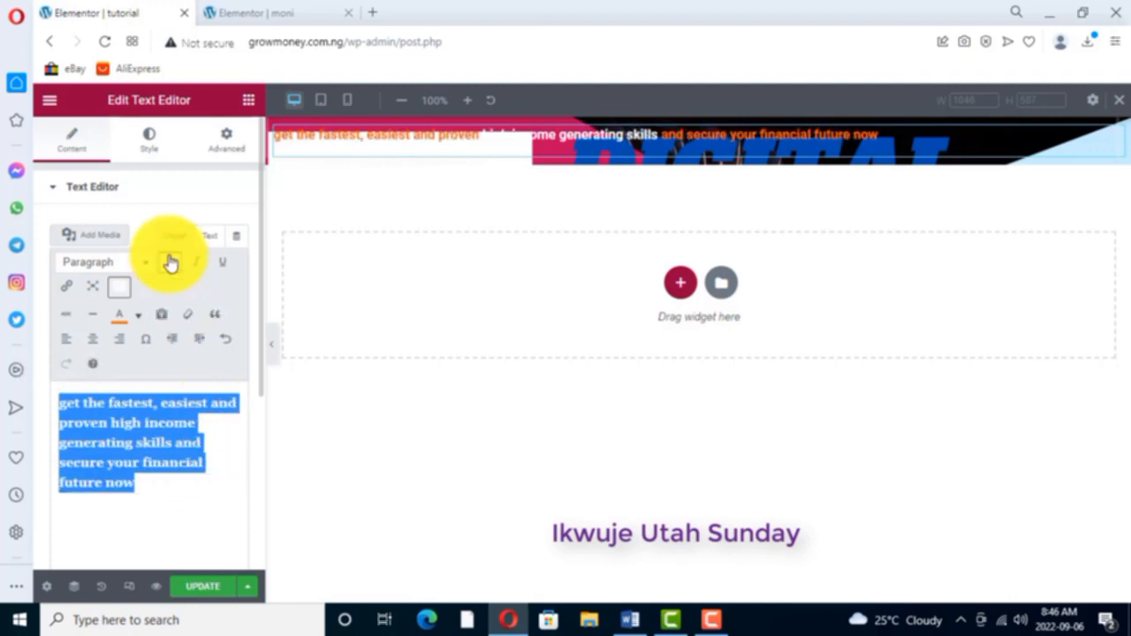
- Review the headline widget's alignment and text colour style options, leaving the colour picker without choosing a colour
left_click(152, 147)
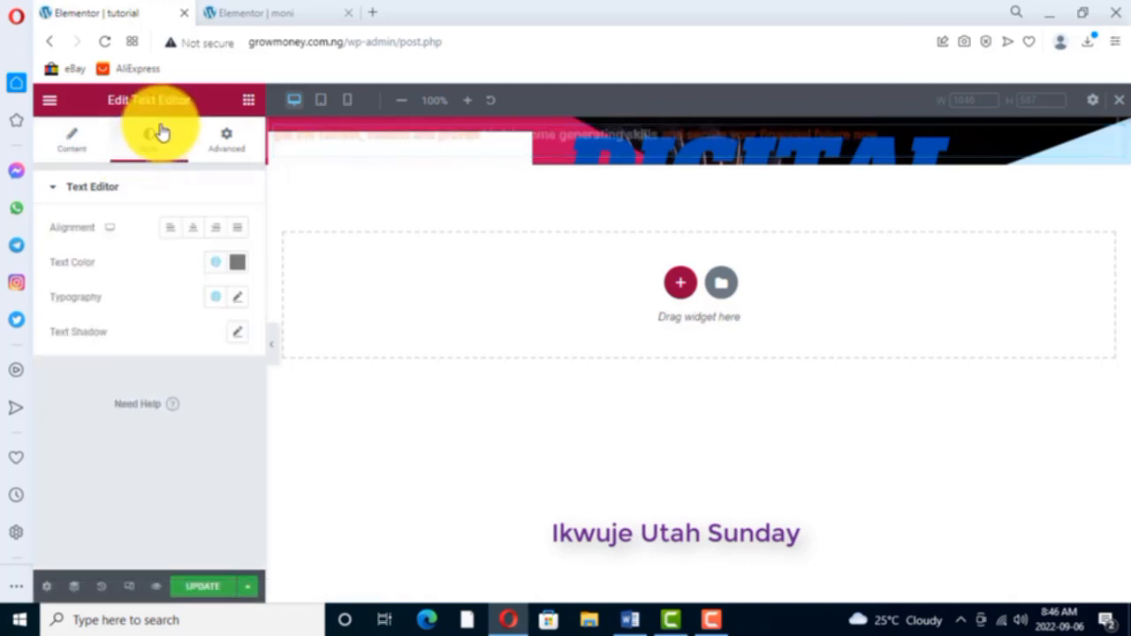
left_click(170, 232)
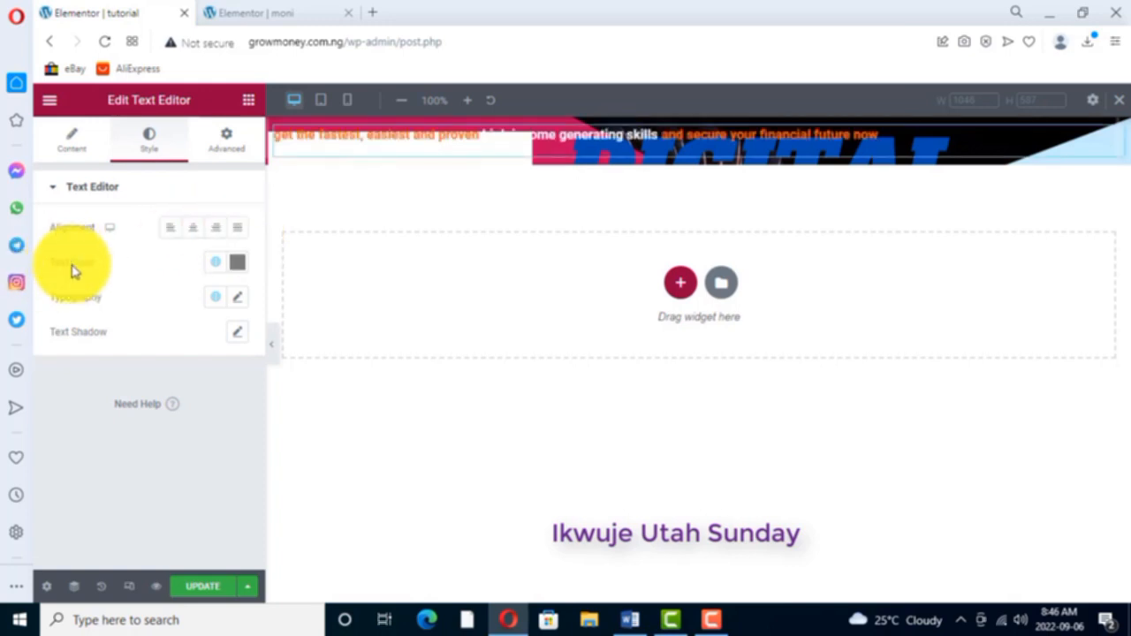
left_click(233, 267)
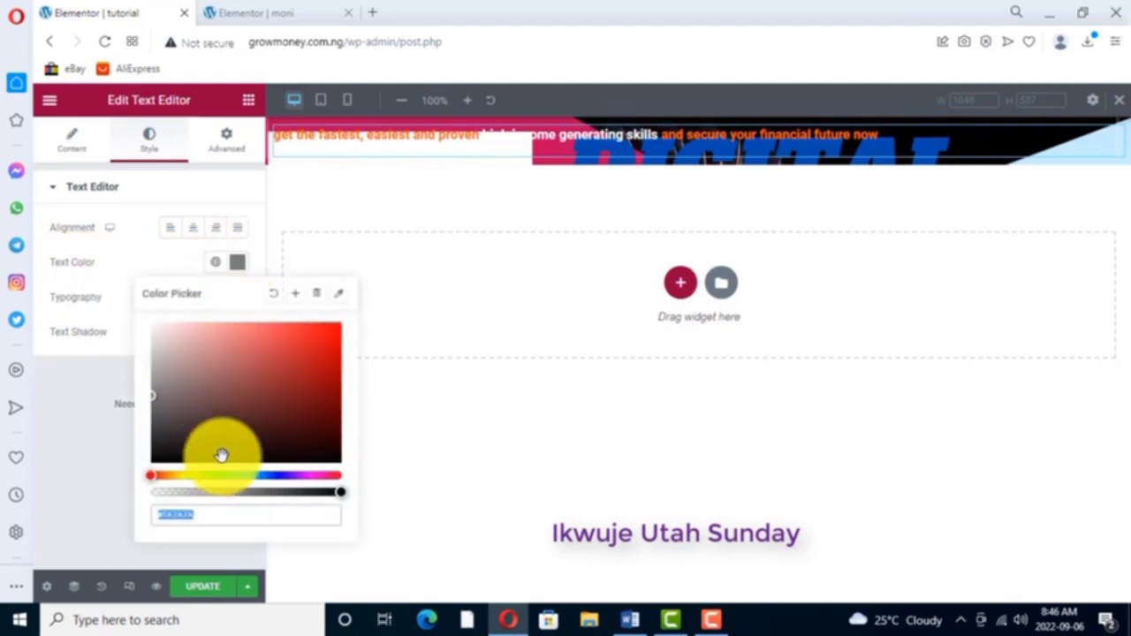
left_click(404, 436)
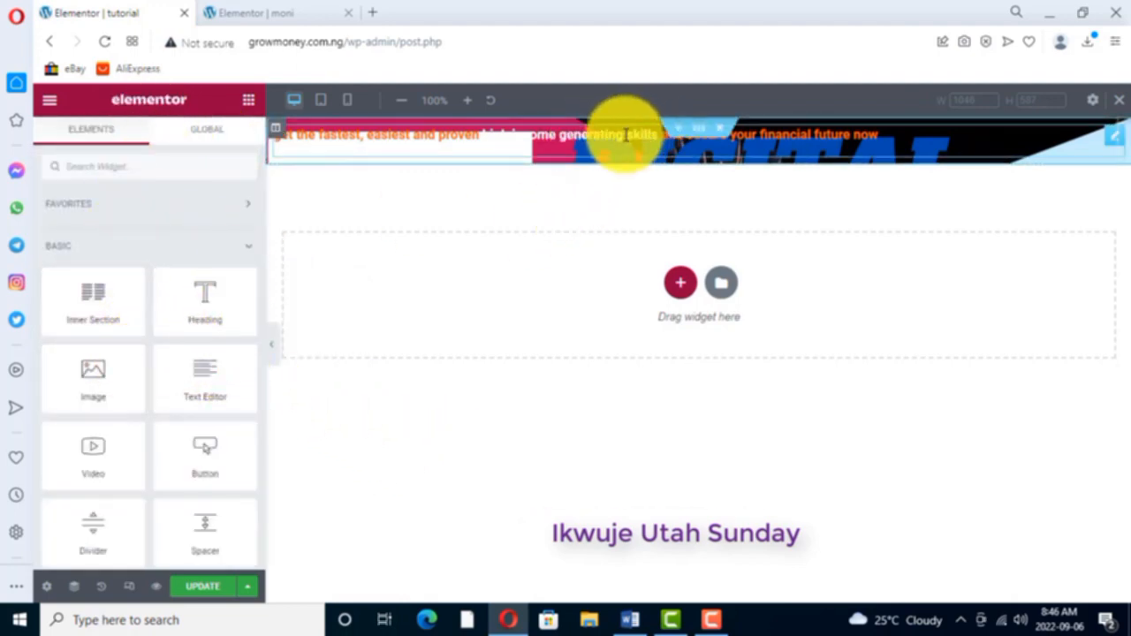
left_click(619, 137)
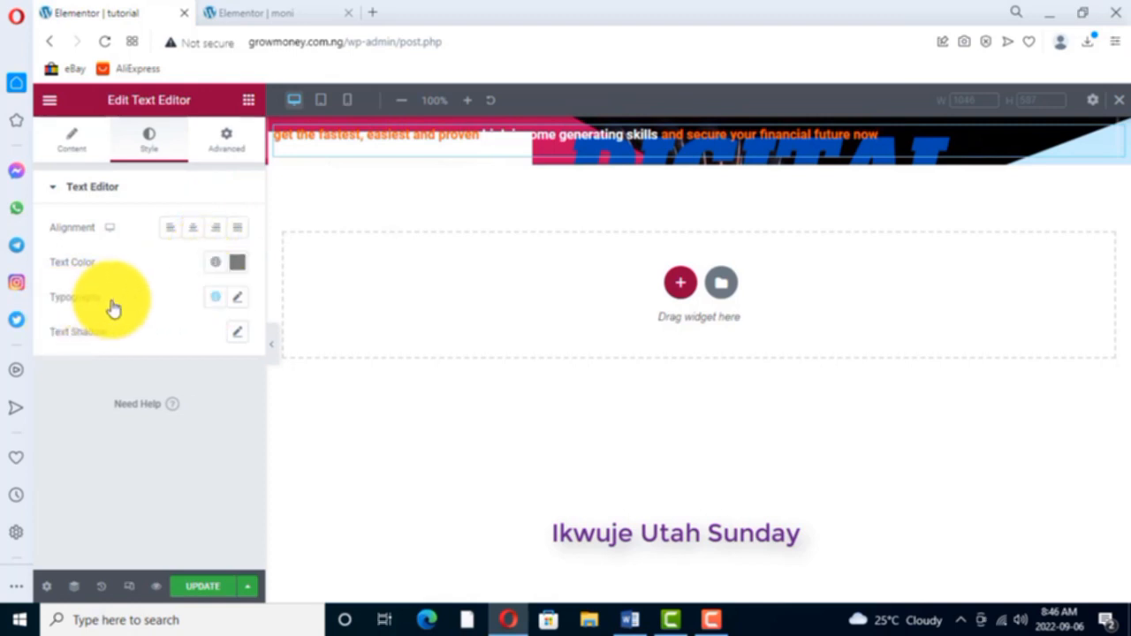
- Set the headline's font family to Comic Neue, checking the moni page's headline for reference
left_click(237, 300)
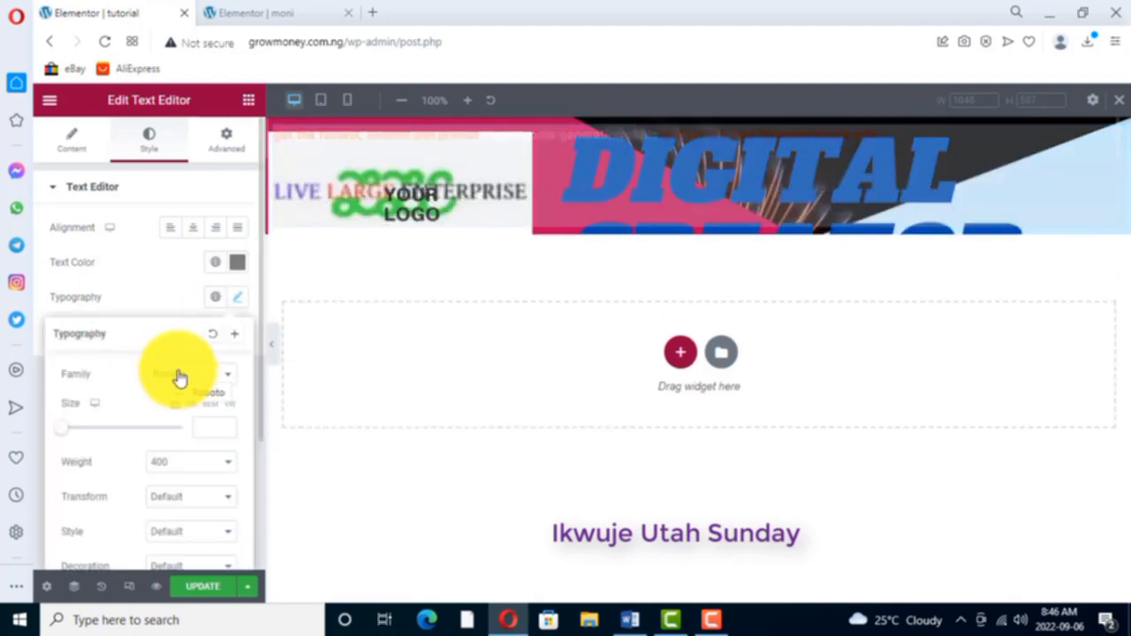
left_click(228, 378)
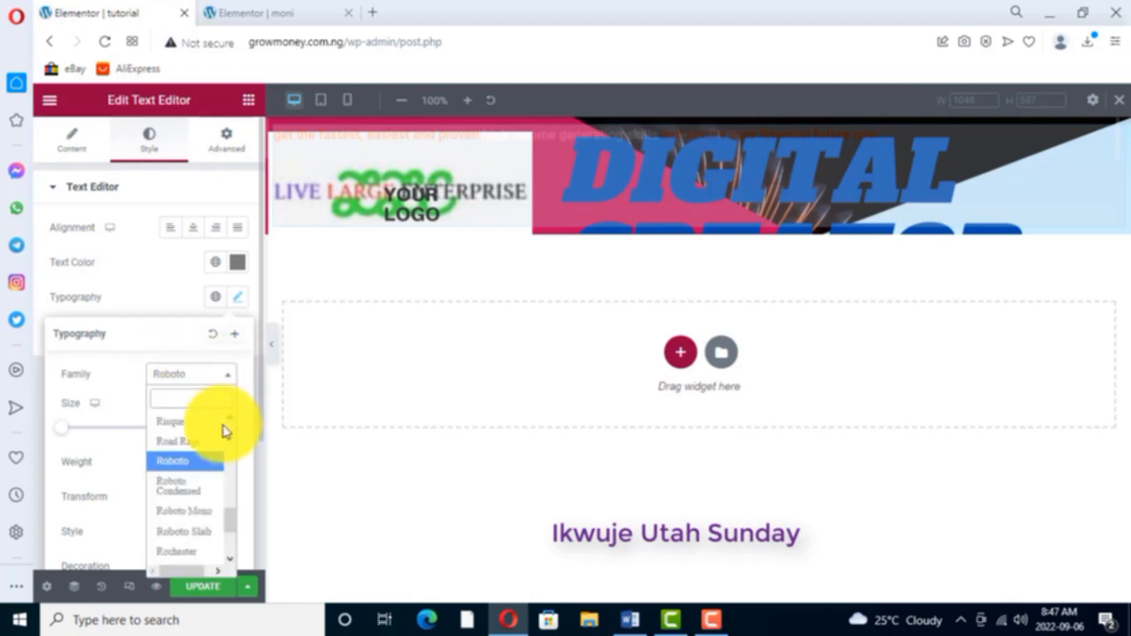
scroll(195, 463, "down", 2)
scroll(195, 463, "down", 5)
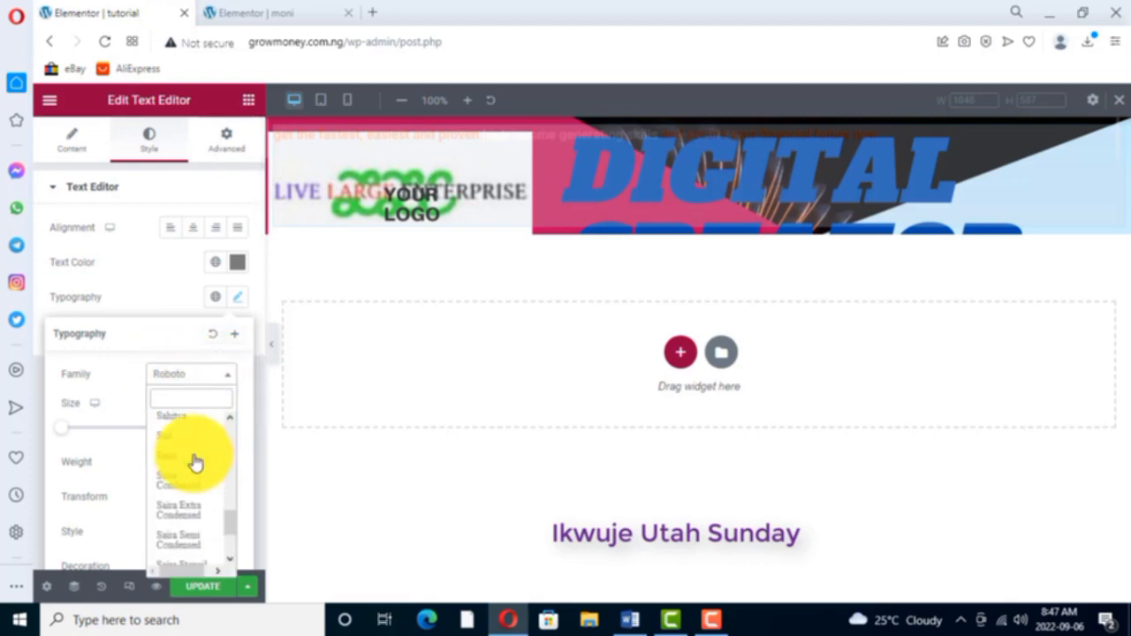
scroll(195, 463, "up", 3)
scroll(195, 463, "up", 10)
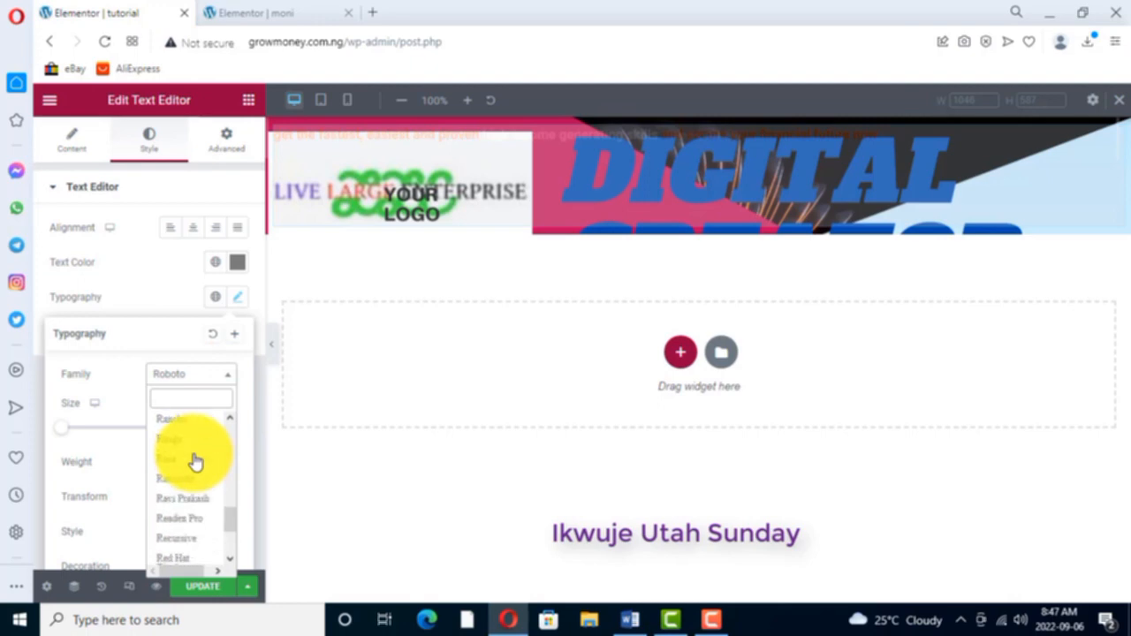
scroll(196, 463, "up", 8)
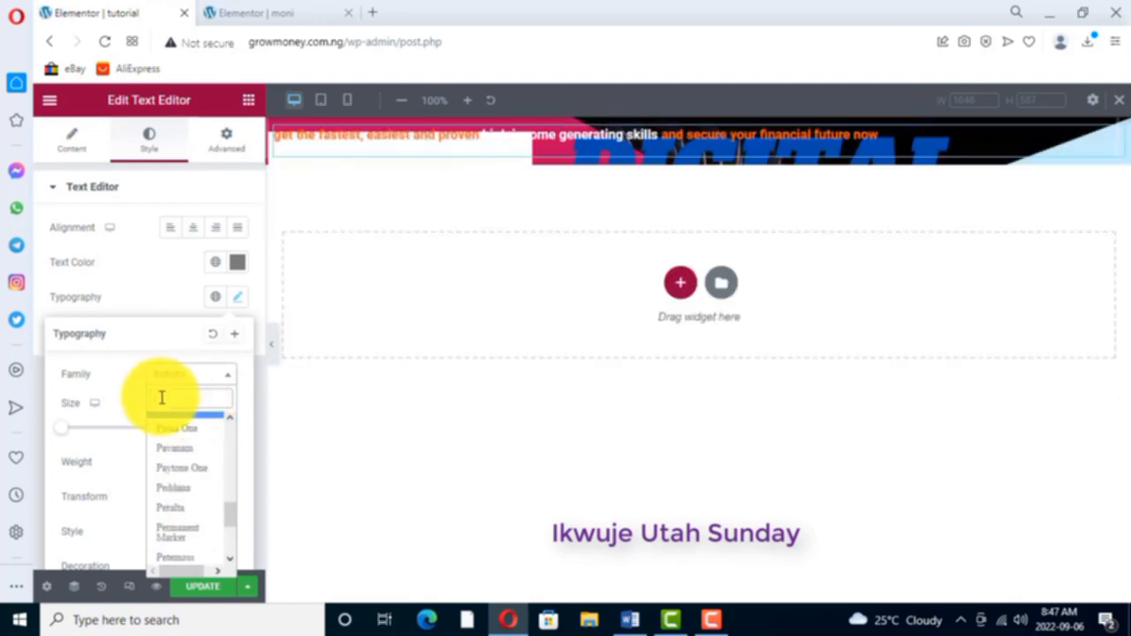
left_click(279, 16)
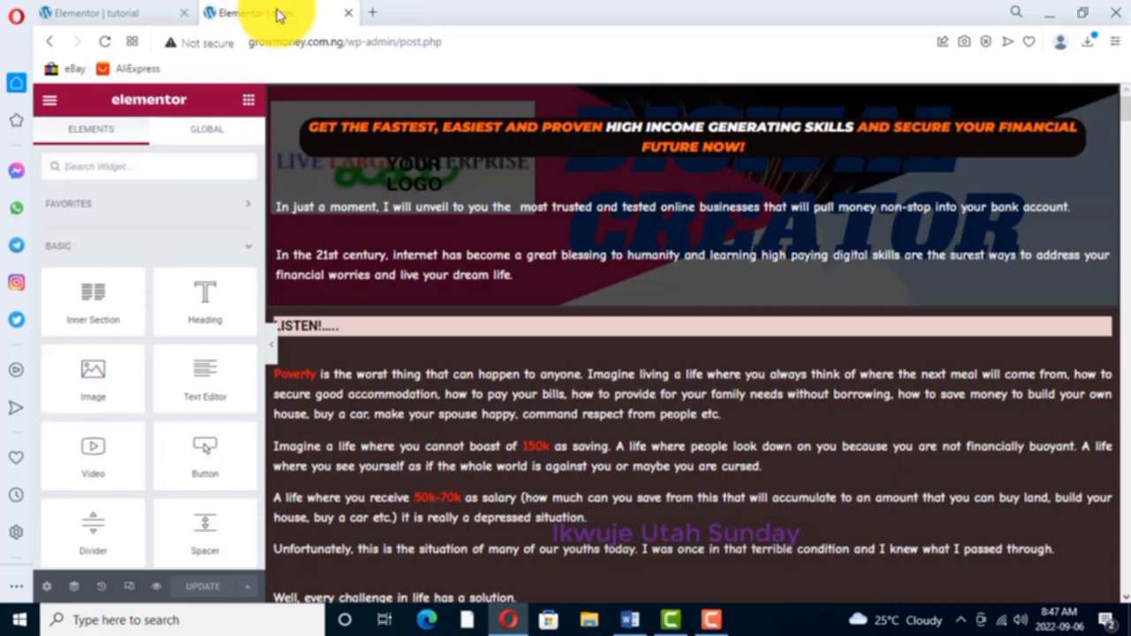
left_click(77, 13)
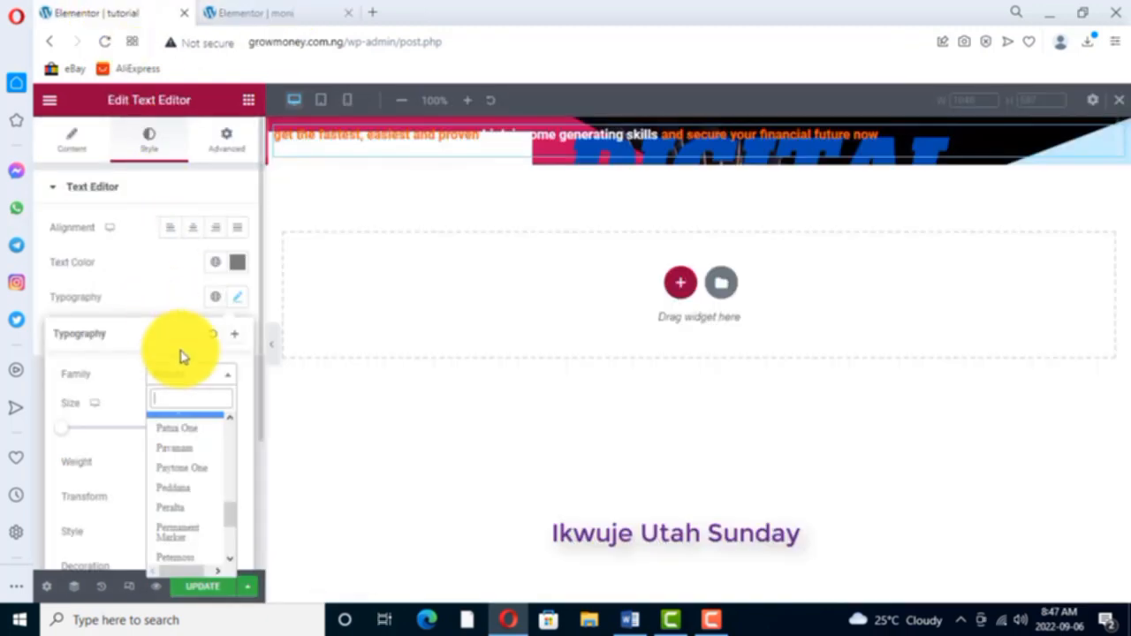
type("comi")
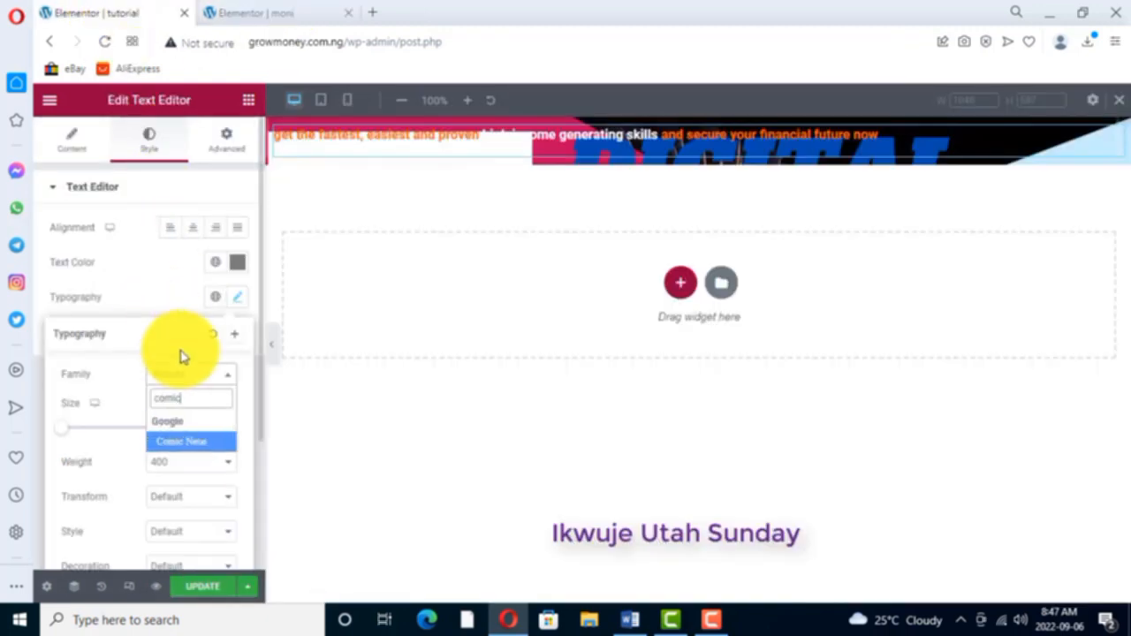
type("c")
left_click(190, 439)
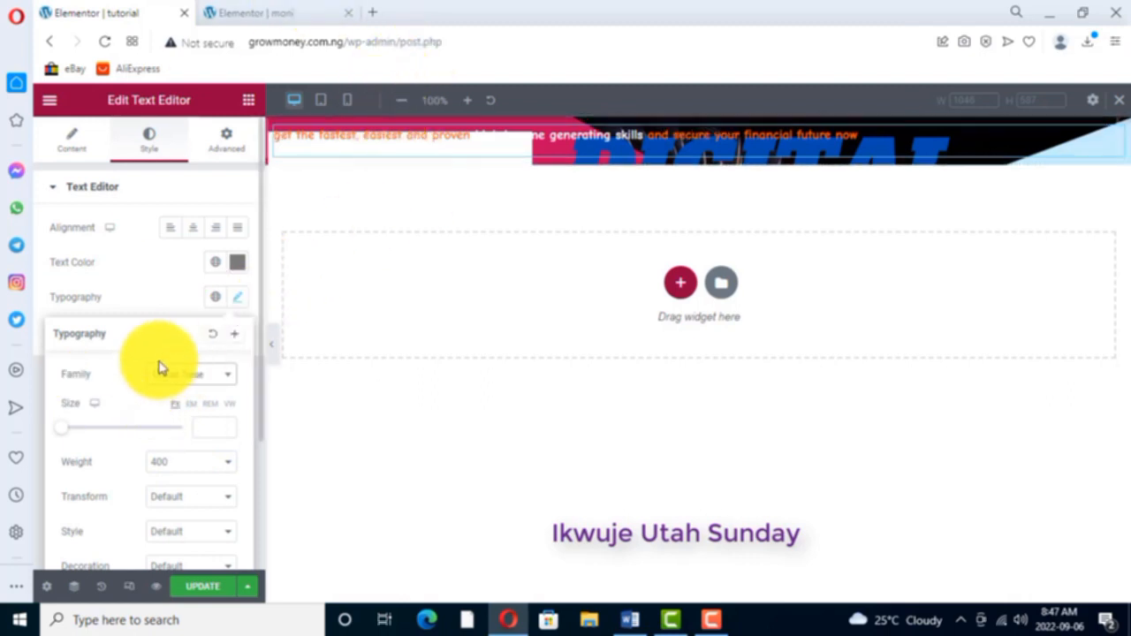
- Set the headline's font size to 20 px
left_click(227, 429)
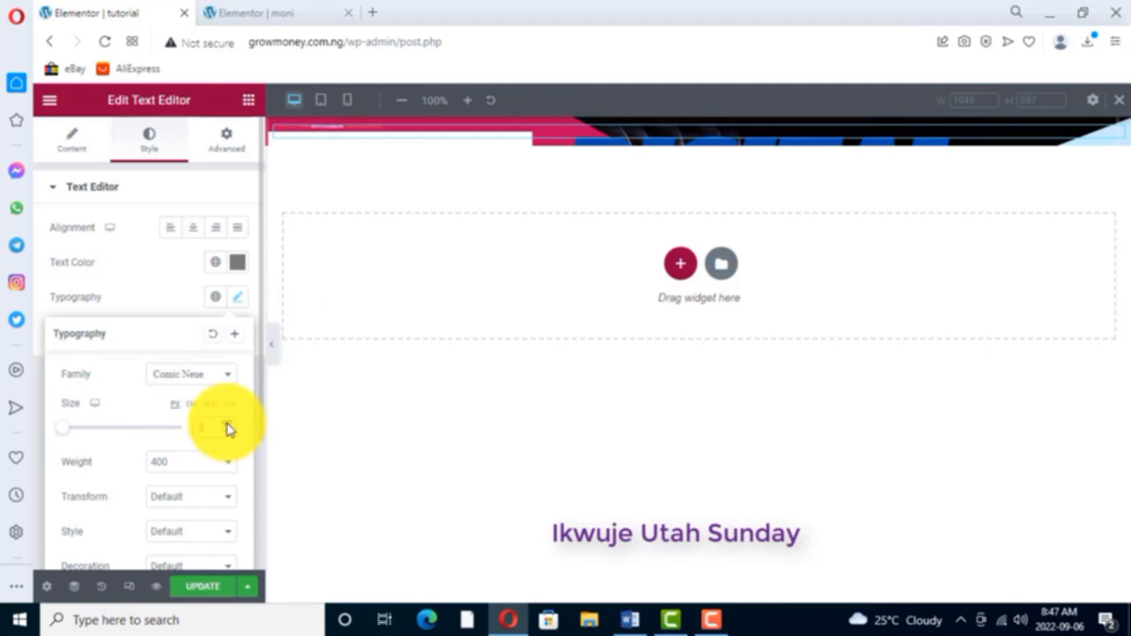
left_click(227, 424)
left_click(227, 424)
left_click(227, 424)
left_click(227, 424)
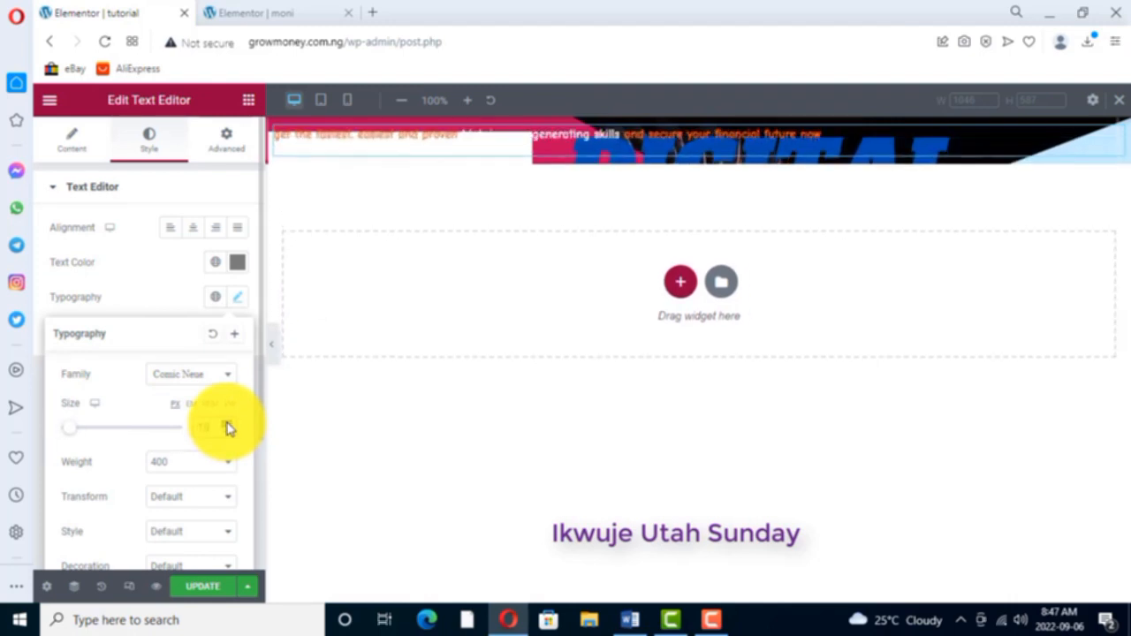
left_click(227, 425)
left_click(227, 424)
left_click(227, 427)
left_click(227, 428)
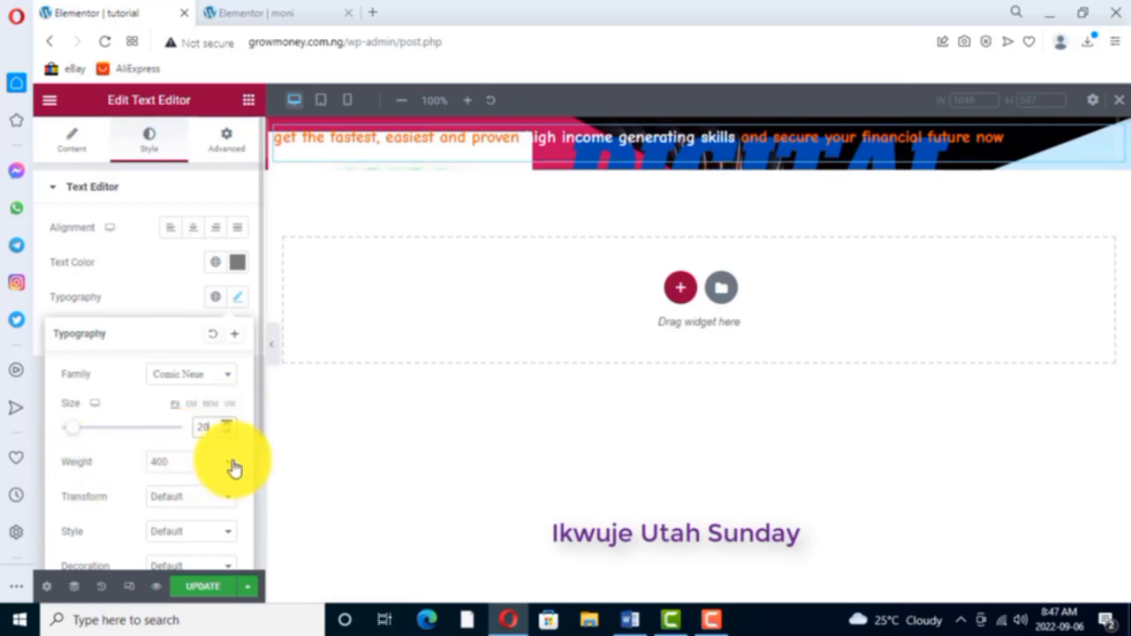
- Set the headline's font weight to Bold and its text transform to Uppercase
left_click(228, 467)
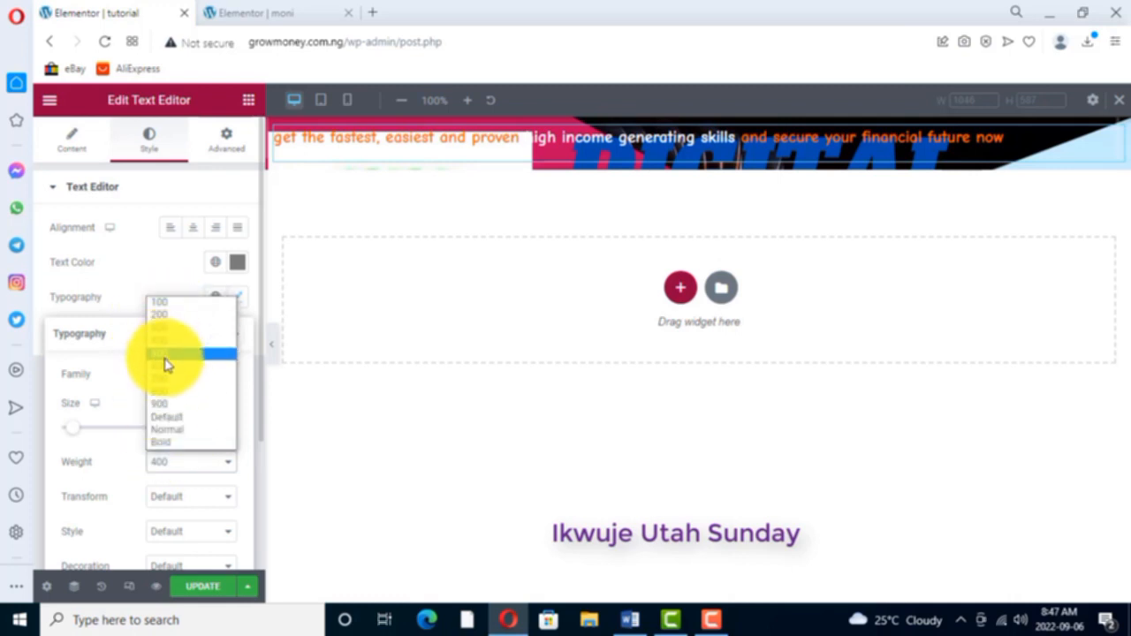
left_click(161, 443)
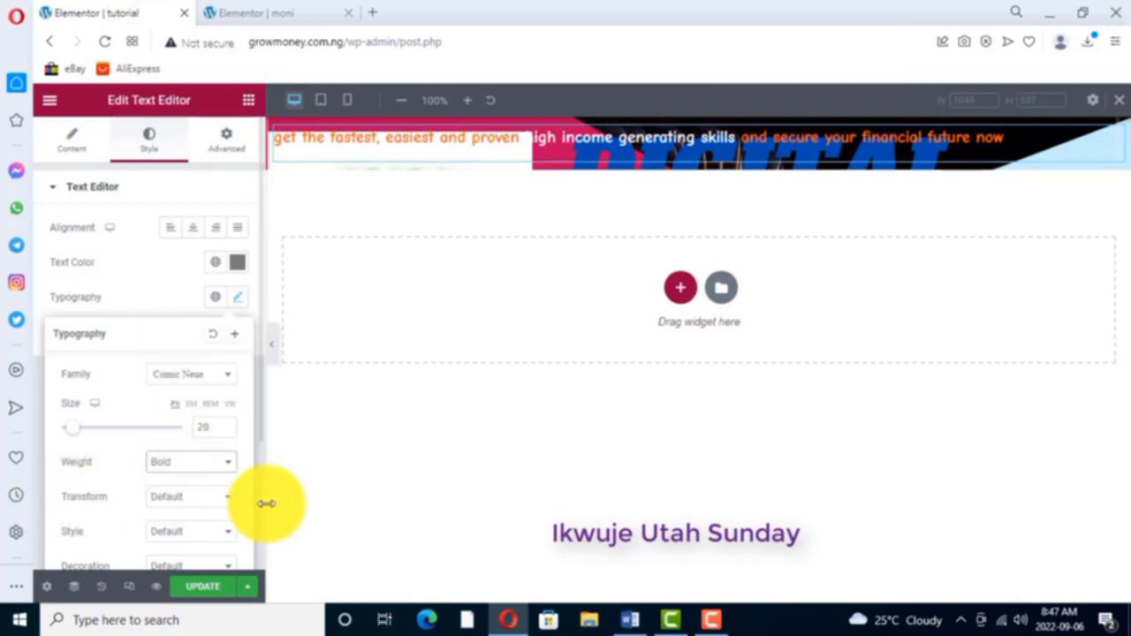
left_click(228, 502)
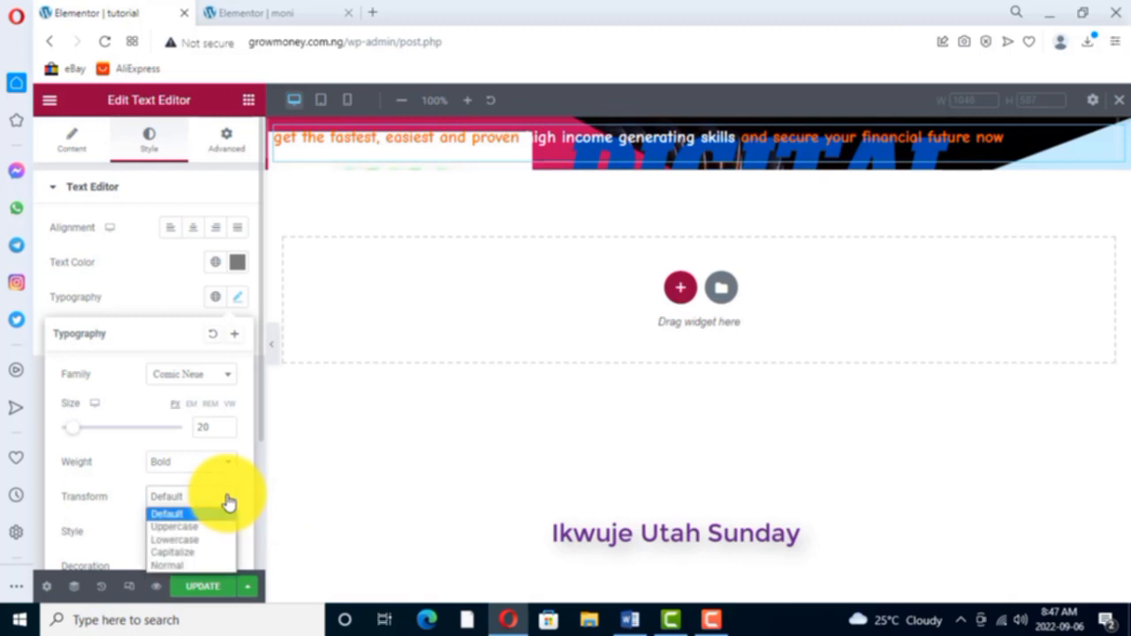
left_click(177, 528)
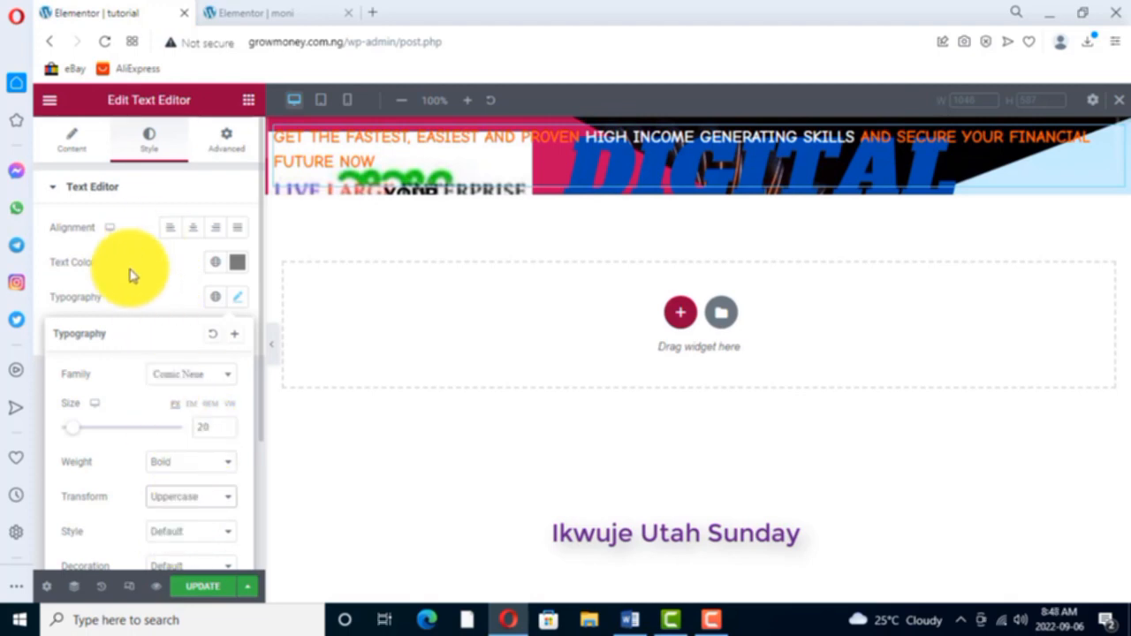
- Try the Underline decoration on the headline and return the decoration to Default
scroll(141, 356, "down", 1)
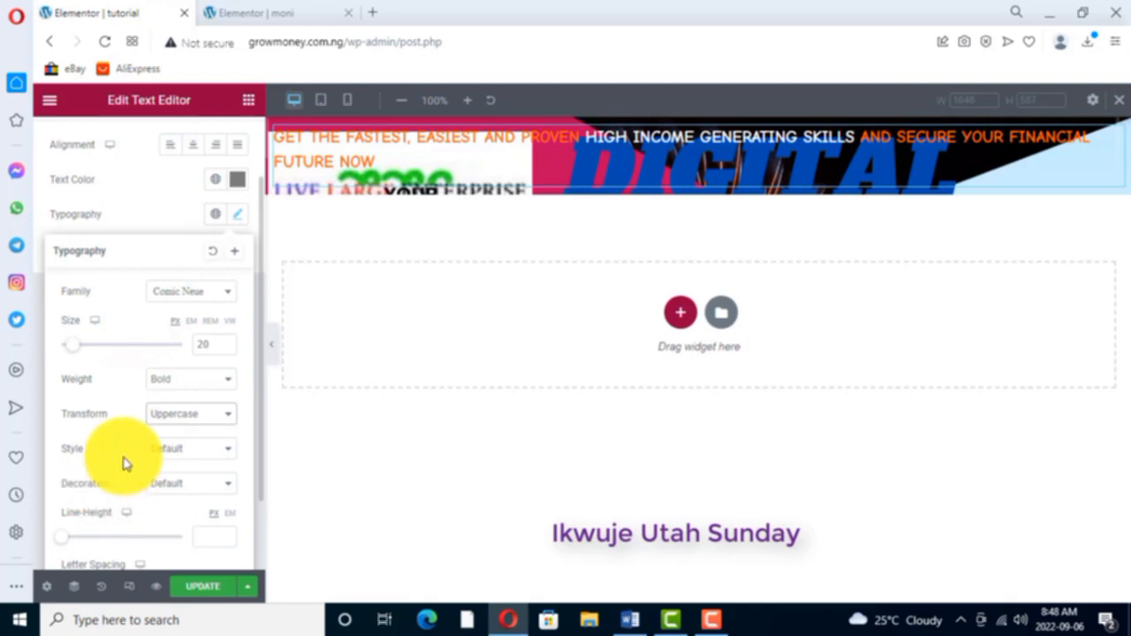
left_click(229, 487)
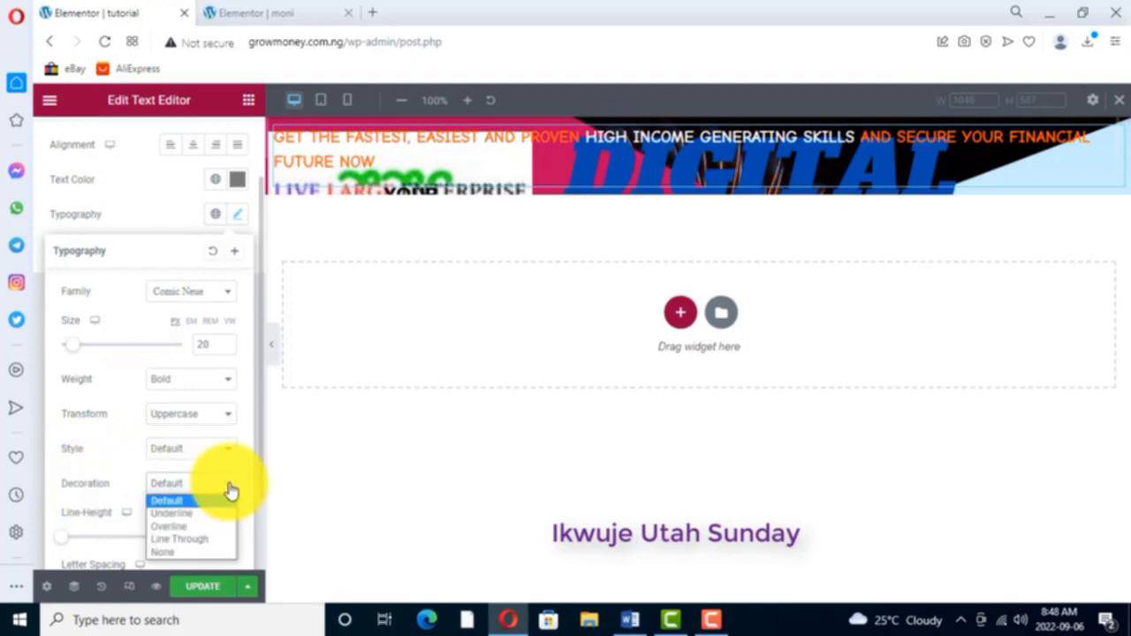
left_click(174, 514)
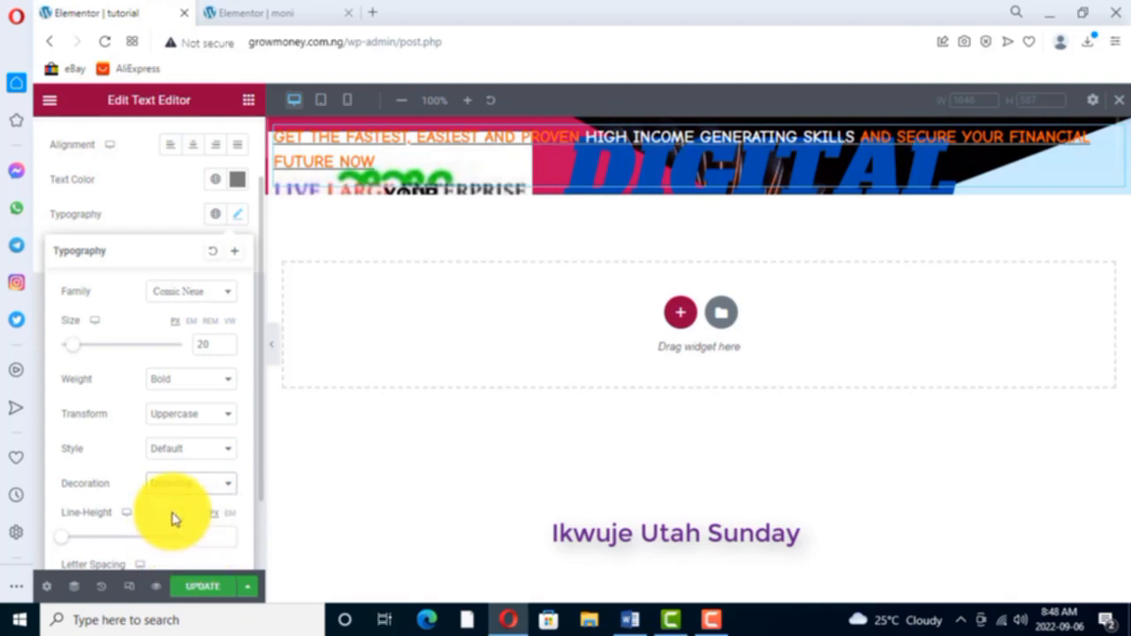
left_click(227, 488)
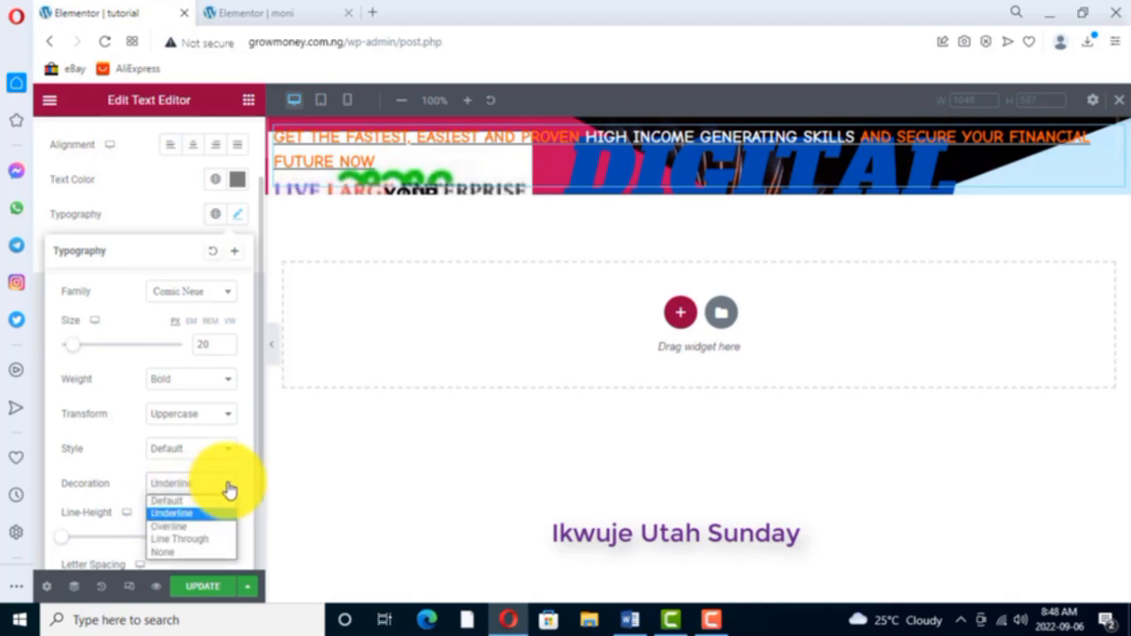
left_click(177, 501)
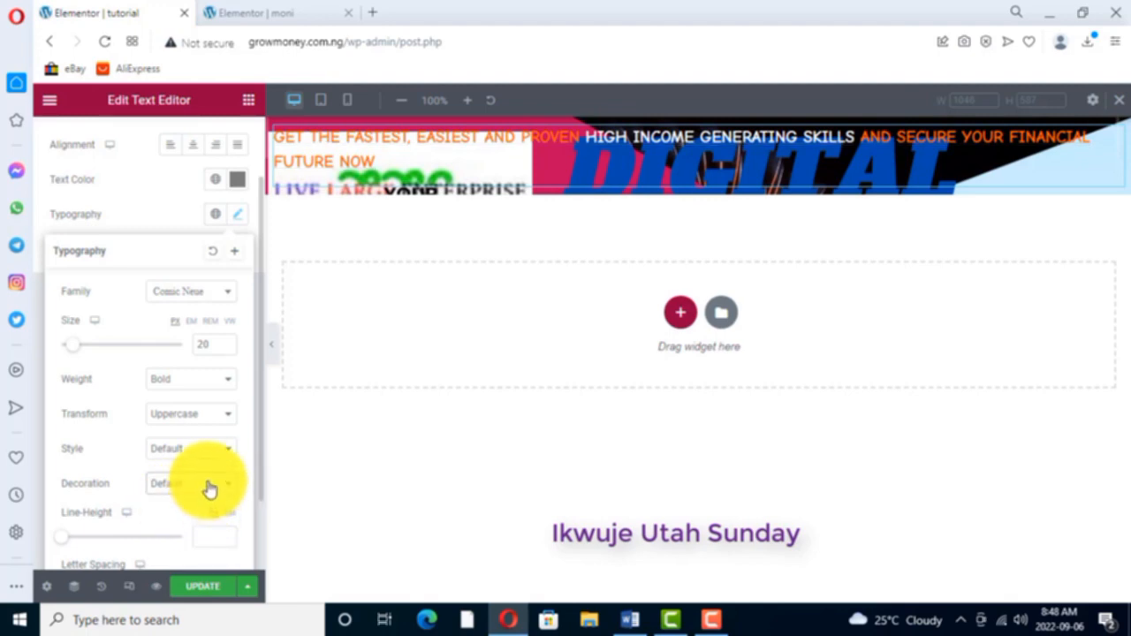
- Set the headline's word spacing to 0 and centre its alignment
scroll(174, 389, "down", 1)
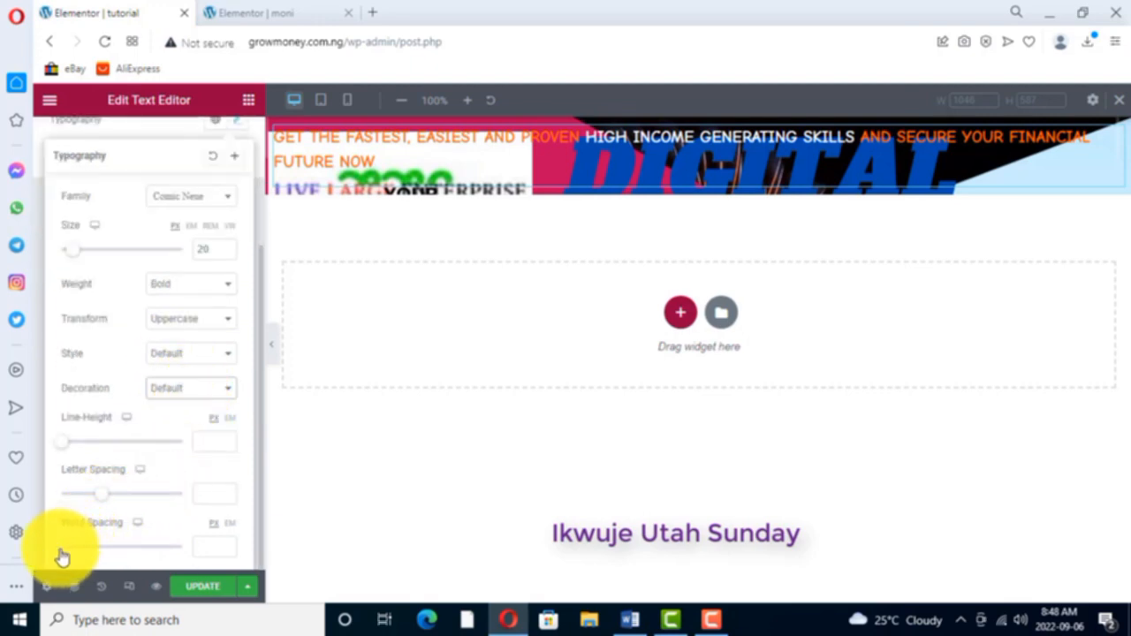
mouse_move(65, 555)
left_mouse_down()
mouse_move(114, 537)
mouse_move(68, 551)
left_mouse_up()
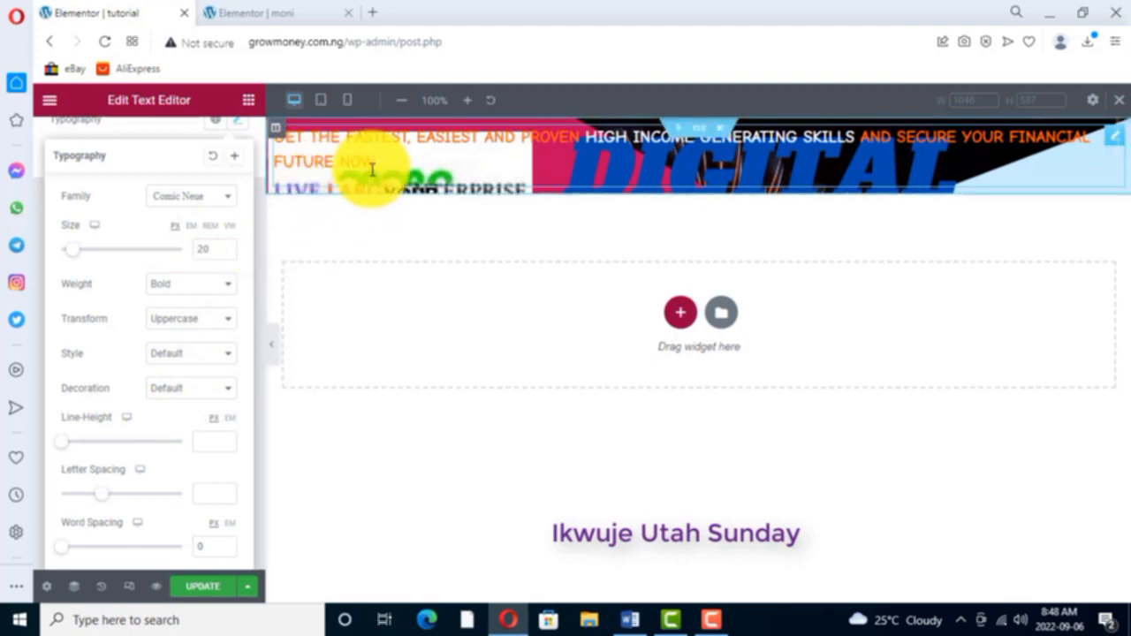
scroll(157, 274, "up", 1)
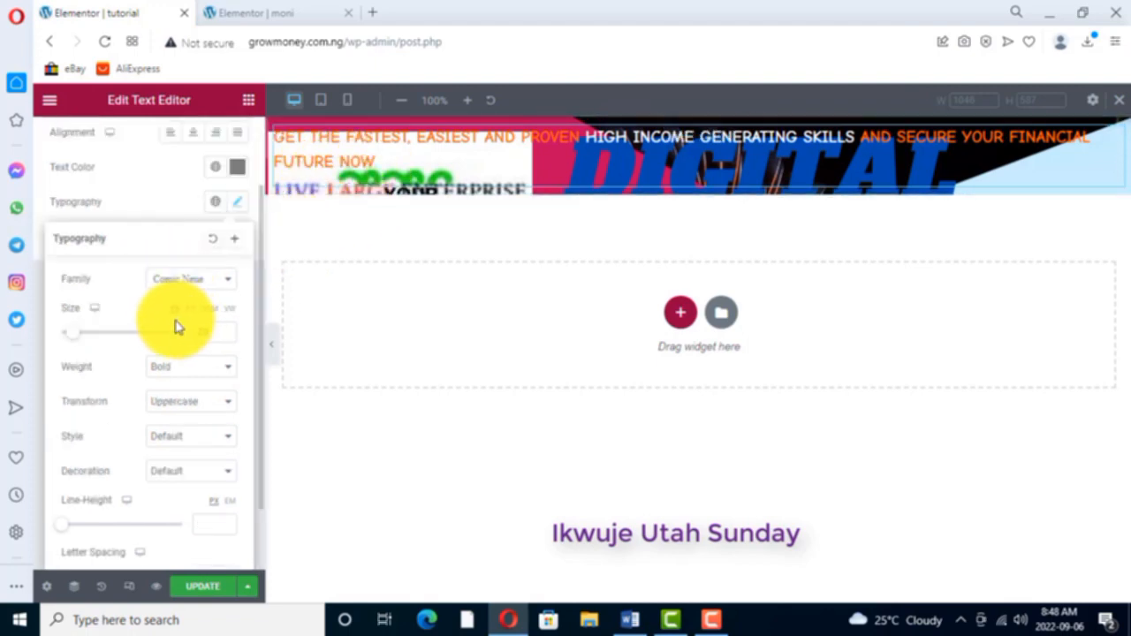
scroll(175, 327, "up", 1)
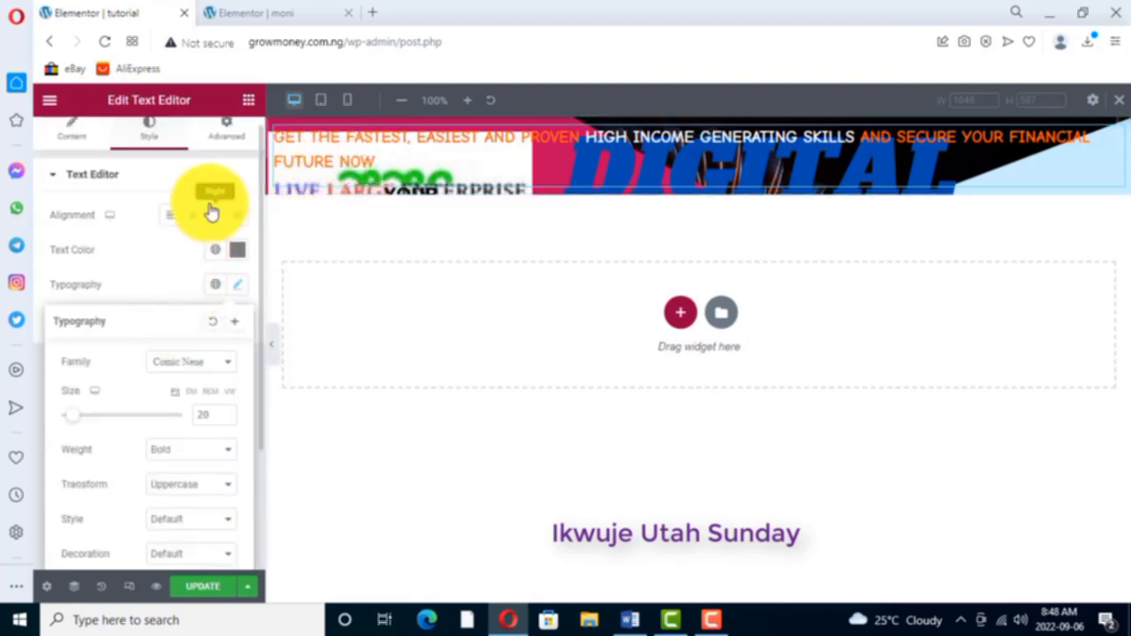
left_click(197, 221)
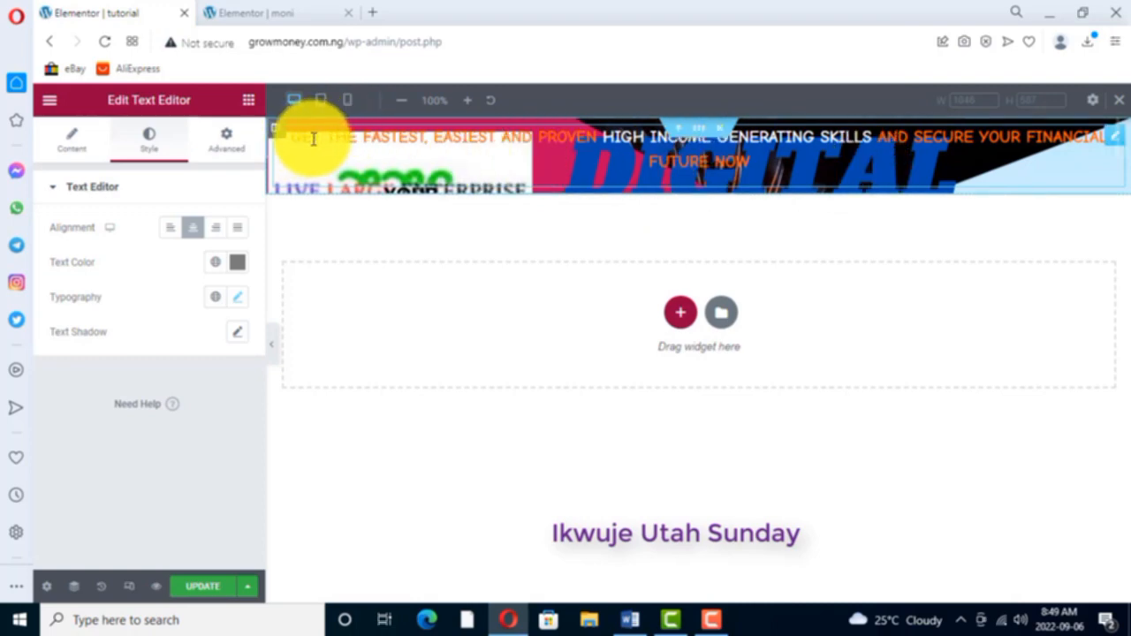
- Give the header section a classic background overlay in dark grey #3B3737
right_click(703, 131)
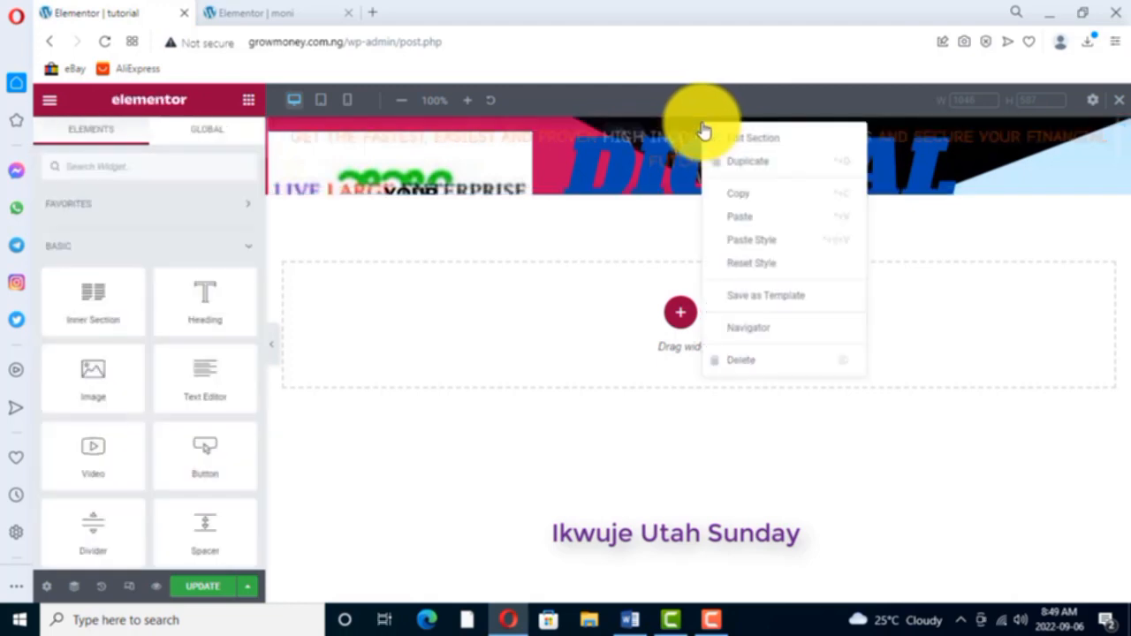
left_click(763, 139)
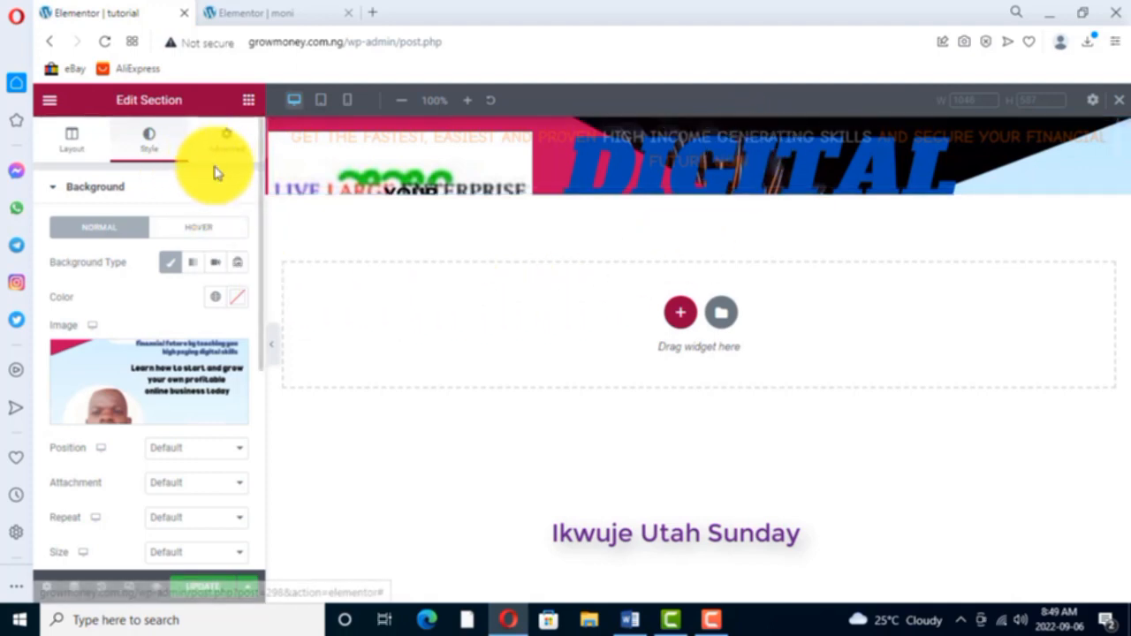
scroll(215, 167, "down", 2)
scroll(212, 170, "down", 2)
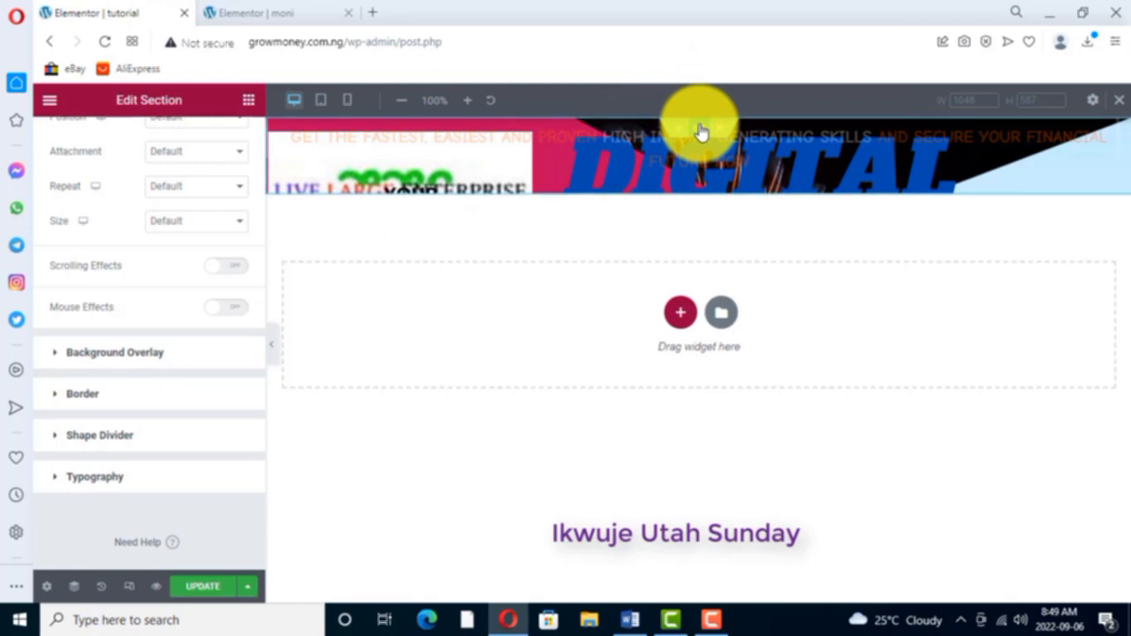
scroll(134, 305, "up", 4)
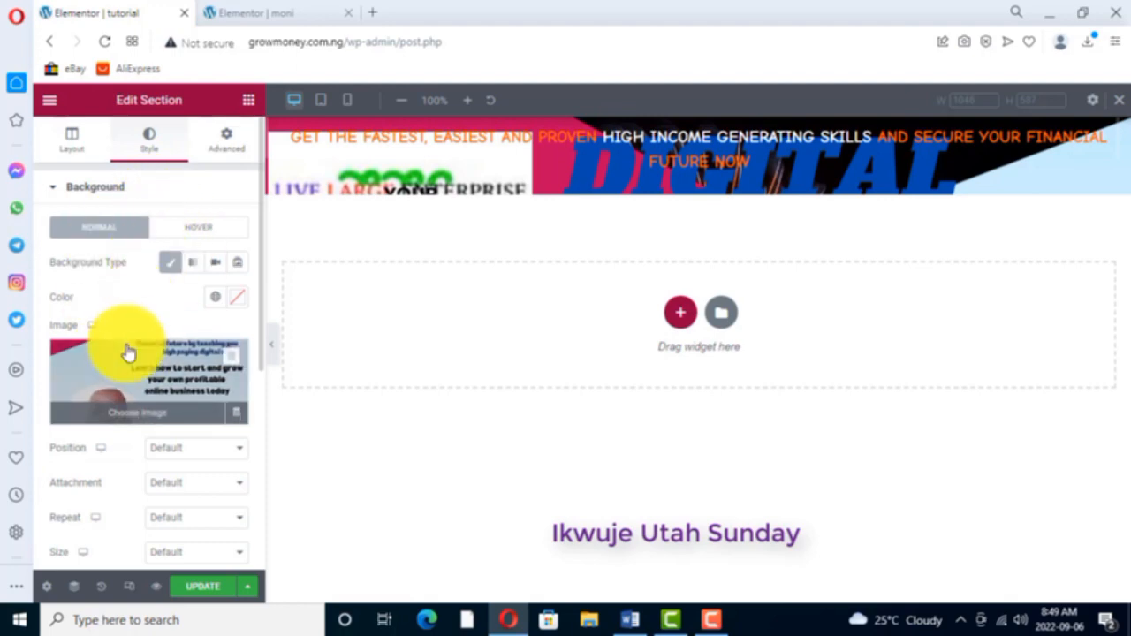
scroll(124, 362, "down", 4)
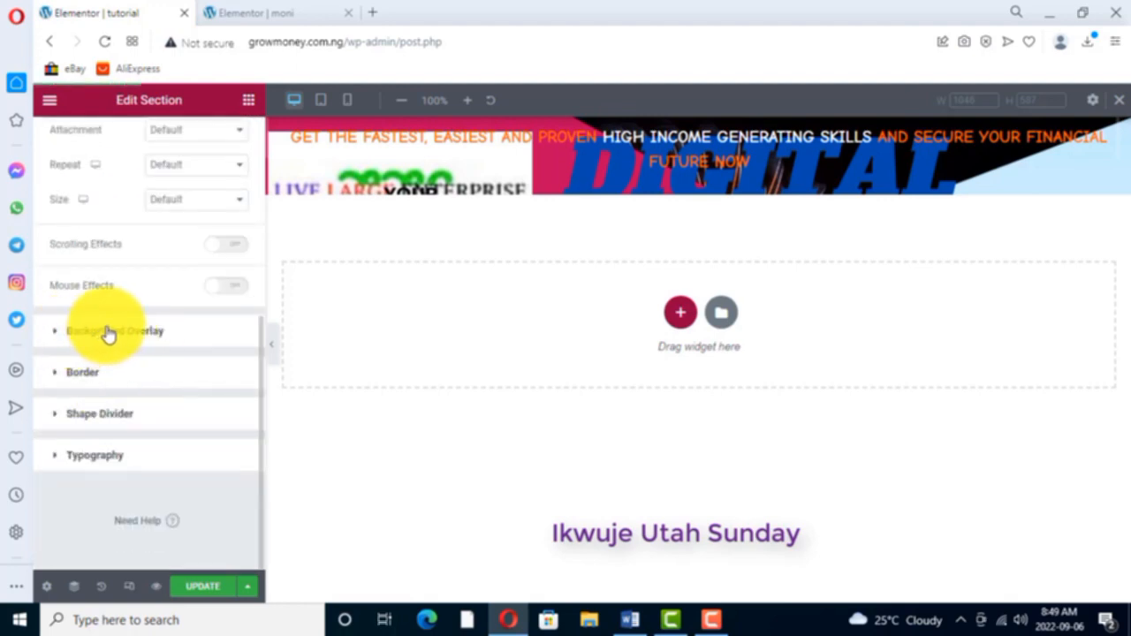
left_click(108, 331)
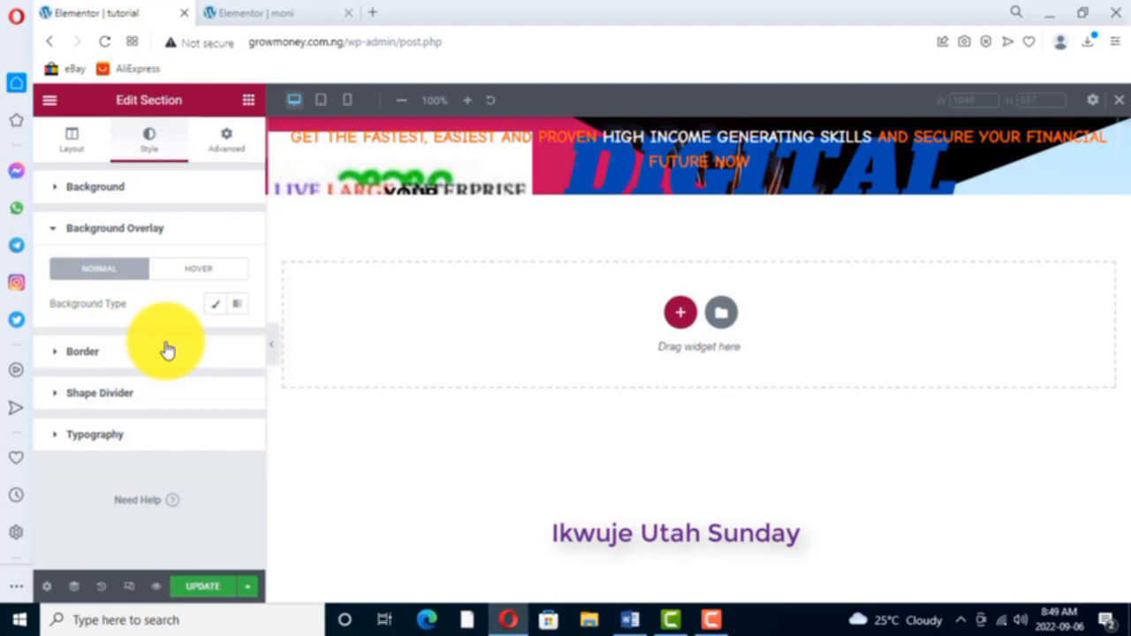
left_click(215, 305)
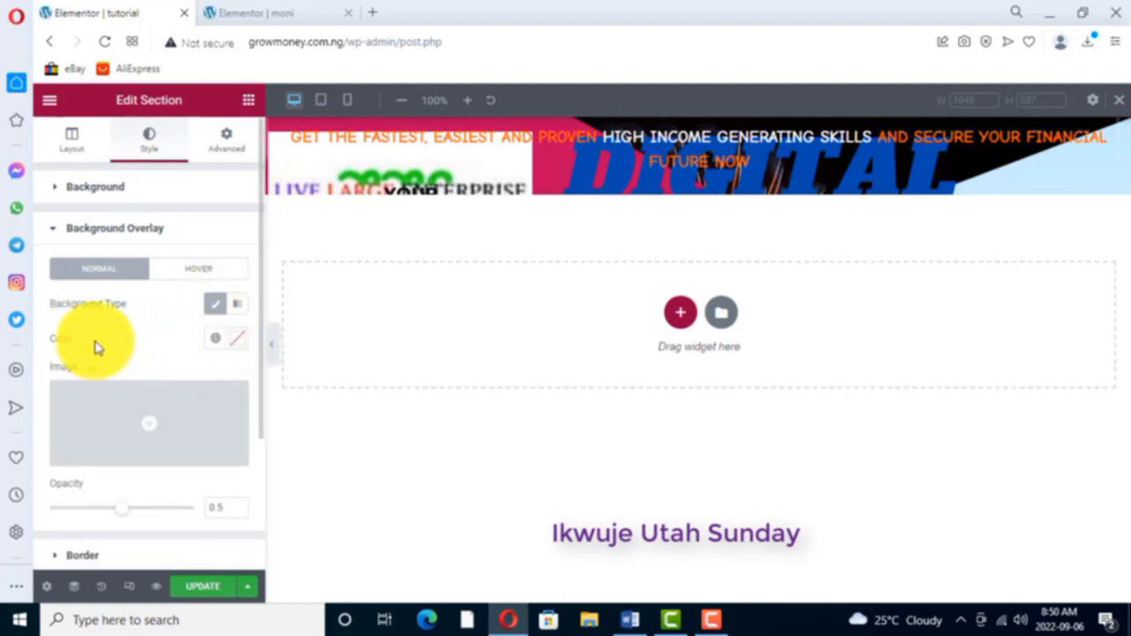
left_click(239, 343)
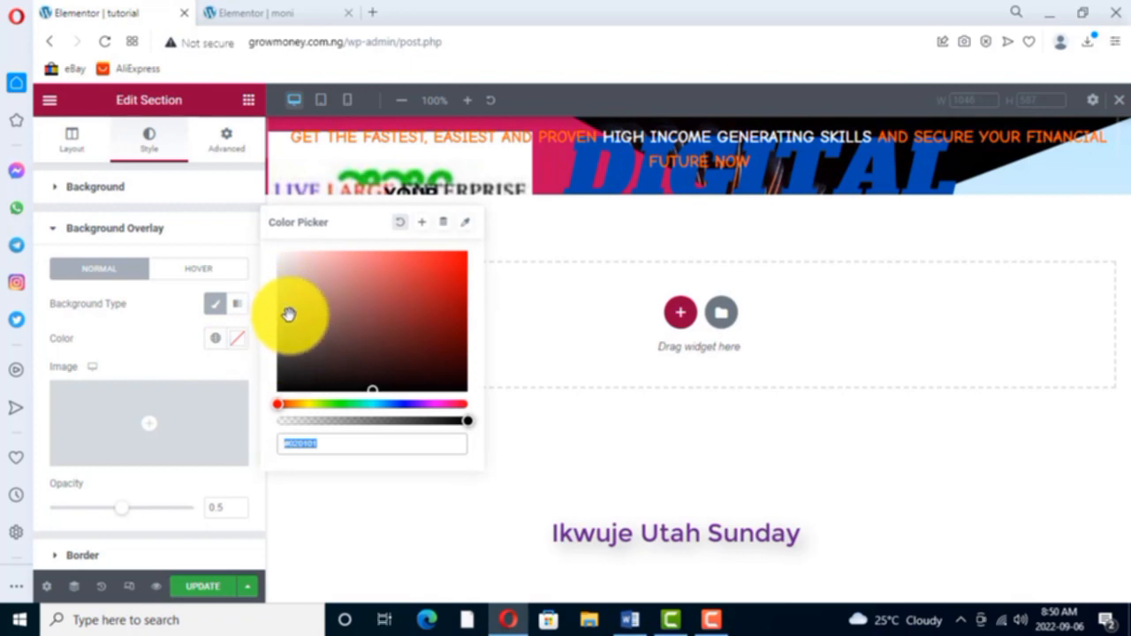
left_click(291, 380)
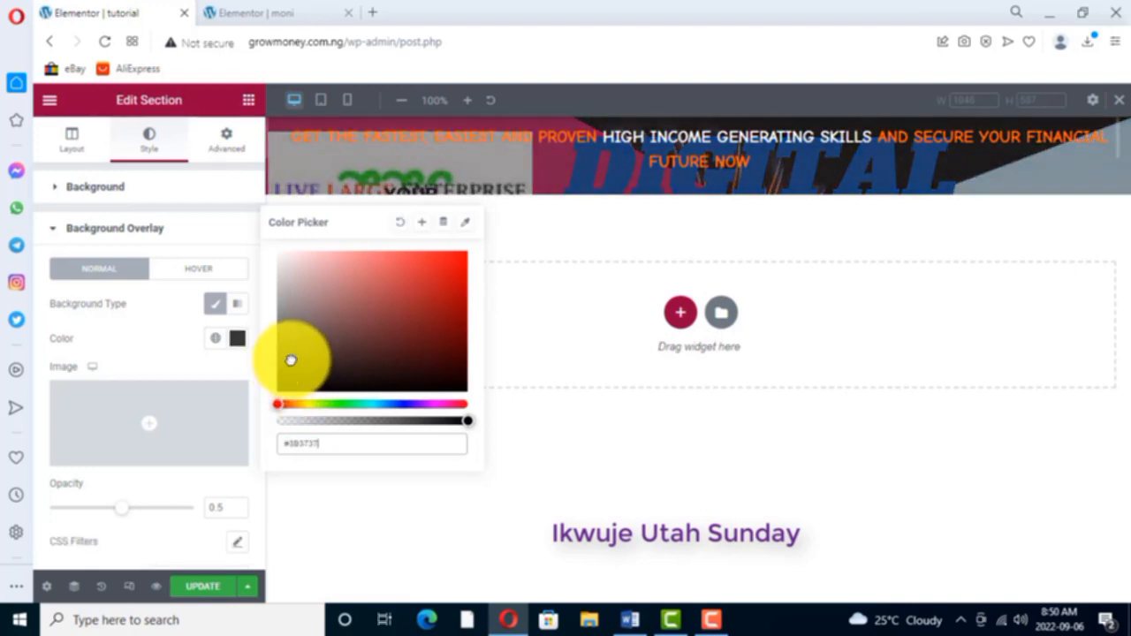
- Try several dark shades for the header section's background overlay and settle on the very dark grey #302C2C
left_click_drag(291, 361, 297, 375)
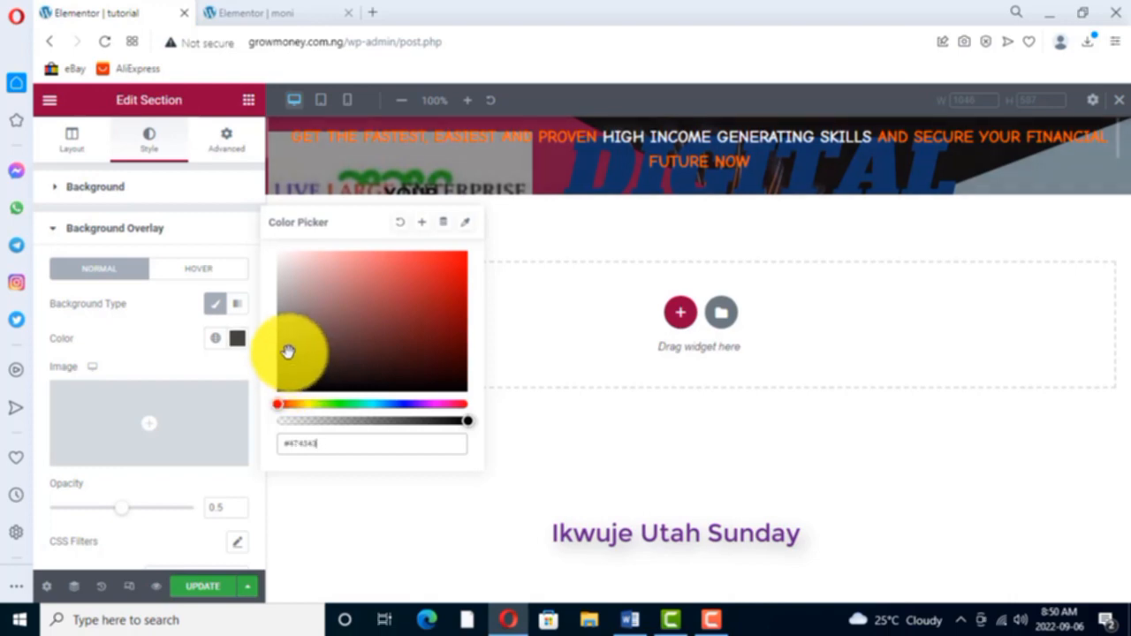
left_click_drag(288, 365, 288, 369)
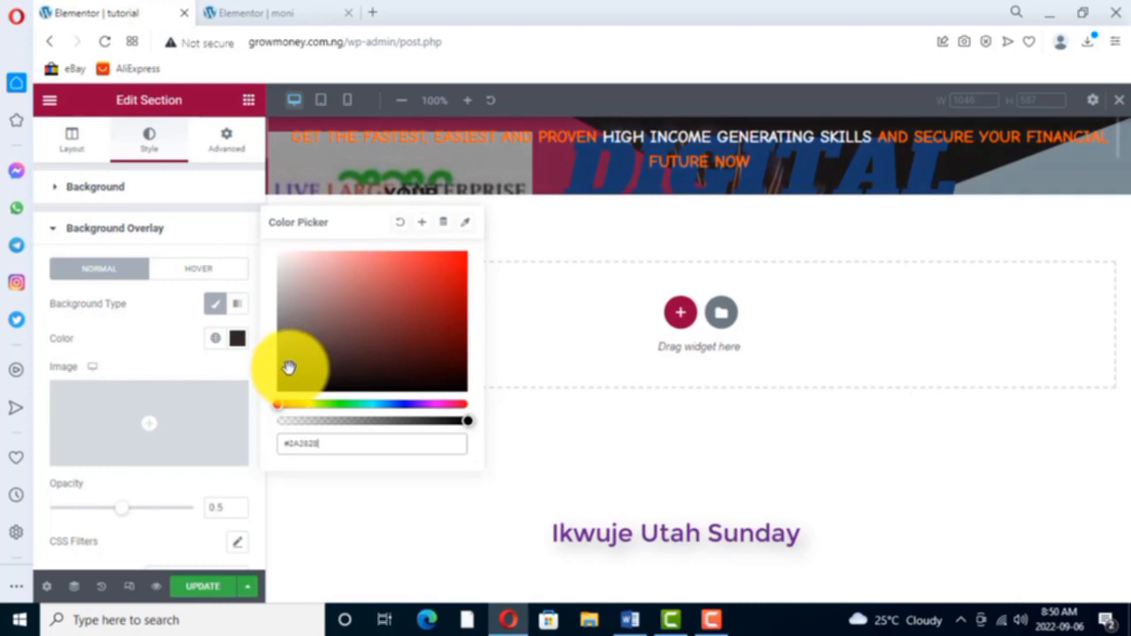
left_click(302, 382)
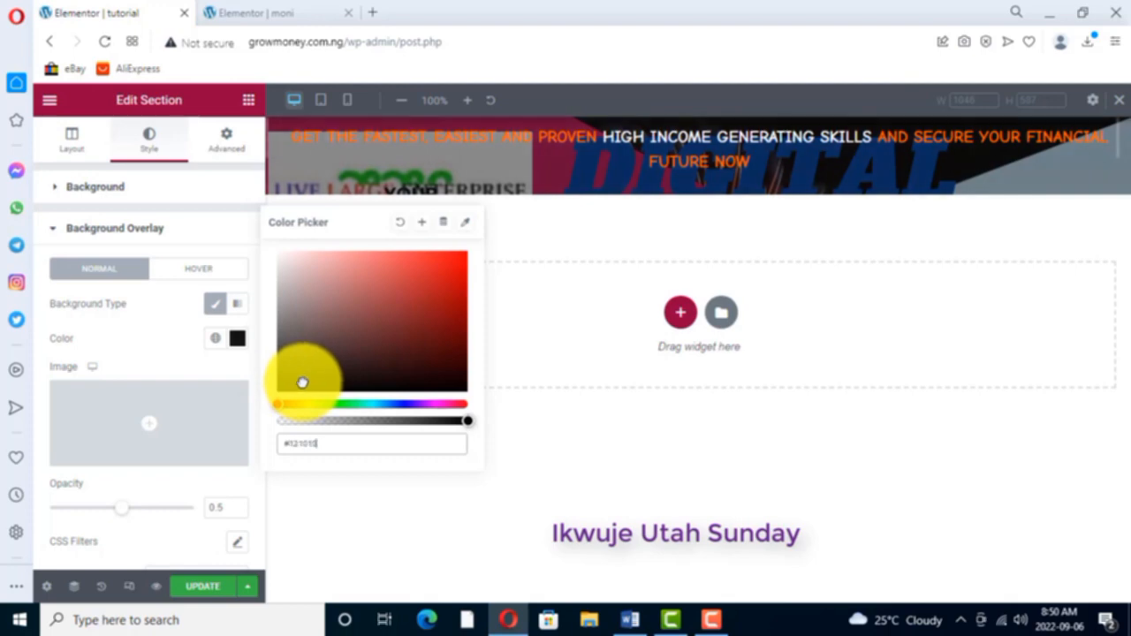
left_click(360, 351)
mouse_move(330, 325)
left_mouse_down()
mouse_move(324, 308)
mouse_move(429, 283)
mouse_move(438, 374)
mouse_move(365, 384)
mouse_move(442, 260)
mouse_move(357, 274)
mouse_move(319, 306)
mouse_move(306, 346)
mouse_move(343, 354)
mouse_move(289, 380)
mouse_move(290, 361)
left_mouse_up()
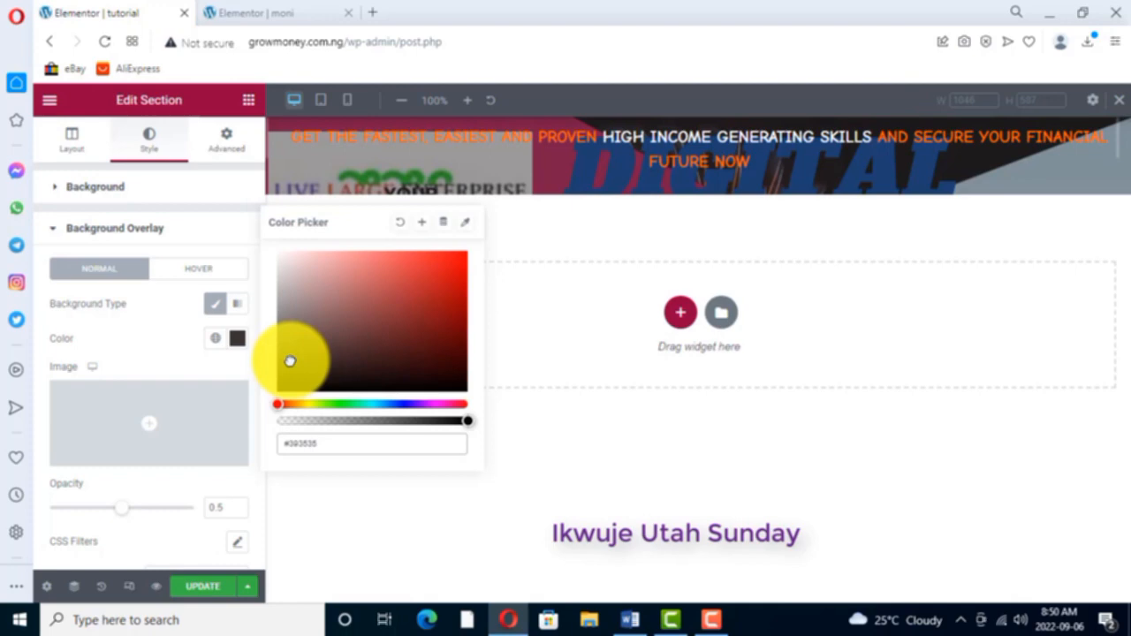
left_click(287, 382)
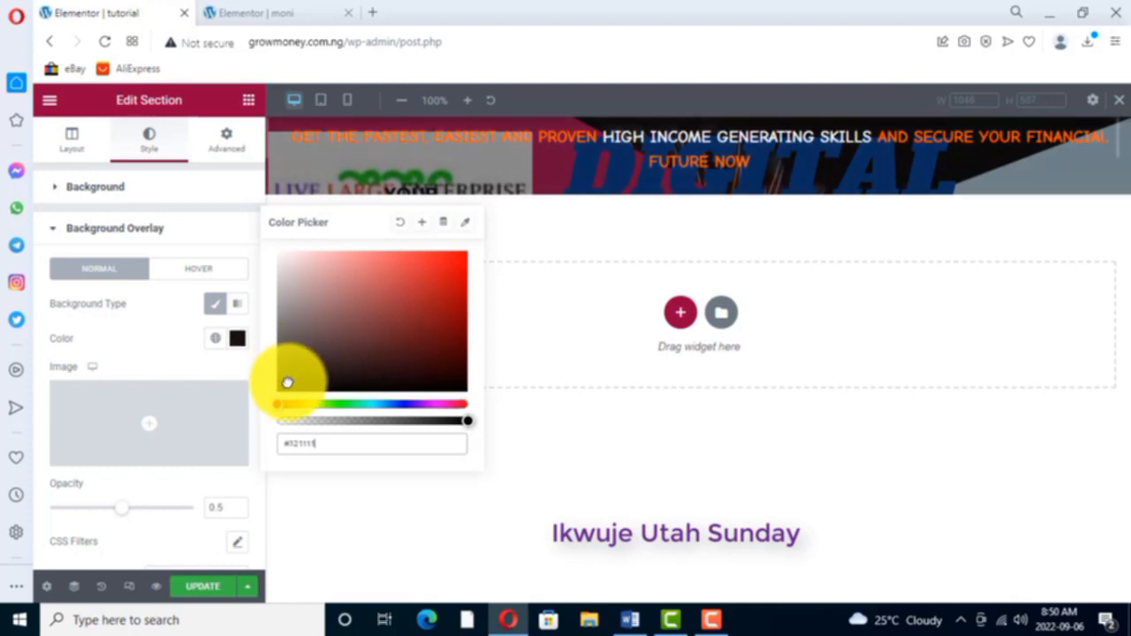
left_click_drag(290, 380, 292, 366)
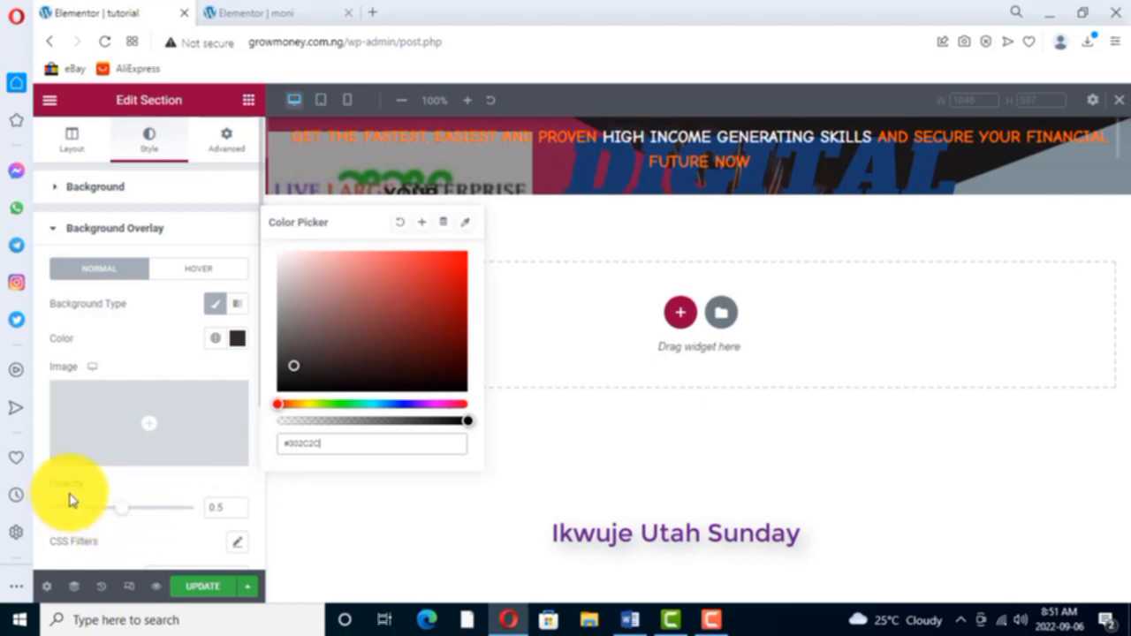
- Set the header overlay's opacity to 0.71 and compare the header with the one on the moni page
mouse_move(125, 510)
left_mouse_down()
mouse_move(186, 513)
mouse_move(65, 505)
mouse_move(188, 510)
mouse_move(101, 500)
mouse_move(55, 512)
mouse_move(188, 511)
mouse_move(61, 510)
mouse_move(121, 513)
left_mouse_up()
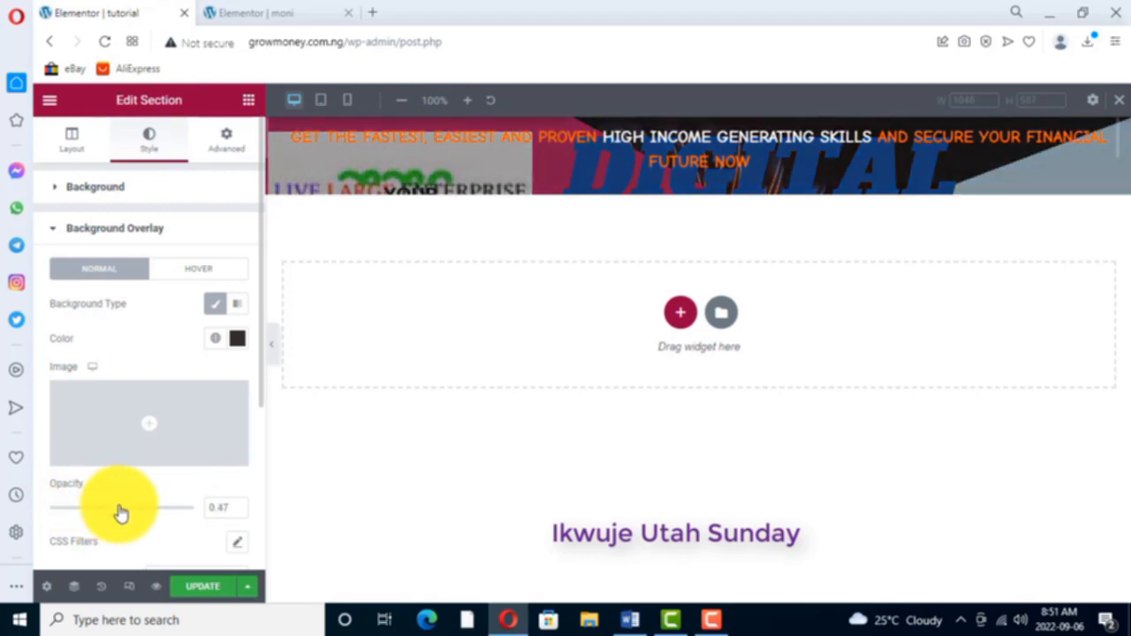
left_click_drag(121, 517, 150, 516)
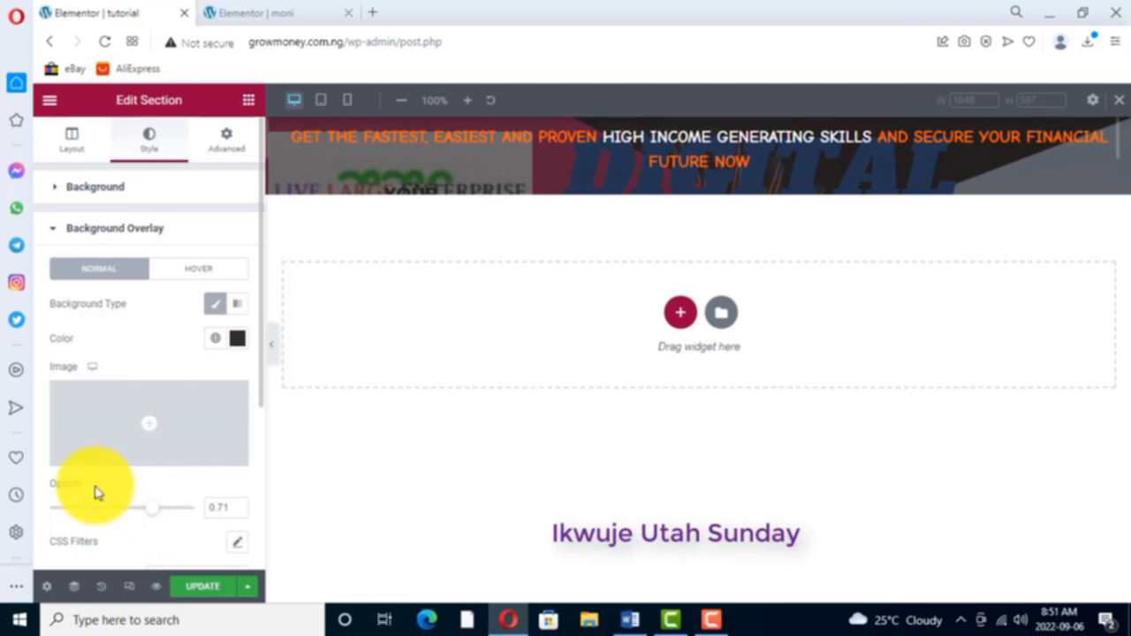
left_click(332, 471)
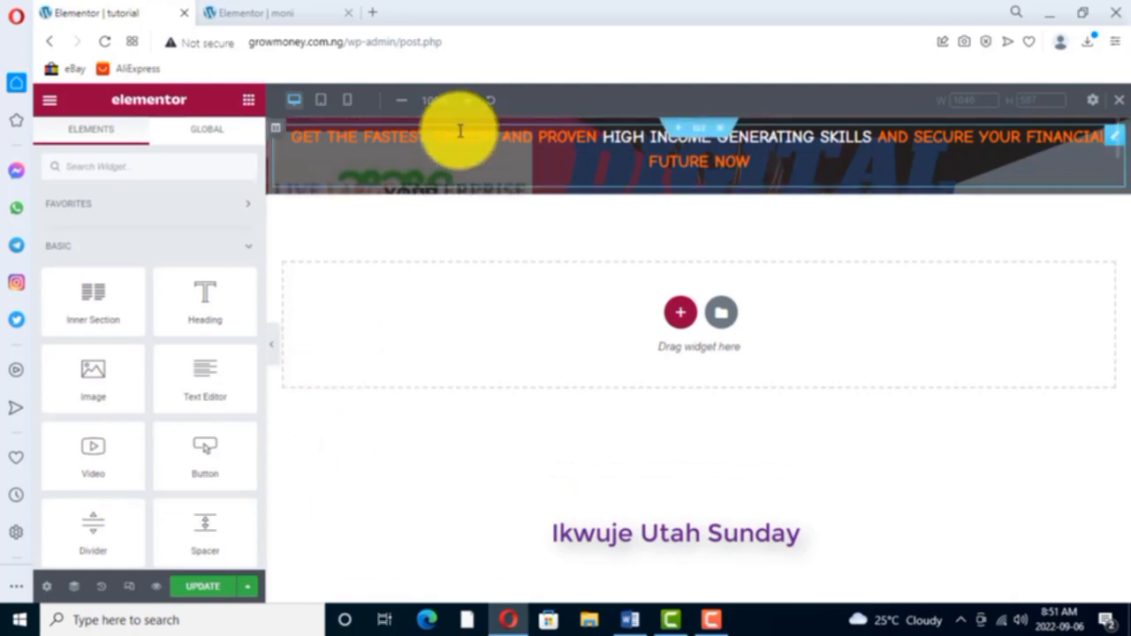
left_click(309, 20)
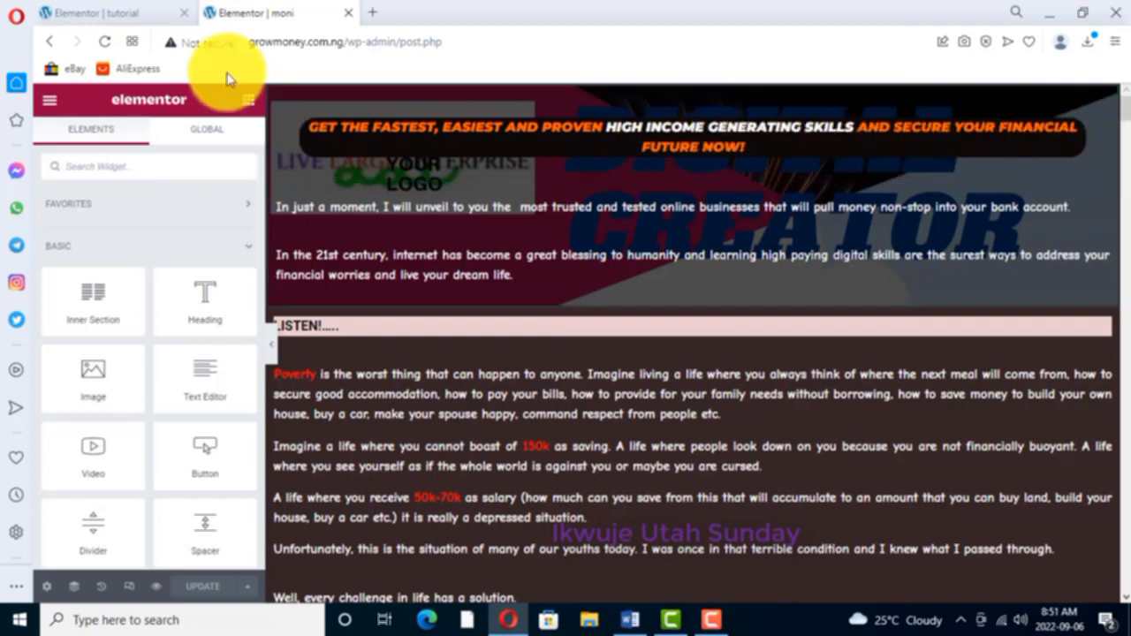
left_click(99, 16)
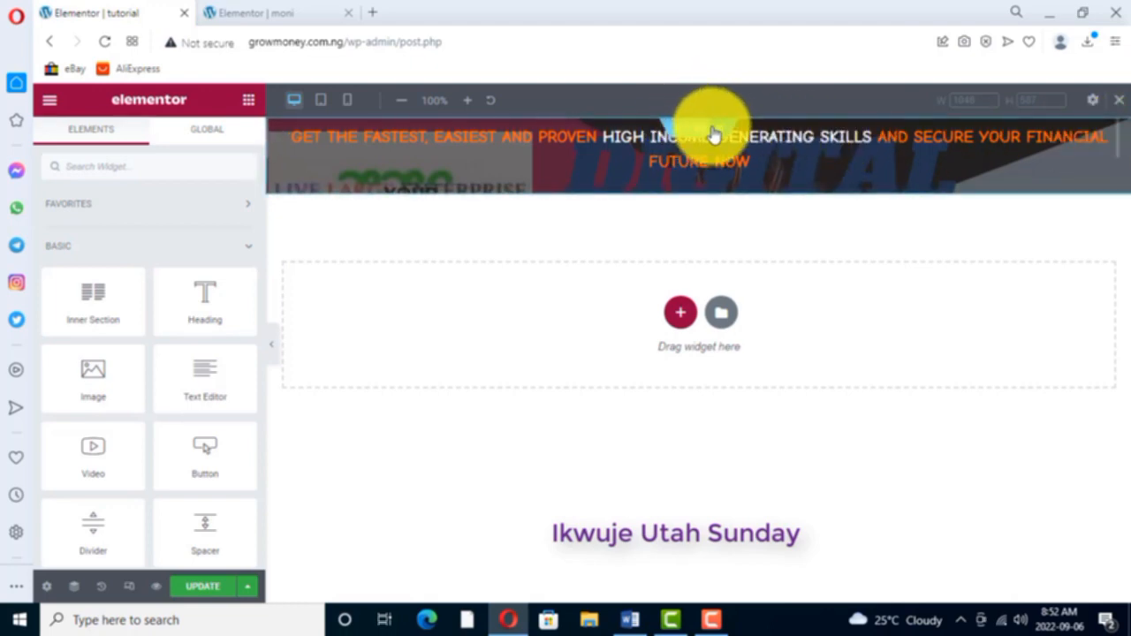
- Give the header's headline text widget on the tutorial page a Solid border type
right_click(1110, 132)
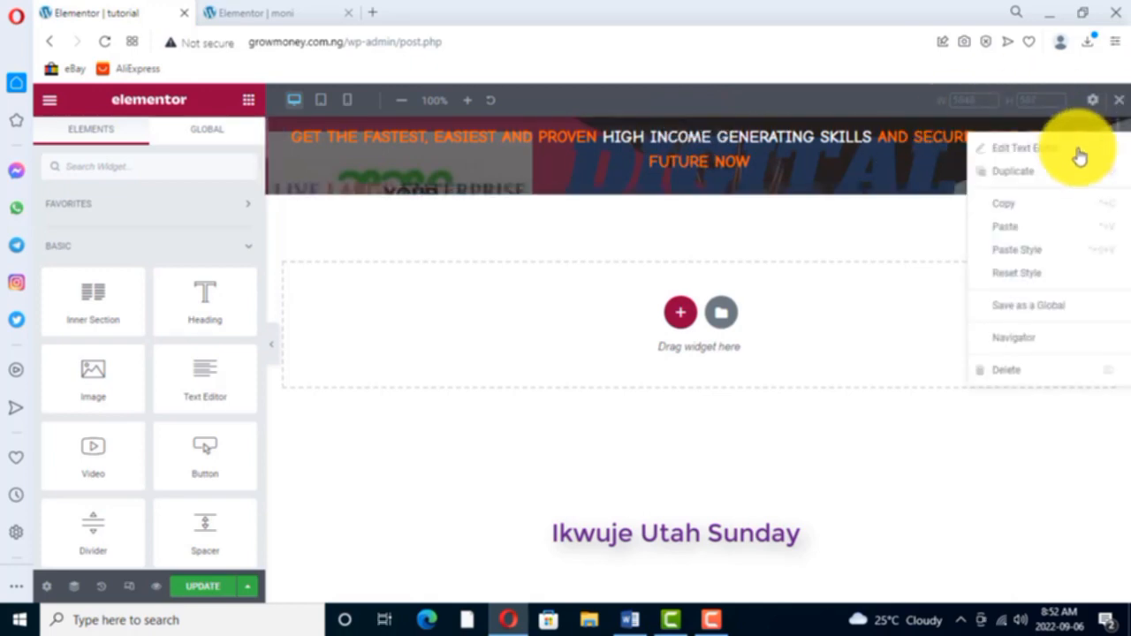
left_click(1029, 152)
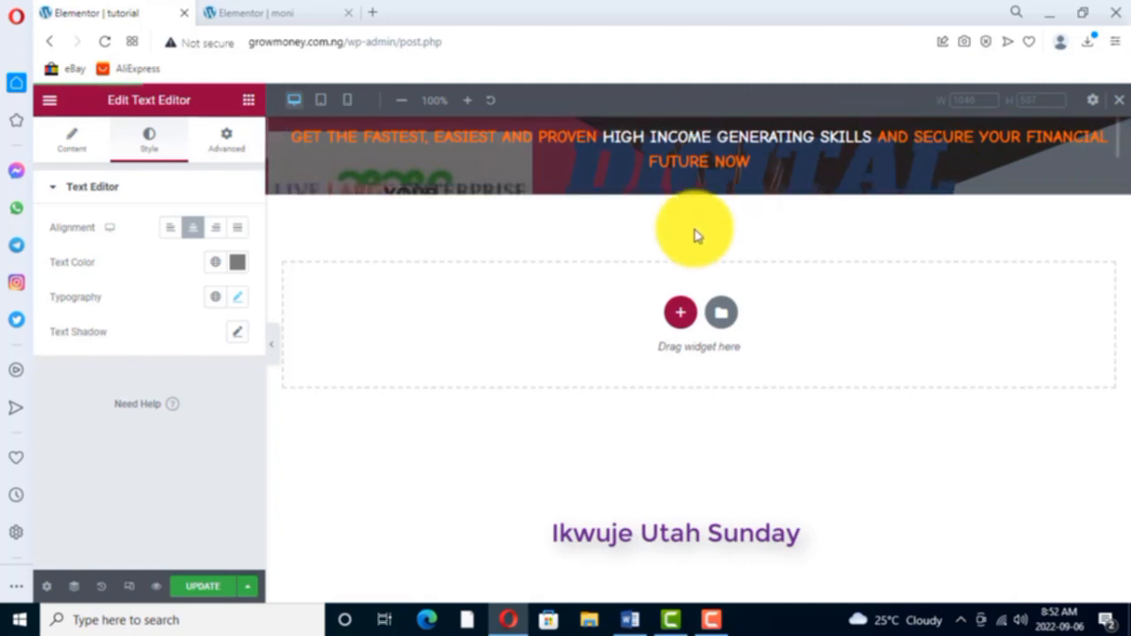
left_click(228, 144)
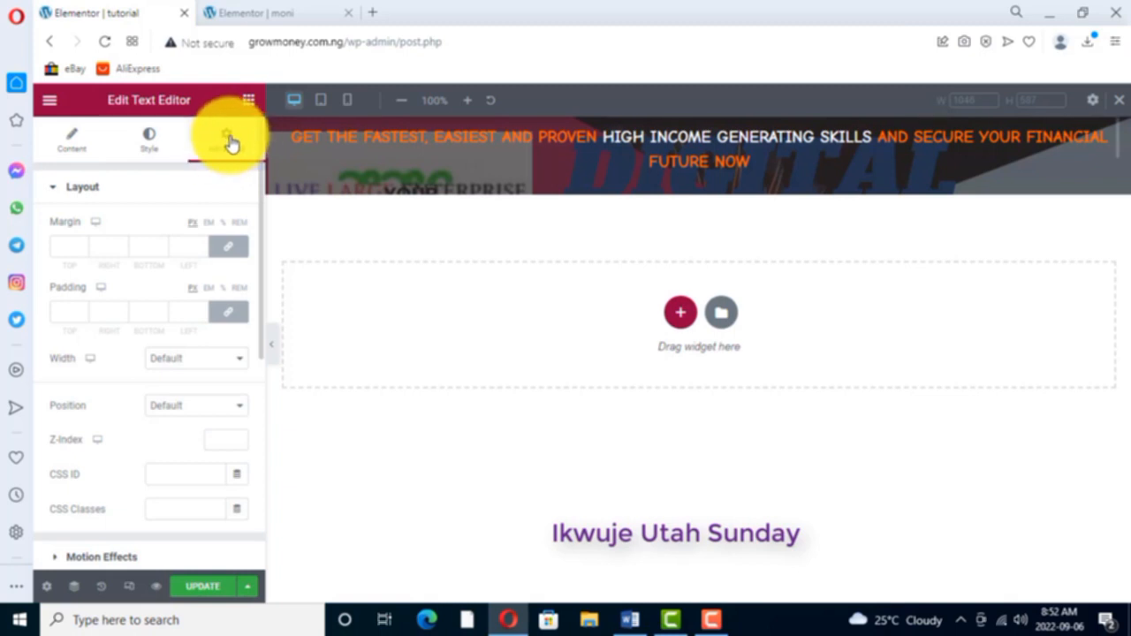
scroll(113, 410, "down", 1)
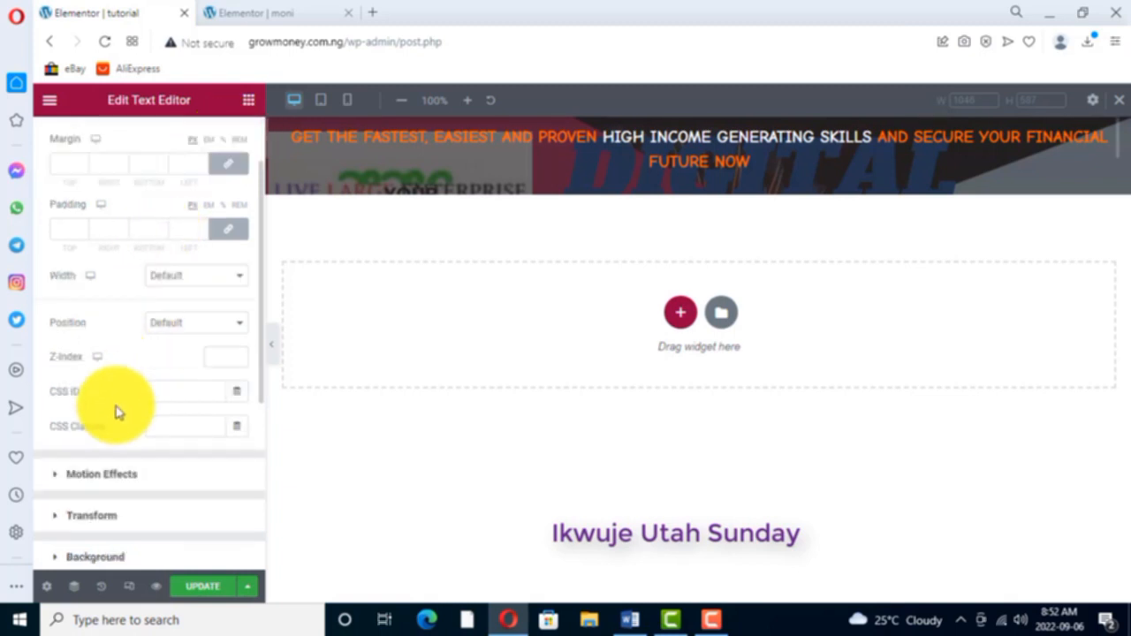
scroll(117, 403, "down", 1)
scroll(117, 404, "down", 1)
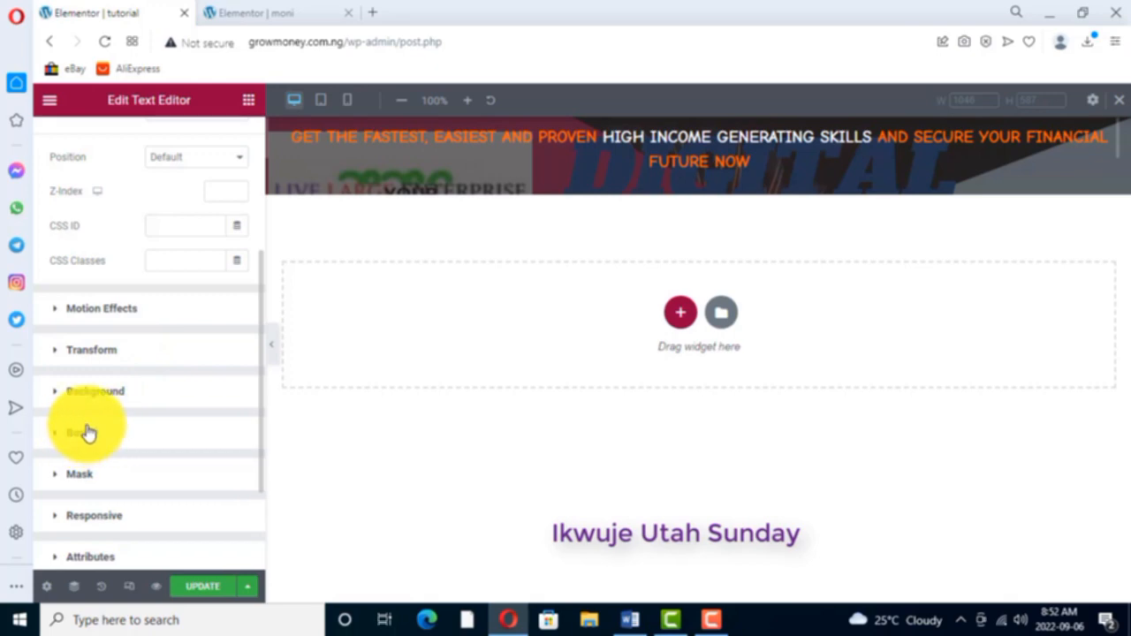
left_click(89, 433)
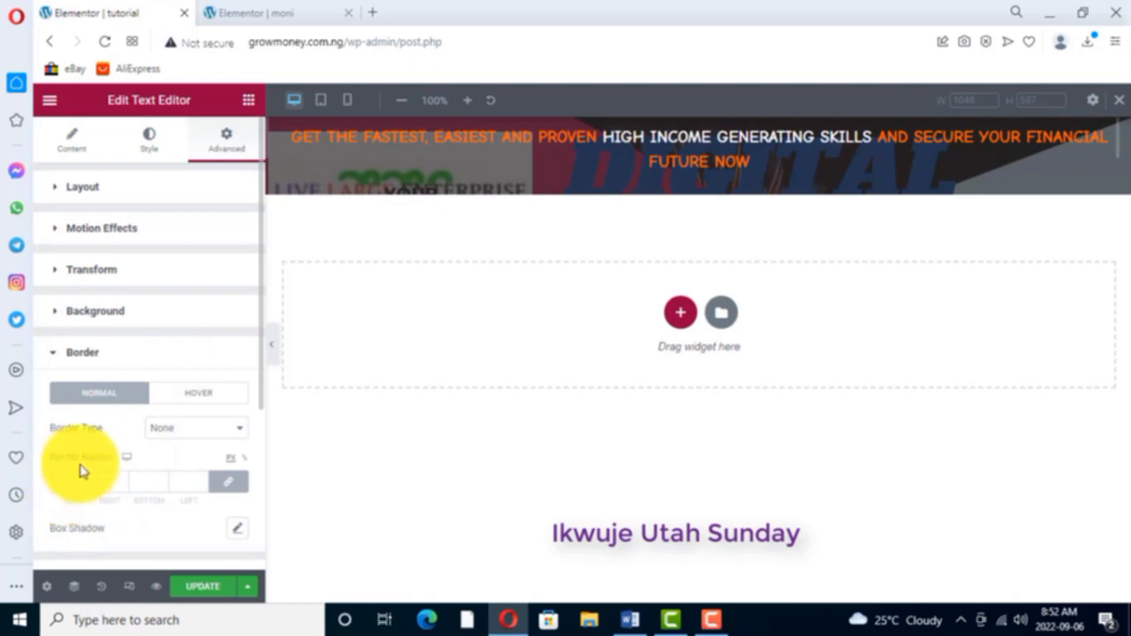
left_click(241, 431)
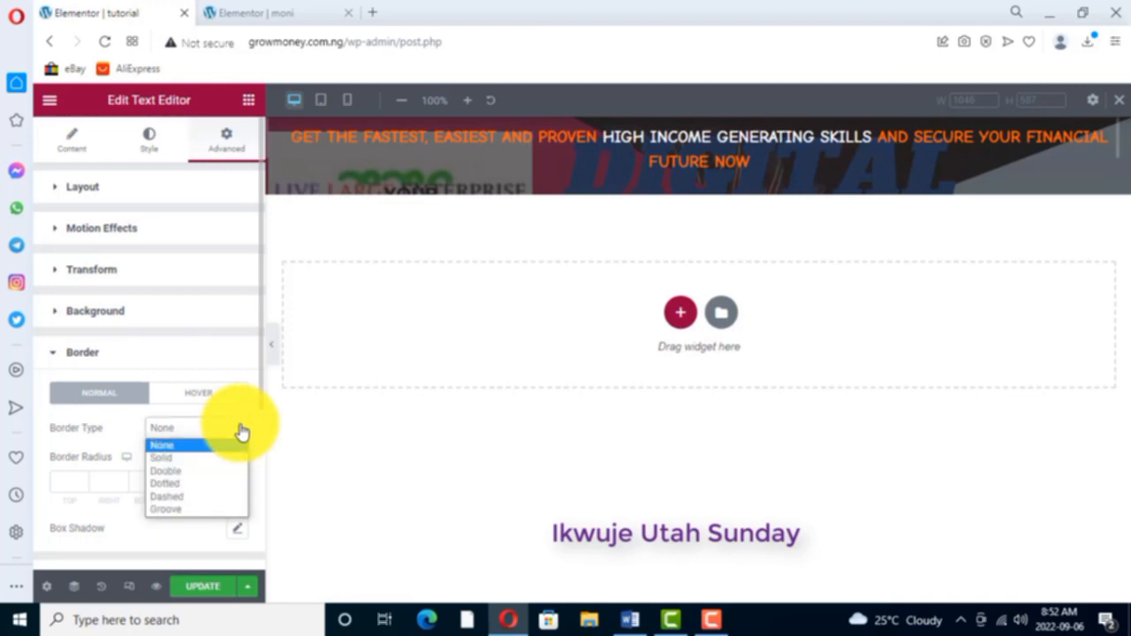
left_click(164, 458)
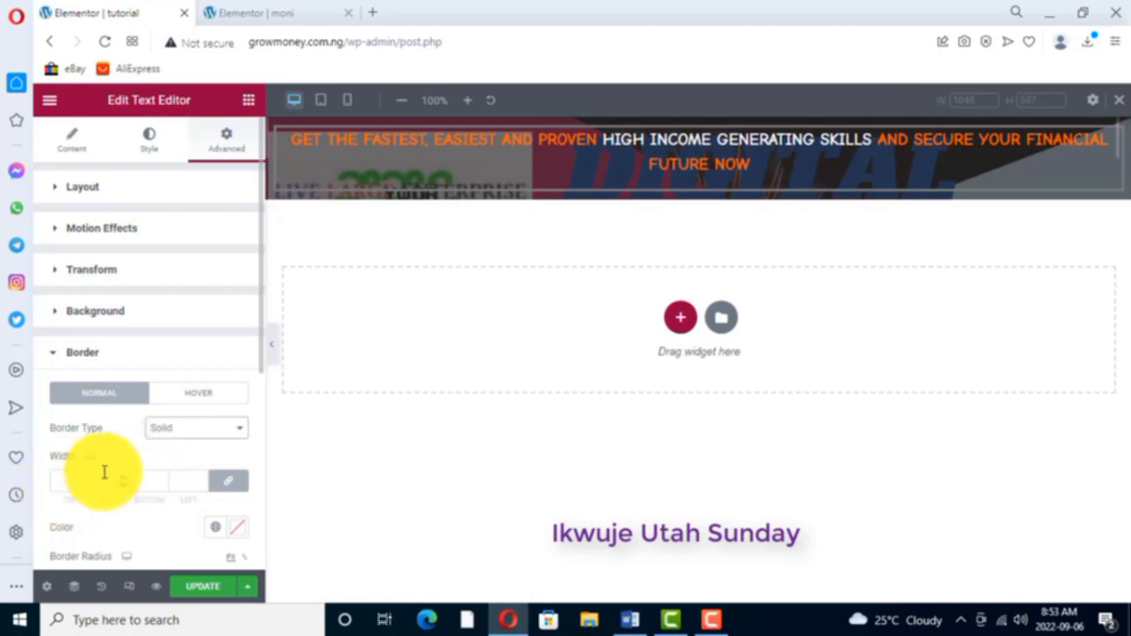
- Try a border width of 20 on all four sides of the headline
scroll(84, 488, "down", 1)
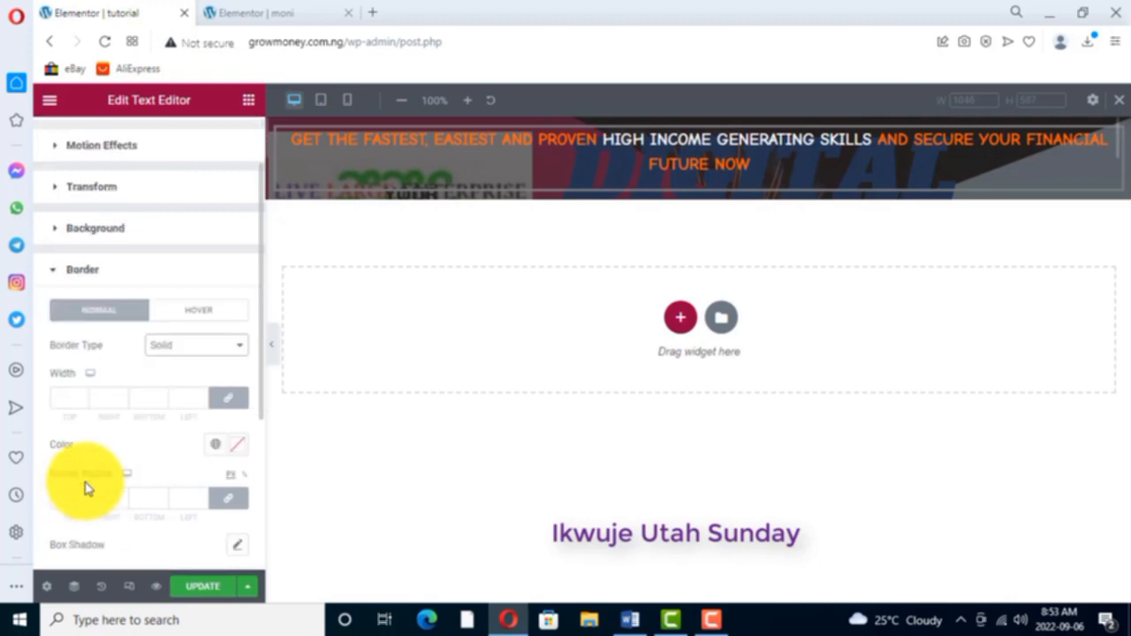
left_click(83, 395)
left_click(83, 395)
left_click(83, 395)
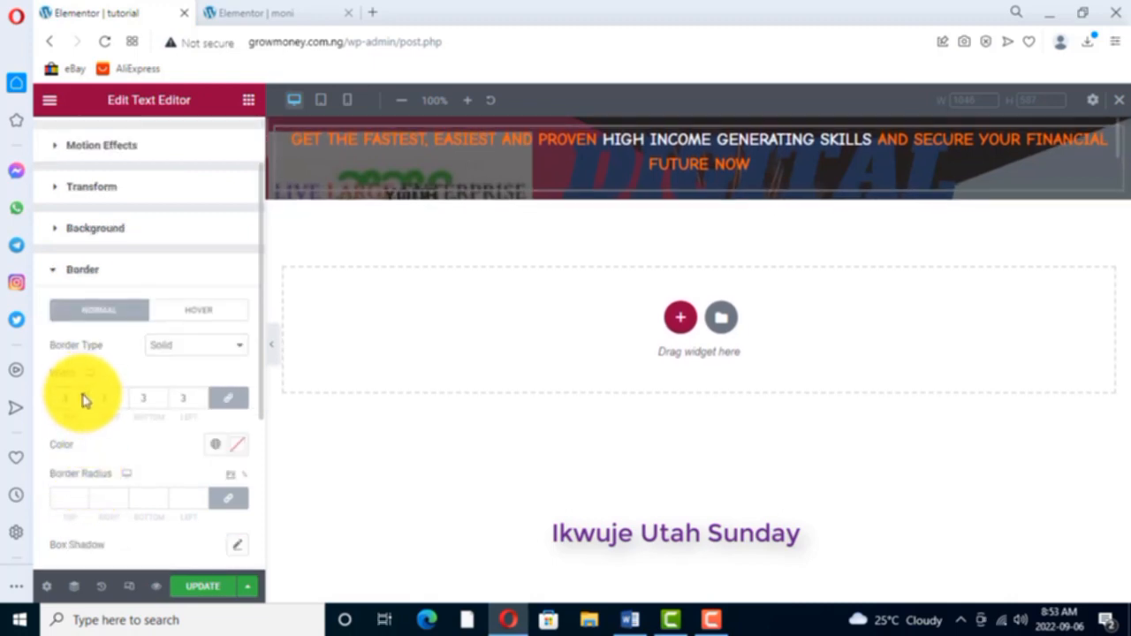
left_click(83, 395)
left_click(83, 395)
left_click(83, 395)
left_click(83, 395)
left_click(83, 395)
left_click(83, 395)
left_click(83, 395)
left_click(83, 395)
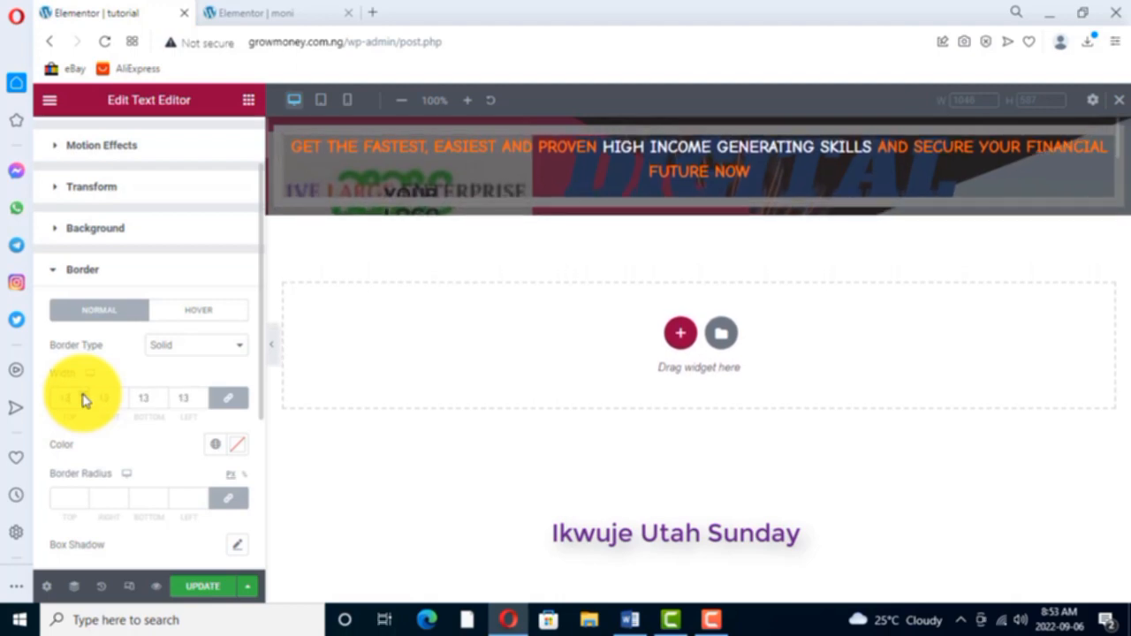
left_click(83, 395)
left_click(83, 395)
left_click(83, 395)
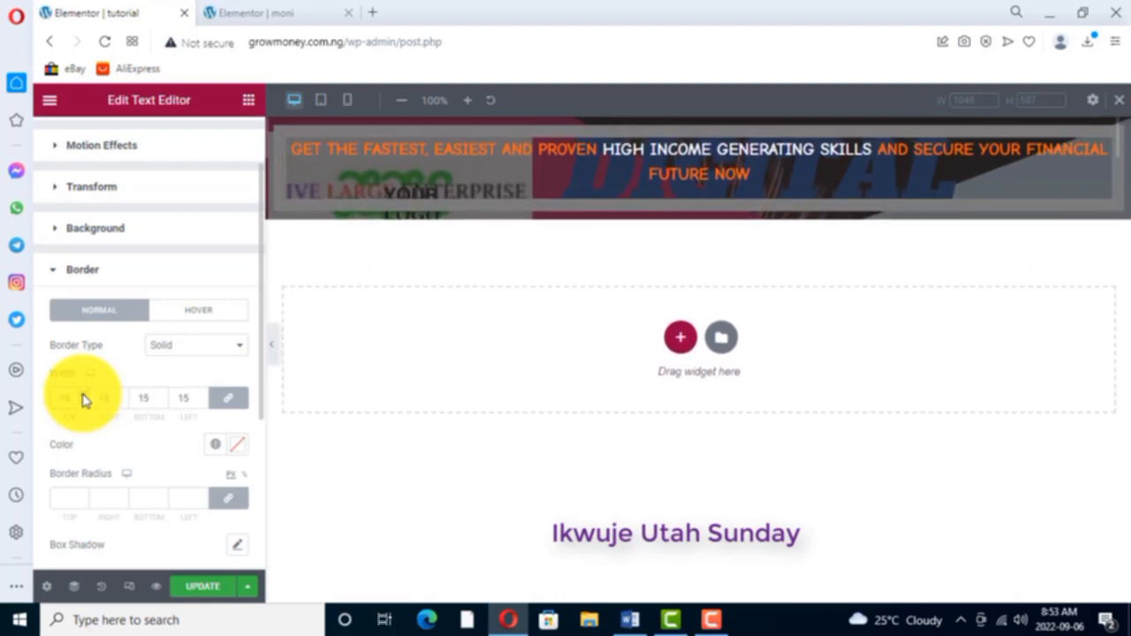
left_click(83, 397)
left_click(83, 398)
left_click(83, 398)
left_click(83, 398)
left_click(83, 398)
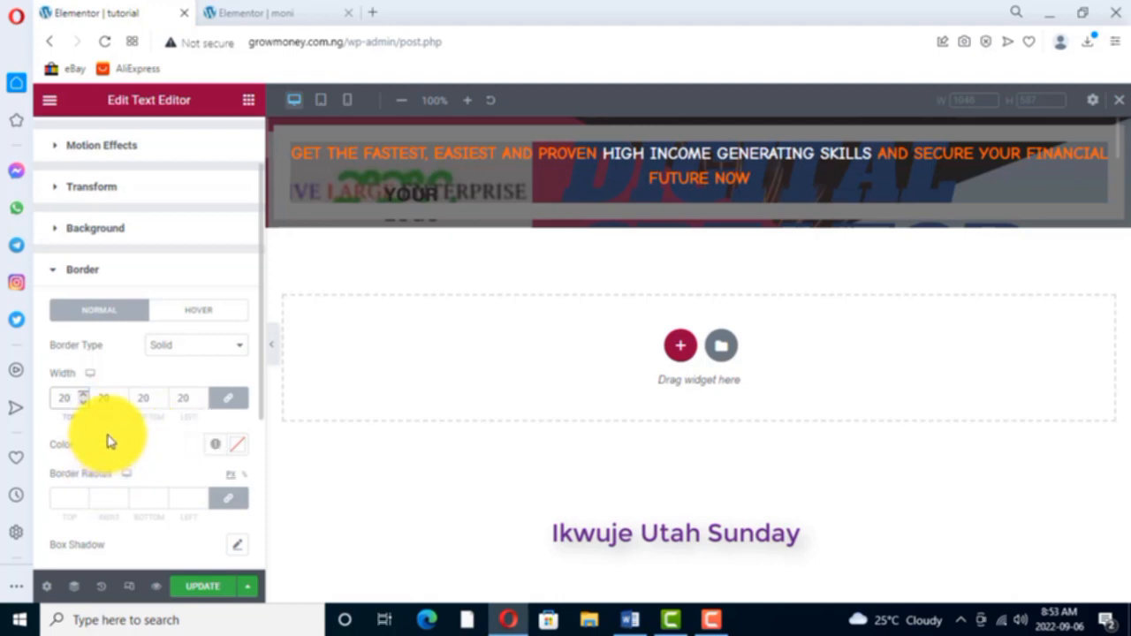
- Set the headline's border width to 0 and its border radius to 20 on all four sides
scroll(86, 404, "down", 11)
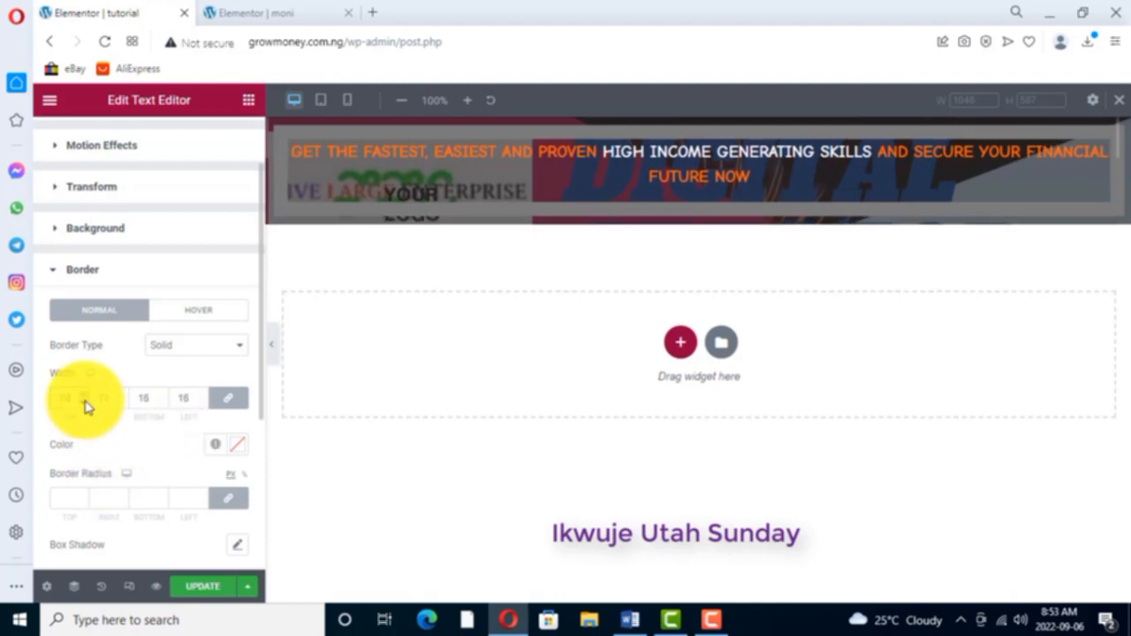
scroll(86, 405, "down", 9)
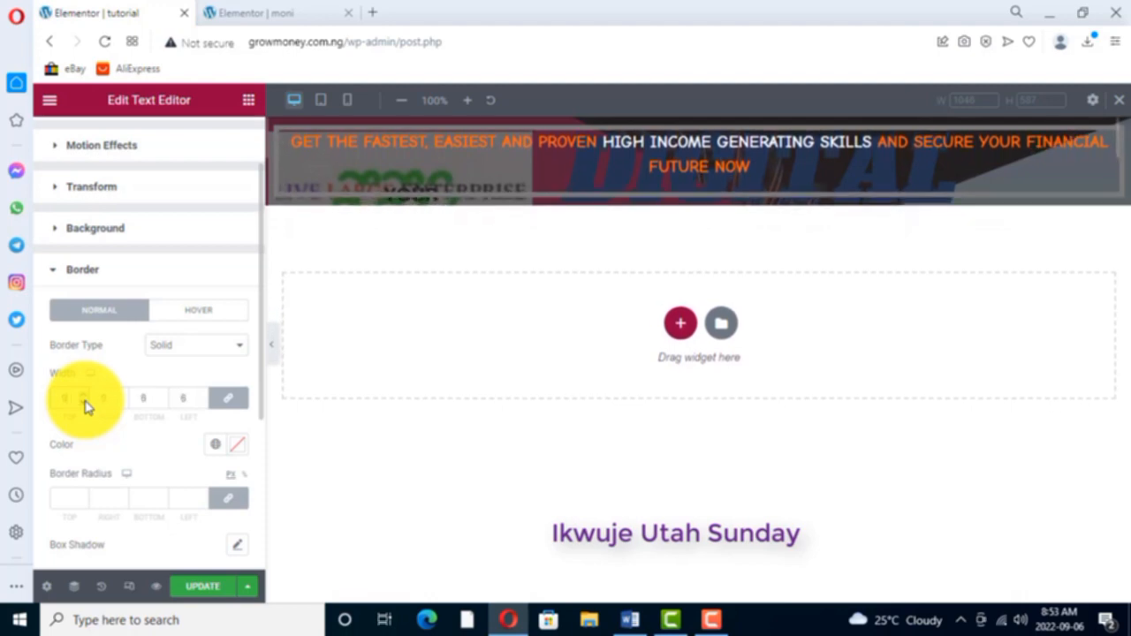
scroll(86, 404, "down", 1)
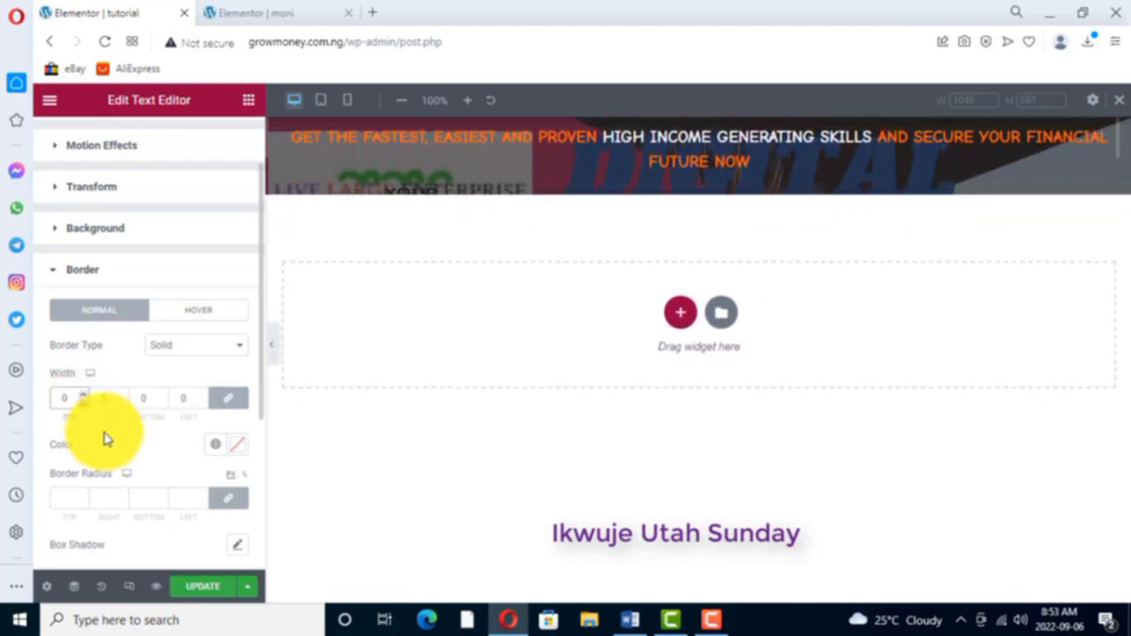
scroll(121, 435, "down", 1)
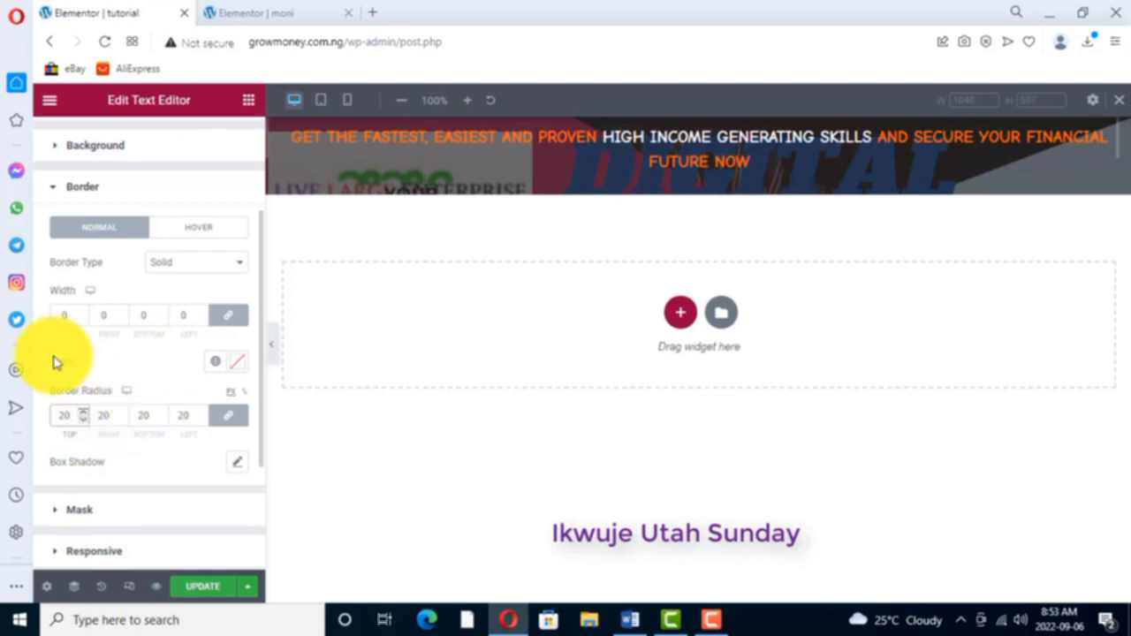
- Check the headline's styling on the moni page and set the tutorial headline's border colour to black, 000000
left_click(235, 362)
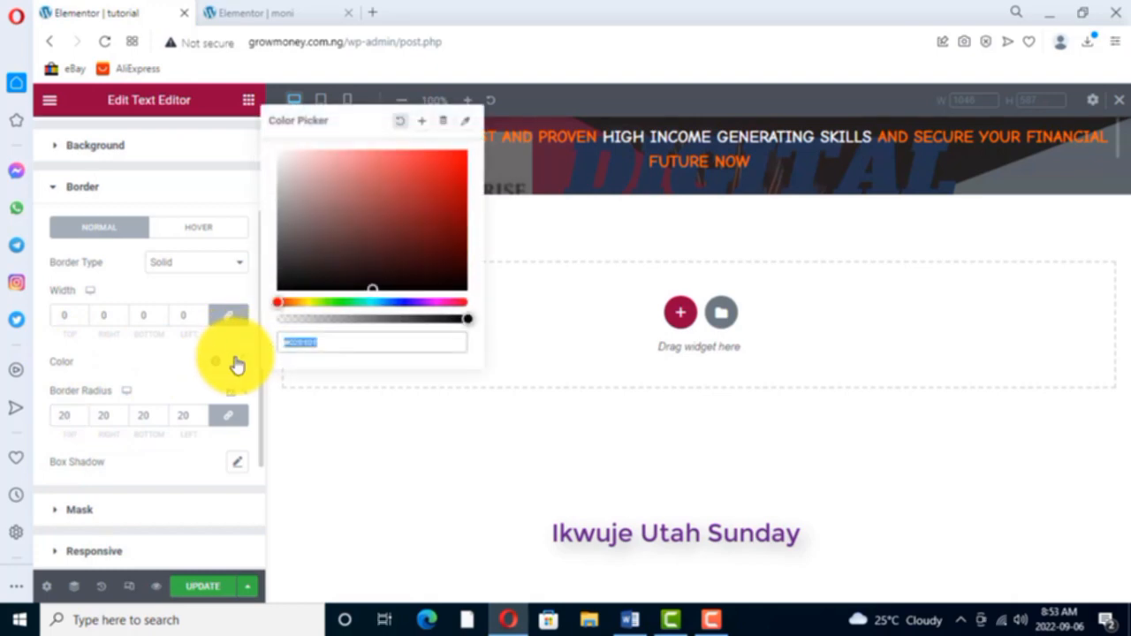
left_click(274, 14)
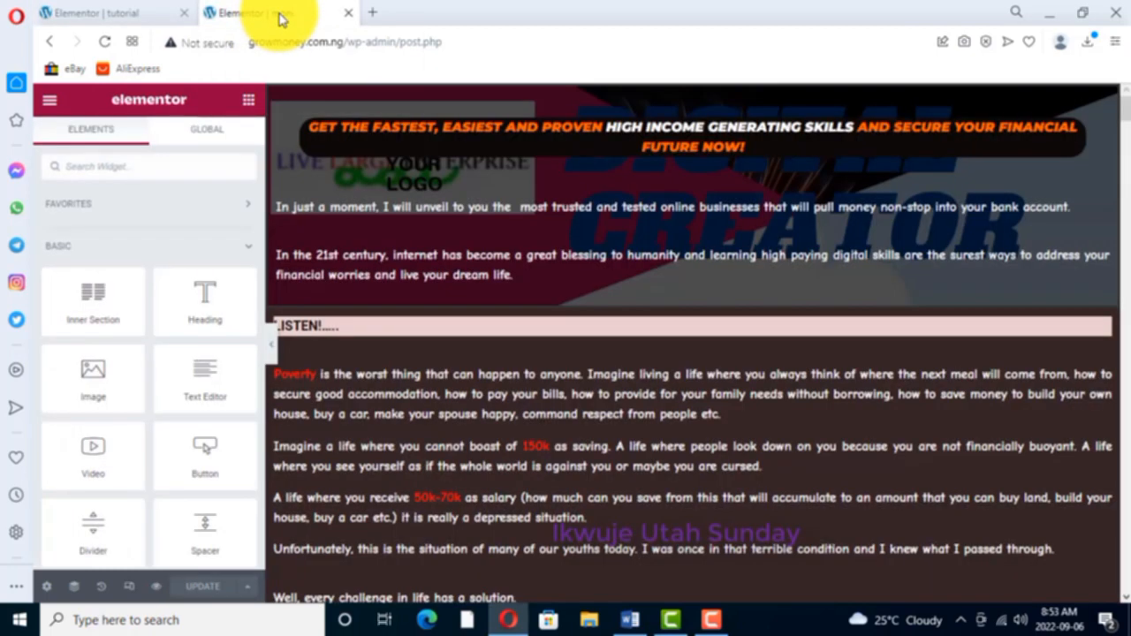
left_click(114, 18)
left_click(241, 366)
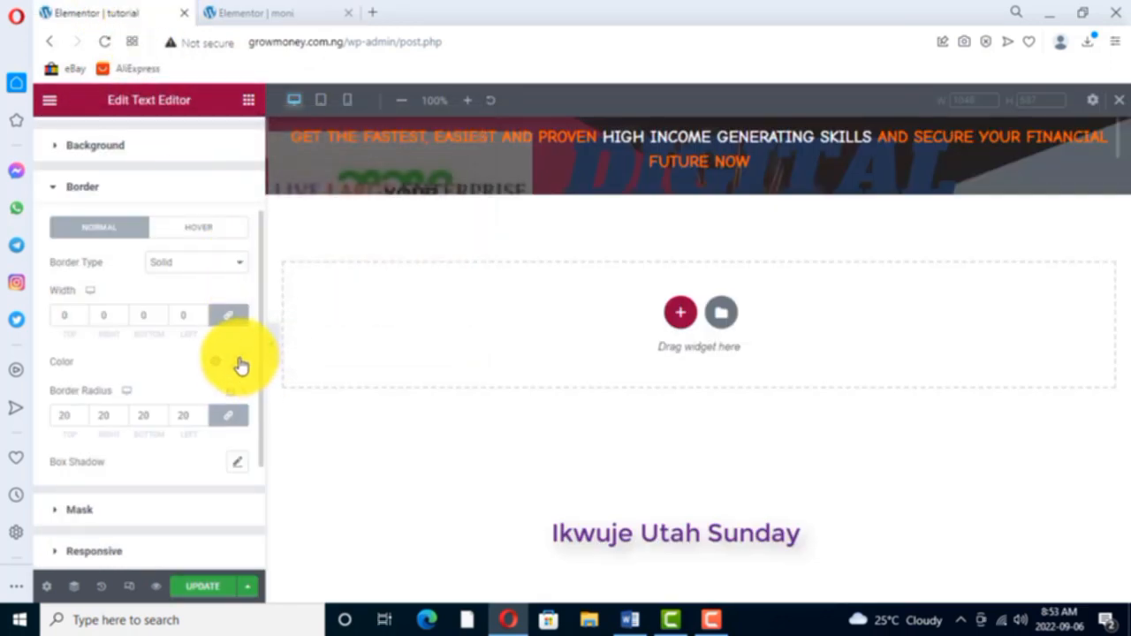
left_click(241, 363)
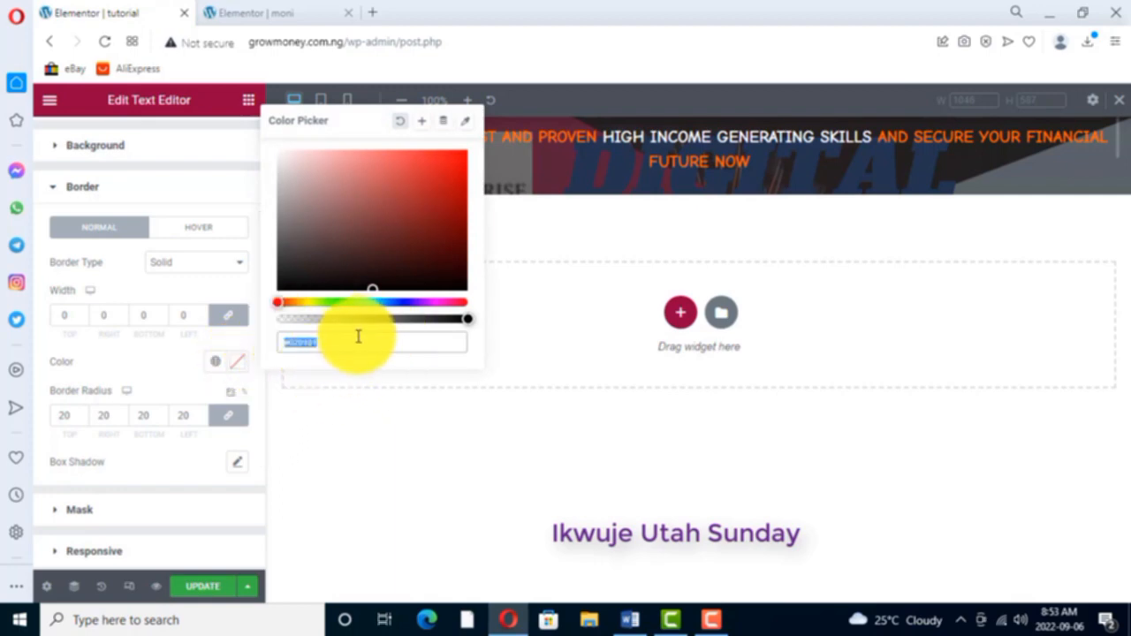
left_click(326, 342)
key("BackSpace")
key("BackSpace")
key("BackSpace")
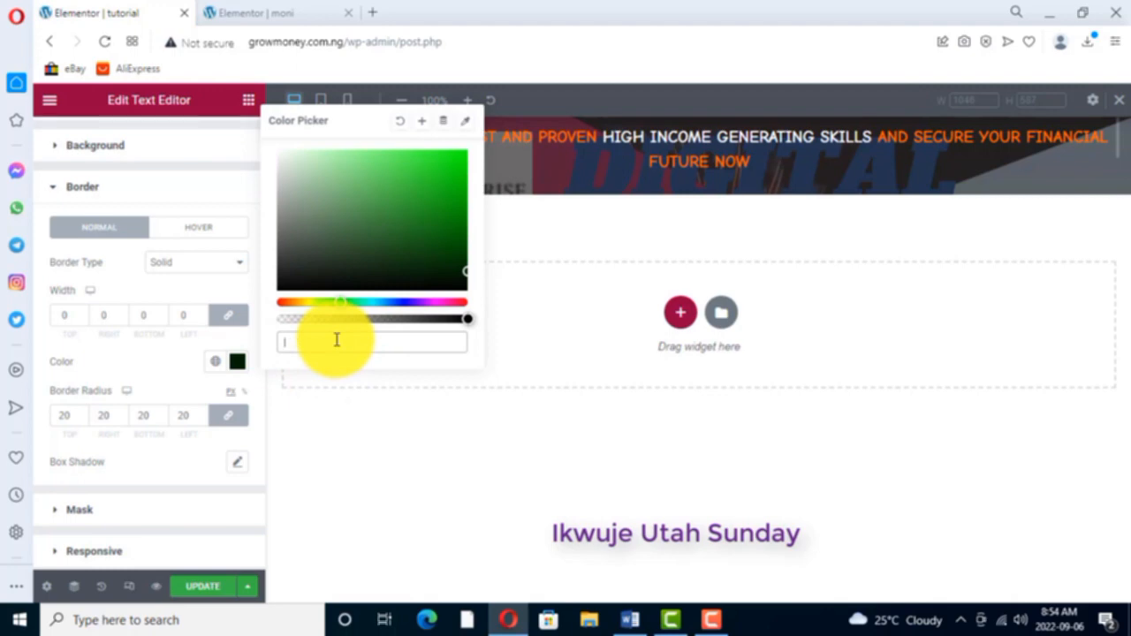
type("00")
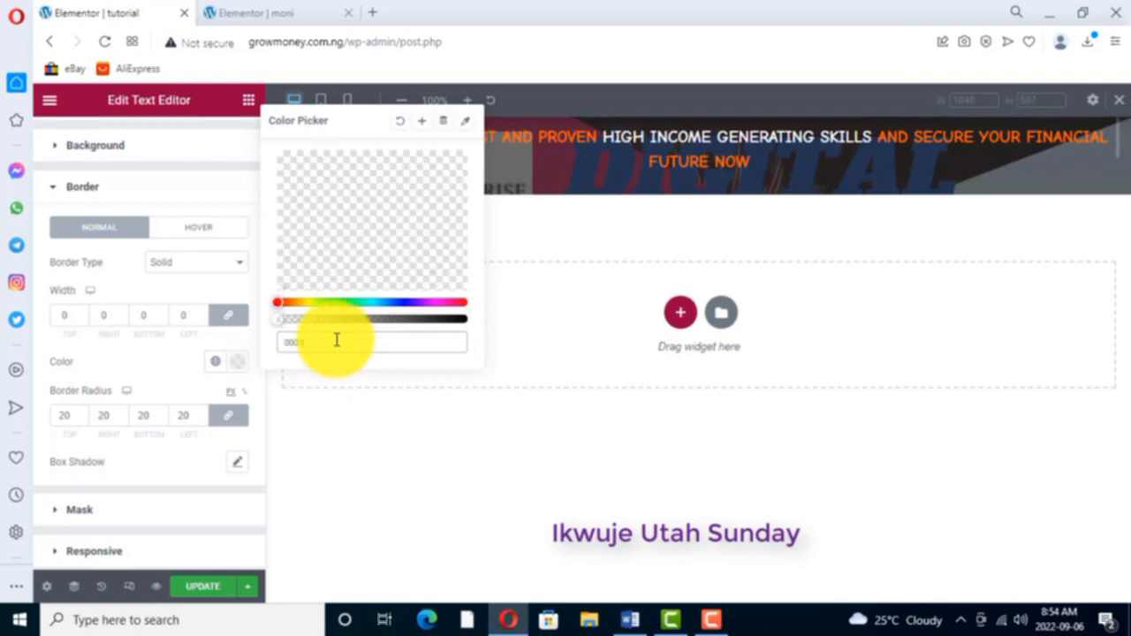
type("000")
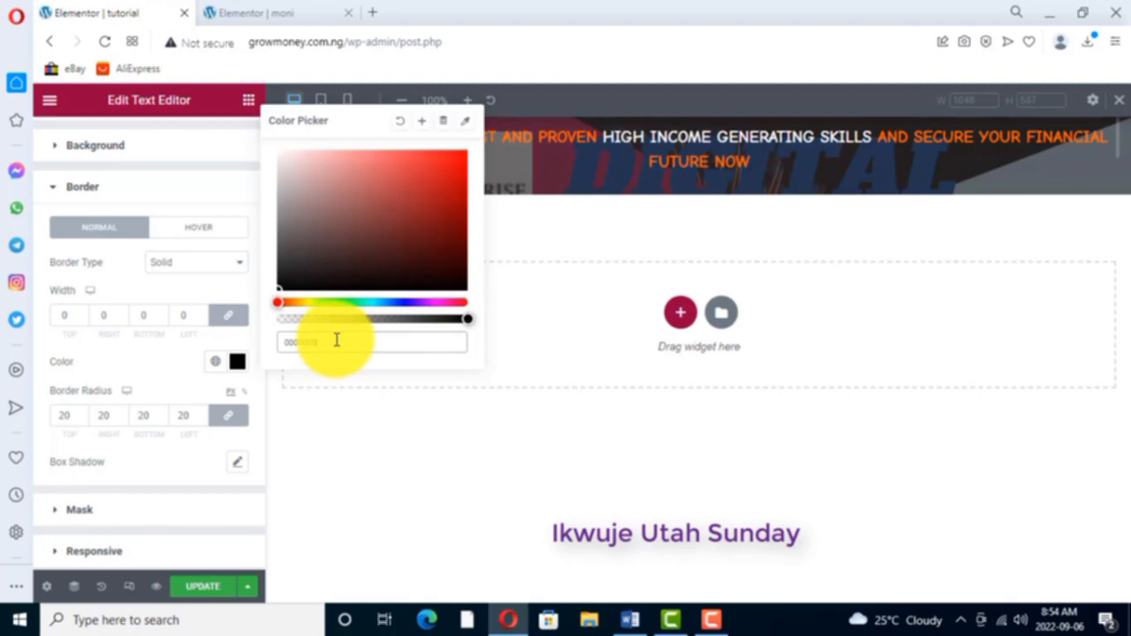
- Close the border colour picker and change the headline's border type to Dotted
left_click(239, 364)
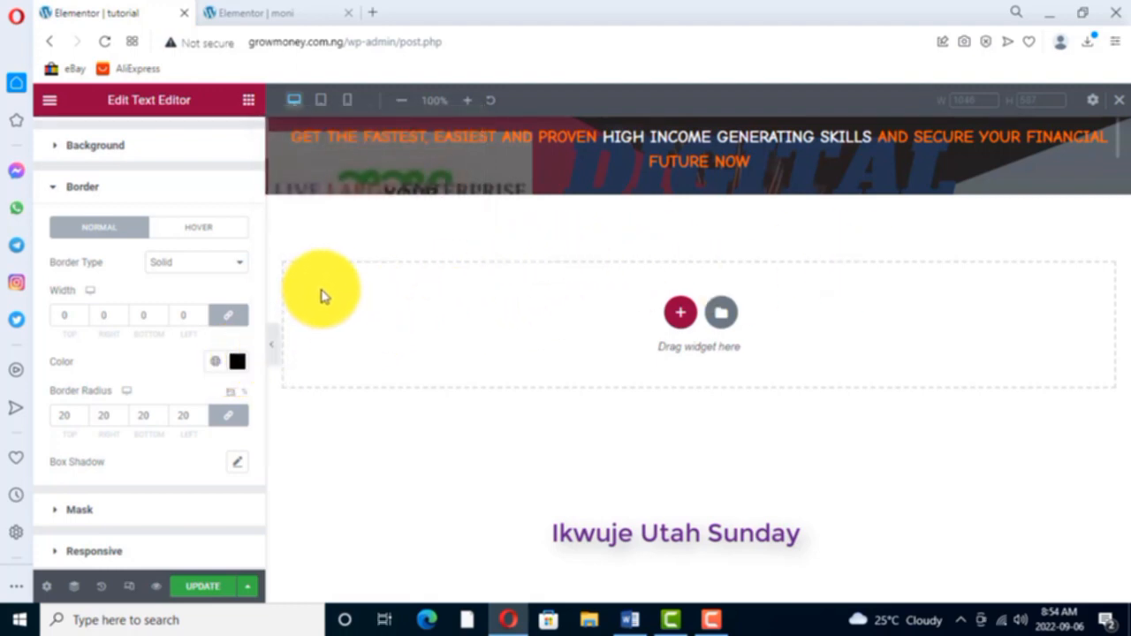
scroll(145, 466, "down", 1)
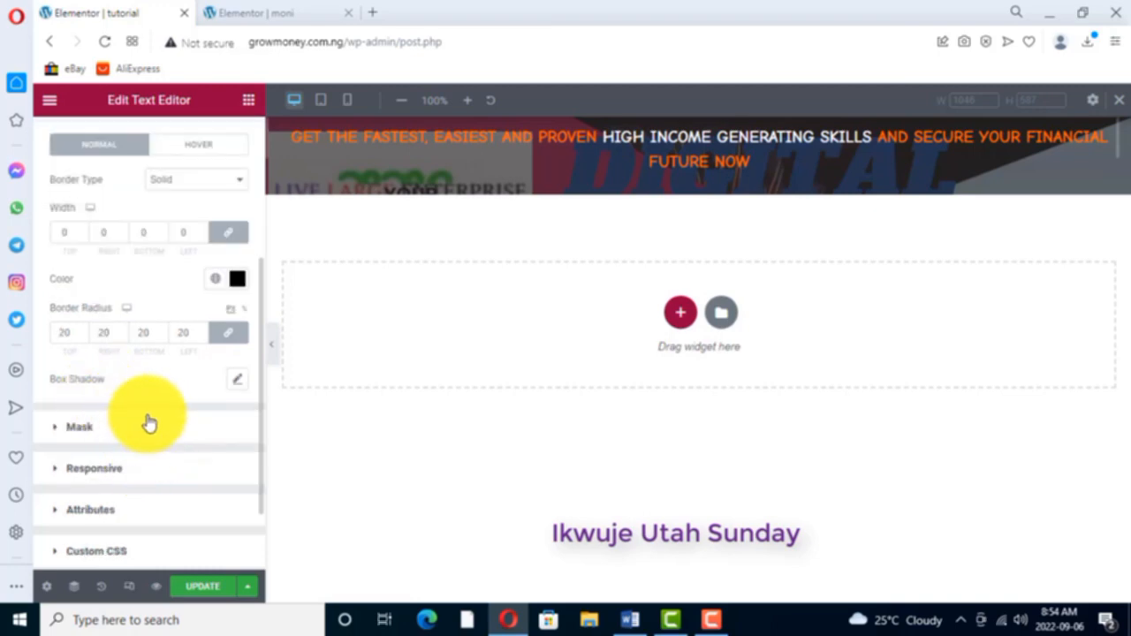
scroll(155, 407, "up", 1)
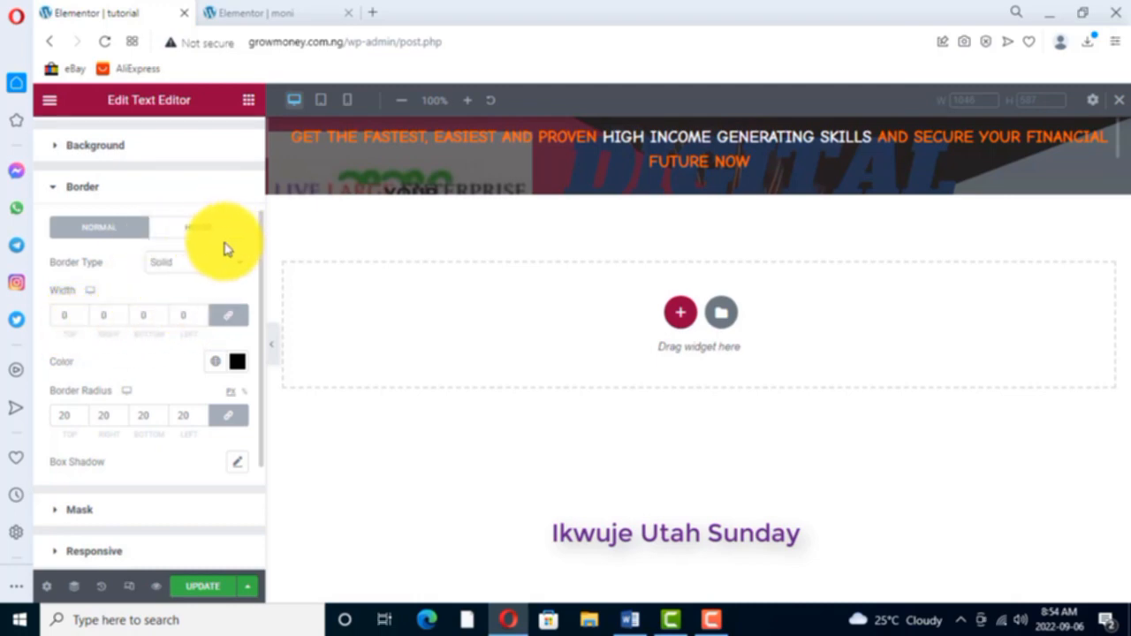
left_click(234, 264)
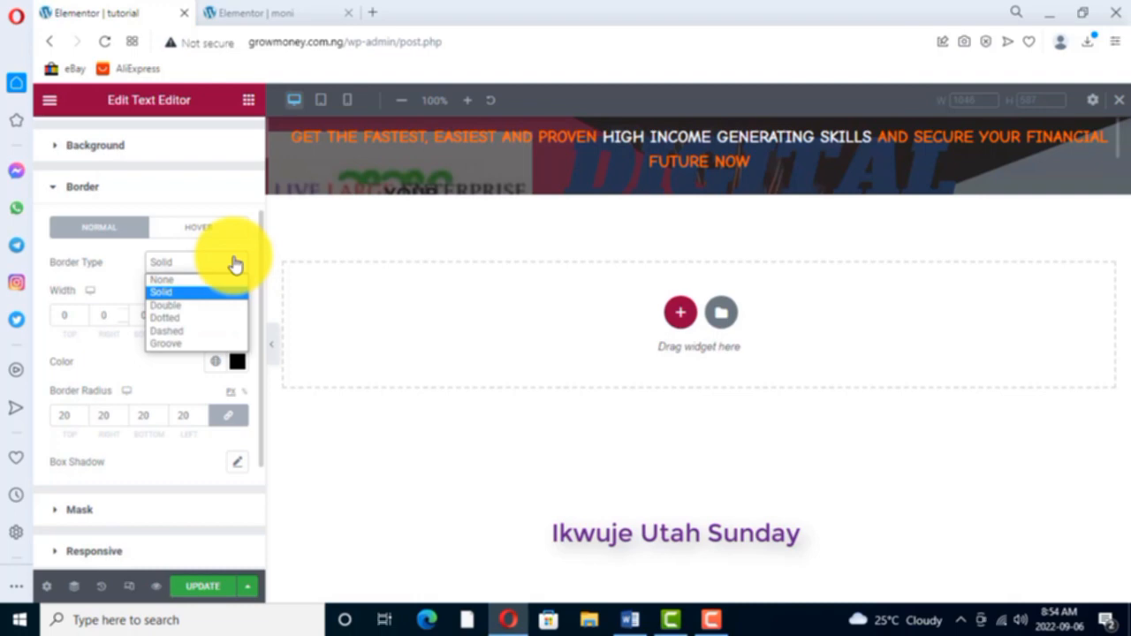
left_click(166, 319)
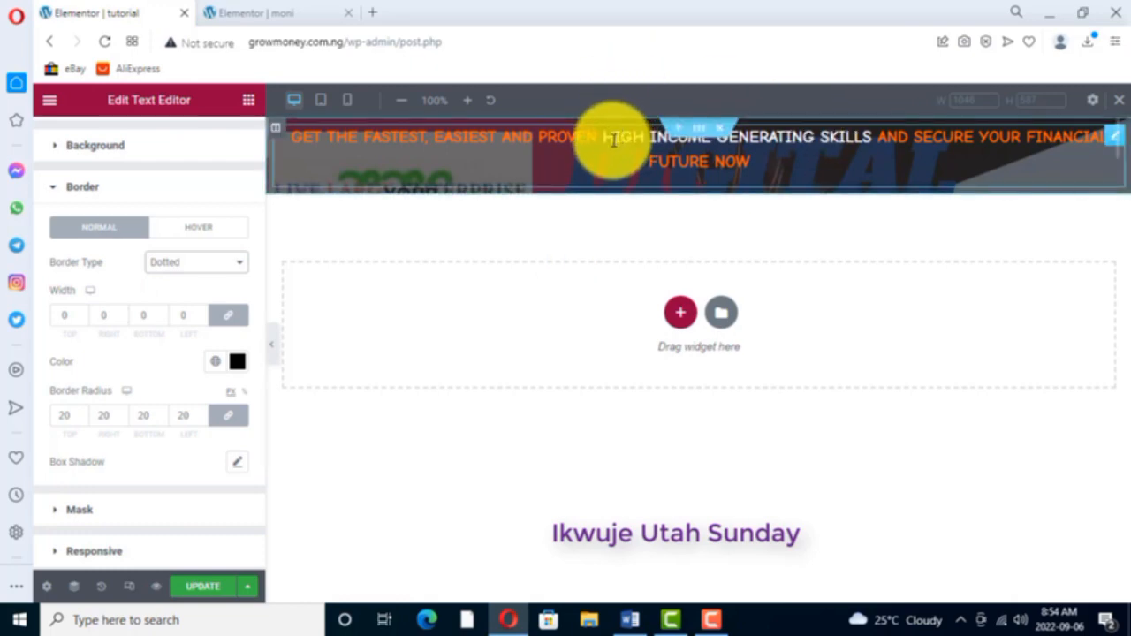
- Reopen the headline text widget for editing and review its advanced border settings
right_click(1113, 138)
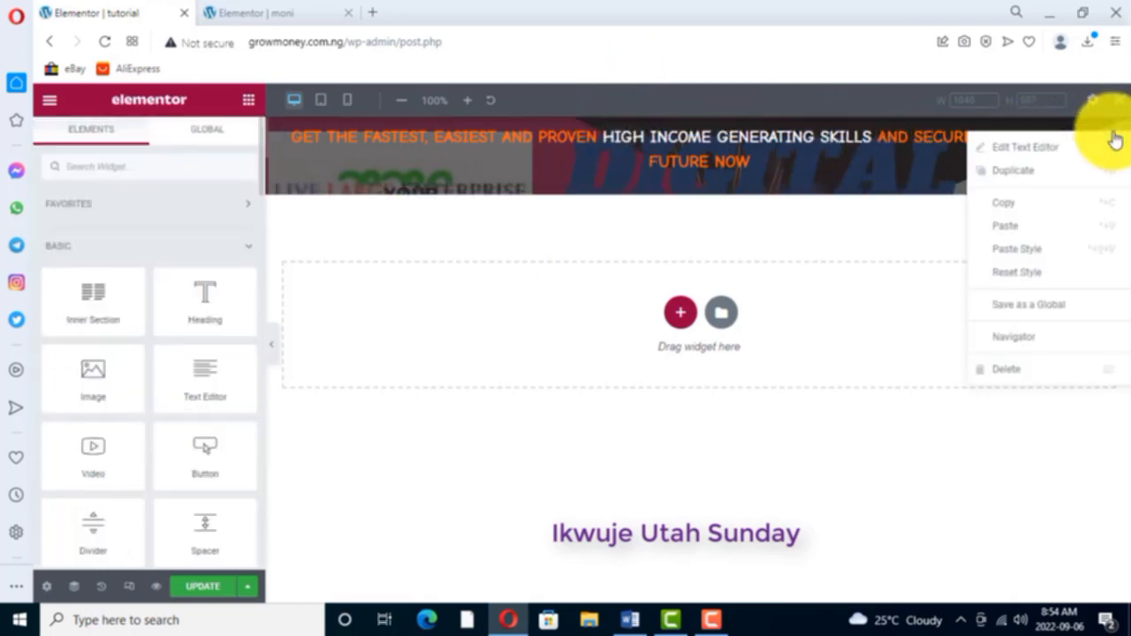
left_click(1021, 147)
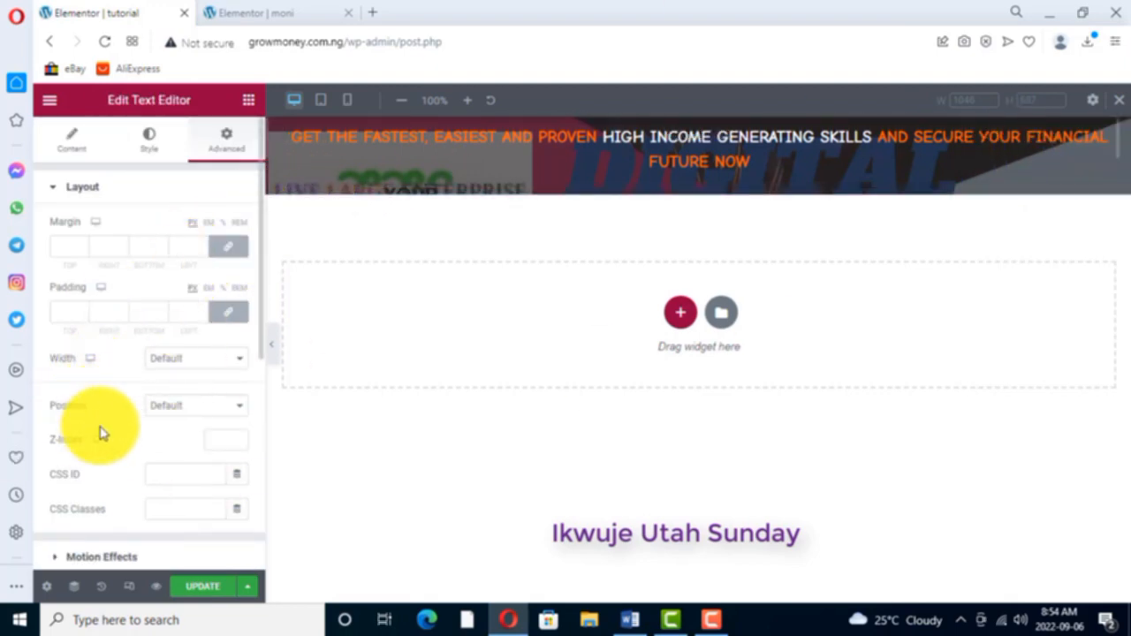
scroll(100, 448, "down", 1)
scroll(99, 449, "down", 2)
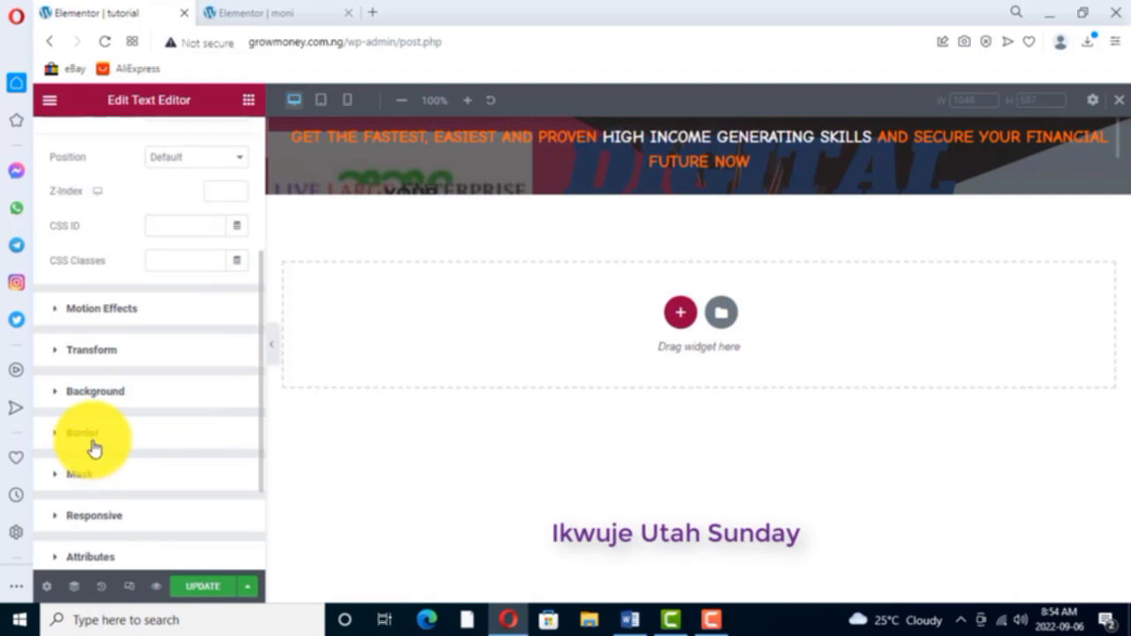
left_click(82, 433)
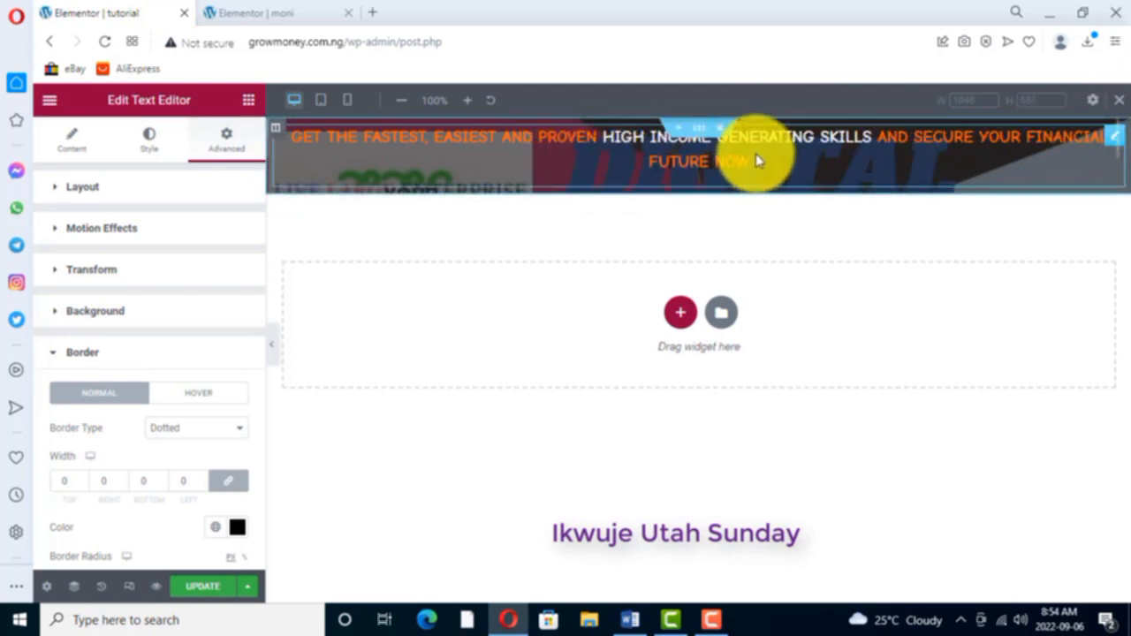
- Give the header's headline text widget a Classic background in a near-black colour
right_click(1115, 138)
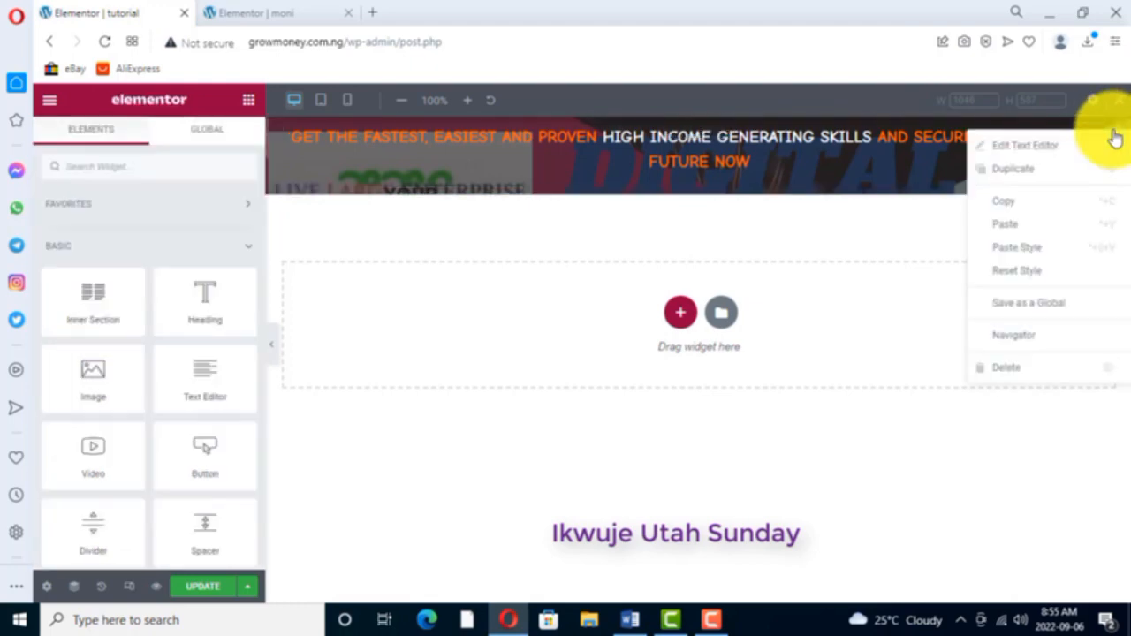
left_click(1027, 148)
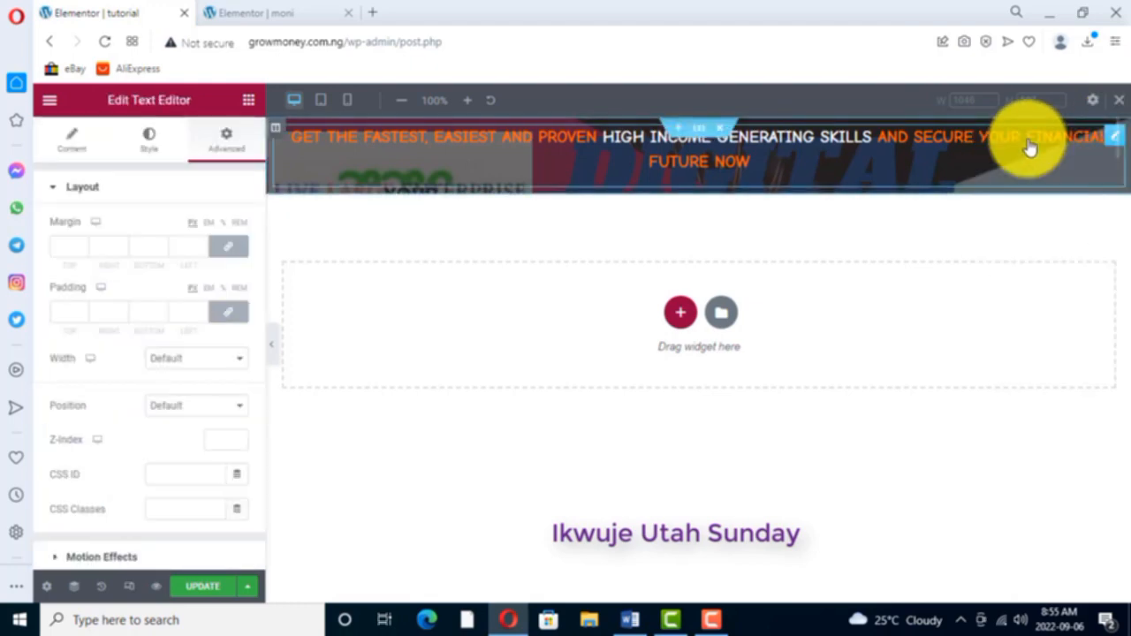
scroll(96, 465, "down", 2)
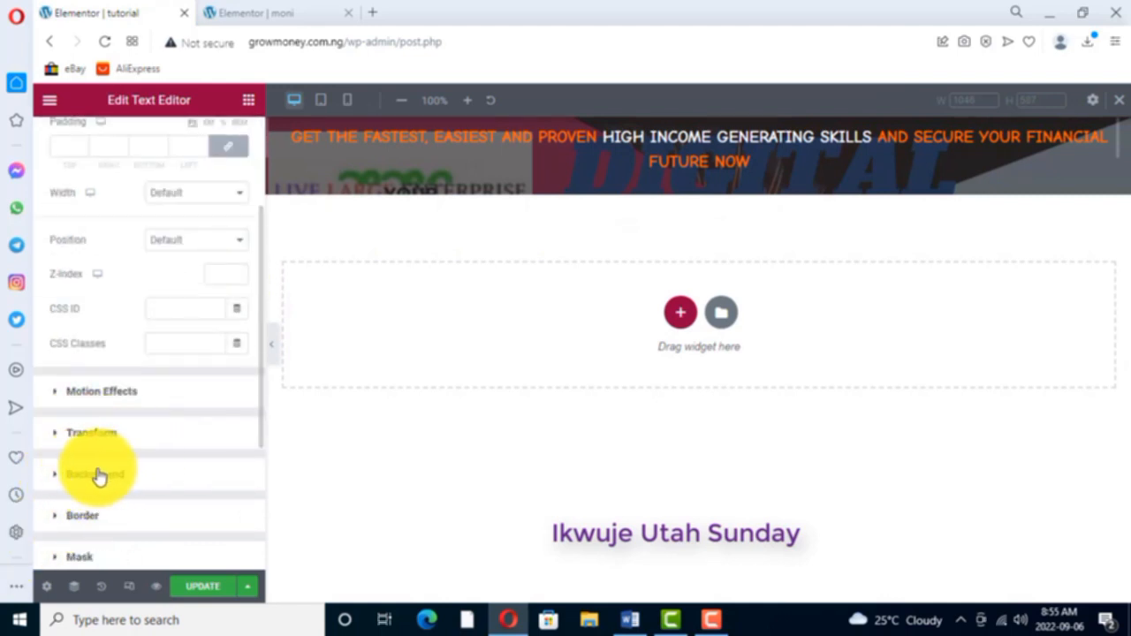
left_click(97, 478)
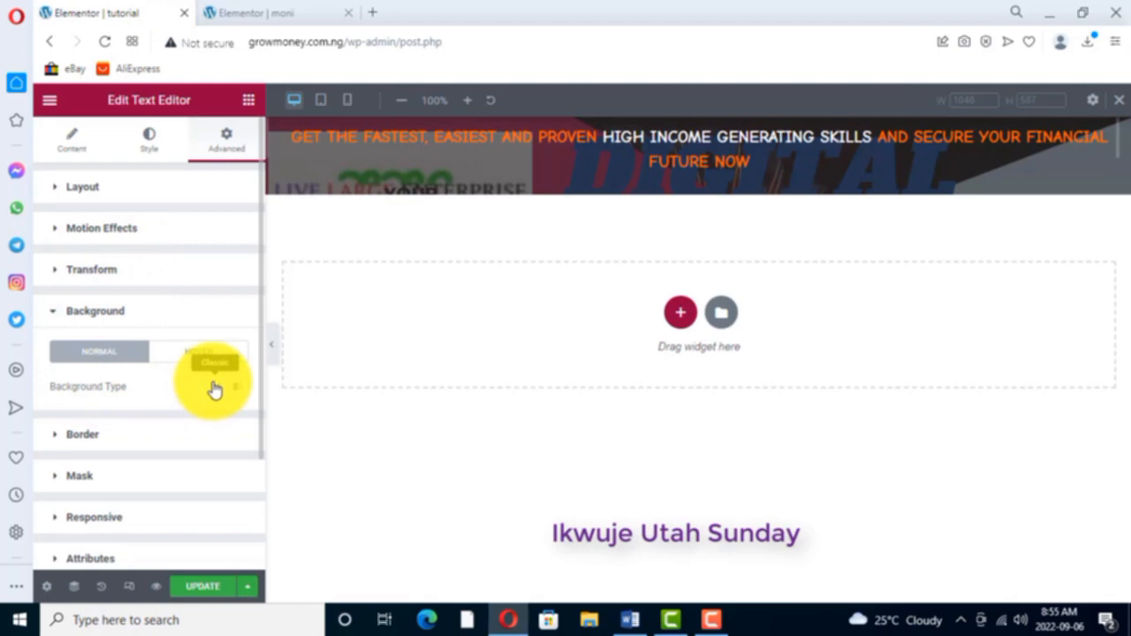
left_click(125, 313)
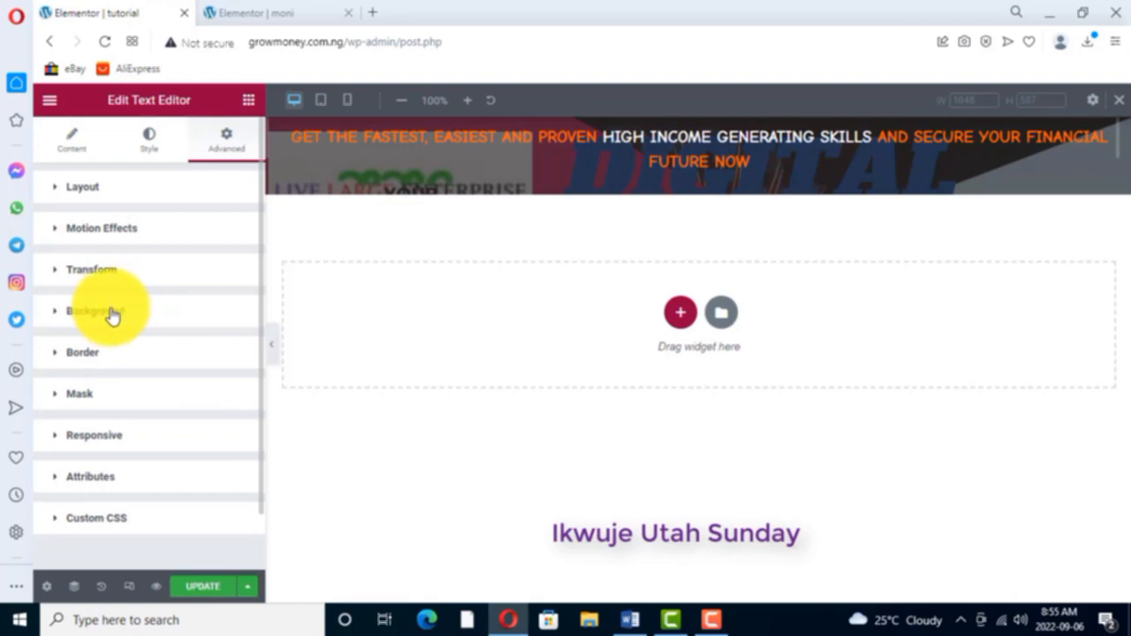
left_click(112, 315)
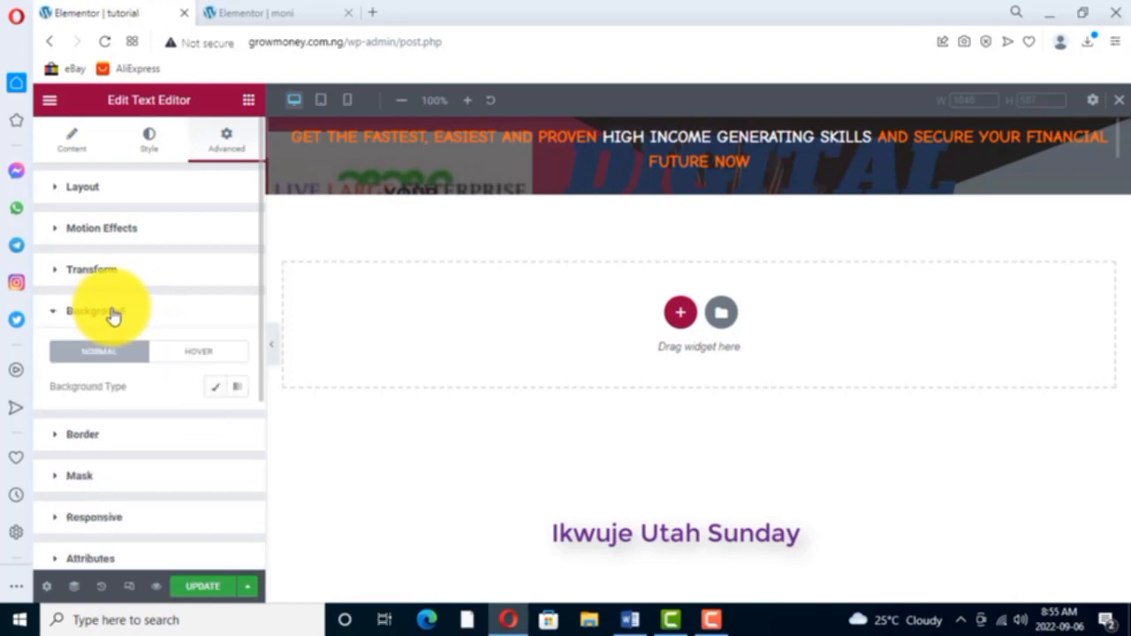
left_click(217, 389)
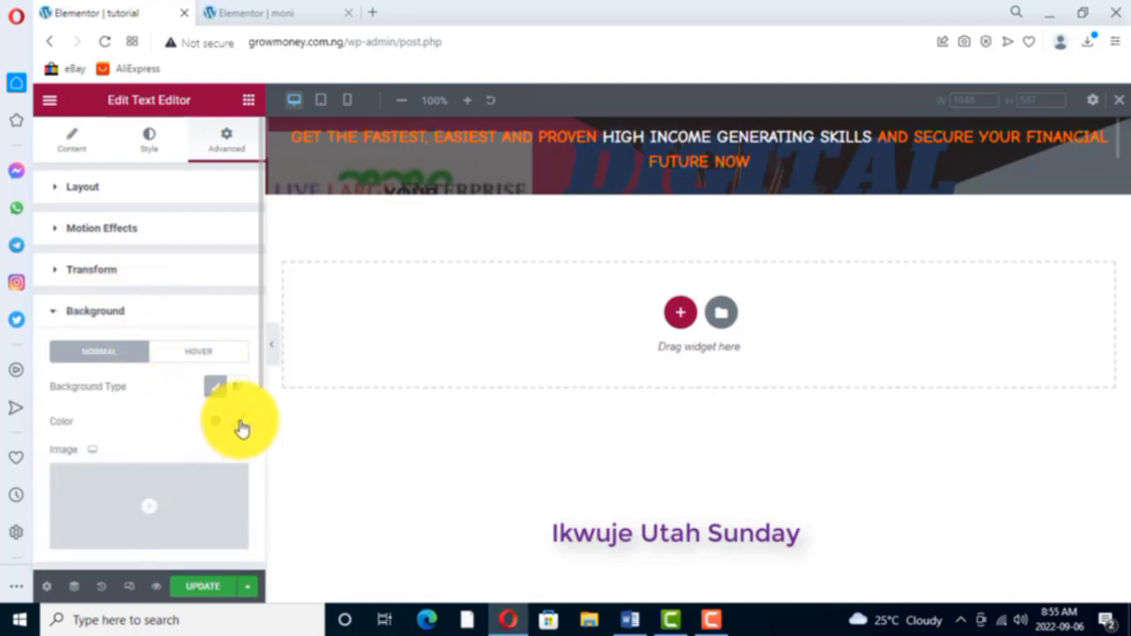
left_click(237, 424)
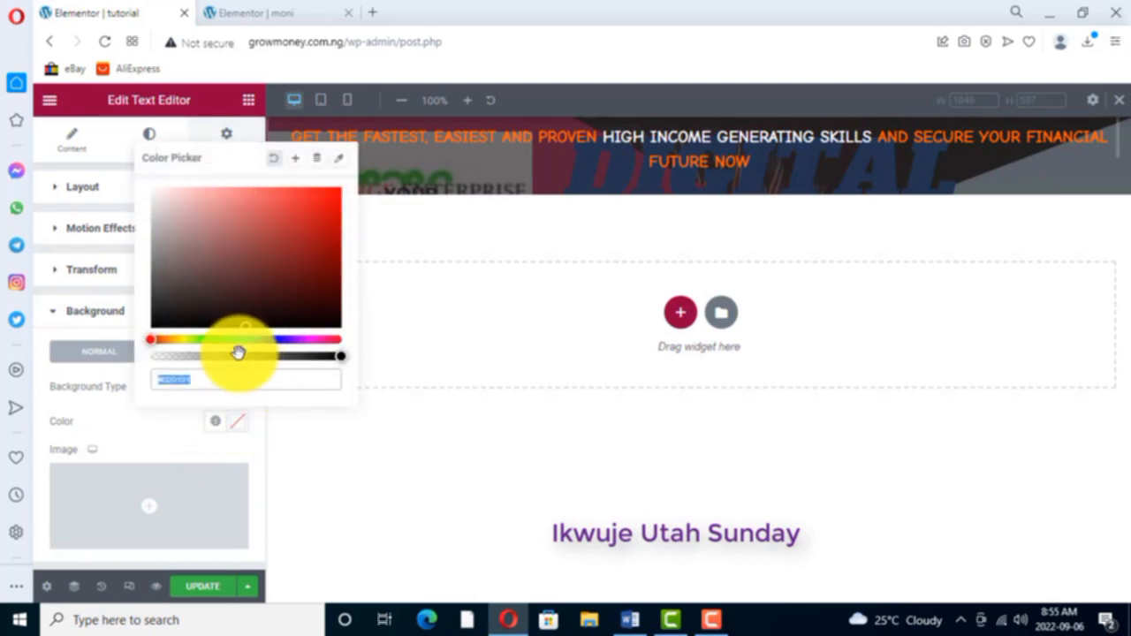
left_click(164, 322)
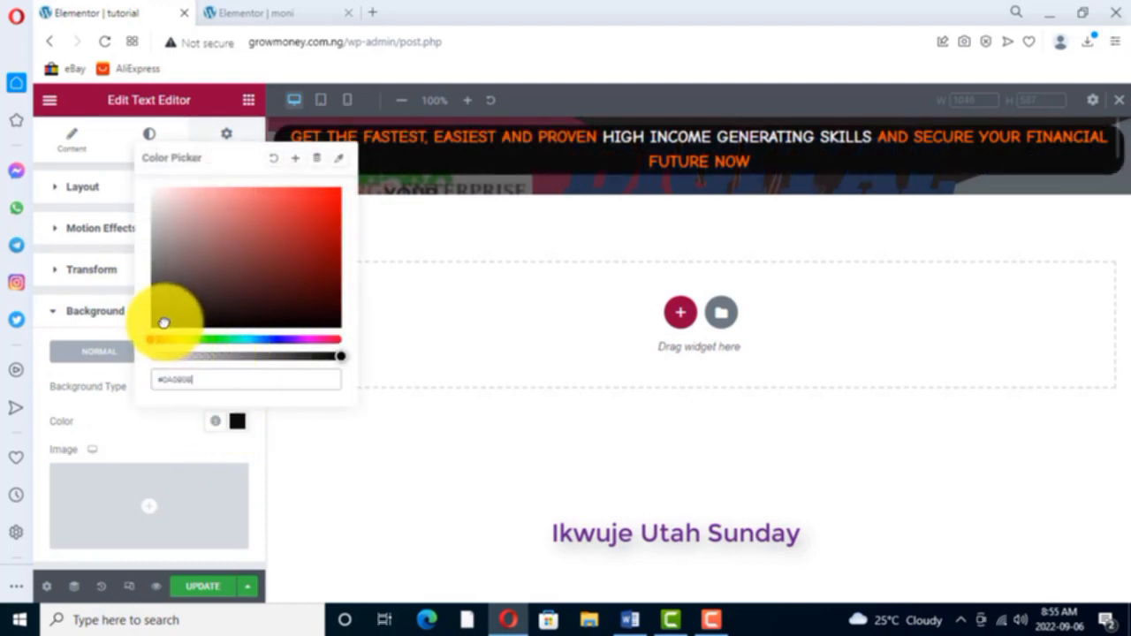
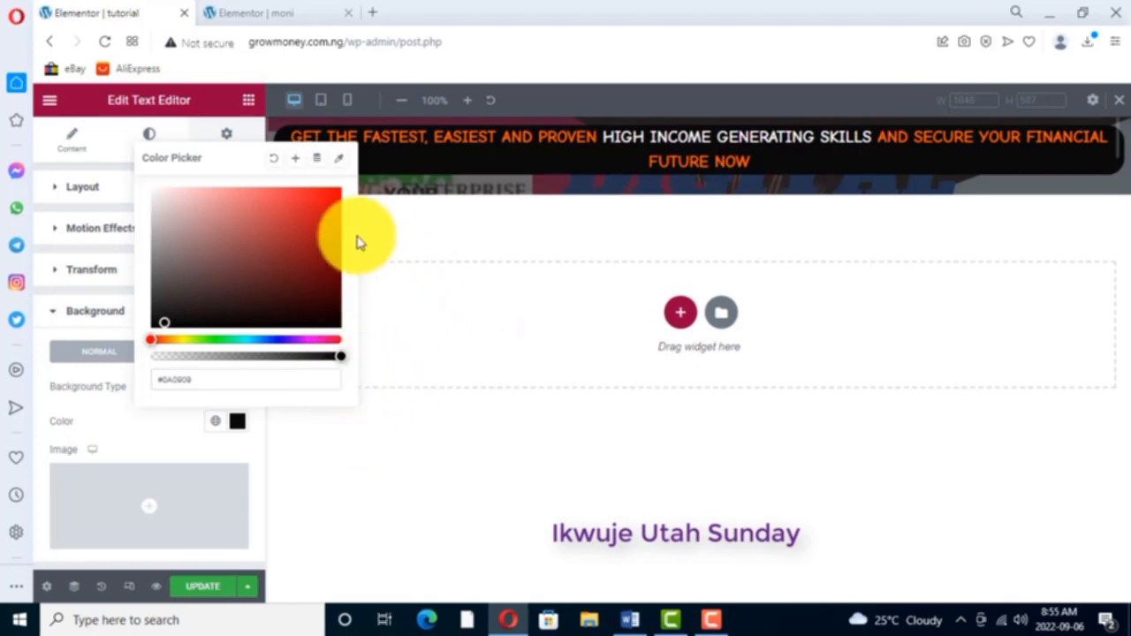
- Close the background colour picker and reopen the headline text widget's advanced settings
left_click(369, 458)
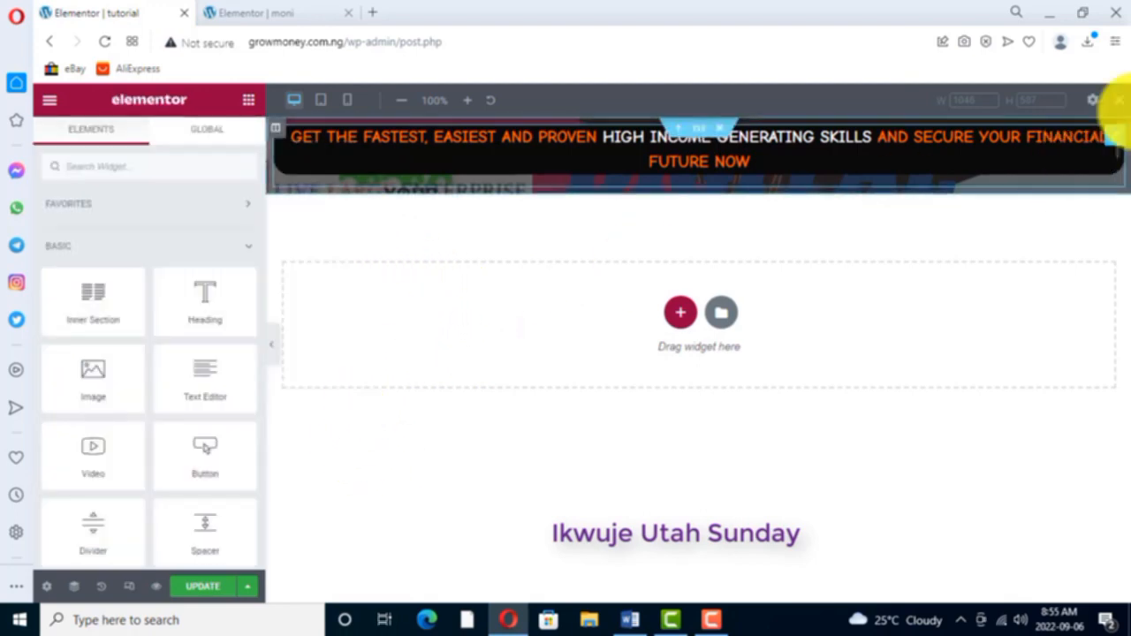
right_click(1122, 149)
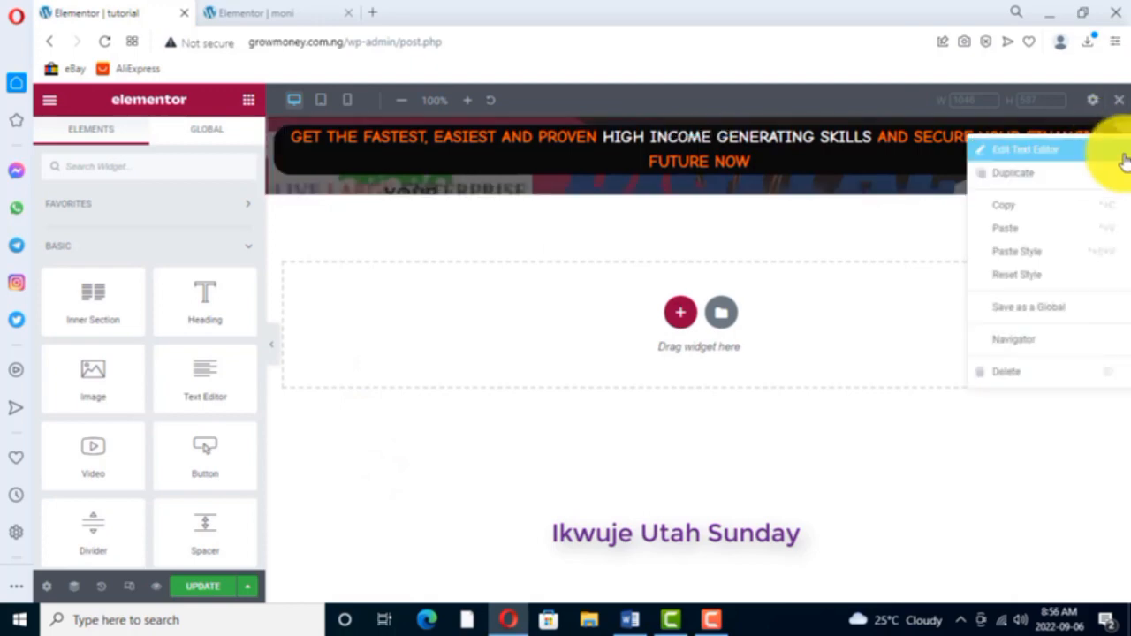
left_click(1031, 154)
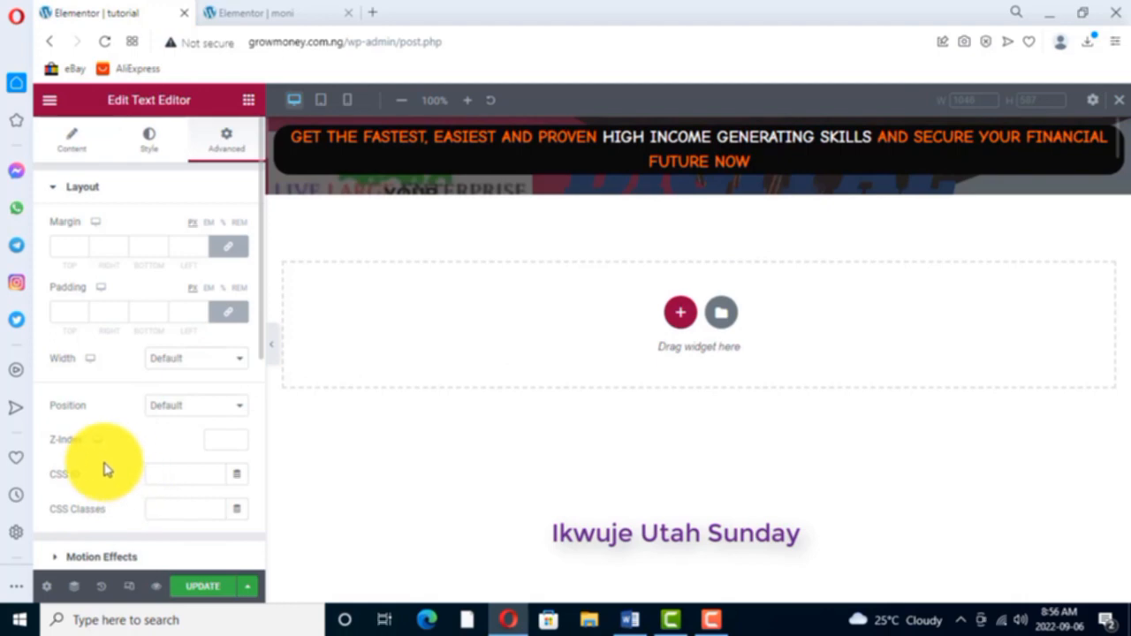
scroll(110, 464, "down", 3)
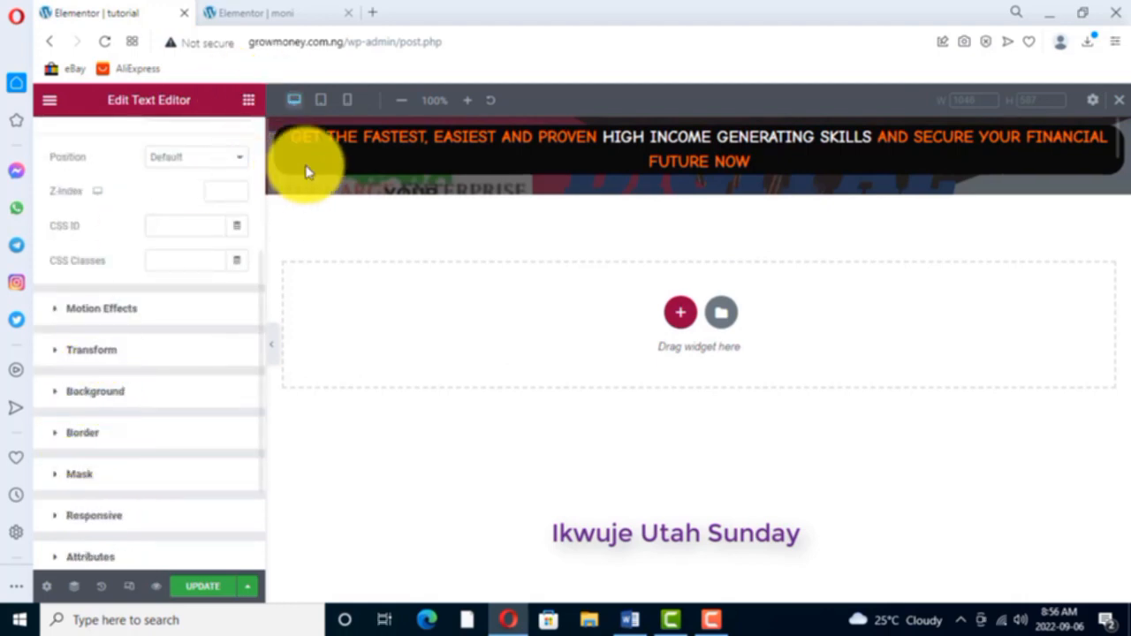
- Compare the tutorial headline with the one on the moni page and review its border type, width, colour and radius settings
left_click(290, 12)
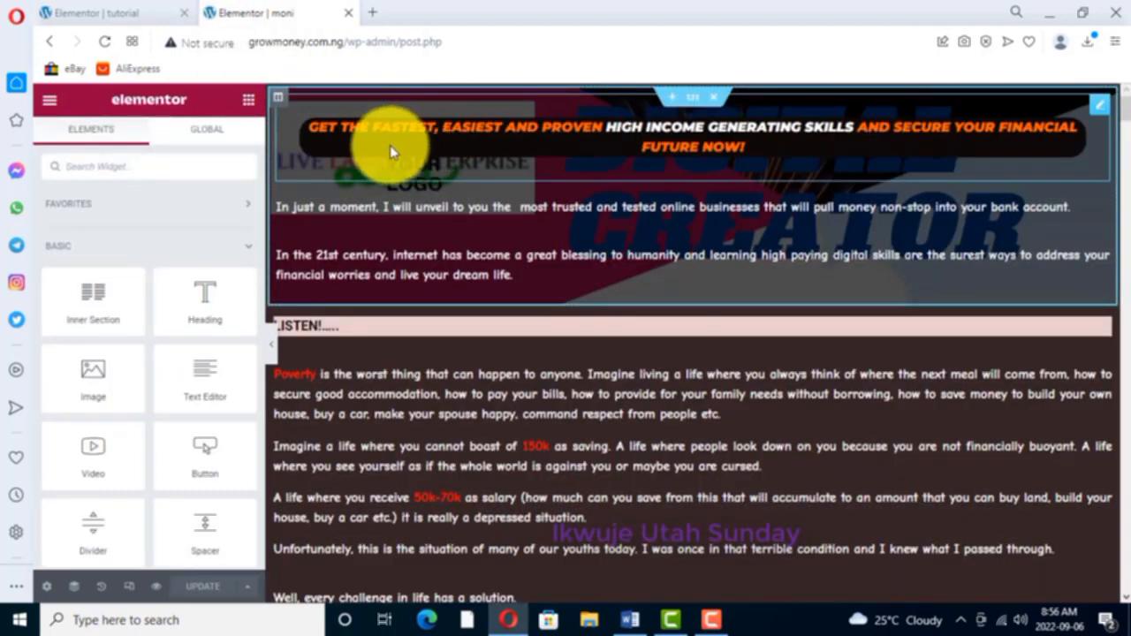
left_click(108, 14)
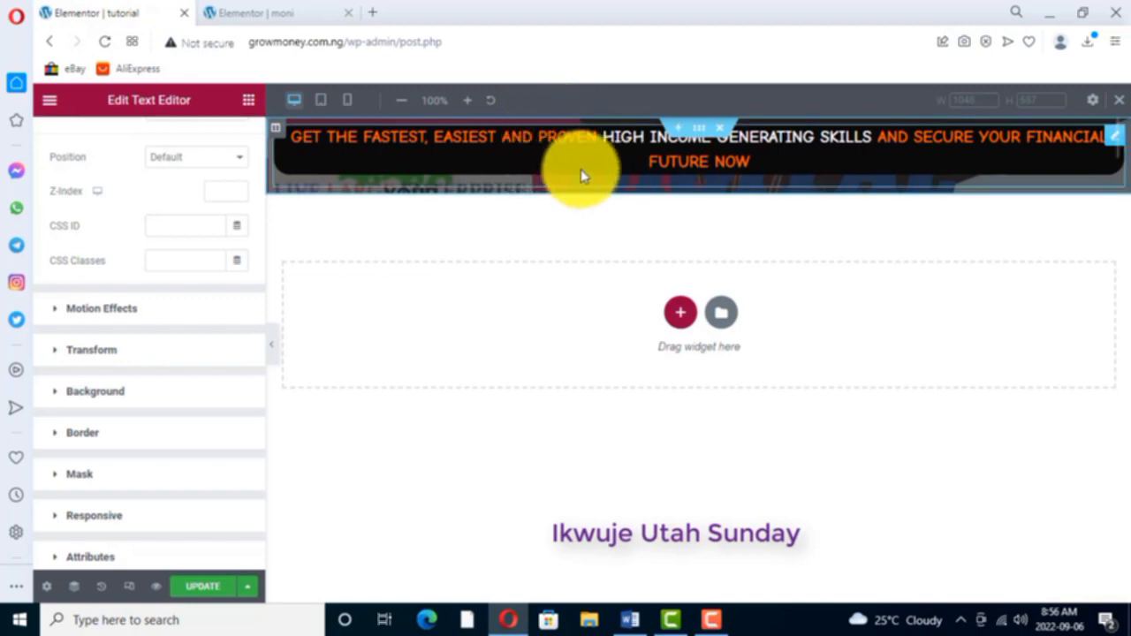
left_click(82, 433)
scroll(119, 458, "down", 2)
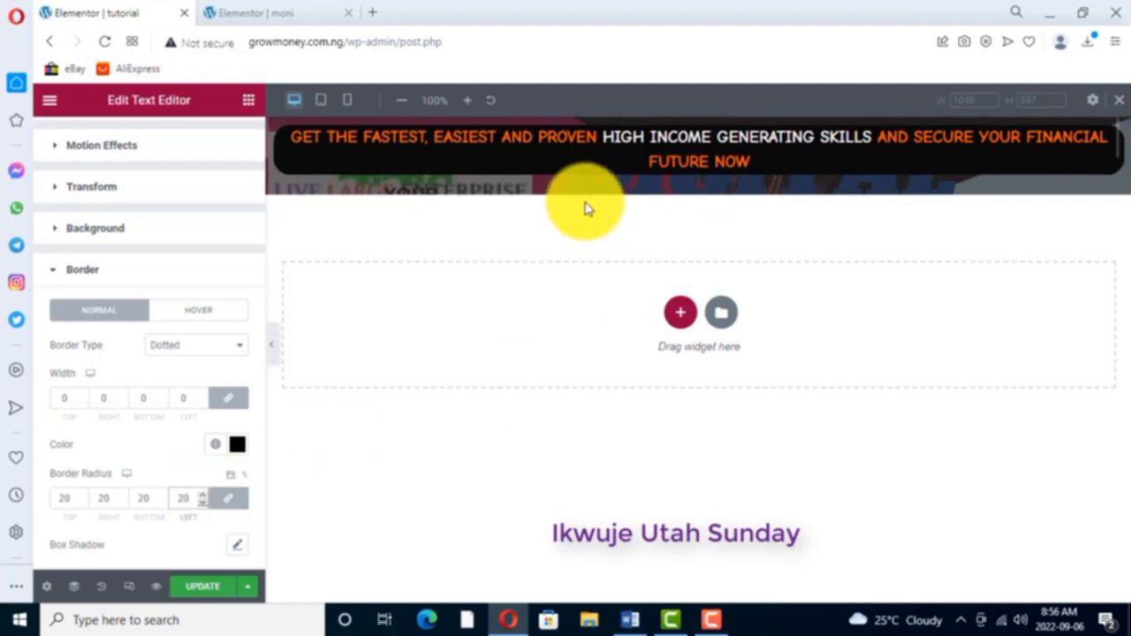
left_click(300, 14)
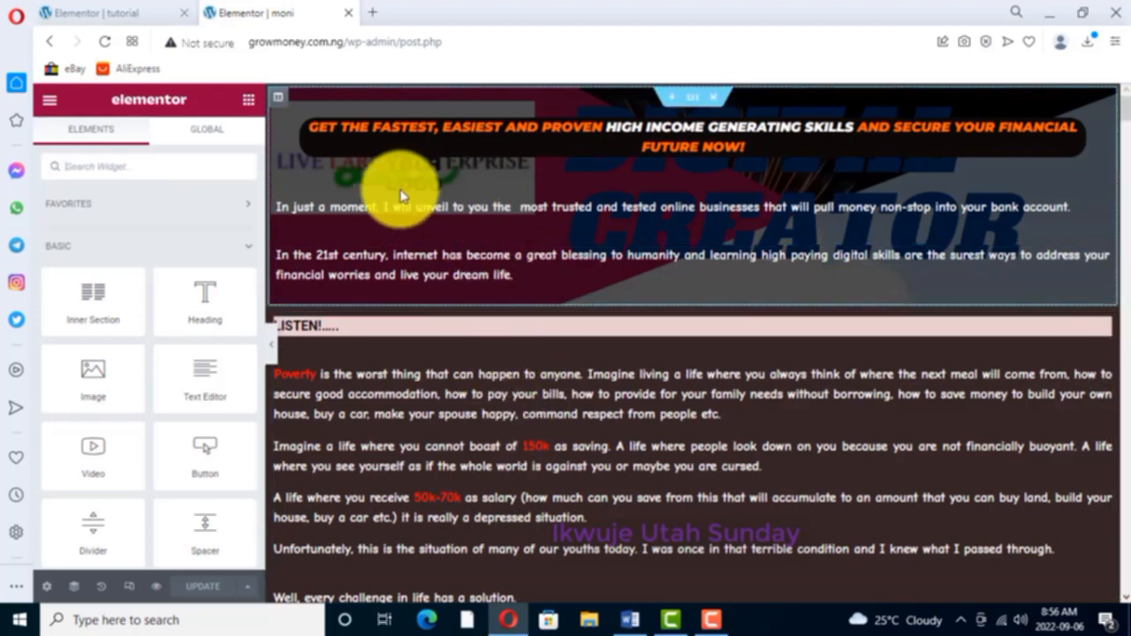
left_click(115, 13)
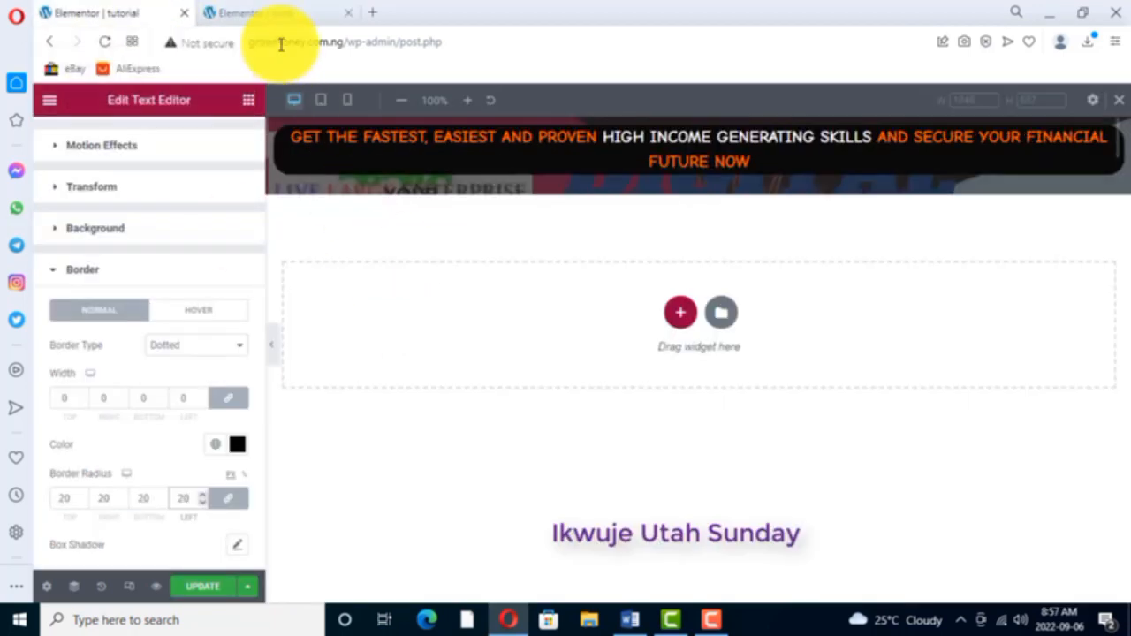
- Add a Text Editor widget directly below the headline in the tutorial page's header section
left_click(249, 100)
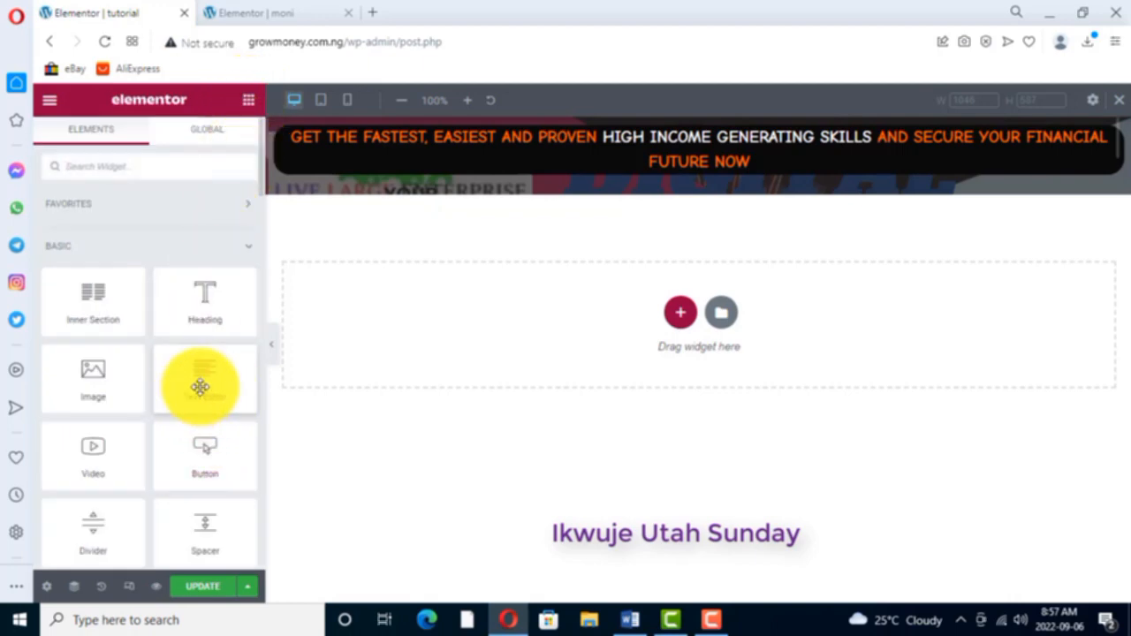
left_click_drag(196, 392, 448, 191)
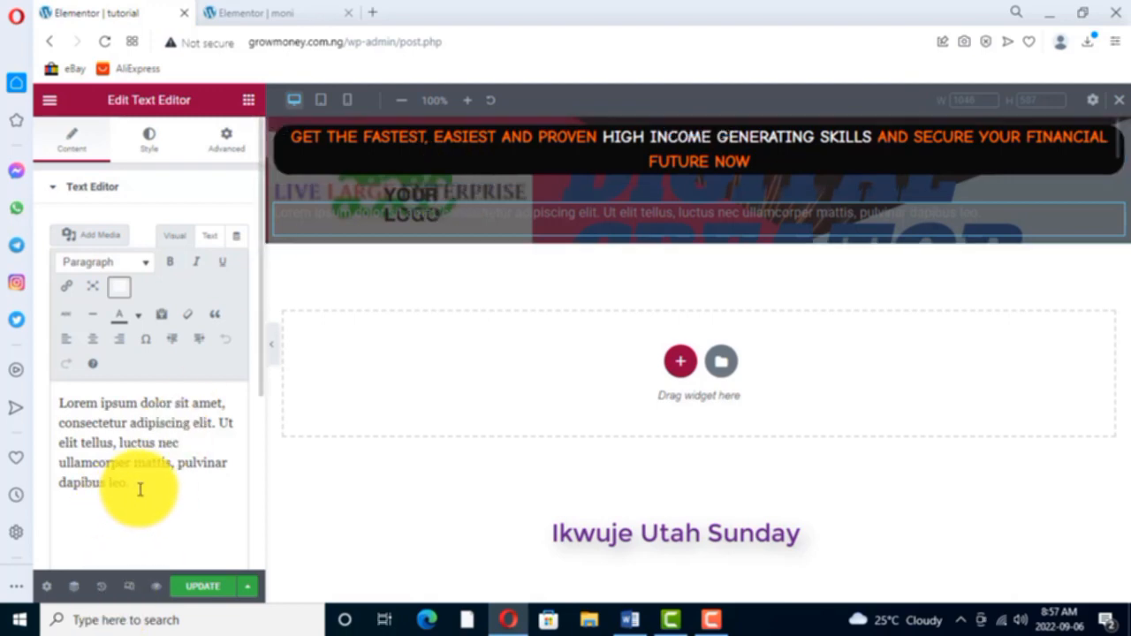
- Open the published moni page at growmoney.com.ng/moni in a new browser tab
left_click(279, 14)
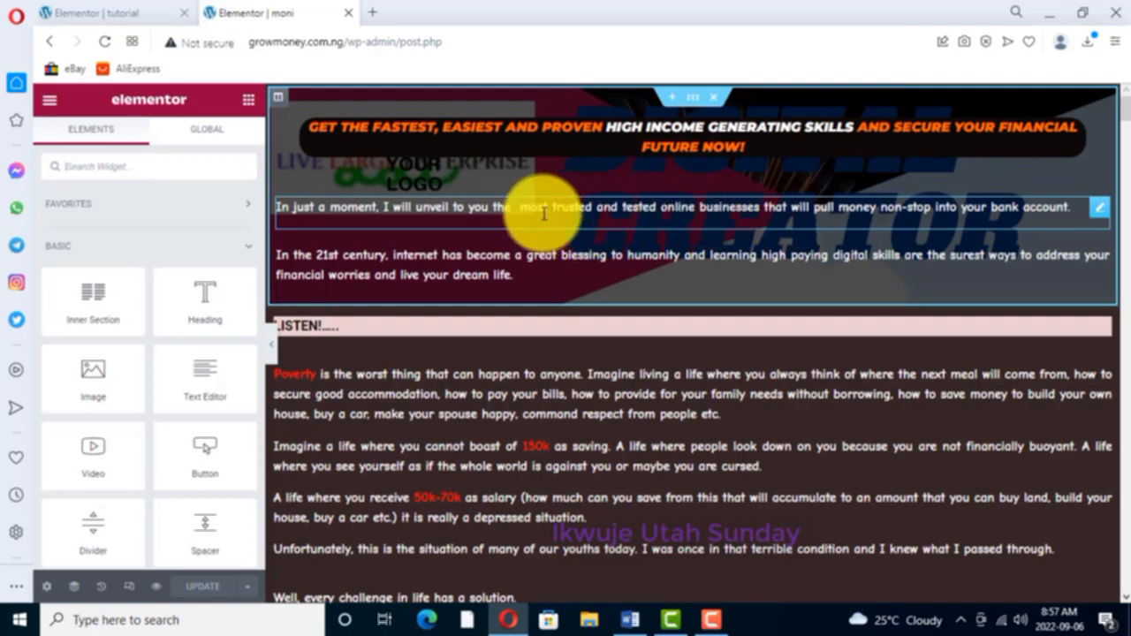
left_click(372, 14)
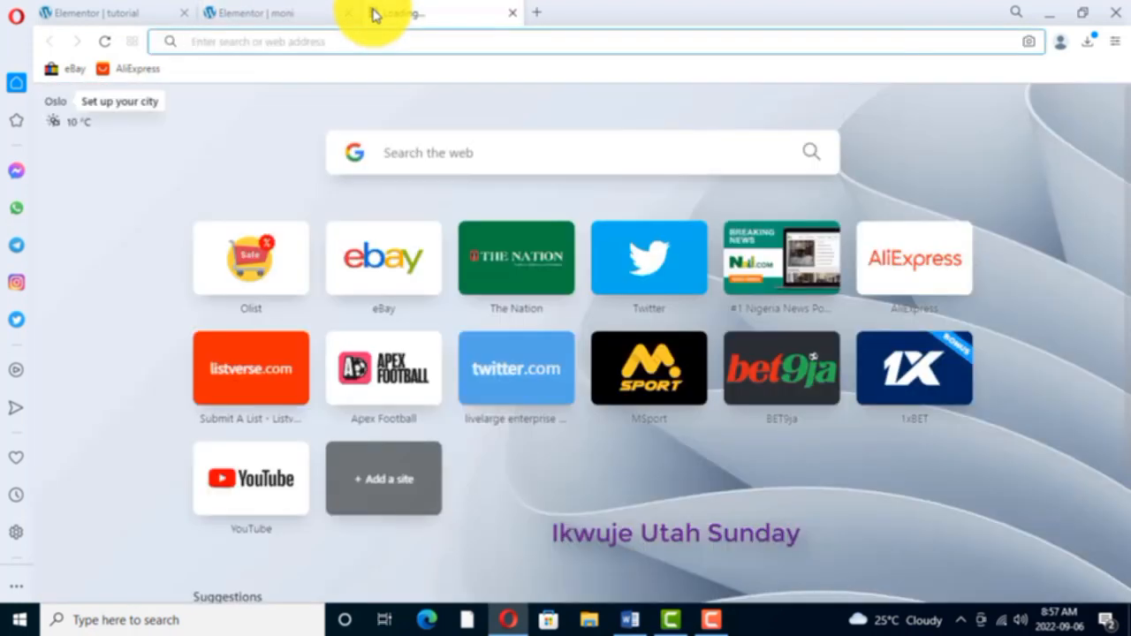
type("growmoney.com.ng/wp-admin")
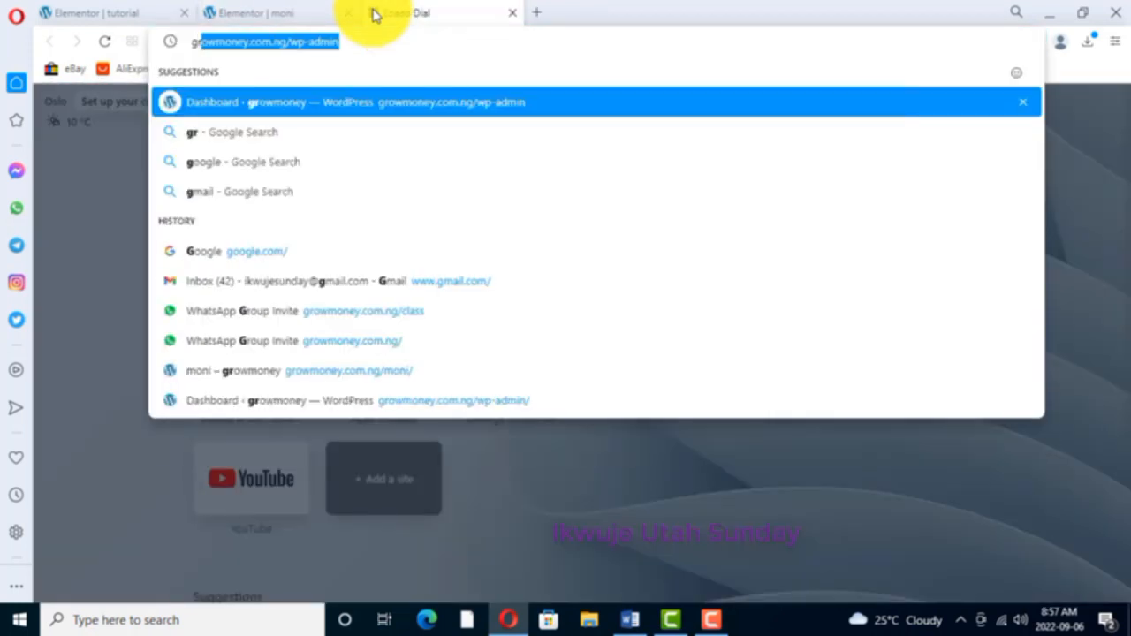
key("Right")
key("BackSpace")
key("BackSpace")
key("BackSpace")
key("BackSpace")
key("BackSpace")
key("BackSpace")
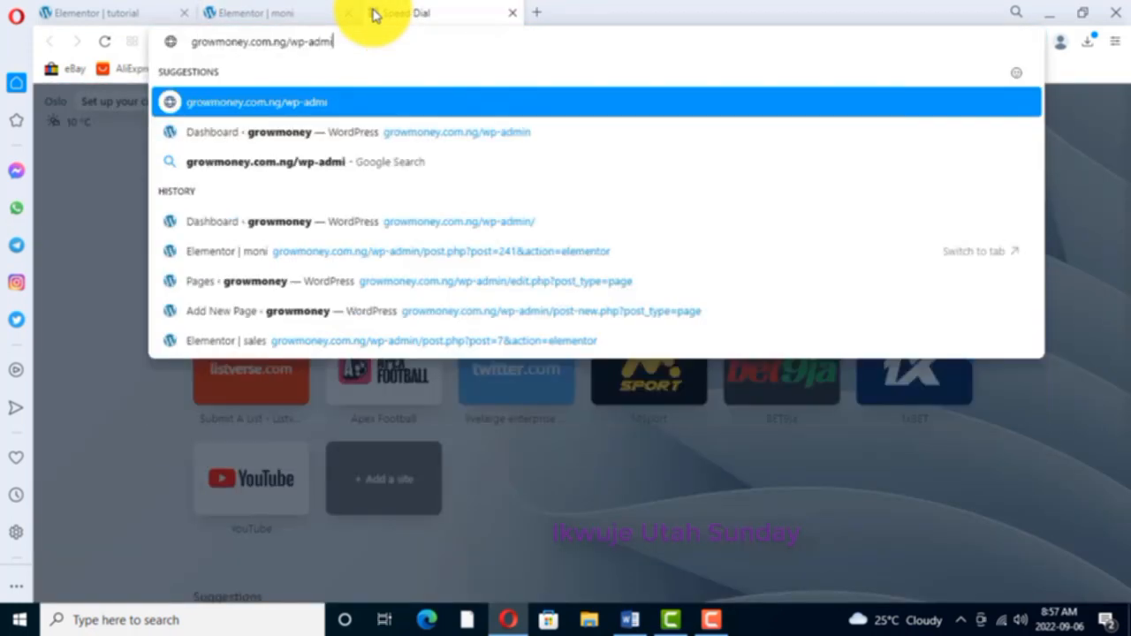
key("BackSpace")
key("BackSpace")
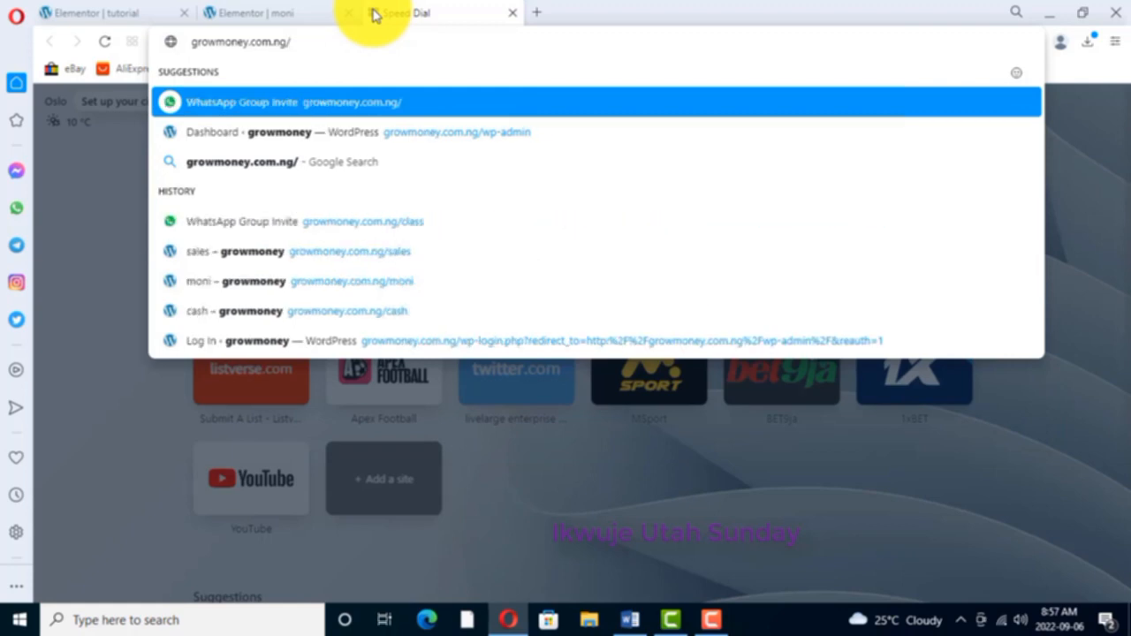
type("mon")
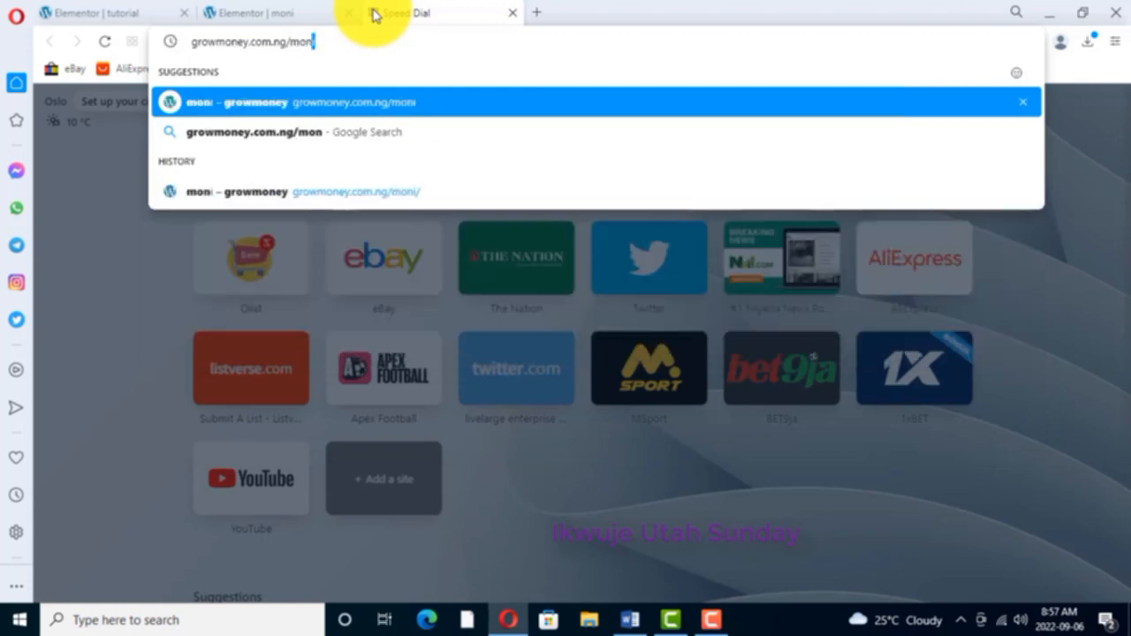
type("i")
key("Return")
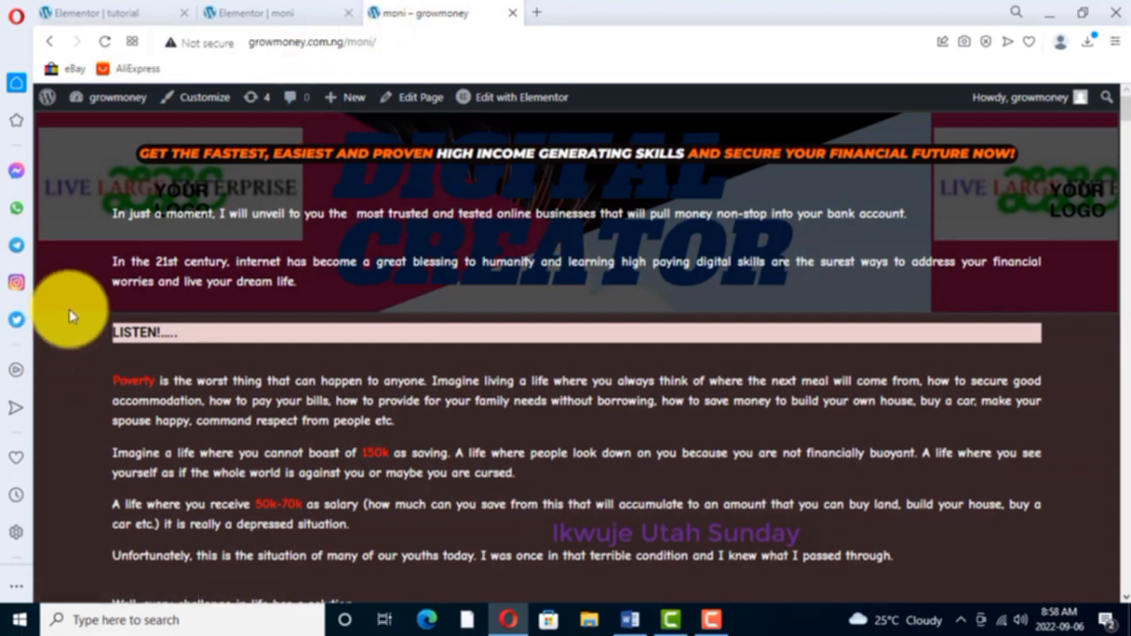
- Copy the sentence beginning "In just a moment" from the published moni page and switch to the camtasia key document in Word
left_click_drag(115, 213, 914, 227)
key("ctrl+c")
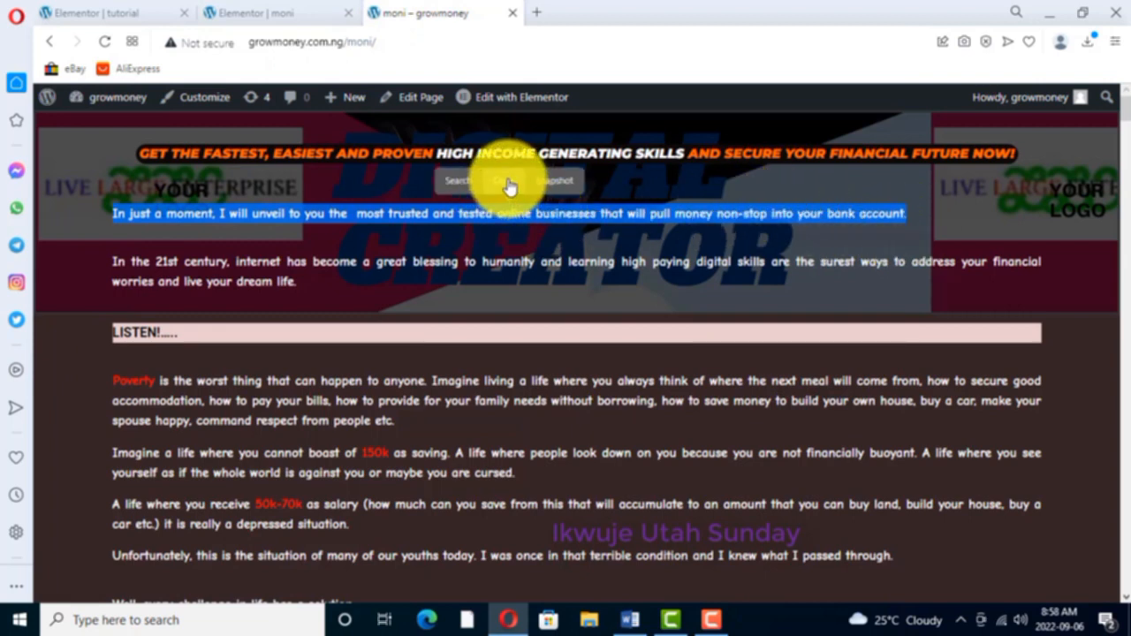
left_click(509, 183)
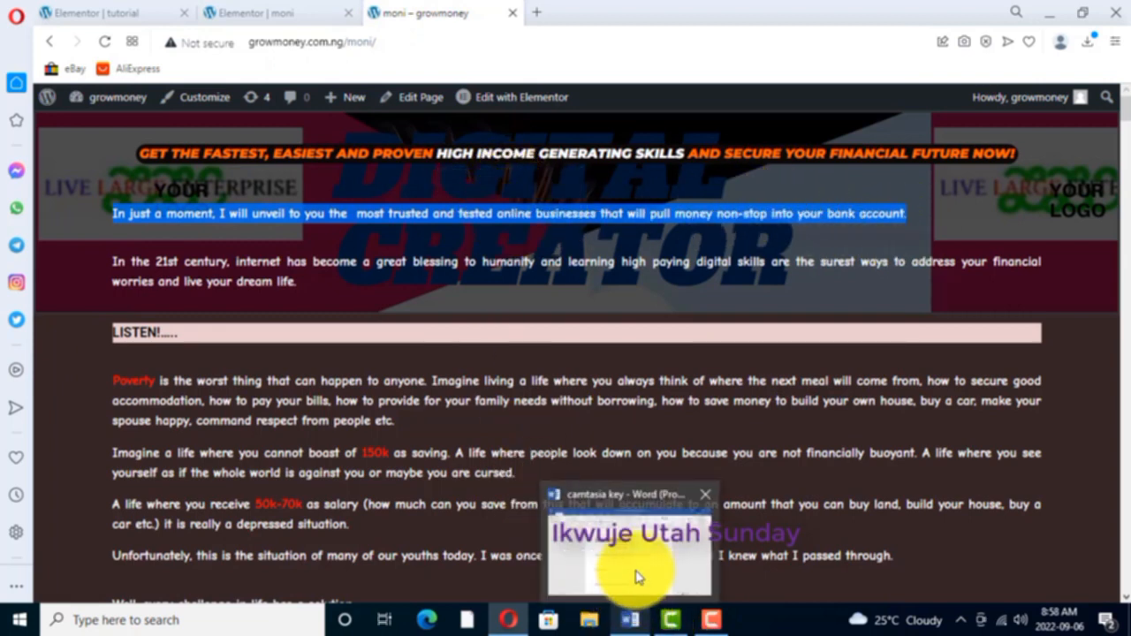
left_click(633, 561)
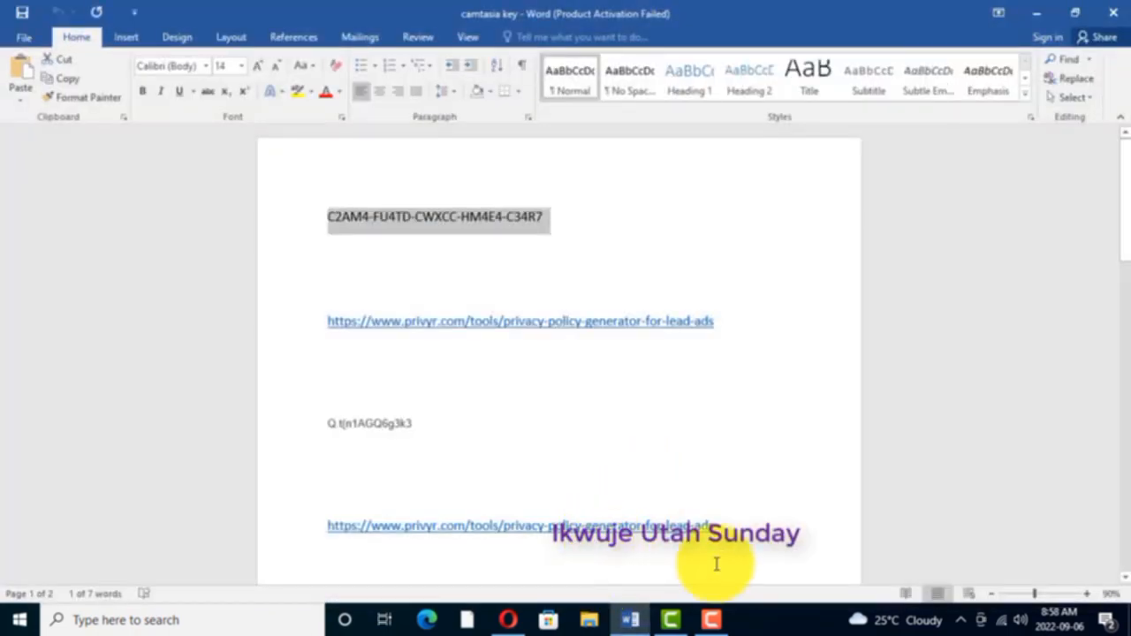
- Add blank lines after the second privacy-policy link and paste the copied sentence on the following page as text only
left_click(718, 527)
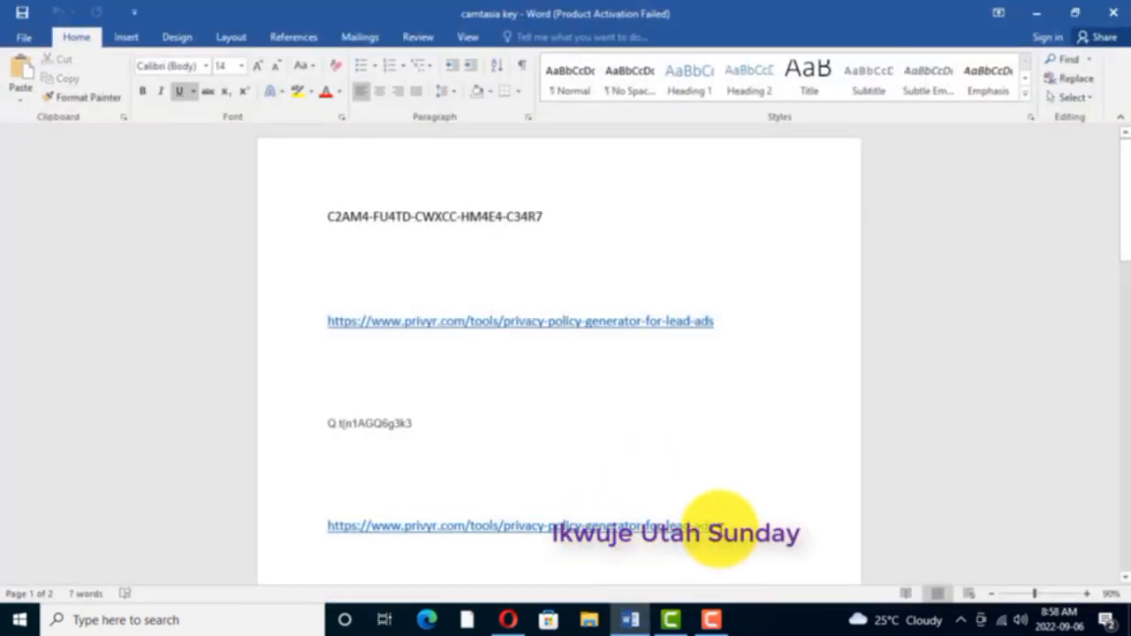
key("Return")
key("Return")
key("Return")
key("Return")
key("Return")
key("Return")
key("Return")
key("Return")
key("Return")
key("Return")
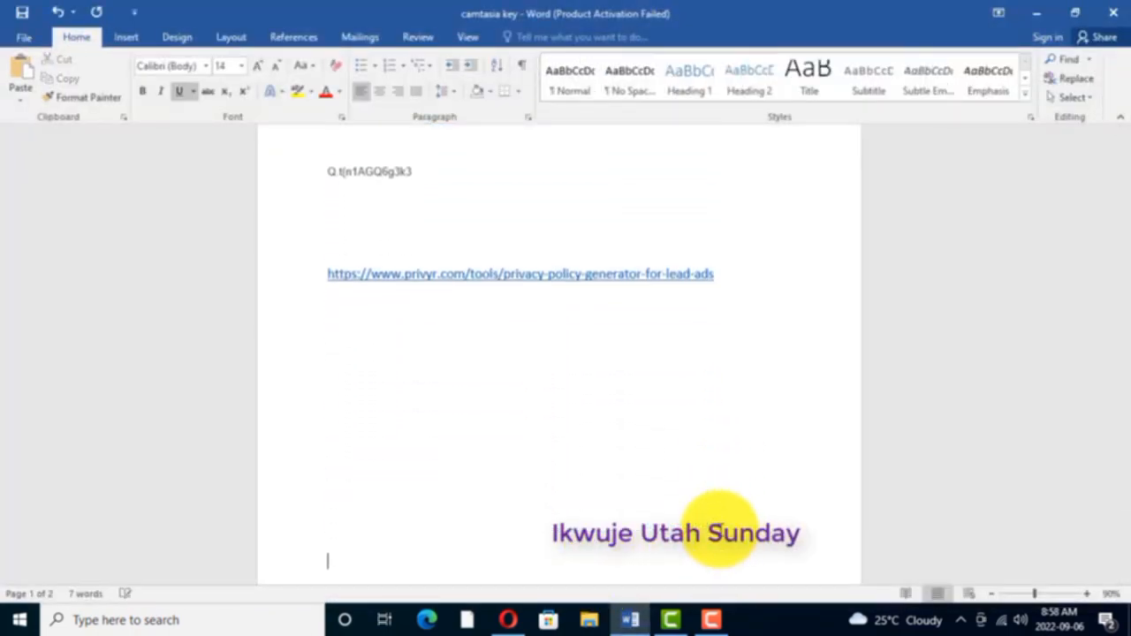
key("Return")
key("Return")
key("Return")
key("Return")
key("Return")
key("Return")
key("Return")
key("Return")
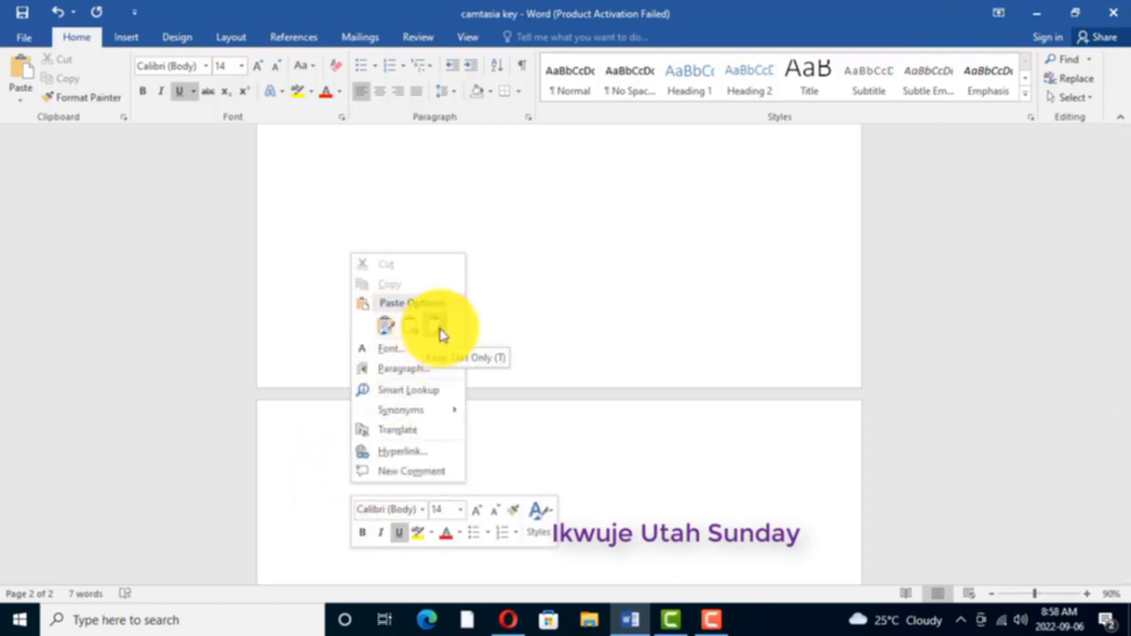
left_click(440, 334)
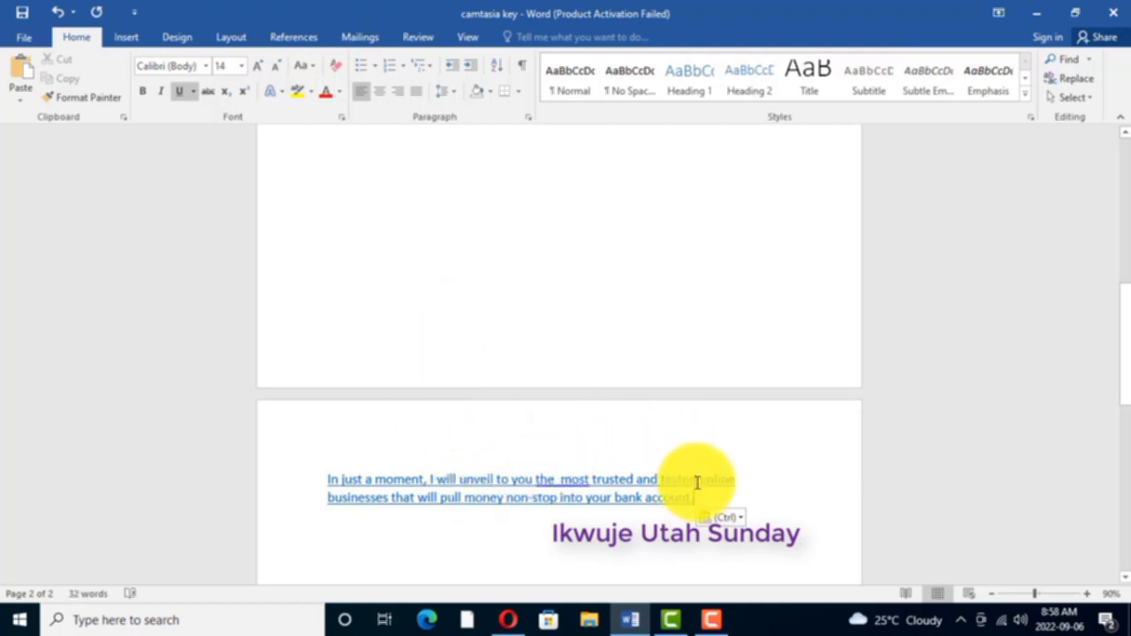
scroll(711, 466, "down", 1)
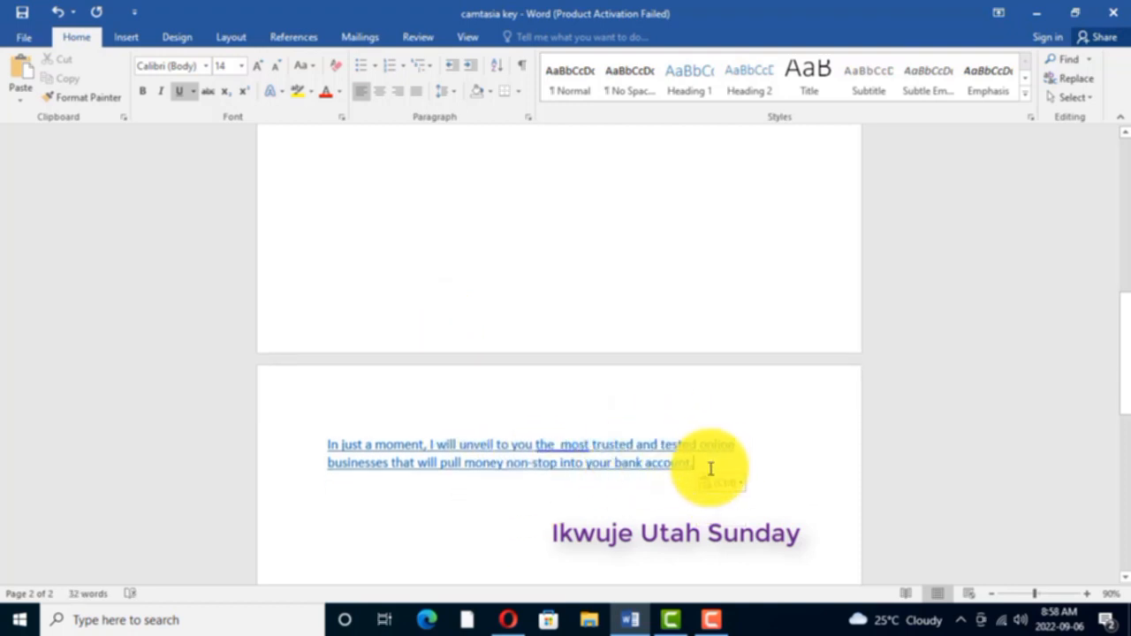
- Switch back to Opera and copy the paragraph beginning "In the 21st century", through "live your dream life", from the moni page
left_click(507, 619)
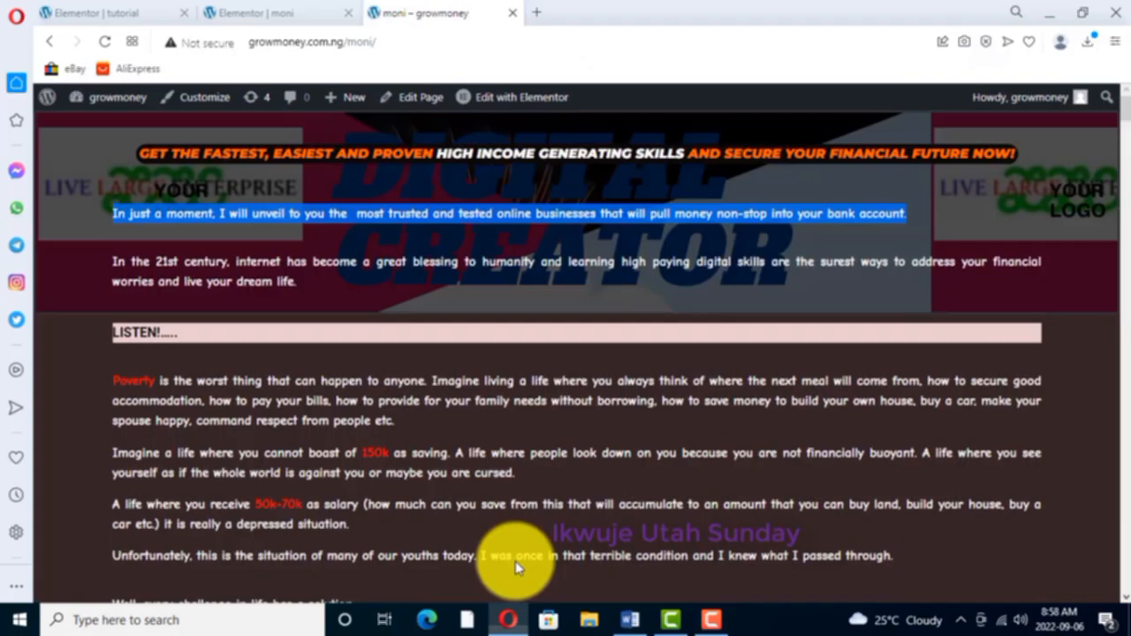
left_click(115, 266)
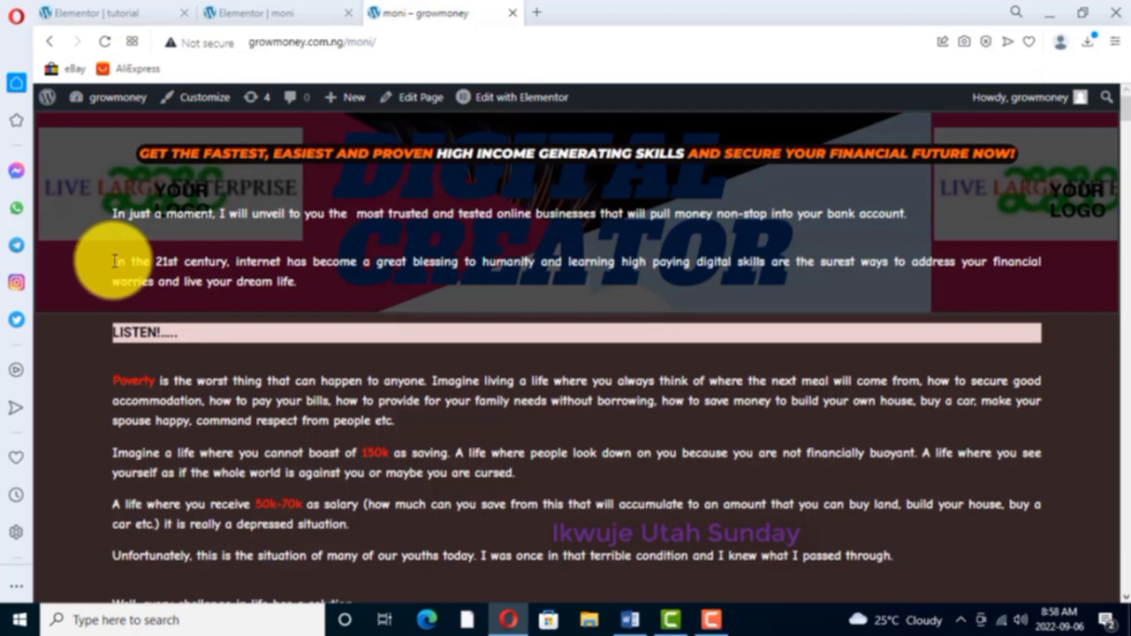
left_click_drag(115, 261, 295, 279)
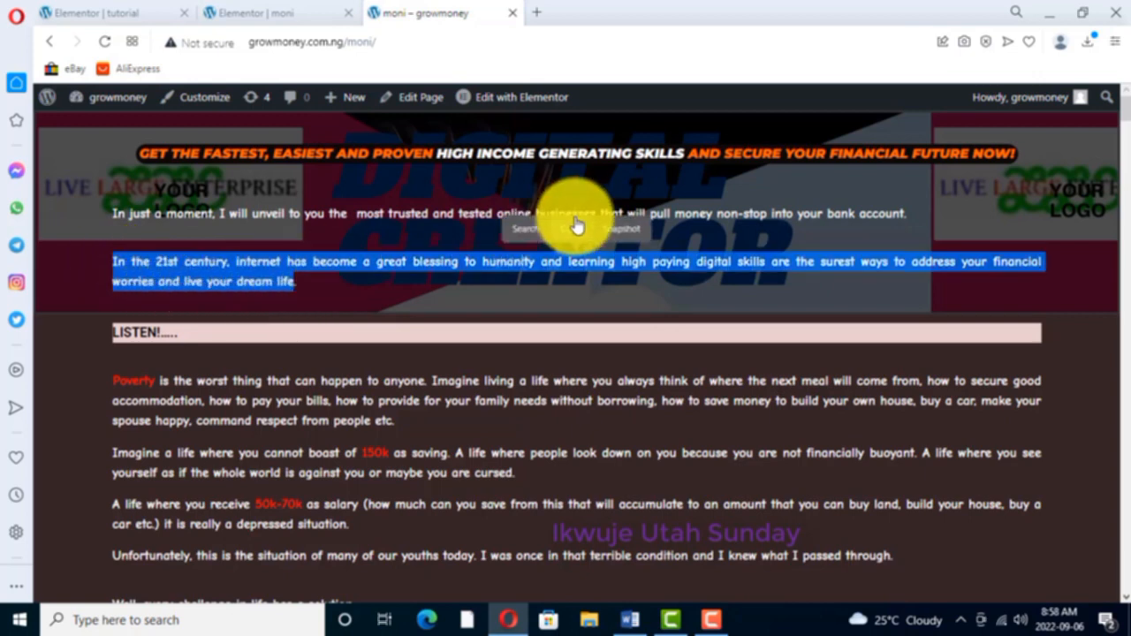
left_click(572, 228)
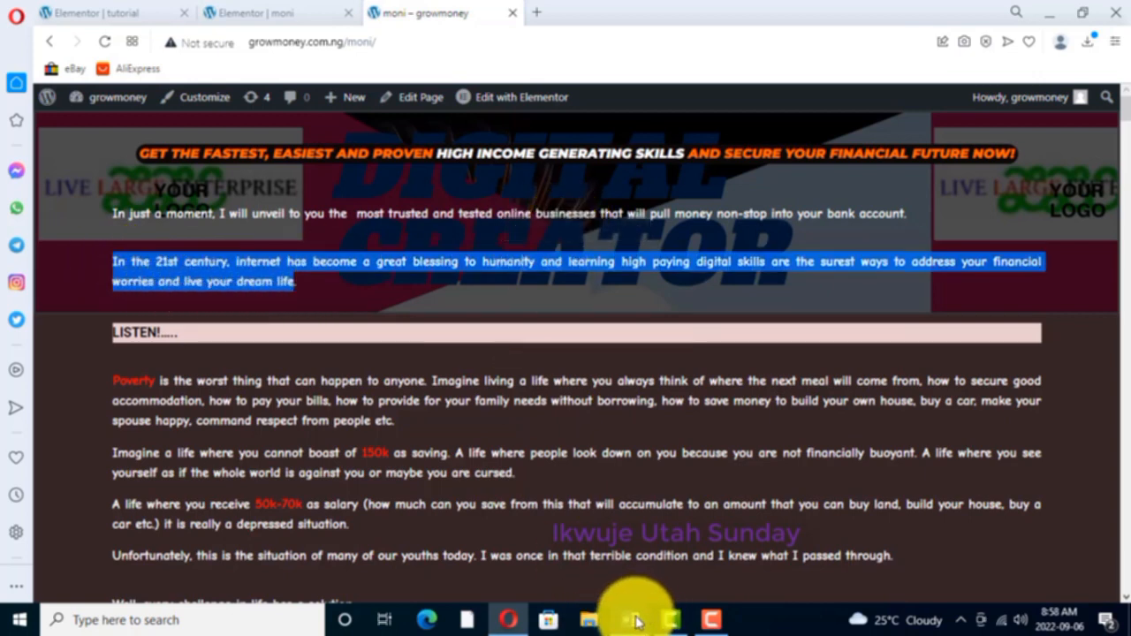
- Return to the Word document and paste the copied paragraph as text only below the "In just a moment" sentence
mouse_move(634, 620)
left_click(619, 574)
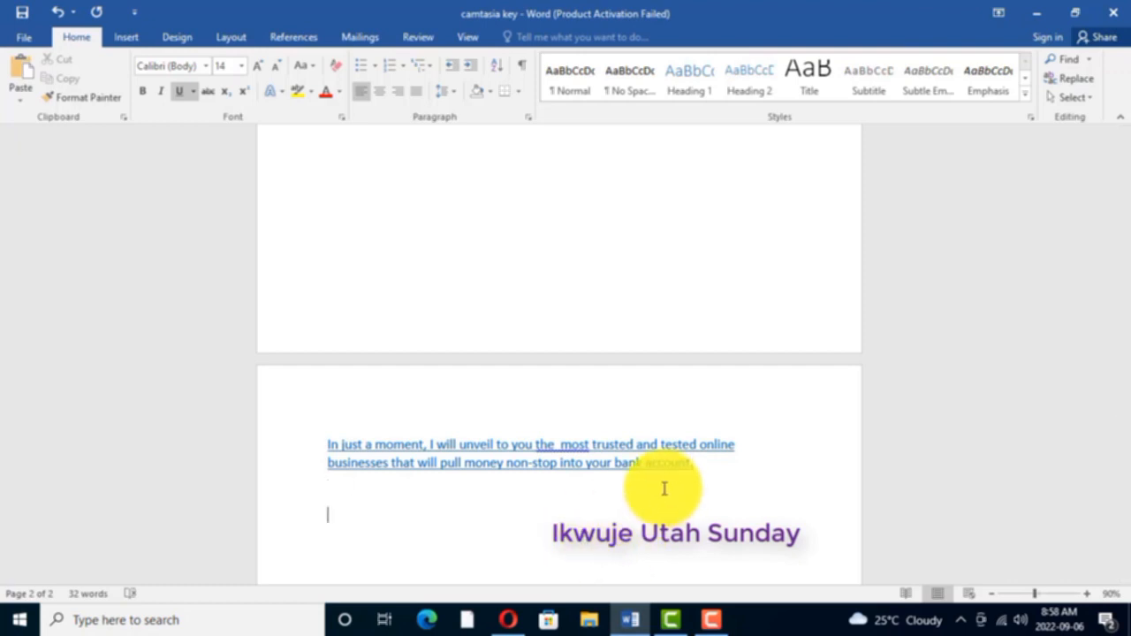
right_click(334, 518)
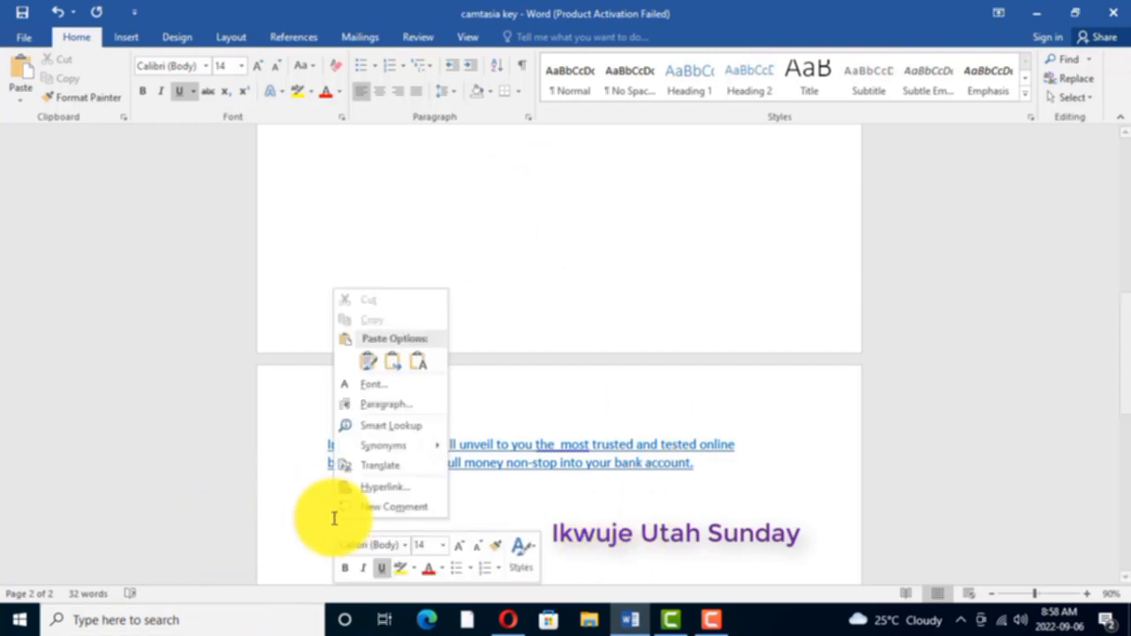
left_click(419, 361)
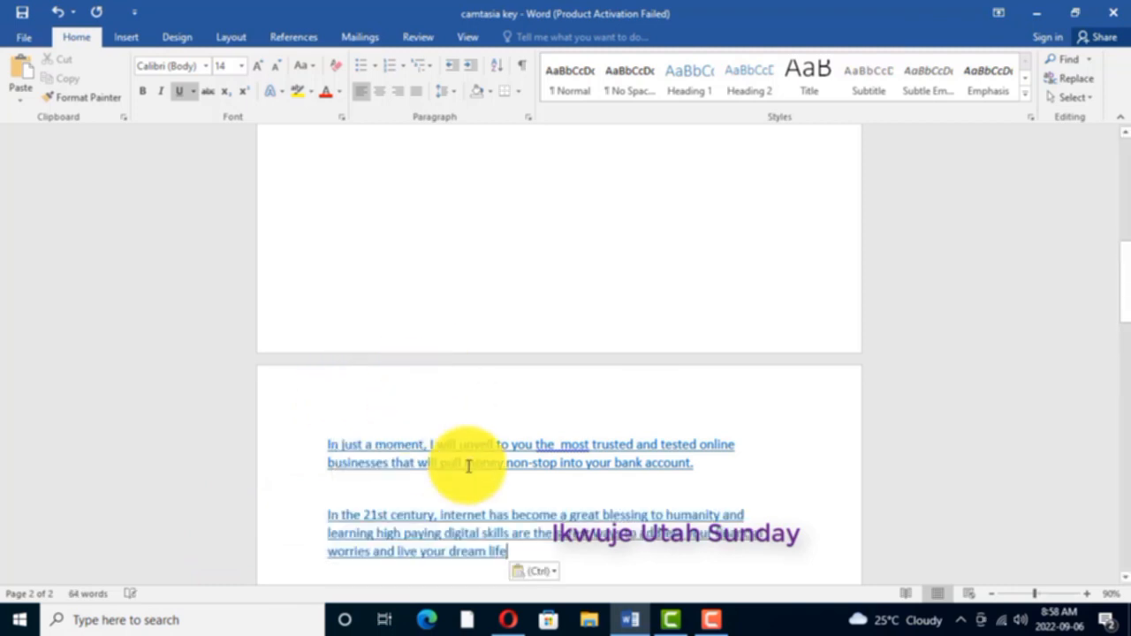
scroll(505, 479, "down", 1)
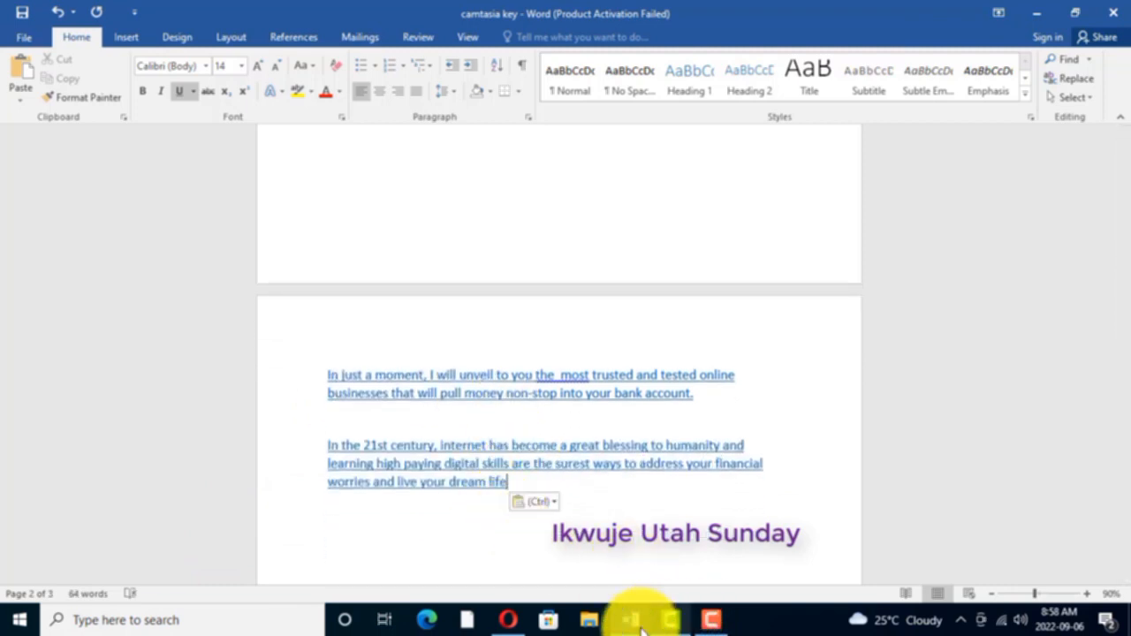
mouse_move(510, 619)
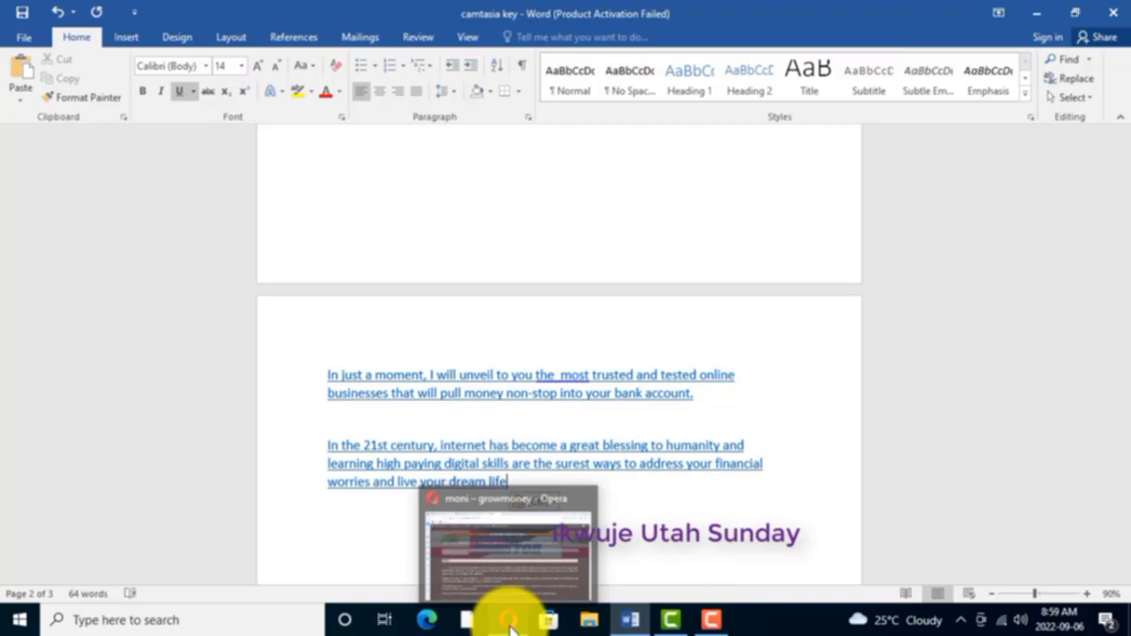
- Switch to Opera and copy the moni page text from "Poverty is the worst thing" through "poverty and its miseries"
left_click(518, 575)
scroll(386, 361, "down", 2)
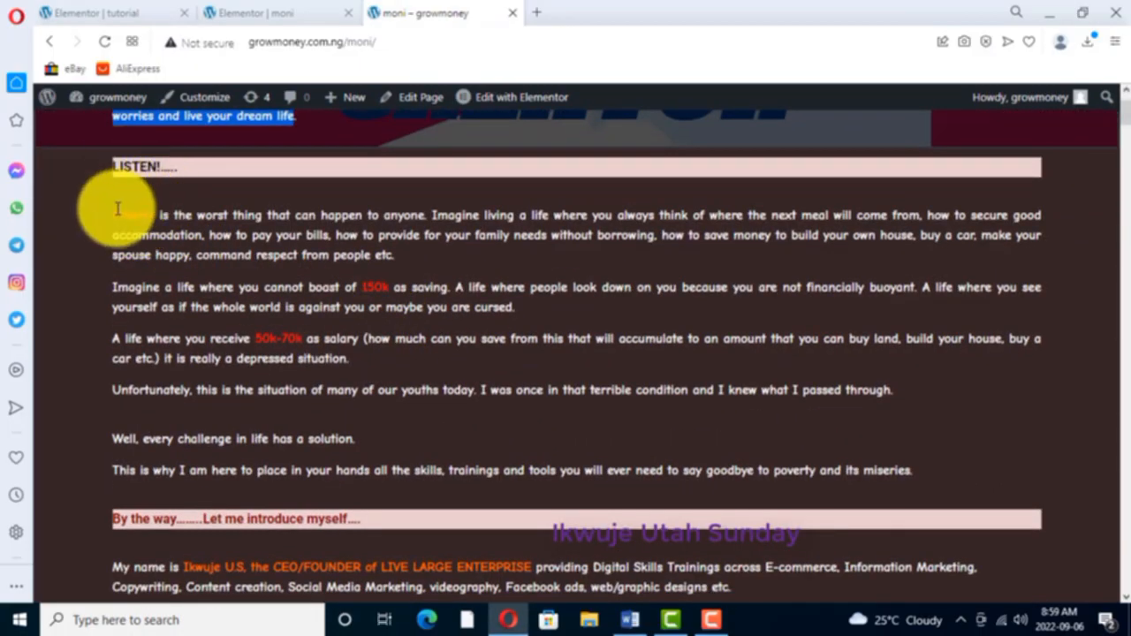
left_click_drag(112, 219, 215, 344)
left_click_drag(252, 422, 917, 473)
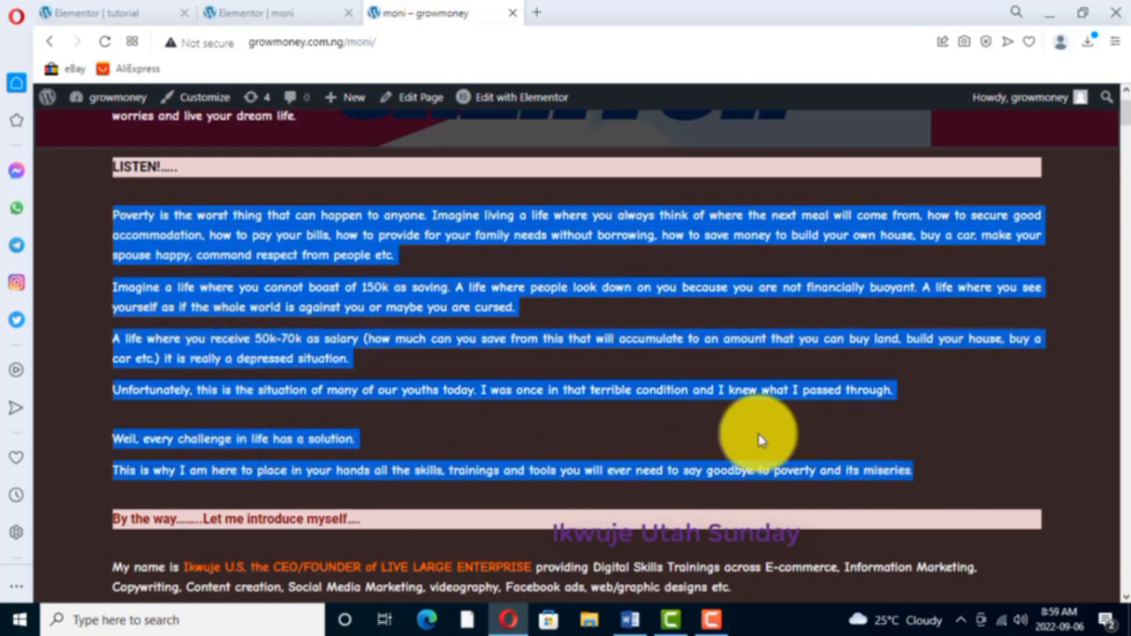
left_click(570, 186)
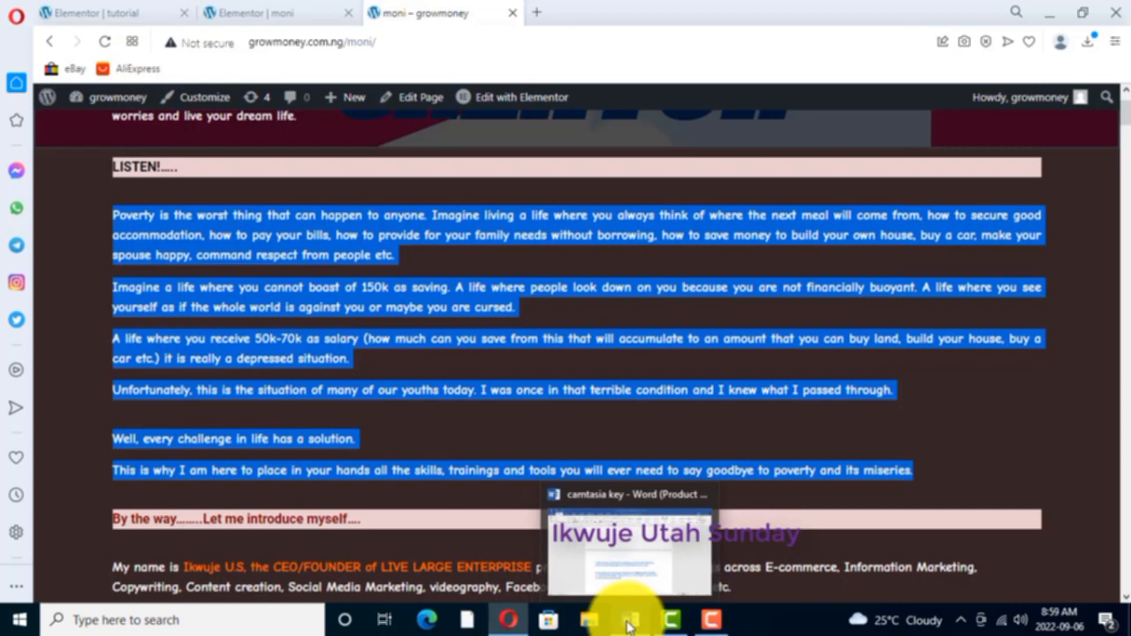
- Return to the Word document and paste the copied paragraphs as text only below the "In the 21st century" paragraph
left_click(622, 569)
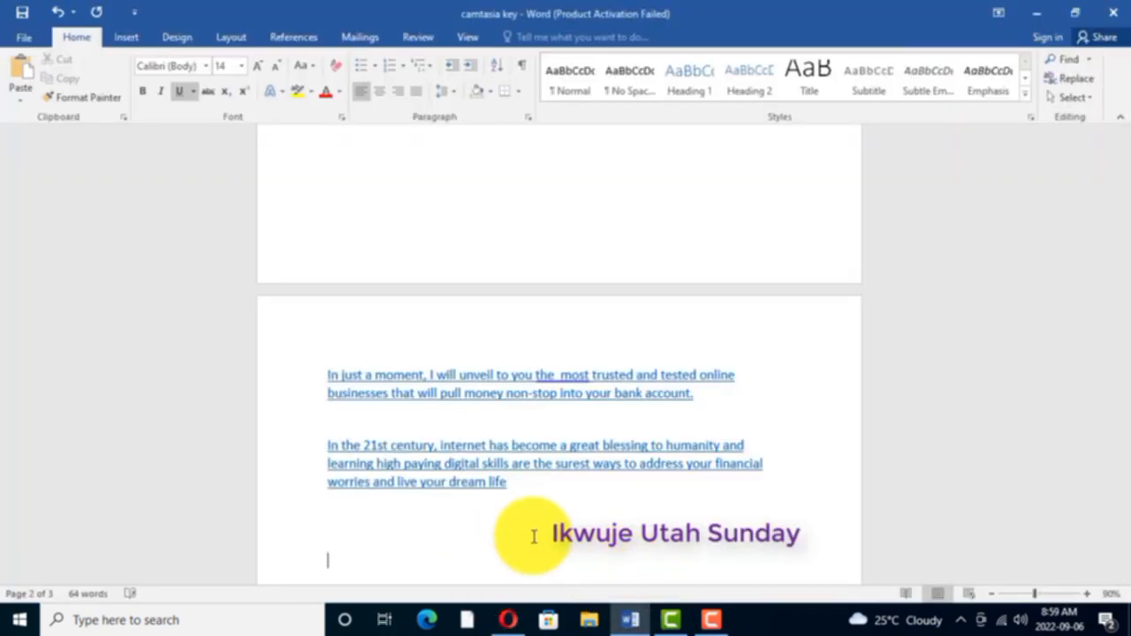
right_click(337, 544)
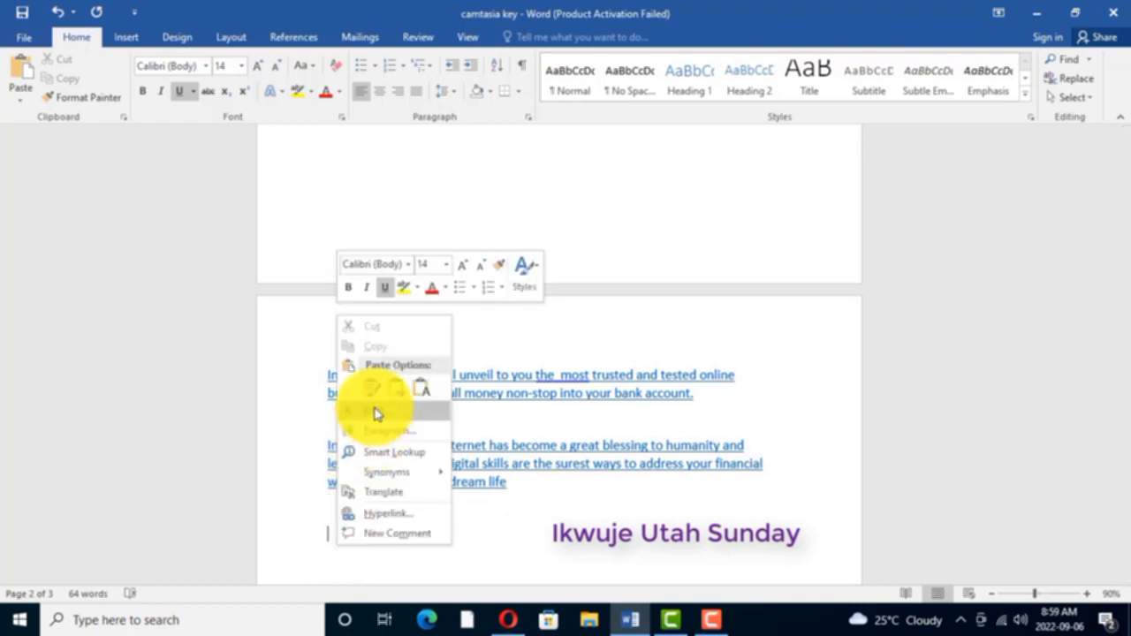
left_click(422, 392)
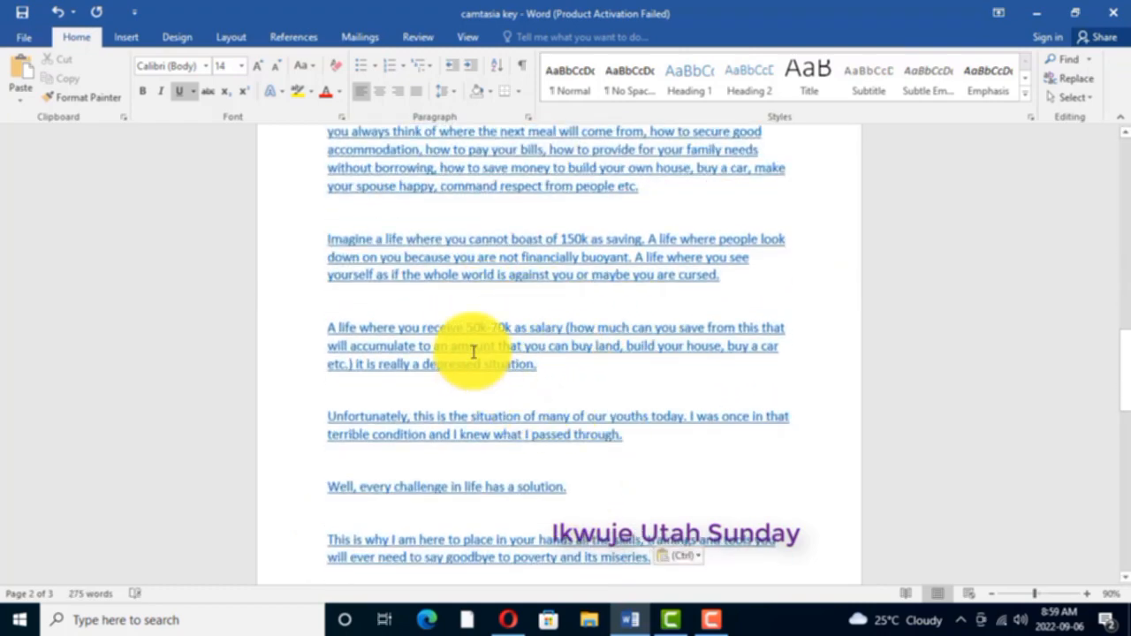
- Remove the underline from all the pasted text, from "In just a moment" through "poverty and its miseries"
scroll(476, 329, "up", 5)
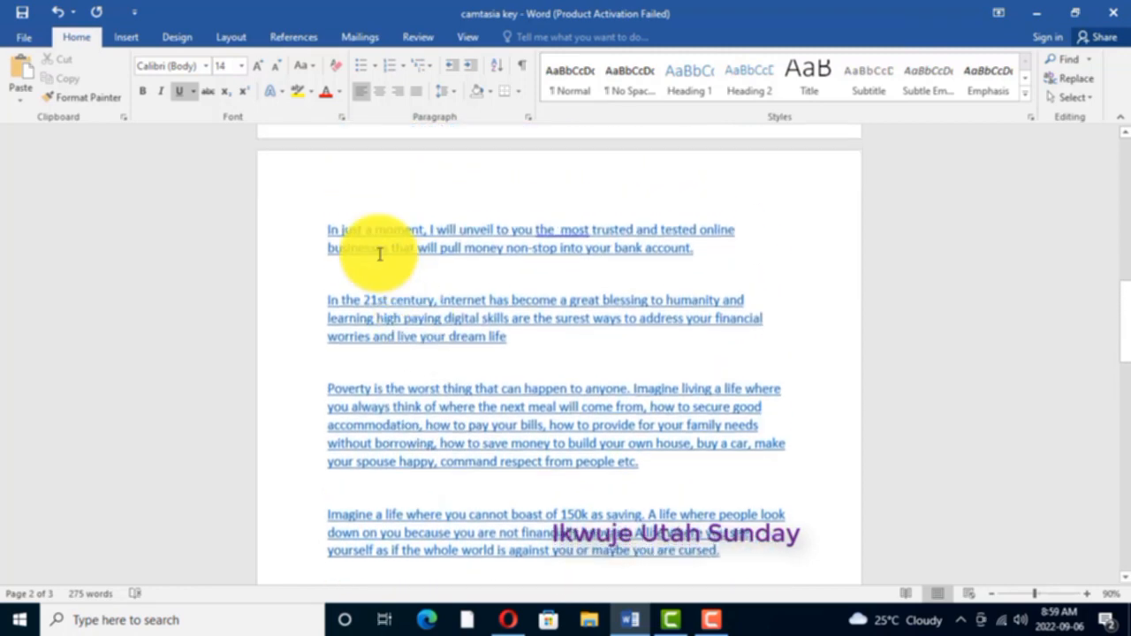
left_click_drag(336, 235, 664, 466)
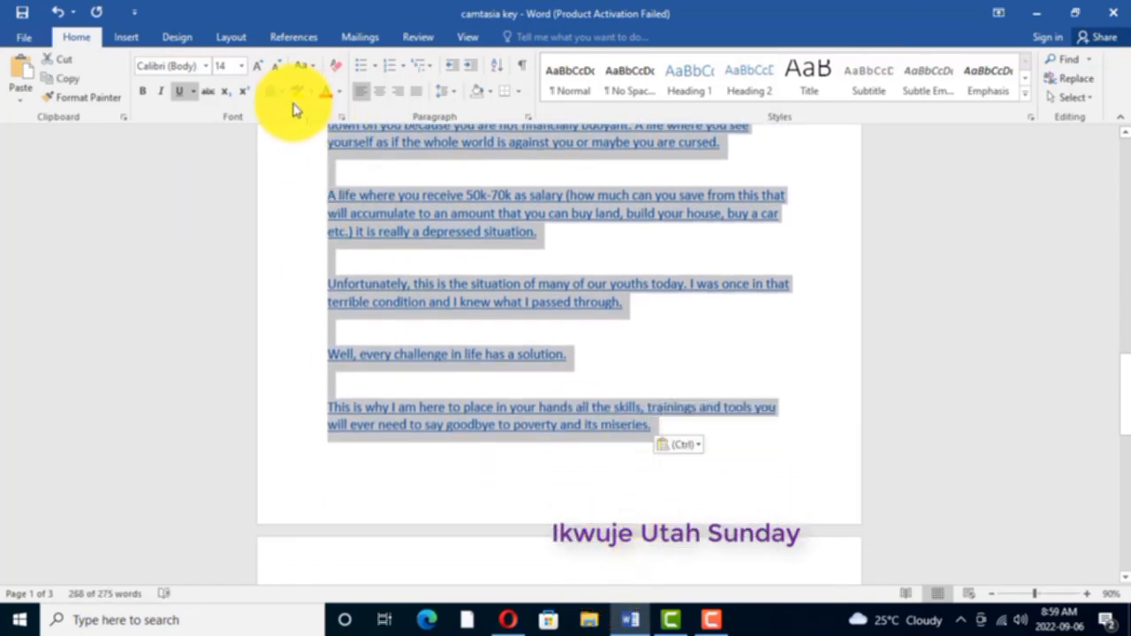
left_click(180, 94)
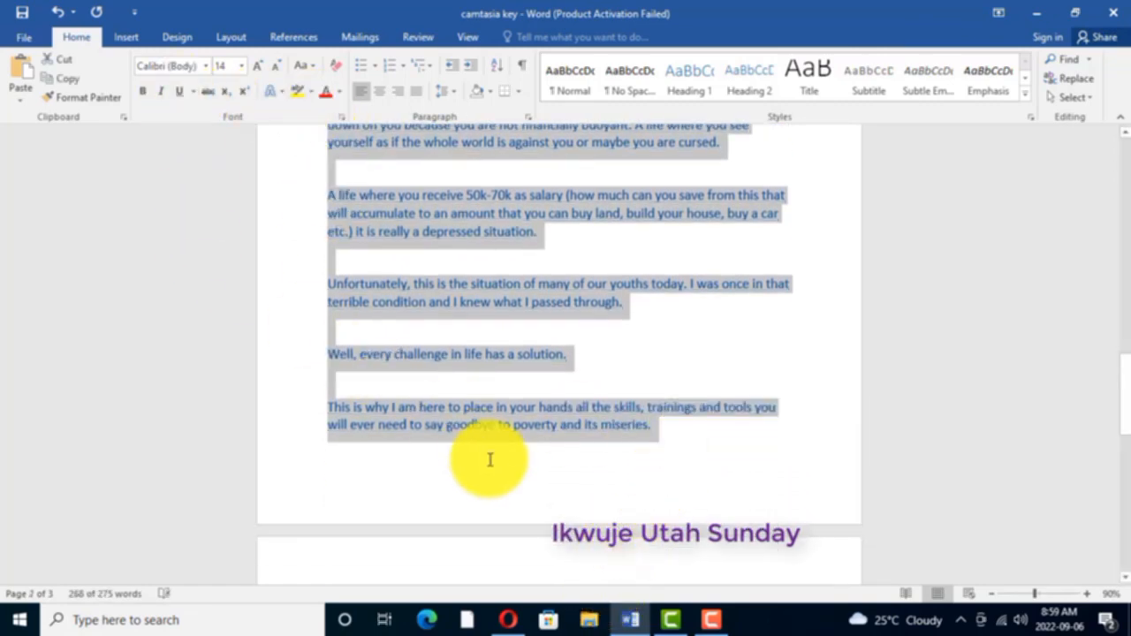
left_click(437, 496)
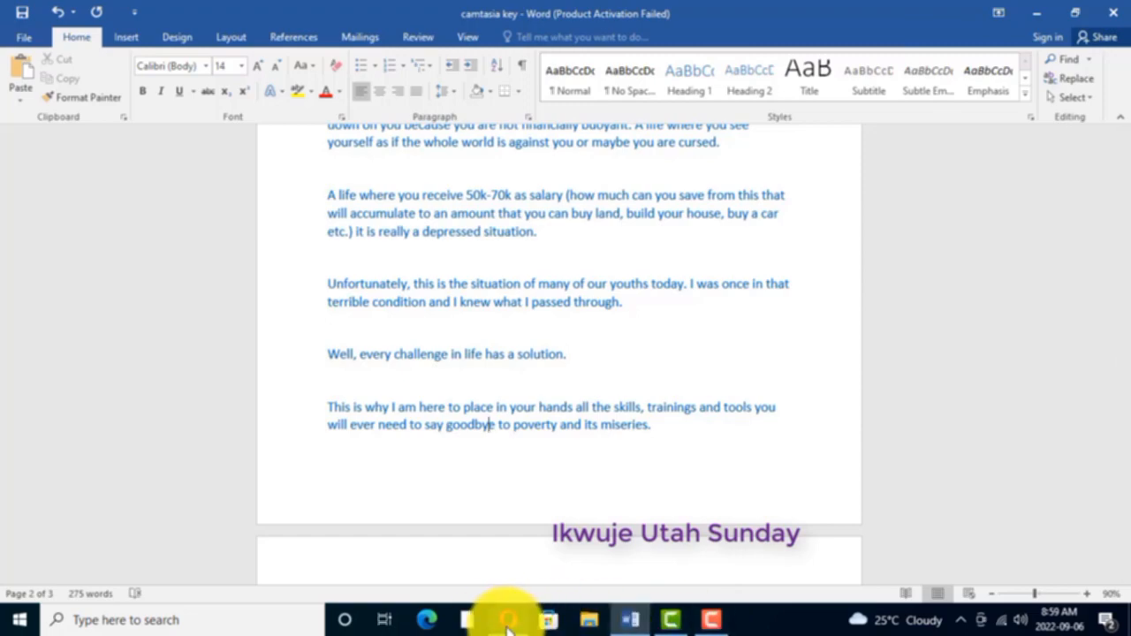
- Switch back to Opera and select the whole lorem ipsum placeholder in the tutorial page's text widget
mouse_move(508, 621)
left_click(518, 583)
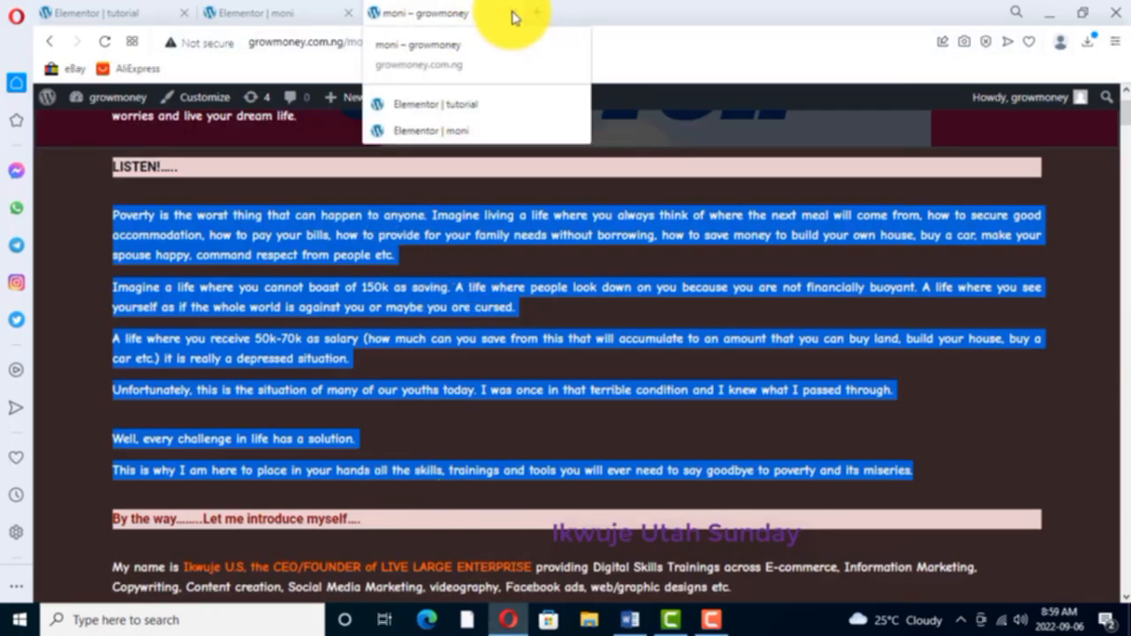
left_click(253, 12)
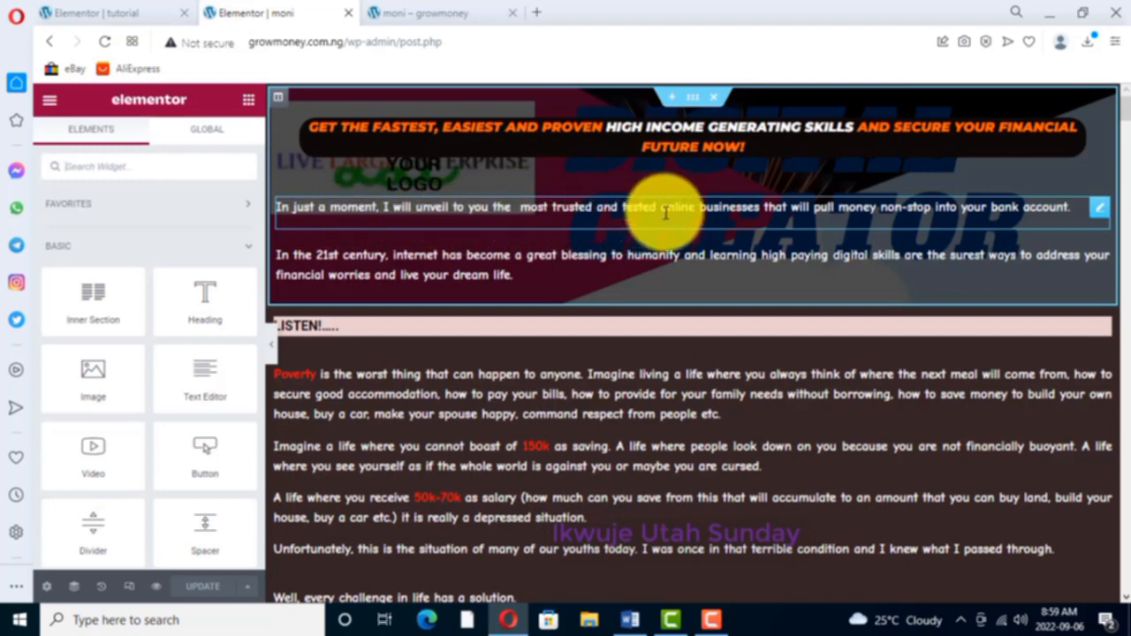
left_click(111, 14)
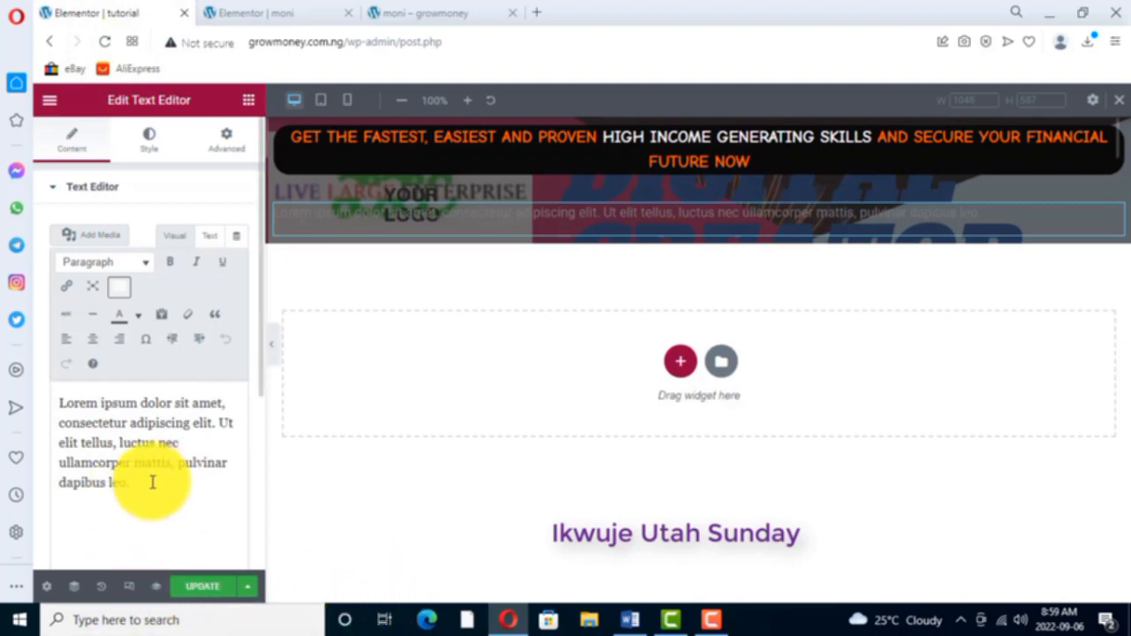
left_click_drag(130, 486, 61, 410)
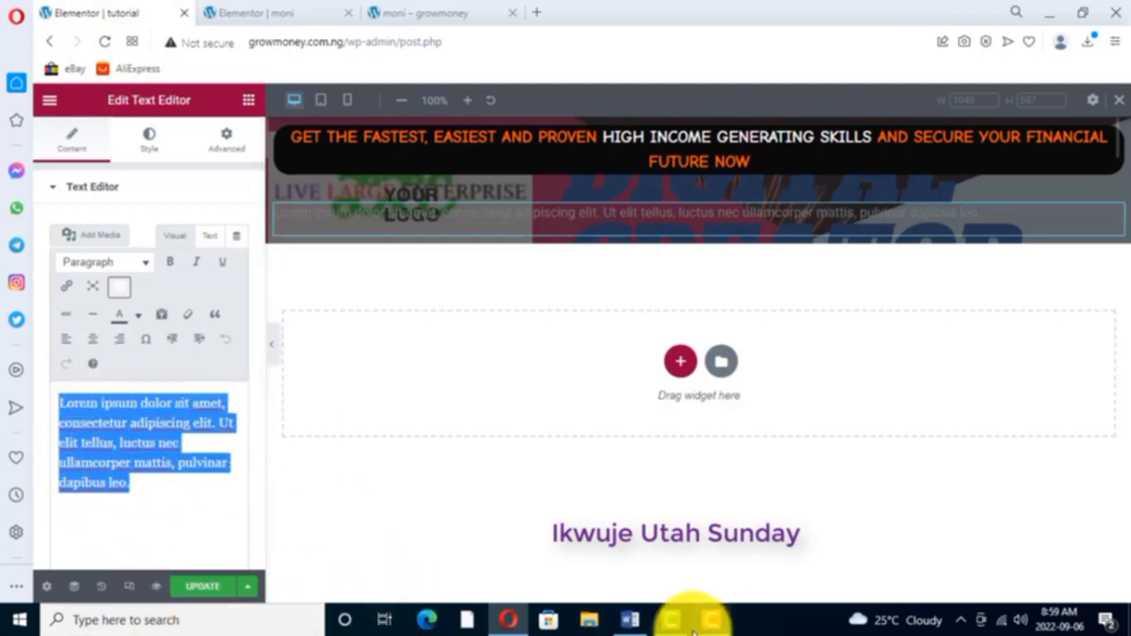
- Switch to the Word document and copy the sentence beginning "In just a moment", through "your bank account"
left_click(630, 619)
scroll(530, 378, "up", 8)
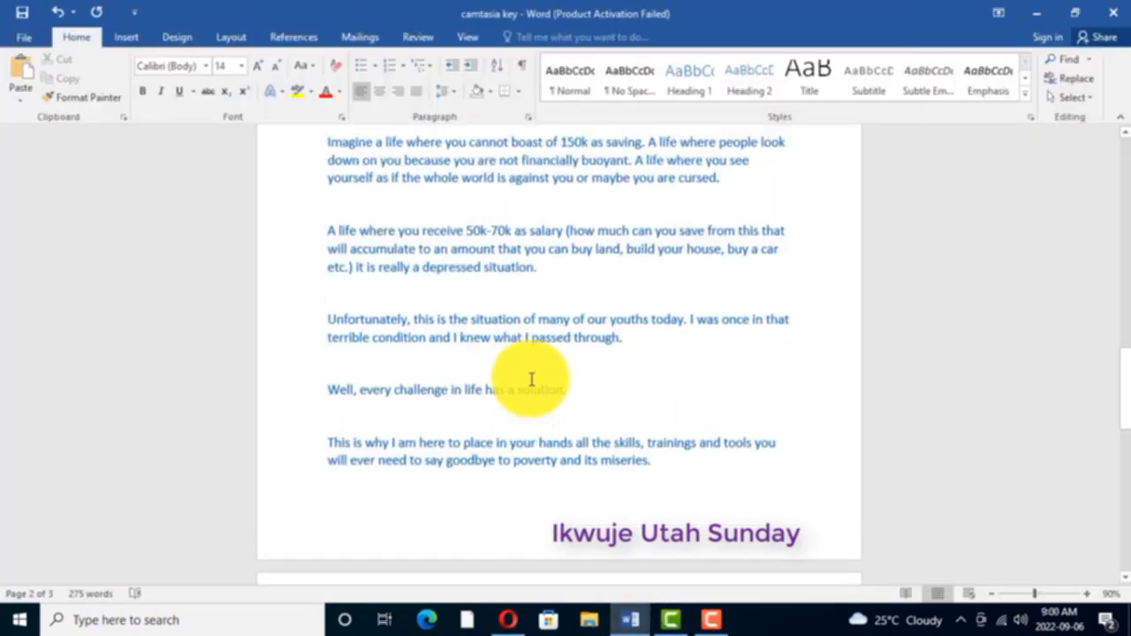
scroll(531, 380, "up", 1)
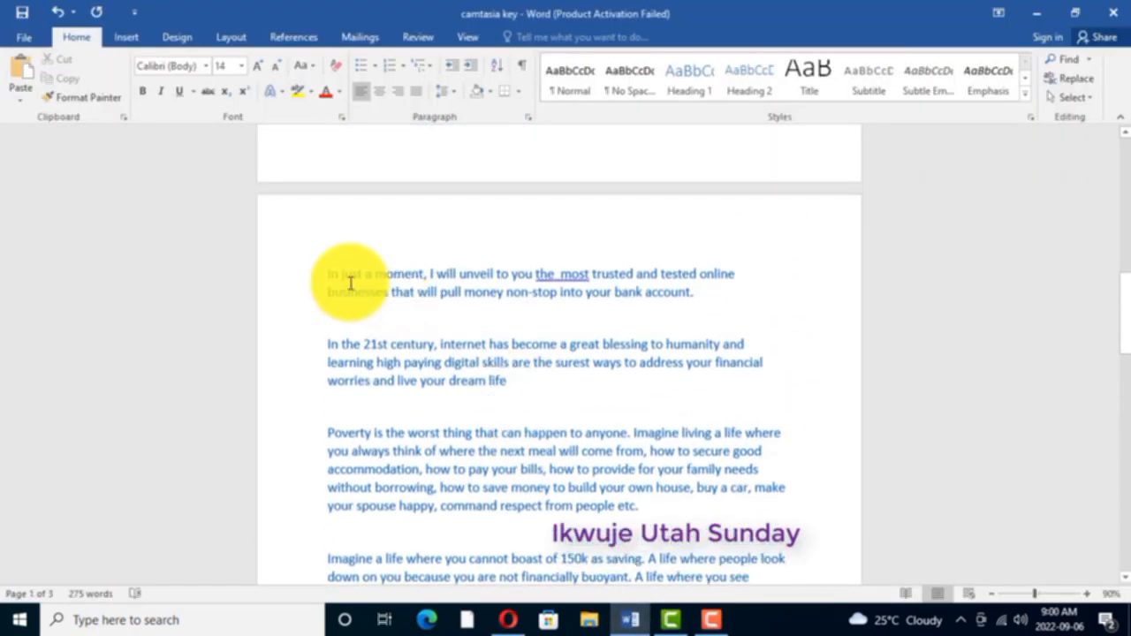
left_click_drag(323, 273, 703, 291)
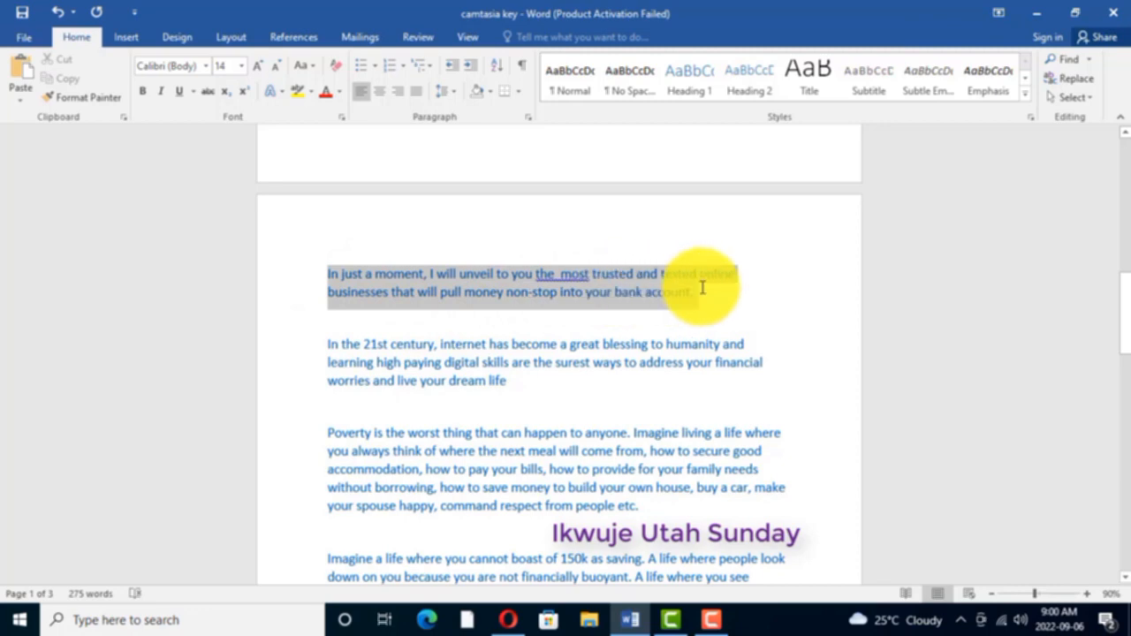
right_click(590, 285)
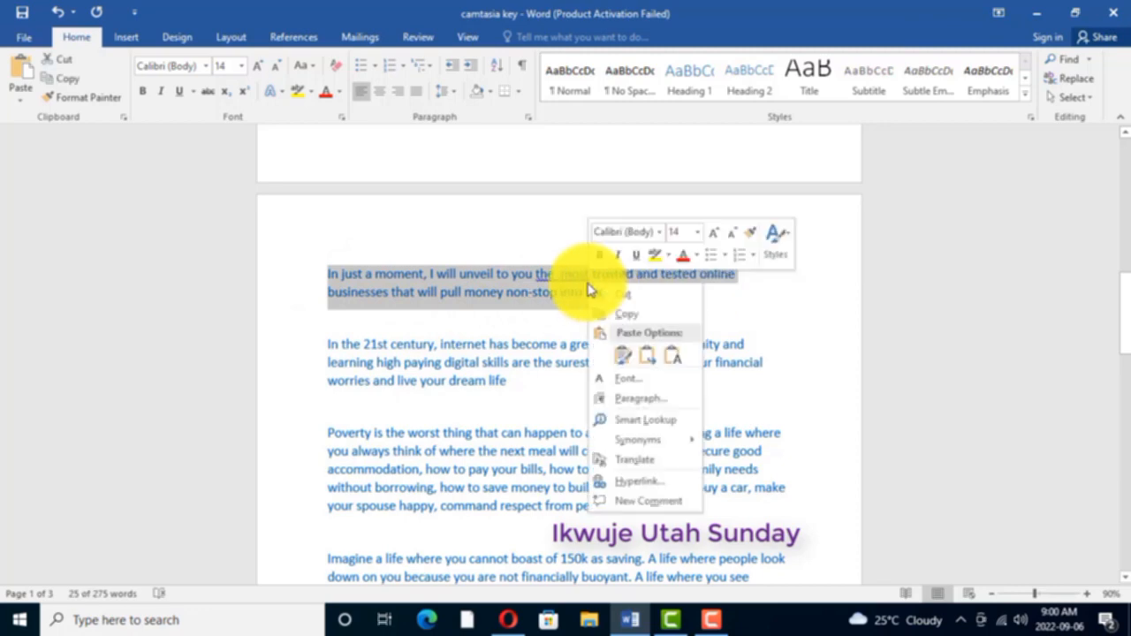
left_click(629, 316)
- Return to the tutorial page in Opera and replace the text widget's selected placeholder with the copied sentence
mouse_move(511, 621)
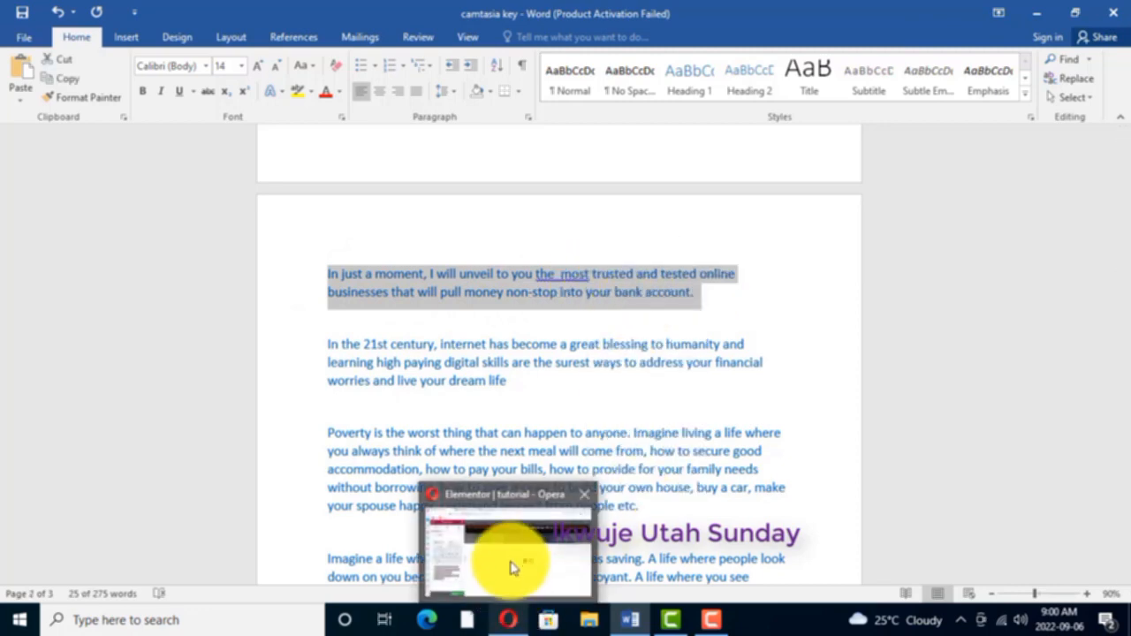
left_click(516, 566)
right_click(80, 421)
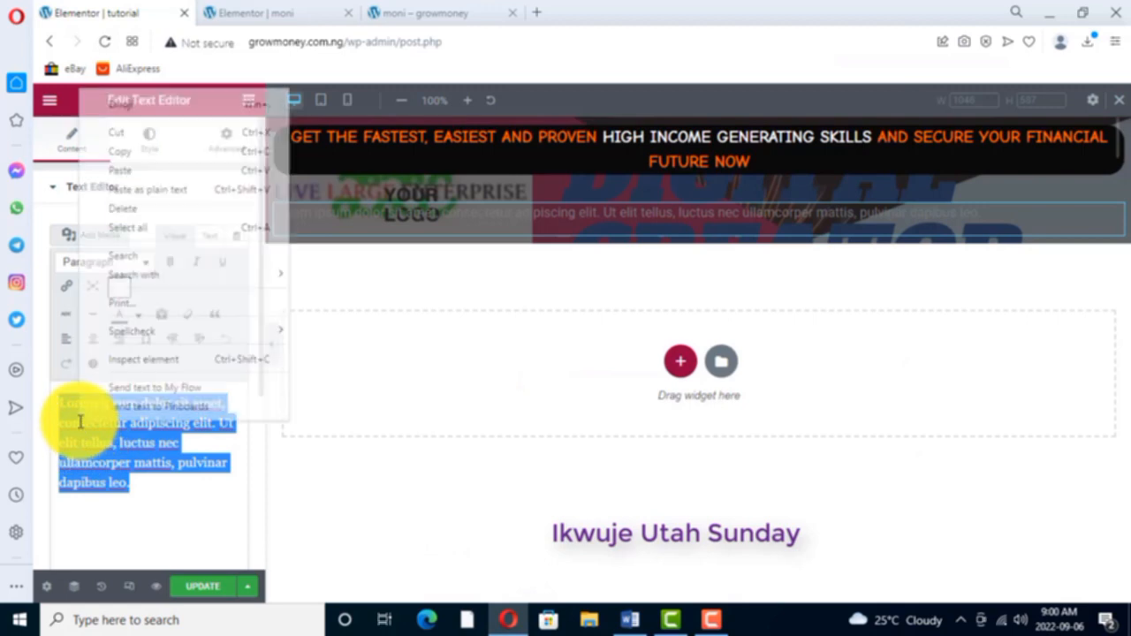
left_click(125, 170)
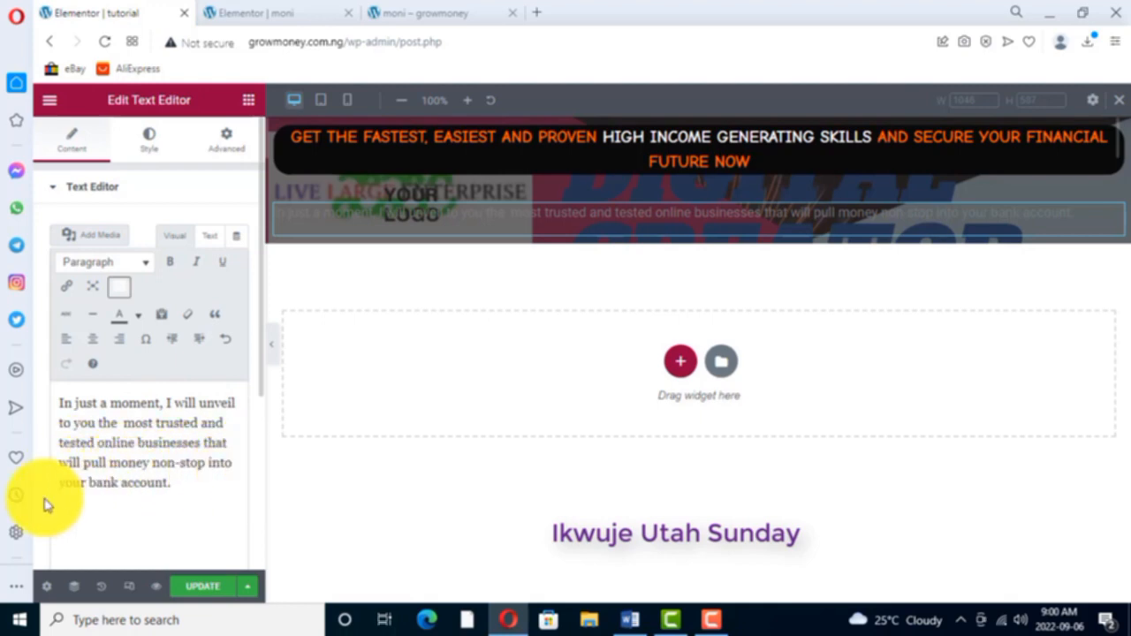
- Check the header copy on the moni page in Elementor and make the tutorial page's "In just a moment" sentence bold
left_click(287, 14)
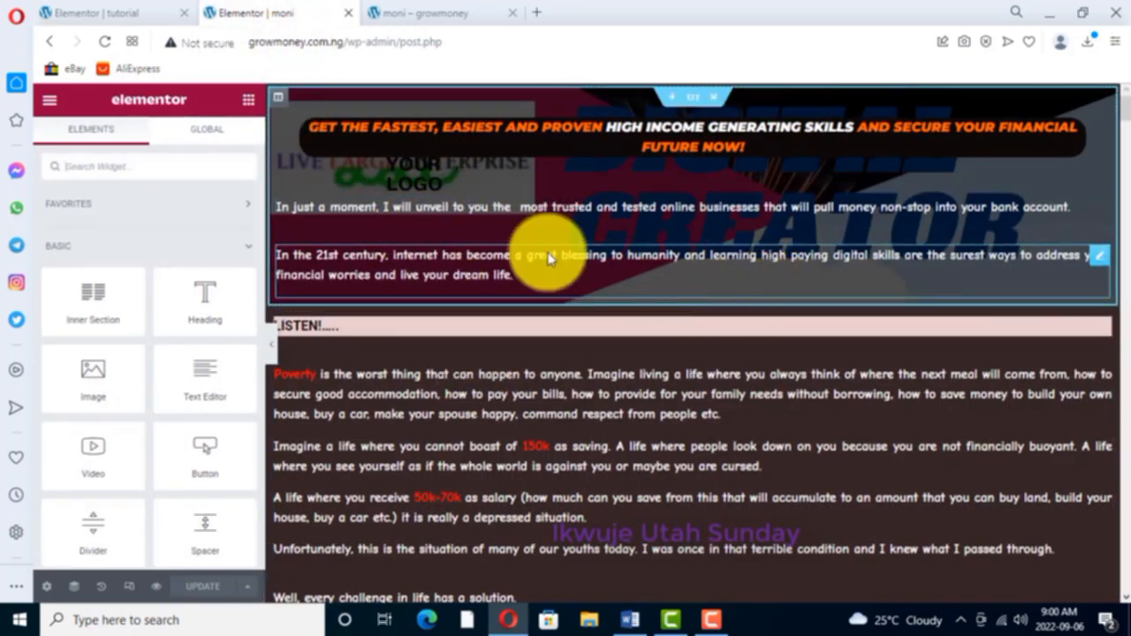
left_click(81, 12)
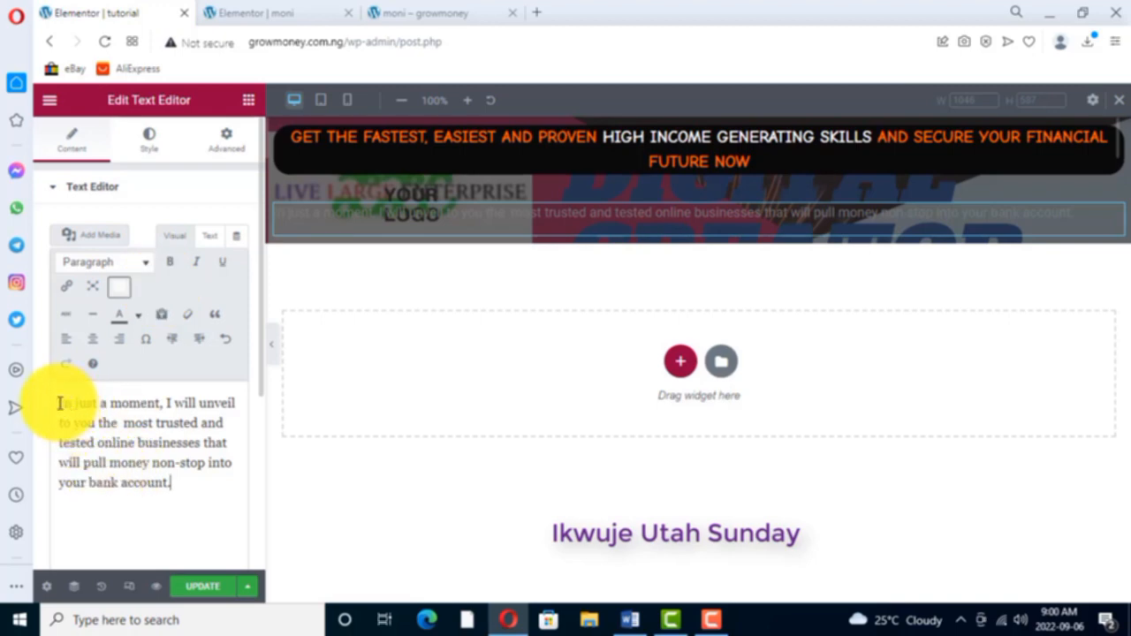
left_click_drag(78, 411, 169, 460)
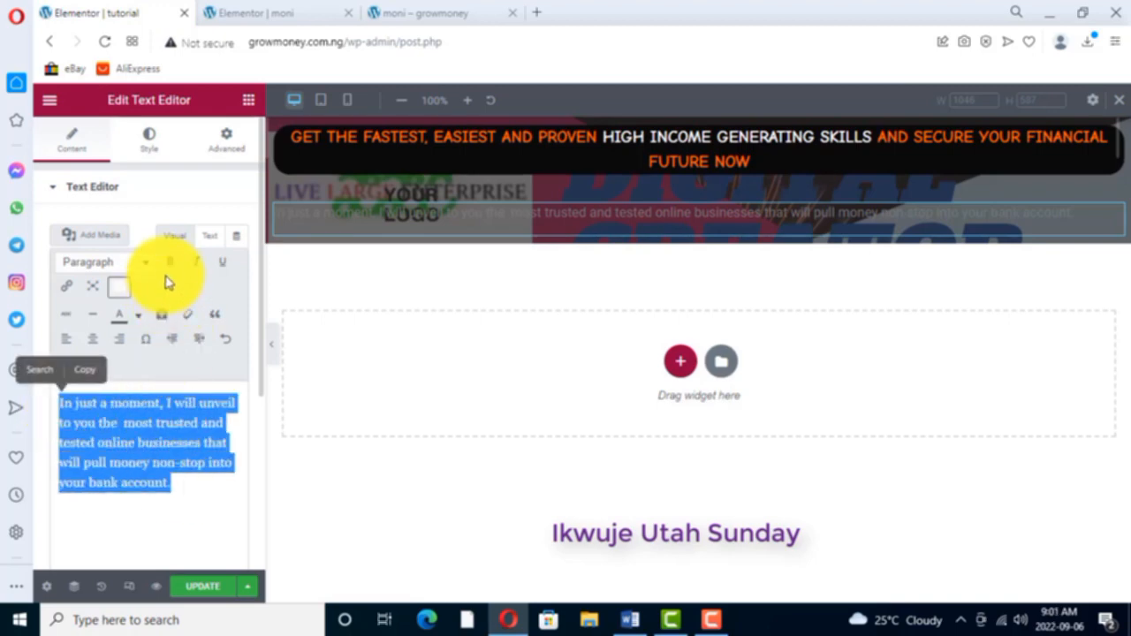
left_click(171, 265)
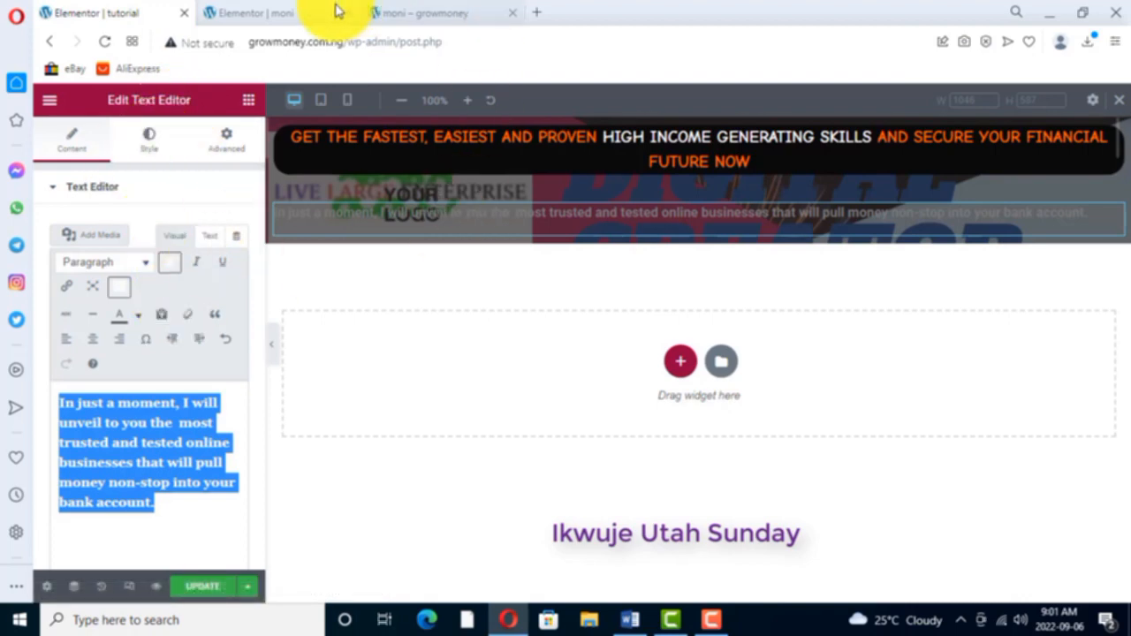
left_click(269, 14)
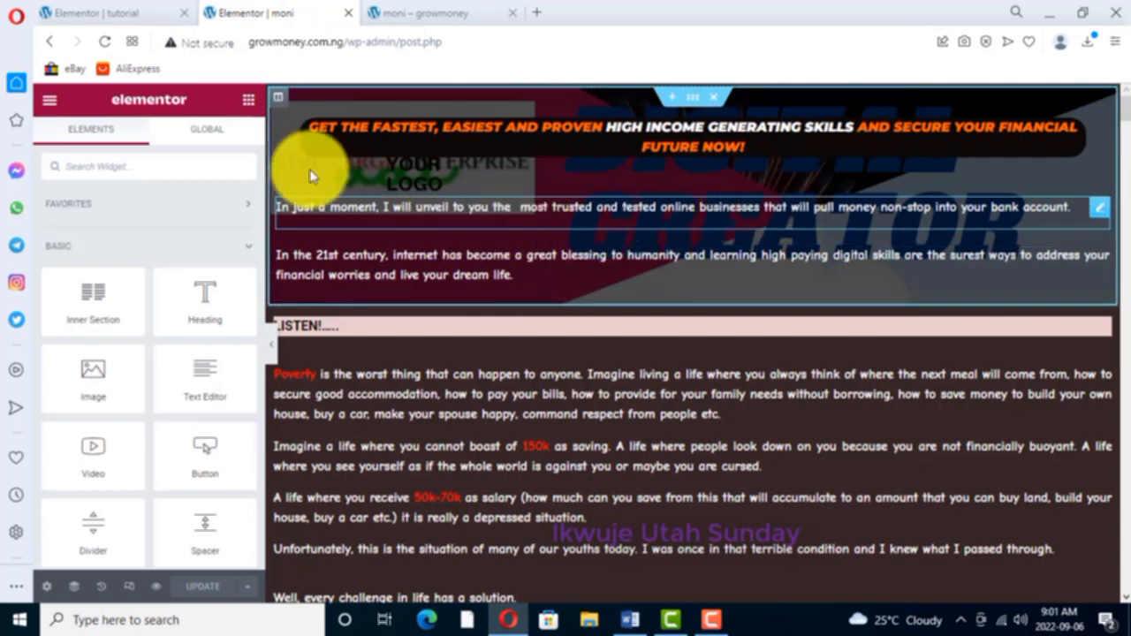
left_click(134, 14)
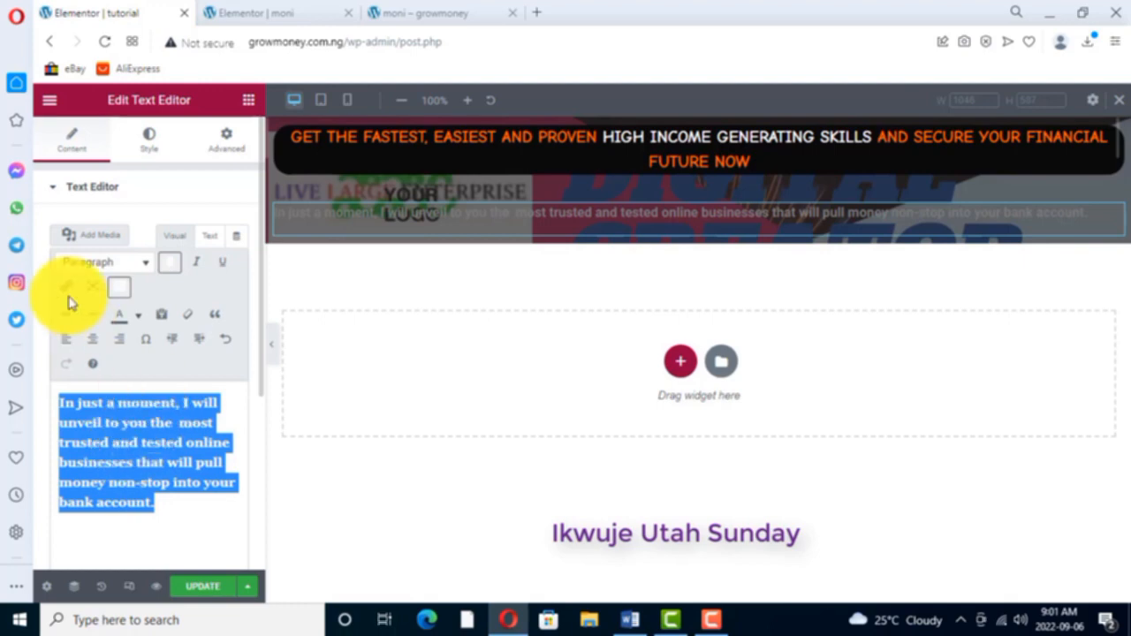
left_click(138, 318)
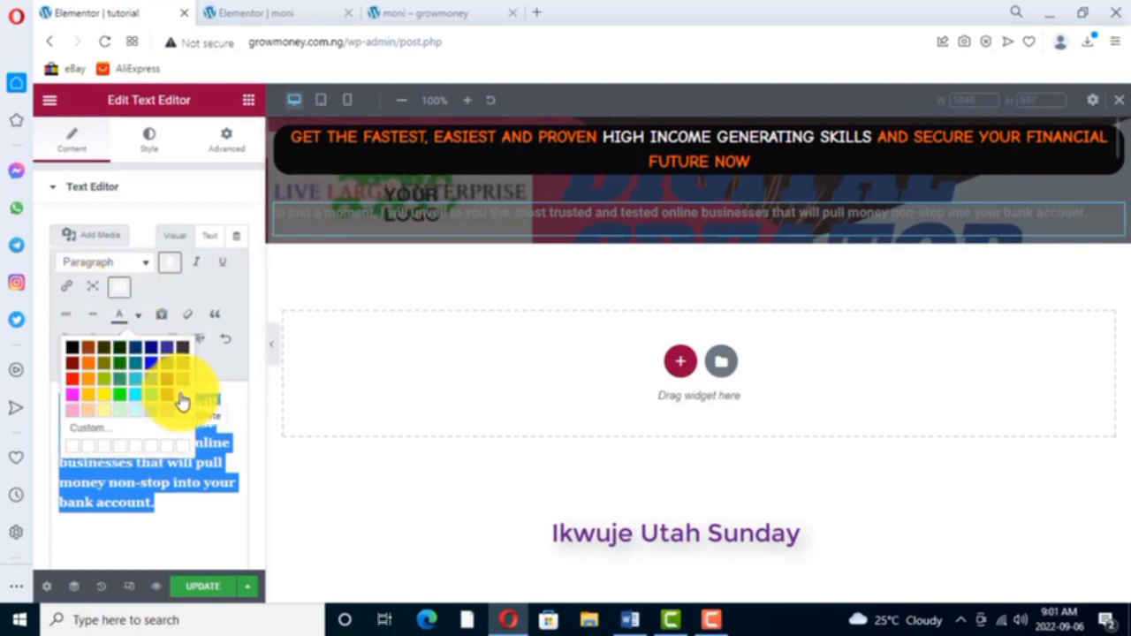
left_click(151, 147)
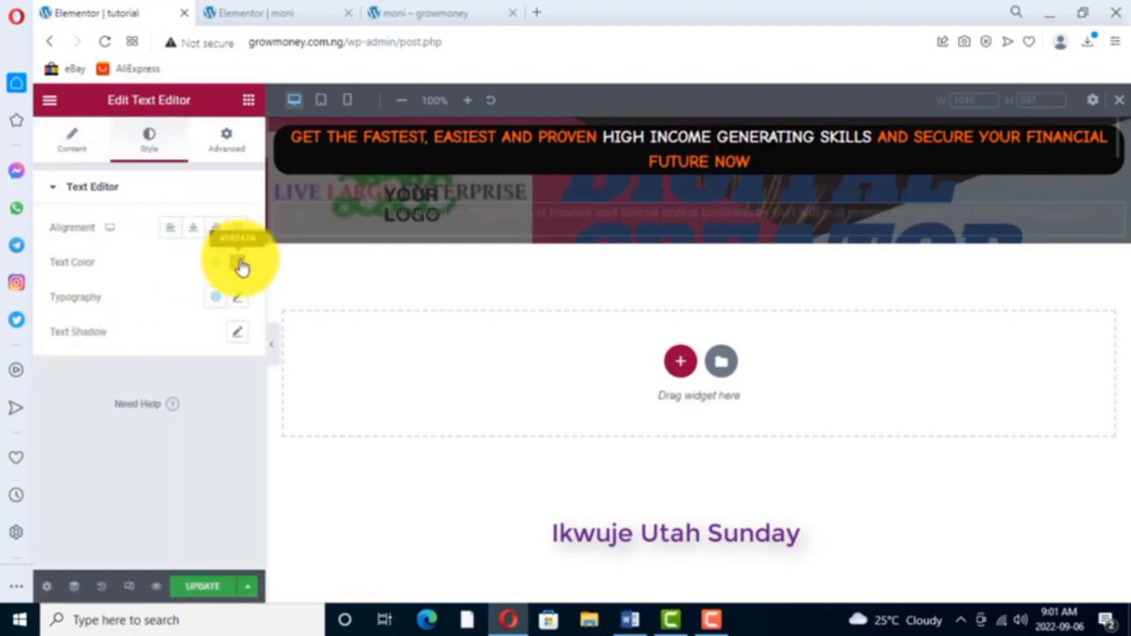
left_click(237, 263)
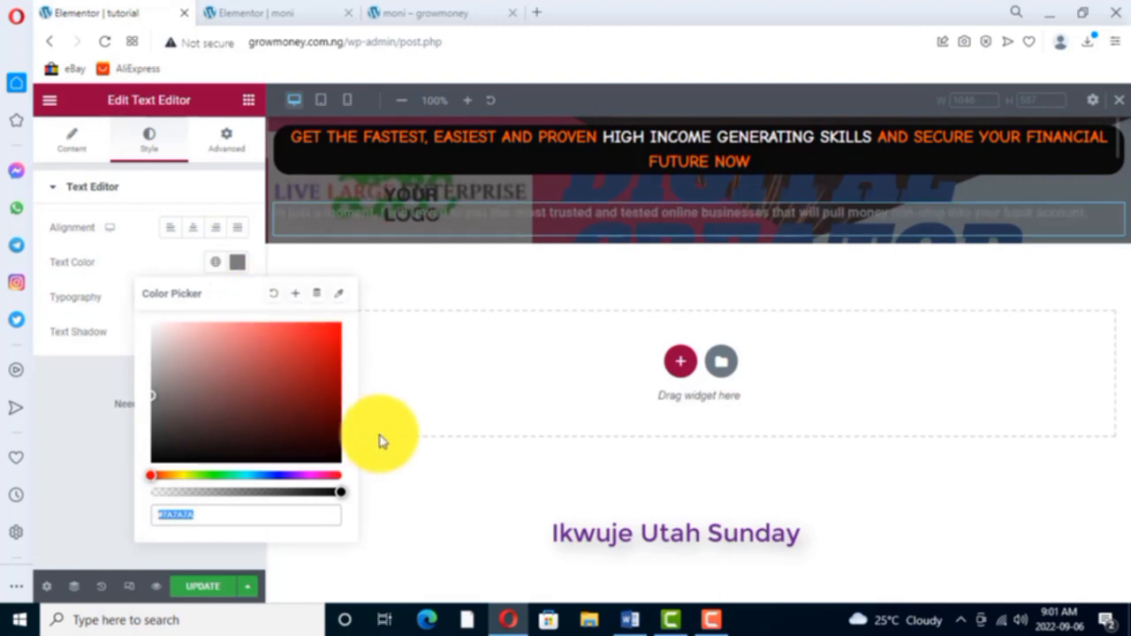
left_click(394, 468)
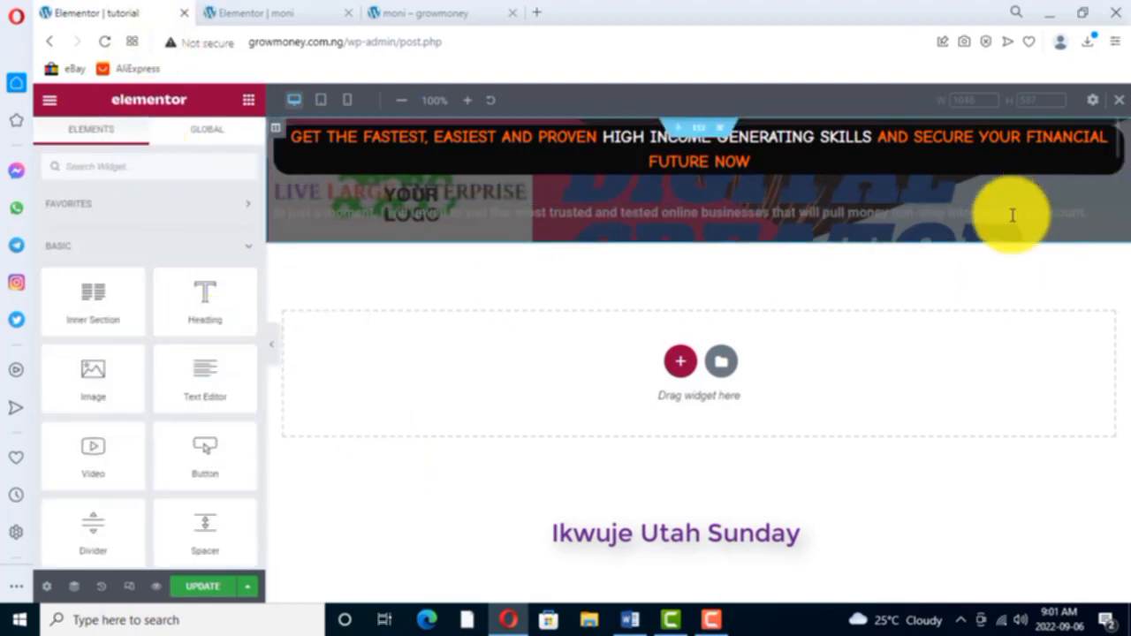
- Colour the whole "In just a moment" sentence white in the tutorial page's text widget
left_click(1115, 221)
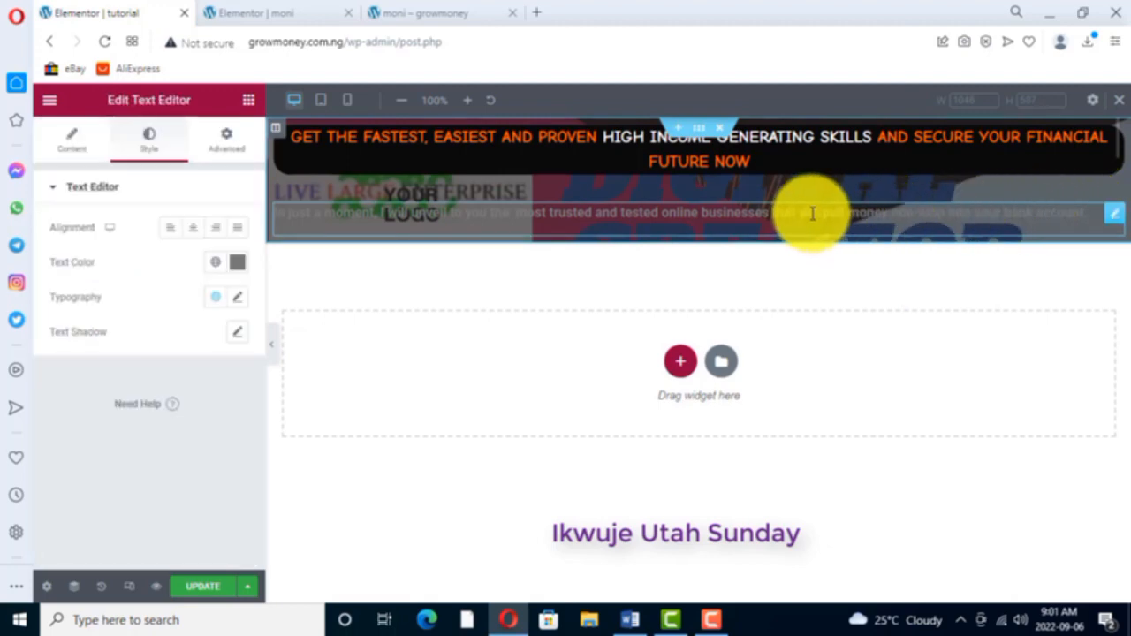
right_click(1115, 219)
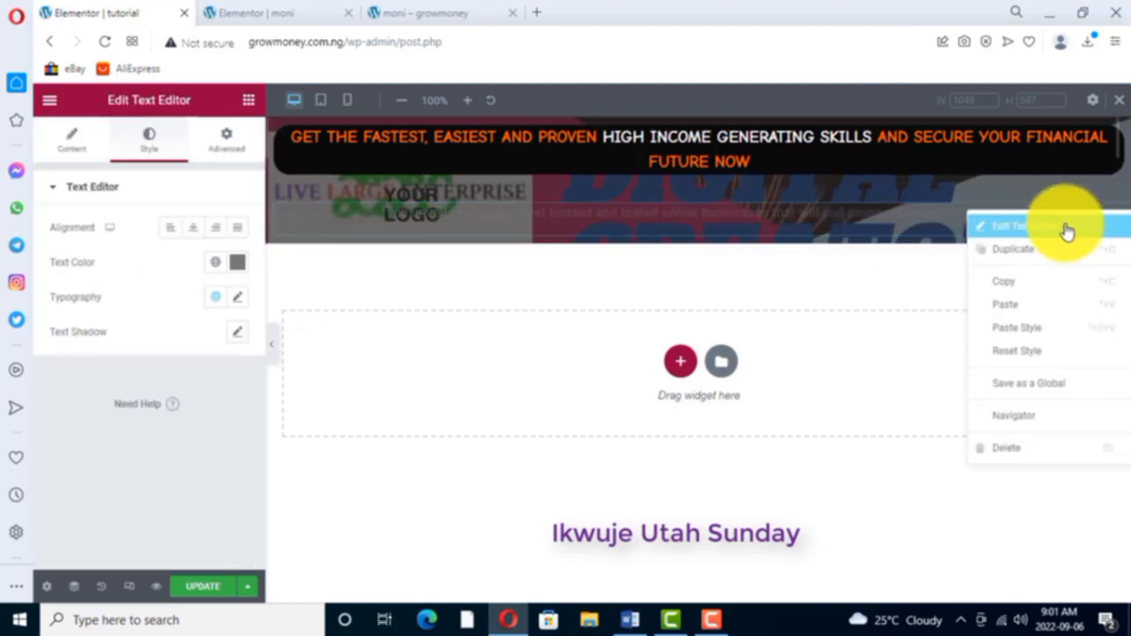
left_click(1037, 227)
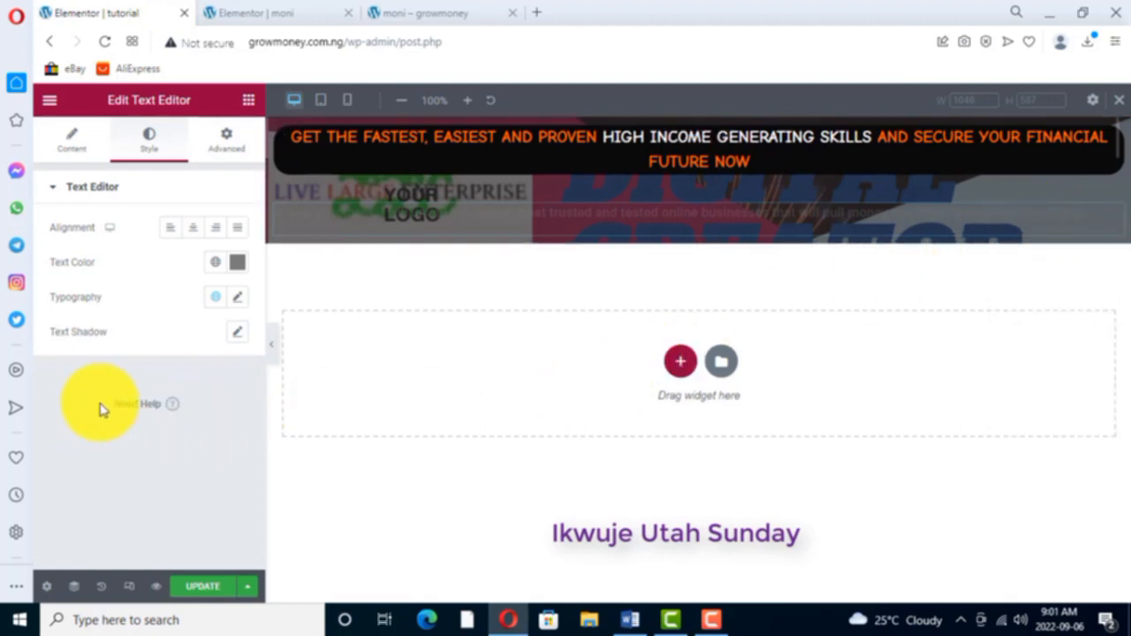
left_click(74, 145)
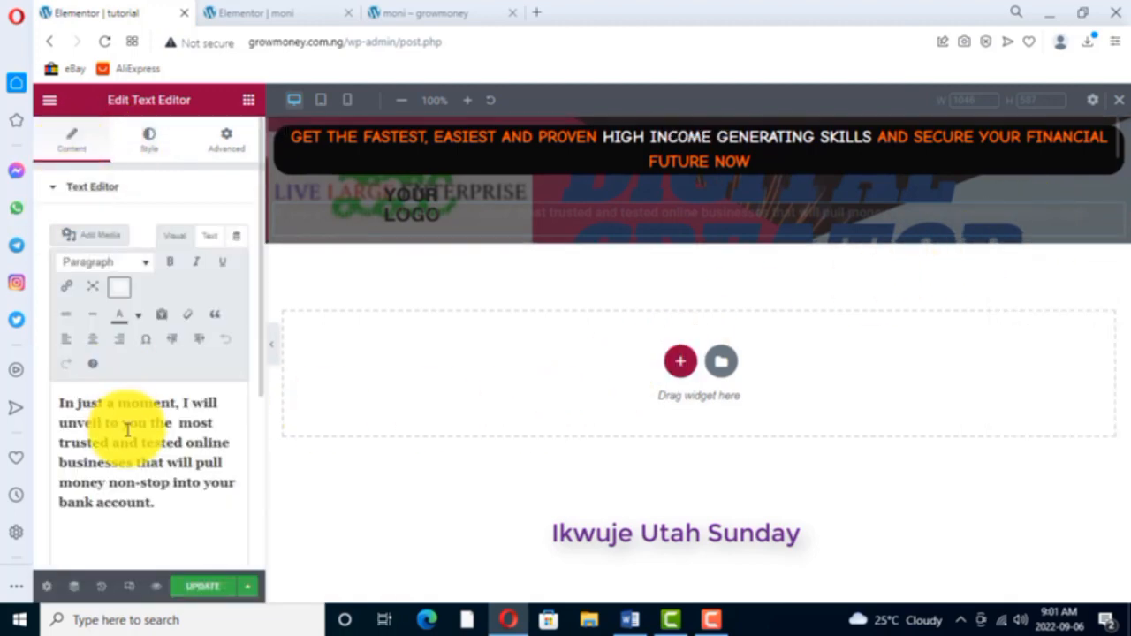
left_click_drag(59, 404, 150, 501)
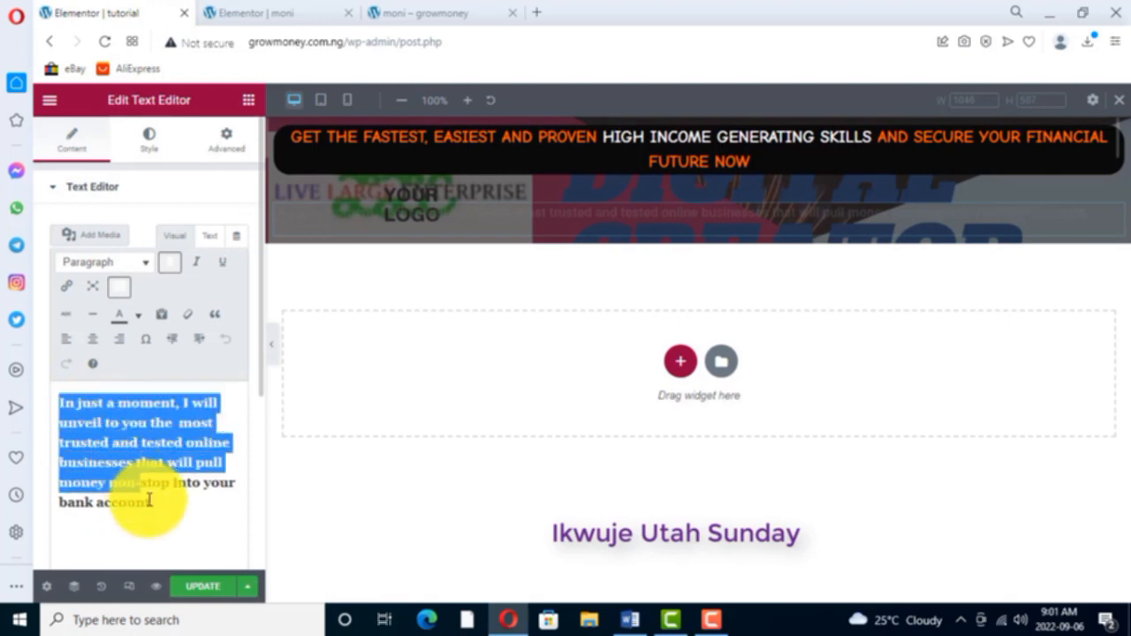
left_click(137, 318)
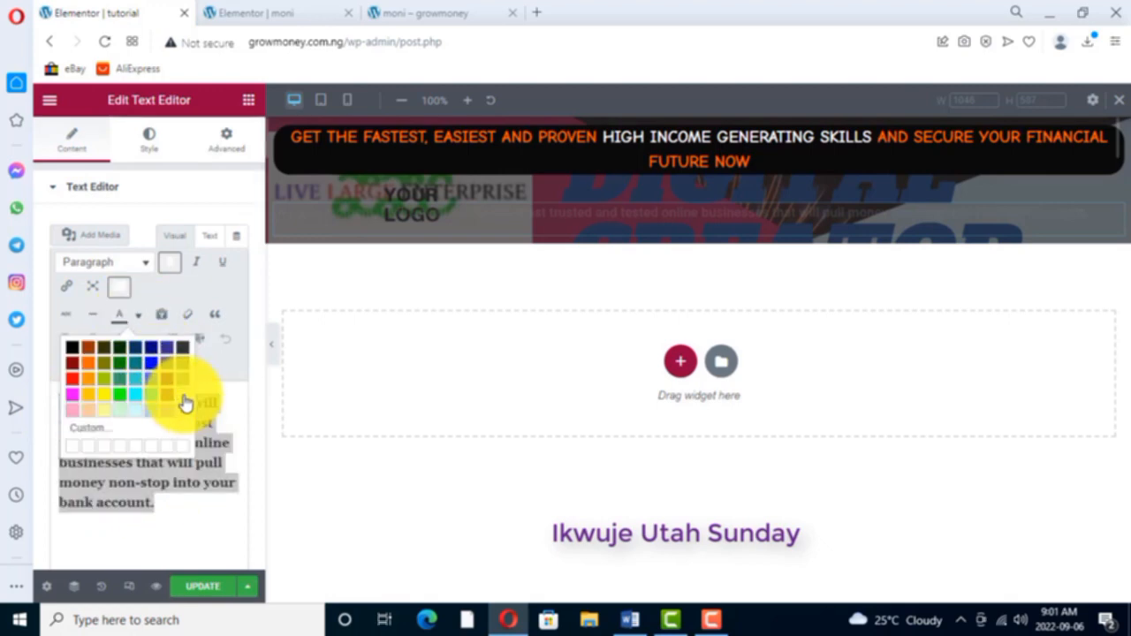
left_click(184, 403)
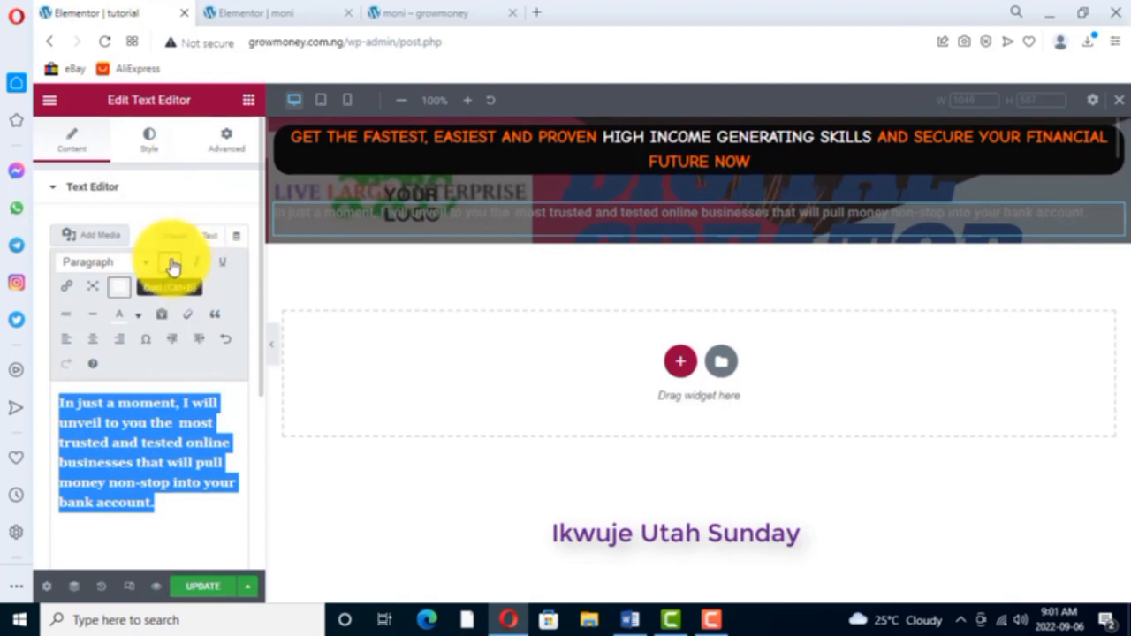
- Centre the "In just a moment" text widget and set its font family to Comic Neue
left_click(152, 144)
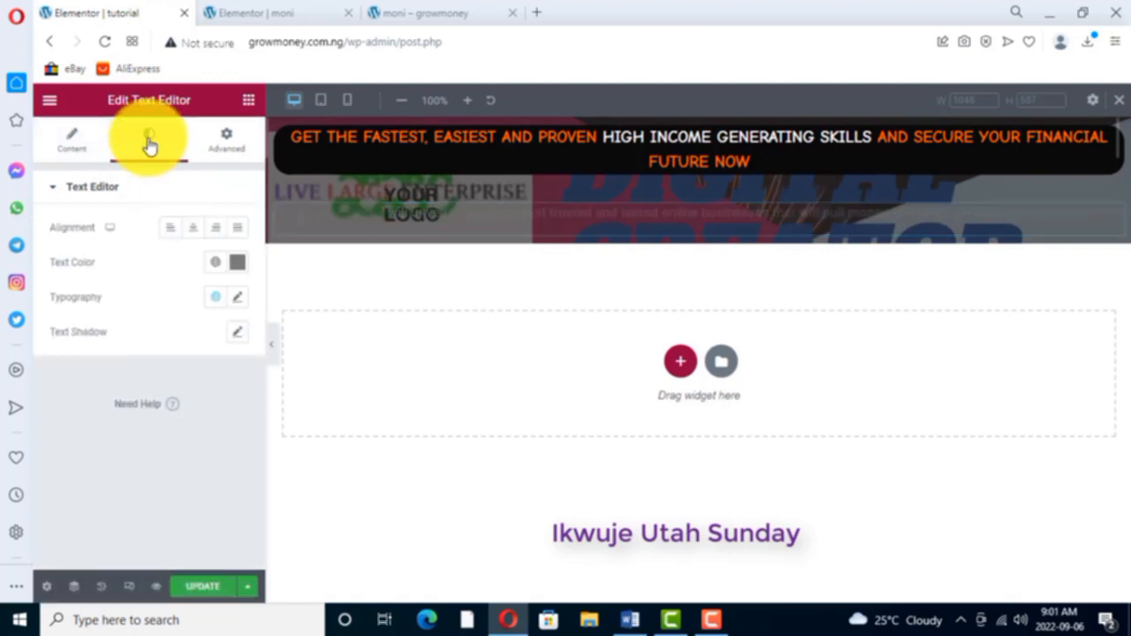
left_click(196, 234)
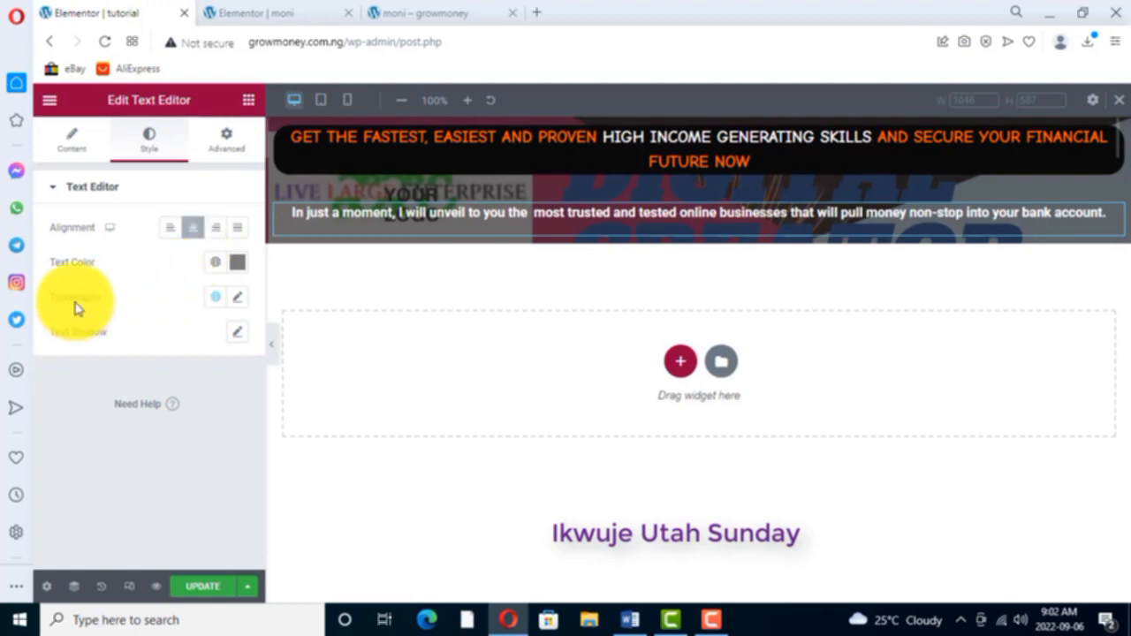
left_click(238, 296)
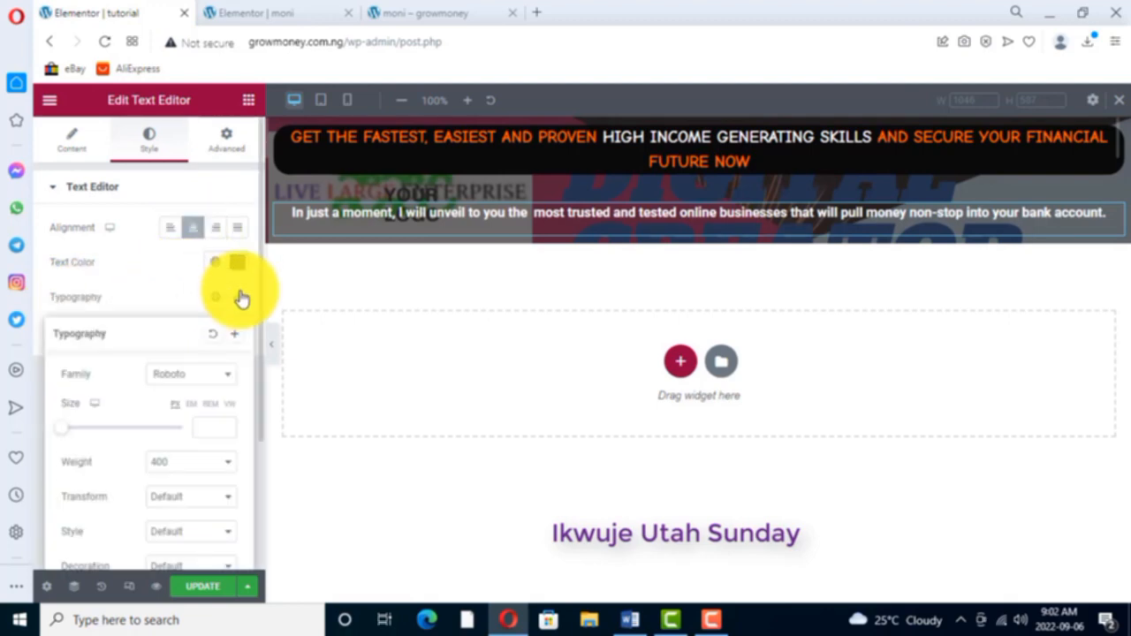
left_click(228, 379)
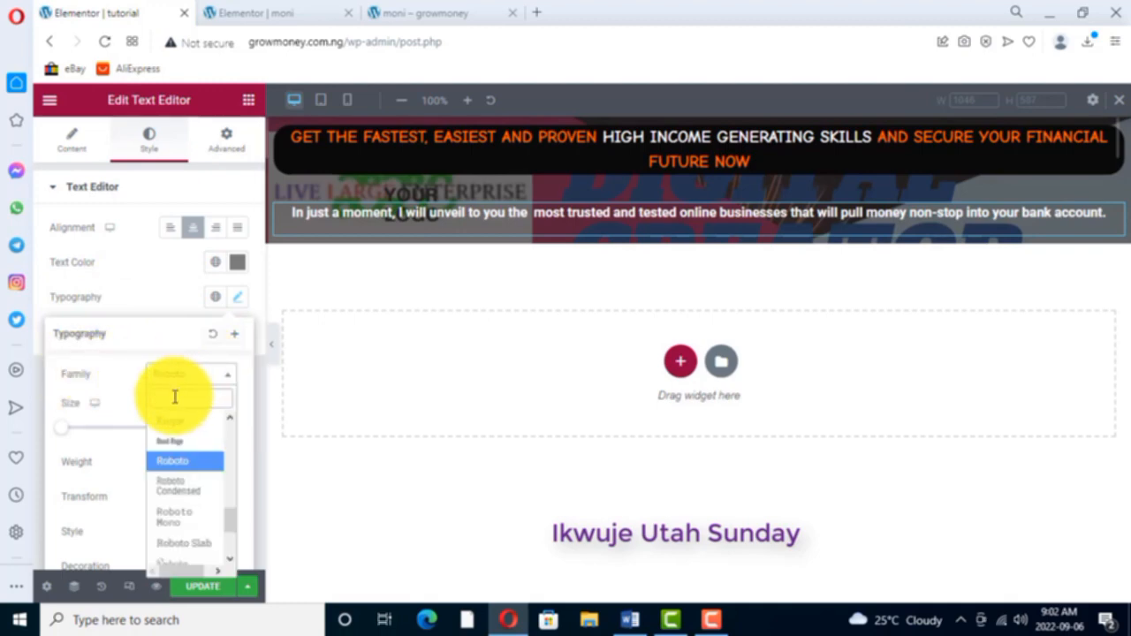
type("comic")
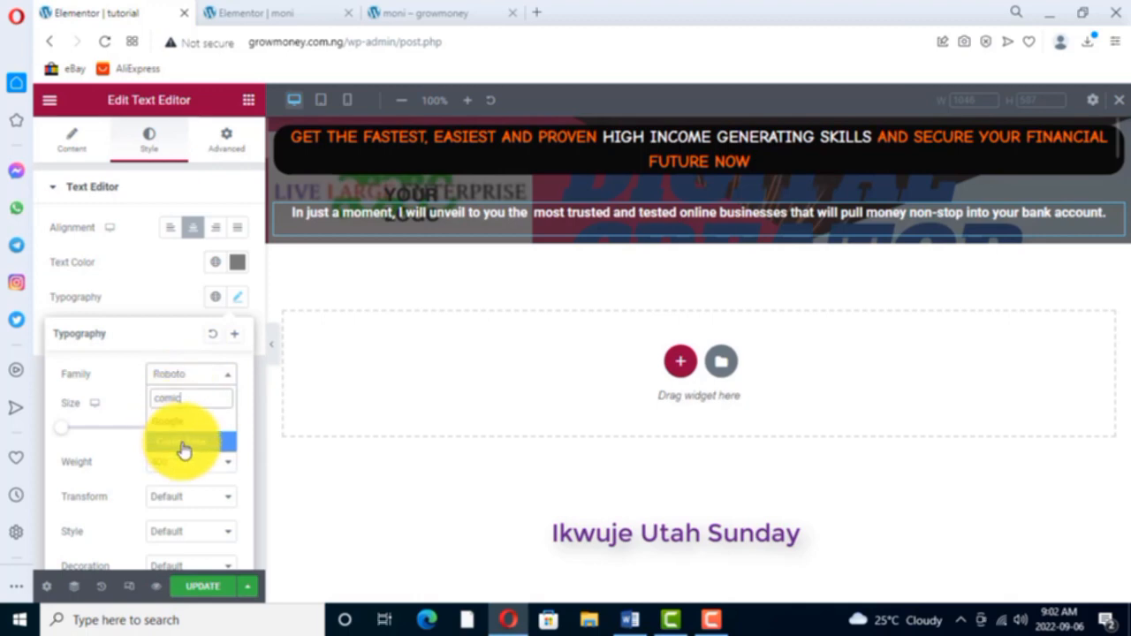
left_click(181, 442)
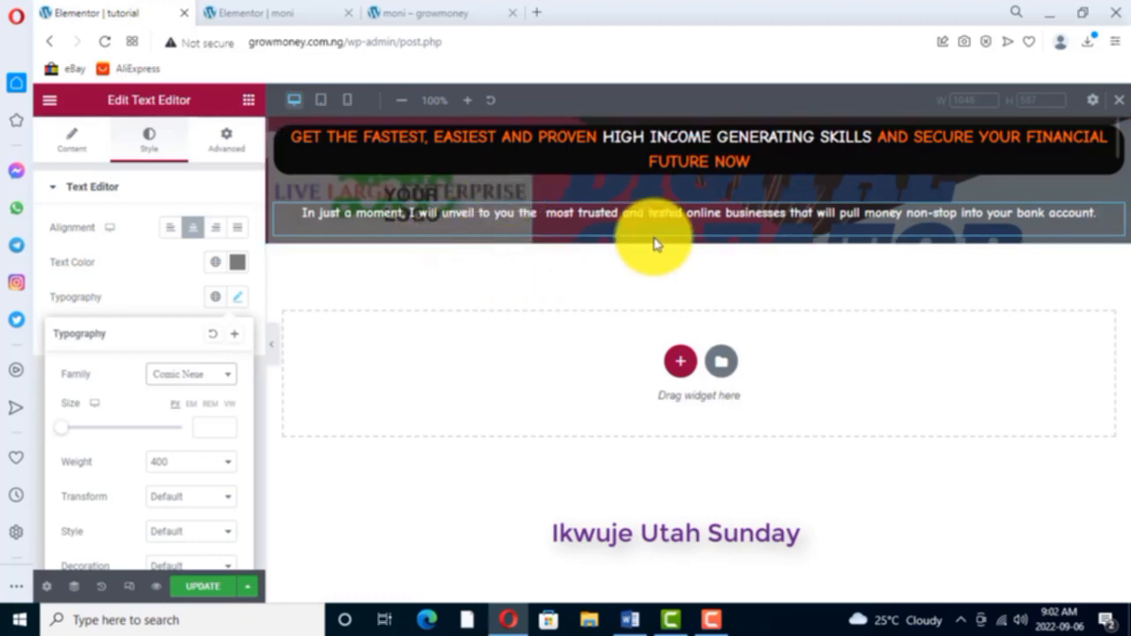
- Check the header paragraphs on the moni page and add a Text Editor widget below the tutorial page's "In just a moment" sentence
left_click(279, 11)
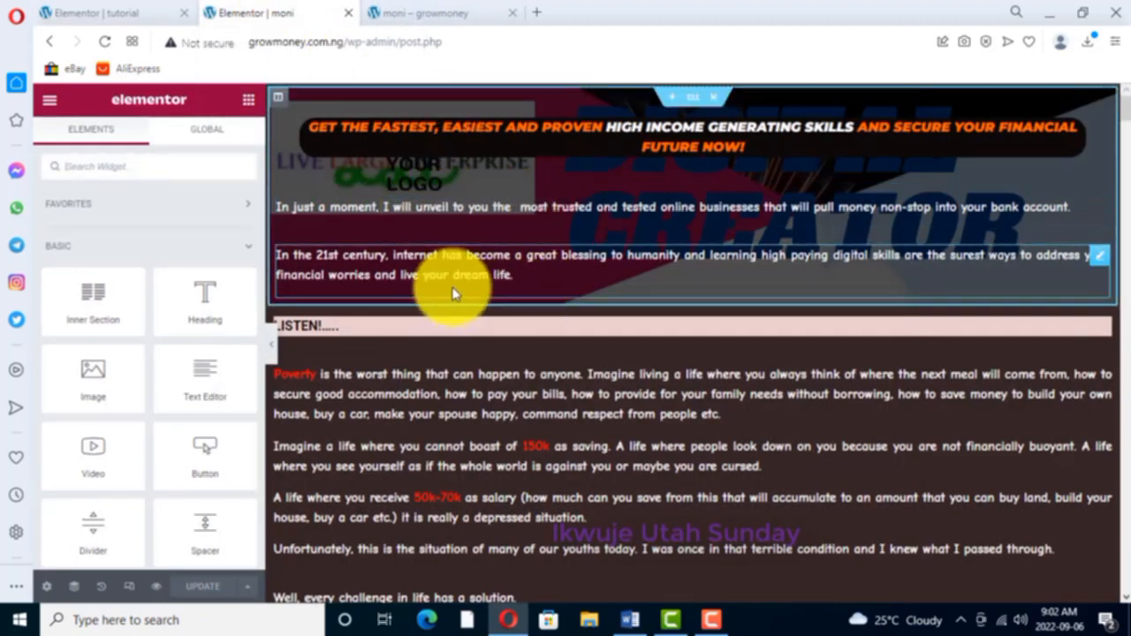
left_click(115, 18)
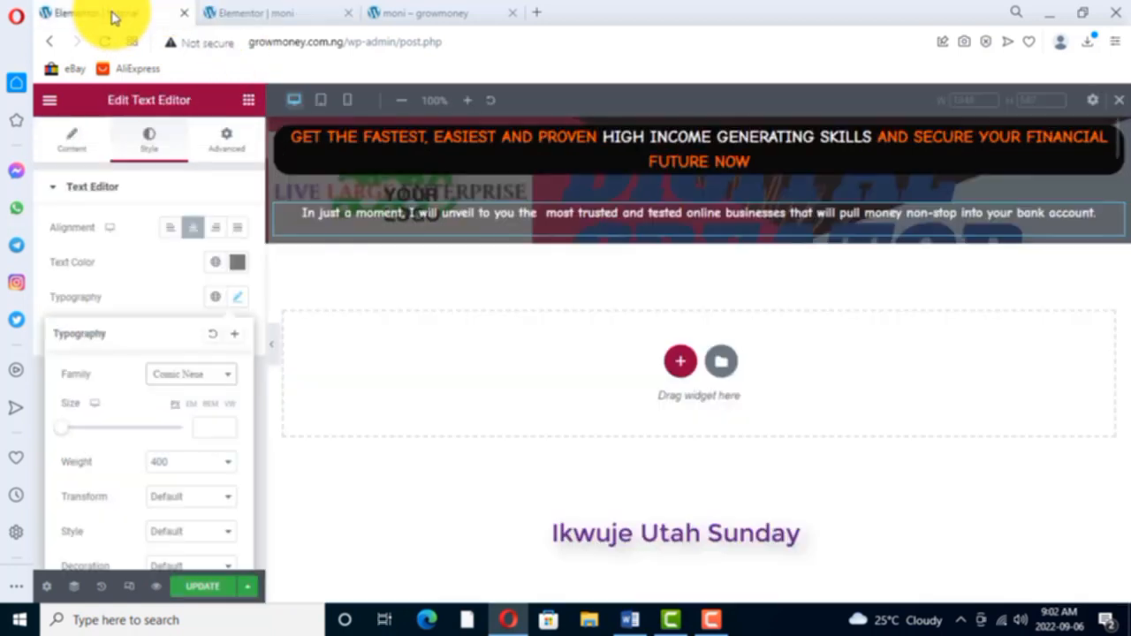
left_click(252, 100)
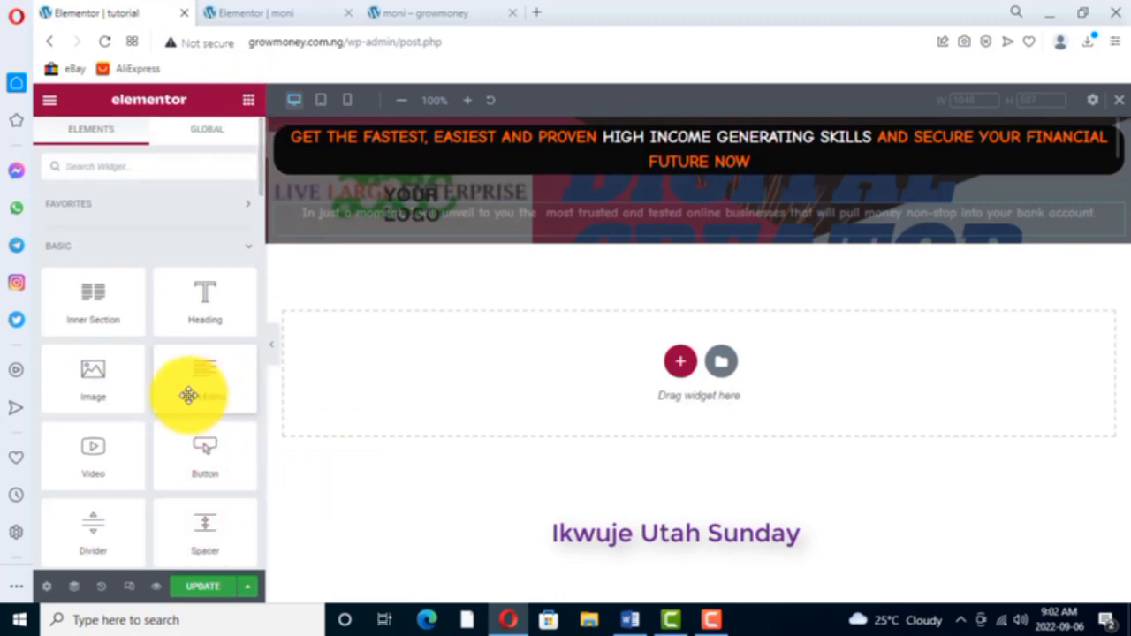
left_click_drag(195, 392, 503, 233)
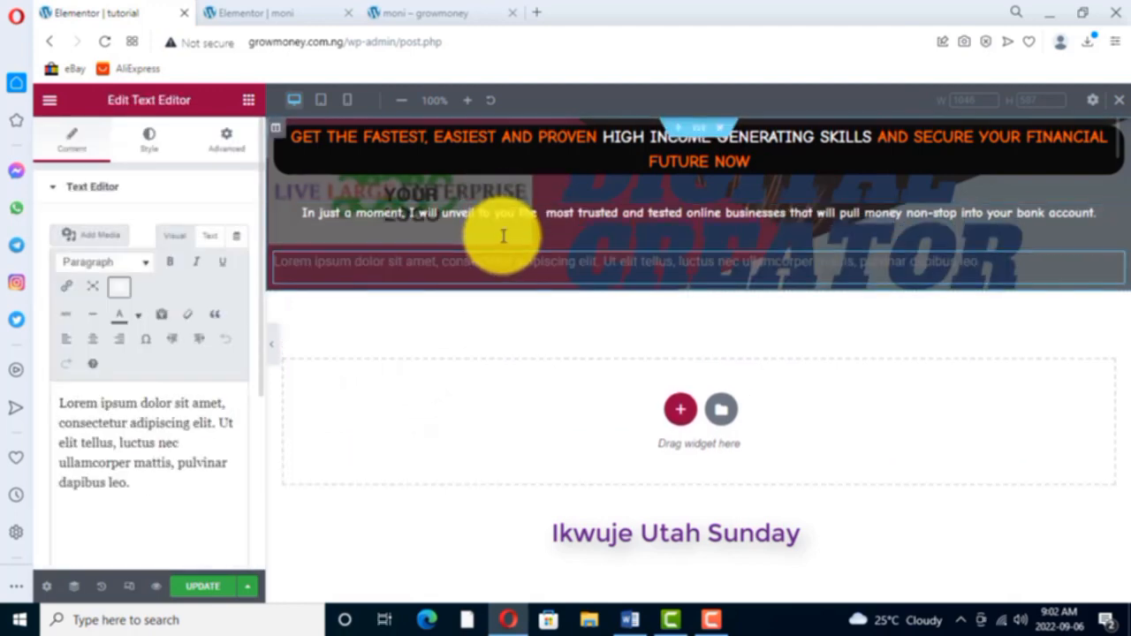
- Switch to the Word document and copy the paragraph beginning "In the 21st century", through "live your dream life"
left_click(631, 621)
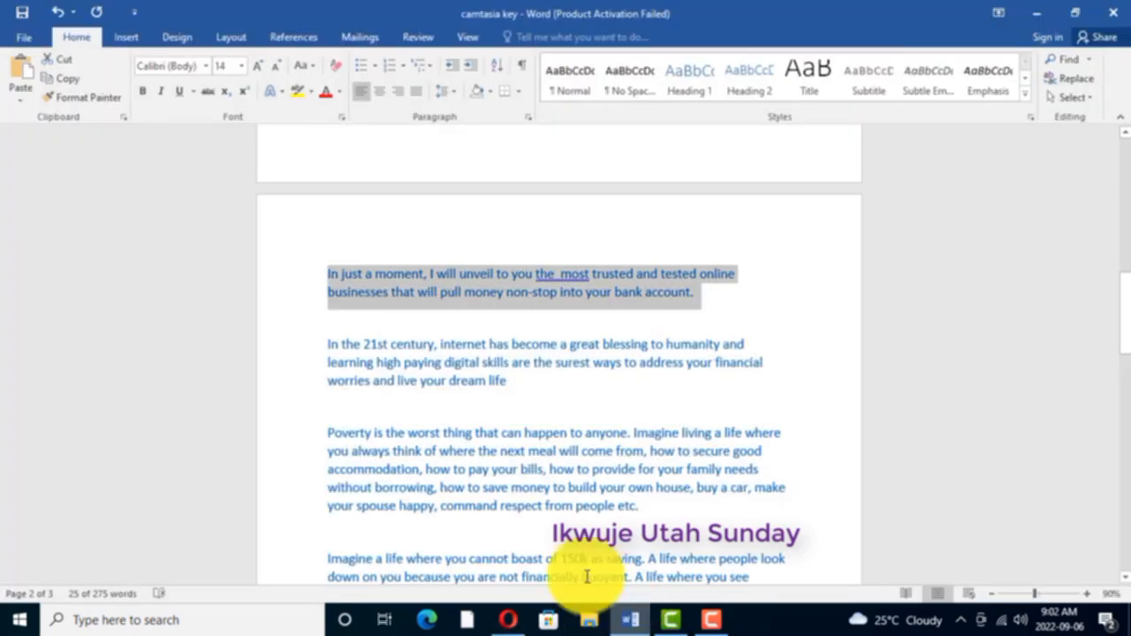
left_click_drag(325, 342, 508, 380)
right_click(439, 388)
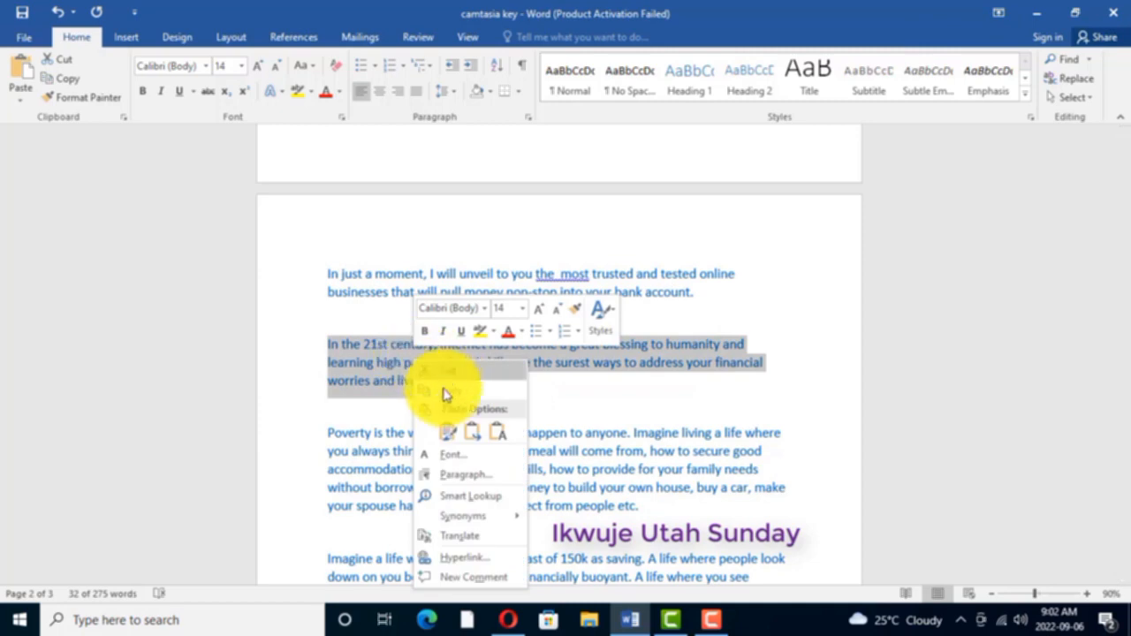
left_click(446, 391)
- Return to the tutorial page in Opera and replace the new text widget's lorem ipsum placeholder with the copied paragraph
mouse_move(513, 622)
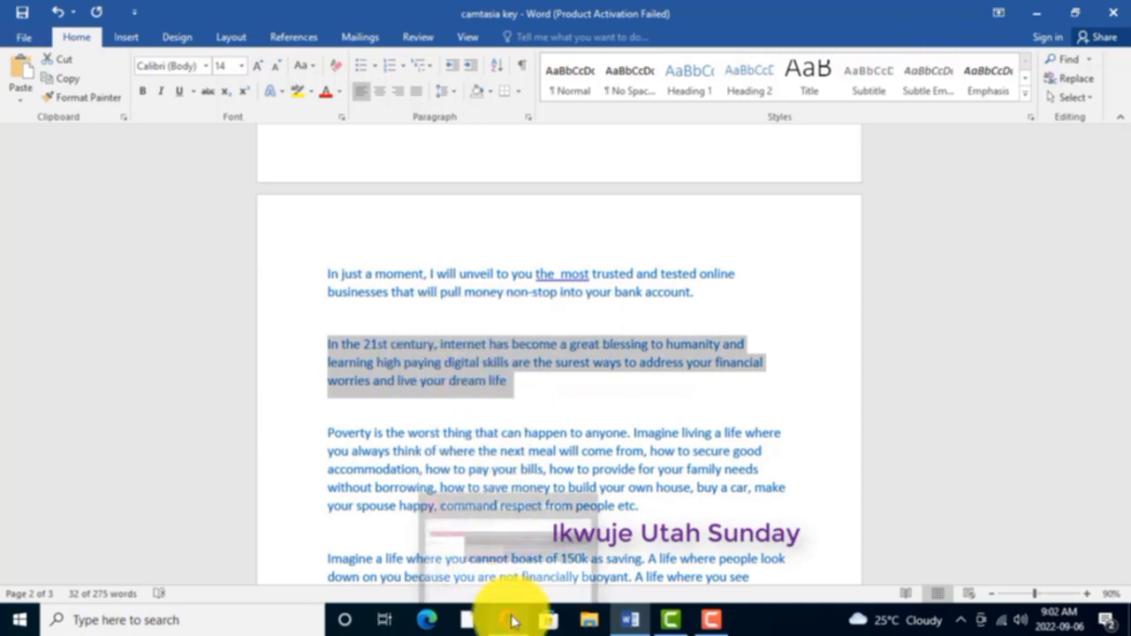
left_click(518, 561)
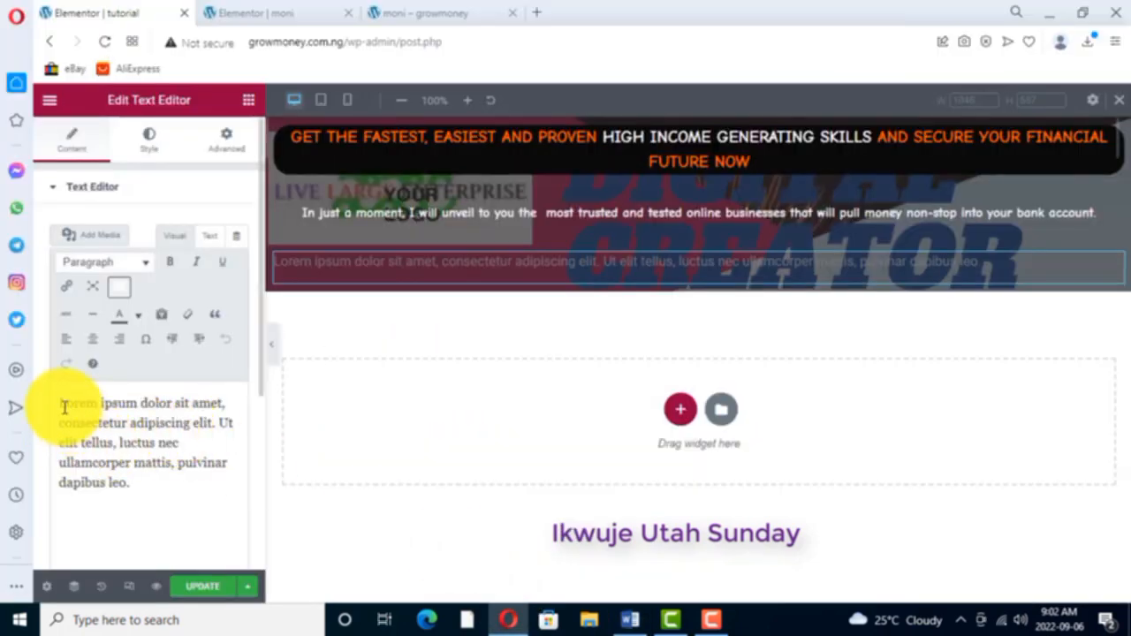
left_click_drag(60, 403, 185, 475)
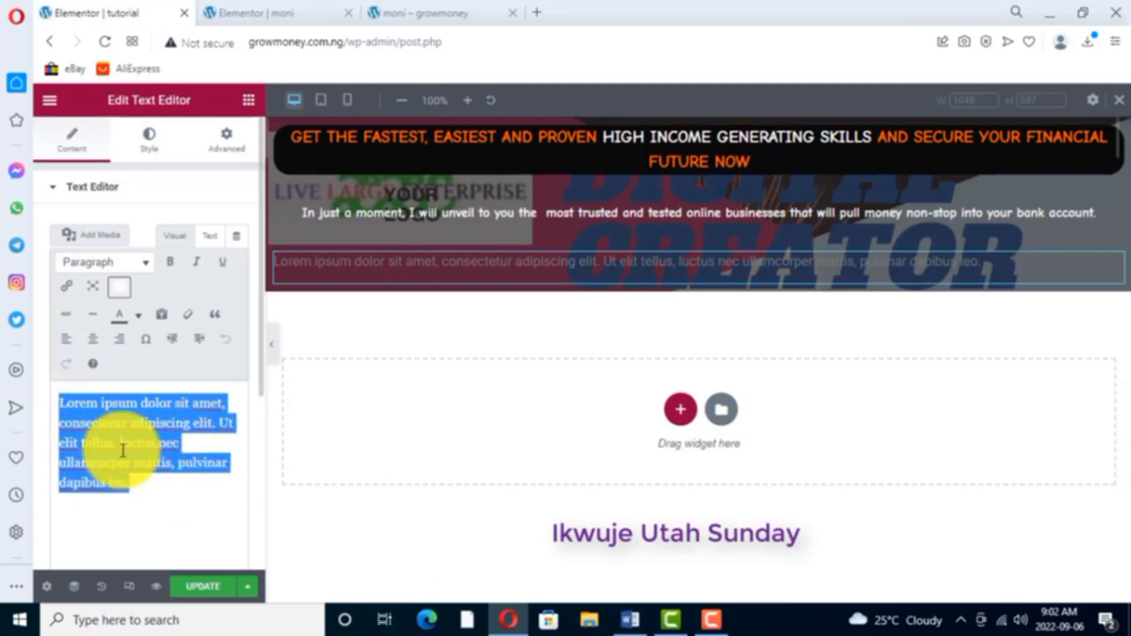
right_click(96, 422)
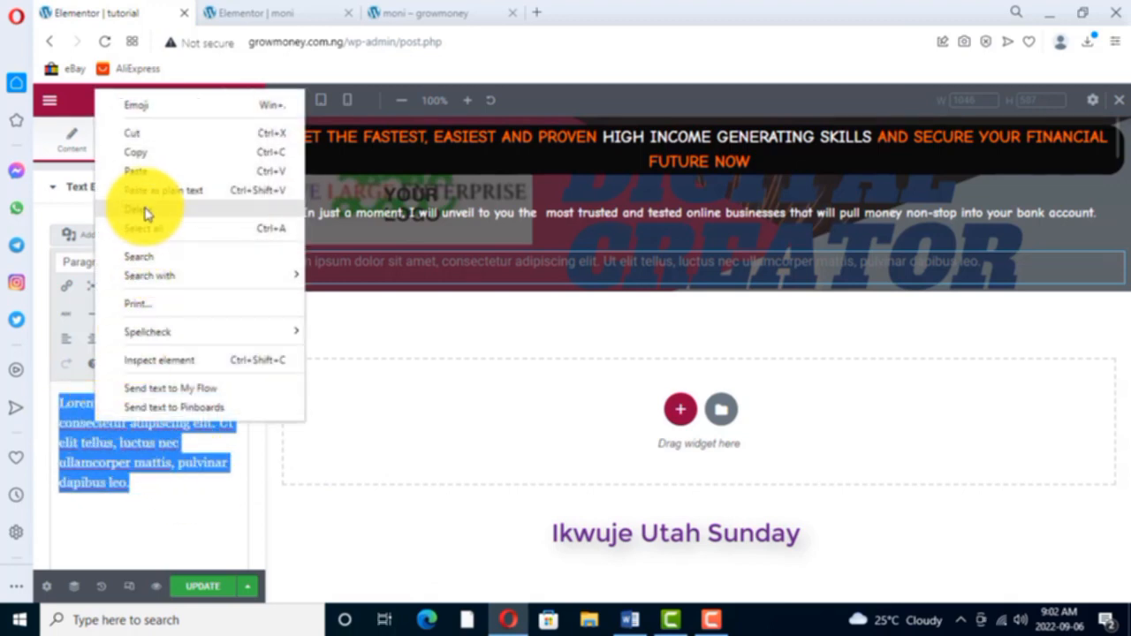
left_click(139, 172)
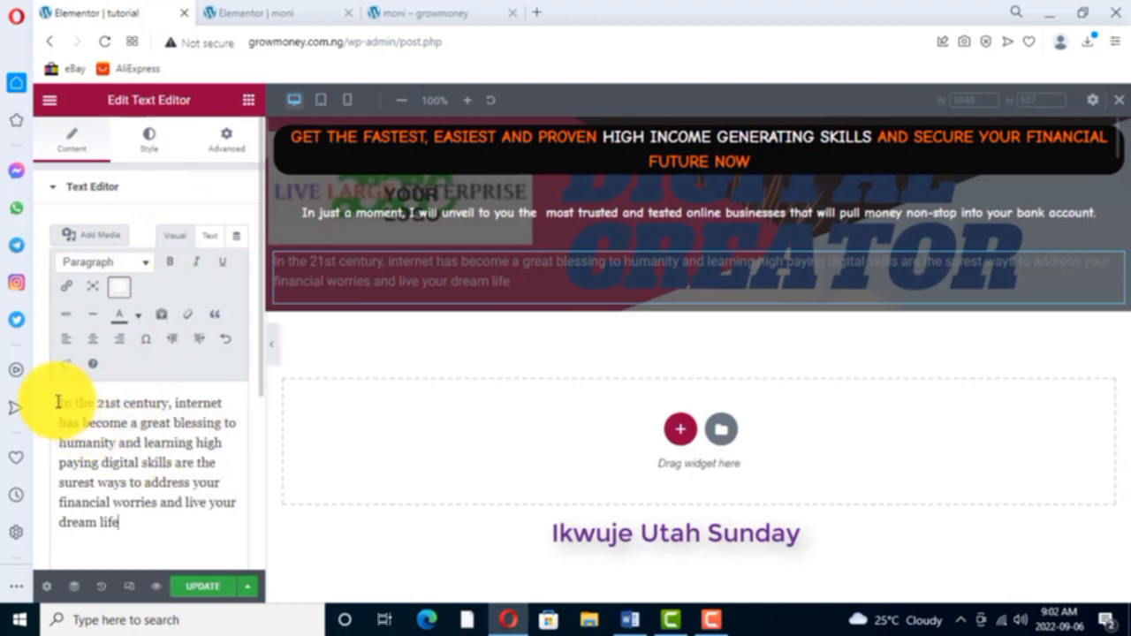
- Make the whole "In the 21st century" paragraph bold and colour it white
left_click_drag(57, 403, 151, 518)
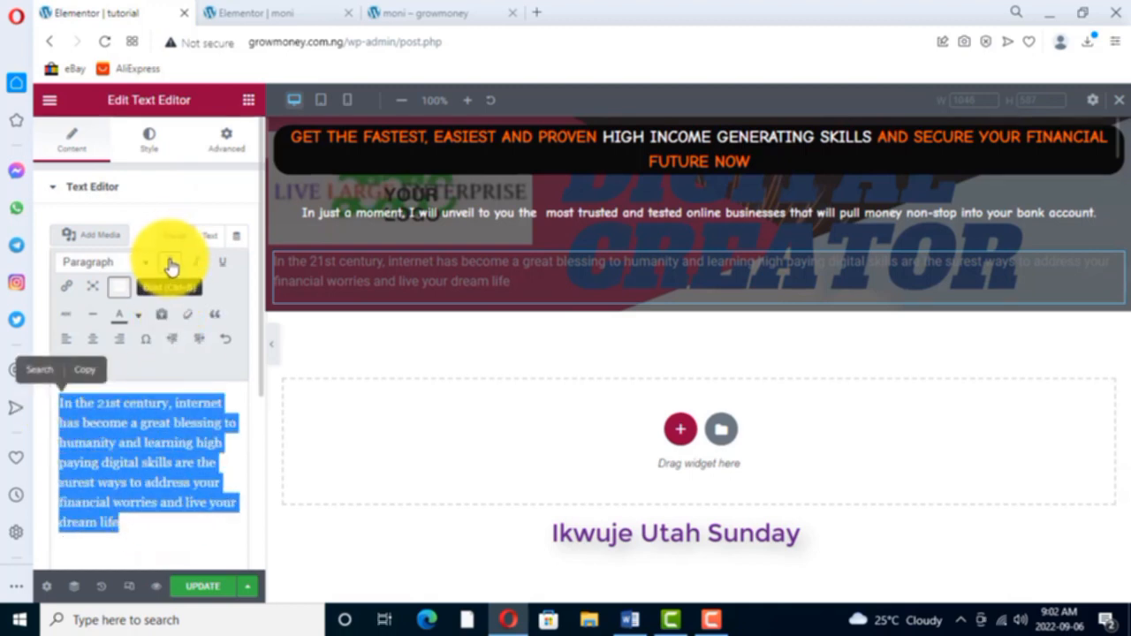
left_click(170, 264)
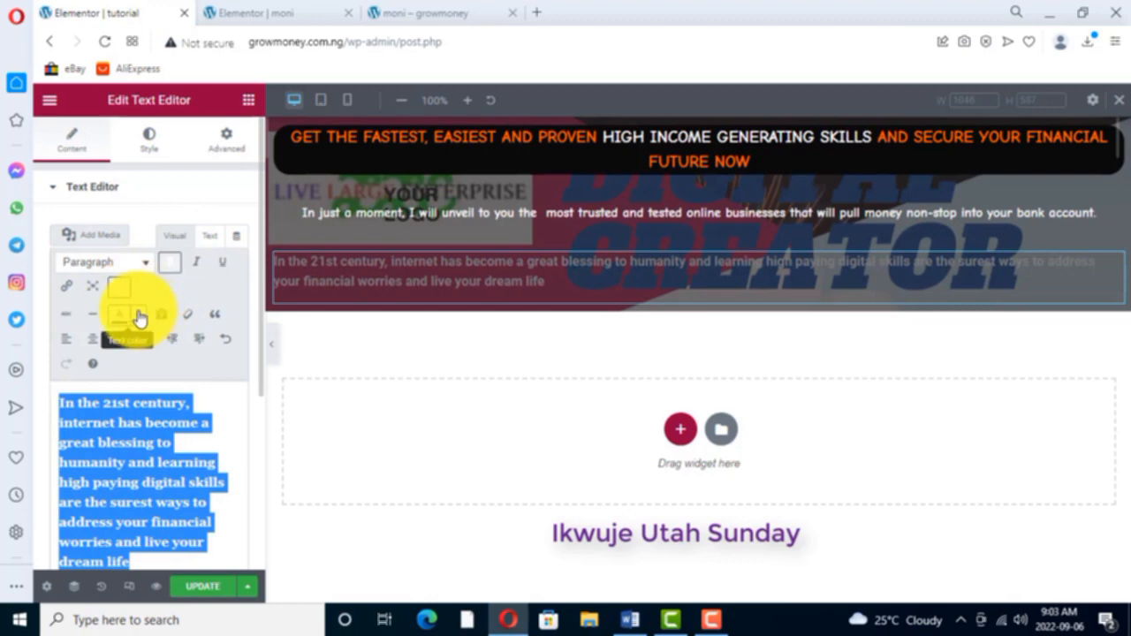
left_click(140, 318)
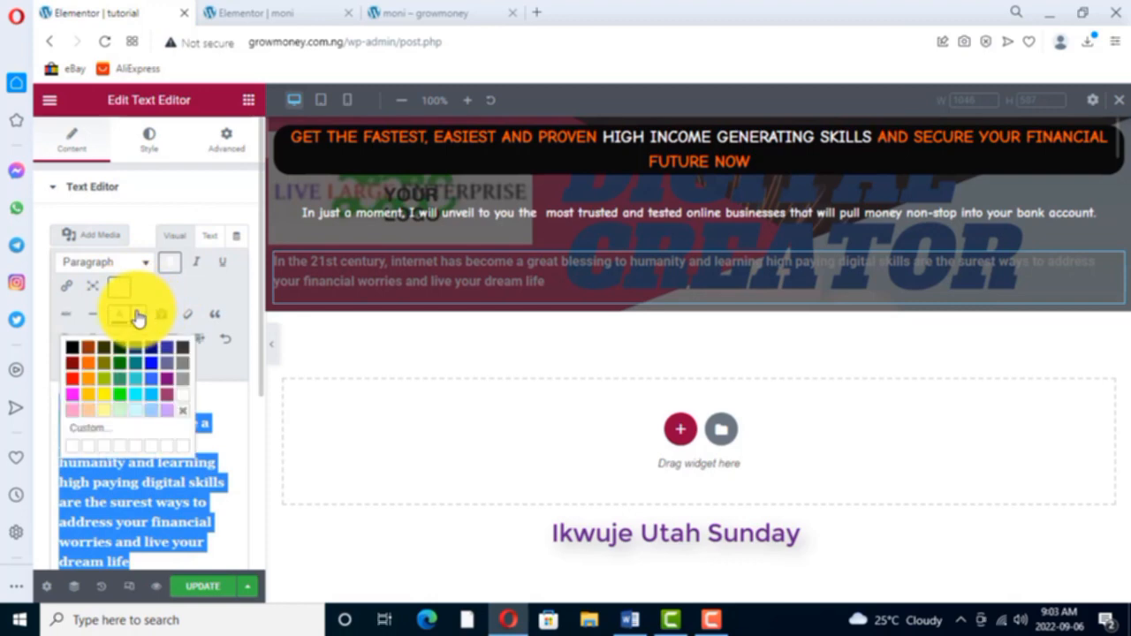
left_click(183, 402)
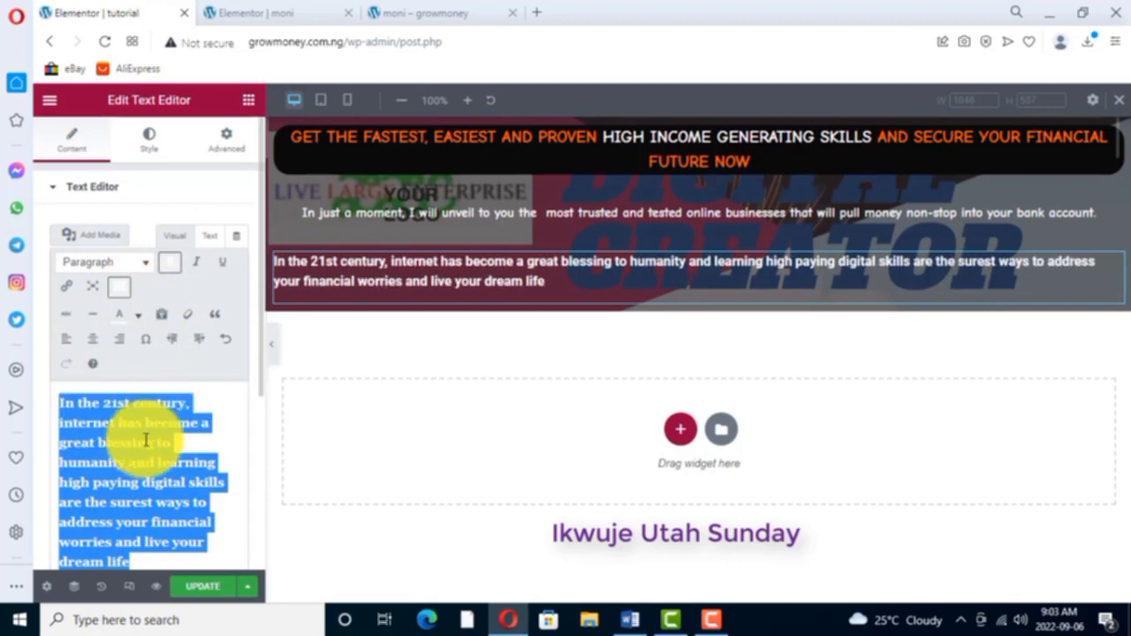
- Centre the "In the 21st century" text widget and set its font family to Comic Neue
left_click(148, 148)
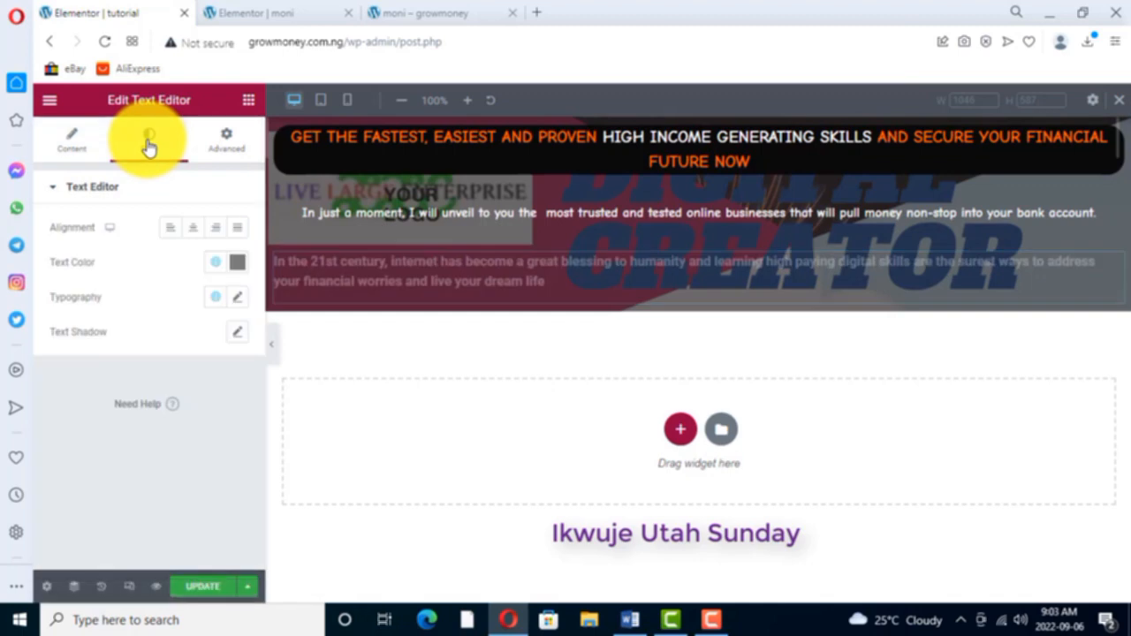
left_click(193, 228)
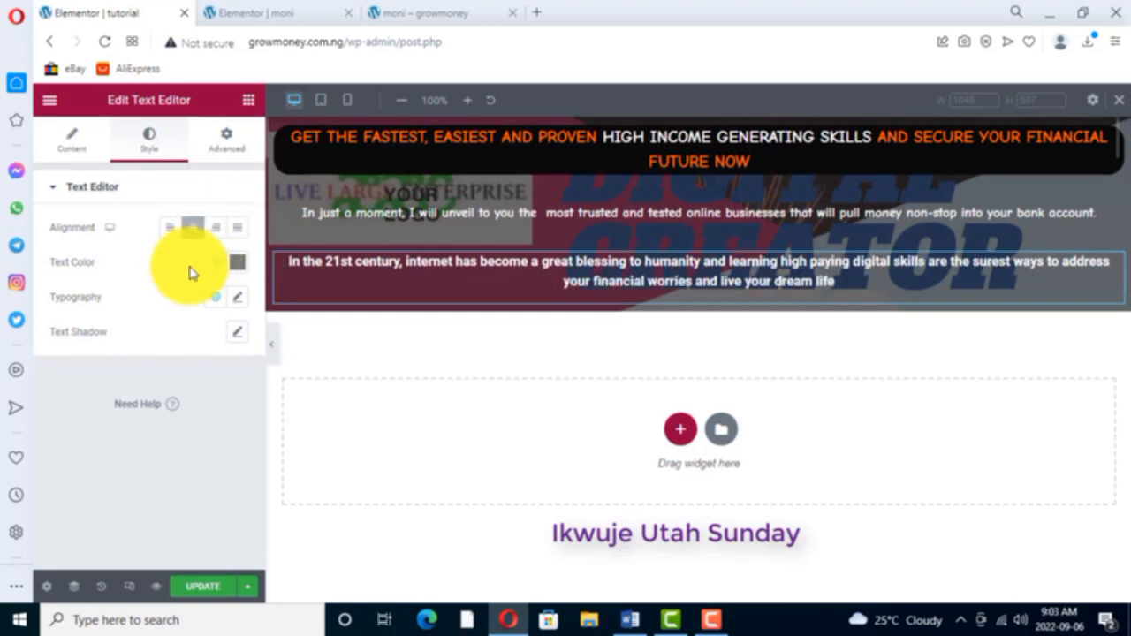
left_click(237, 299)
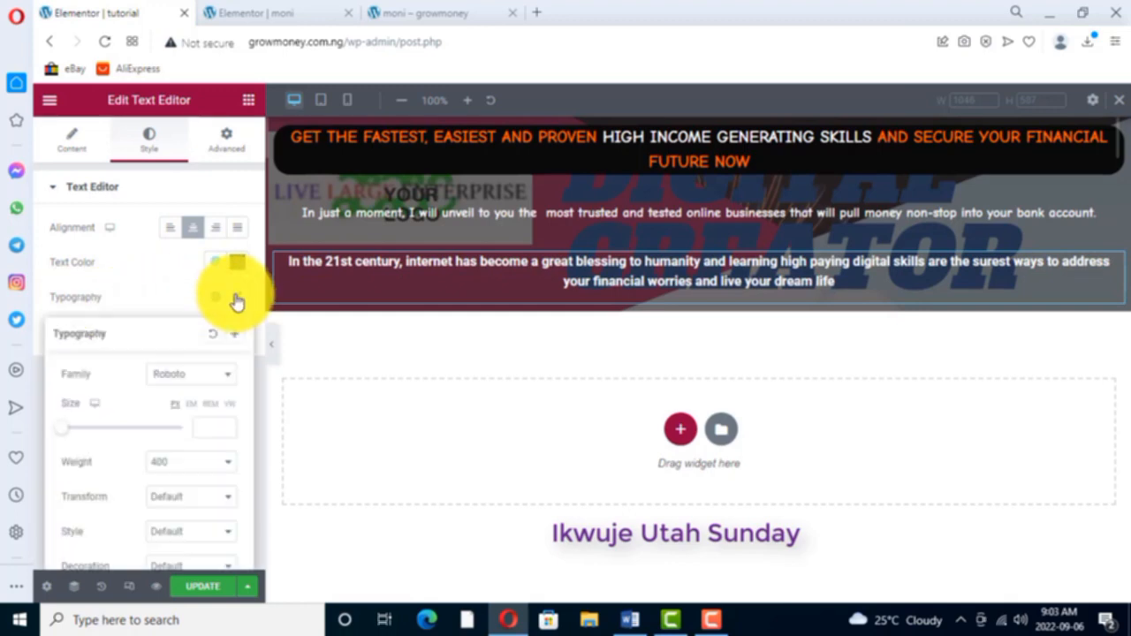
left_click(228, 379)
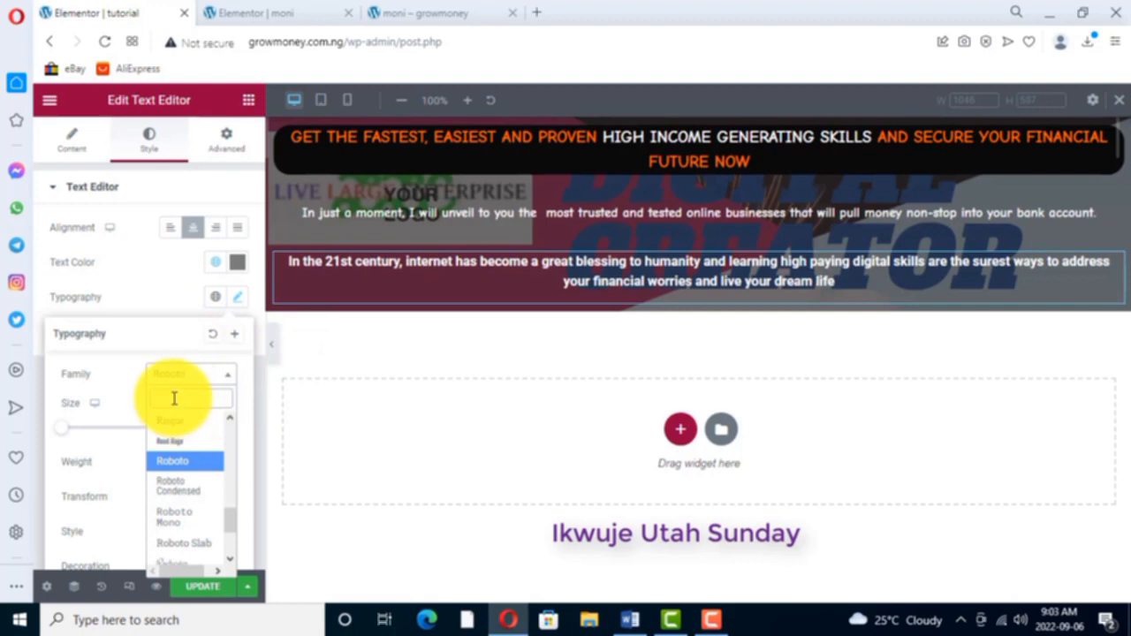
type("comic")
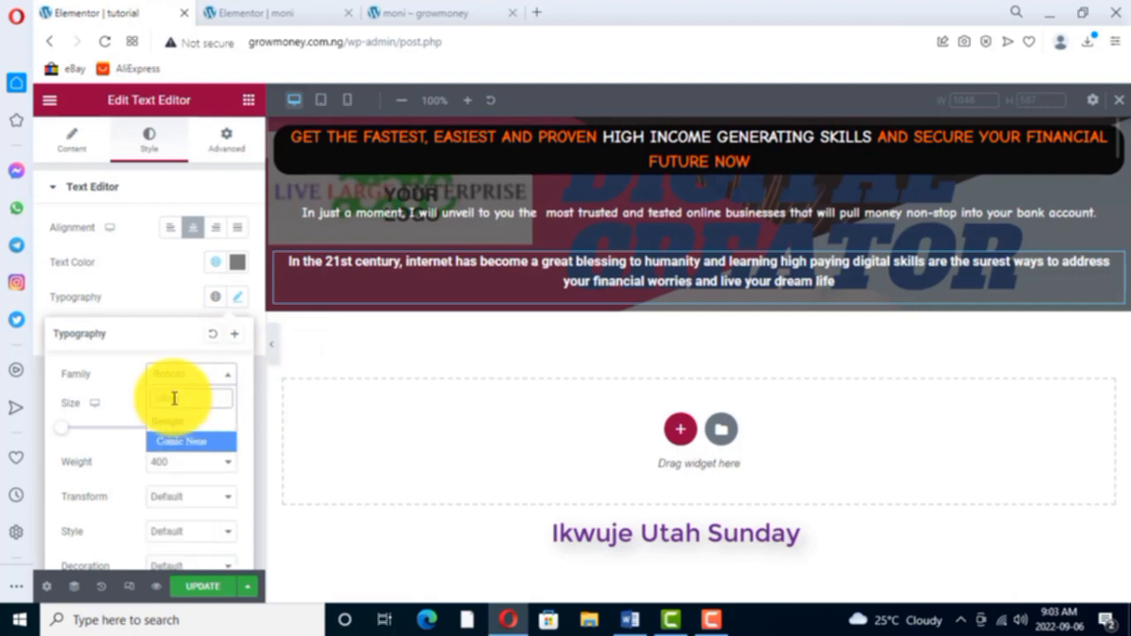
left_click(199, 447)
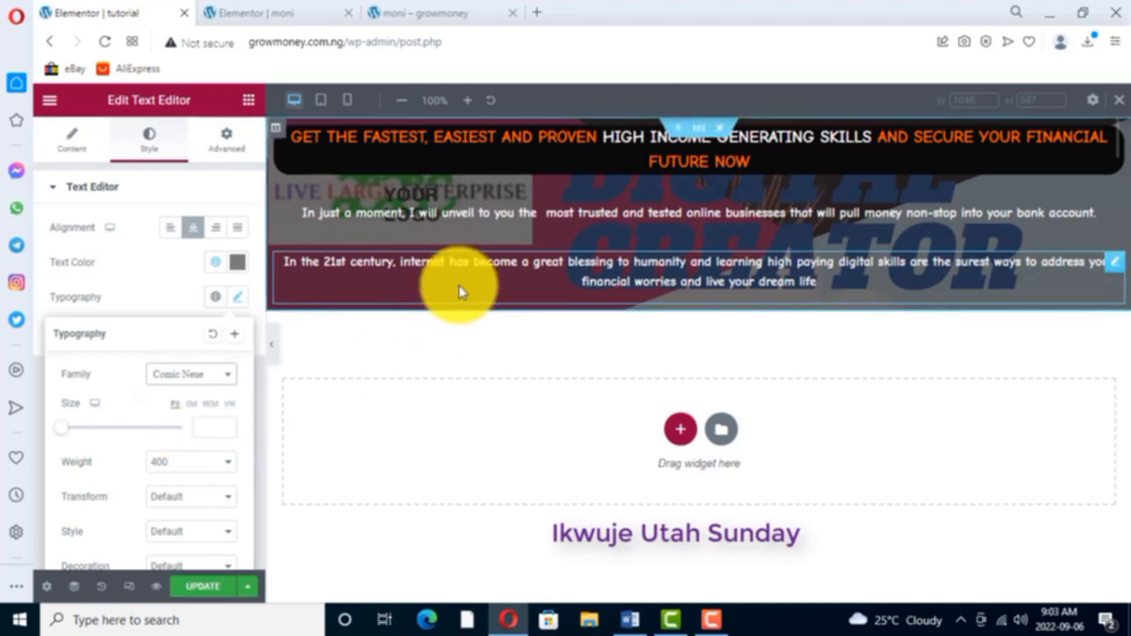
- Check the moni page's layout and add a new single-column section beneath the hero section on the tutorial page
left_click(270, 13)
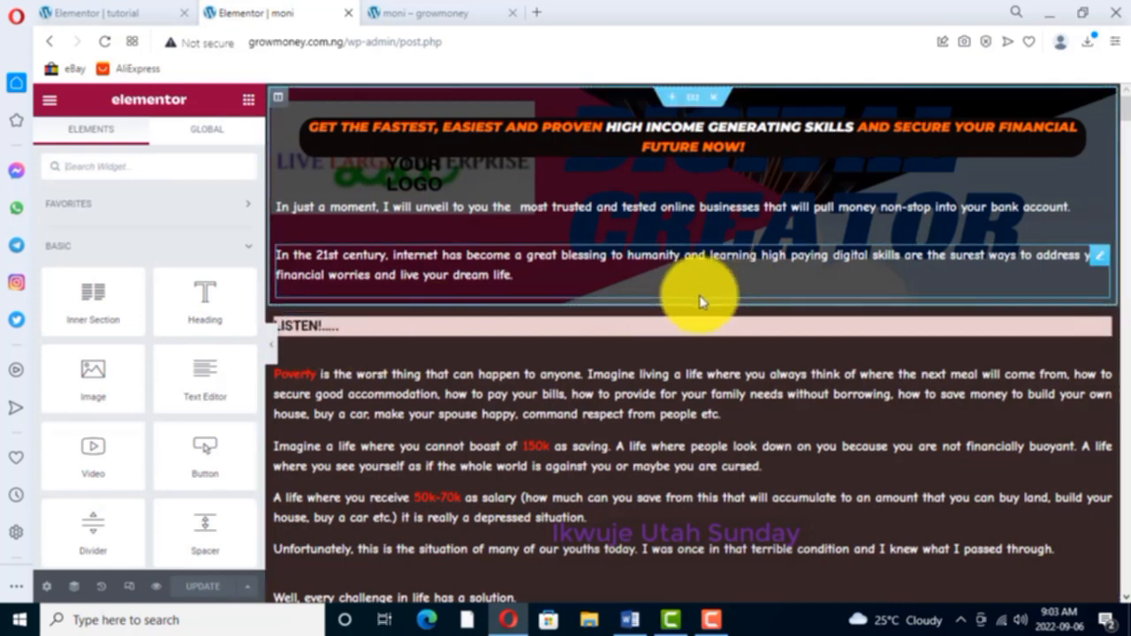
left_click(99, 12)
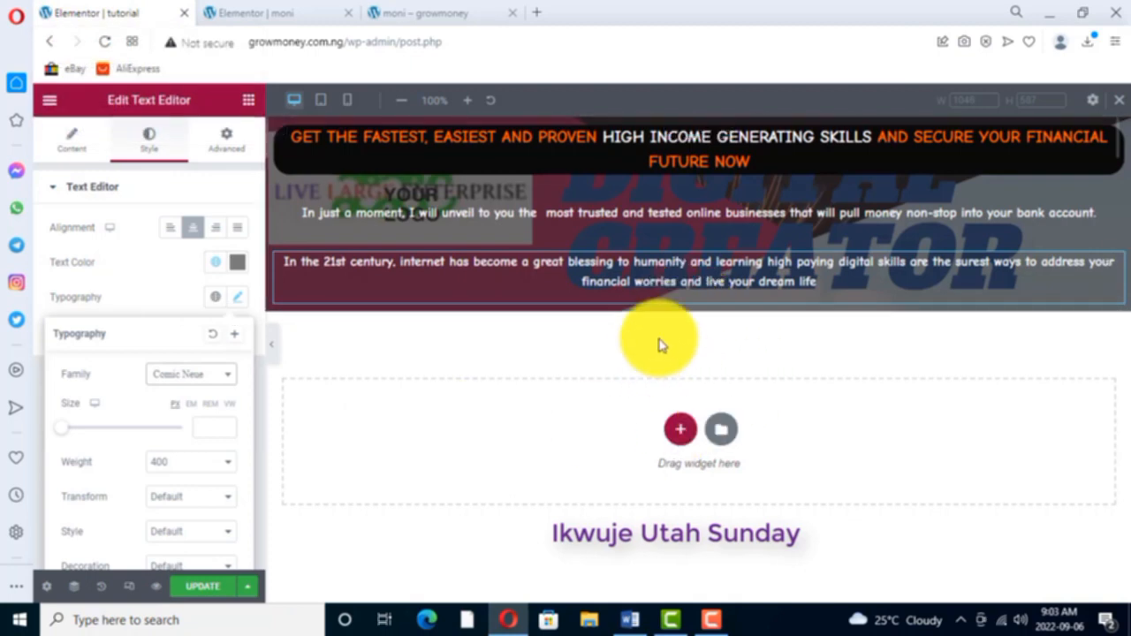
left_click(680, 430)
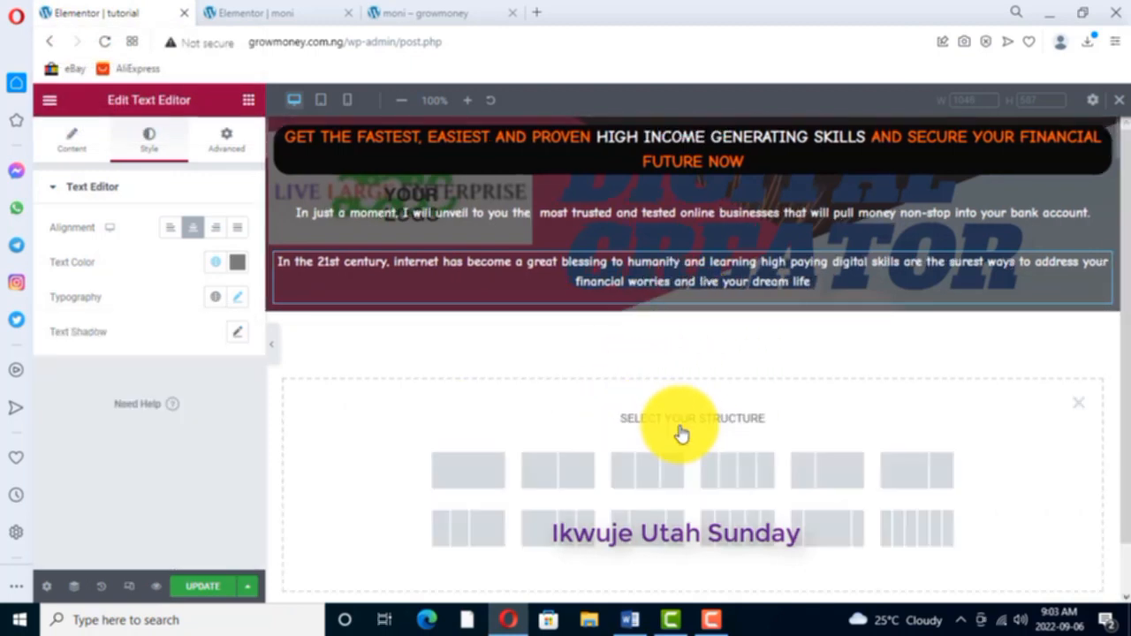
left_click(468, 475)
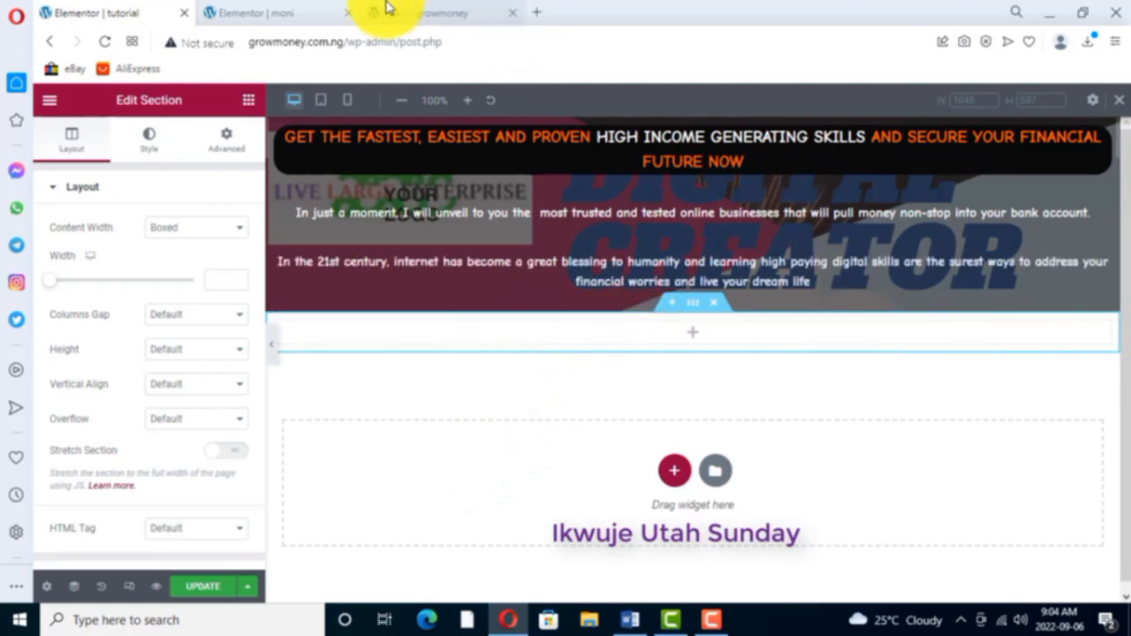
- Place a Text Editor widget in the new empty section, using the moni page as reference
left_click(269, 14)
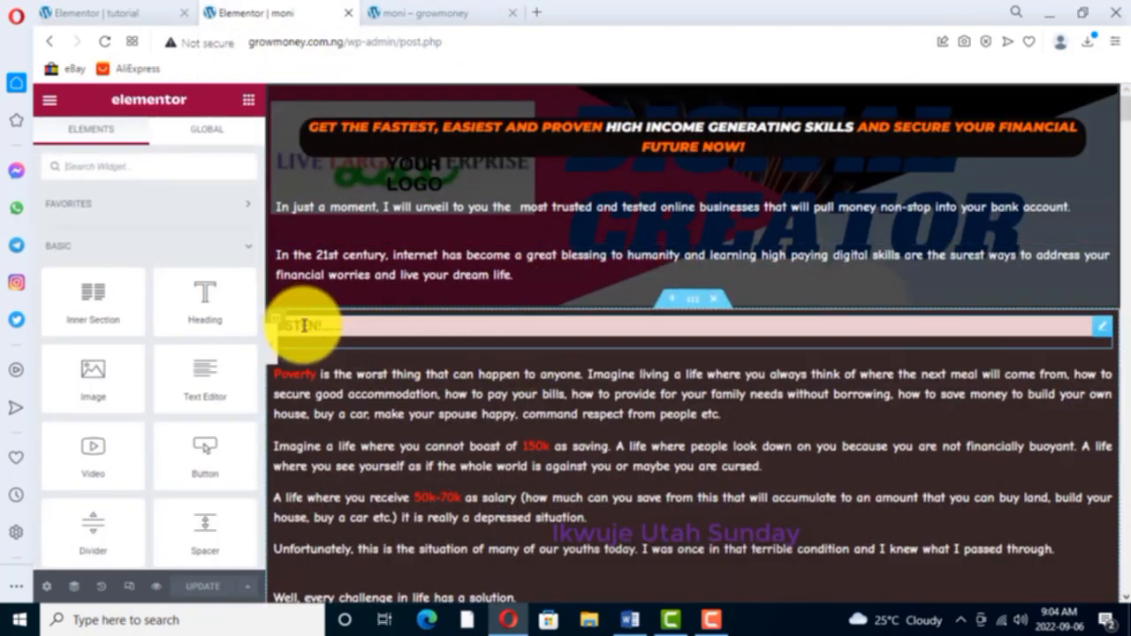
left_click(114, 14)
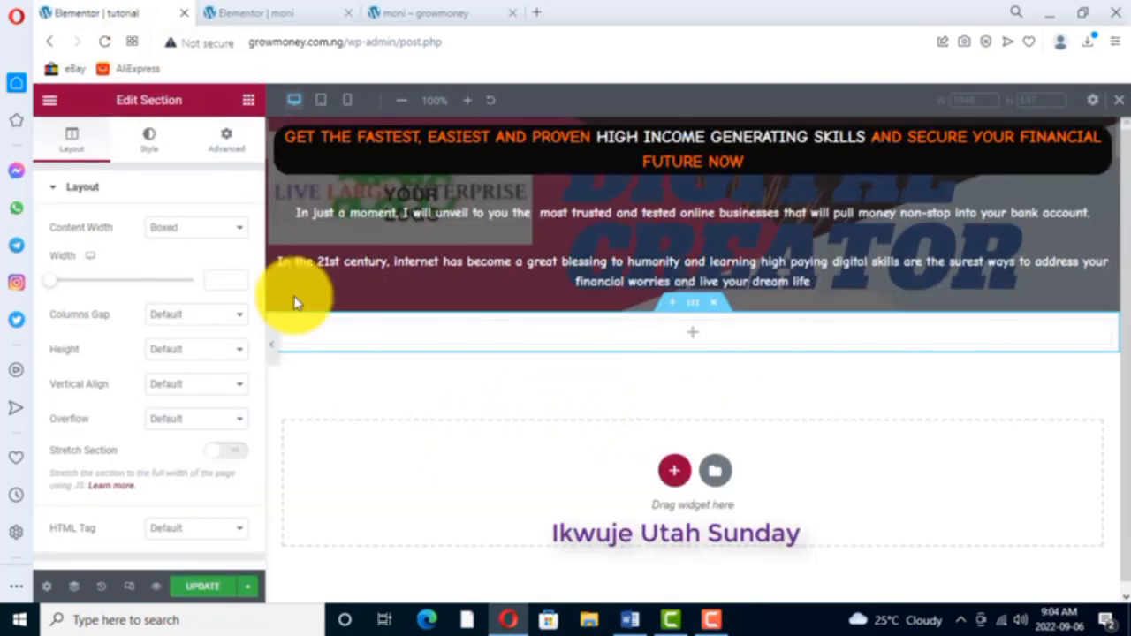
left_click(250, 100)
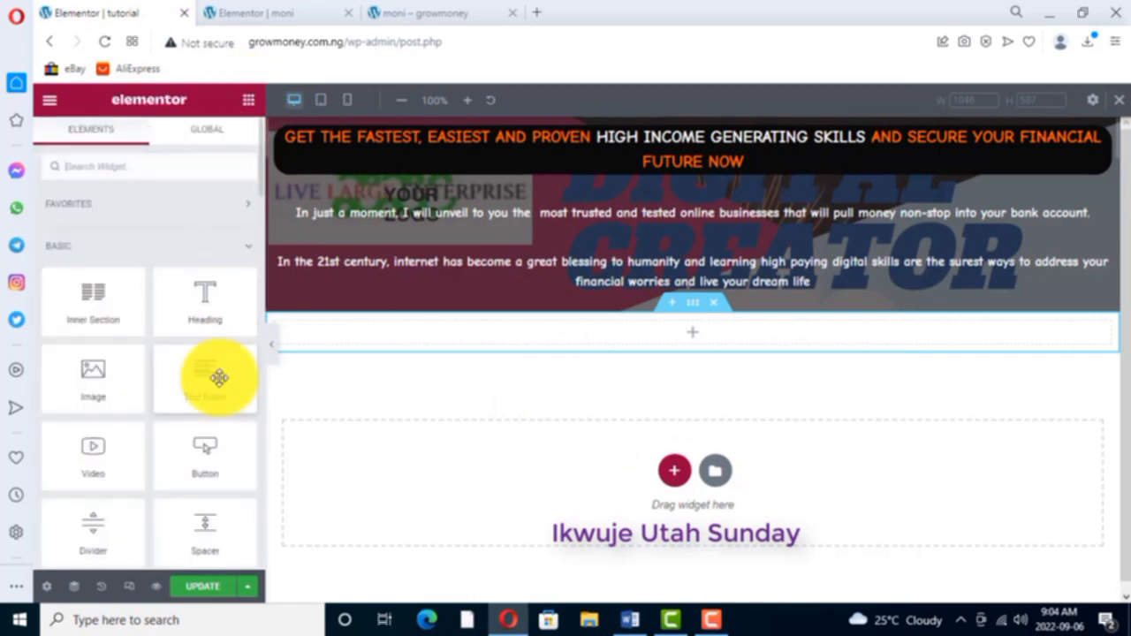
left_click_drag(219, 394, 487, 341)
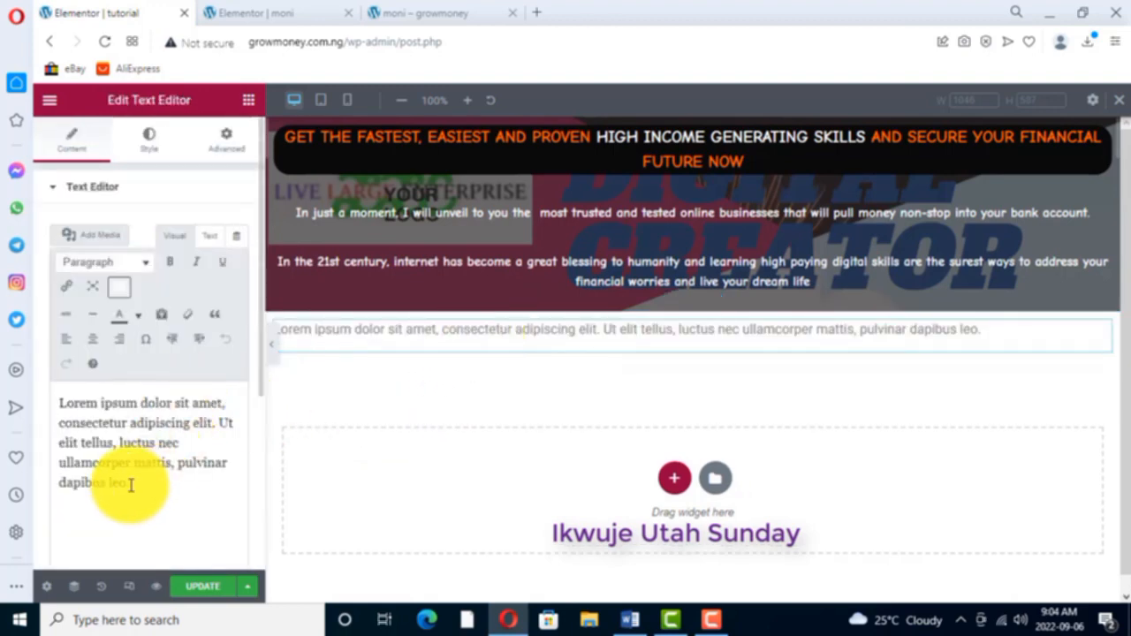
- Replace the new text widget's lorem ipsum placeholder with "listen...." and make it bold
left_click_drag(124, 486, 56, 405)
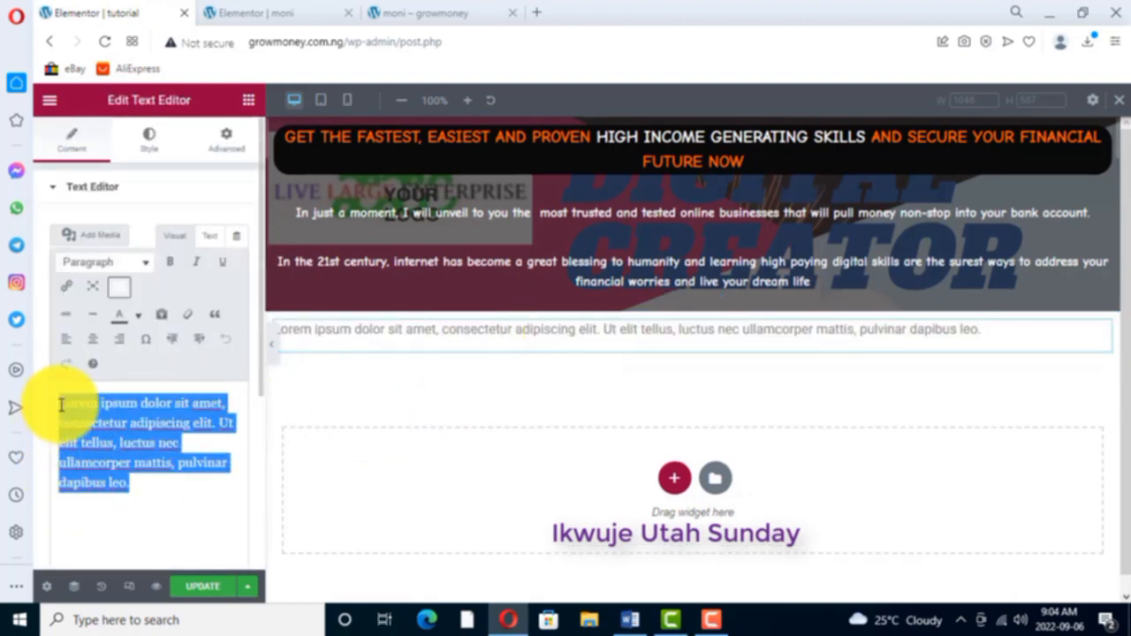
key("BackSpace")
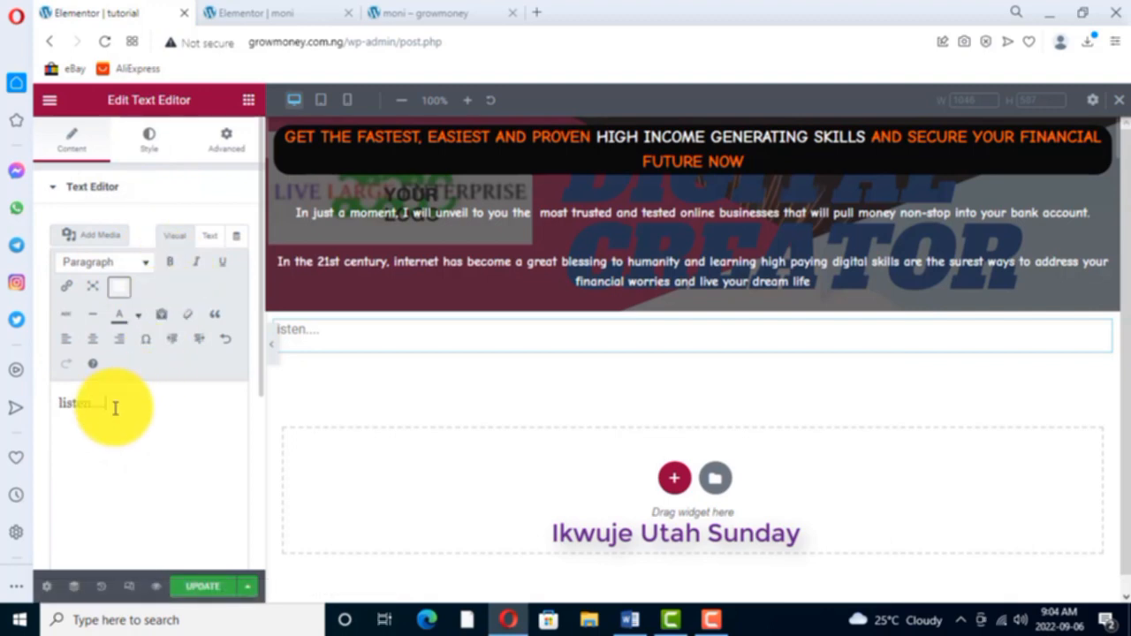
left_click_drag(107, 404, 50, 409)
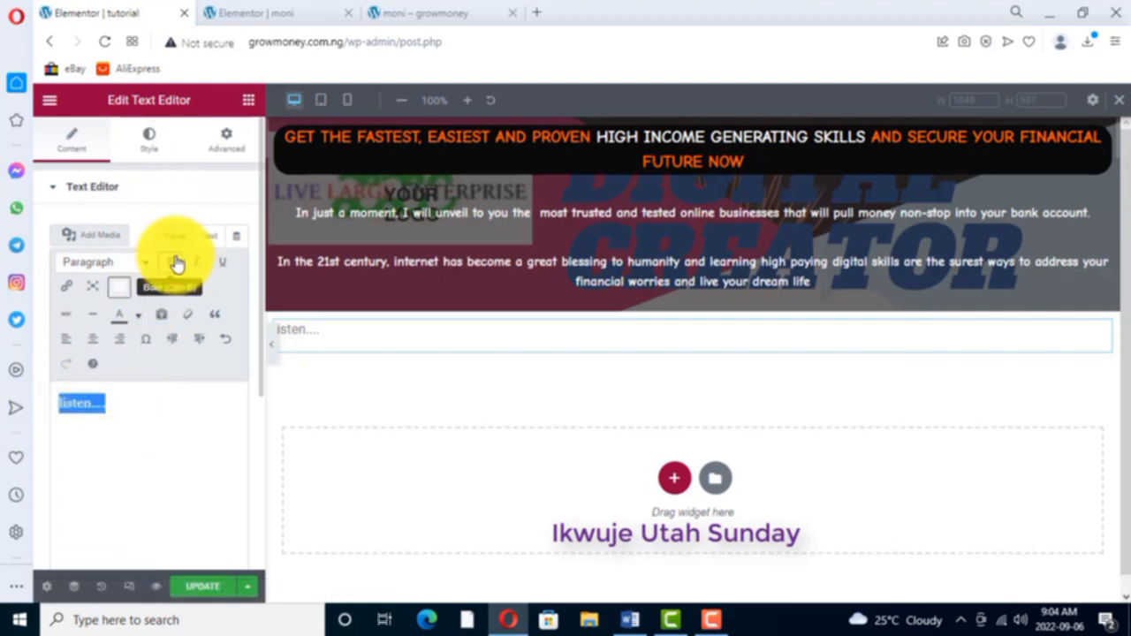
- Set the "listen...." widget's text colour to near-black #070707
left_click(150, 146)
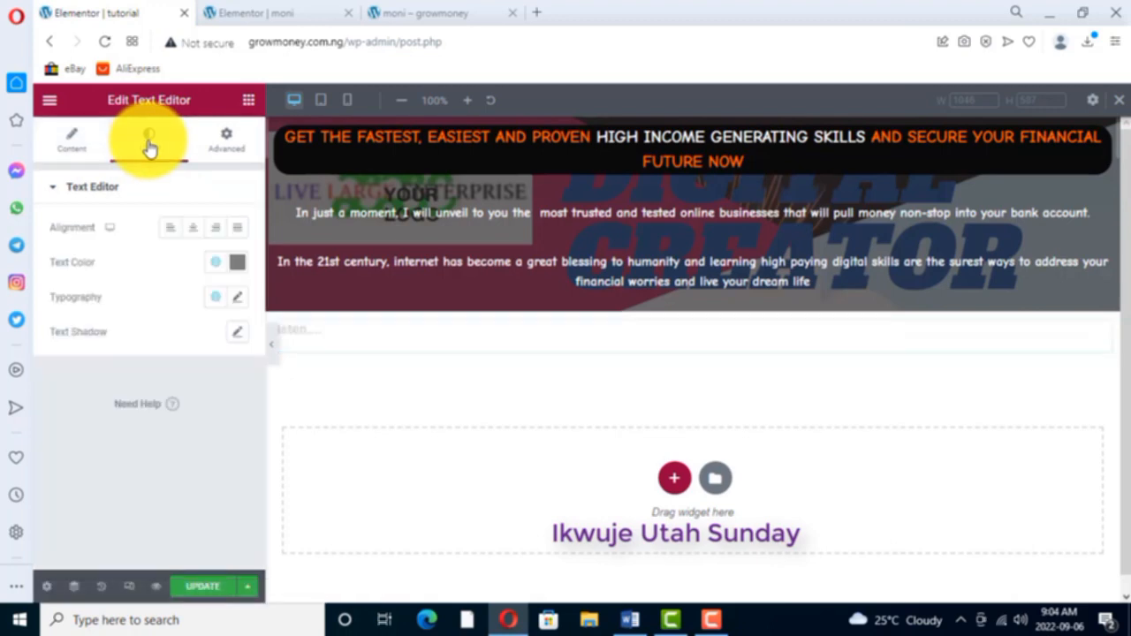
left_click(237, 263)
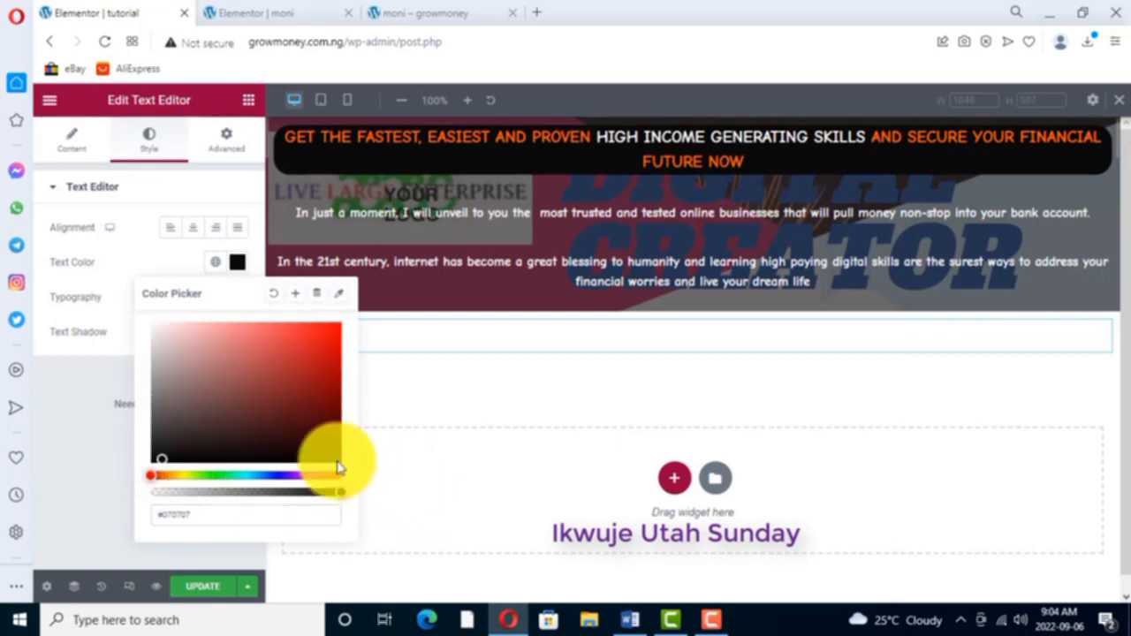
left_click(71, 139)
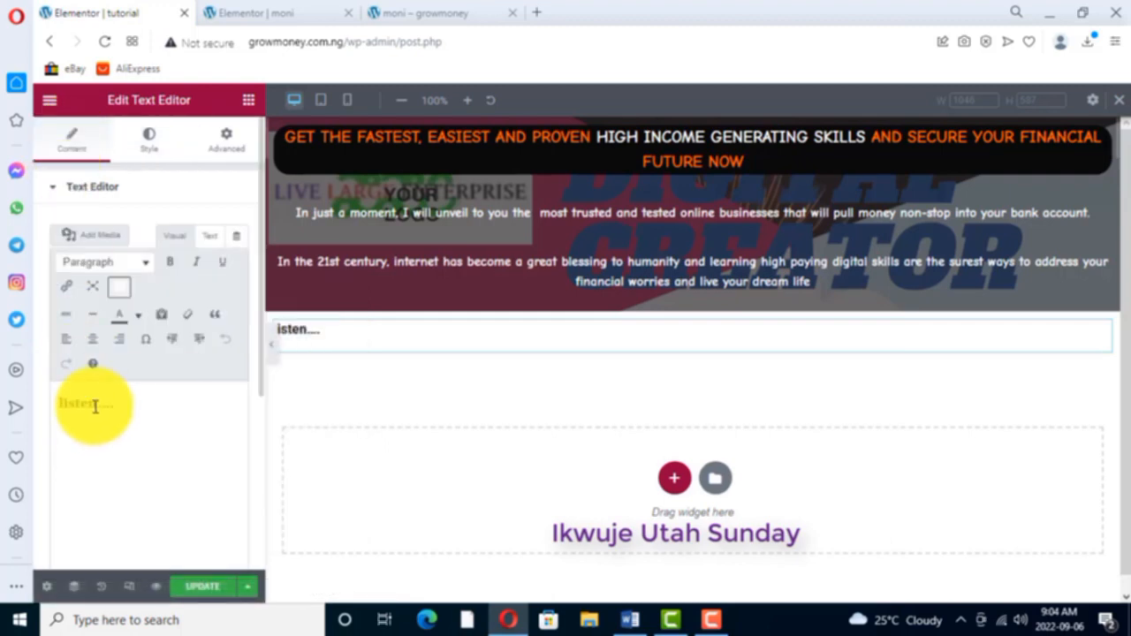
left_click(150, 140)
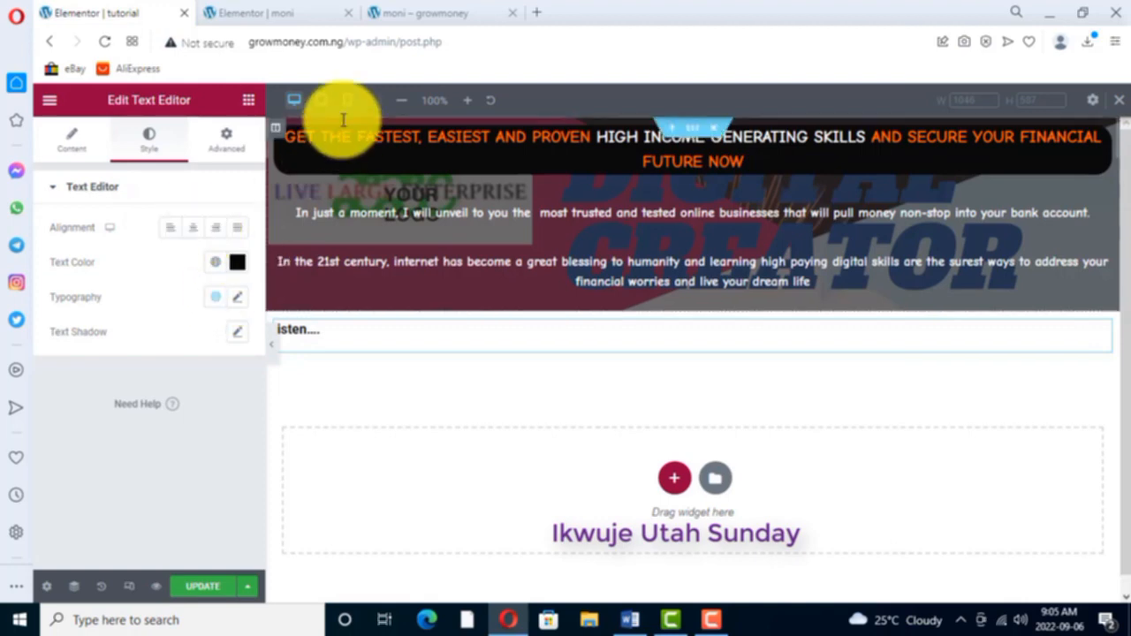
- Compare with the moni page and set the "listen...." text's font family to Comic Neue and its weight to Bold
left_click(275, 17)
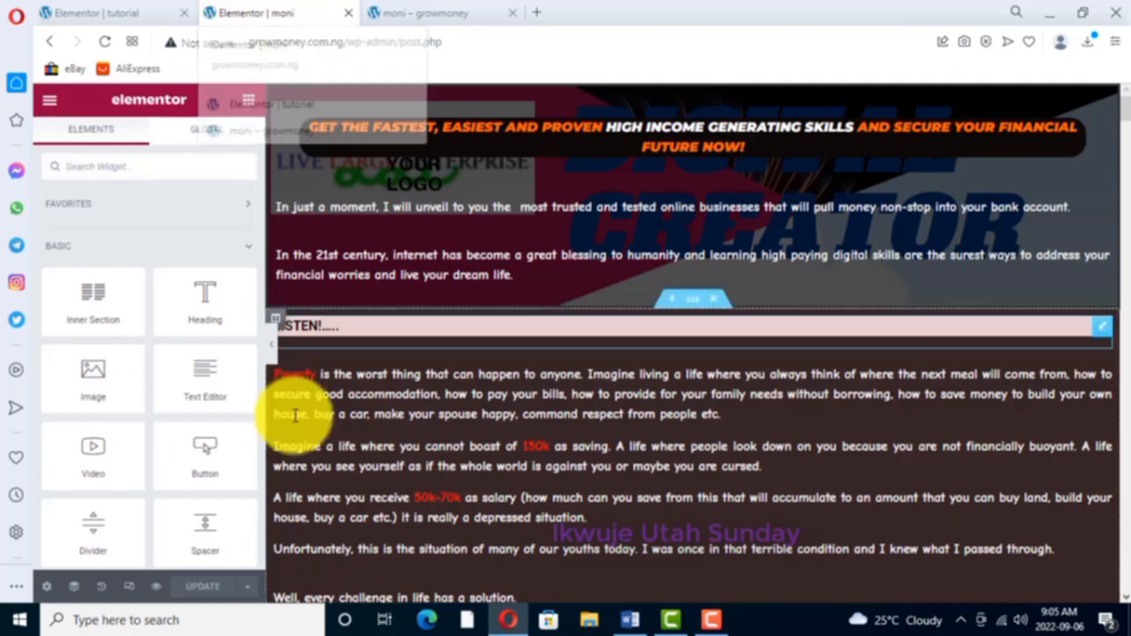
left_click(101, 14)
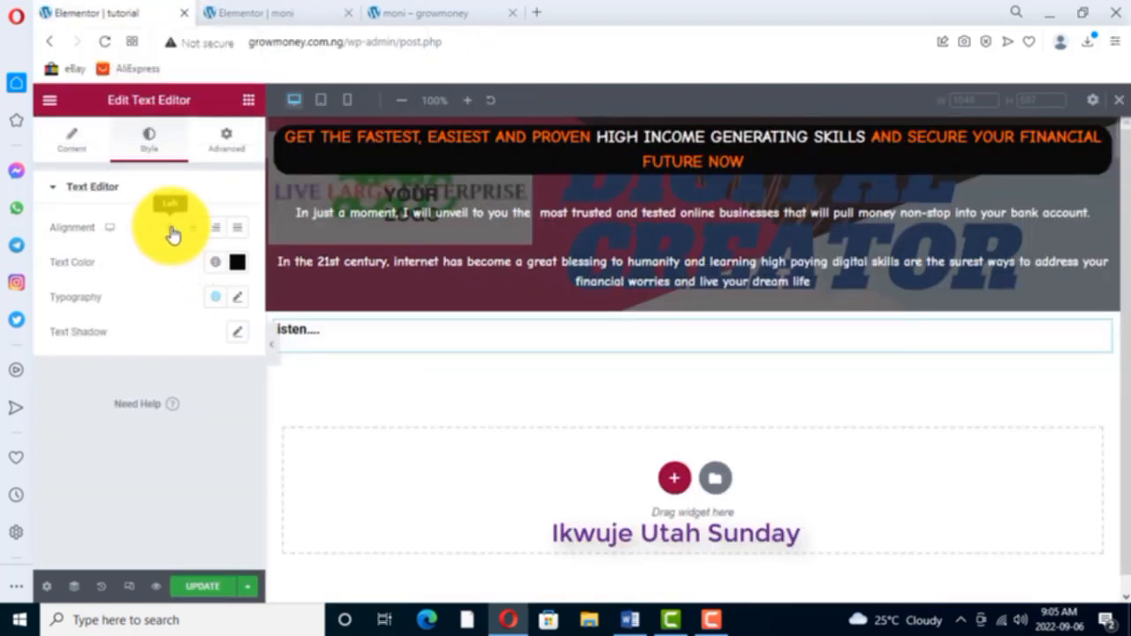
left_click(237, 297)
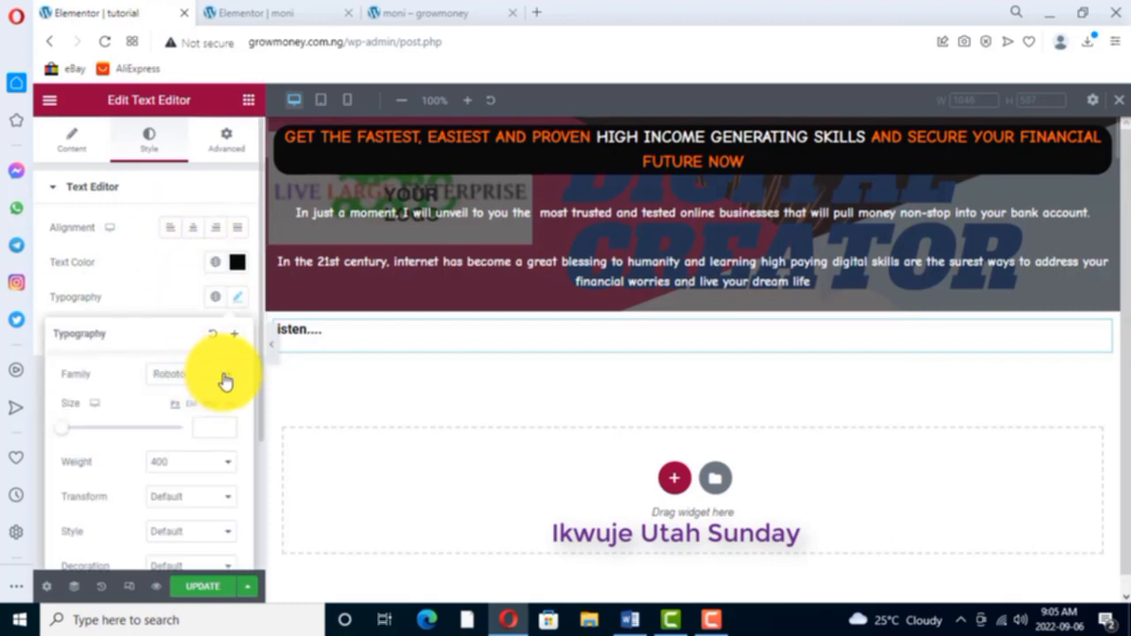
left_click(190, 376)
type("com")
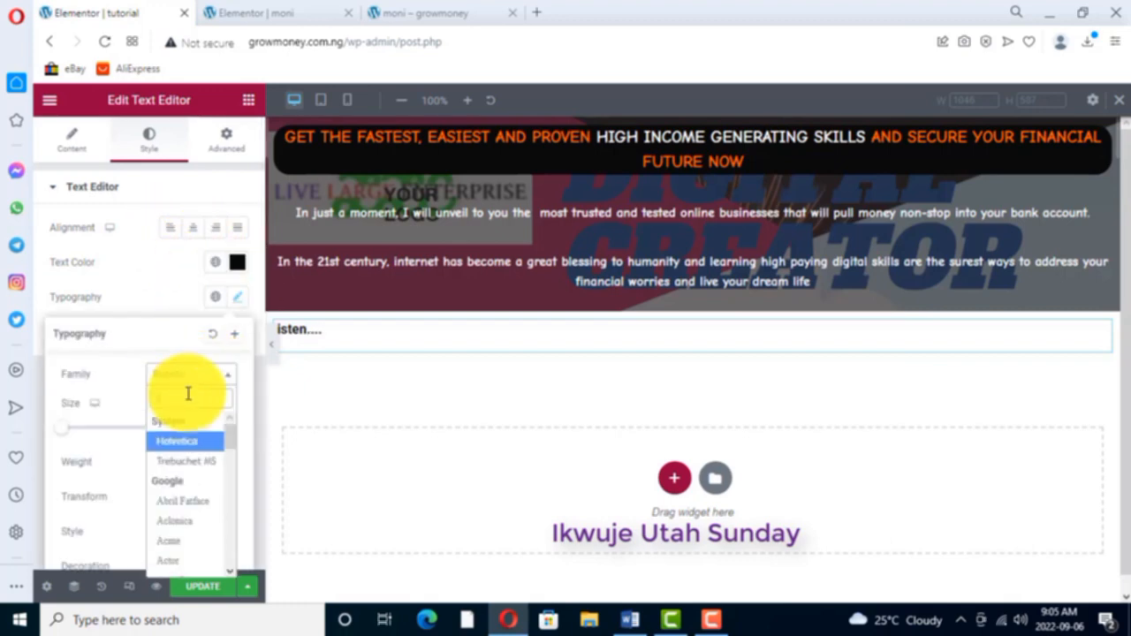
type("ic")
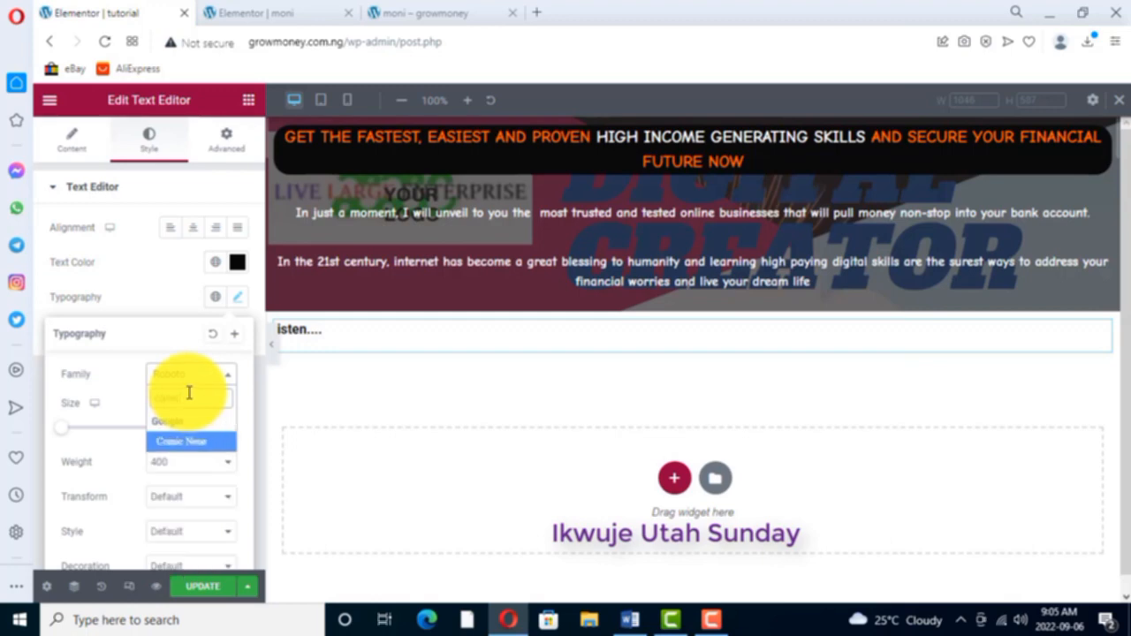
left_click(196, 441)
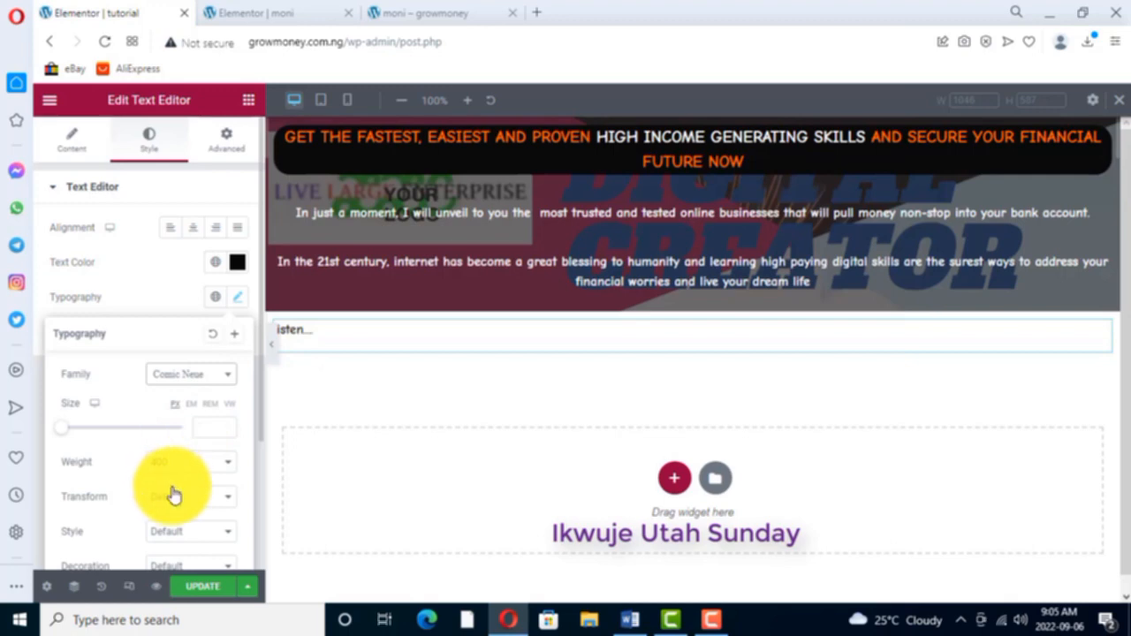
scroll(171, 477, "down", 1)
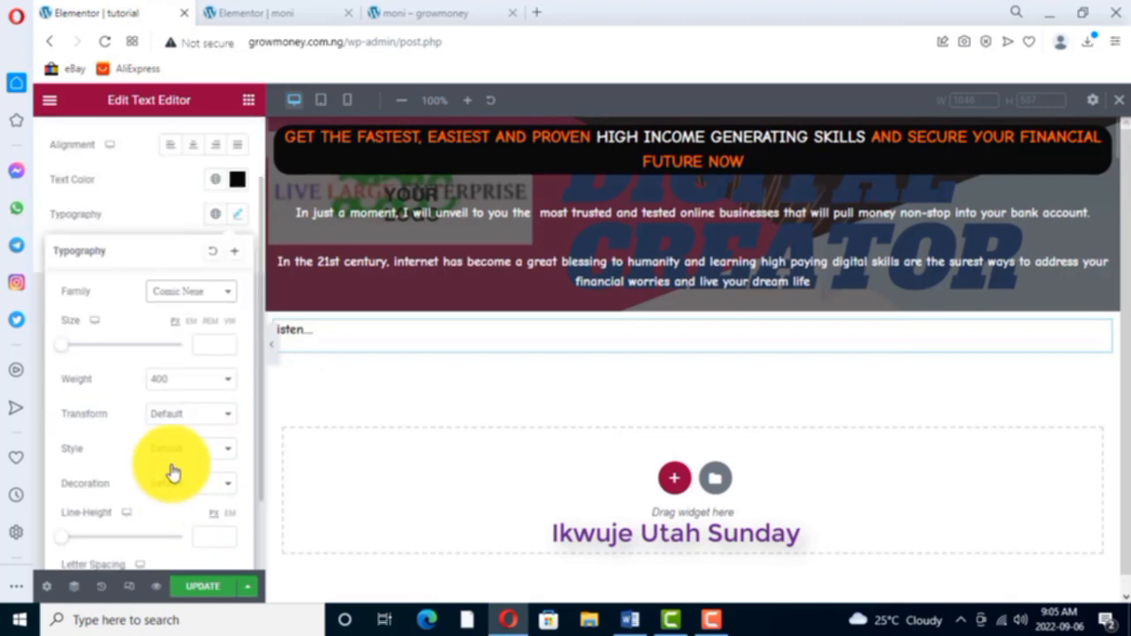
left_click(226, 381)
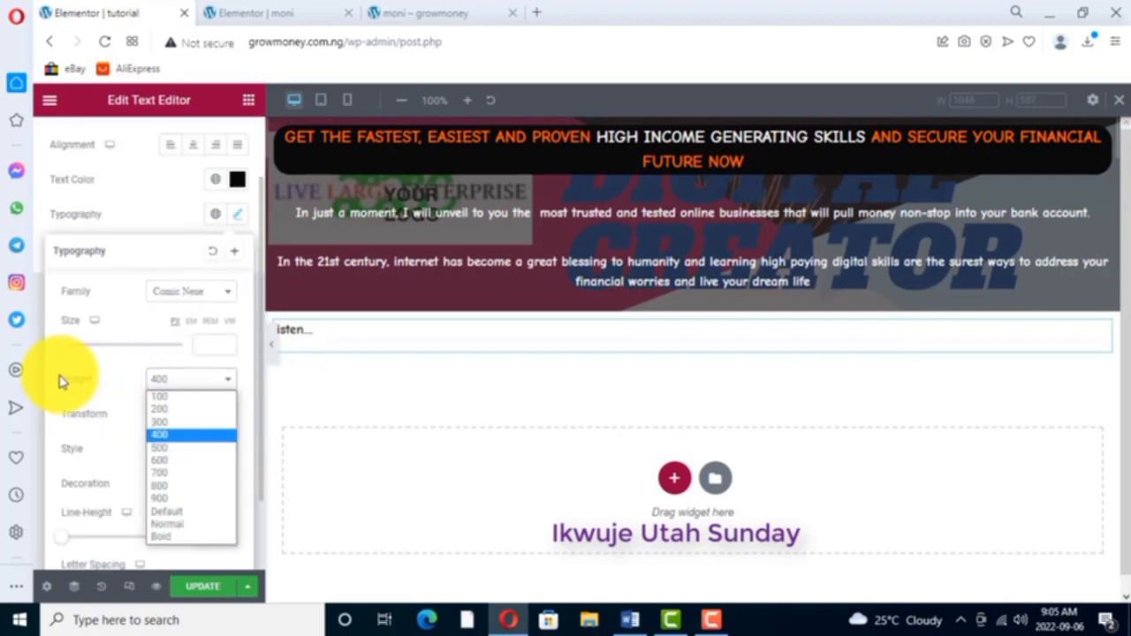
left_click(170, 538)
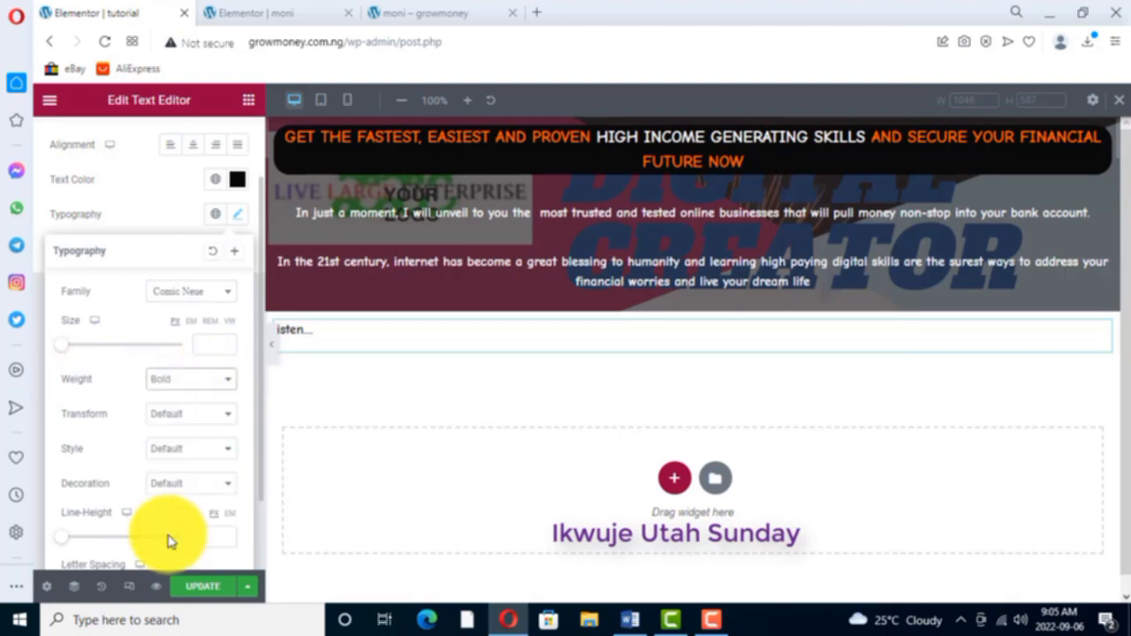
- Try font weights 900 and 700 on the "listen...." text and return it to Bold
left_click(226, 380)
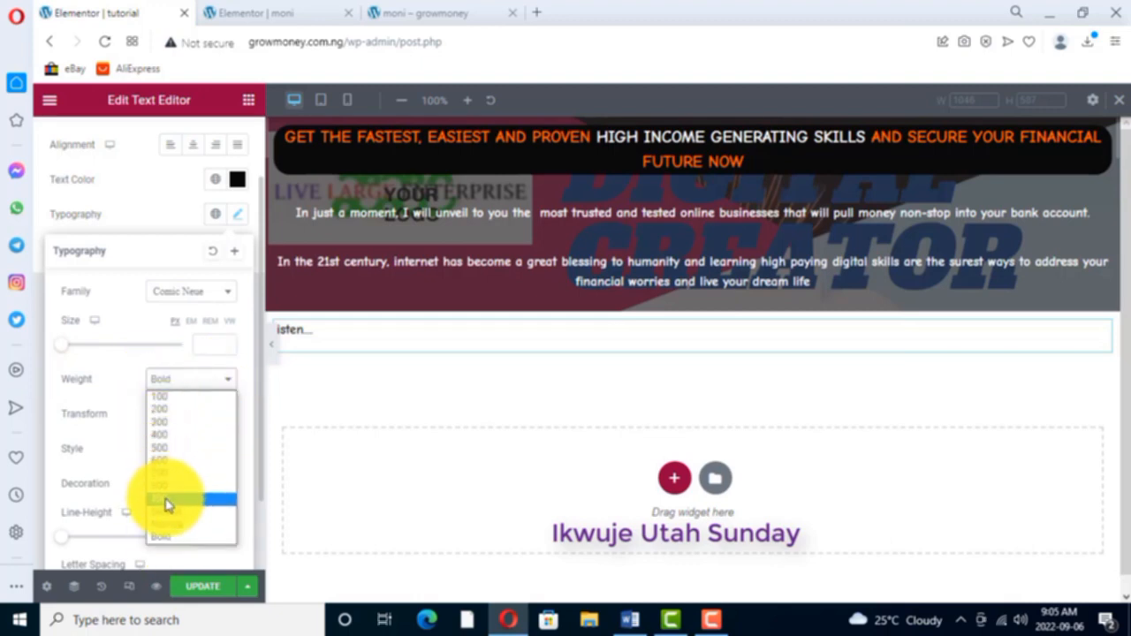
left_click(165, 499)
left_click(228, 379)
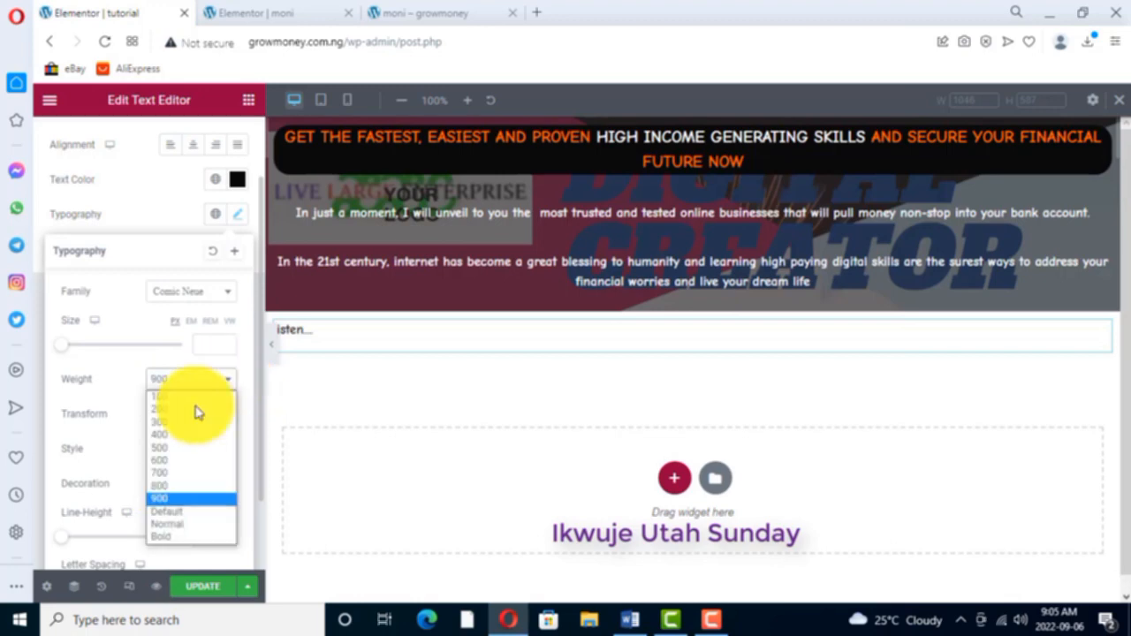
left_click(161, 474)
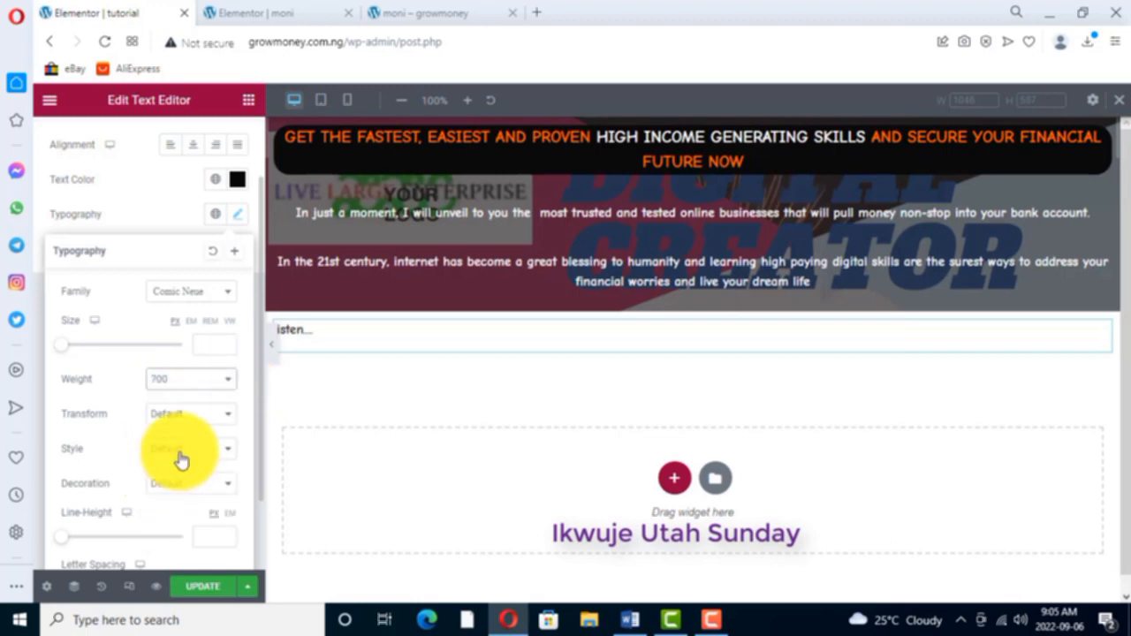
left_click(227, 382)
left_click(173, 538)
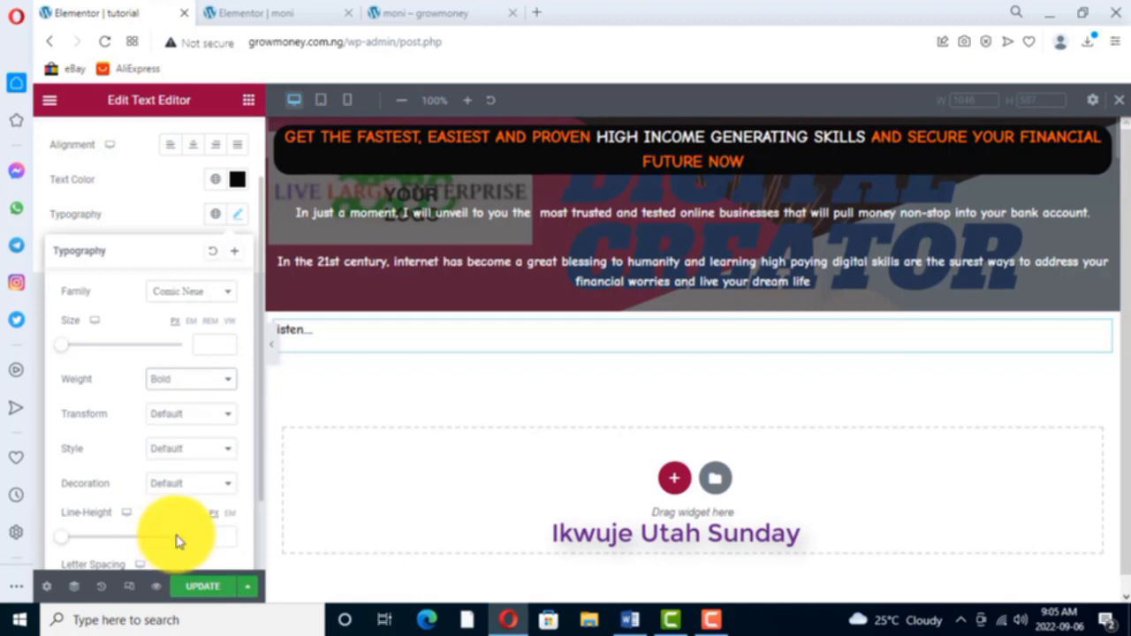
- Check the moni page's strip, give the "listen...." text widget a classic background, and open its background colour for editing
left_click(298, 13)
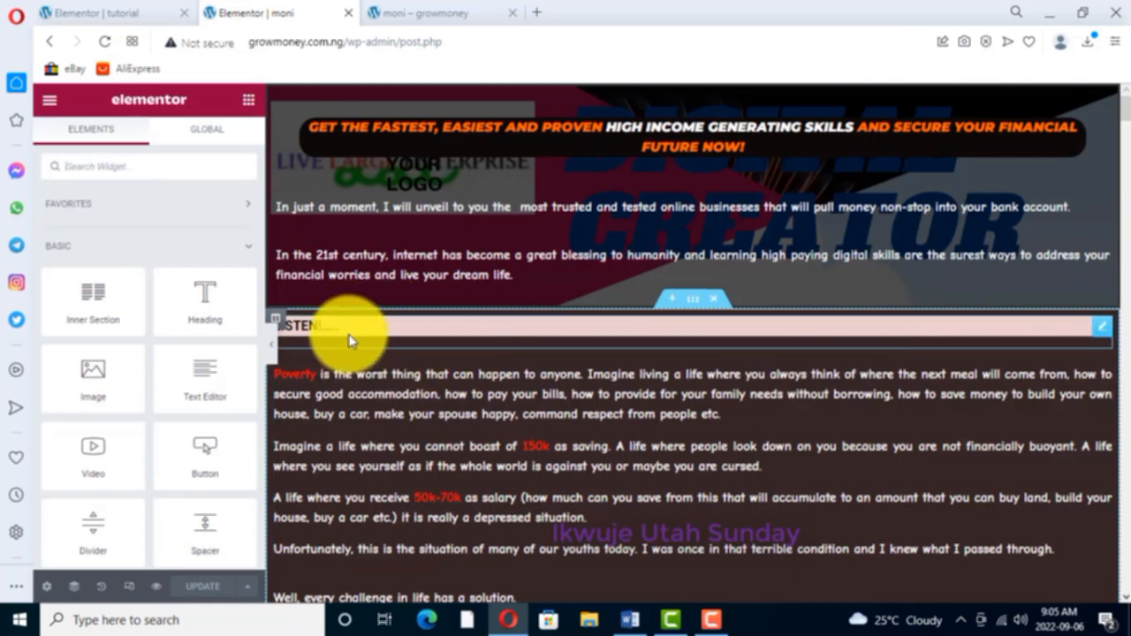
left_click(136, 12)
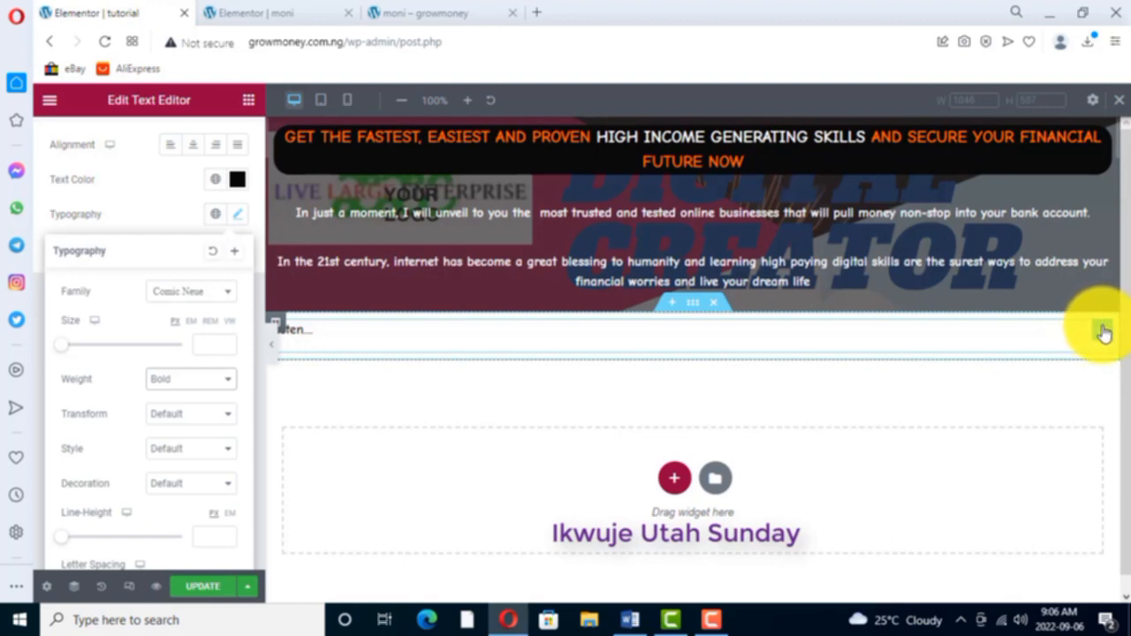
right_click(1104, 332)
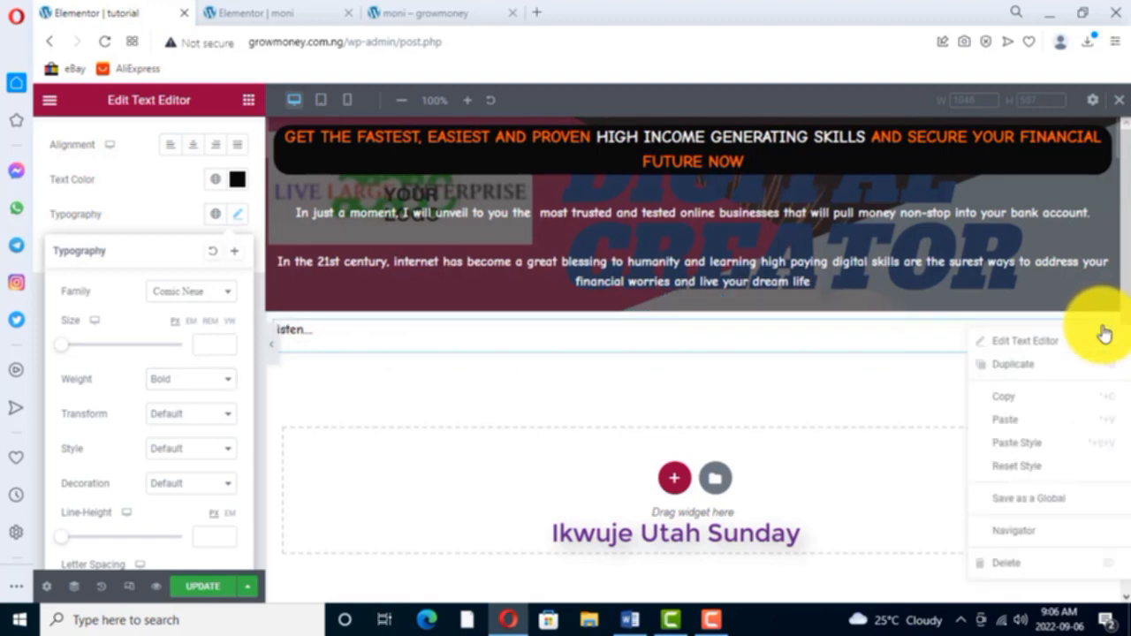
left_click(1029, 344)
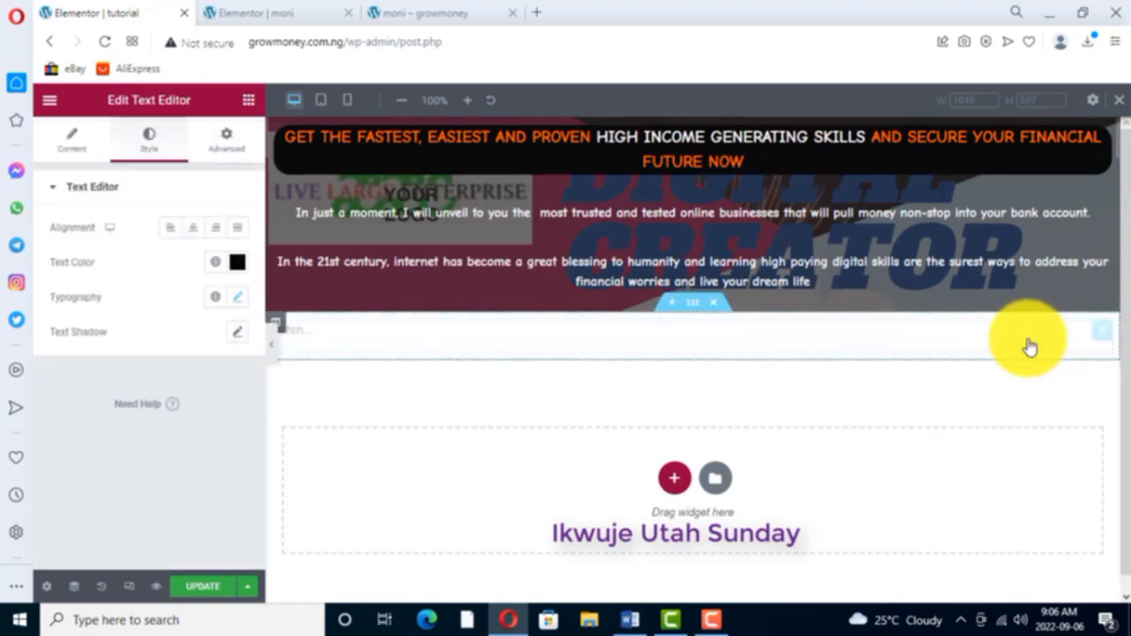
left_click(228, 148)
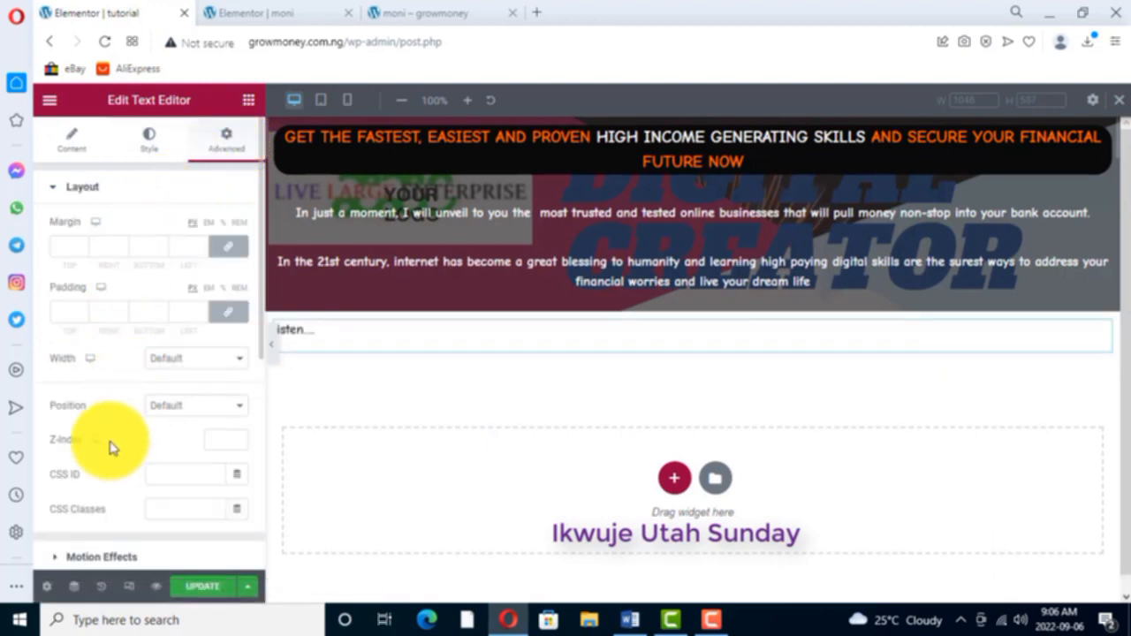
scroll(111, 447, "down", 1)
scroll(112, 447, "down", 1)
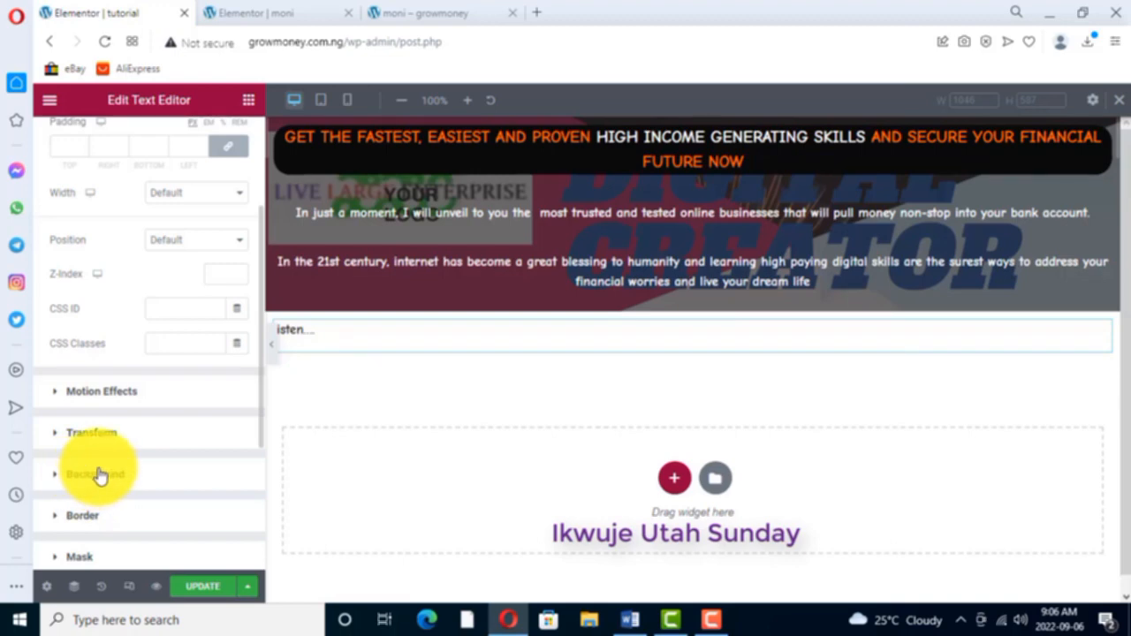
left_click(99, 475)
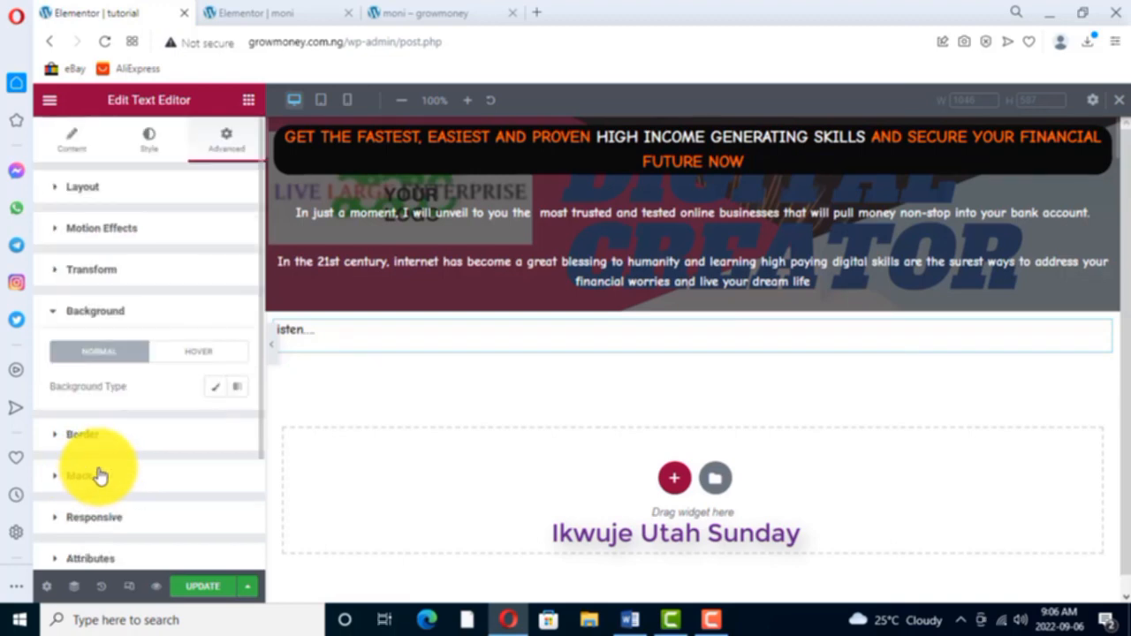
left_click(215, 388)
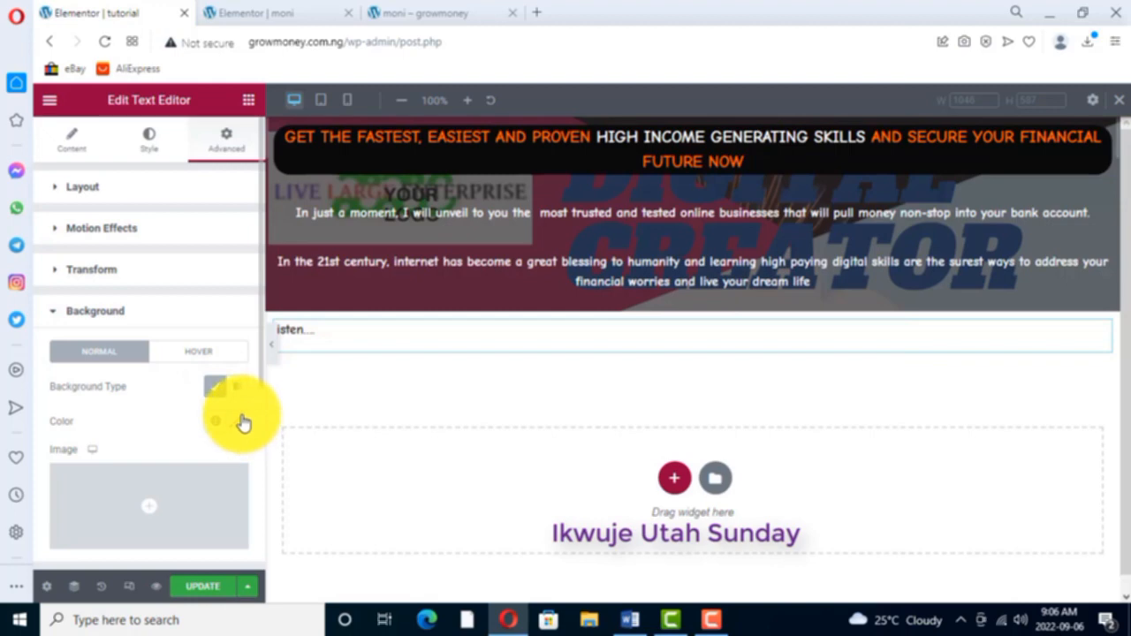
left_click(236, 424)
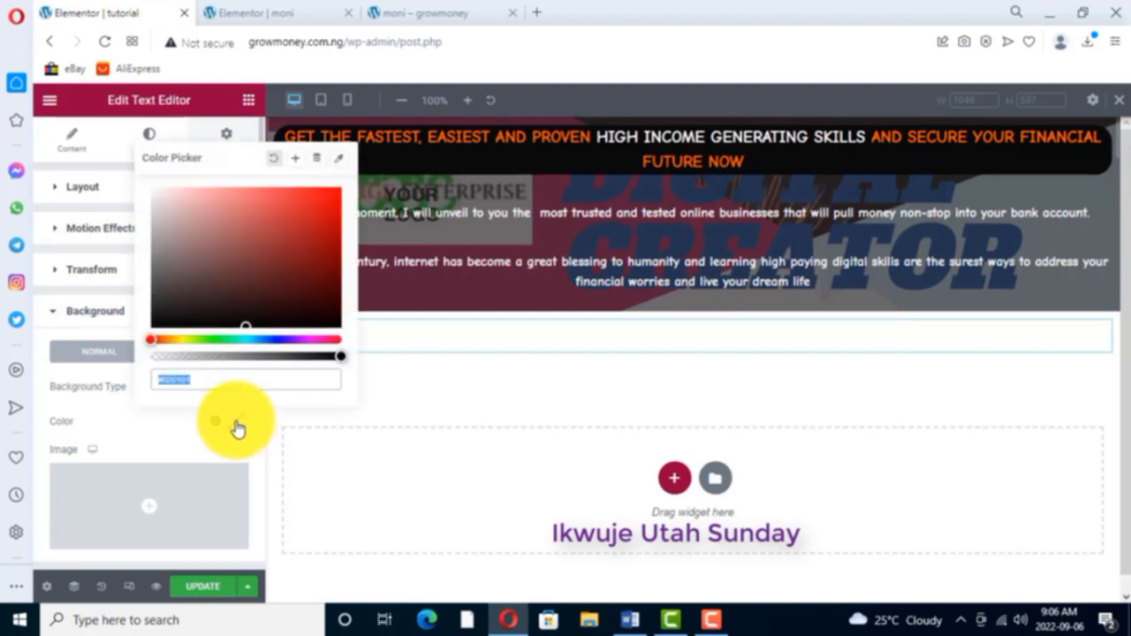
- Compare with the moni page's strip and try black (000) as the "listen...." widget's background colour
left_click(281, 14)
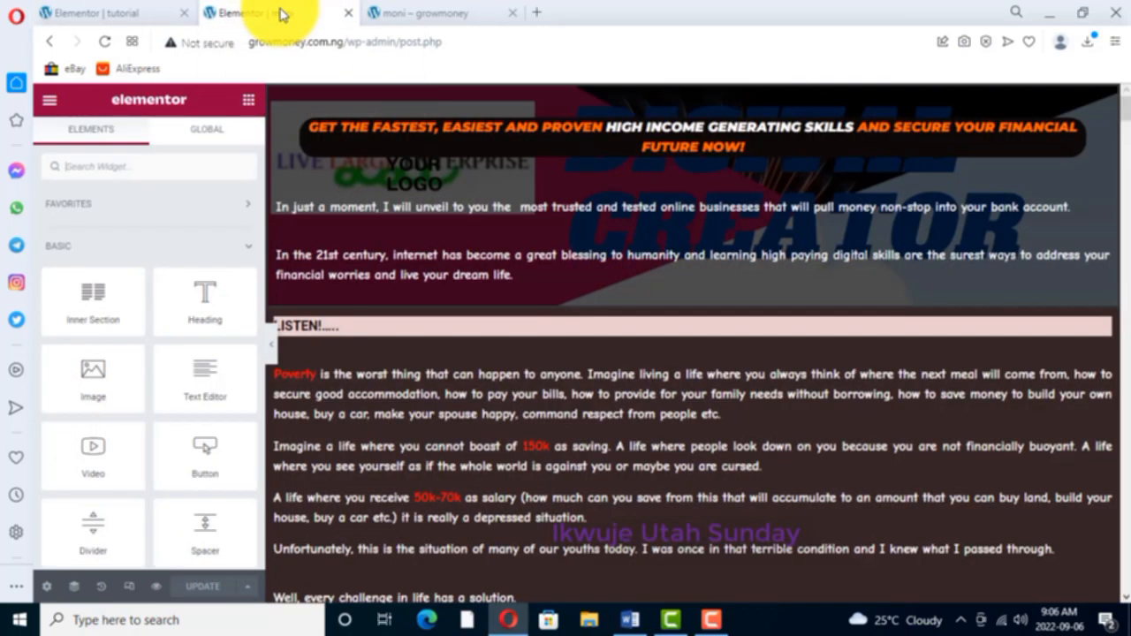
left_click(130, 14)
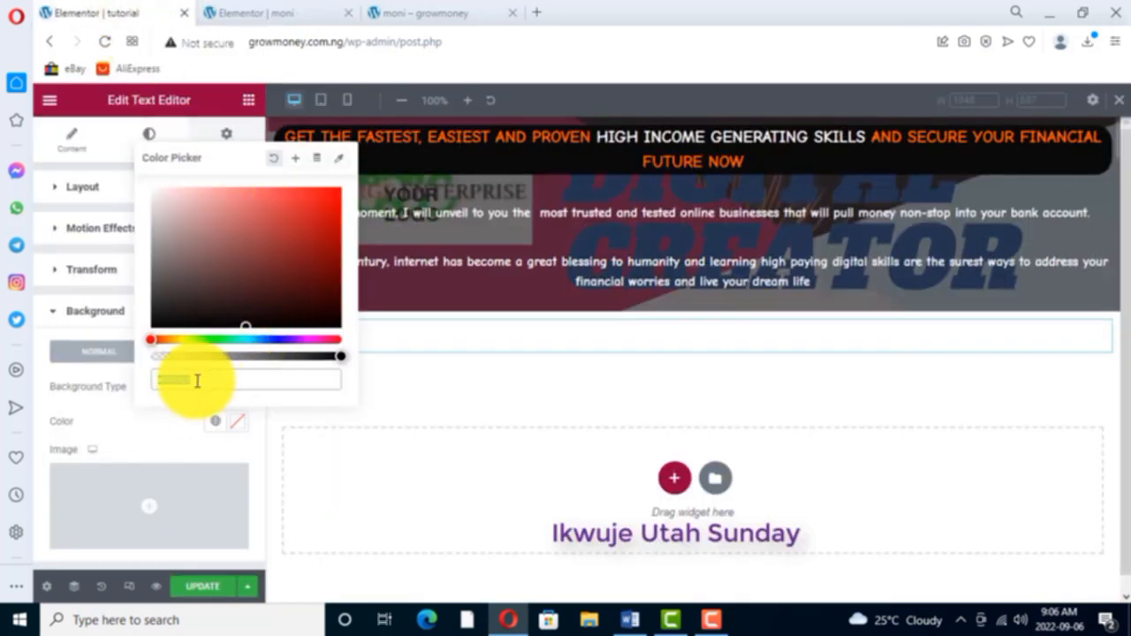
key("BackSpace")
key("BackSpace")
key("BackSpace")
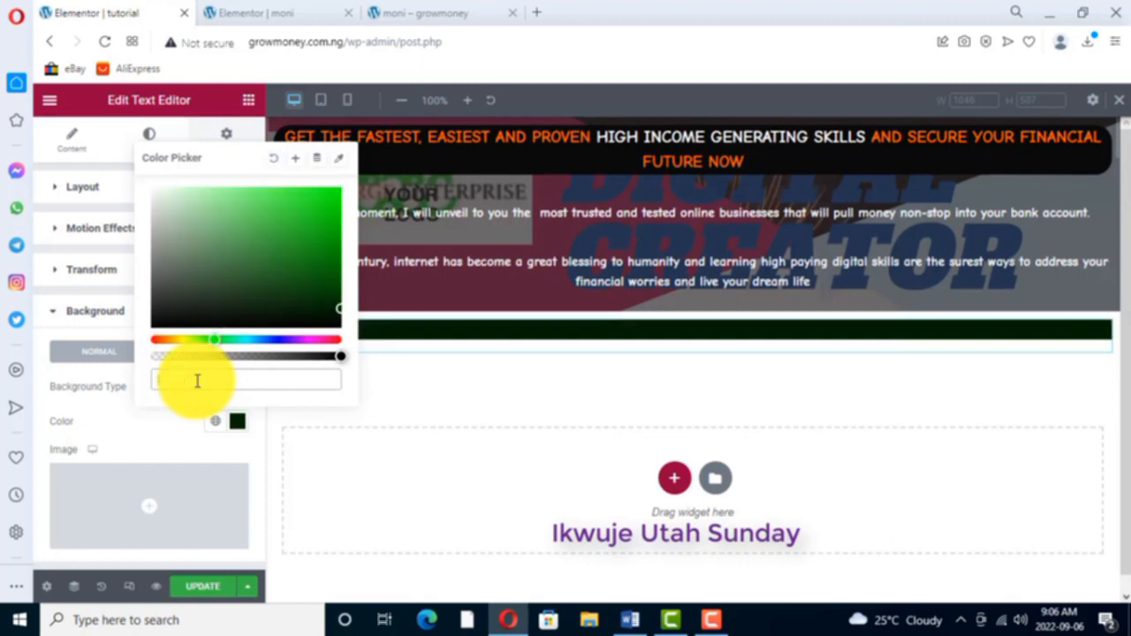
key("BackSpace")
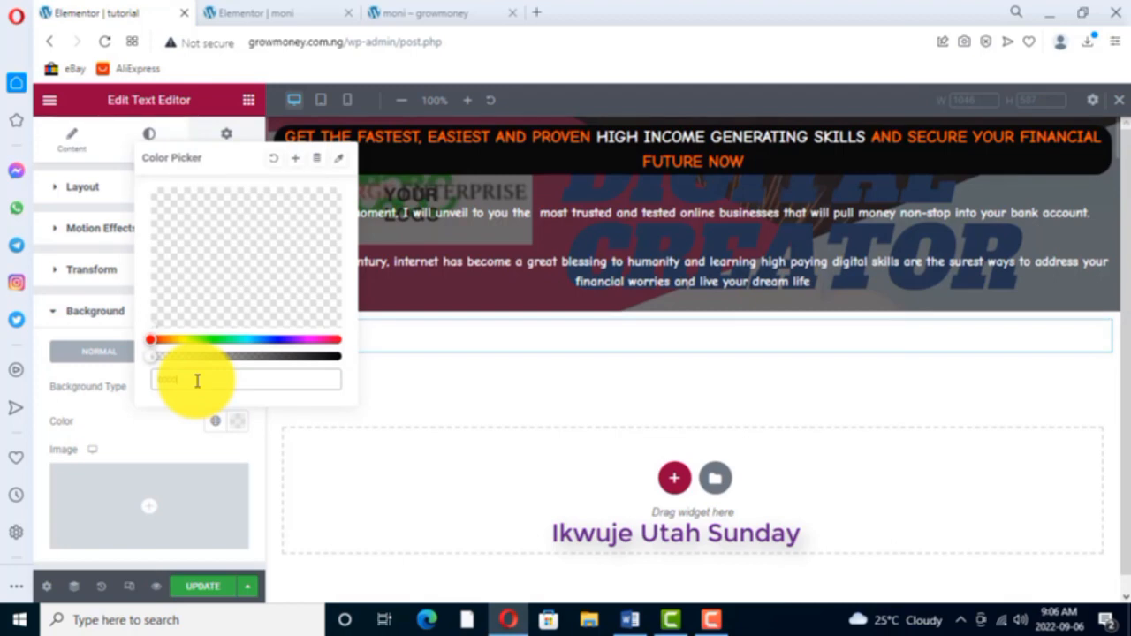
key("BackSpace")
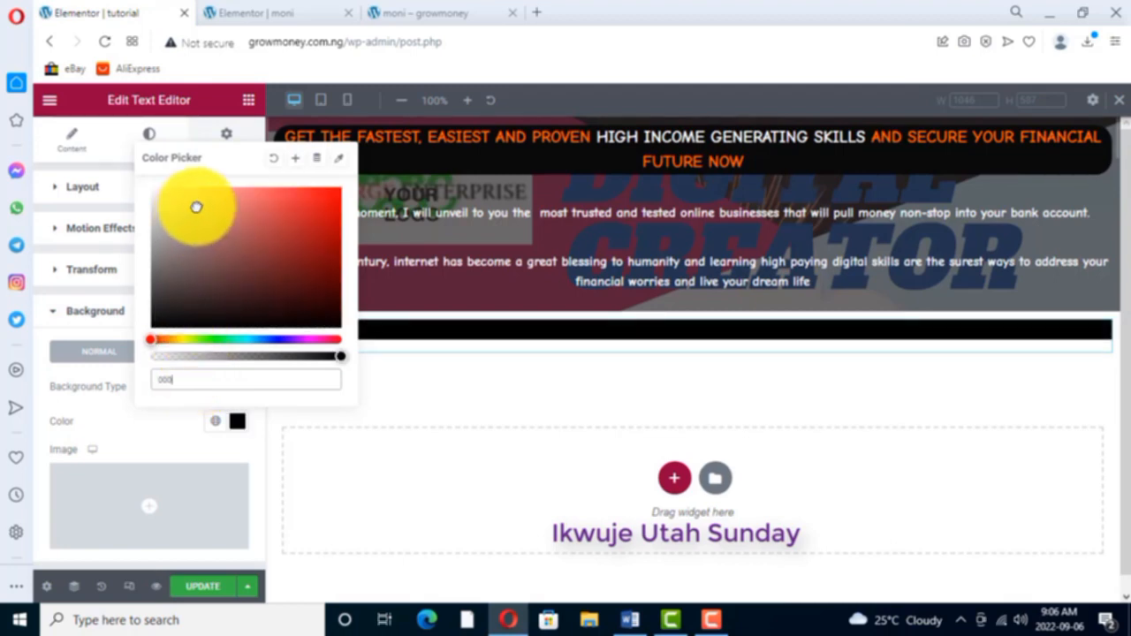
- Try several pink and reddish-brown shades for the "listen...." widget's background, ending on #915F5F
left_click(233, 205)
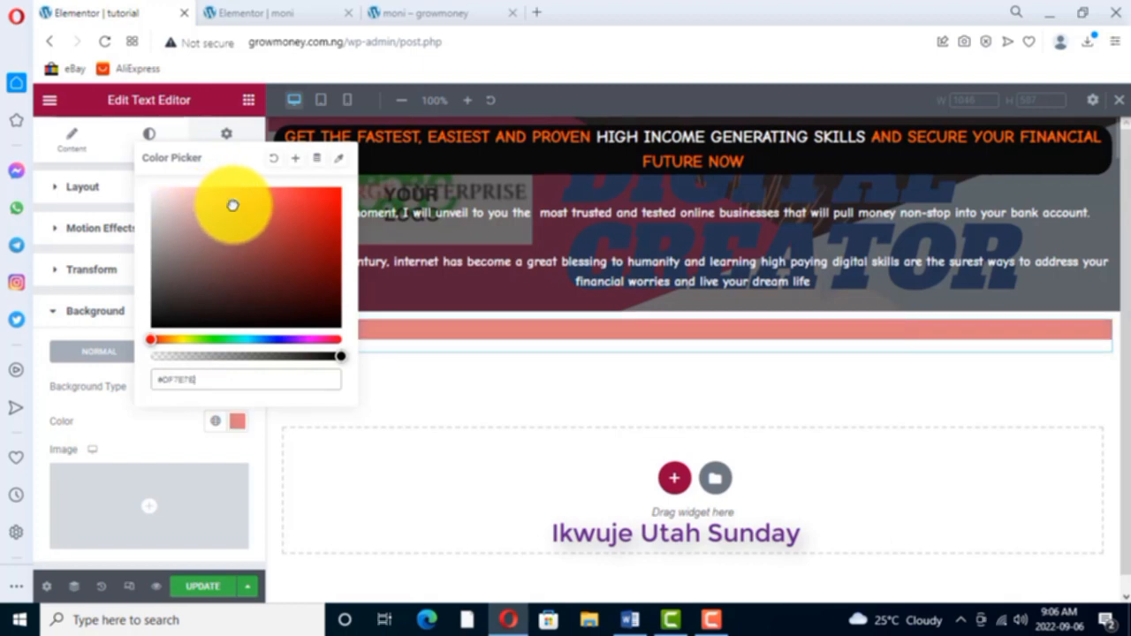
left_click(173, 246)
left_click(209, 202)
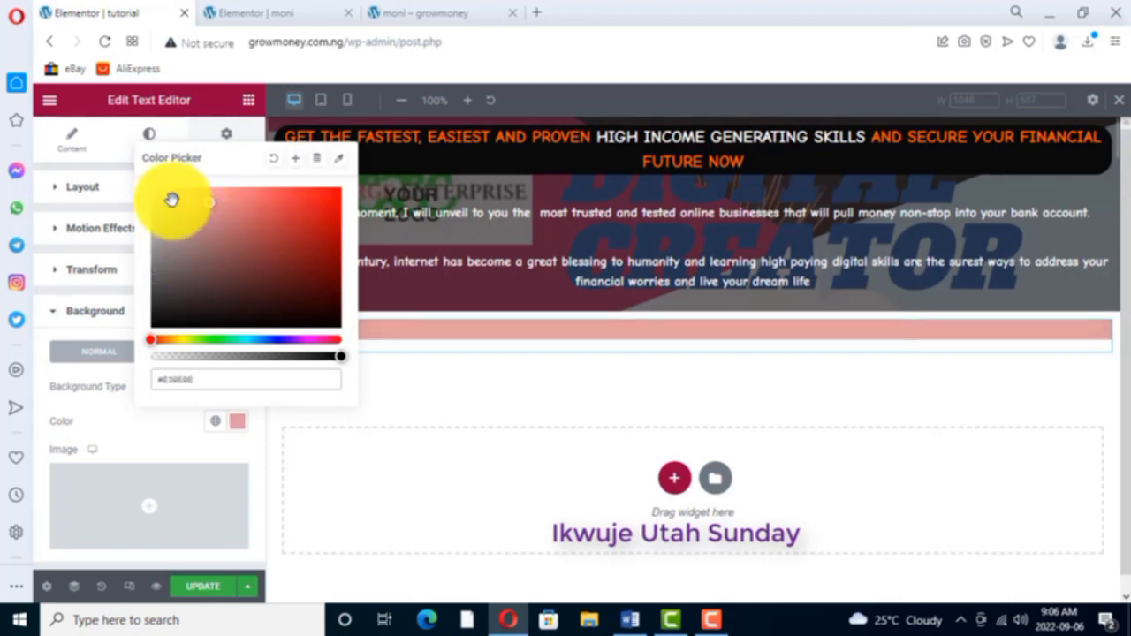
left_click(167, 231)
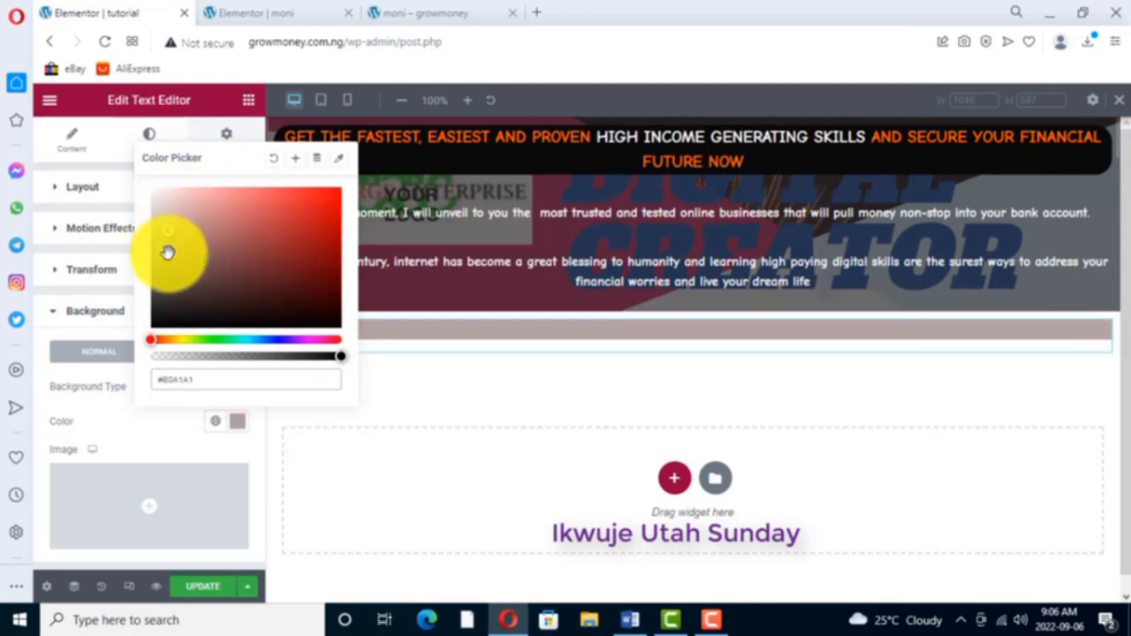
left_click(167, 252)
left_click(213, 261)
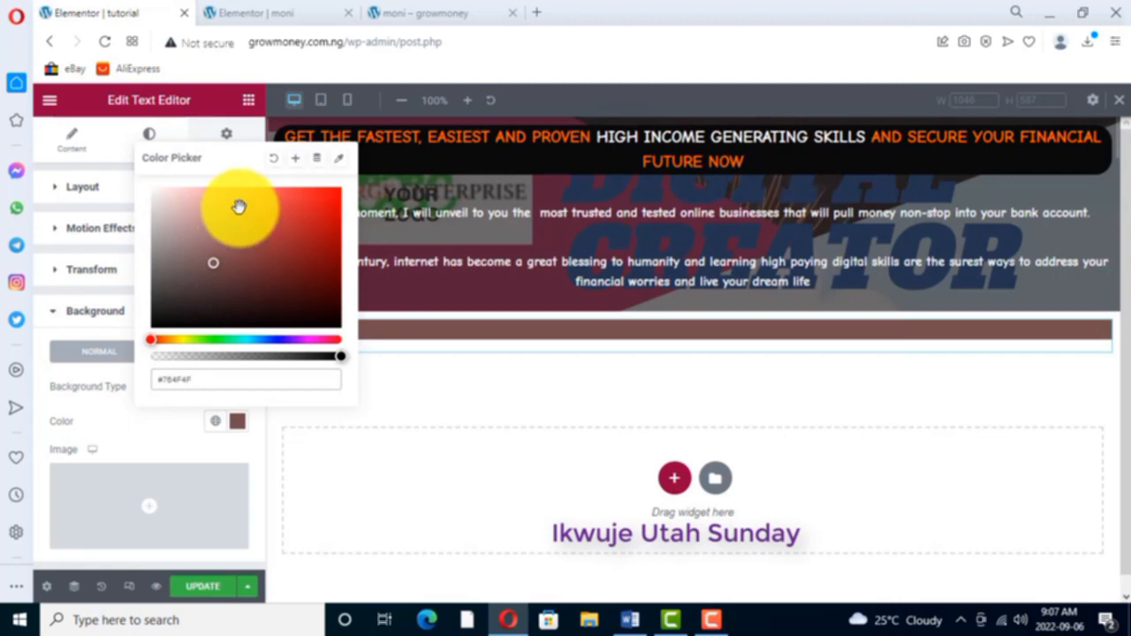
mouse_move(239, 206)
left_mouse_down()
mouse_move(203, 213)
mouse_move(197, 235)
mouse_move(218, 248)
mouse_move(203, 249)
left_mouse_up()
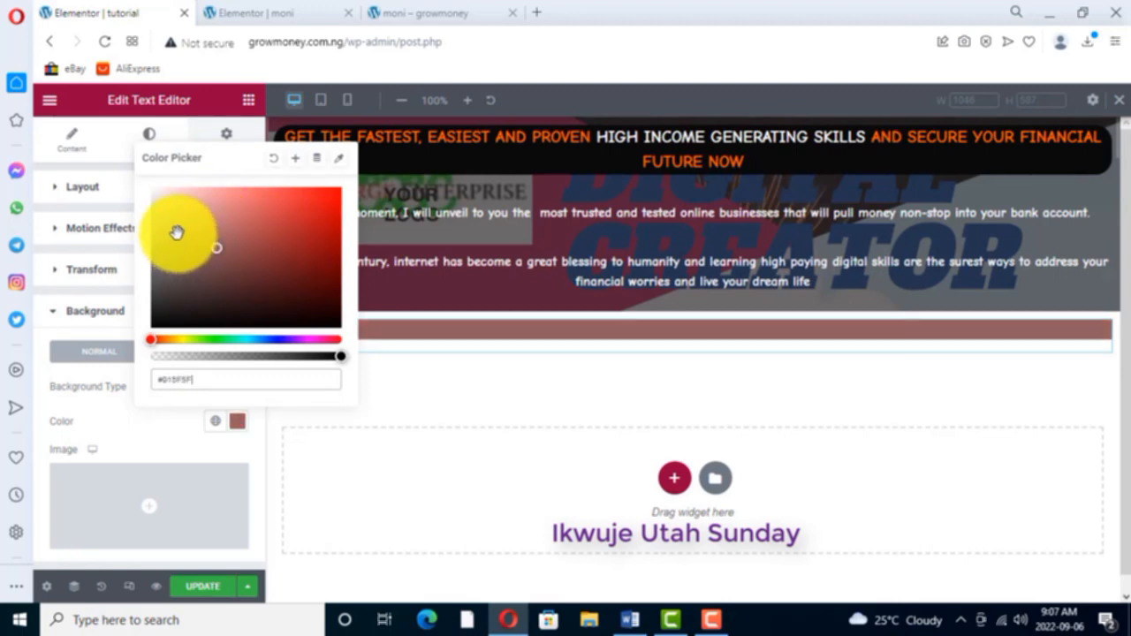
- Copy the background colour code from the "LISTEN!....." text widget on the moni page
left_click(276, 15)
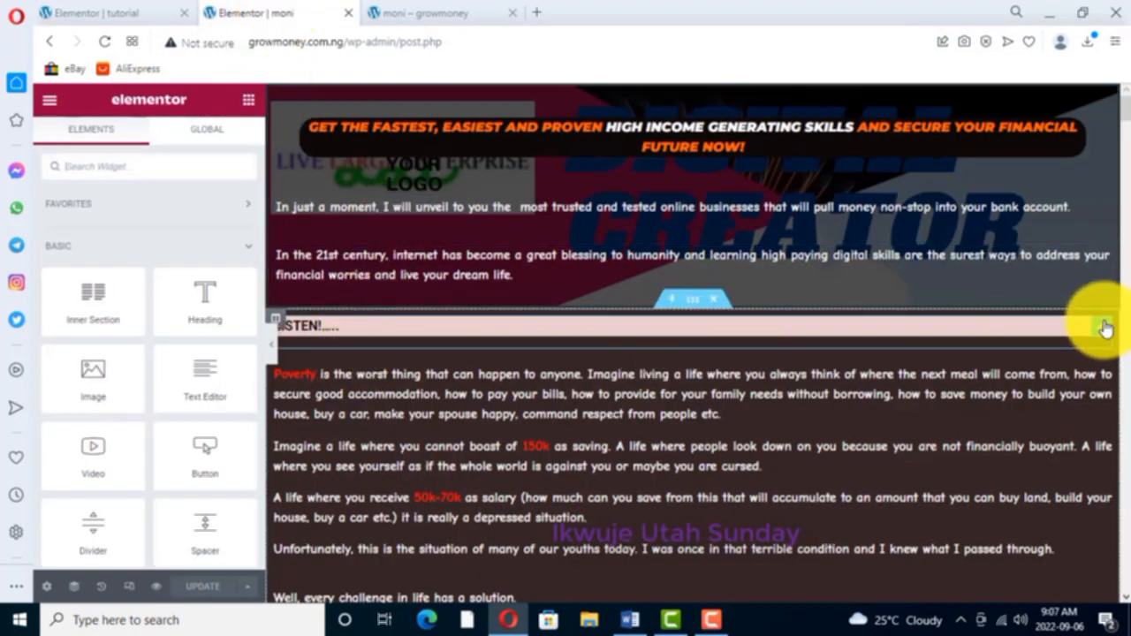
right_click(1105, 328)
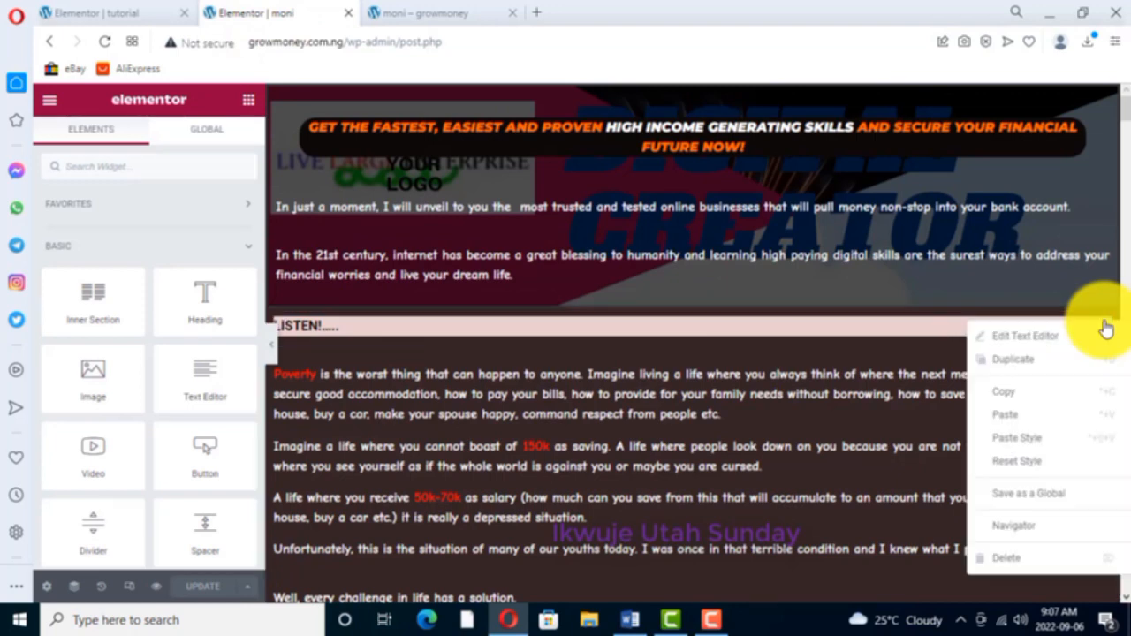
left_click(1023, 338)
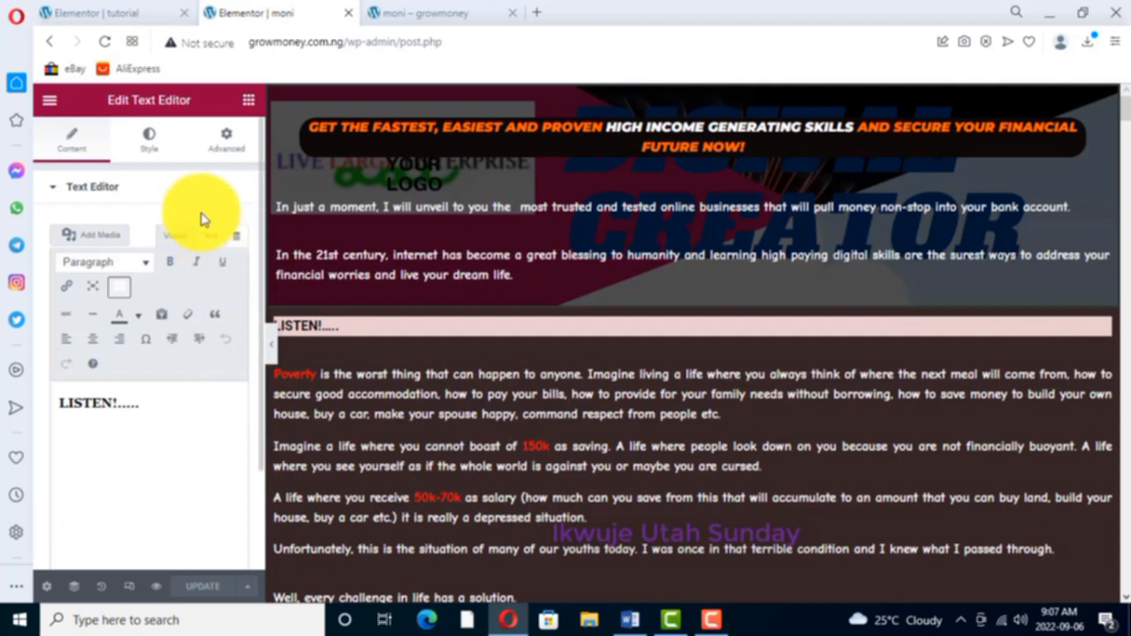
left_click(229, 144)
scroll(93, 488, "down", 2)
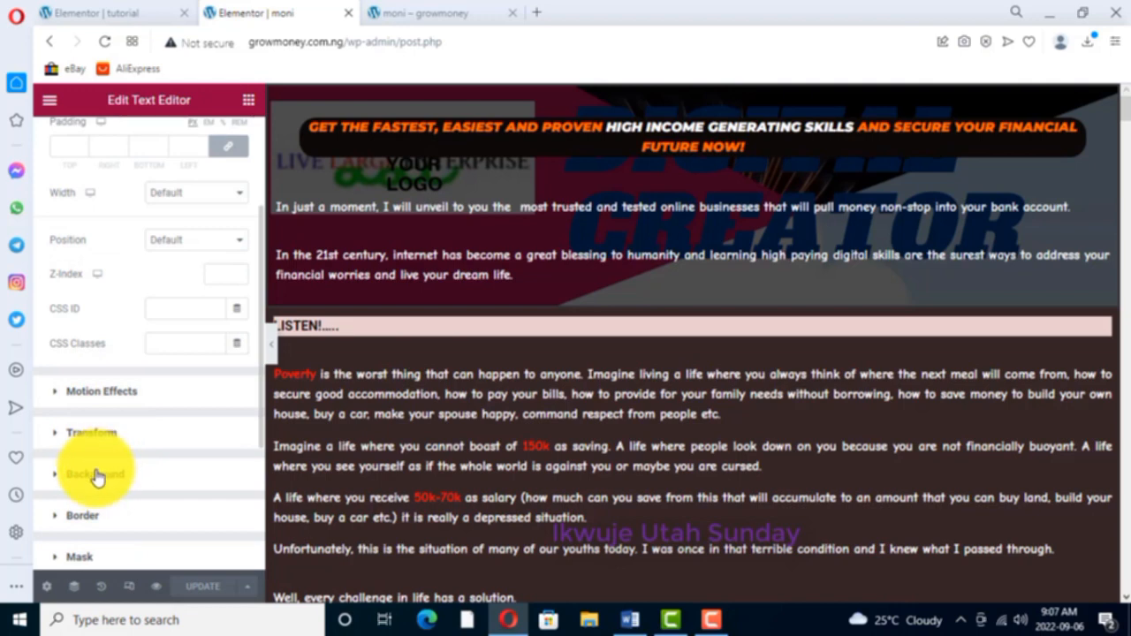
left_click(97, 474)
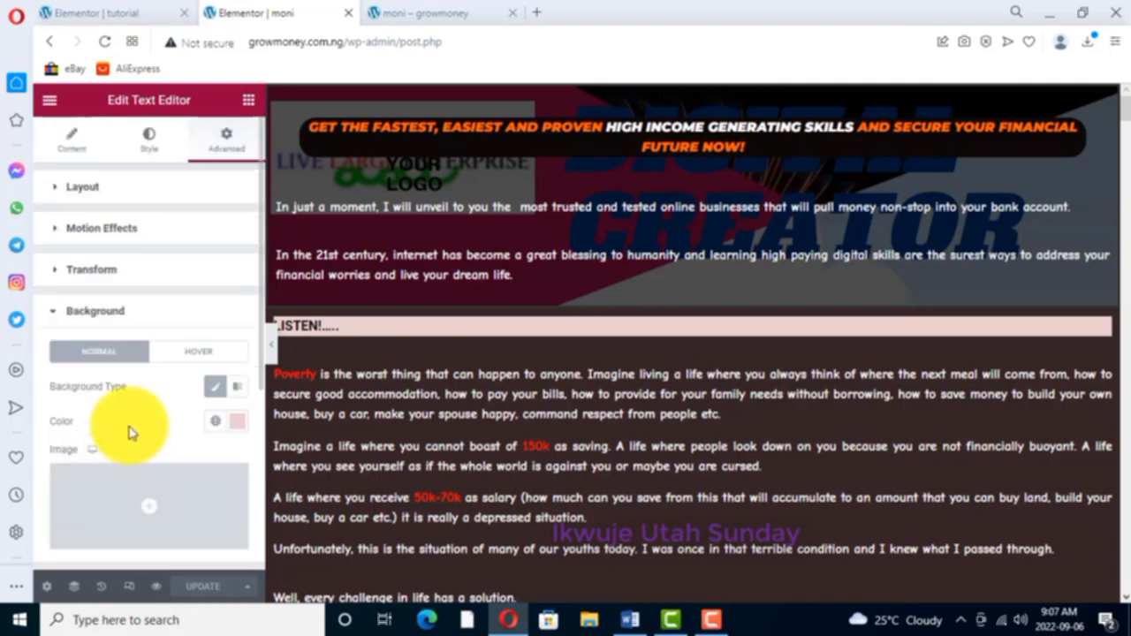
left_click(239, 424)
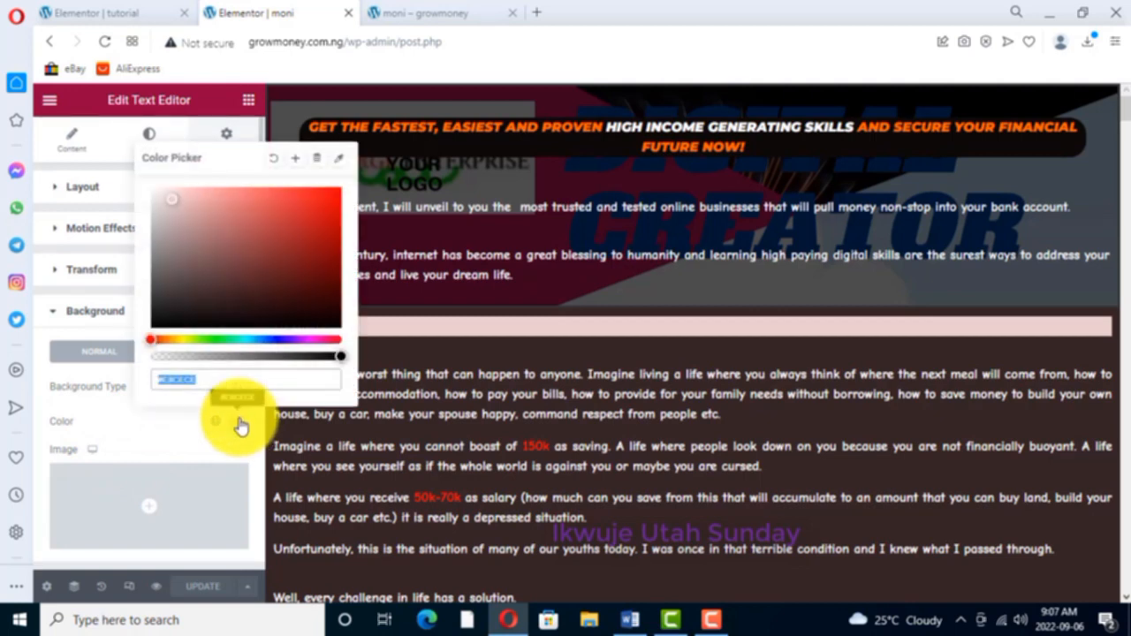
right_click(174, 380)
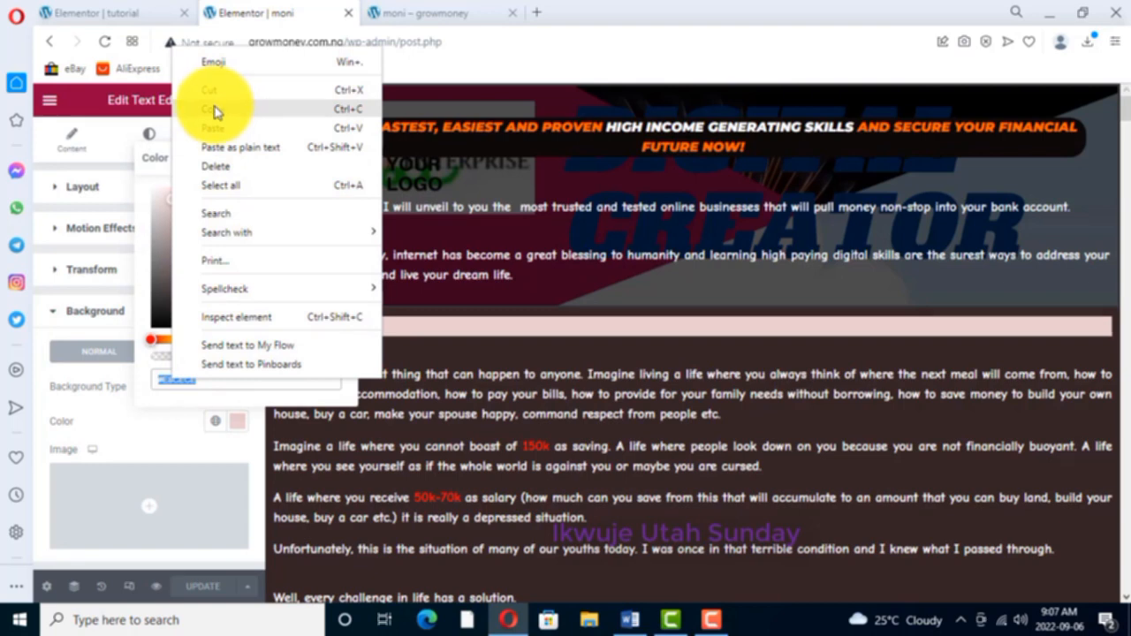
left_click(215, 110)
- Set the tutorial page's "listen...." widget background colour to the copied #E8CECE and compare it with the moni page
left_click(91, 14)
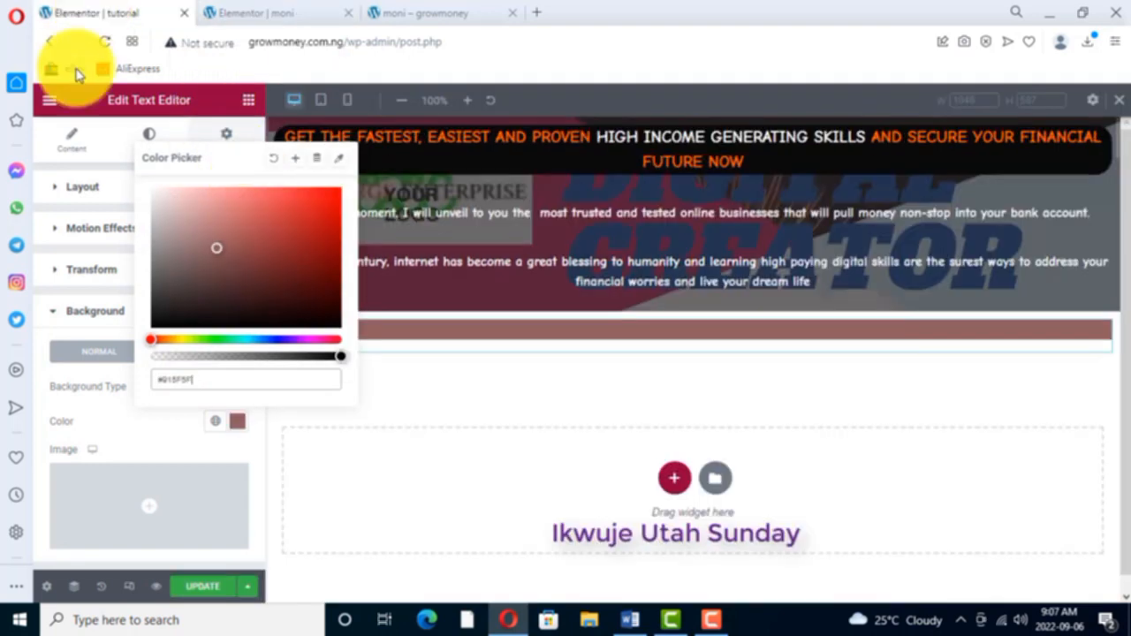
left_click_drag(198, 379, 162, 380)
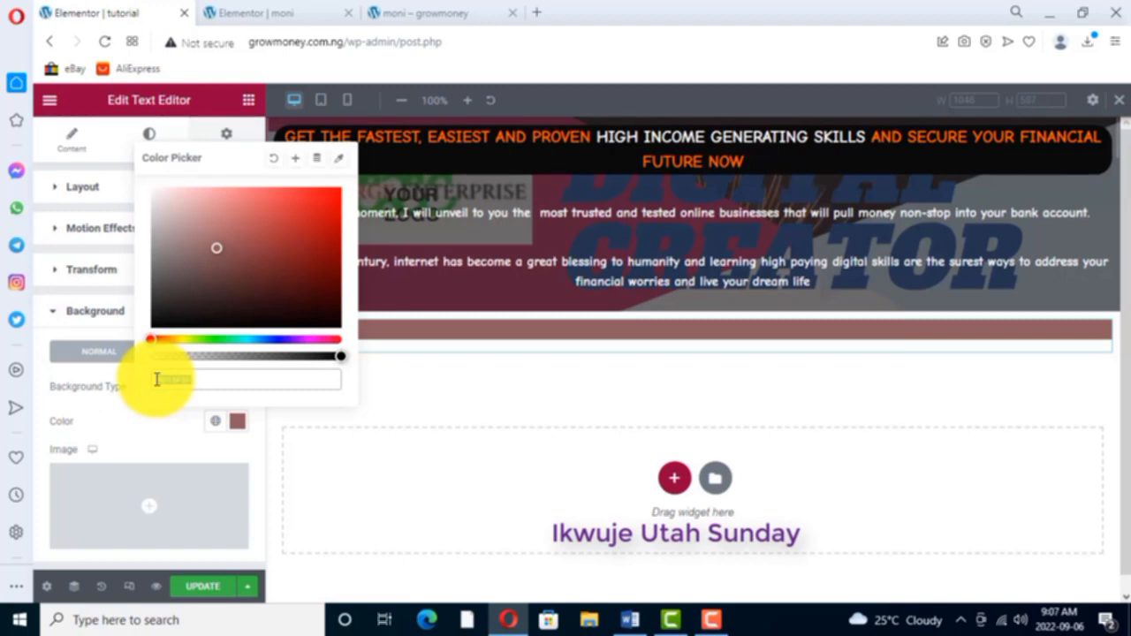
key("ctrl+v")
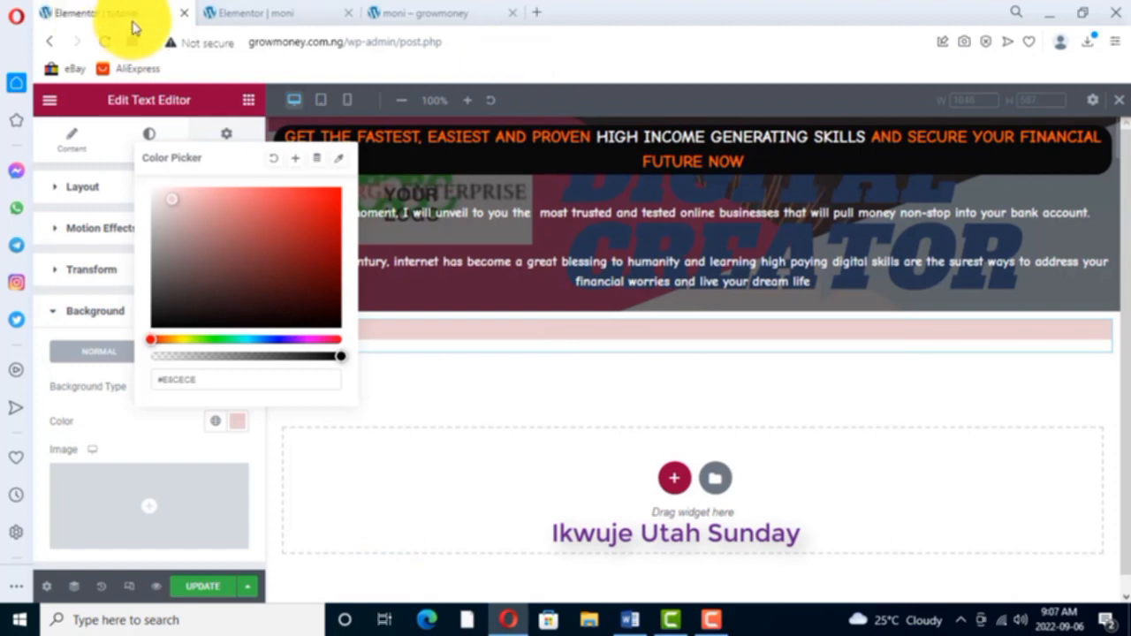
left_click(225, 13)
left_click(114, 12)
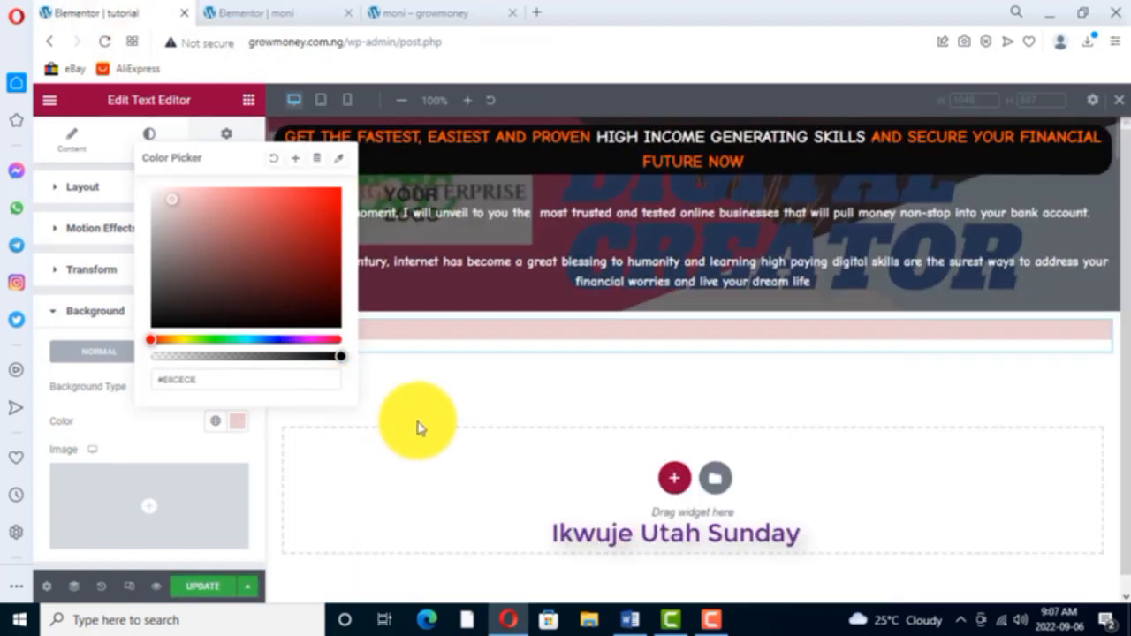
- Examine the "Poverty" text block under the moni page's strip and return to the tutorial page
scroll(212, 420, "down", 2)
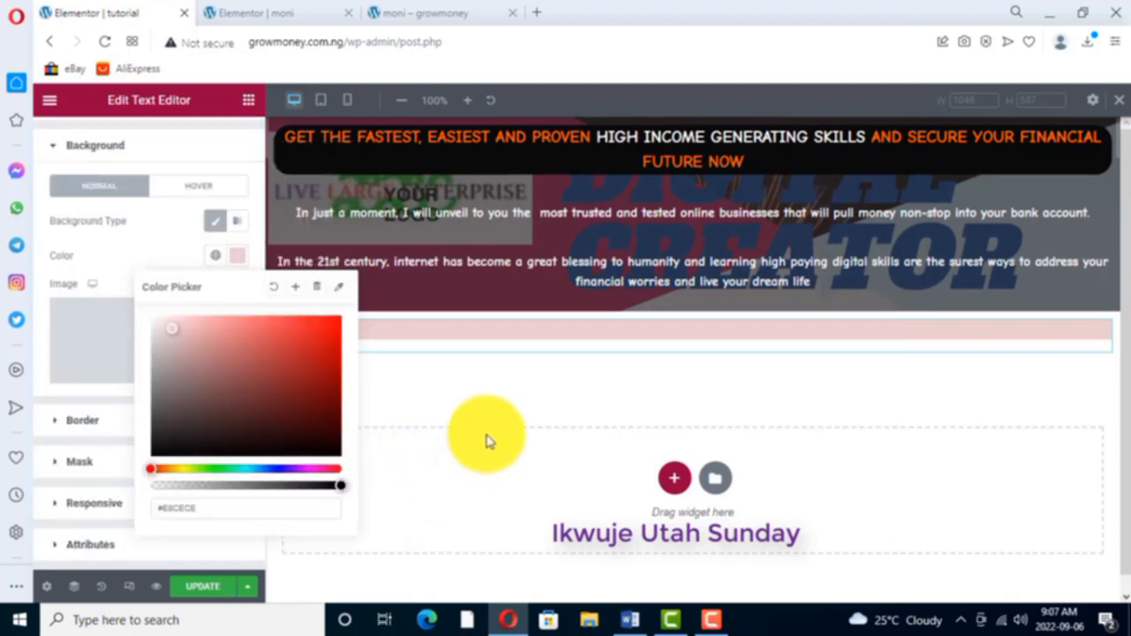
left_click(390, 213)
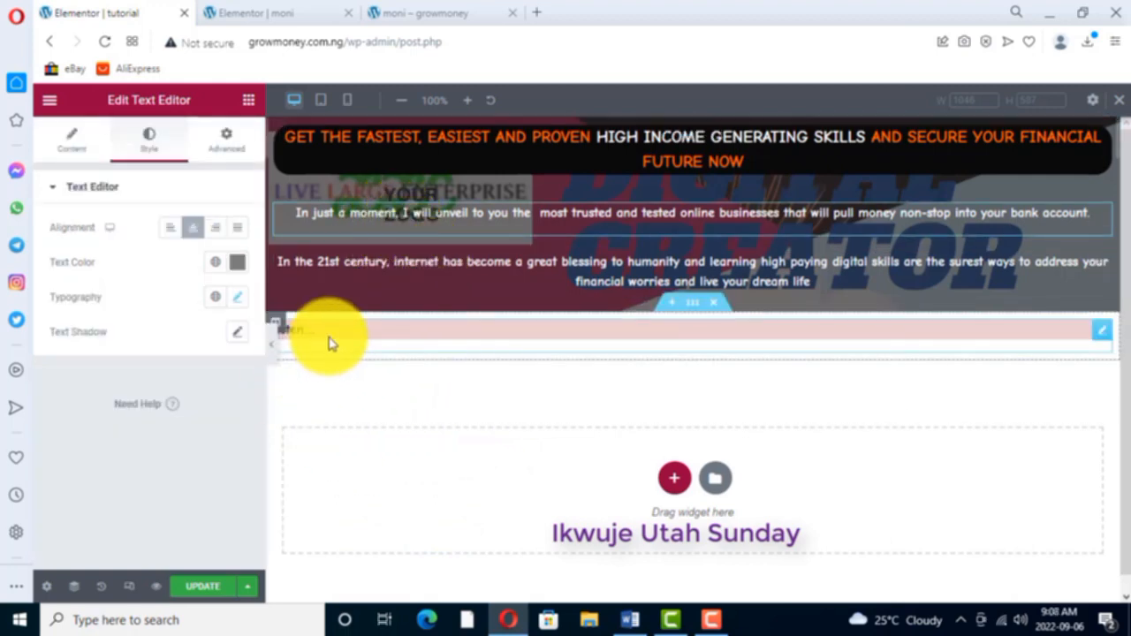
left_click(275, 16)
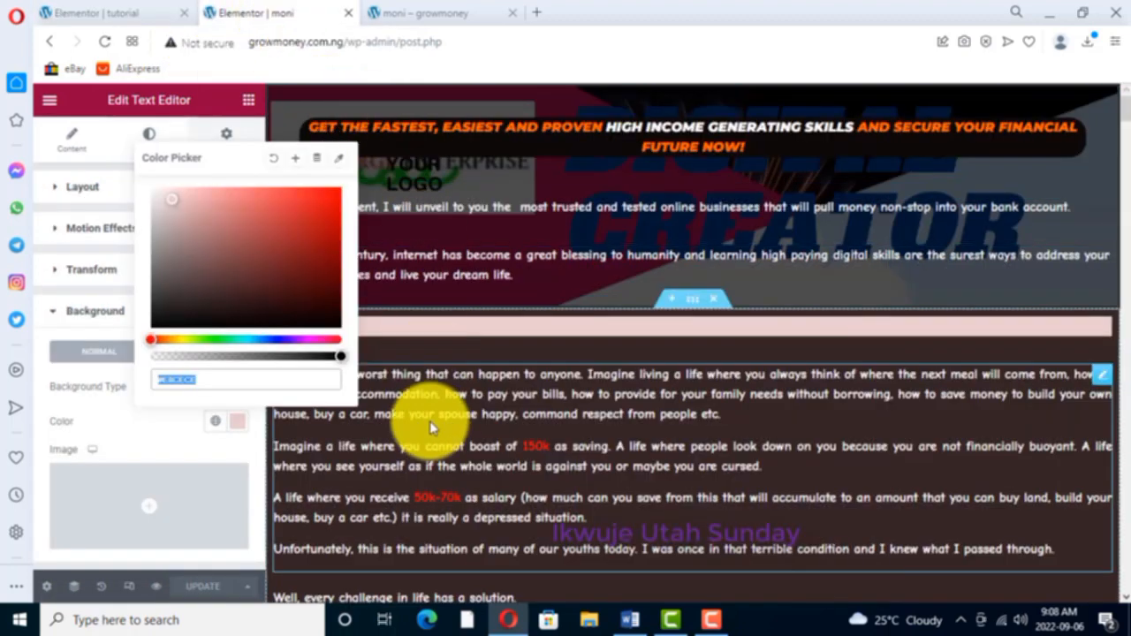
left_click(429, 420)
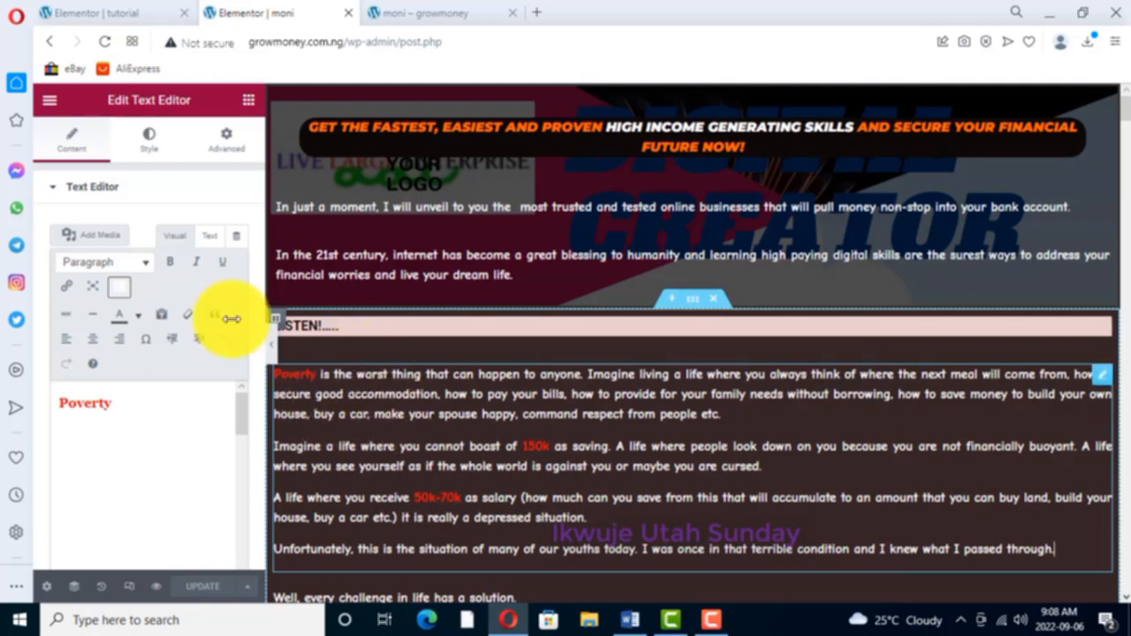
left_click(137, 12)
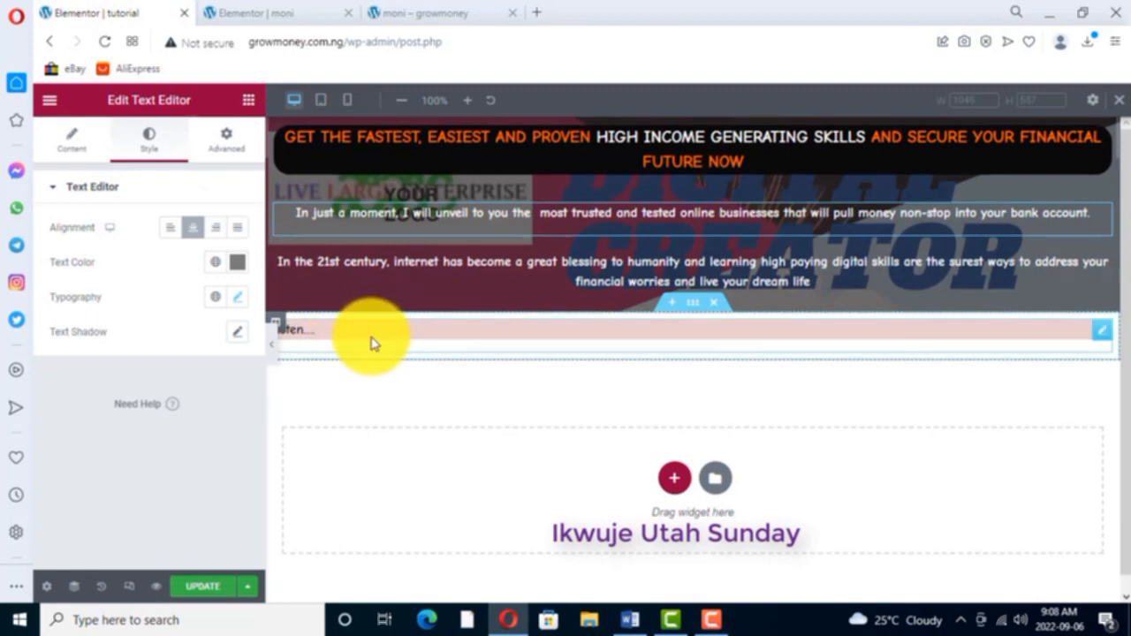
- Round the corners of the "listen...." widget with a border radius of 12 on all four corners and preview it at full width
right_click(1105, 332)
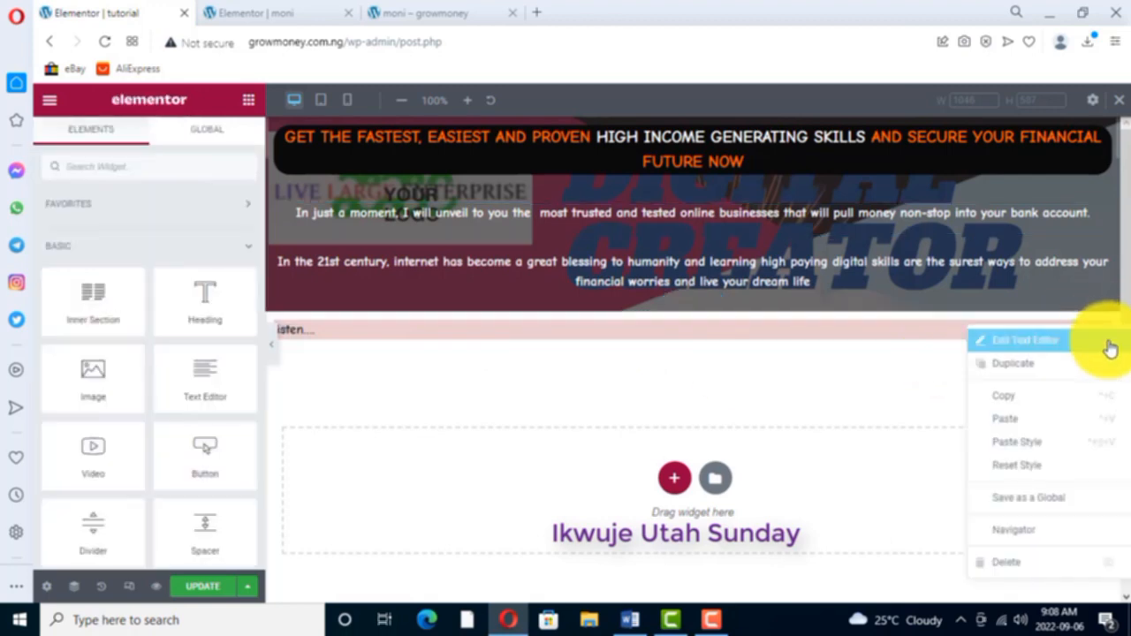
left_click(1038, 342)
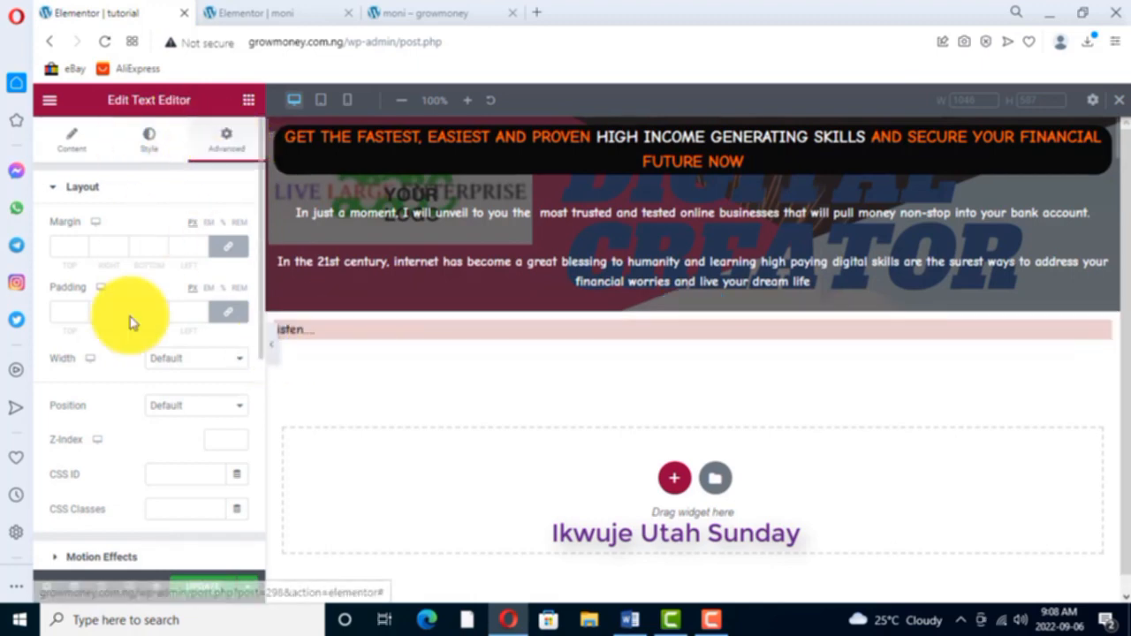
scroll(97, 509, "down", 2)
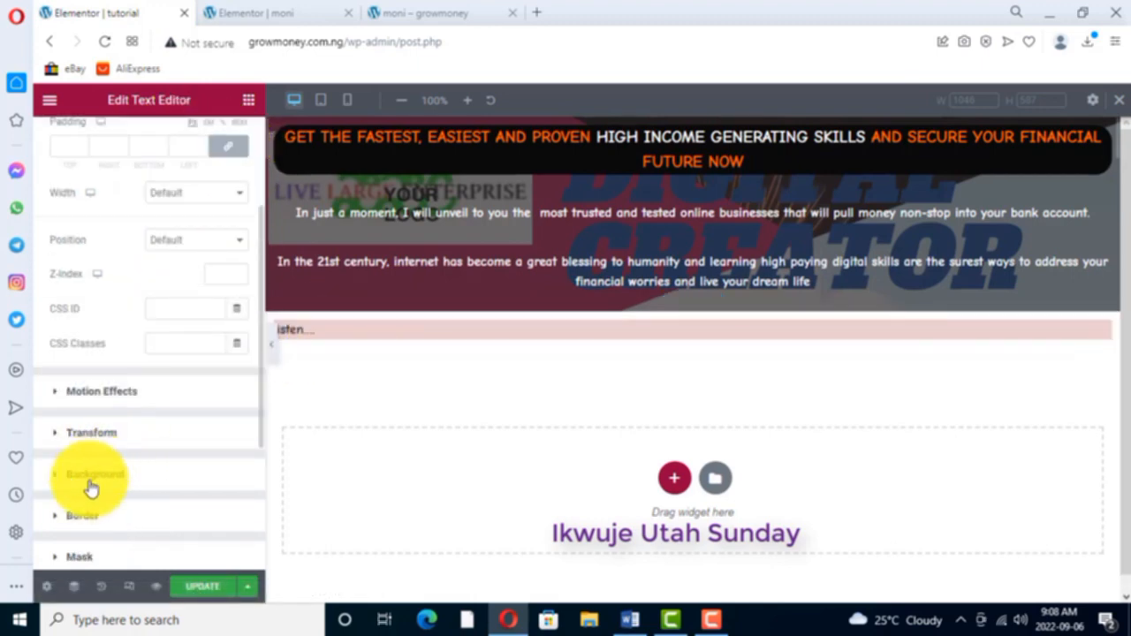
left_click(80, 516)
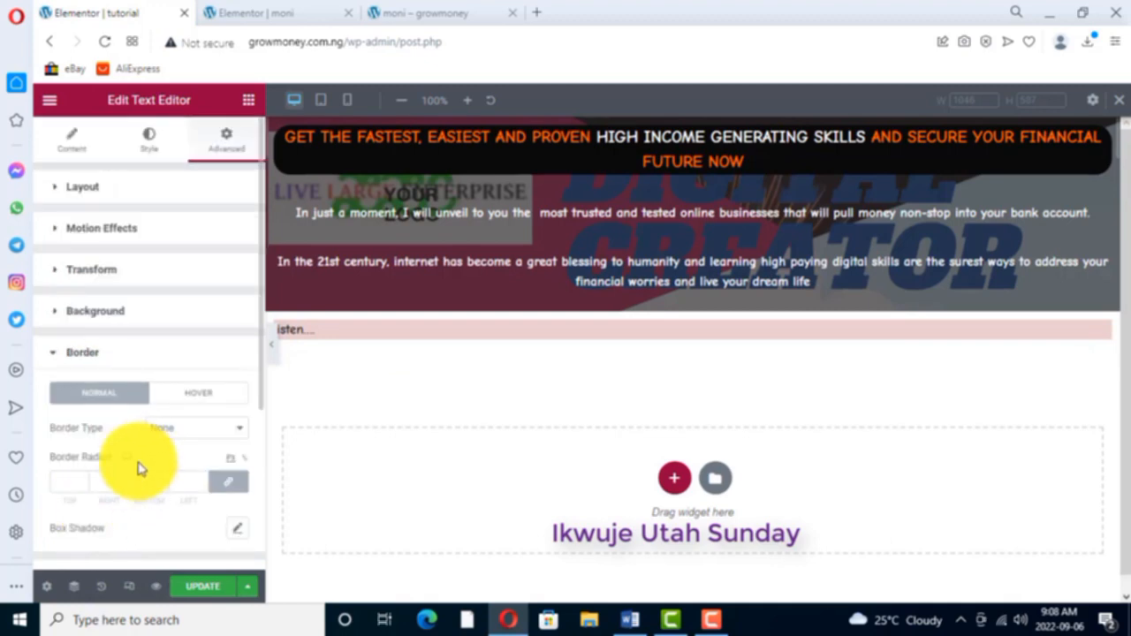
scroll(110, 424, "down", 2)
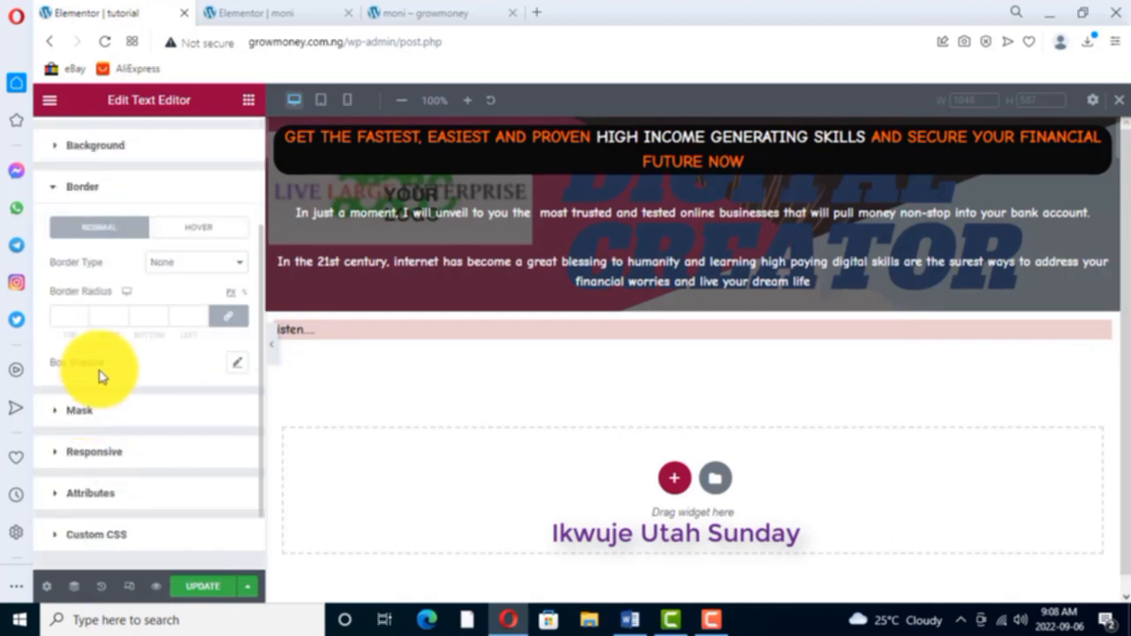
left_click(83, 312)
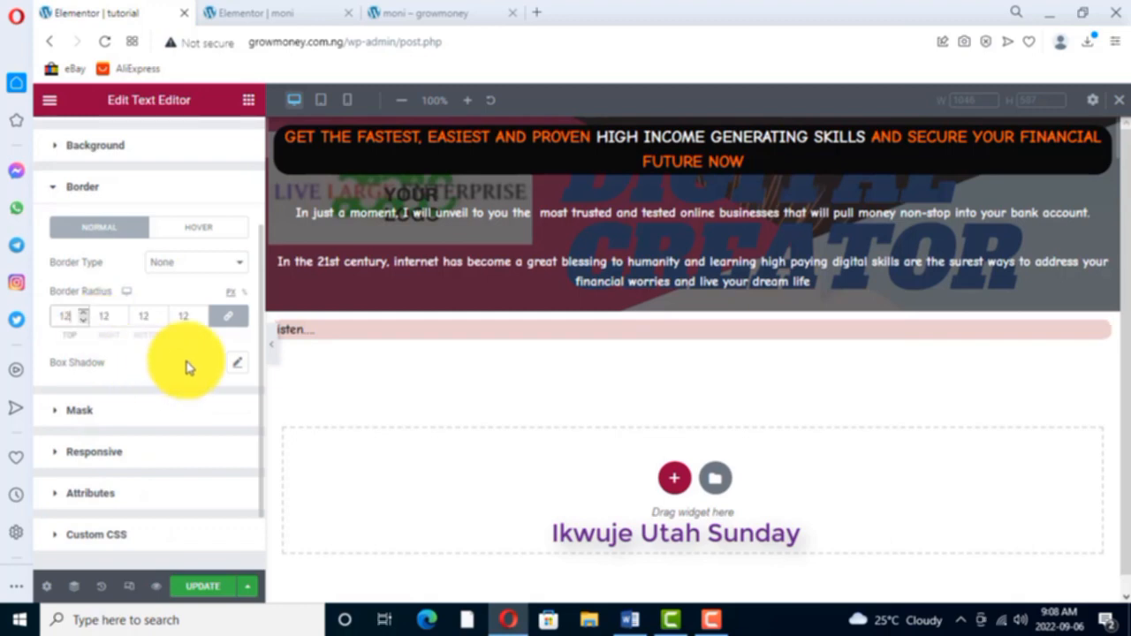
left_click(274, 353)
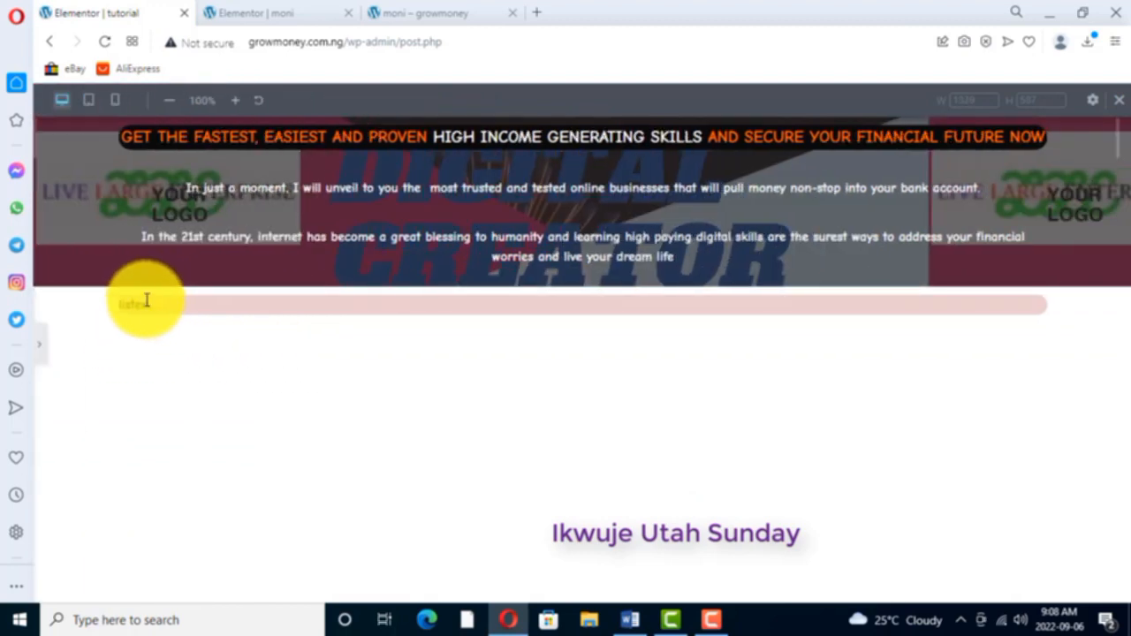
left_click(40, 343)
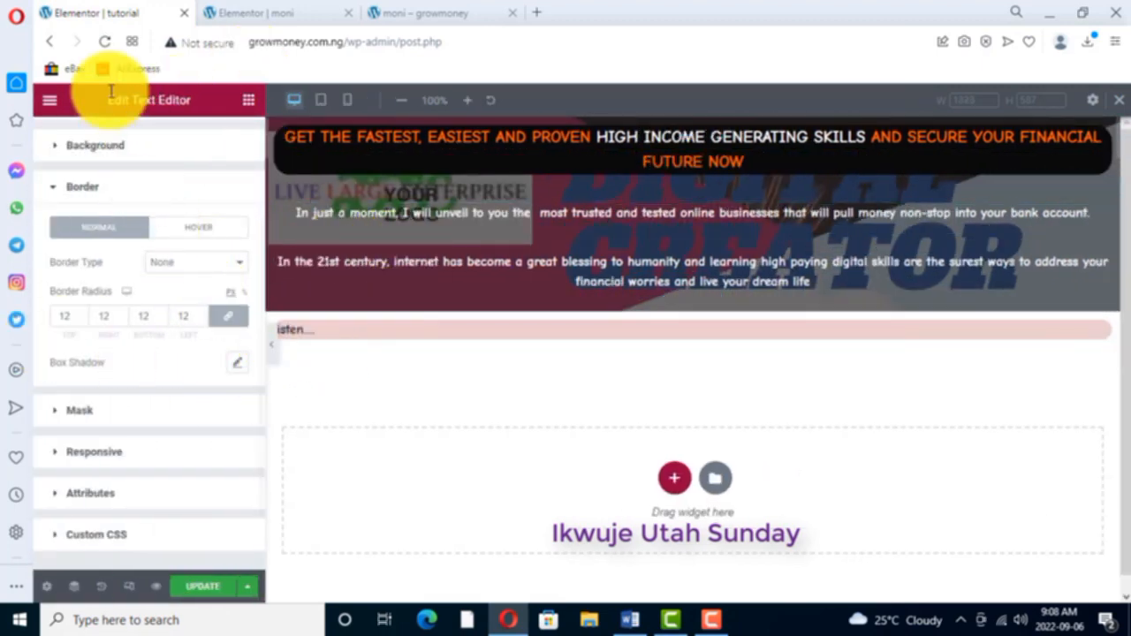
- Try left and centre alignment for the "listen...." widget's text
scroll(245, 397, "up", 2)
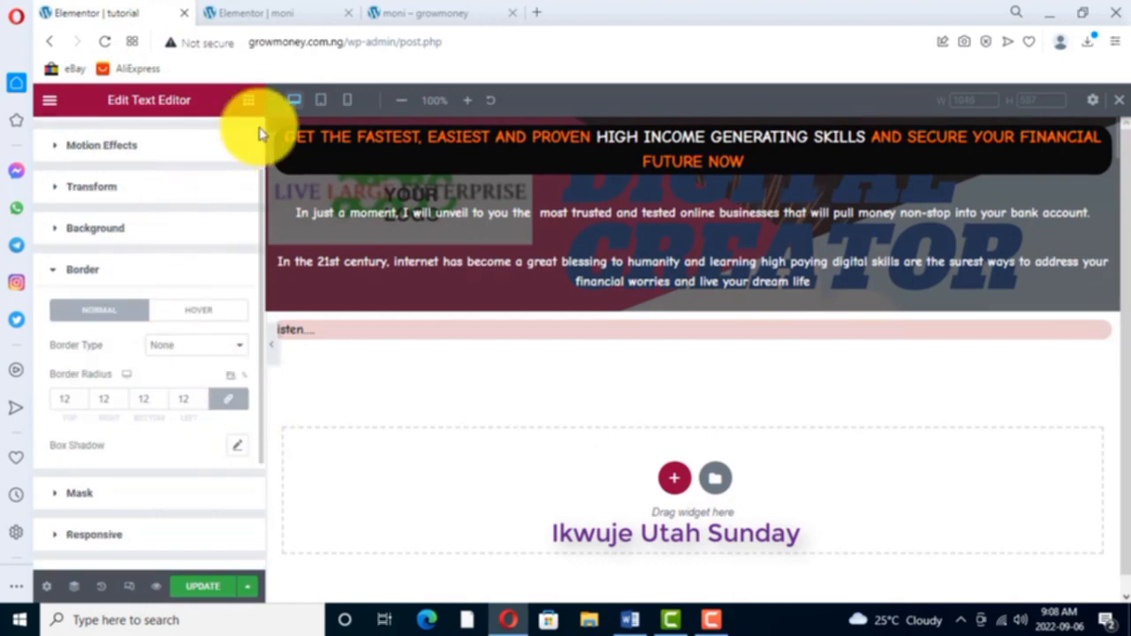
scroll(181, 131, "up", 2)
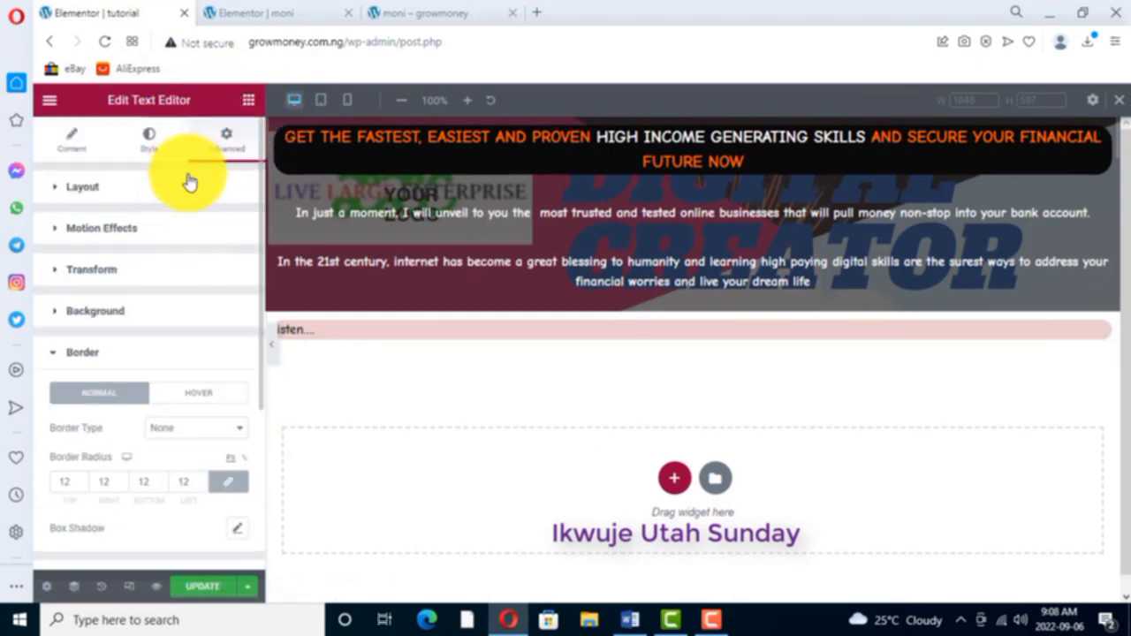
left_click(150, 137)
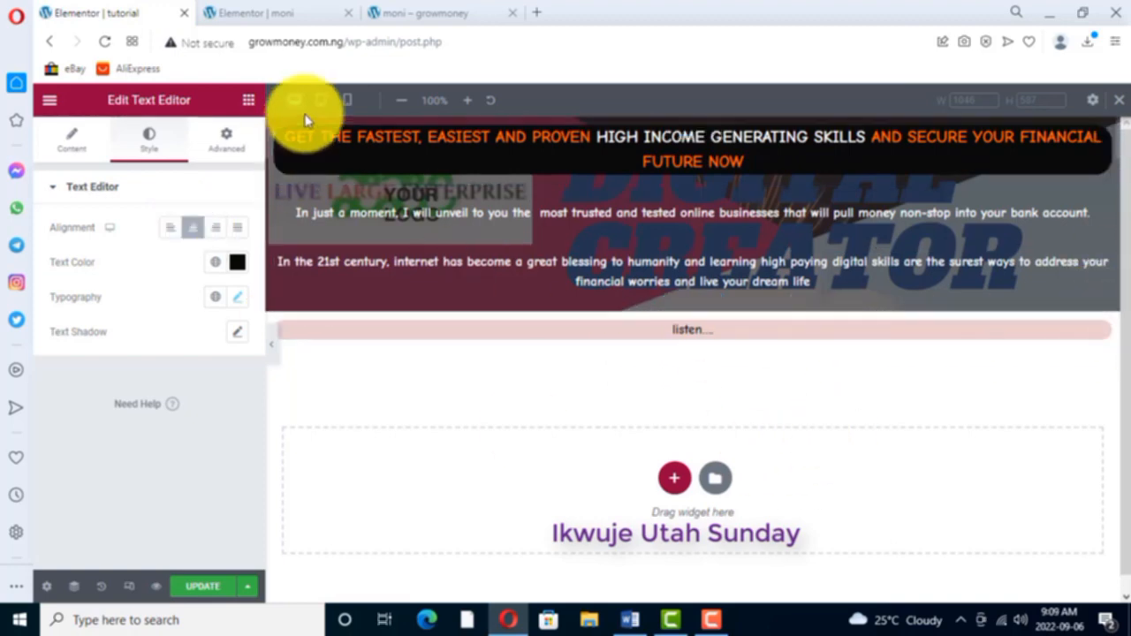
left_click(171, 231)
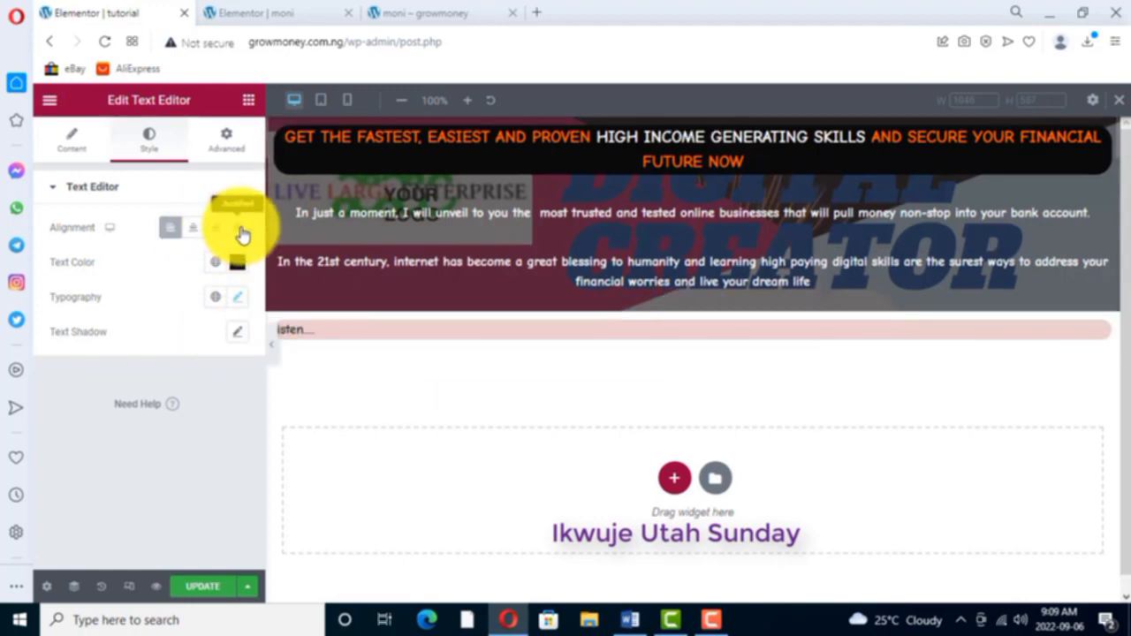
left_click(194, 230)
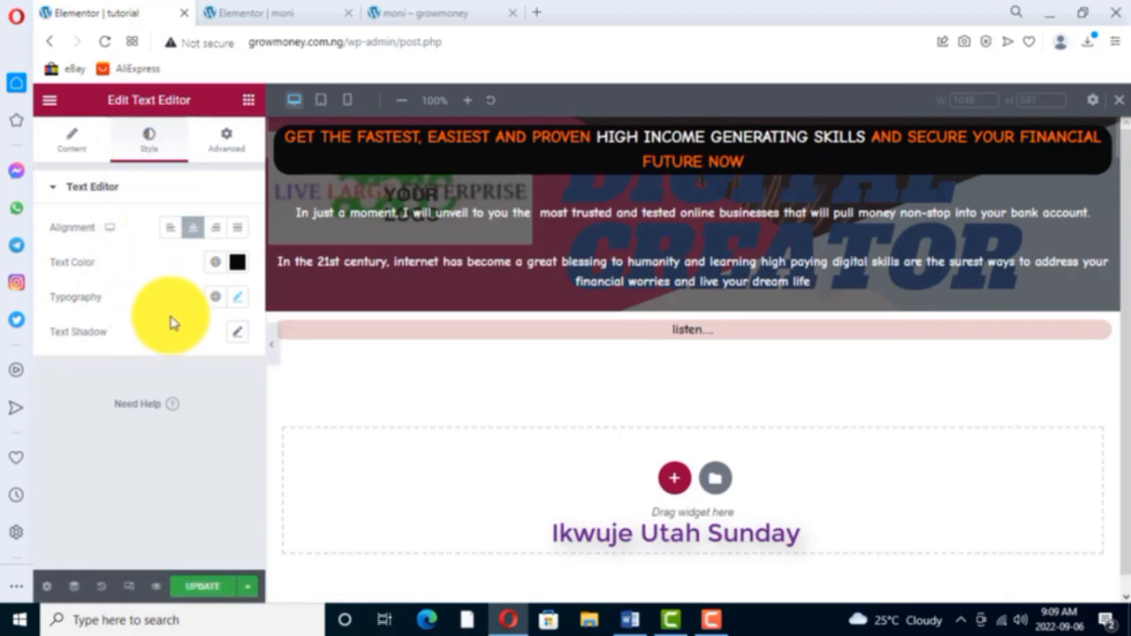
- Set the "listen...." widget's text transform to Uppercase and align the text left
left_click(238, 299)
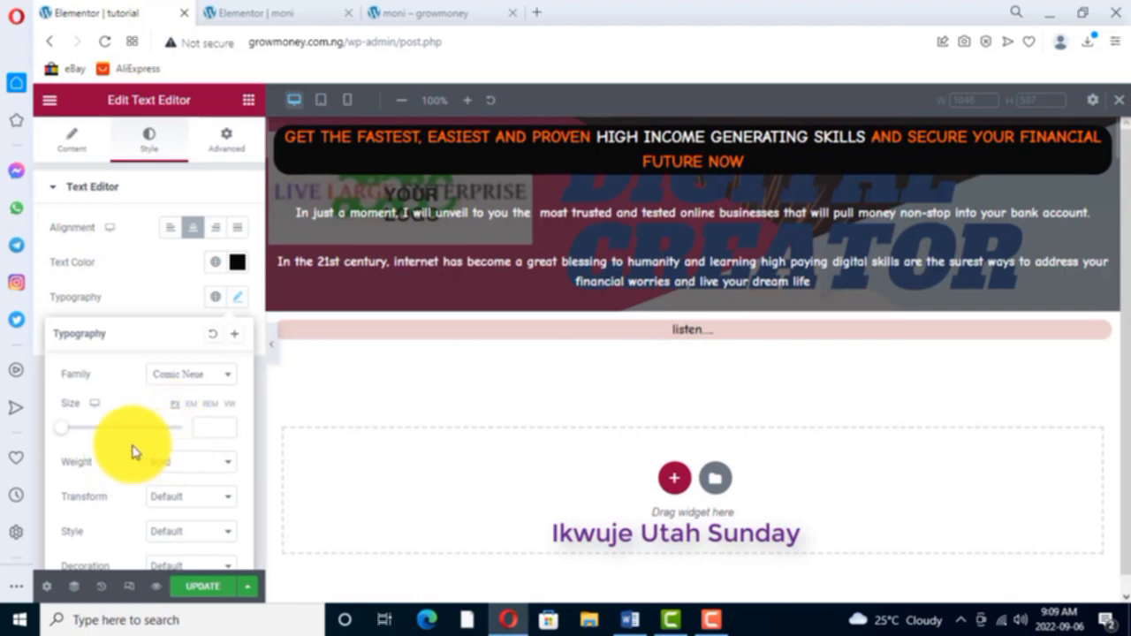
left_click(227, 500)
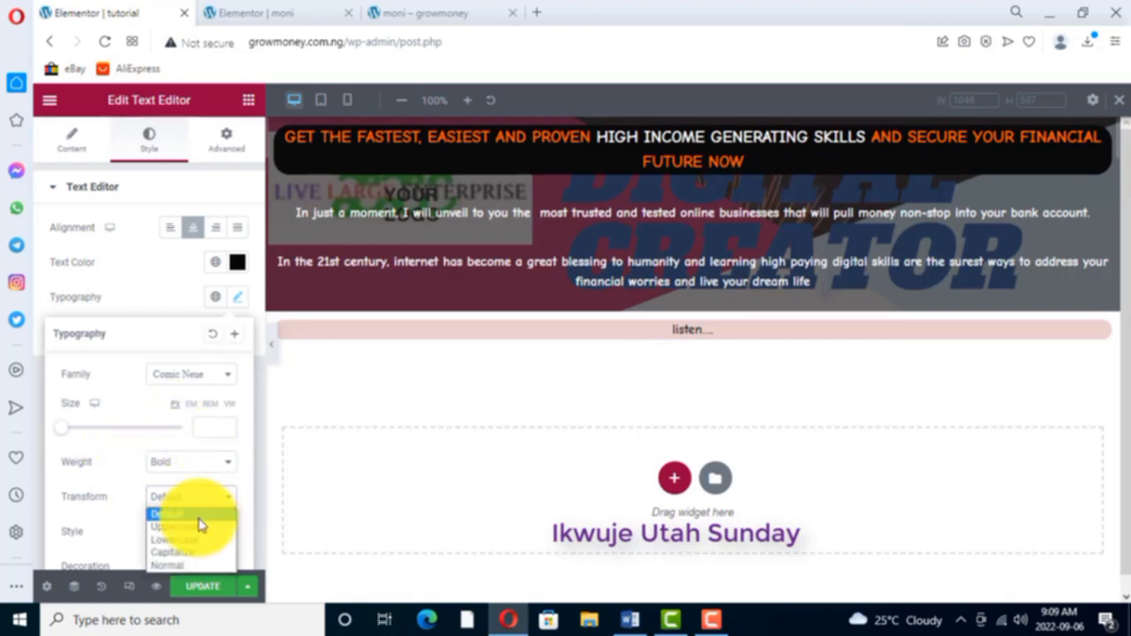
left_click(177, 528)
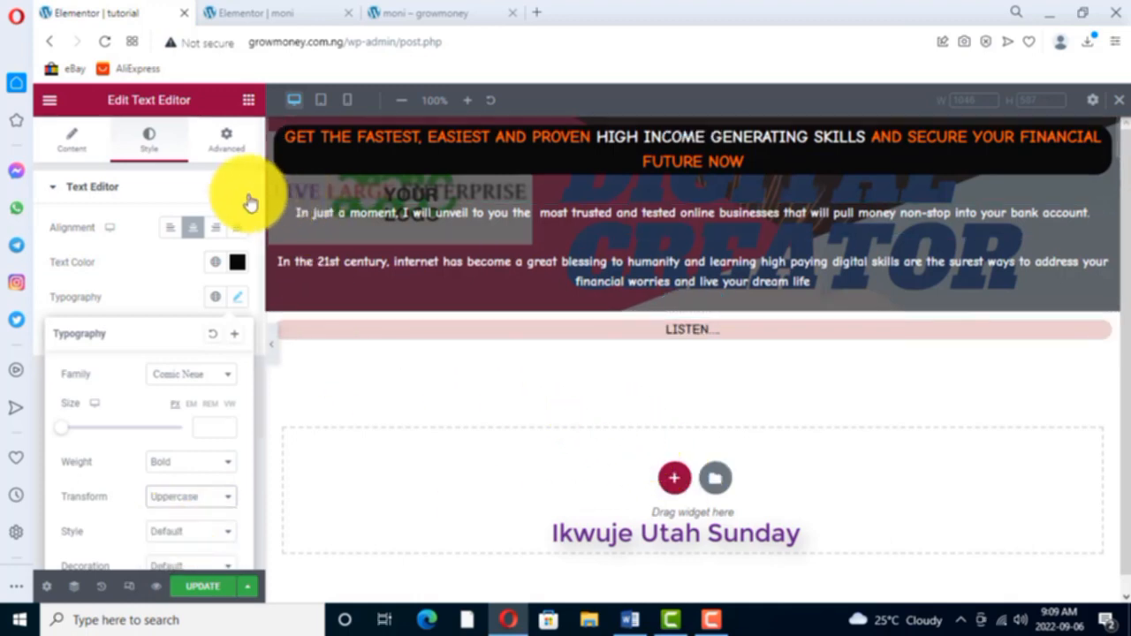
left_click(170, 230)
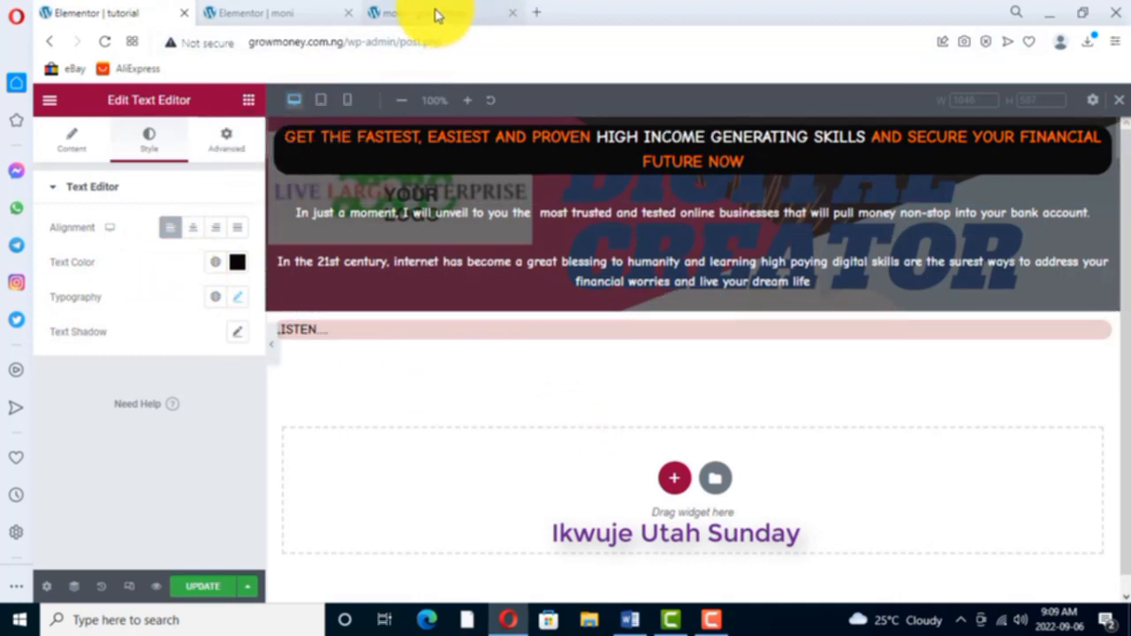
- Check the text block under the moni page's strip and add a Text Editor widget below the "LISTEN...." strip on the tutorial page
left_click(270, 18)
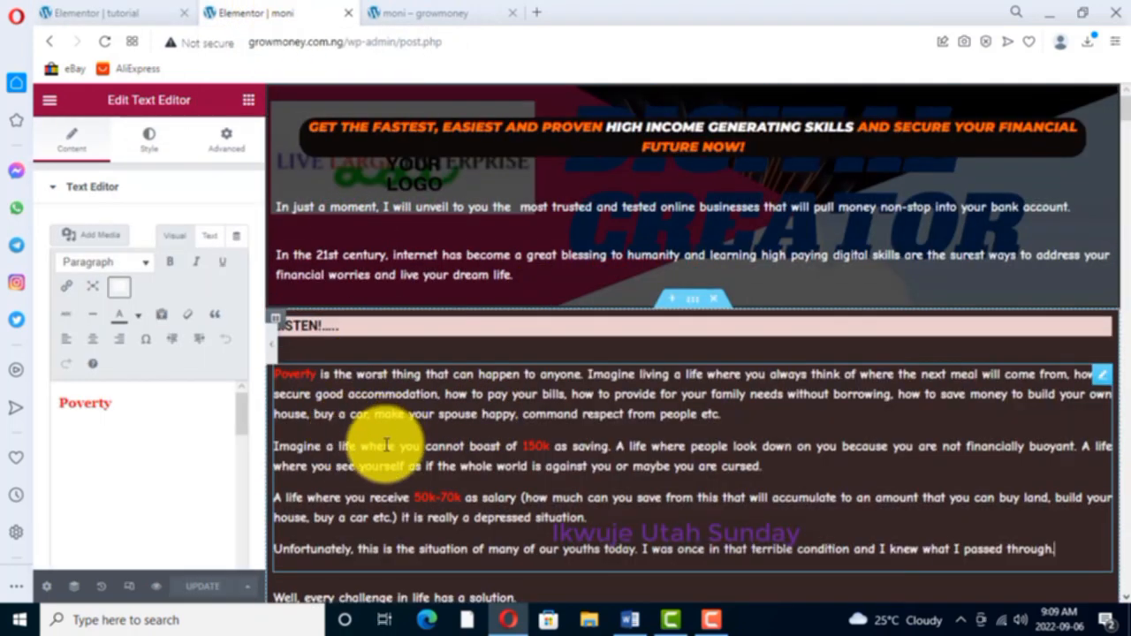
scroll(411, 401, "down", 2)
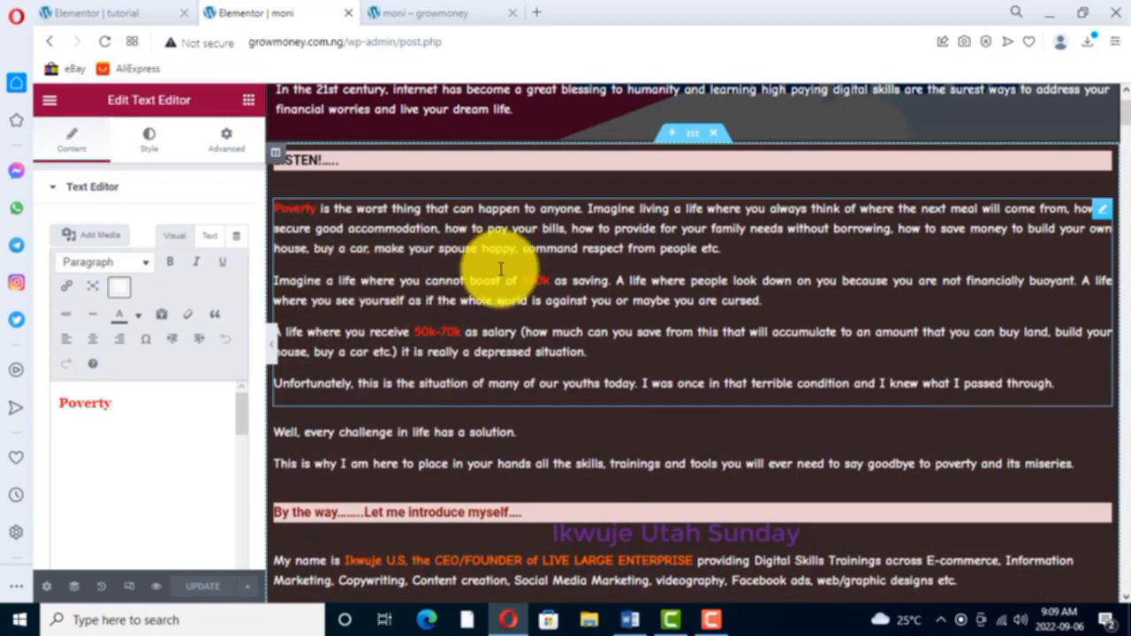
left_click(139, 15)
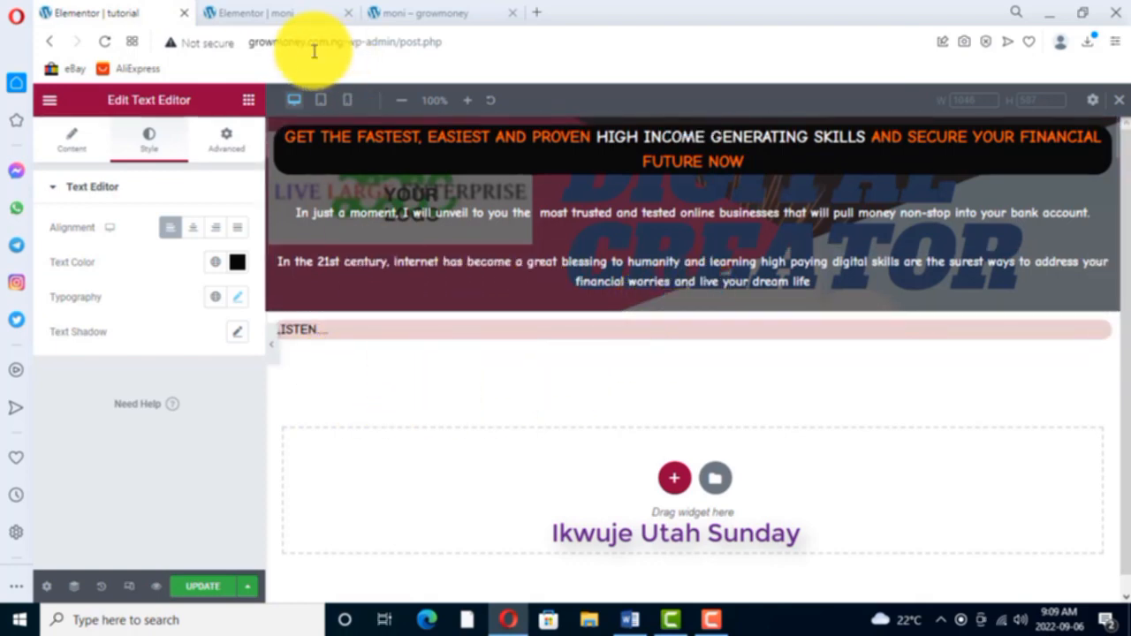
left_click(249, 102)
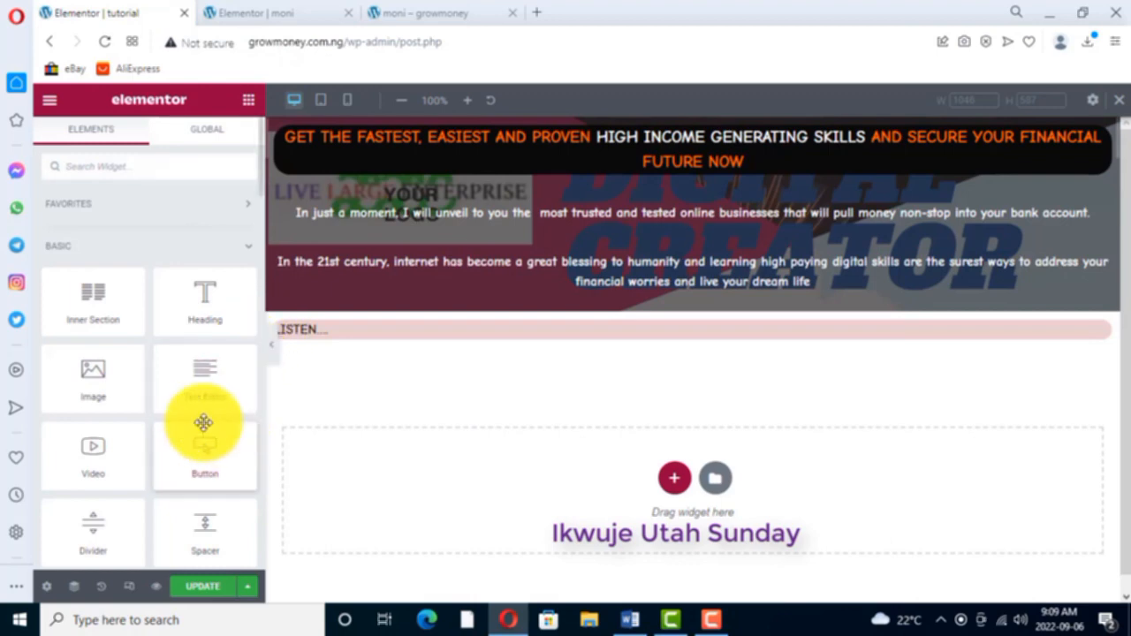
left_click_drag(196, 395, 416, 345)
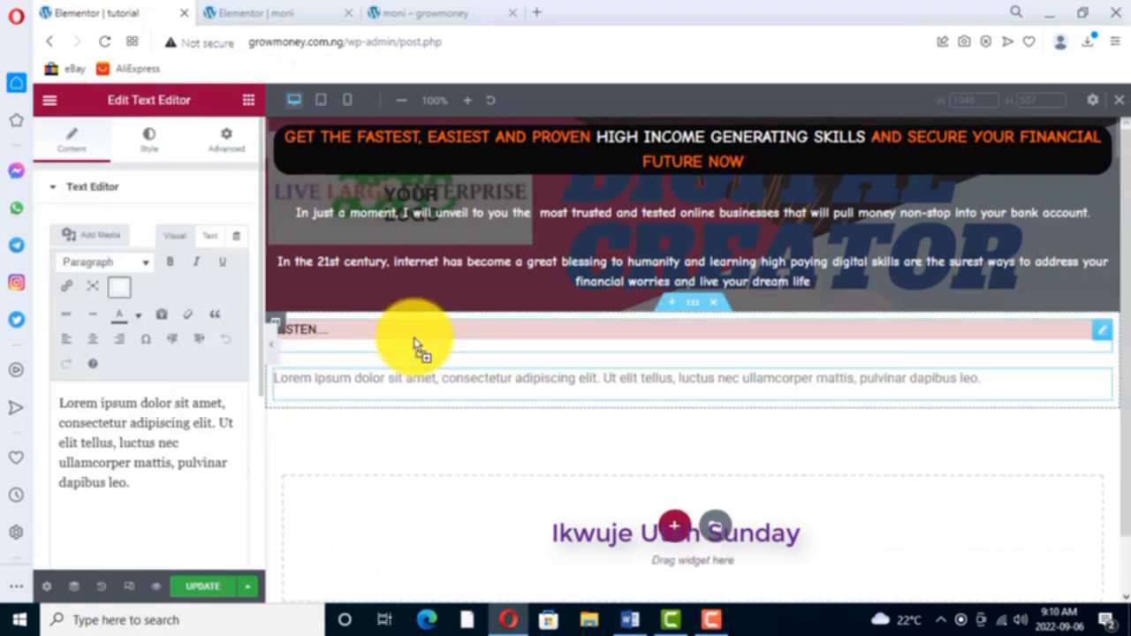
- Switch to the Word document and copy the three paragraphs from "Poverty is the worst thing" through "it is really a depressed situation."
left_click(630, 620)
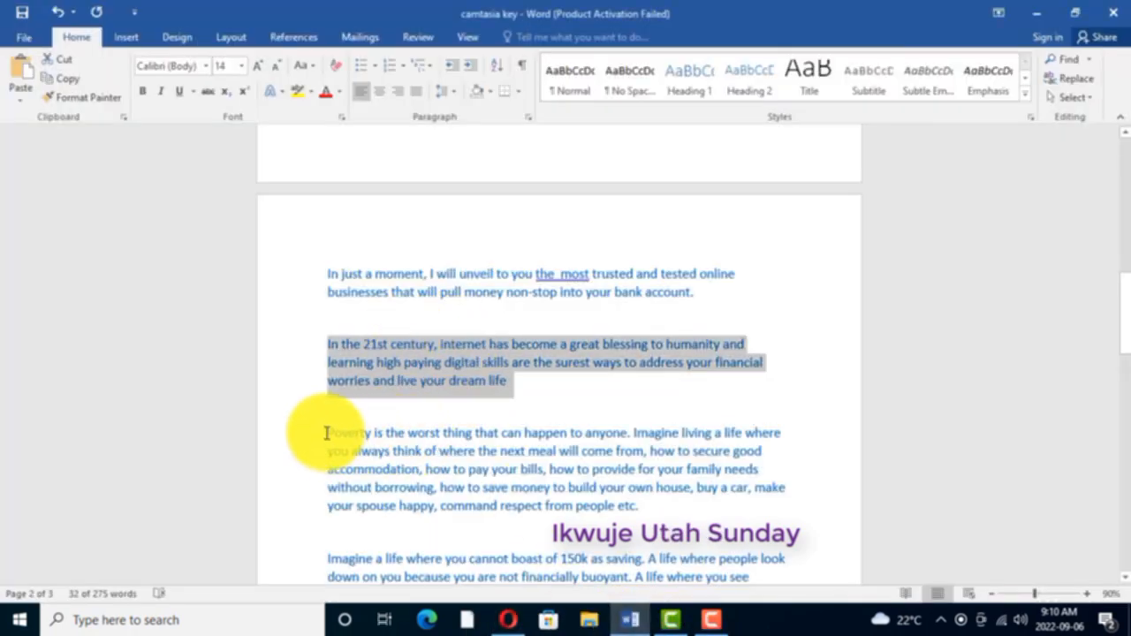
left_click_drag(325, 433, 550, 553)
right_click(469, 434)
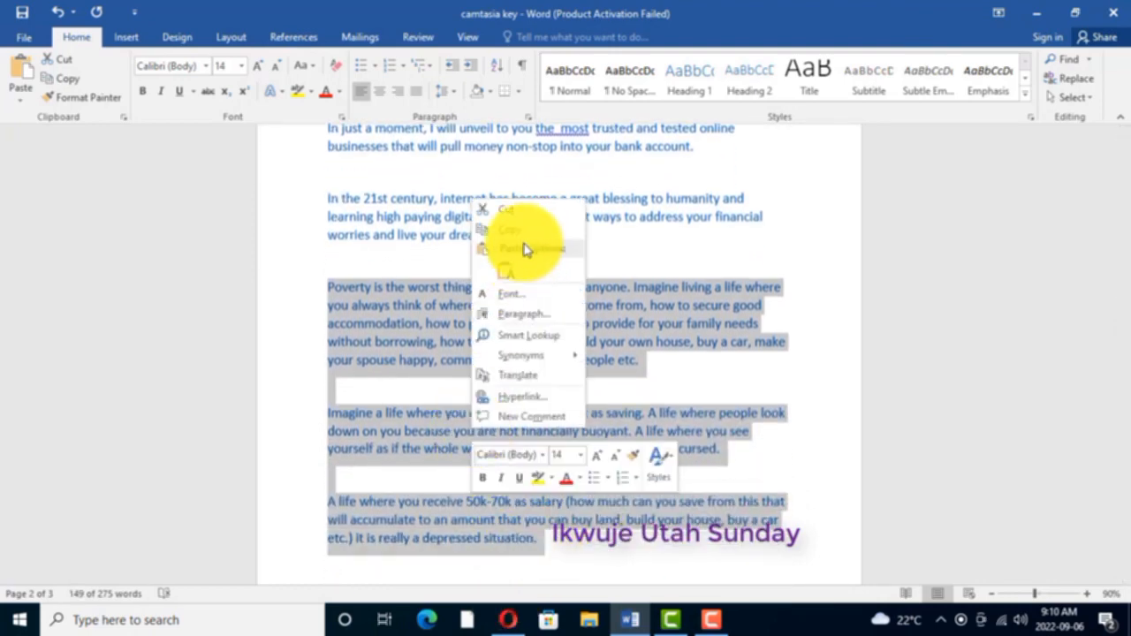
left_click(510, 230)
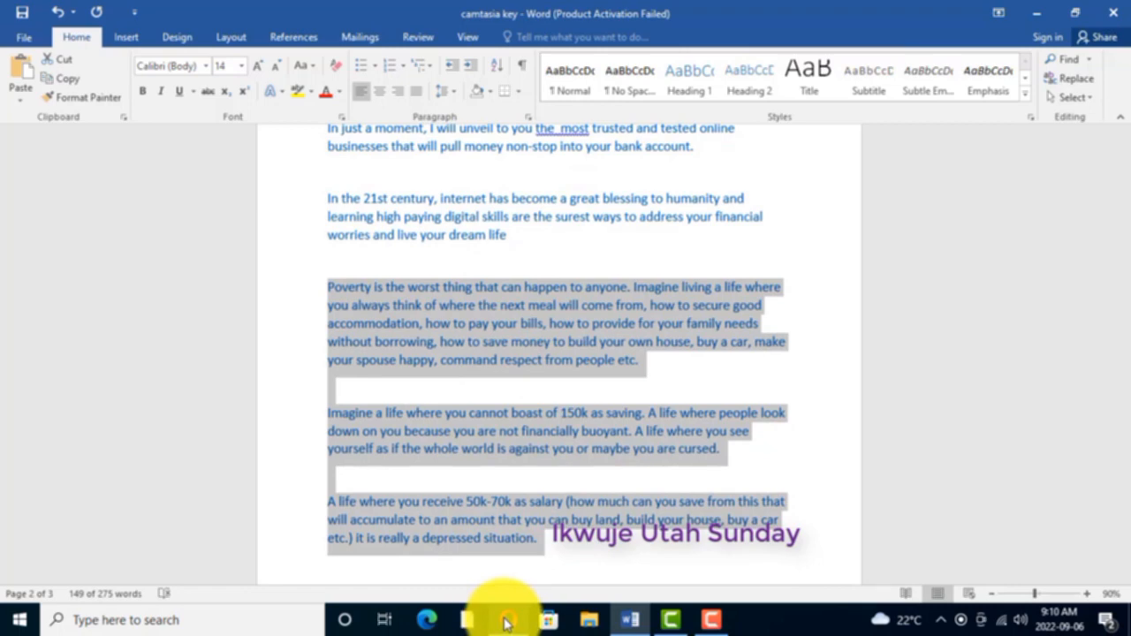
- Return to the tutorial page in the browser and replace the new text widget's Lorem ipsum placeholder with the copied paragraphs
mouse_move(505, 623)
left_click(470, 558)
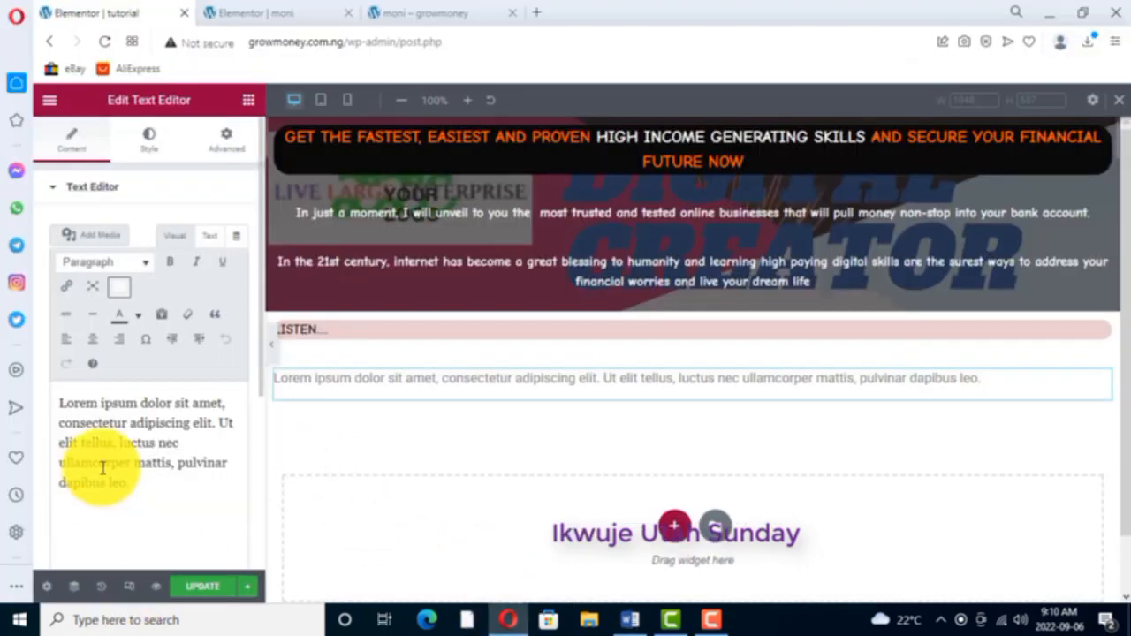
left_click_drag(59, 403, 151, 482)
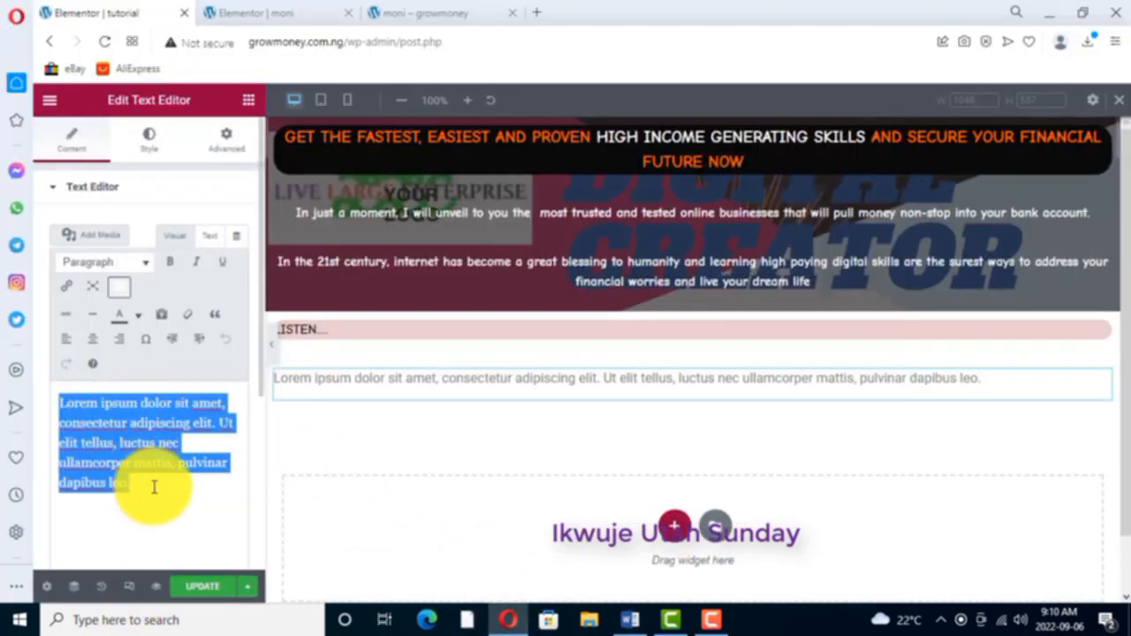
right_click(111, 433)
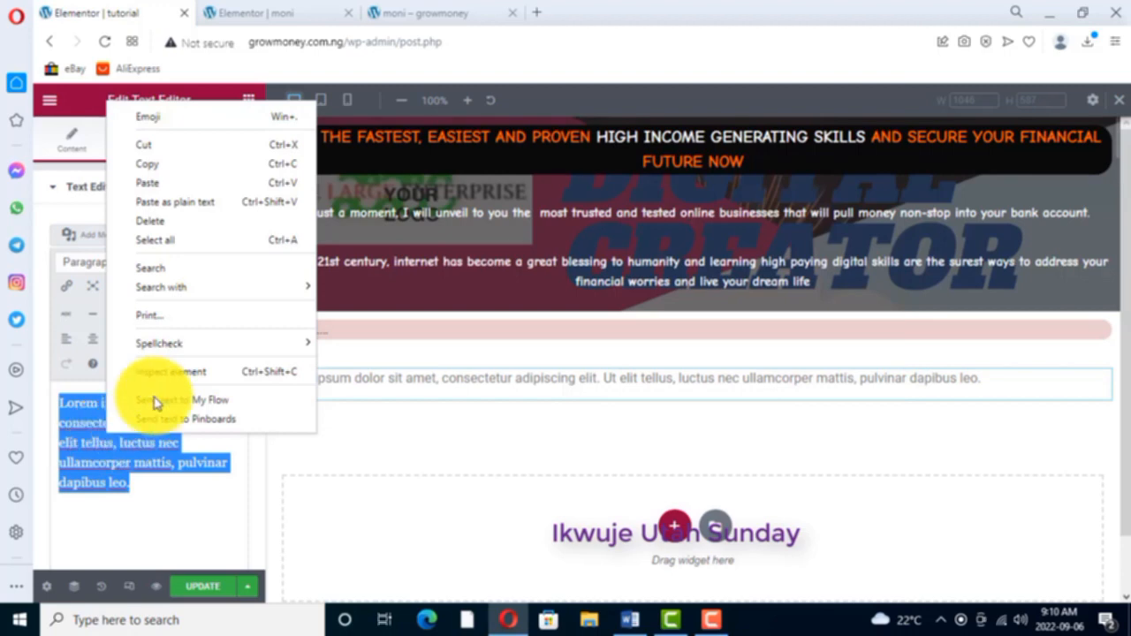
left_click(152, 187)
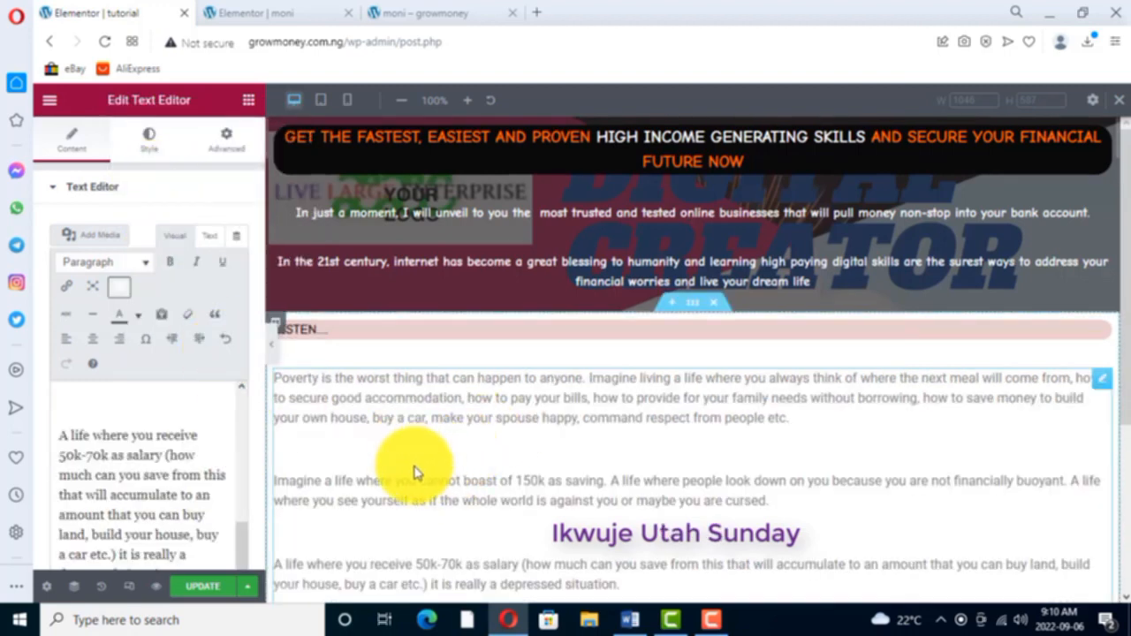
- Check the moni page's "Poverty" text block, and color all the pasted paragraphs in the tutorial page's text widget white
left_click(270, 19)
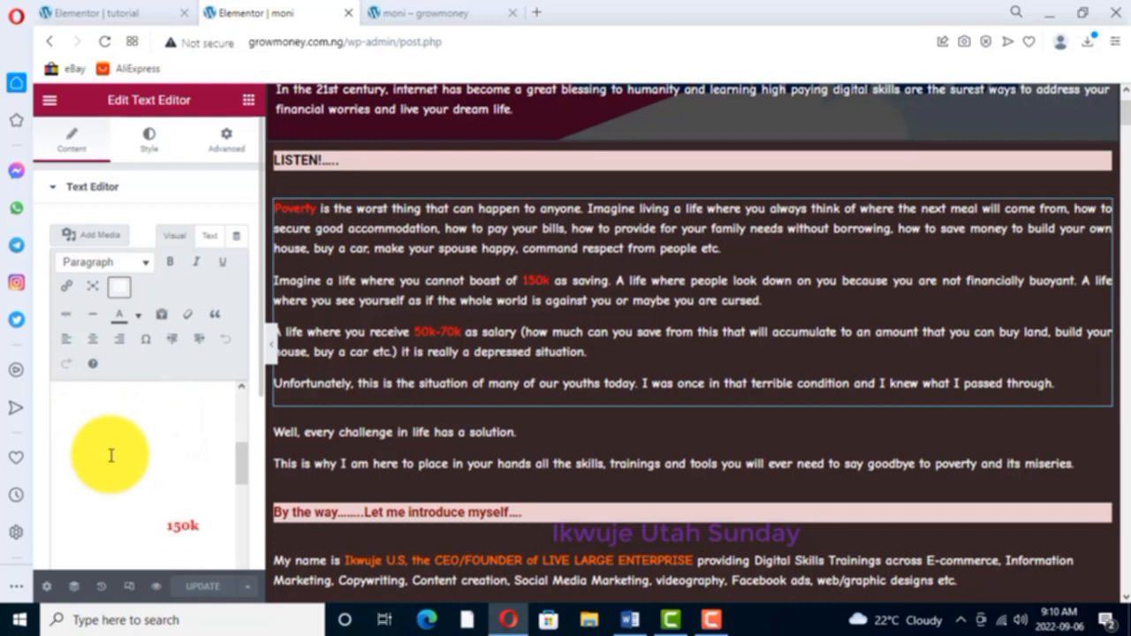
scroll(149, 447, "up", 2)
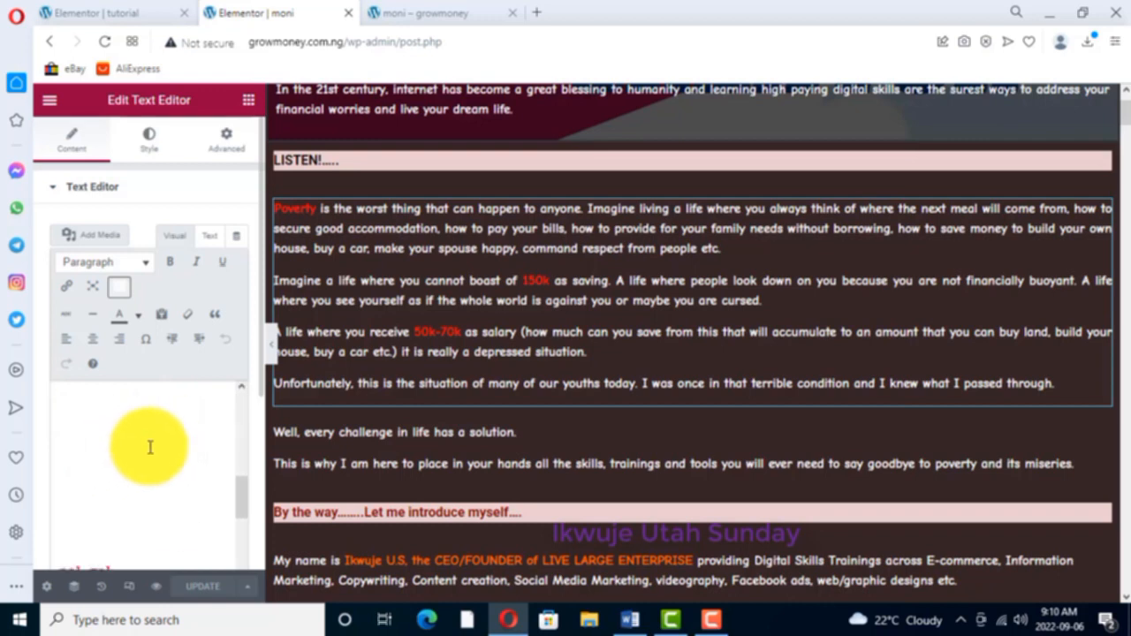
scroll(150, 449, "down", 2)
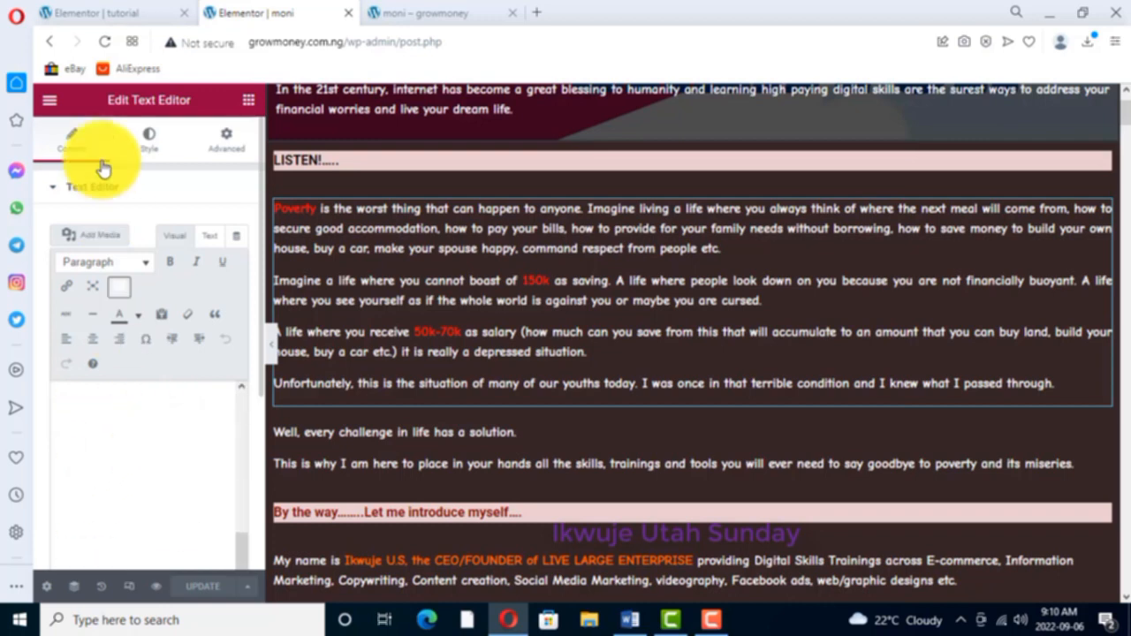
left_click(96, 13)
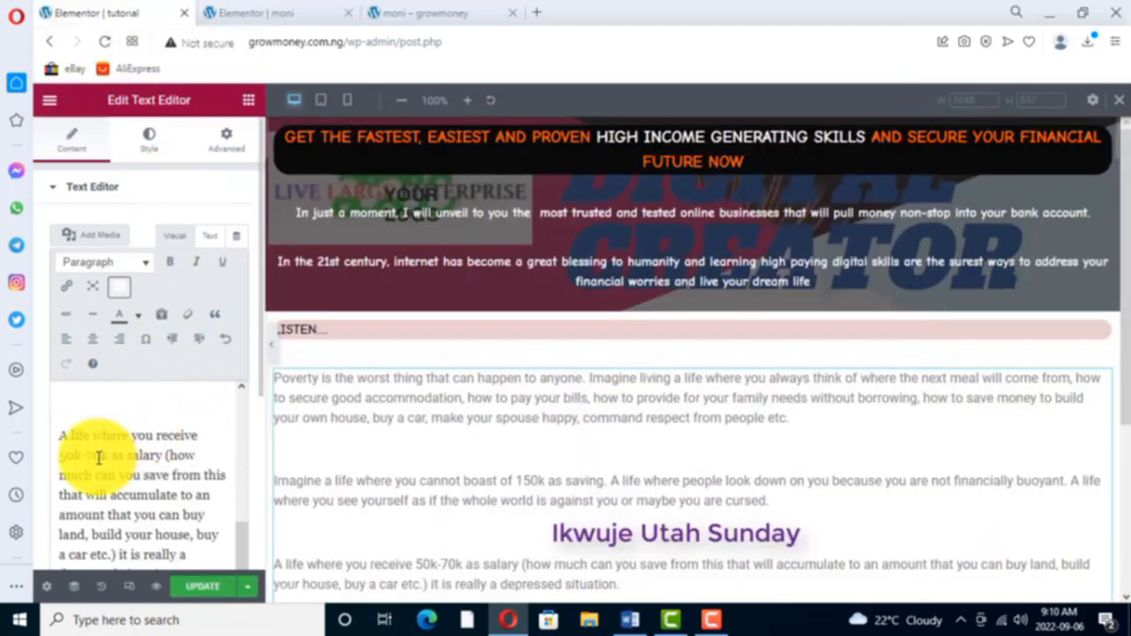
scroll(79, 477, "up", 2)
scroll(80, 477, "up", 5)
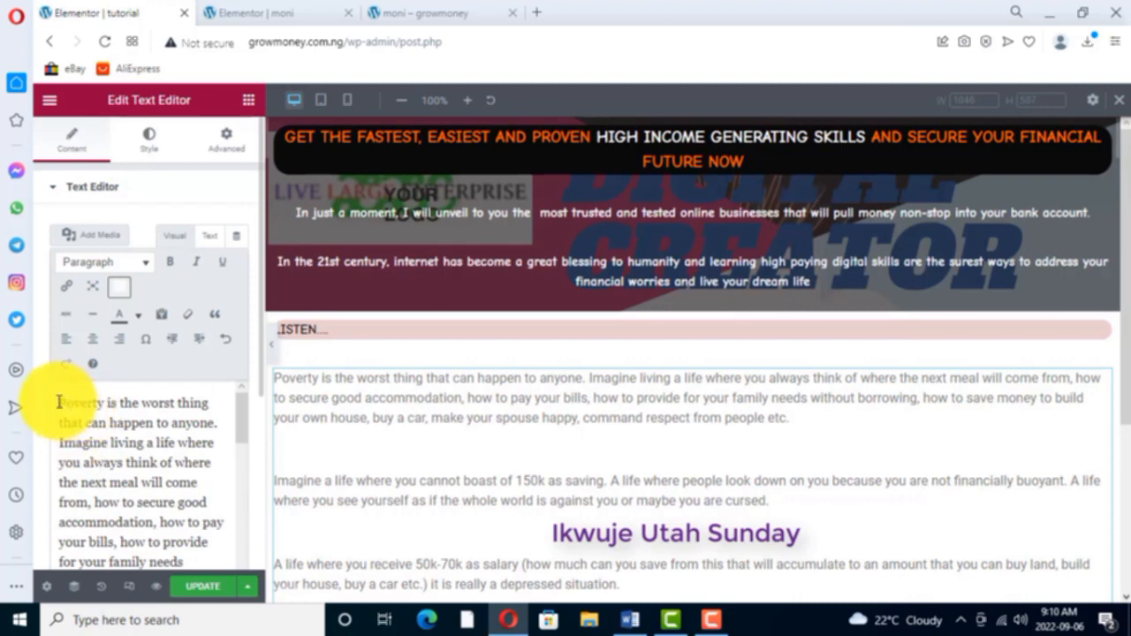
left_click_drag(57, 402, 228, 580)
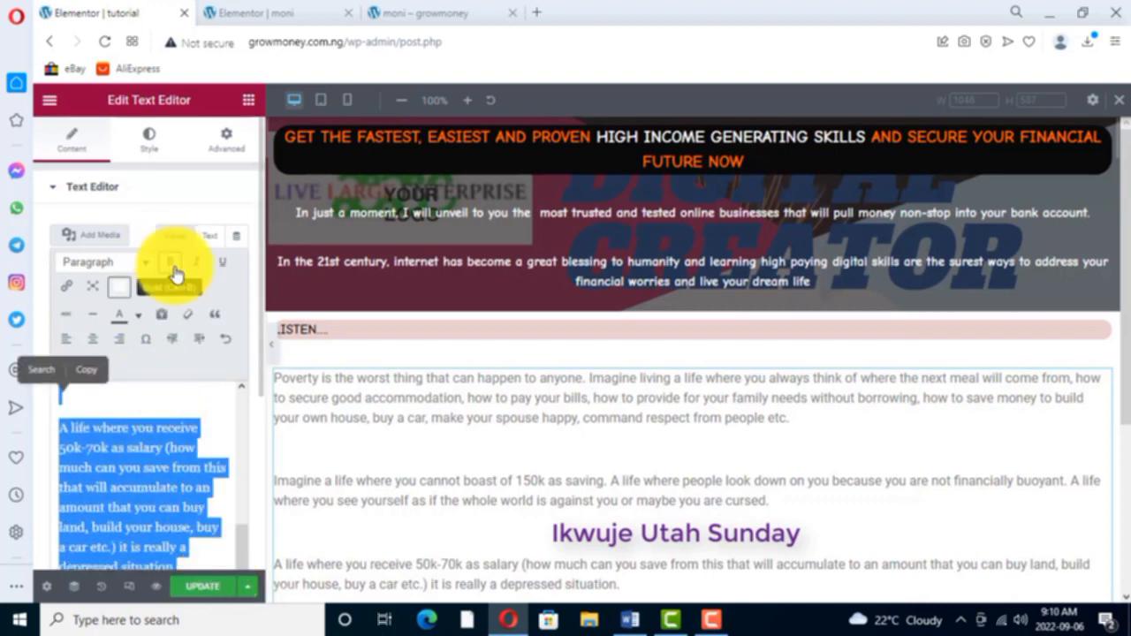
left_click(138, 315)
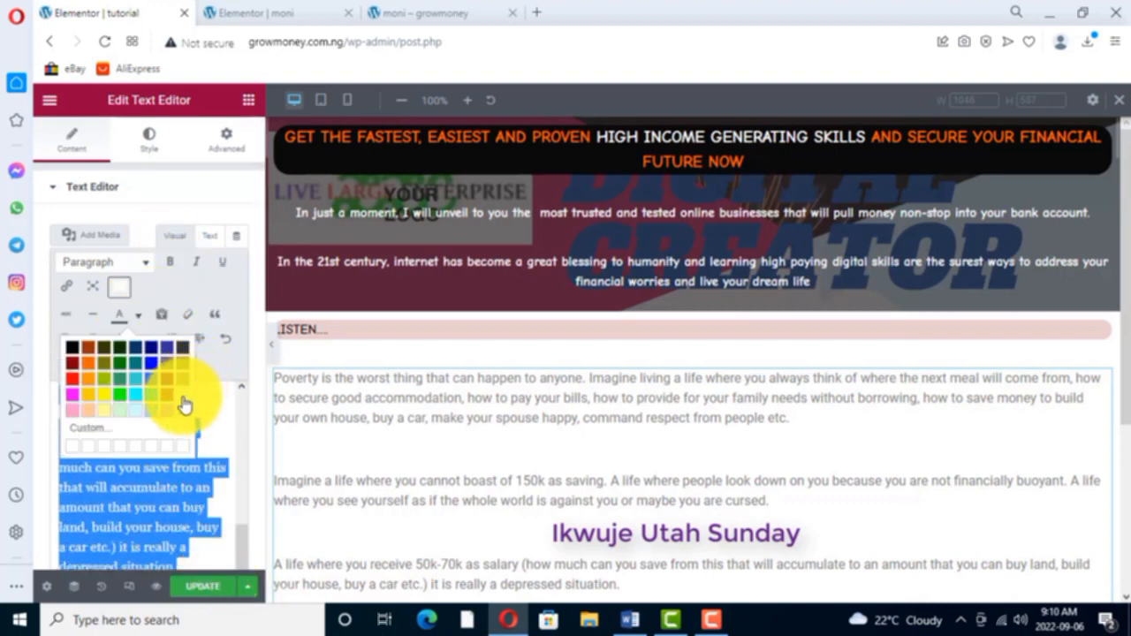
left_click(183, 403)
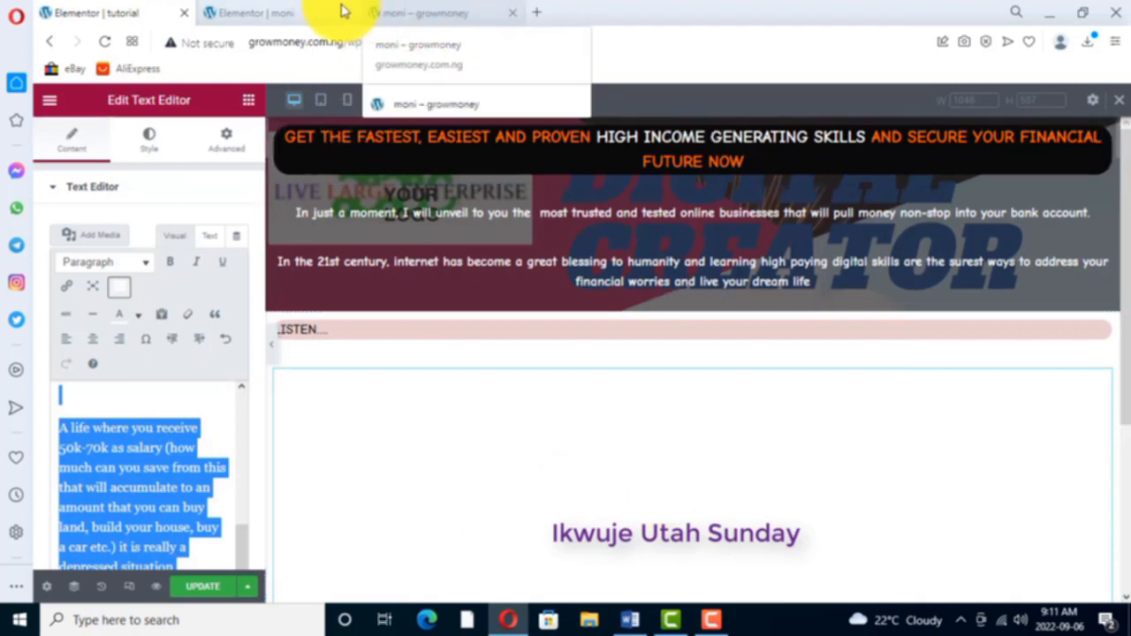
- Look at the moni page's text block again, and give the tutorial page's "Poverty" widget a Classic background type
left_click(270, 18)
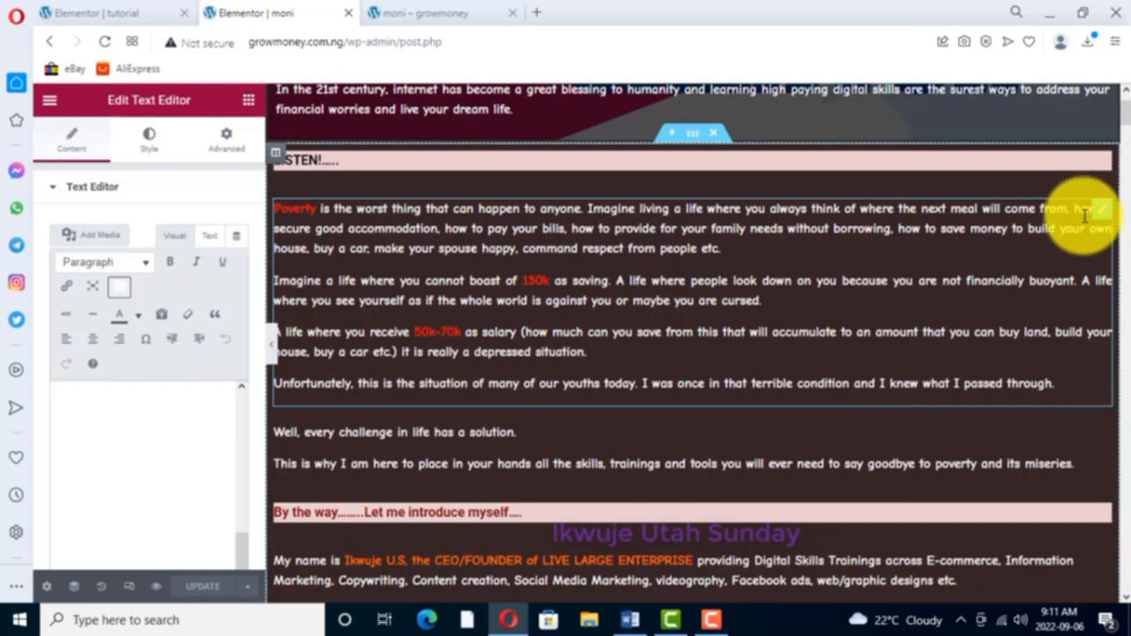
left_click(118, 16)
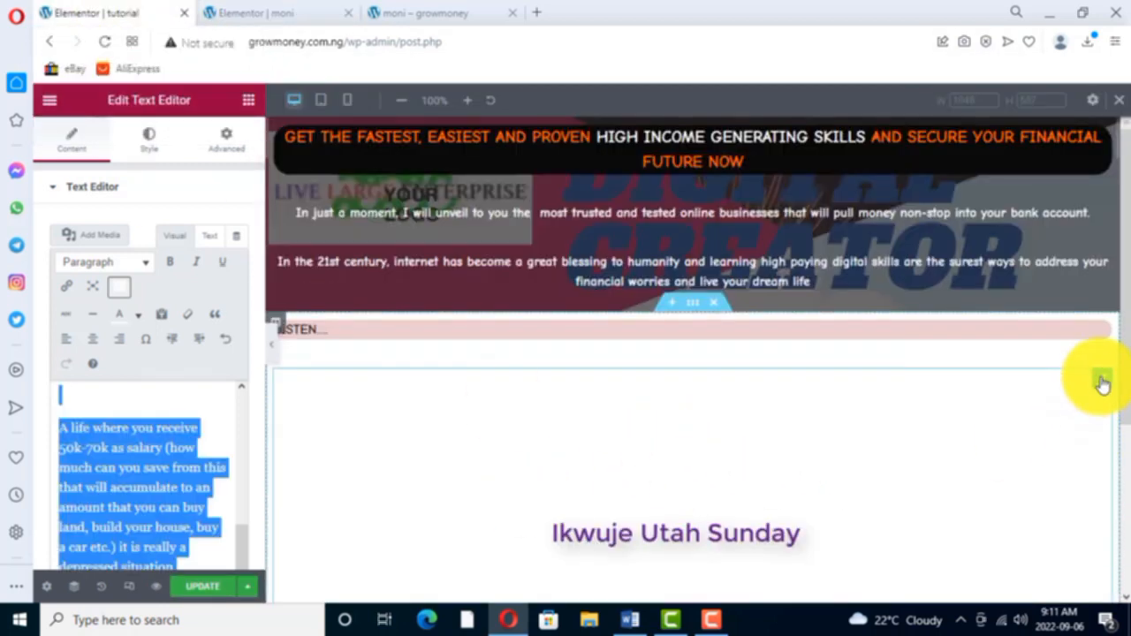
right_click(1103, 380)
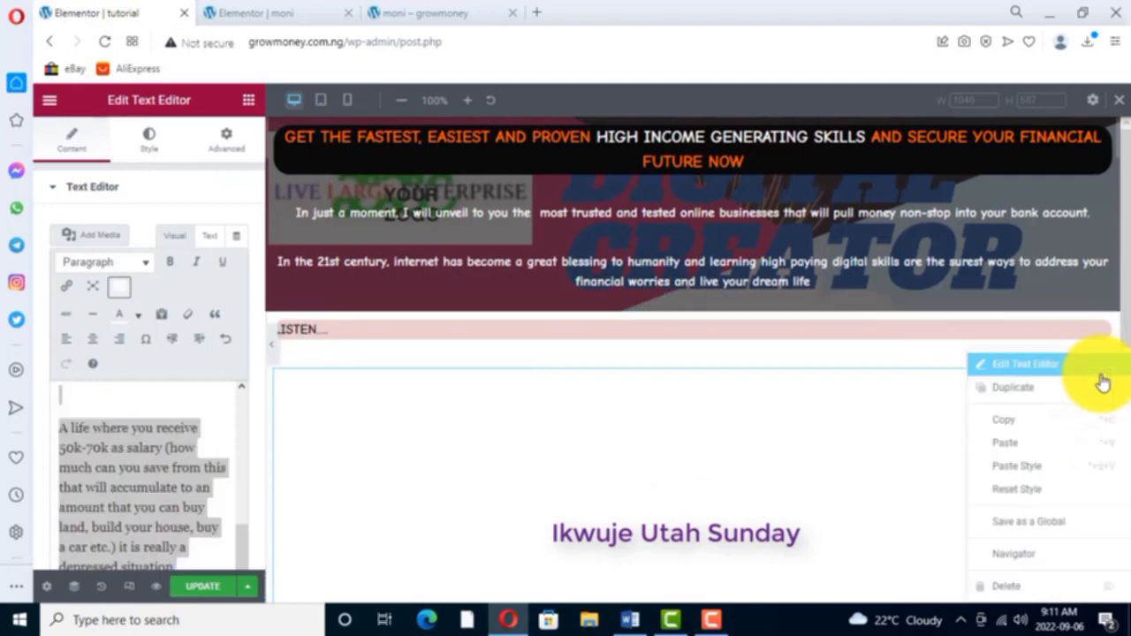
left_click(1021, 365)
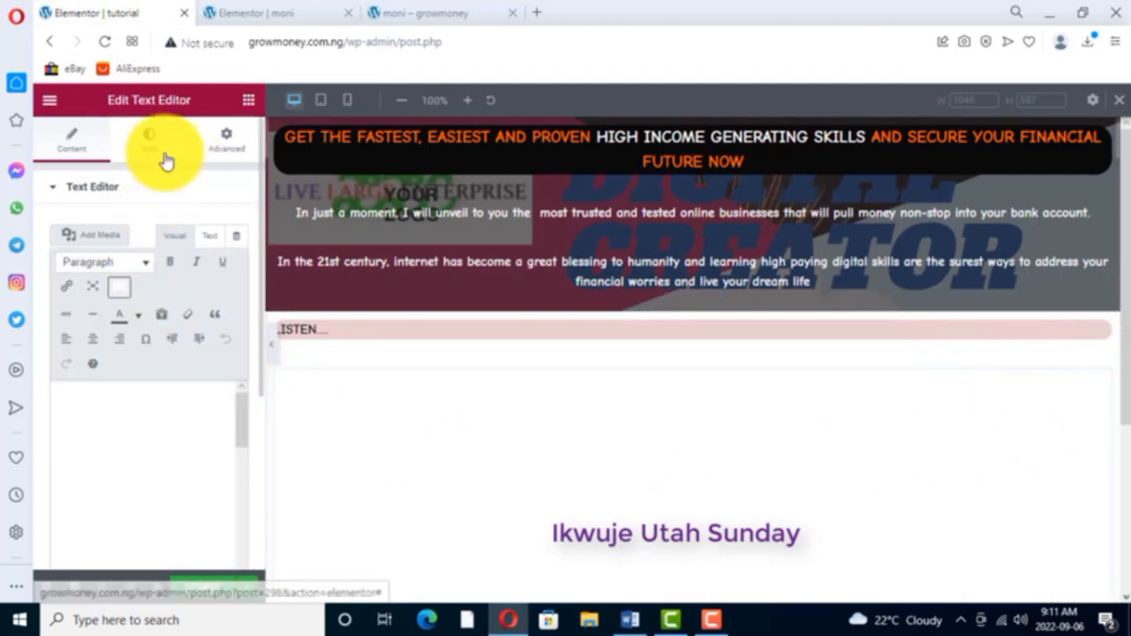
left_click(230, 140)
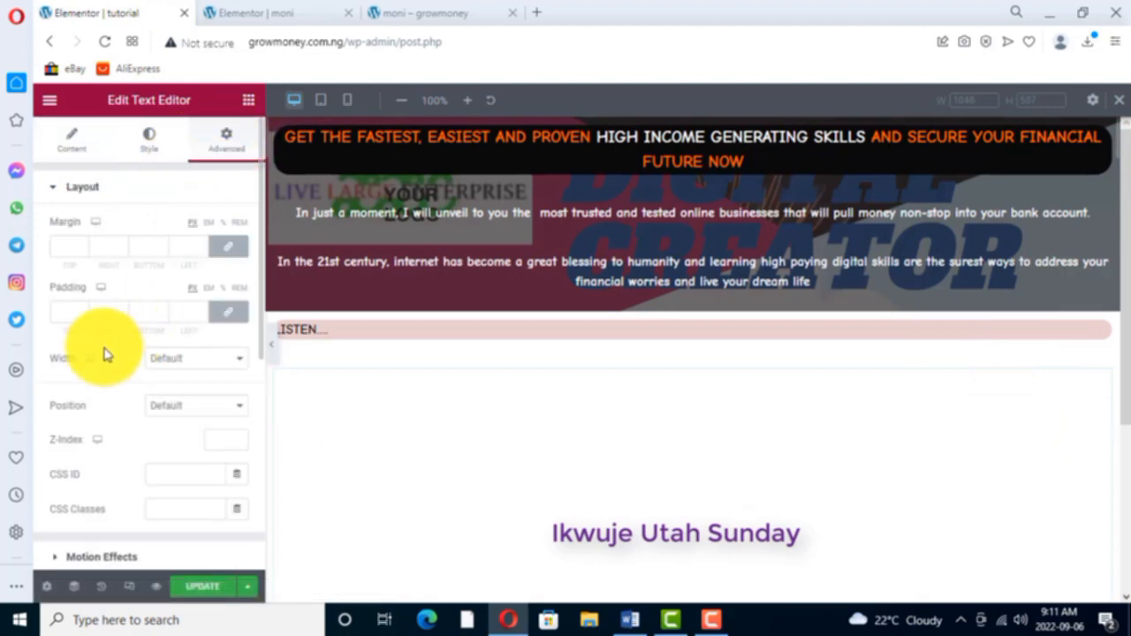
scroll(113, 447, "down", 1)
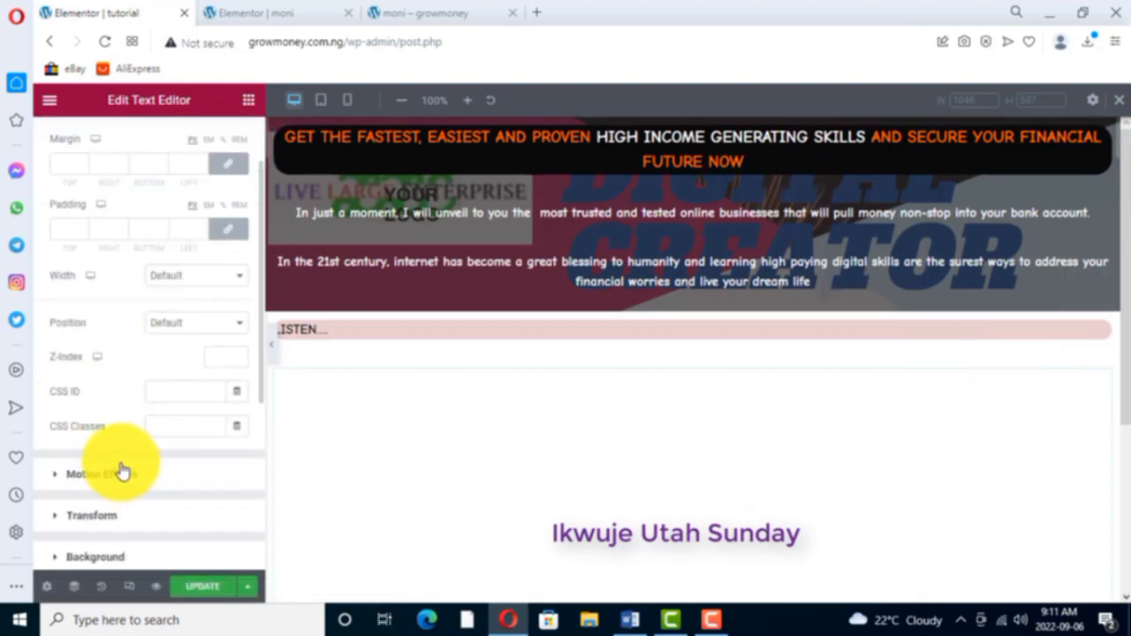
scroll(119, 491, "down", 1)
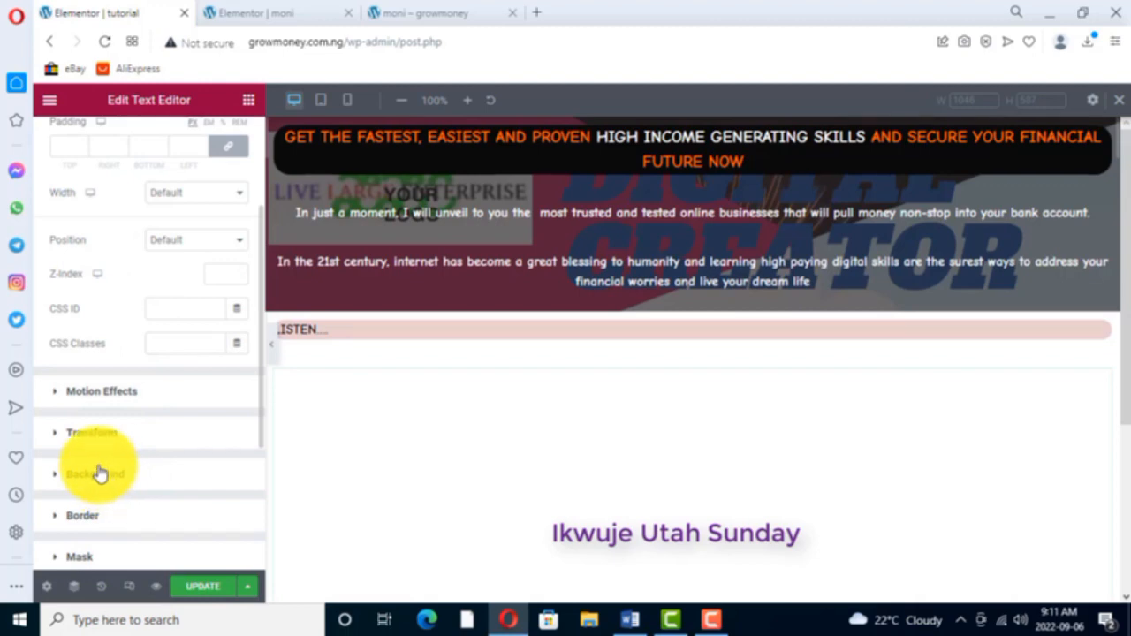
left_click(99, 474)
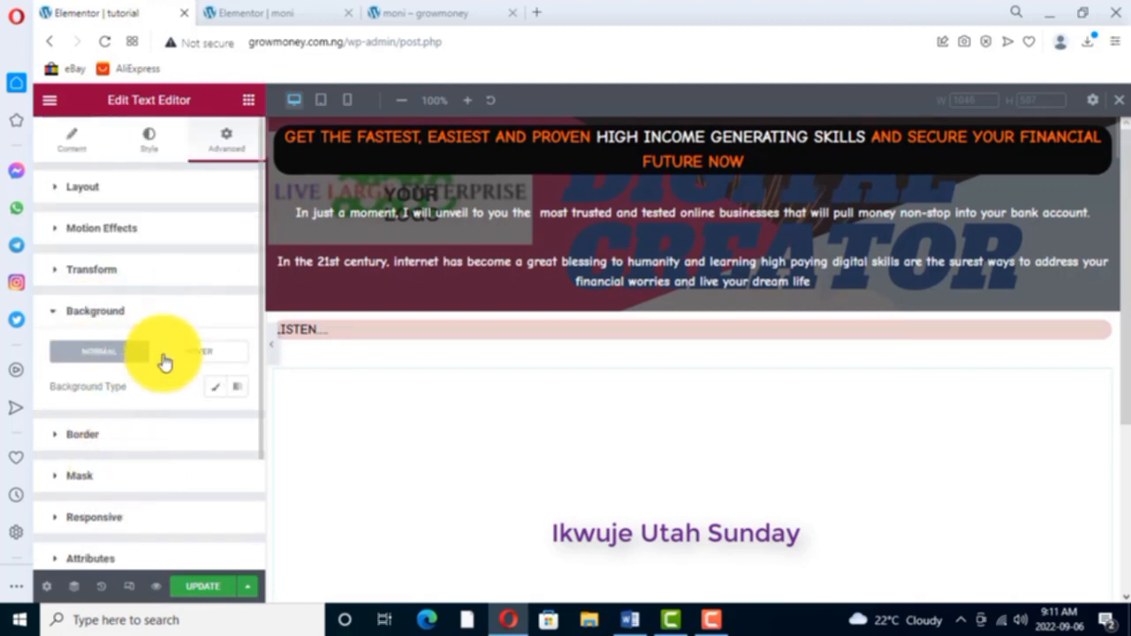
left_click(213, 389)
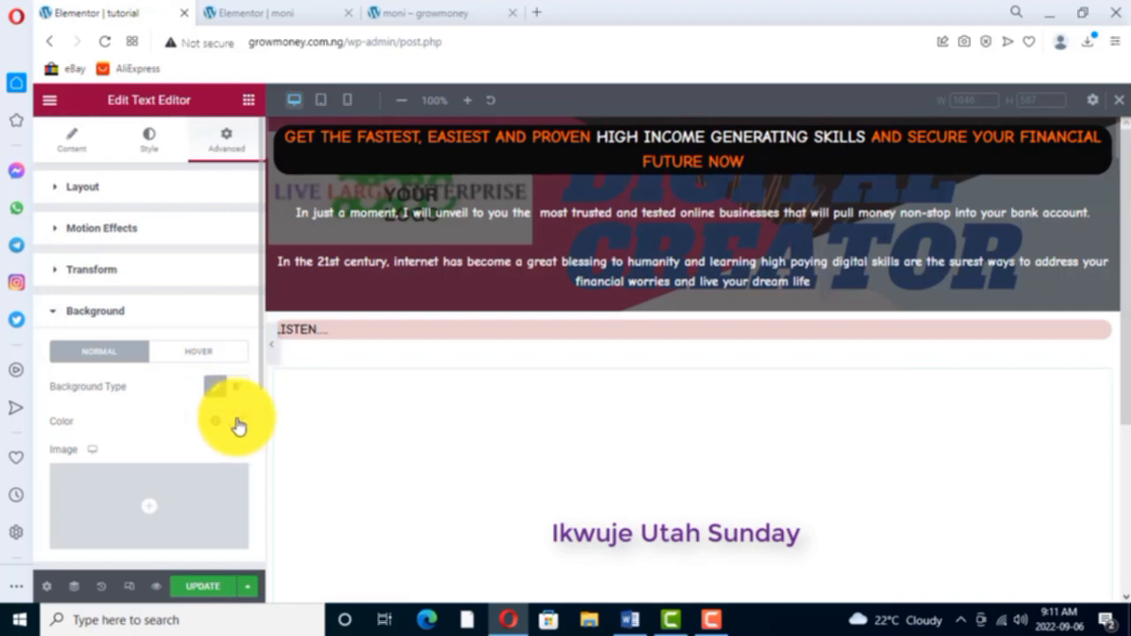
- Set the "Poverty" widget's background color to a dark reddish brown, trying several shades in the Color Picker
left_click(235, 421)
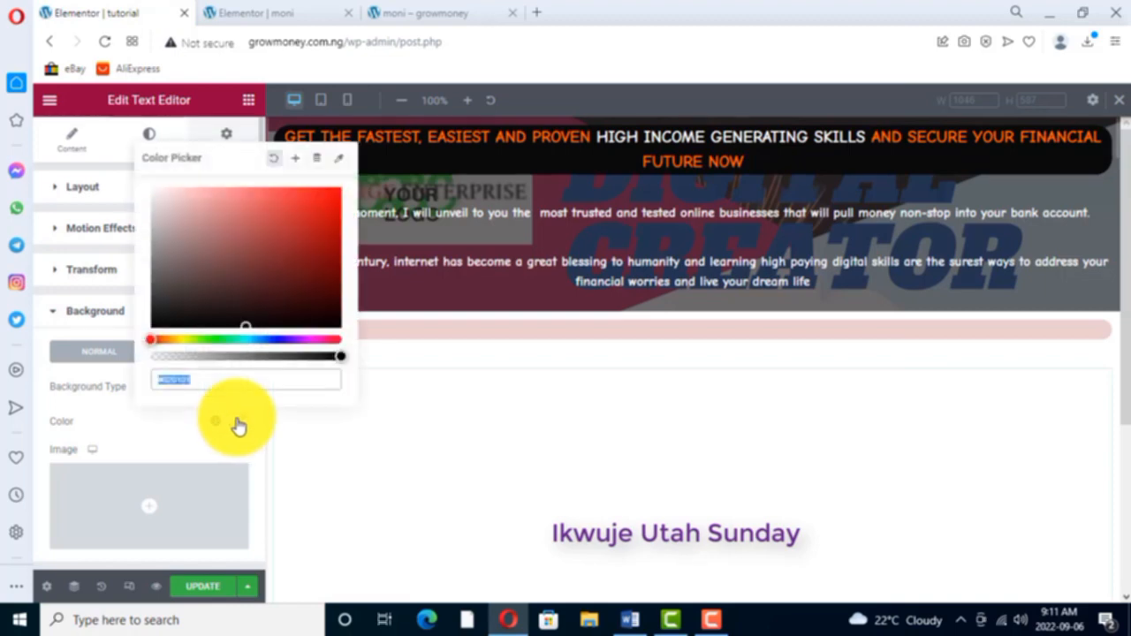
left_click(227, 215)
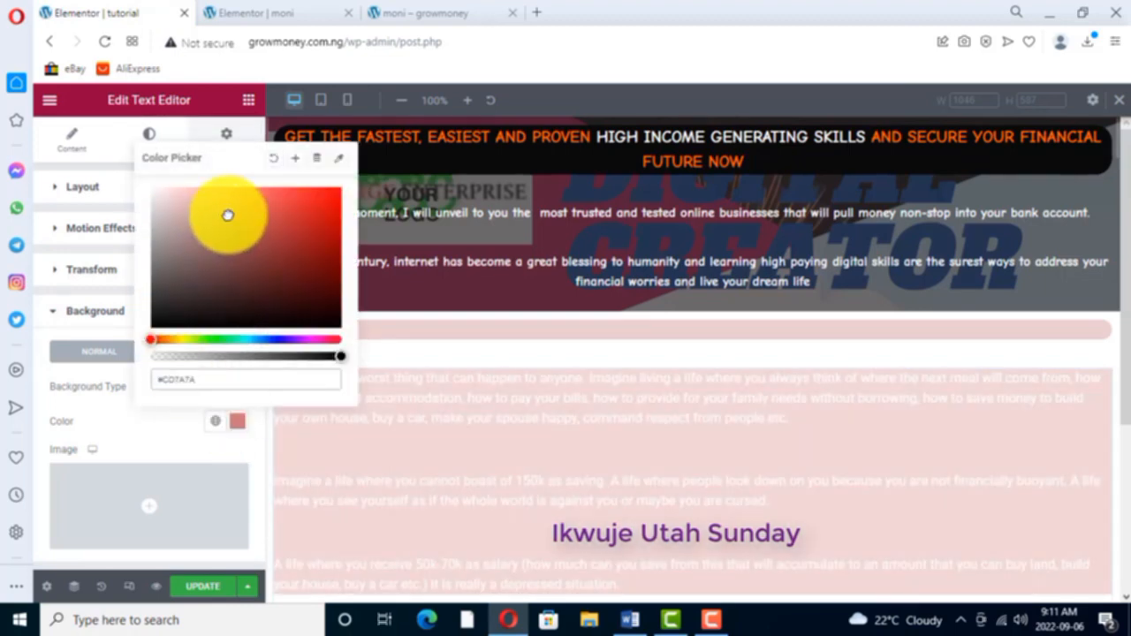
left_click(251, 259)
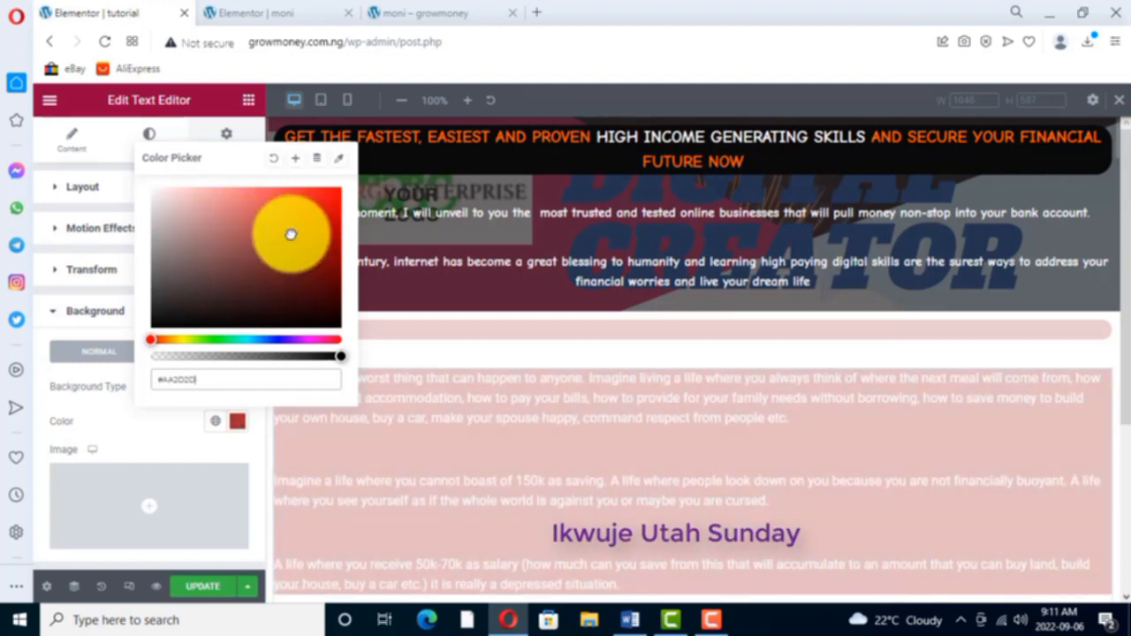
left_click(239, 292)
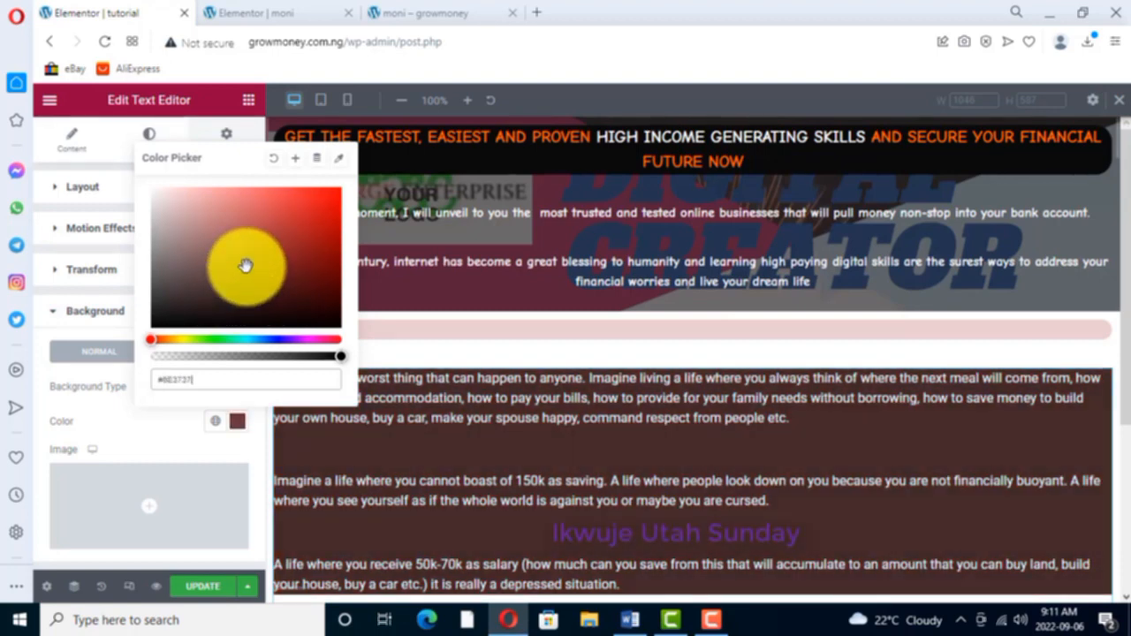
left_click(245, 263)
left_click(246, 298)
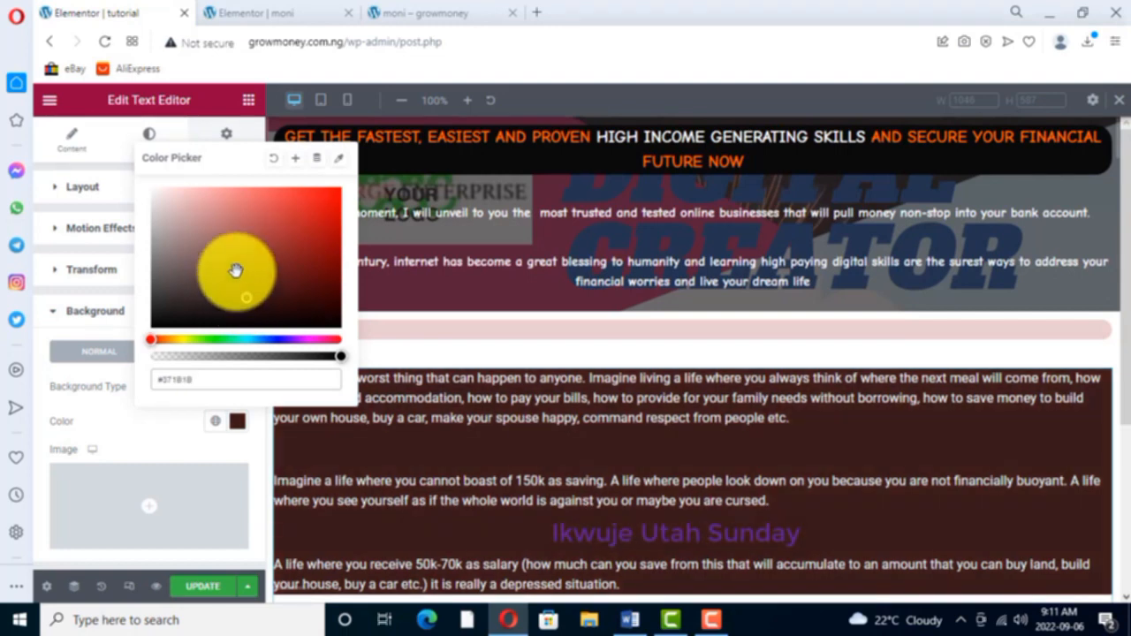
left_click(243, 287)
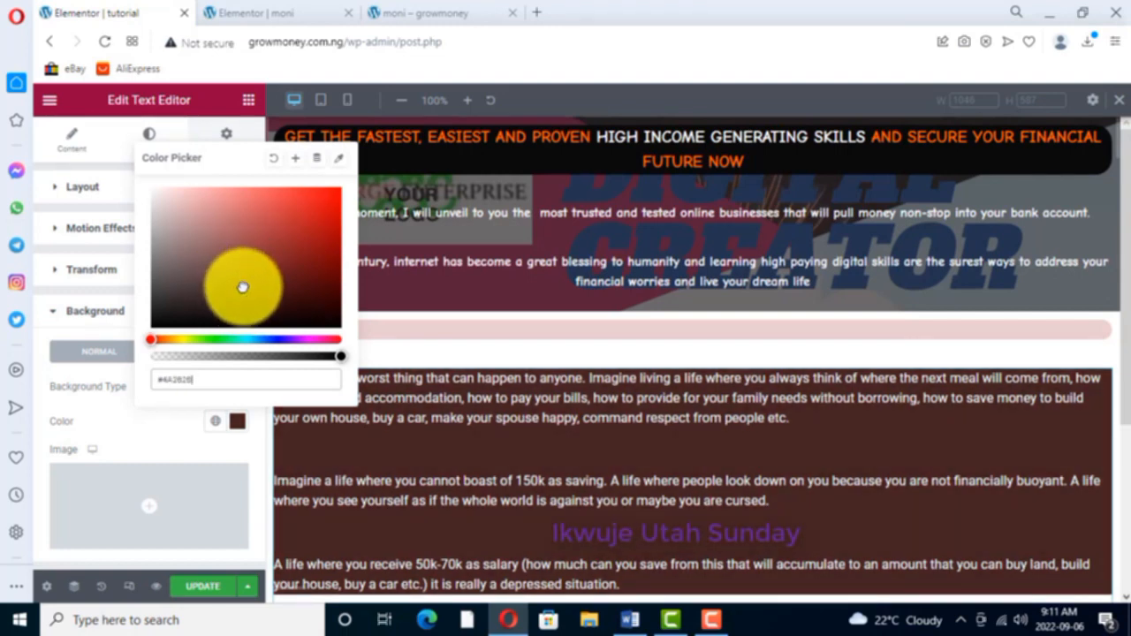
- Remove the extra blank lines between the three paragraphs of the "Poverty" text directly on the page
left_click(459, 480)
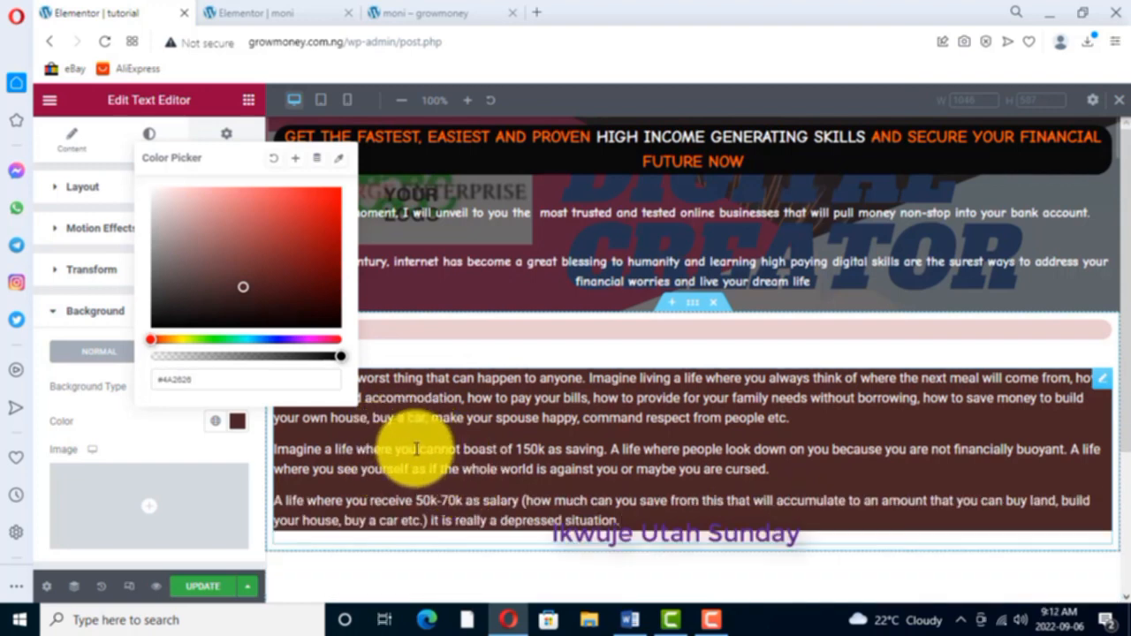
left_click(455, 272)
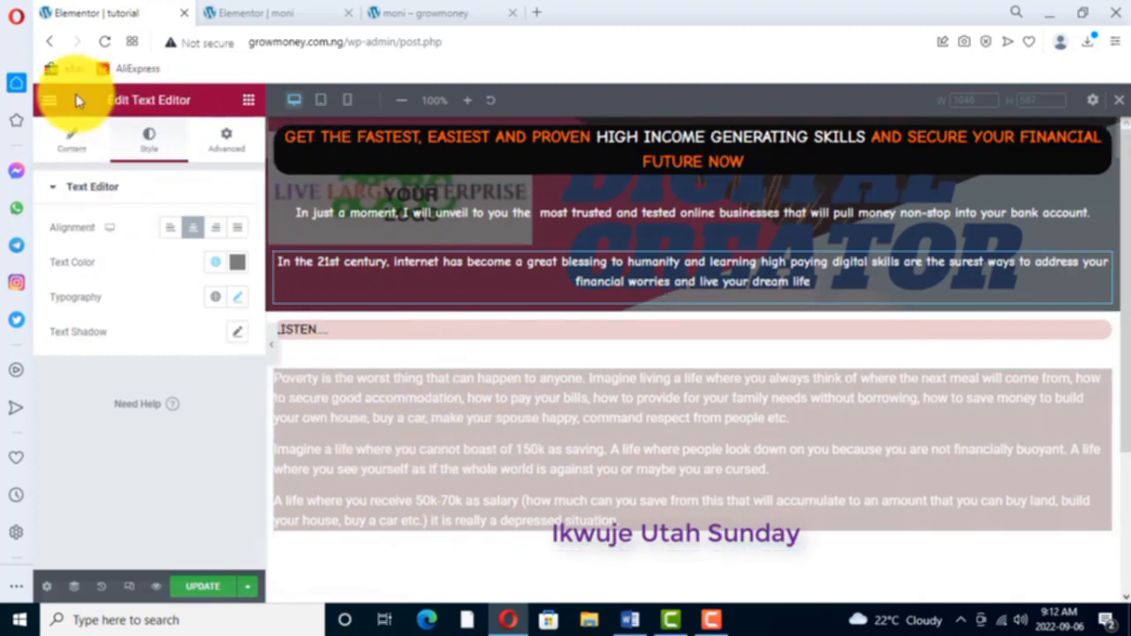
left_click(75, 152)
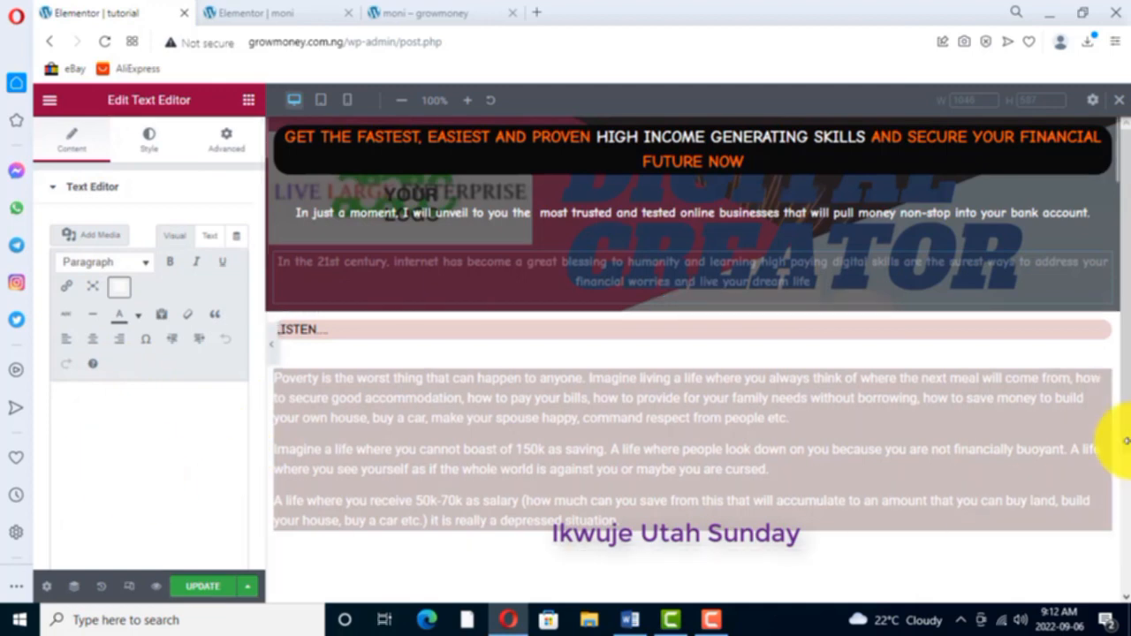
- Reopen the "Poverty" widget's content for editing and color the word "Poverty" at its beginning red
right_click(1102, 380)
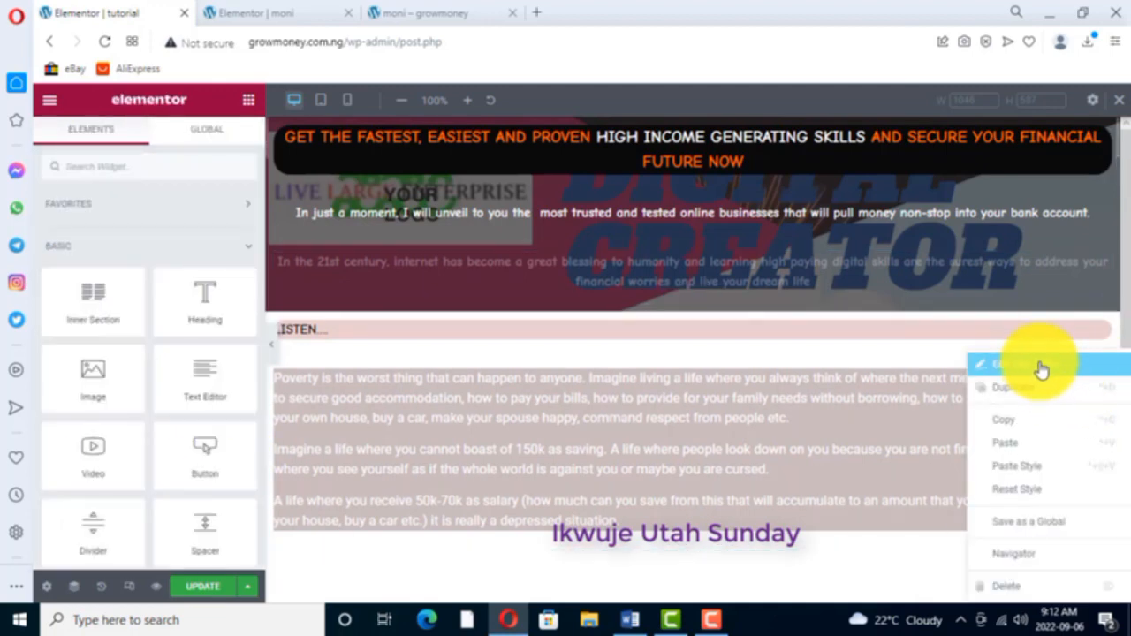
left_click(1041, 365)
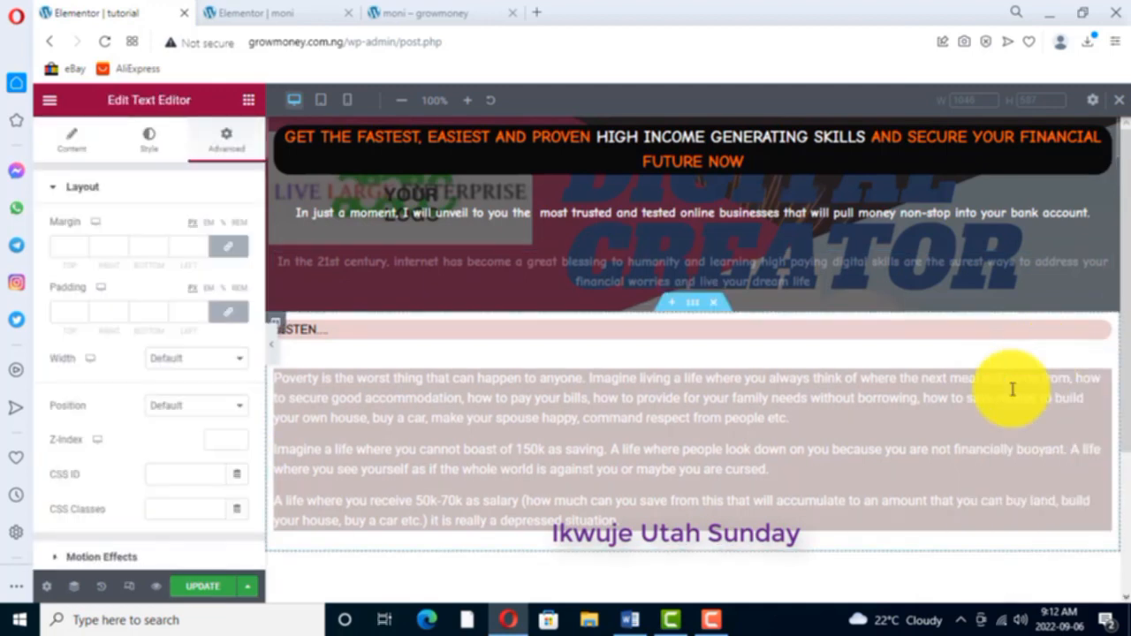
left_click(71, 144)
scroll(99, 464, "down", 3)
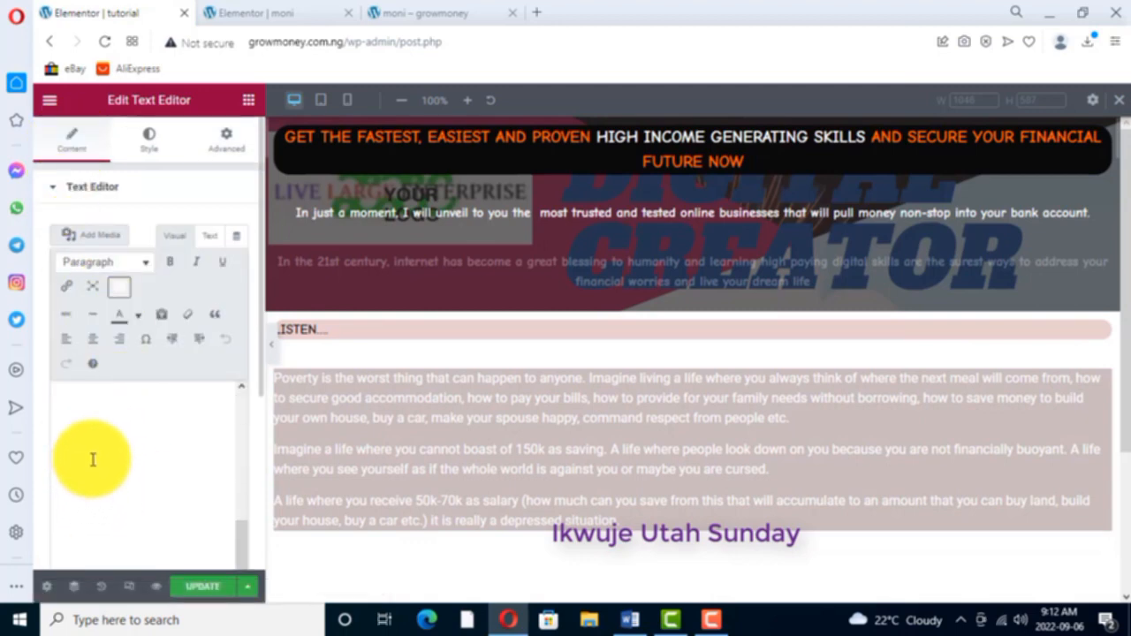
left_click_drag(58, 399, 175, 511)
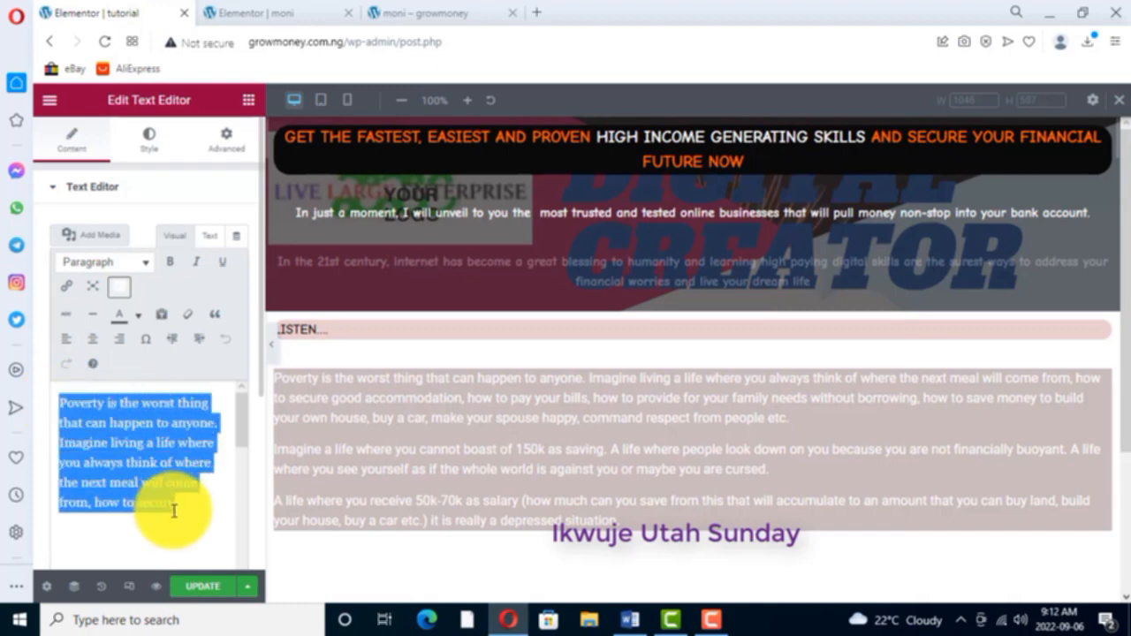
left_click(104, 397)
left_click_drag(104, 398, 61, 401)
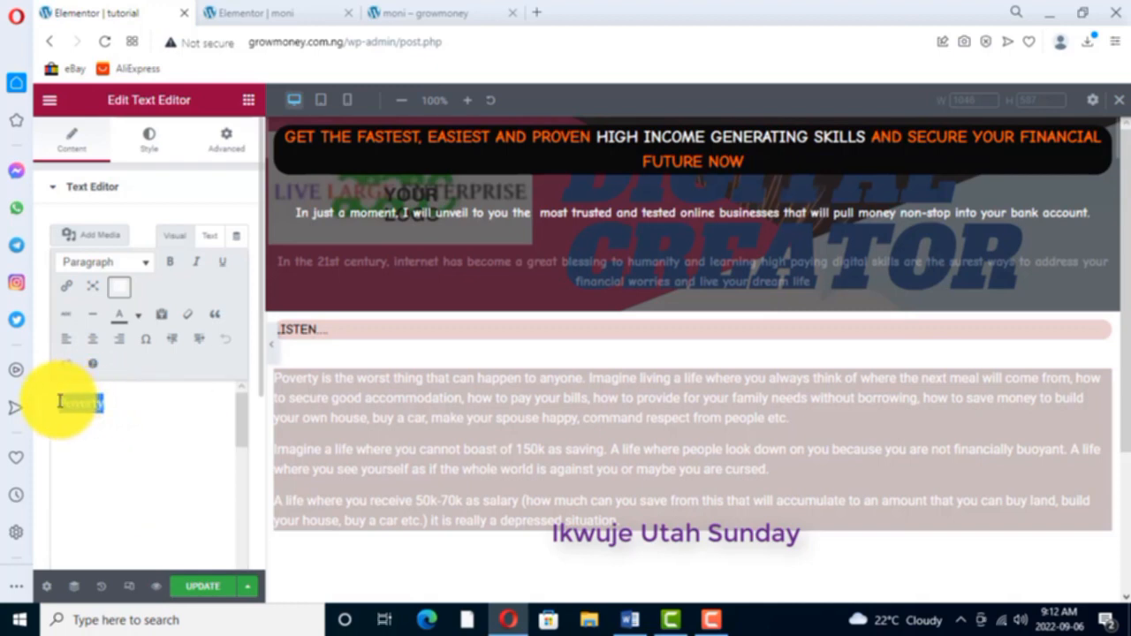
left_click(140, 317)
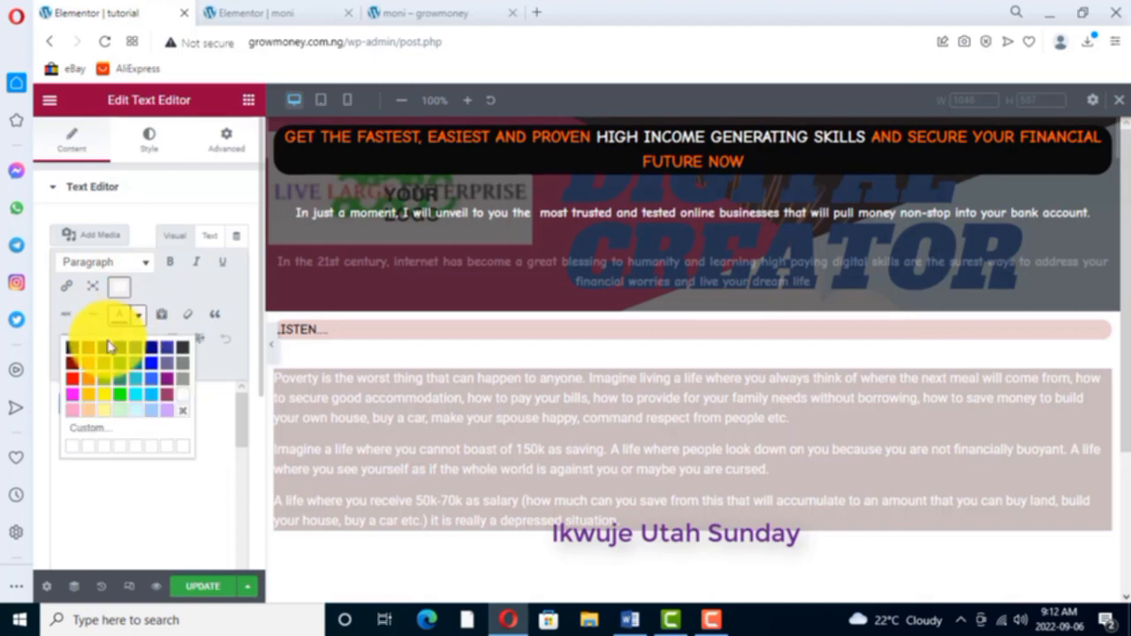
left_click(72, 385)
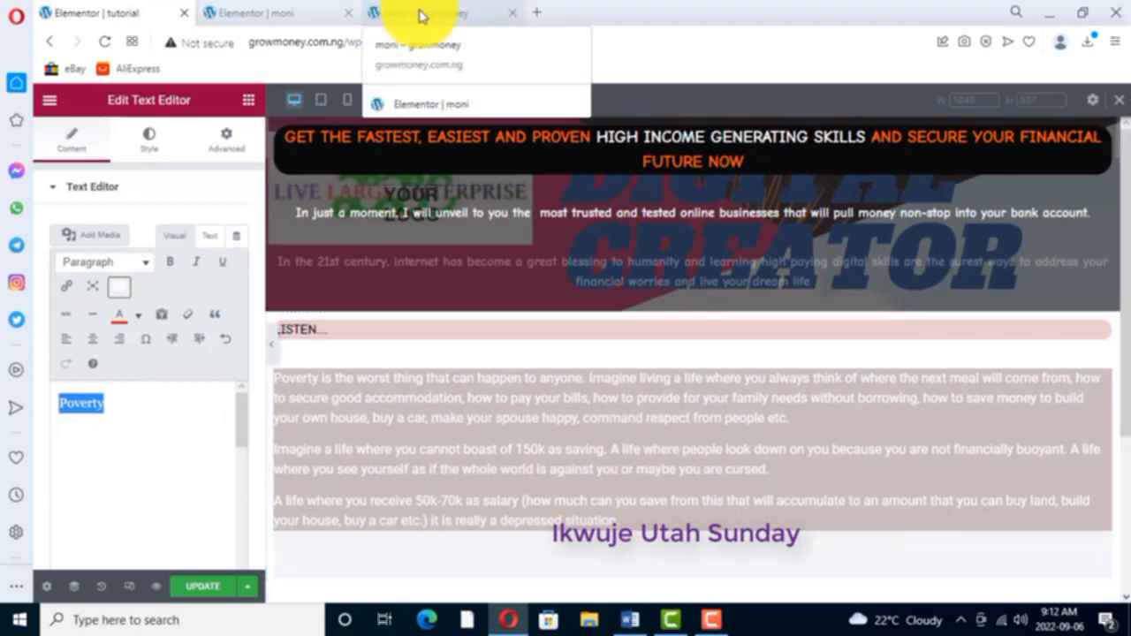
- Check the highlighted words in the moni page's text block, and color "150k" red in the tutorial page's "Poverty" text
left_click(311, 12)
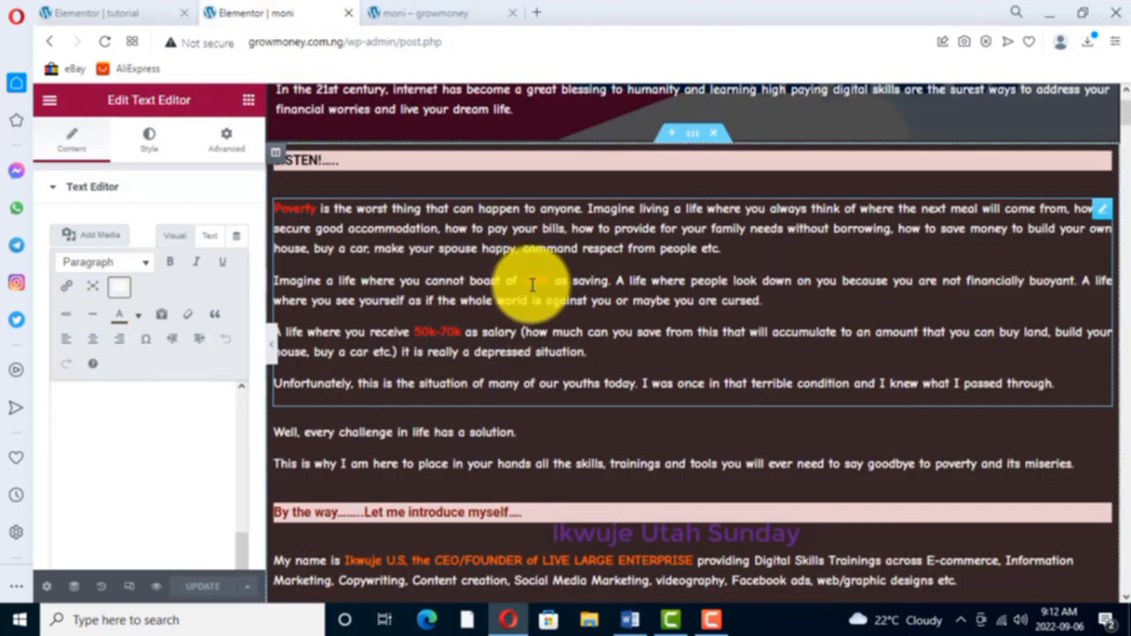
left_click_drag(60, 464, 229, 579)
left_click_drag(59, 406, 181, 404)
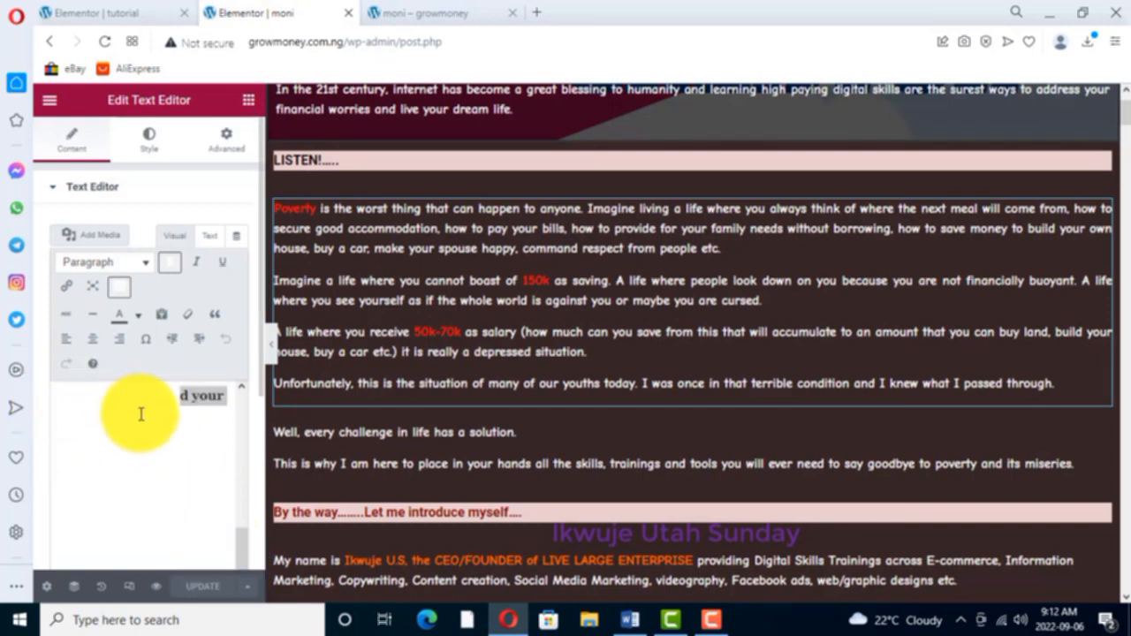
scroll(185, 464, "up", 3)
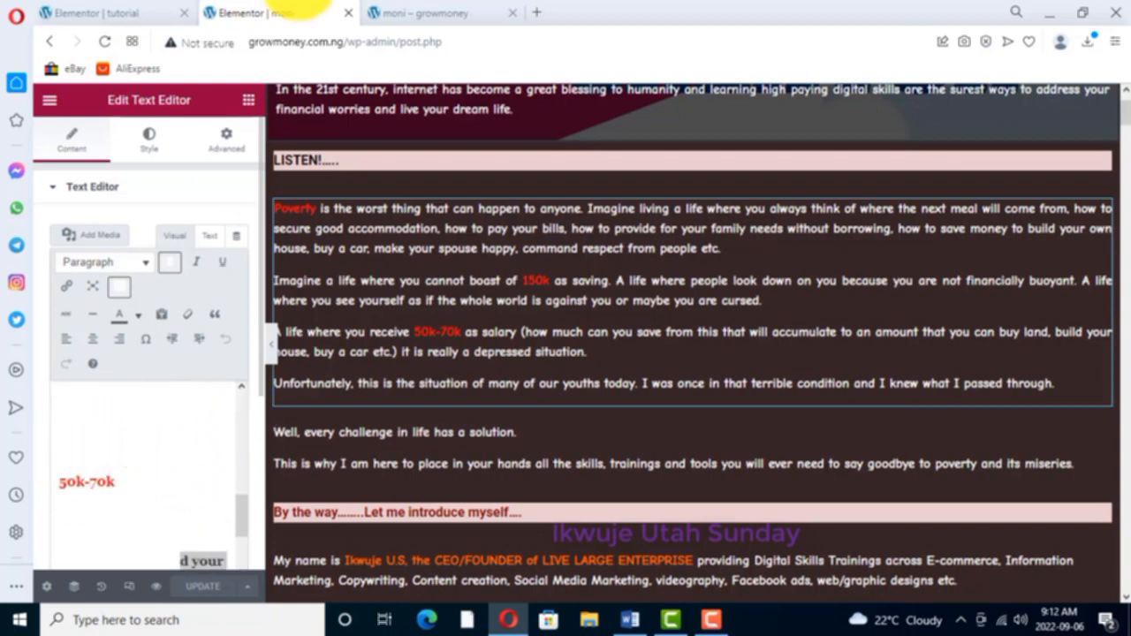
left_click(139, 12)
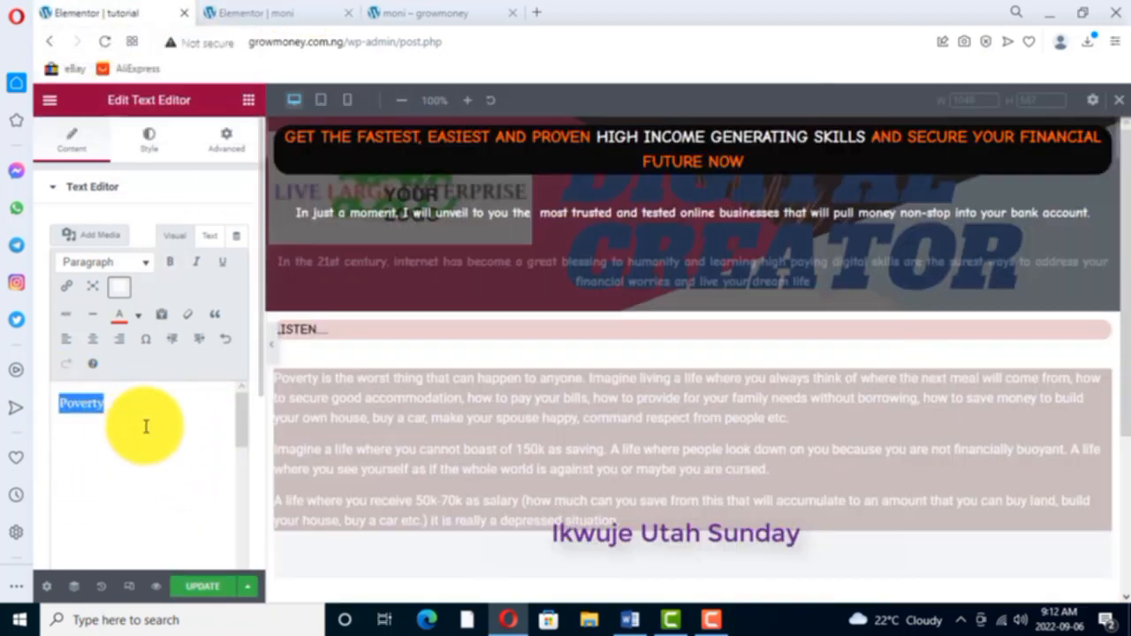
left_click_drag(116, 404, 217, 531)
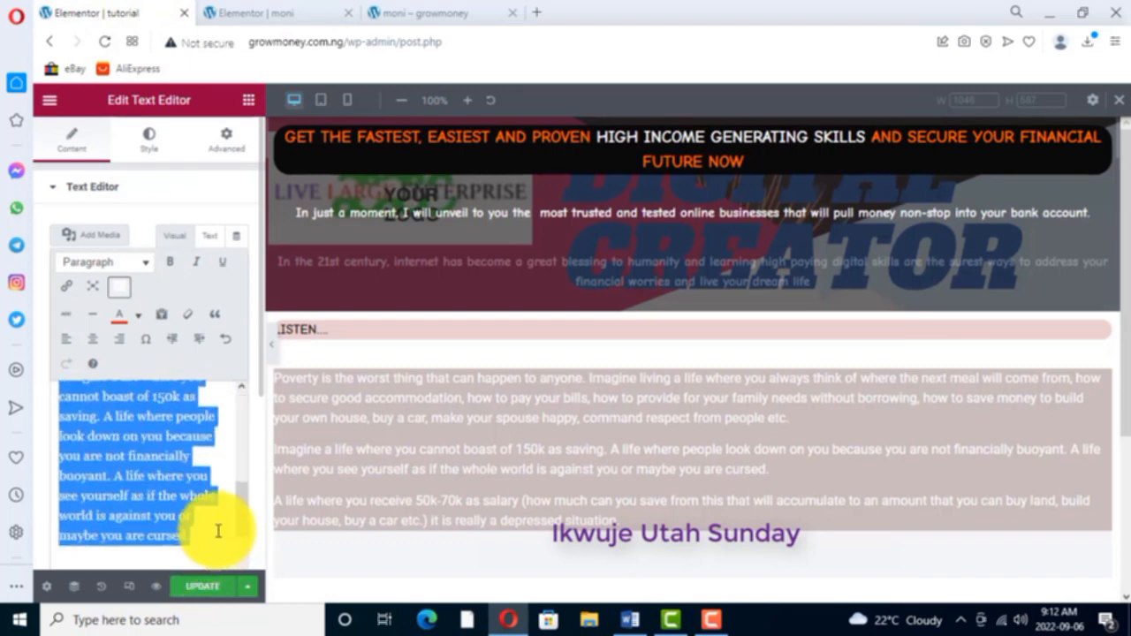
left_click(147, 397)
left_click_drag(147, 397, 178, 410)
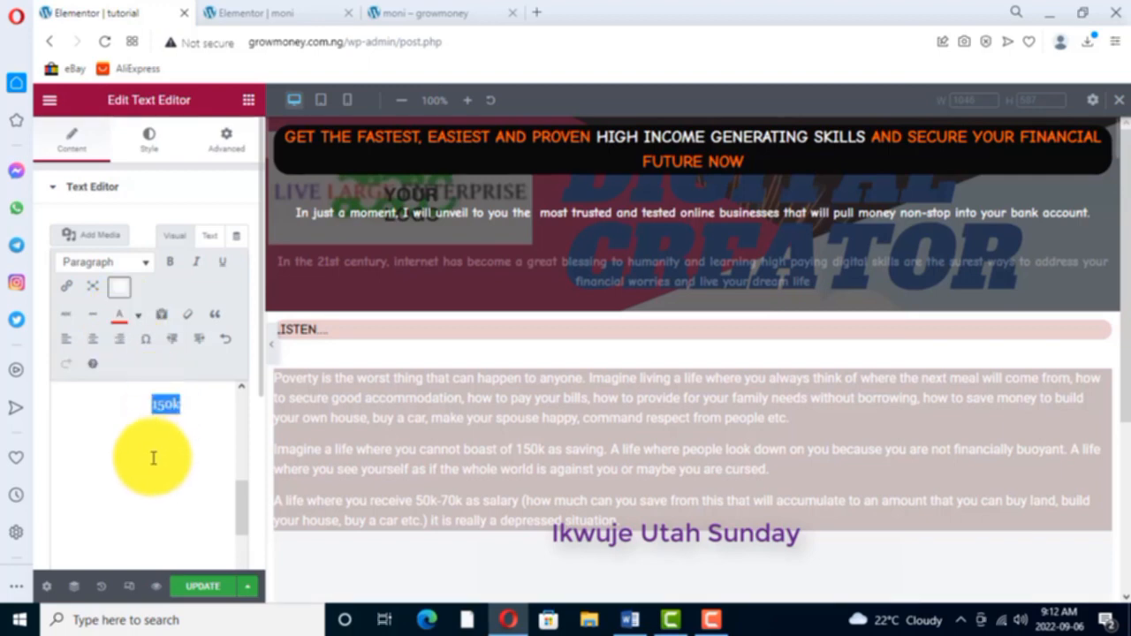
scroll(185, 495, "up", 3)
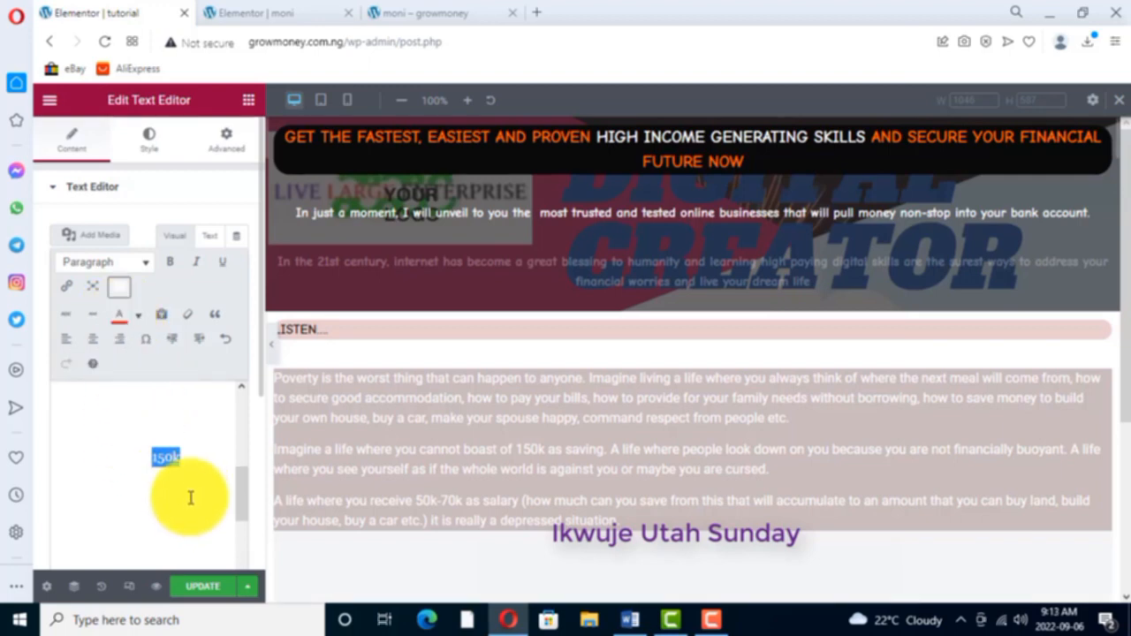
- Color "50k-70k" red in the third paragraph of the tutorial page's "Poverty" text
left_click_drag(64, 402, 245, 575)
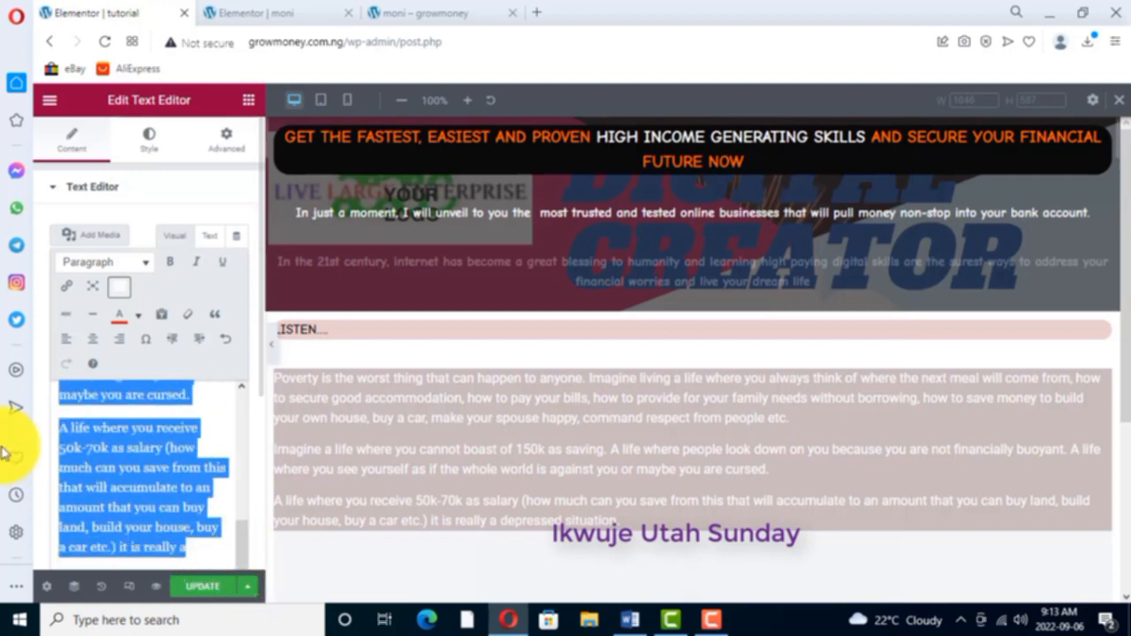
left_click(59, 448)
left_click_drag(59, 449, 113, 448)
left_click(120, 318)
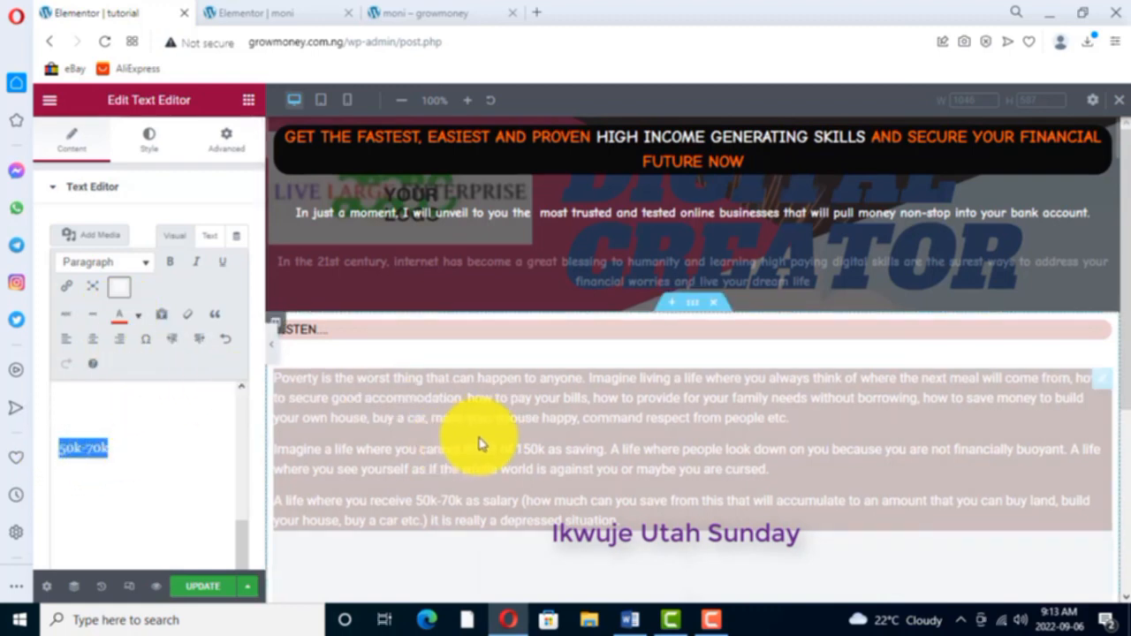
- Set the "Poverty" widget's font family to Comic Neue and review the text block on the page
left_click(151, 144)
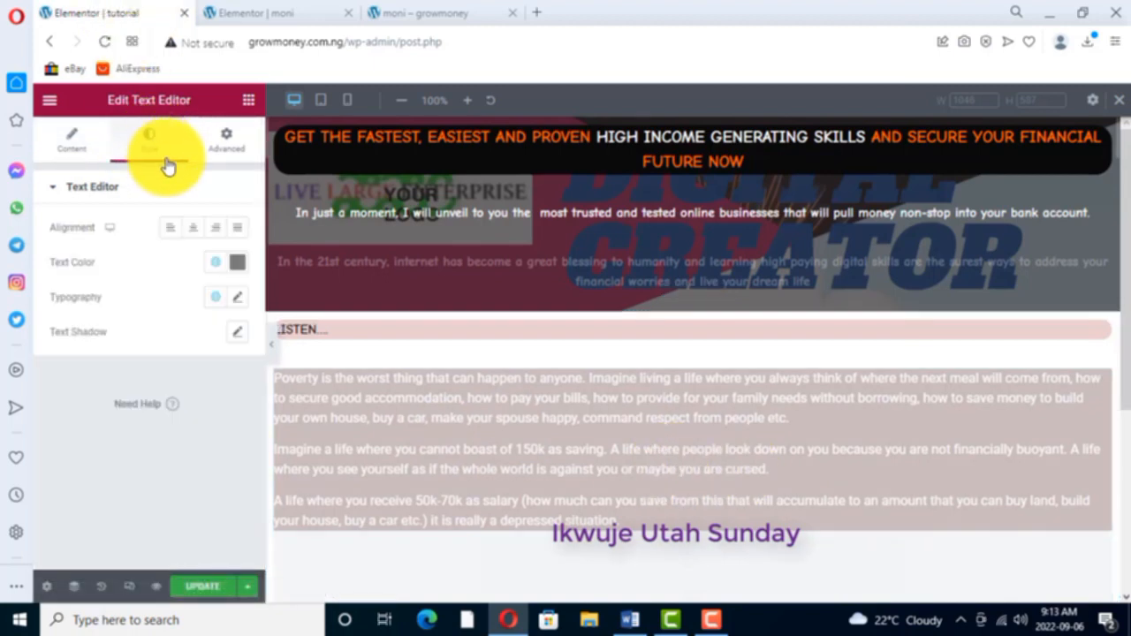
left_click(238, 297)
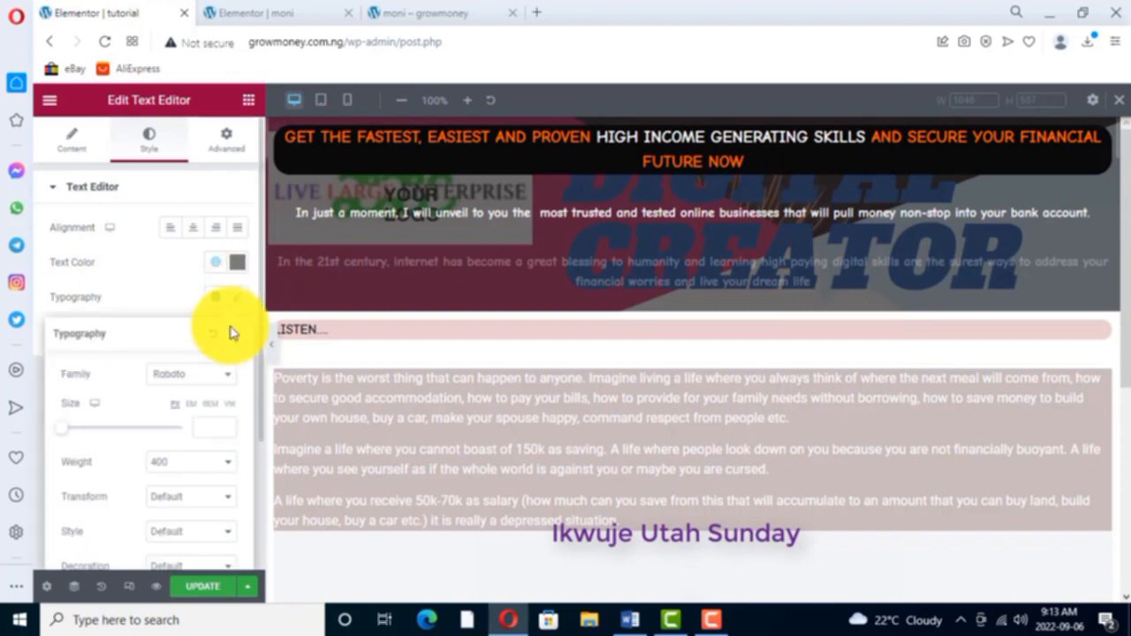
left_click(225, 376)
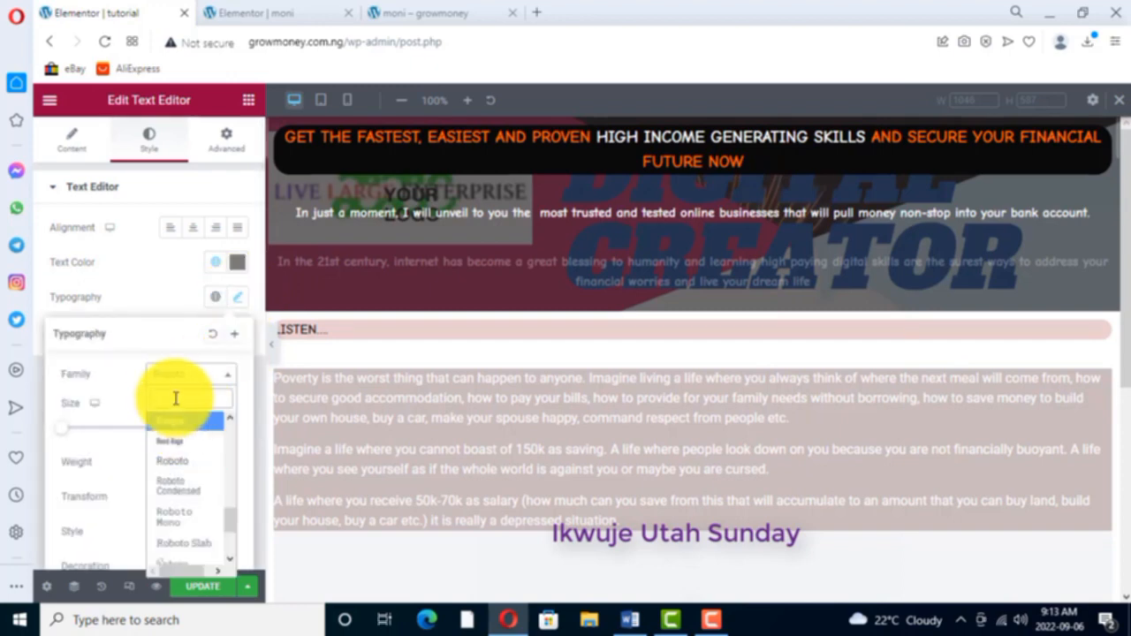
type("comic")
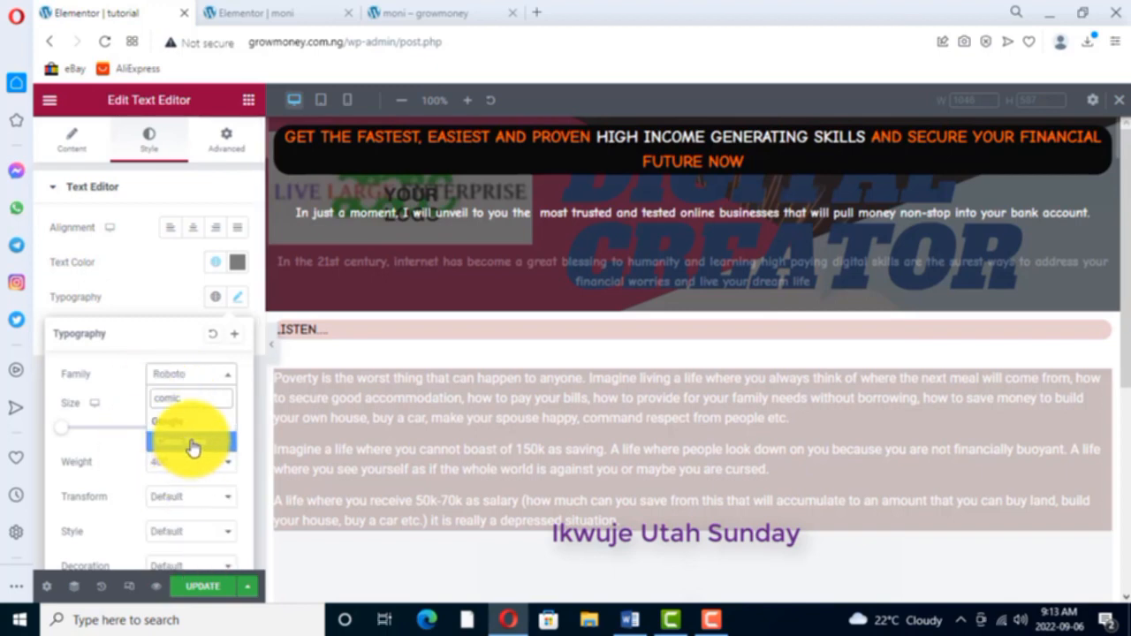
left_click(192, 444)
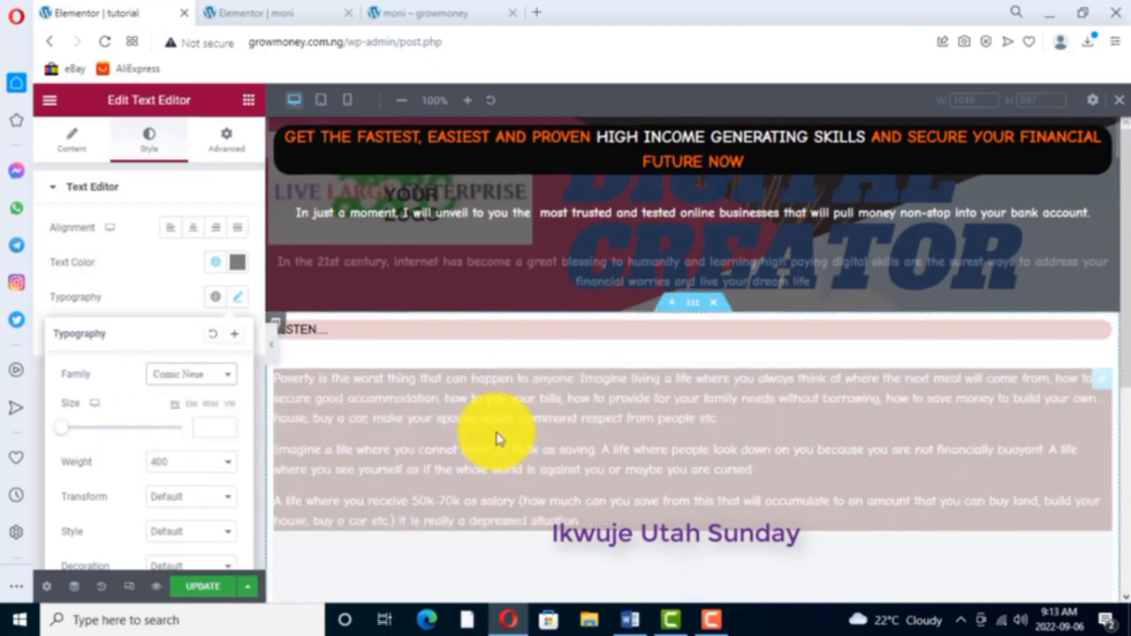
scroll(585, 448, "down", 2)
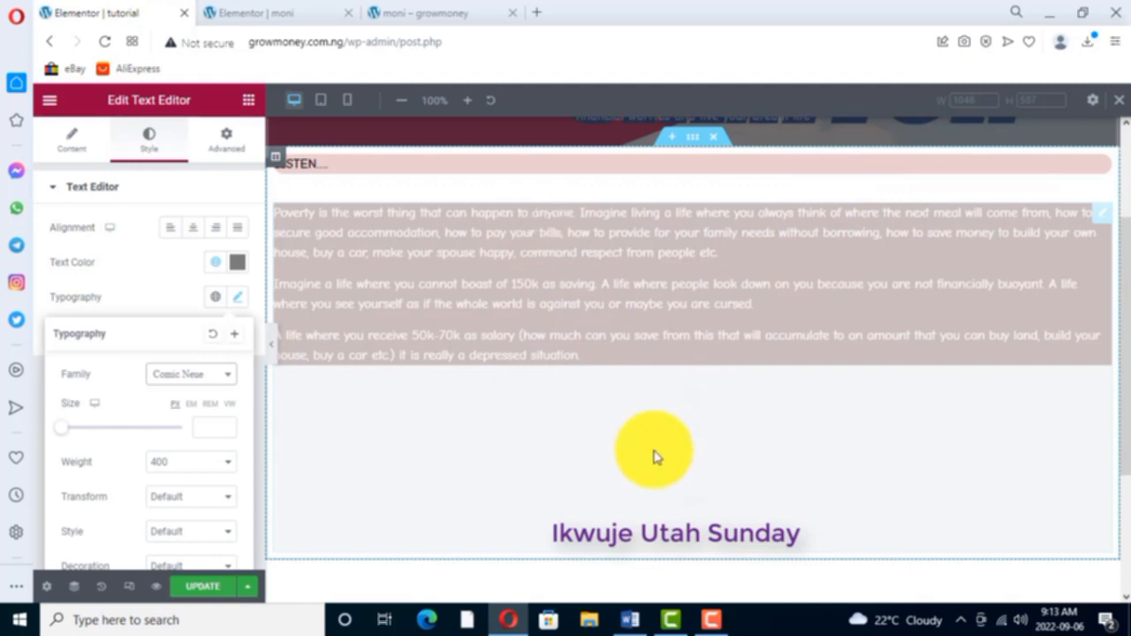
scroll(451, 362, "up", 3)
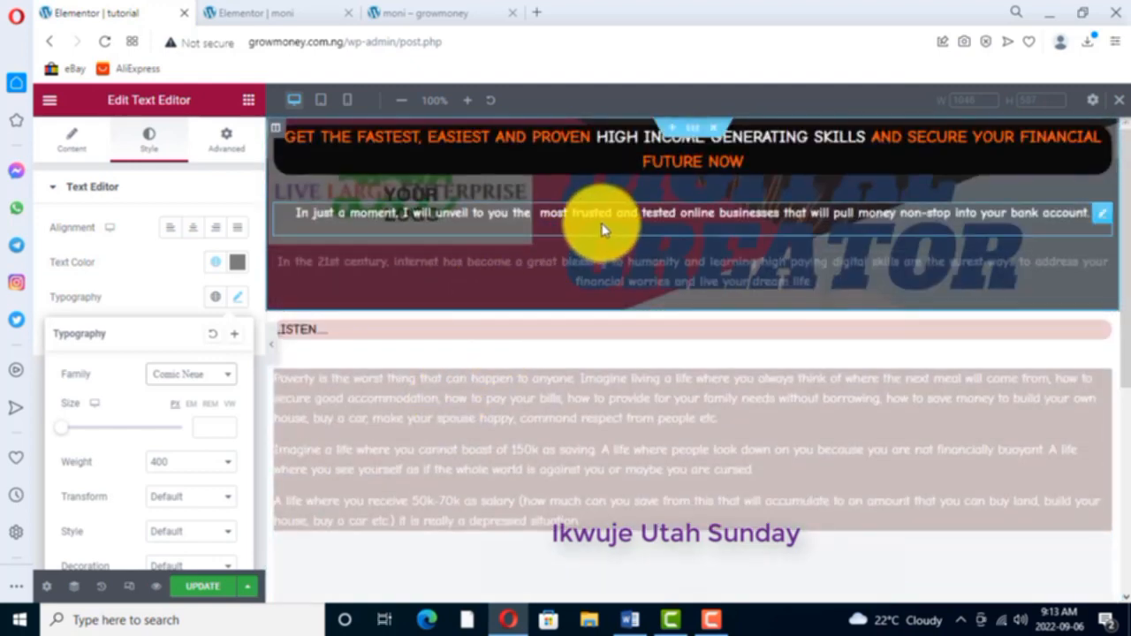
left_click(583, 222)
left_click(689, 371)
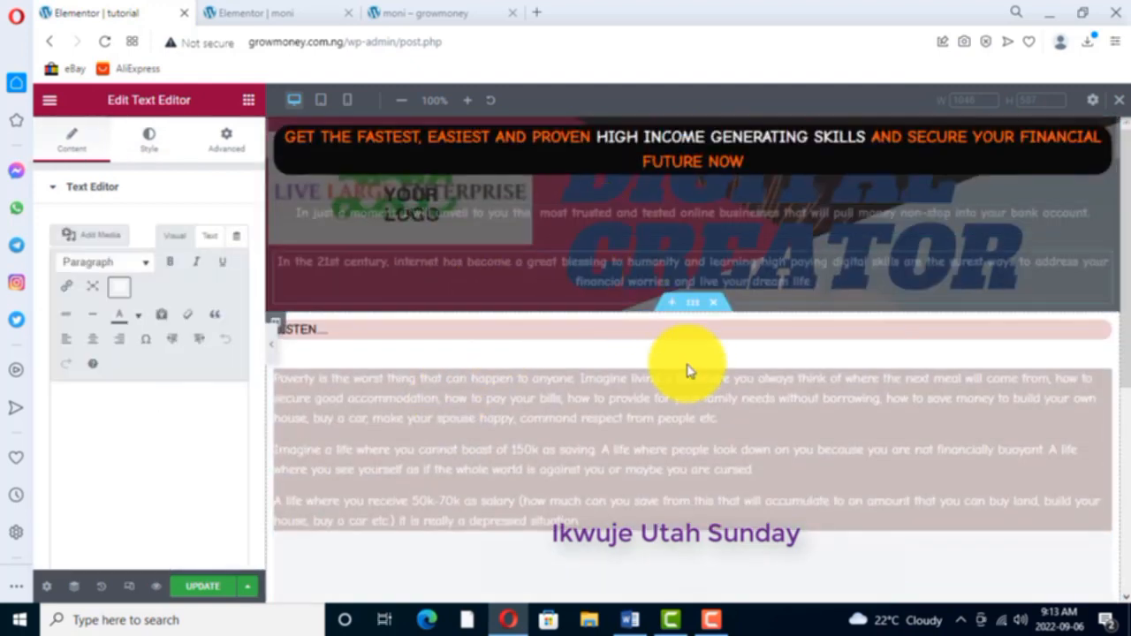
scroll(521, 448, "down", 1)
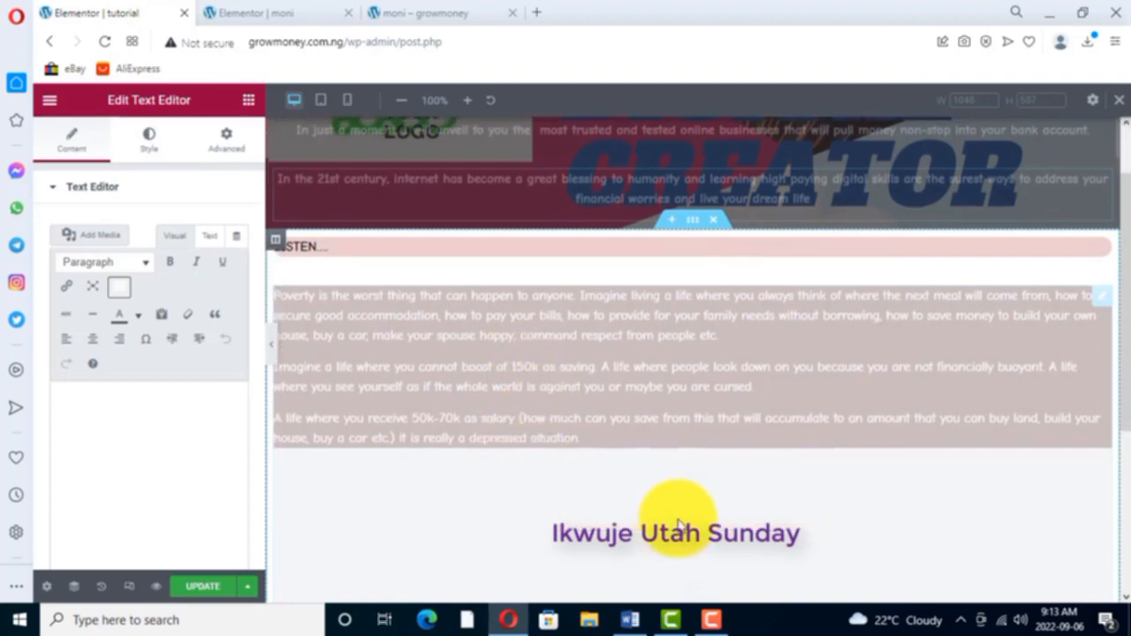
- Look at the moni page's next section, then duplicate the tutorial page's "LISTEN" heading widget and move the copy below the "Poverty" block
left_click(283, 21)
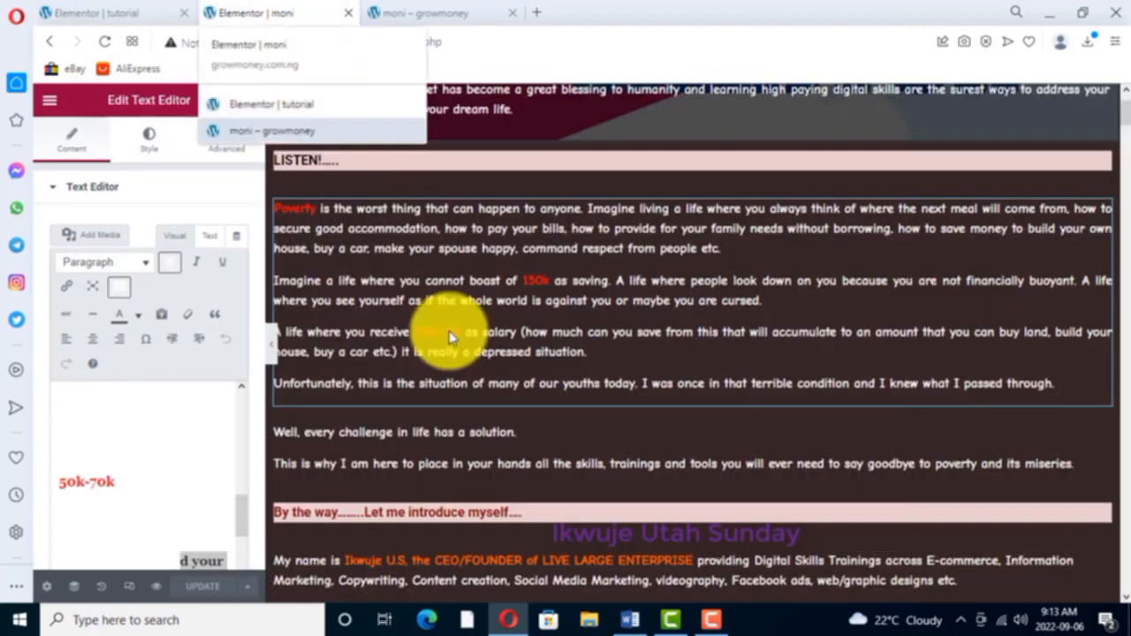
scroll(530, 444, "down", 2)
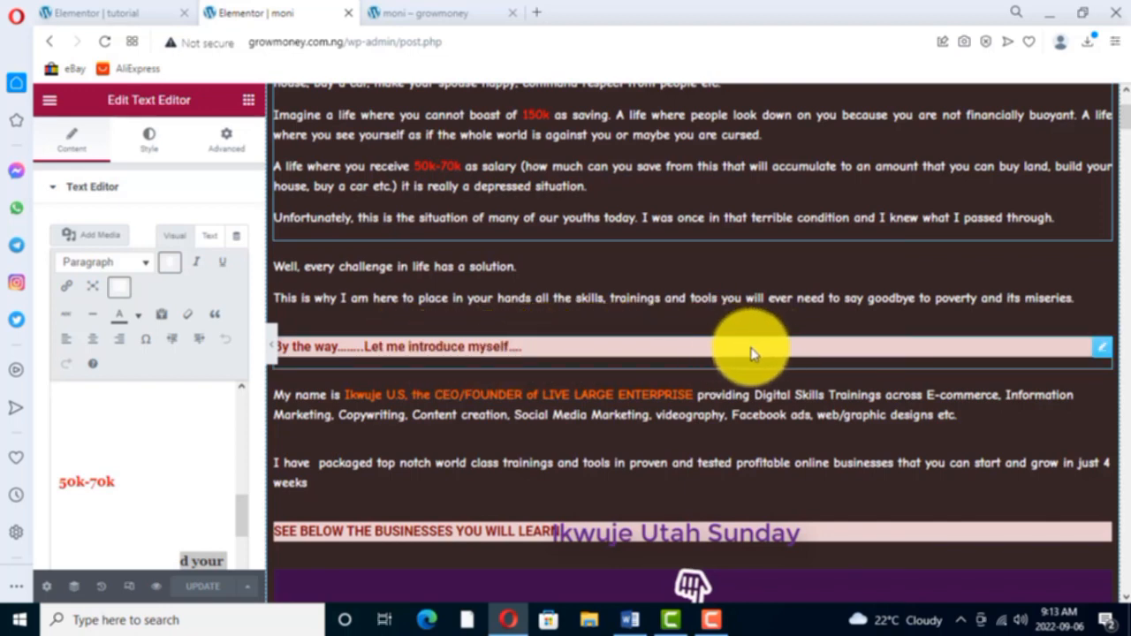
left_click(111, 14)
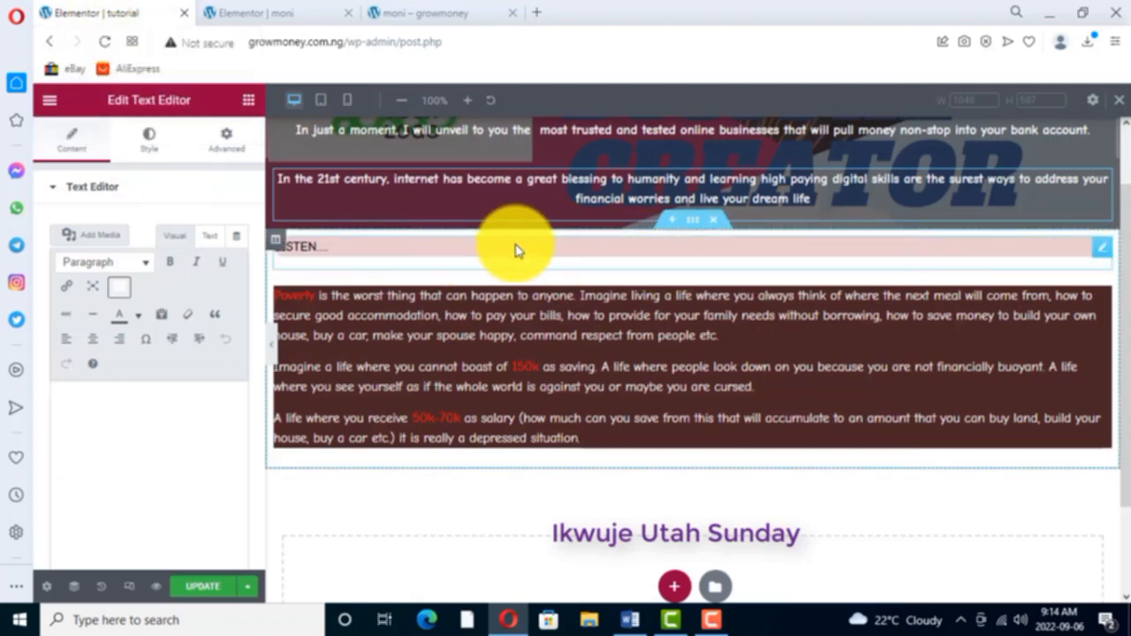
right_click(1102, 250)
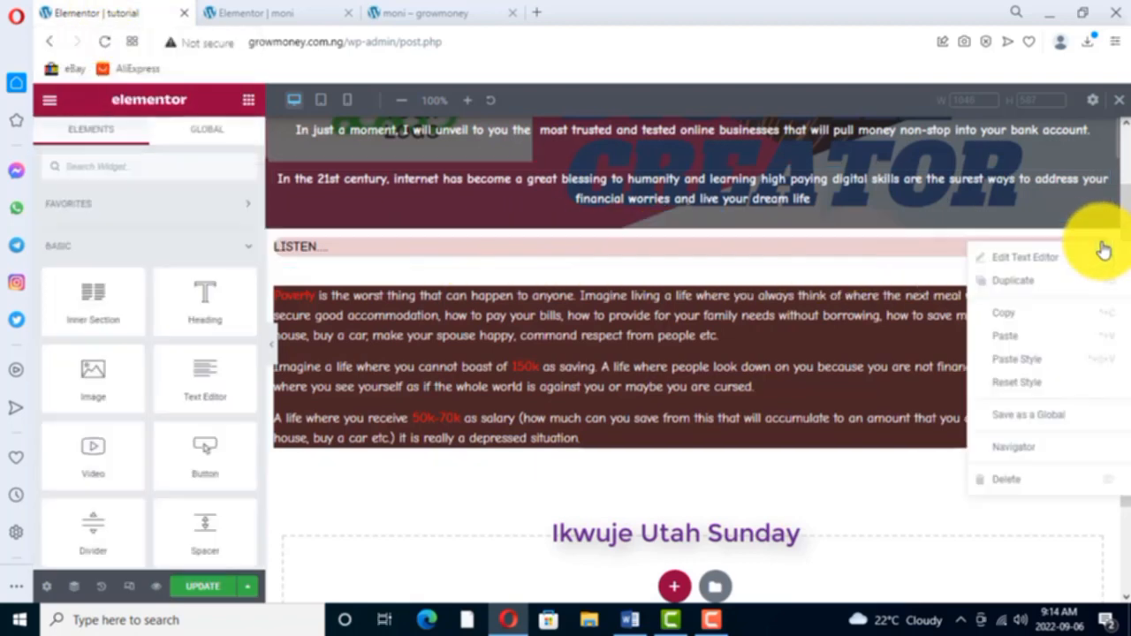
left_click(1012, 281)
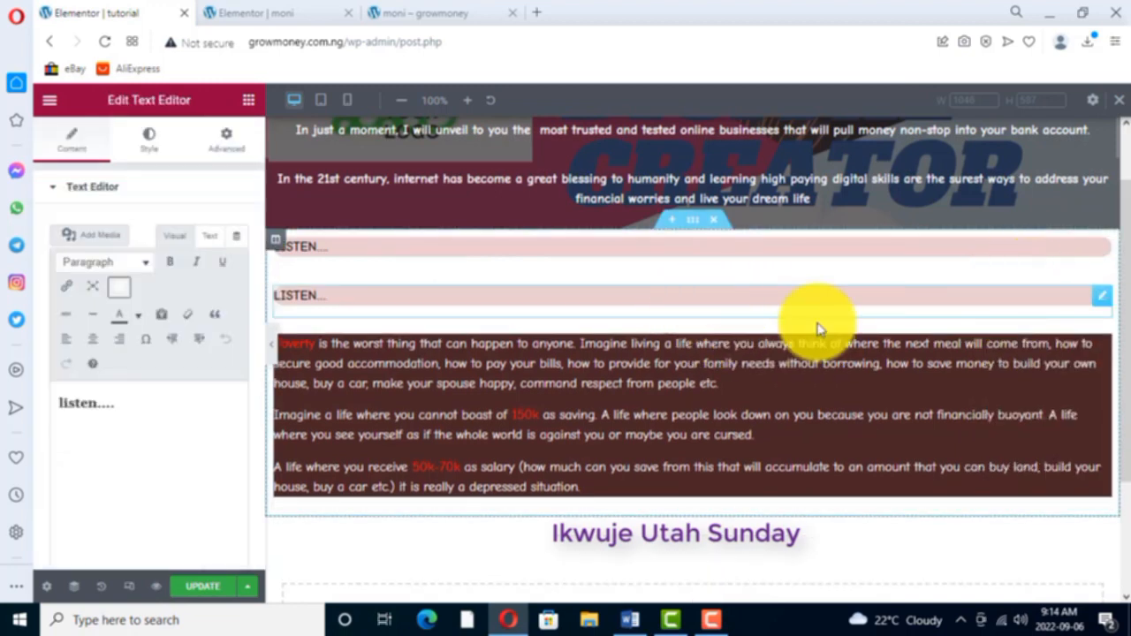
left_click_drag(1104, 298, 1062, 415)
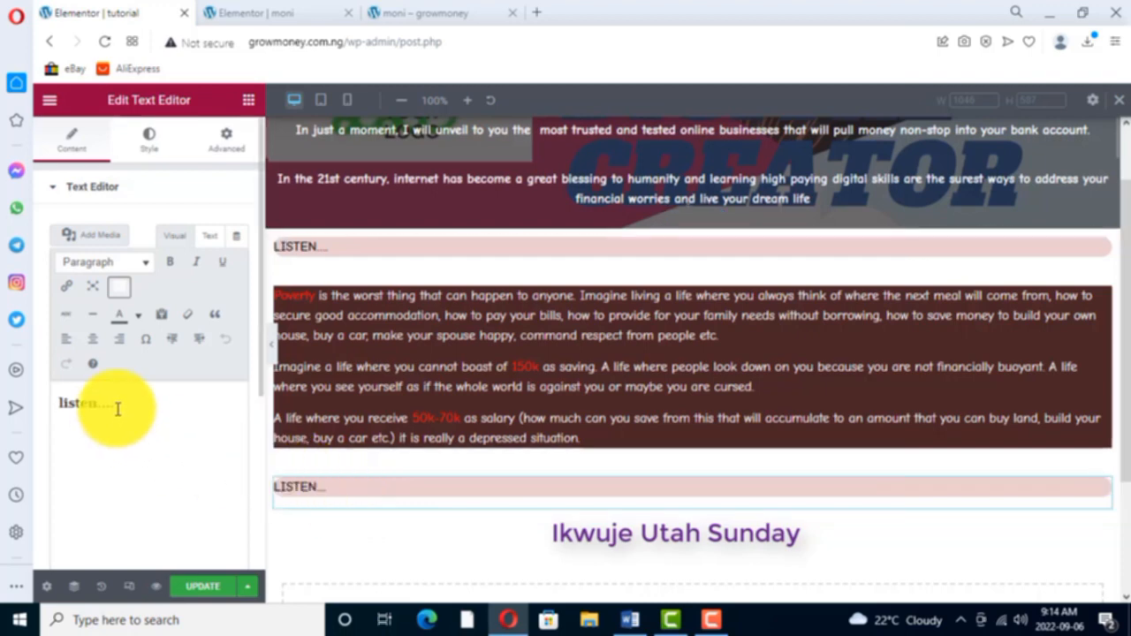
- Replace the copied heading's text with "By the way let me introduce myself", checking the wording against the moni page
left_click_drag(118, 409, 60, 405)
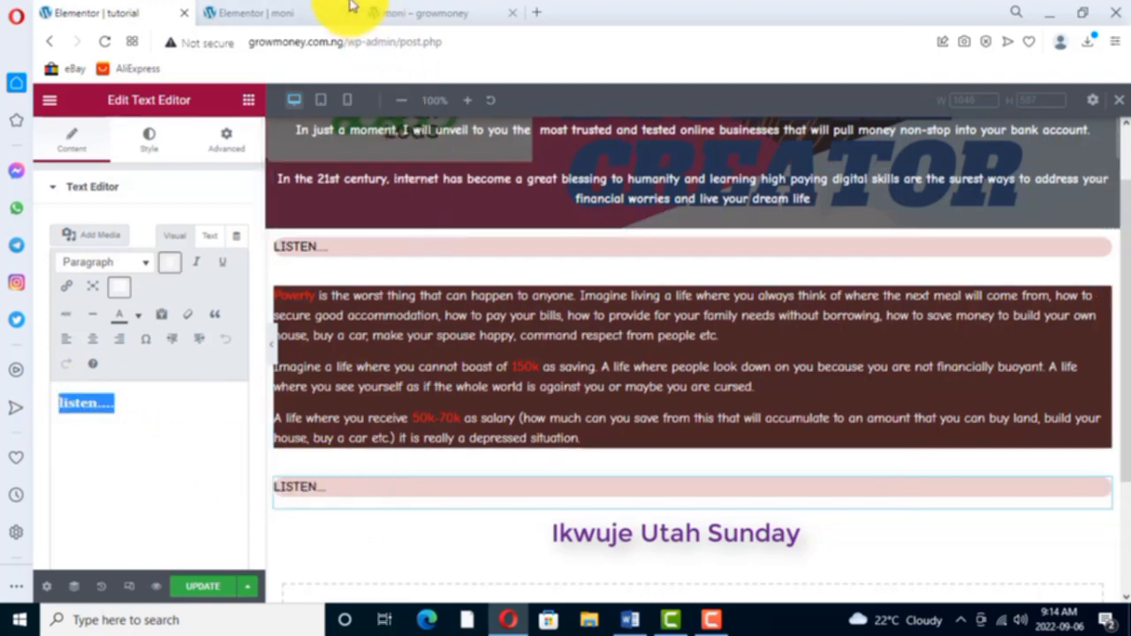
left_click(279, 13)
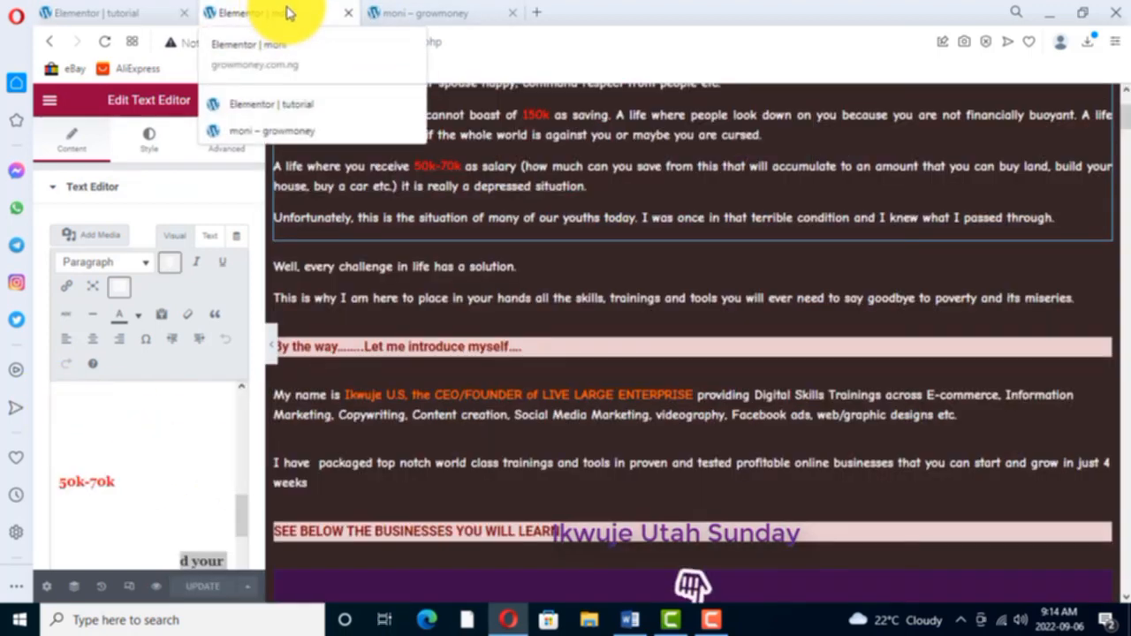
left_click(113, 13)
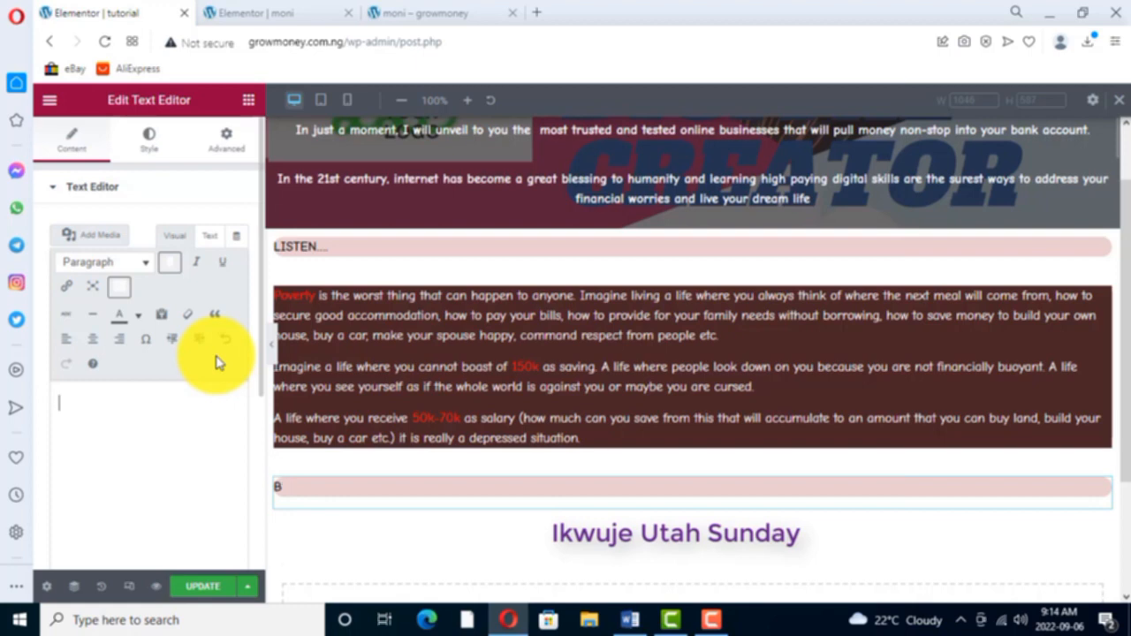
type("B")
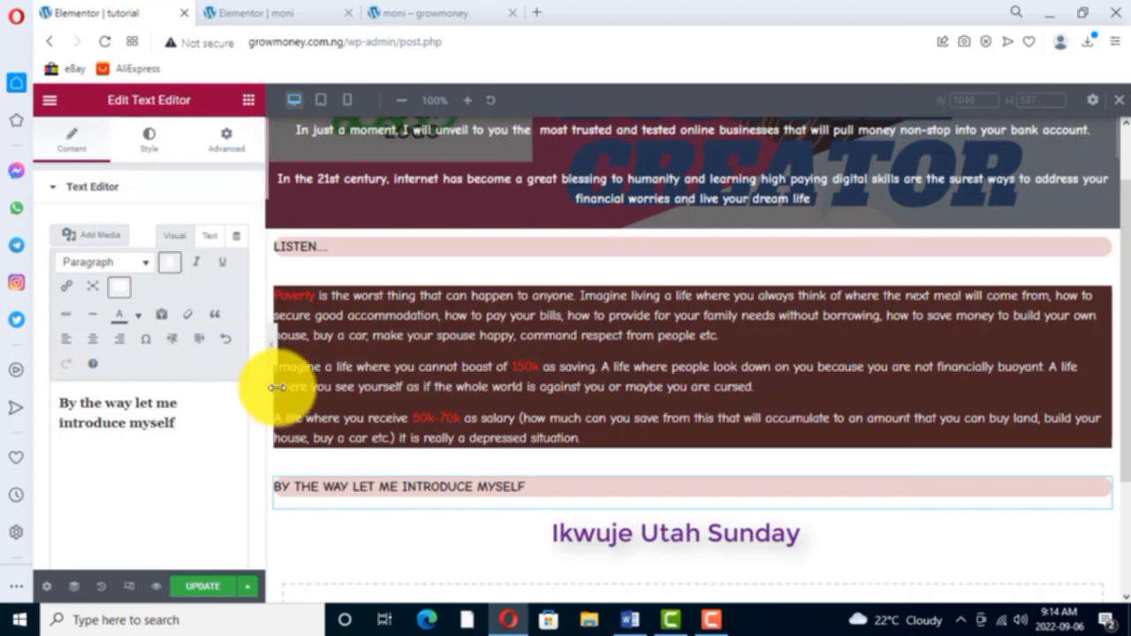
left_click(287, 16)
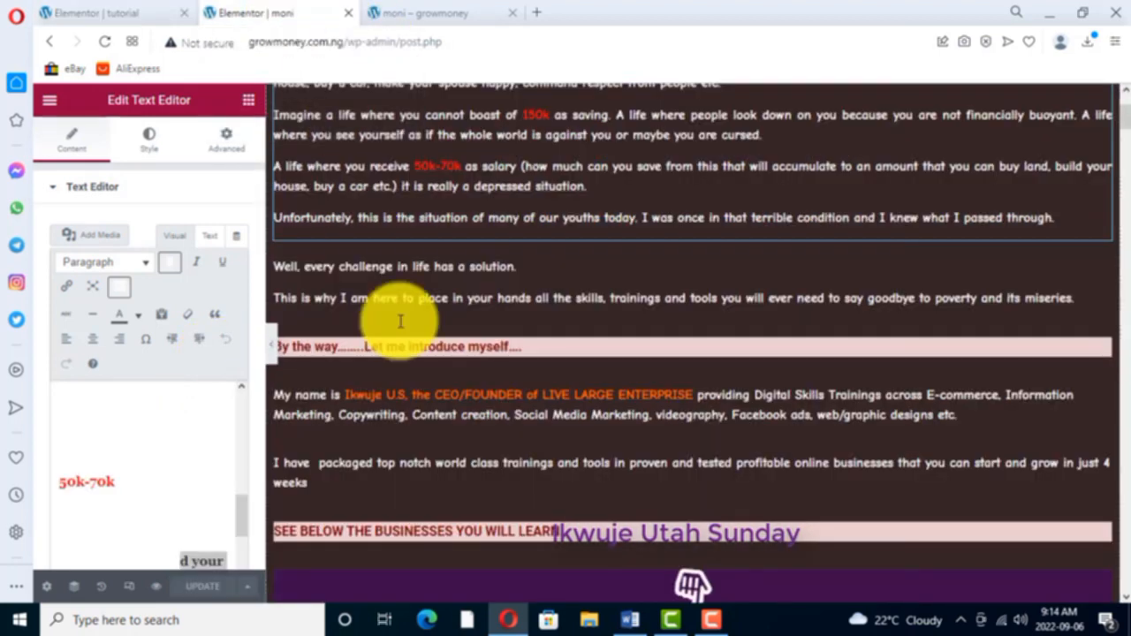
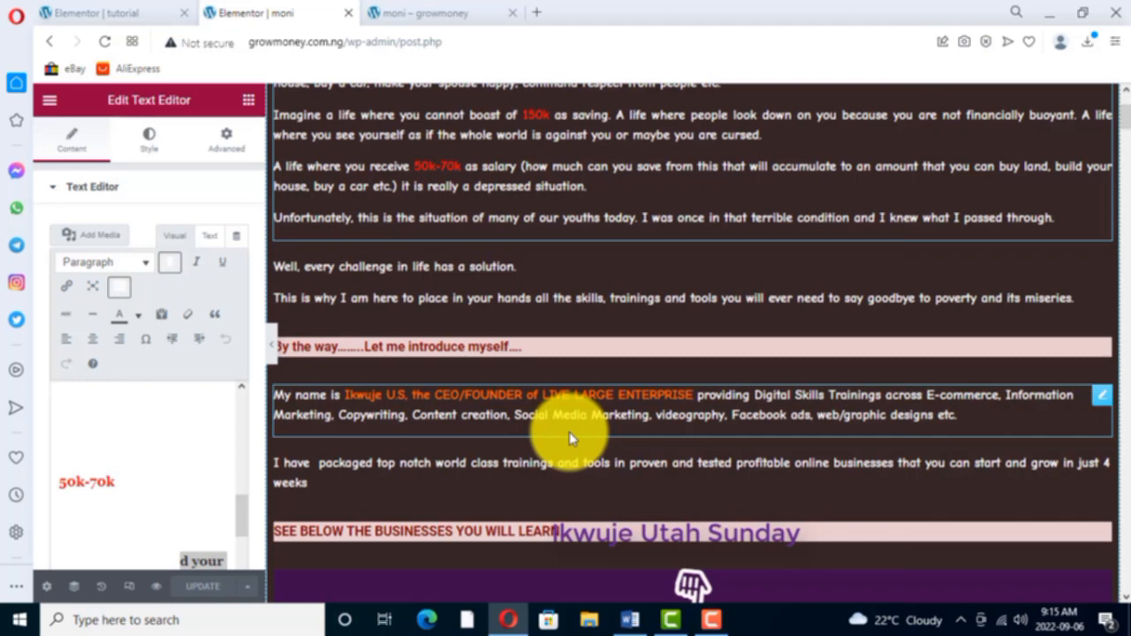
- On the tutorial page, duplicate the "In just a moment" text widget and move the copy between the "Poverty" block and the introduction heading
left_click(106, 12)
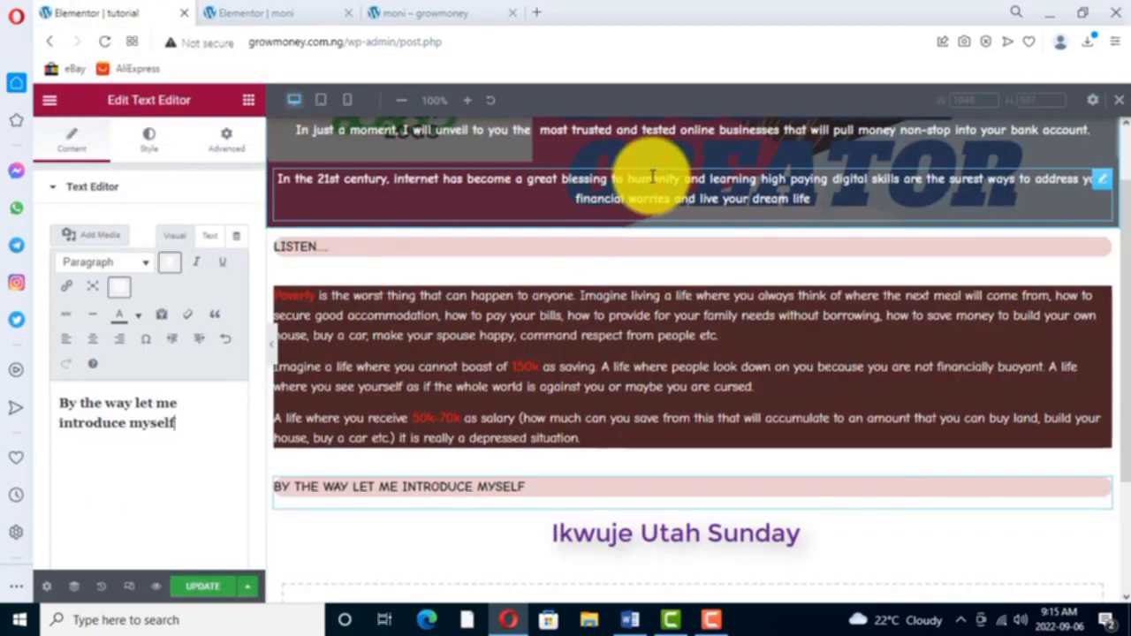
scroll(641, 182, "up", 1)
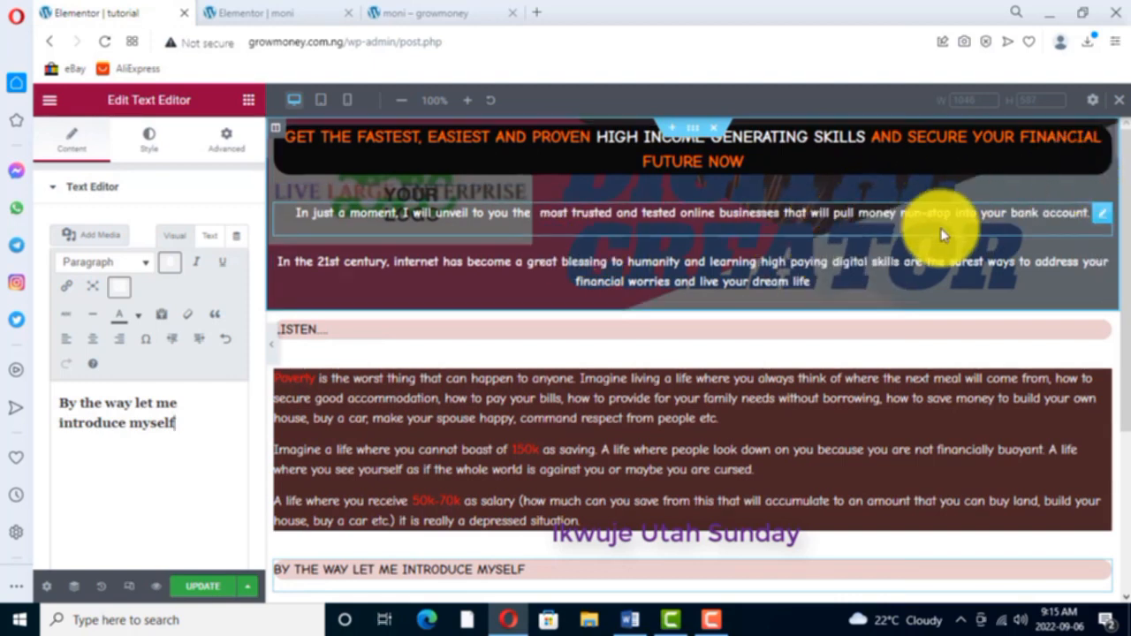
right_click(1105, 215)
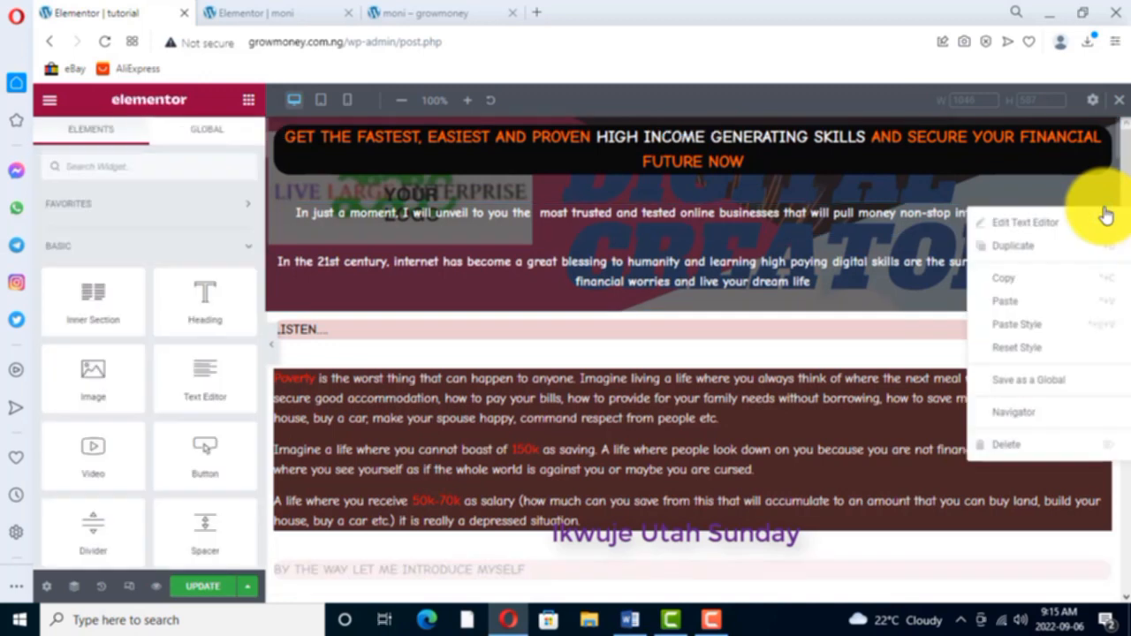
left_click(1023, 251)
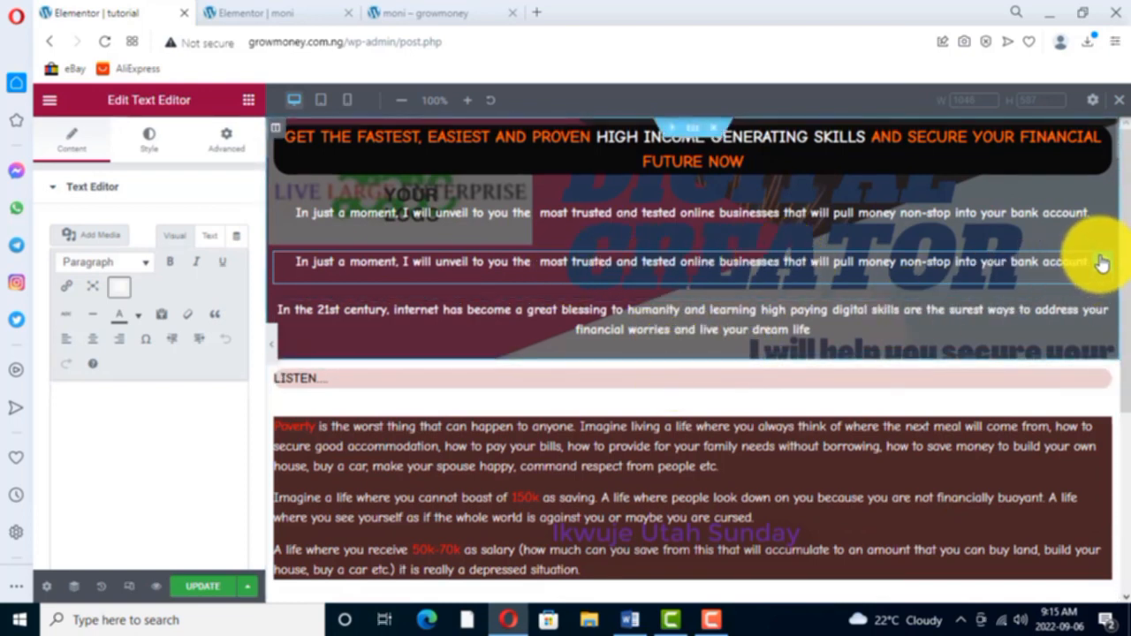
left_click_drag(1099, 256, 1084, 316)
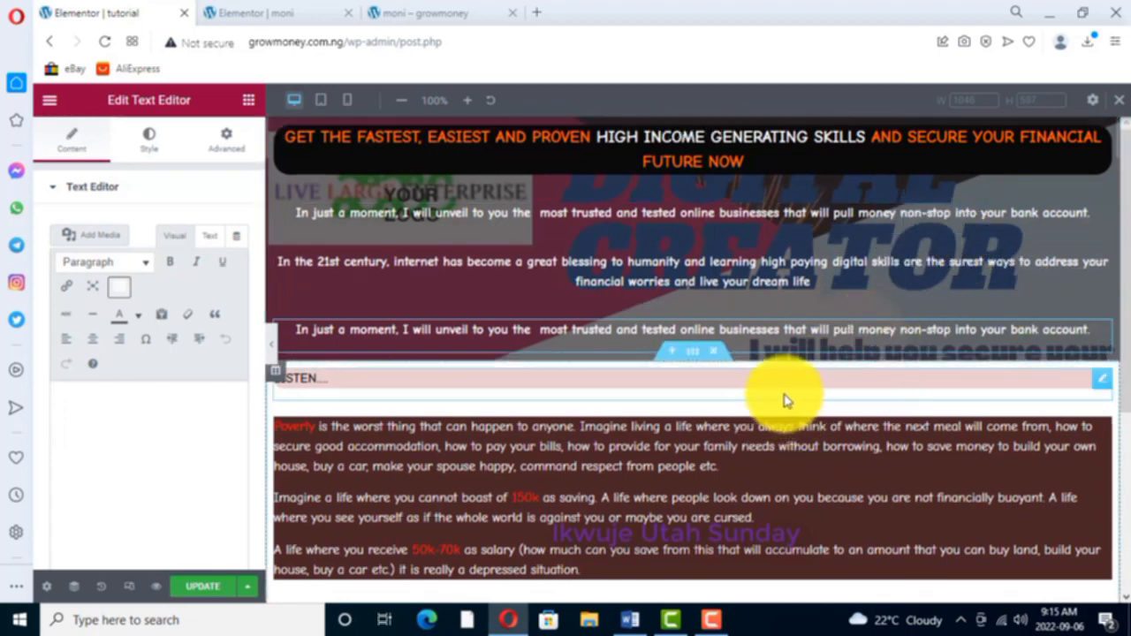
left_click_drag(1093, 324, 1088, 371)
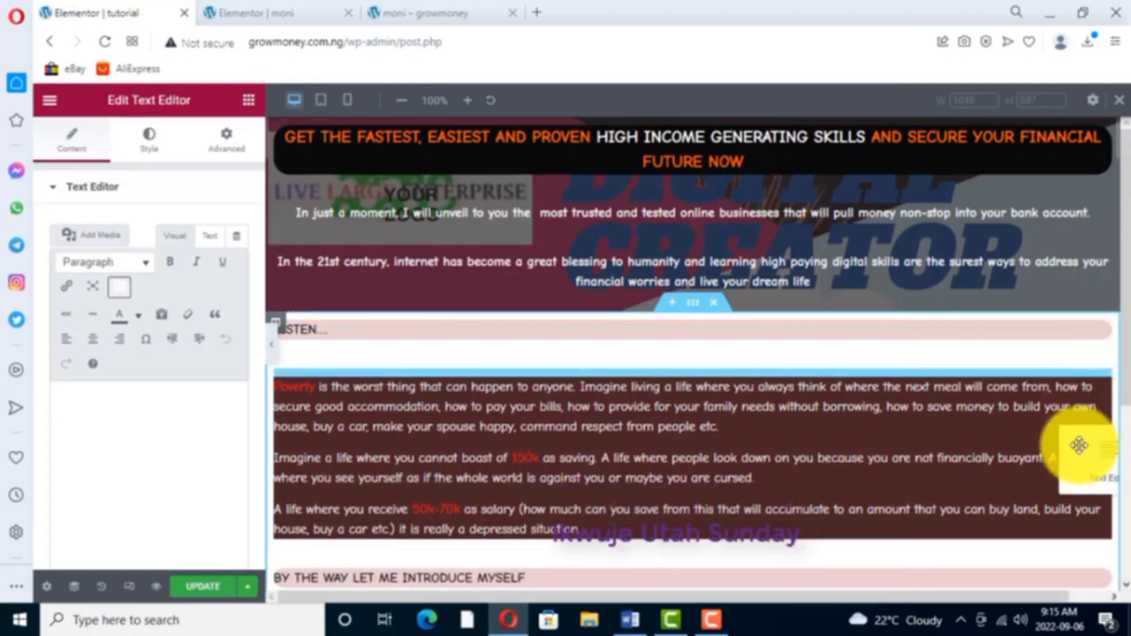
left_click_drag(1067, 474, 1068, 505)
left_click_drag(1066, 513, 1055, 454)
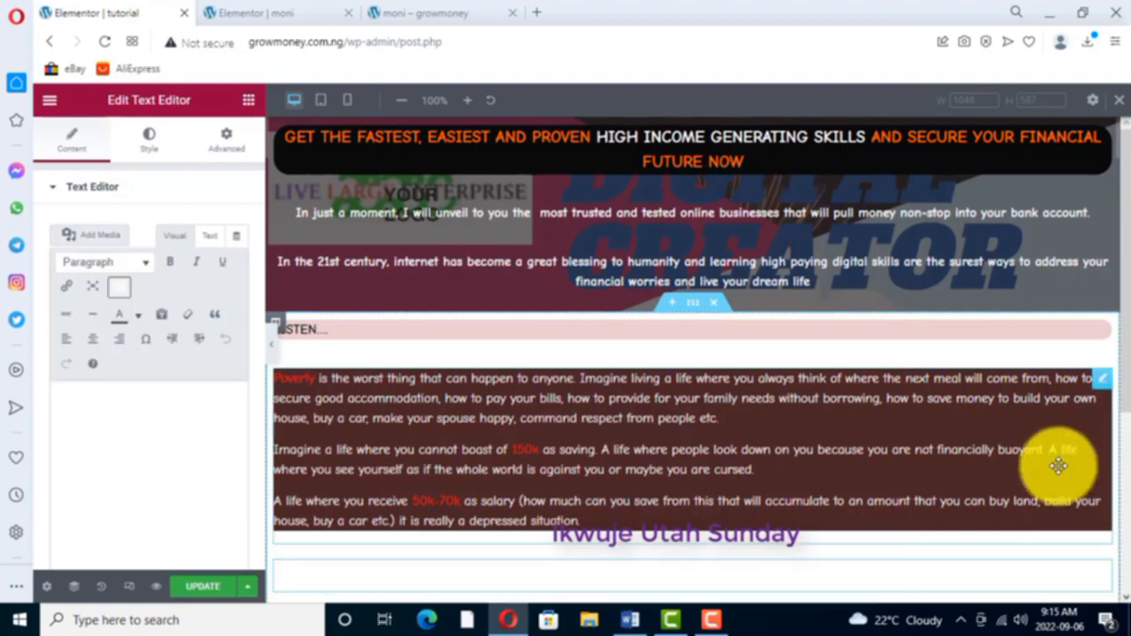
- Delete the copied text widget between the "Poverty" block and the "By the way let me introduce myself" heading
scroll(1010, 480, "down", 2)
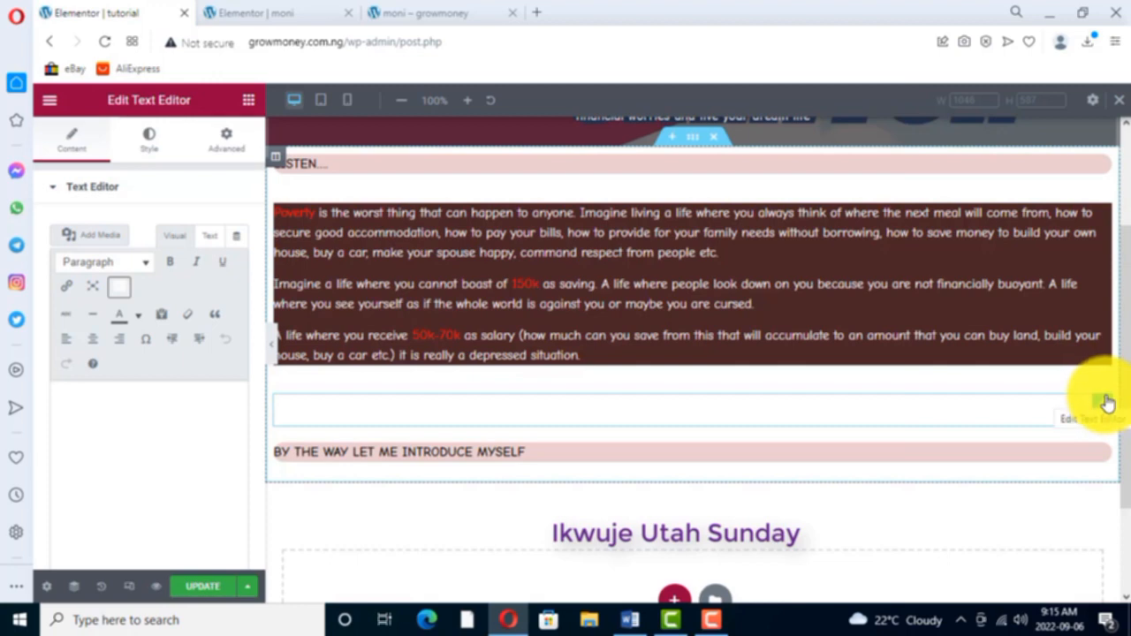
right_click(1107, 402)
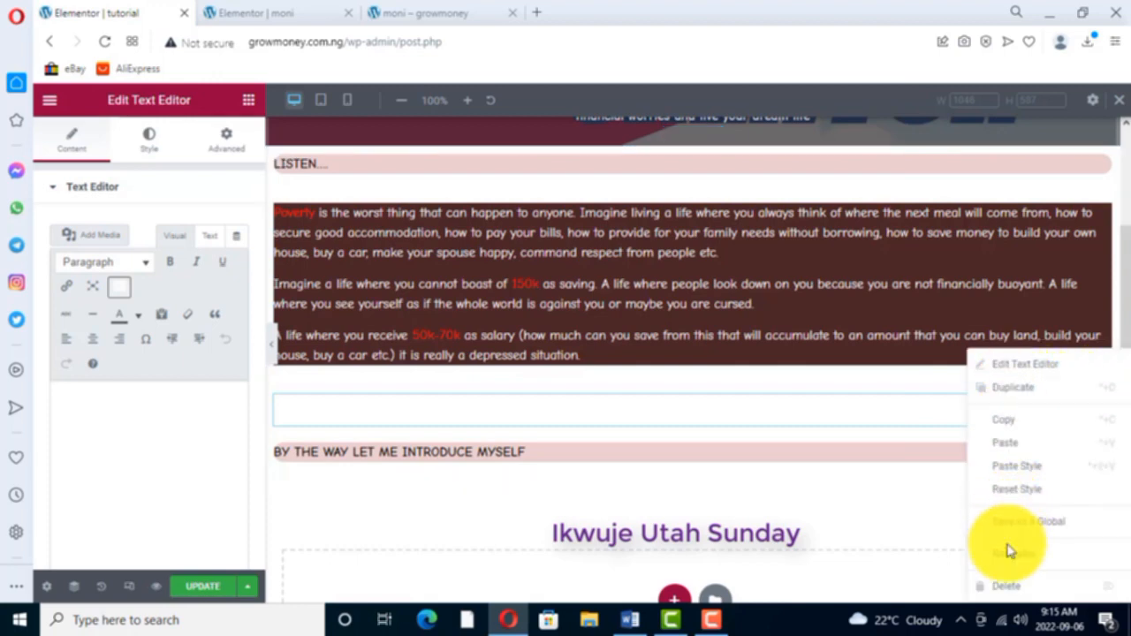
left_click(1007, 587)
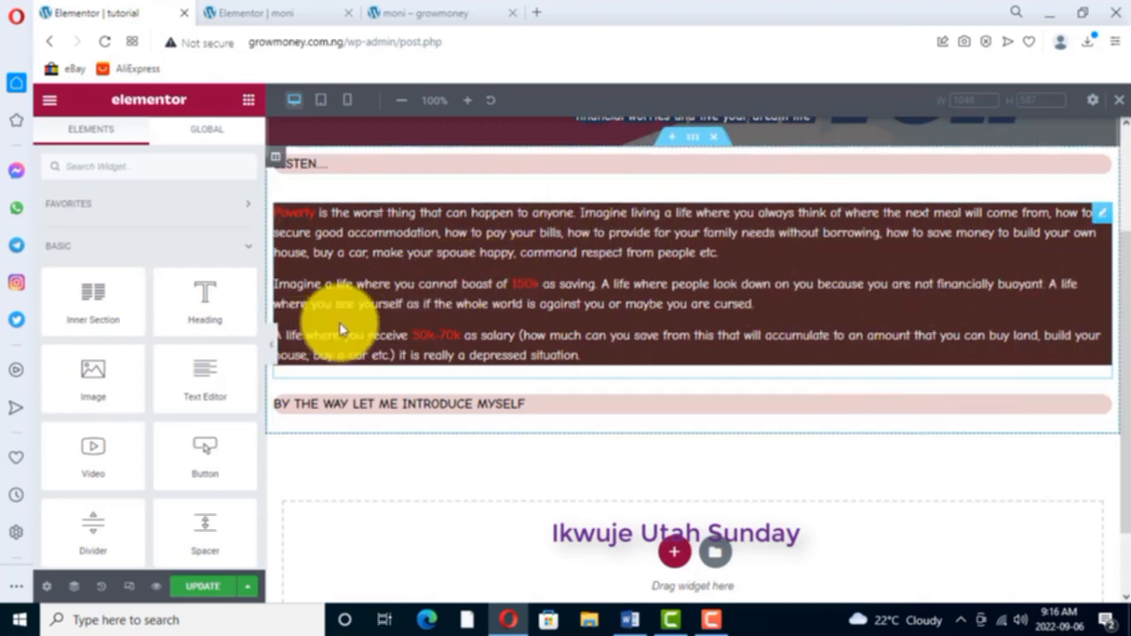
- Add a Text Editor widget below the "By the way let me introduce myself" heading and color its placeholder text black
scroll(627, 302, "down", 1)
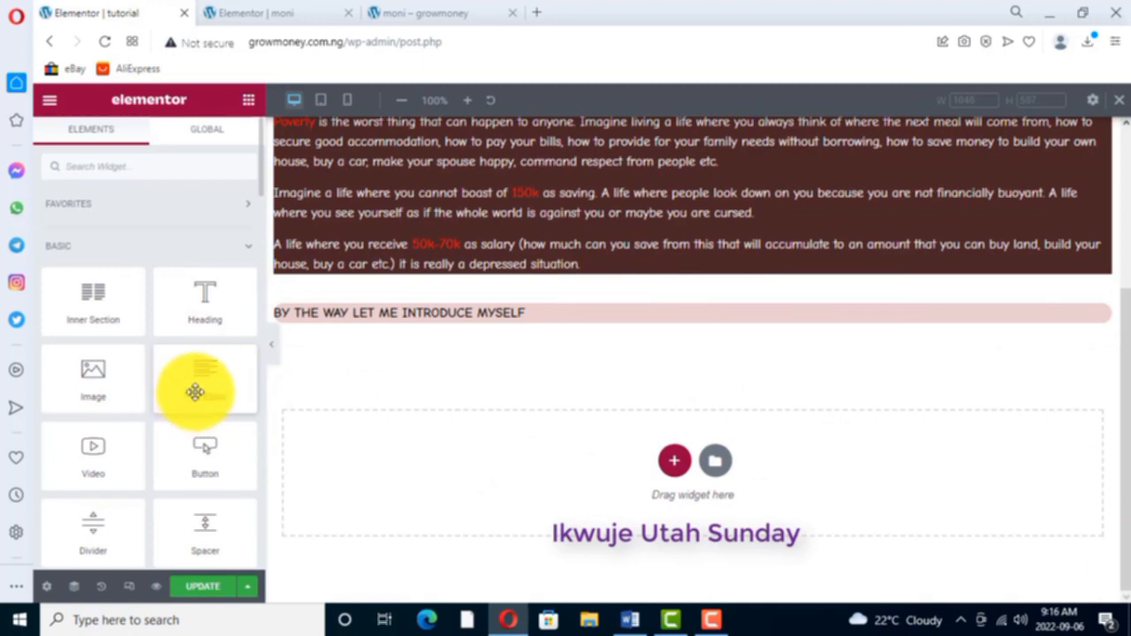
left_click_drag(201, 386, 407, 327)
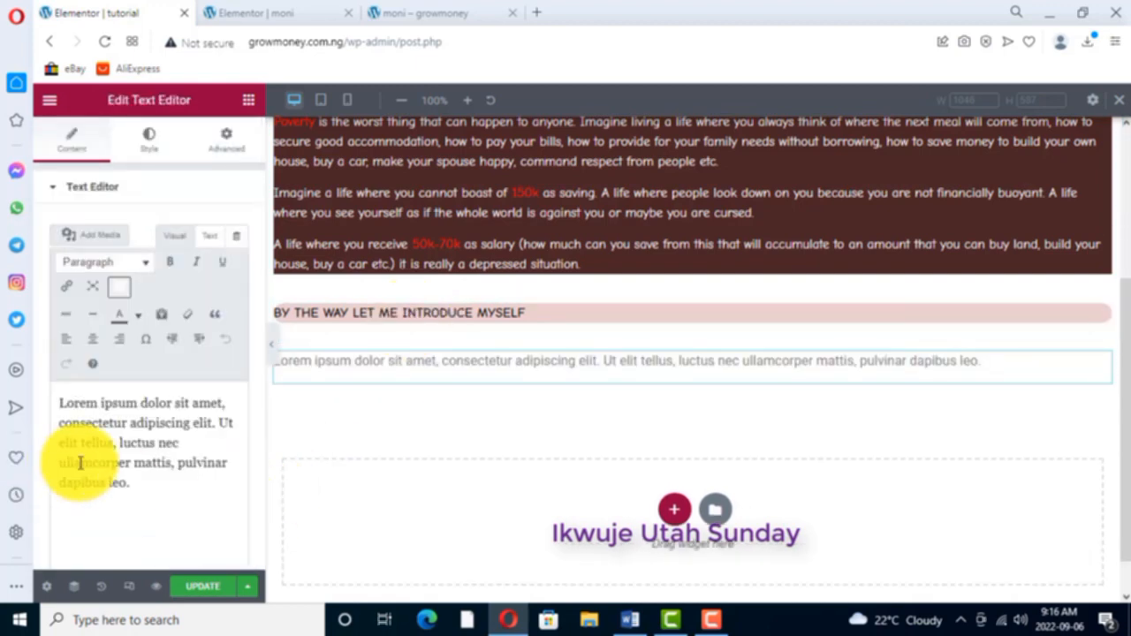
left_click_drag(130, 482, 50, 403)
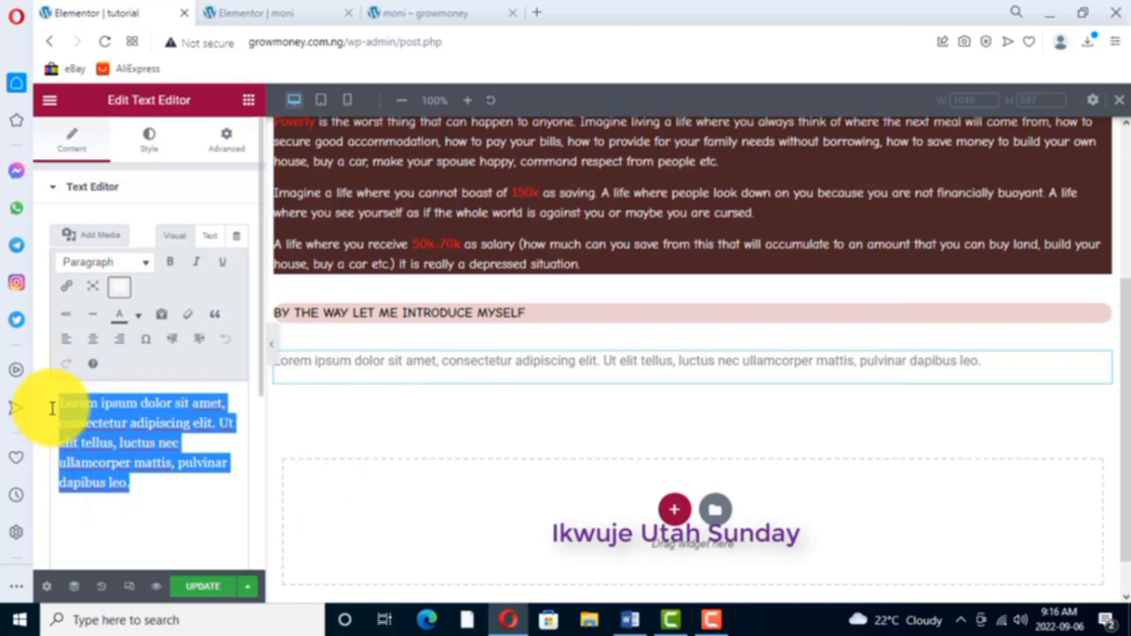
left_click(140, 318)
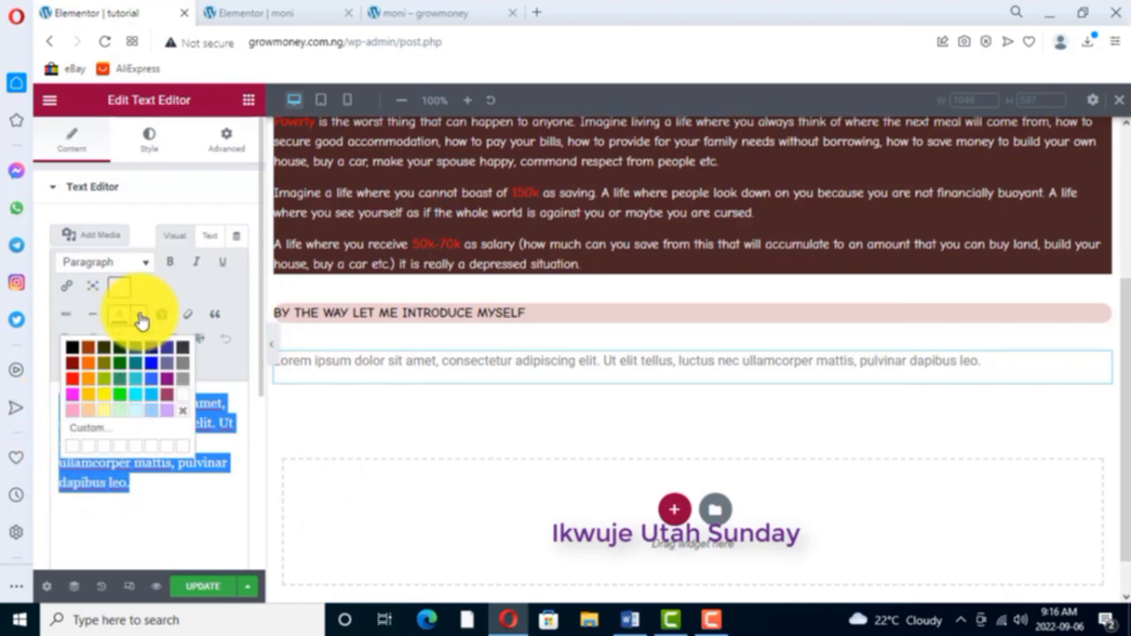
left_click(72, 354)
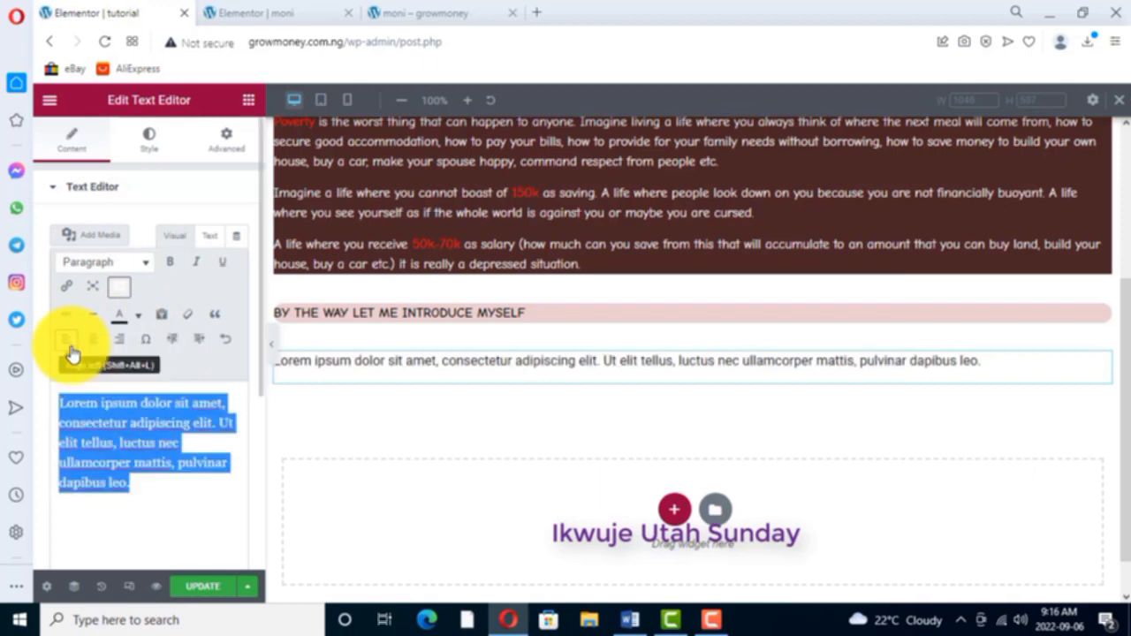
- Make the new widget's Lorem ipsum placeholder text bold, italic and underlined
left_click(168, 264)
left_click(196, 265)
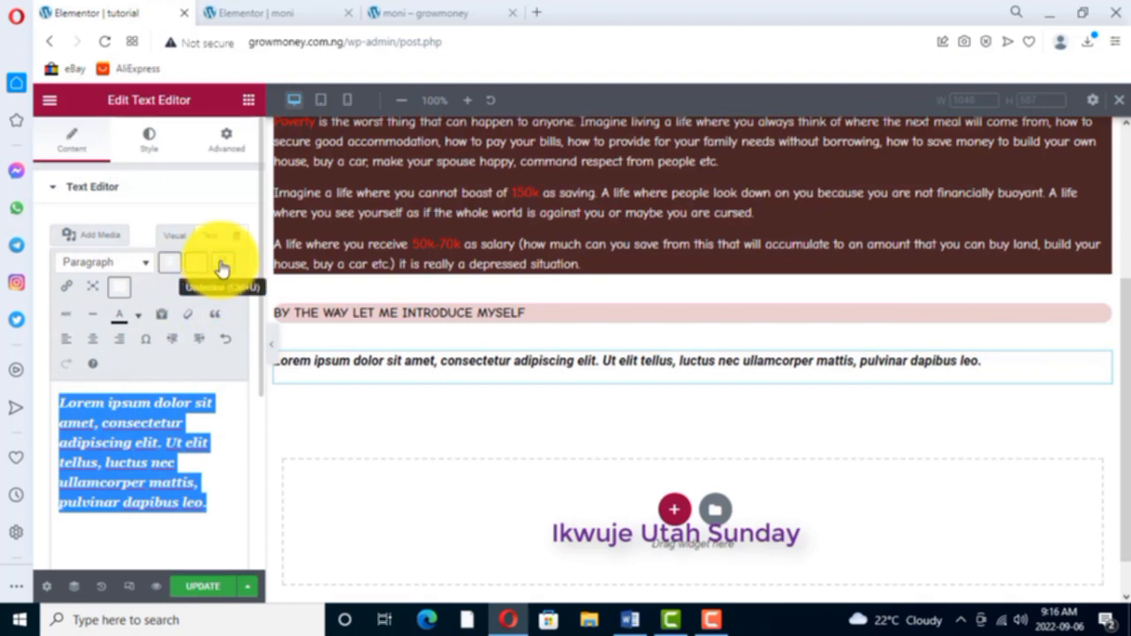
left_click(221, 265)
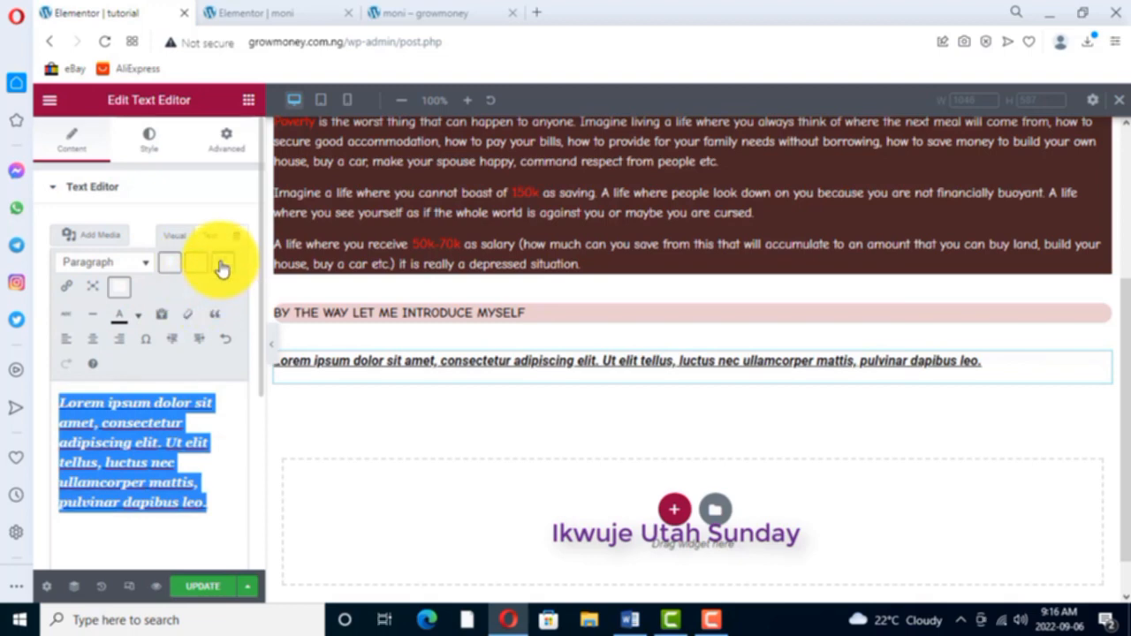
- Try center and right alignment on the Lorem ipsum widget and settle on justified alignment
left_click(151, 144)
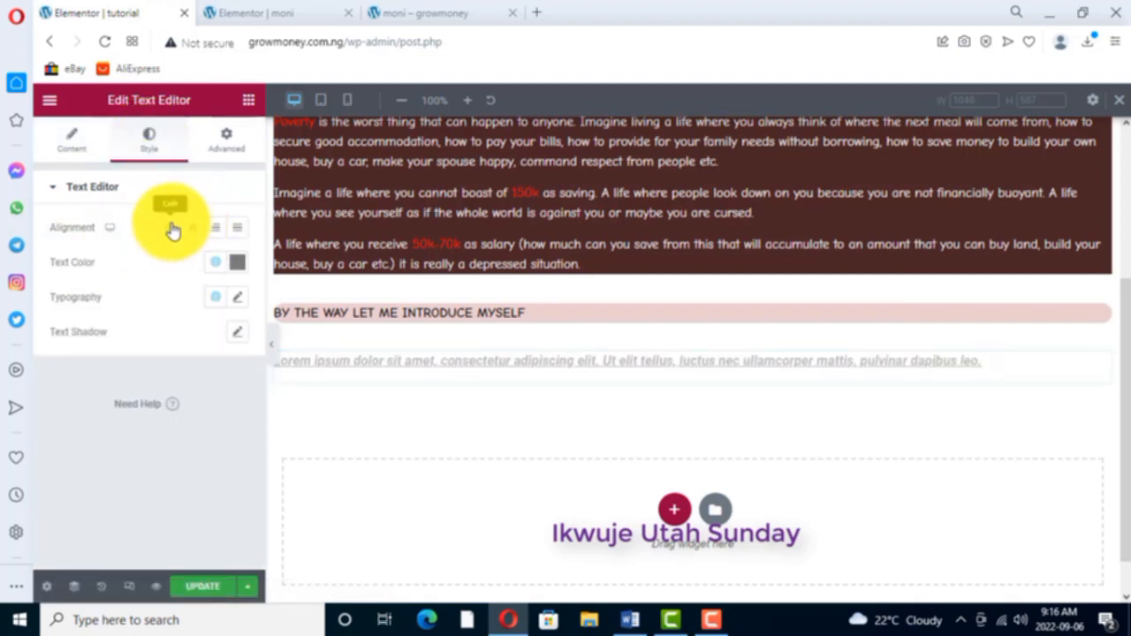
left_click(196, 230)
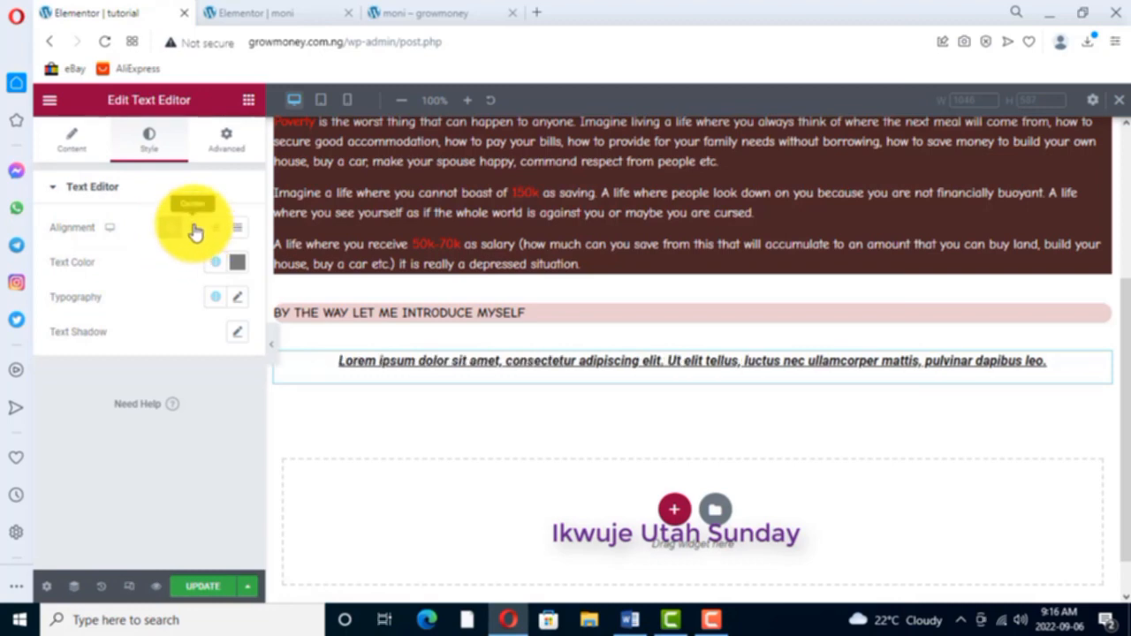
left_click(215, 232)
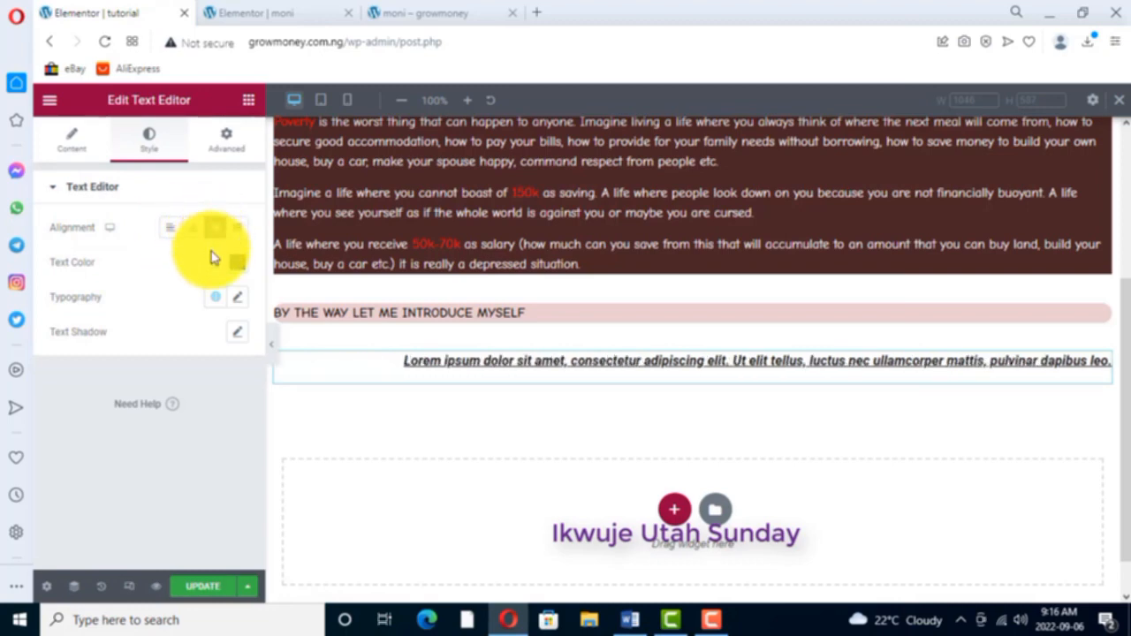
left_click(238, 230)
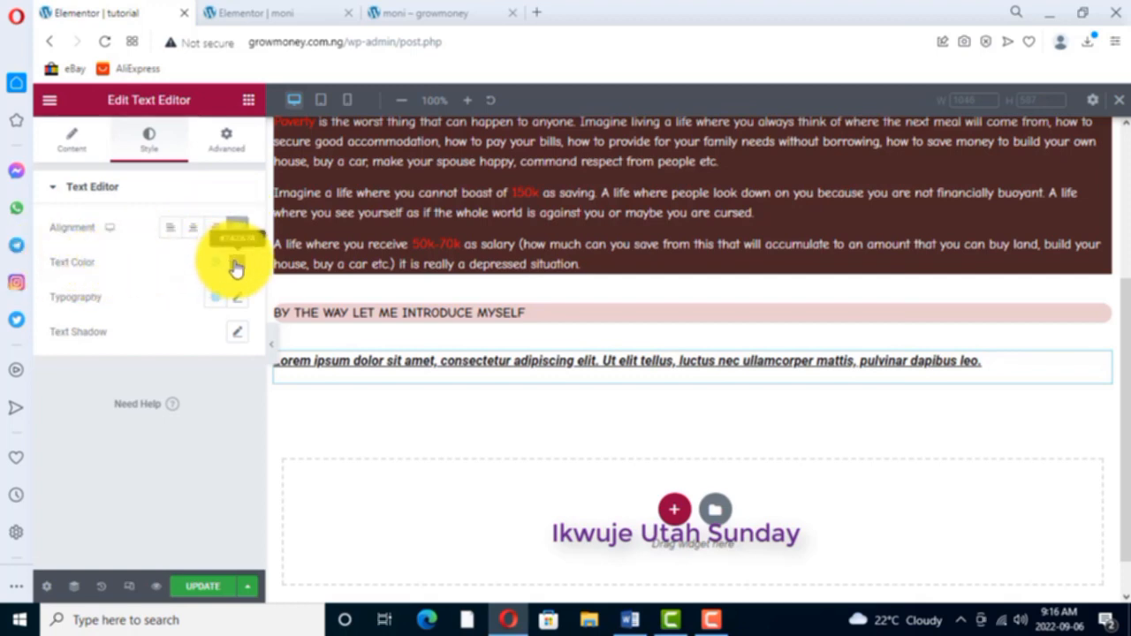
- Set the Lorem ipsum widget's style text color to red #CE0B0B
left_click(237, 264)
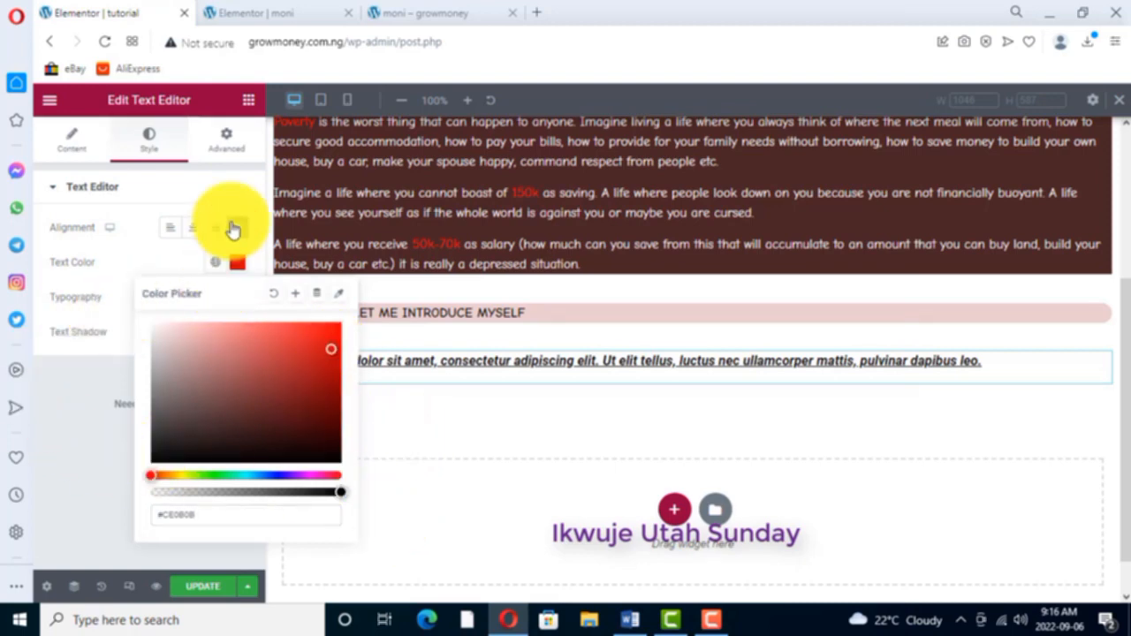
left_click(374, 228)
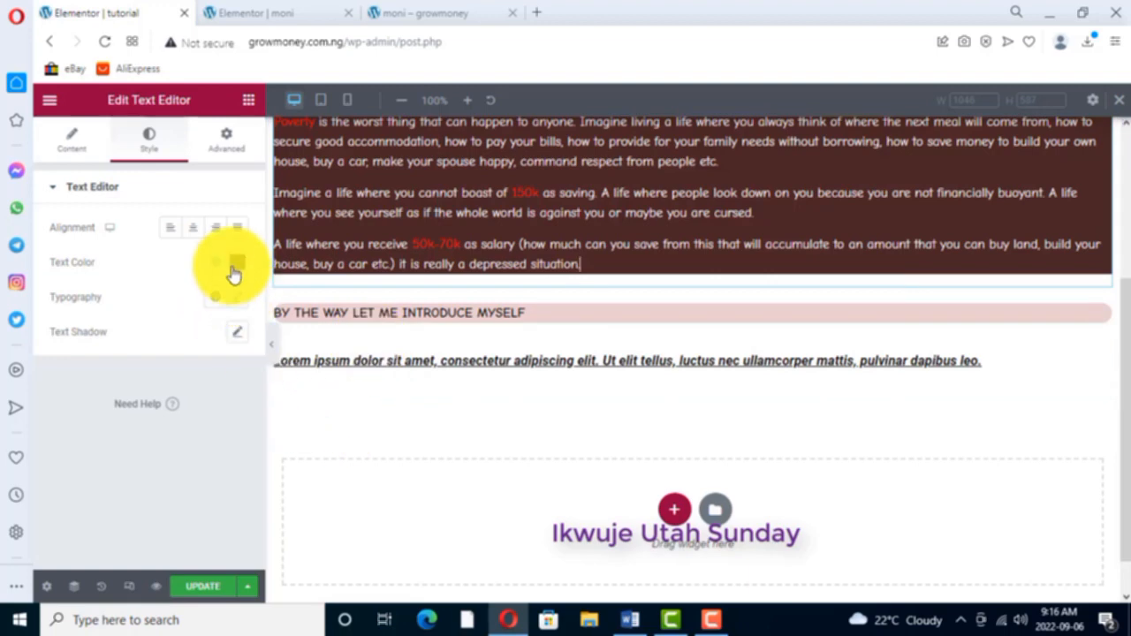
left_click(237, 298)
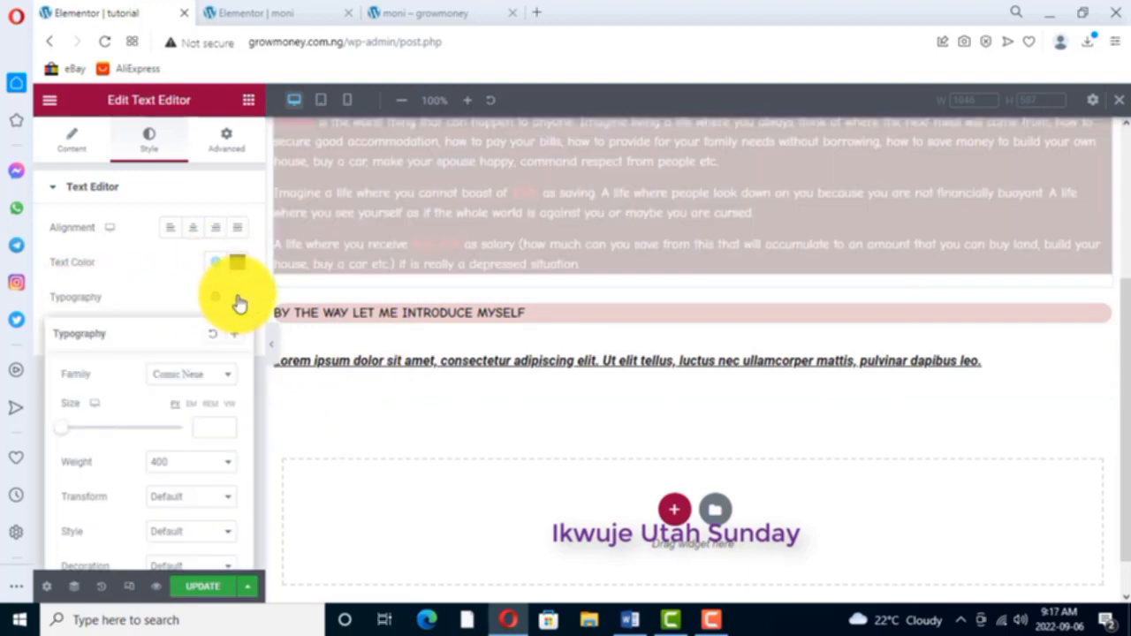
left_click(357, 458)
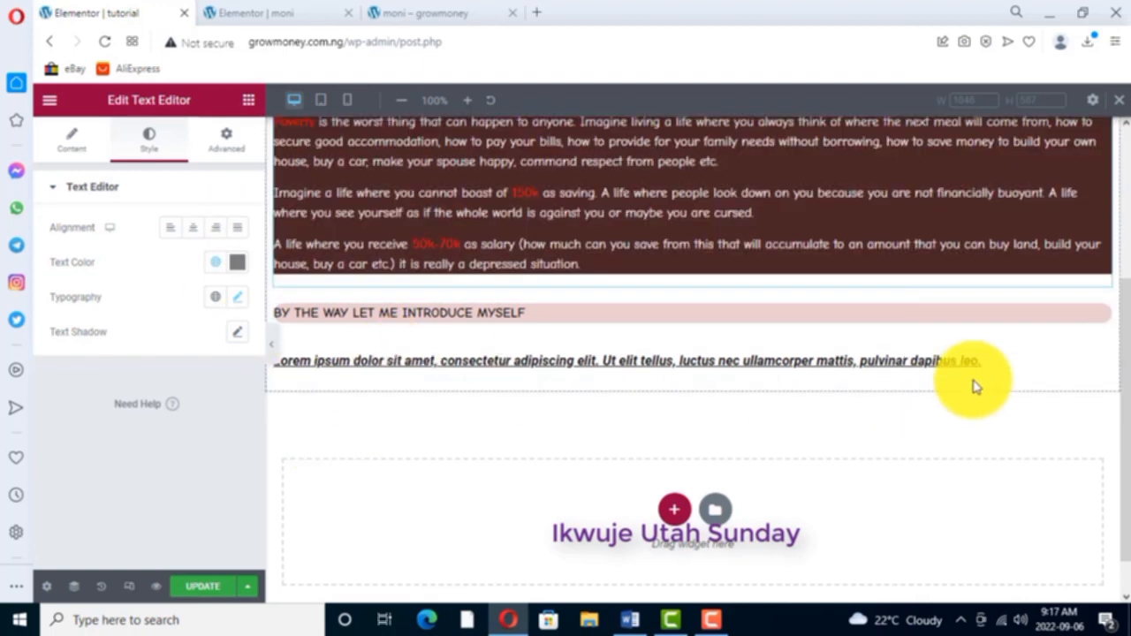
- Reselect the Lorem ipsum widget and view the font families offered in its typography settings
left_click(1102, 364)
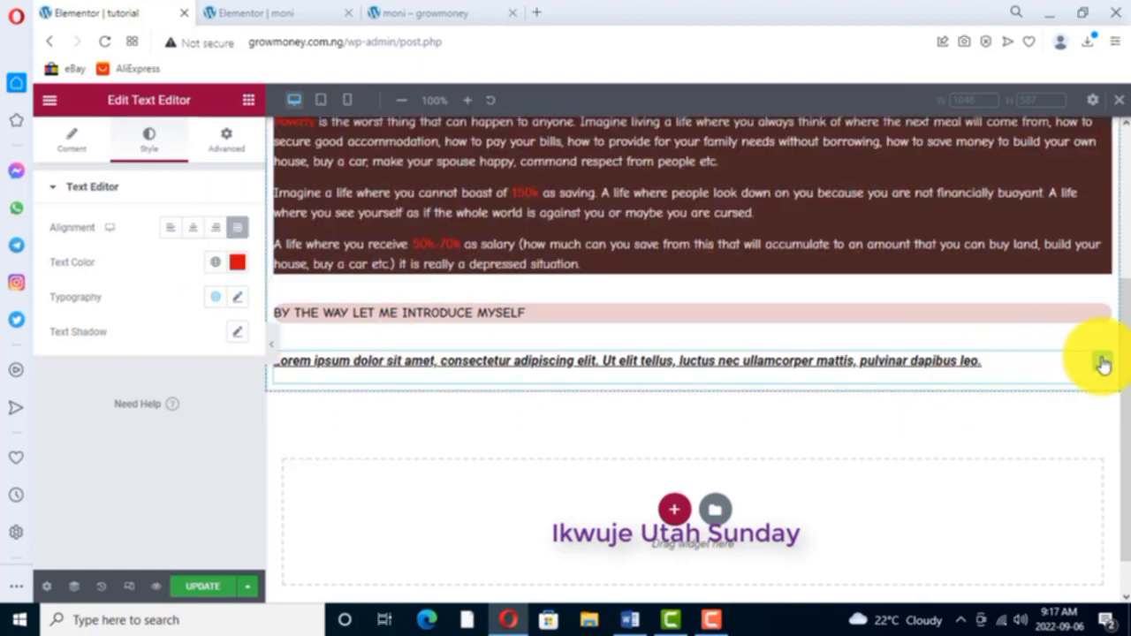
left_click(234, 297)
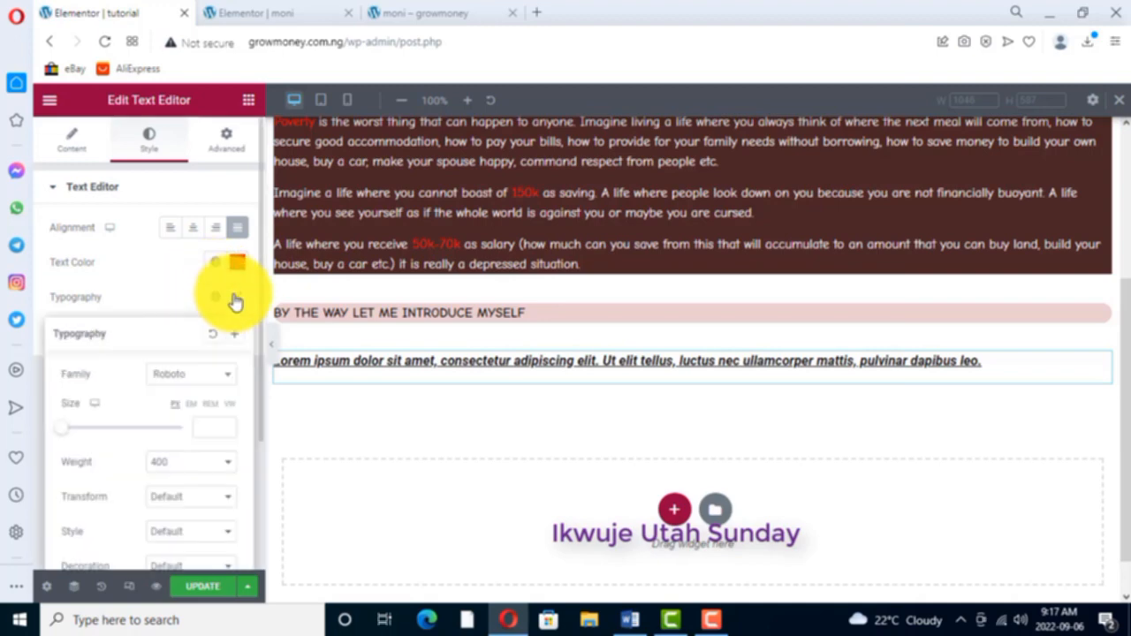
left_click(226, 378)
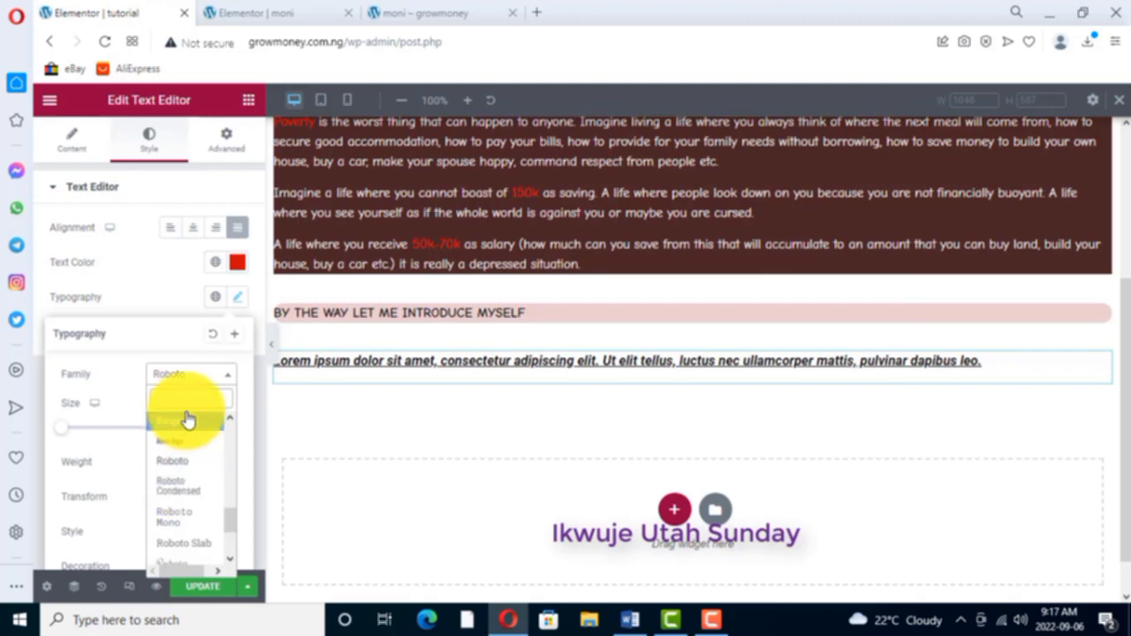
left_click(318, 424)
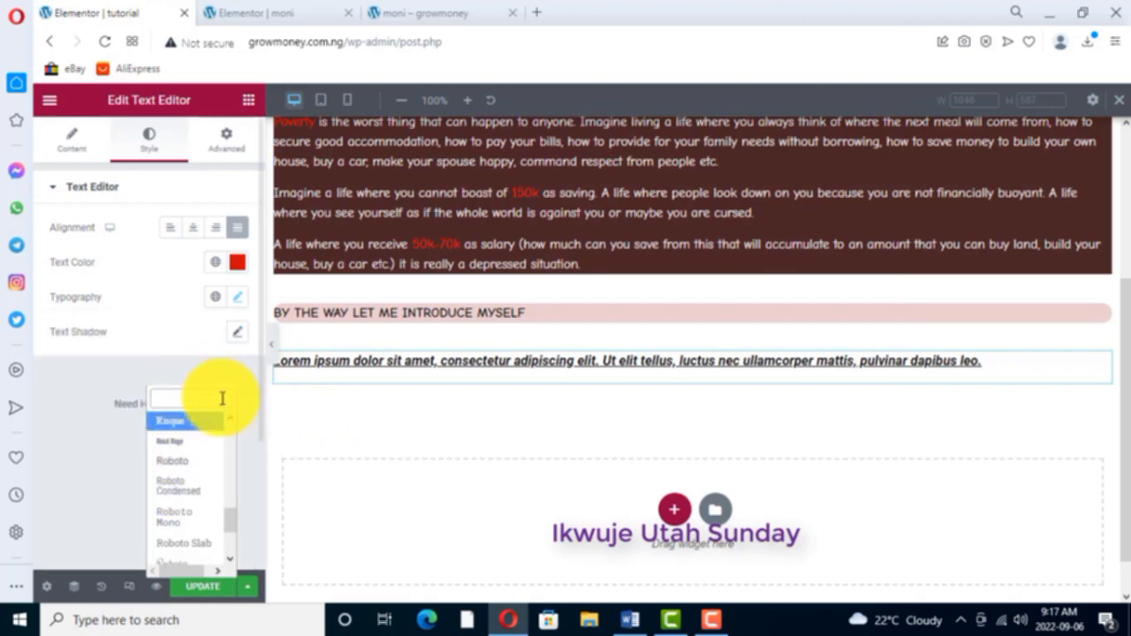
- View the font weight options in the Lorem ipsum widget's typography settings and set its text transform to Uppercase
left_click(236, 297)
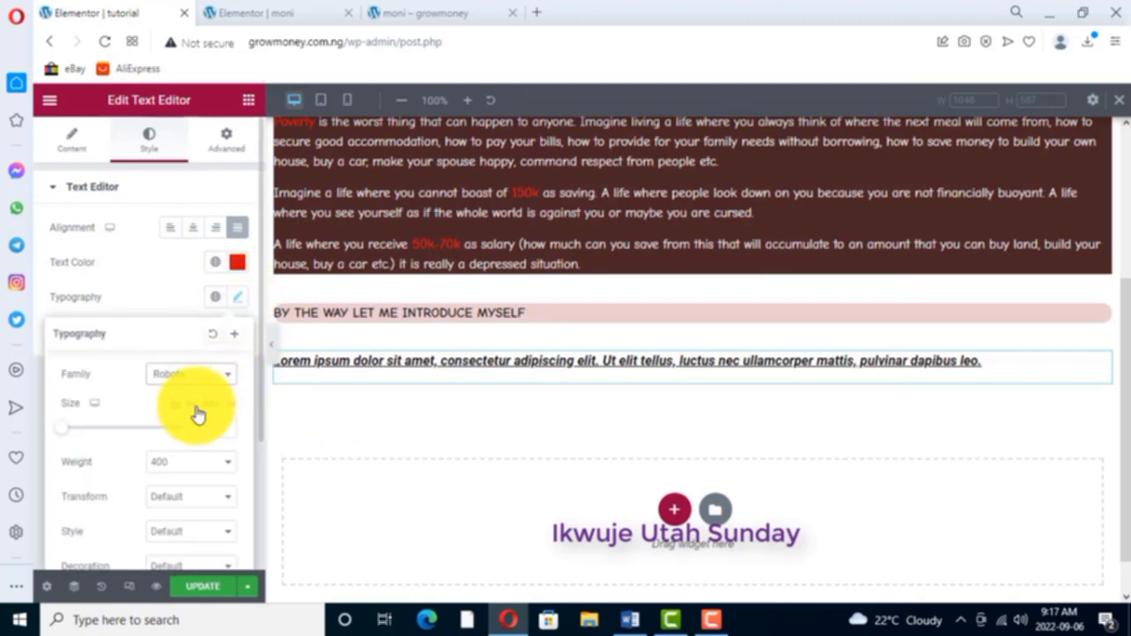
scroll(197, 413, "down", 1)
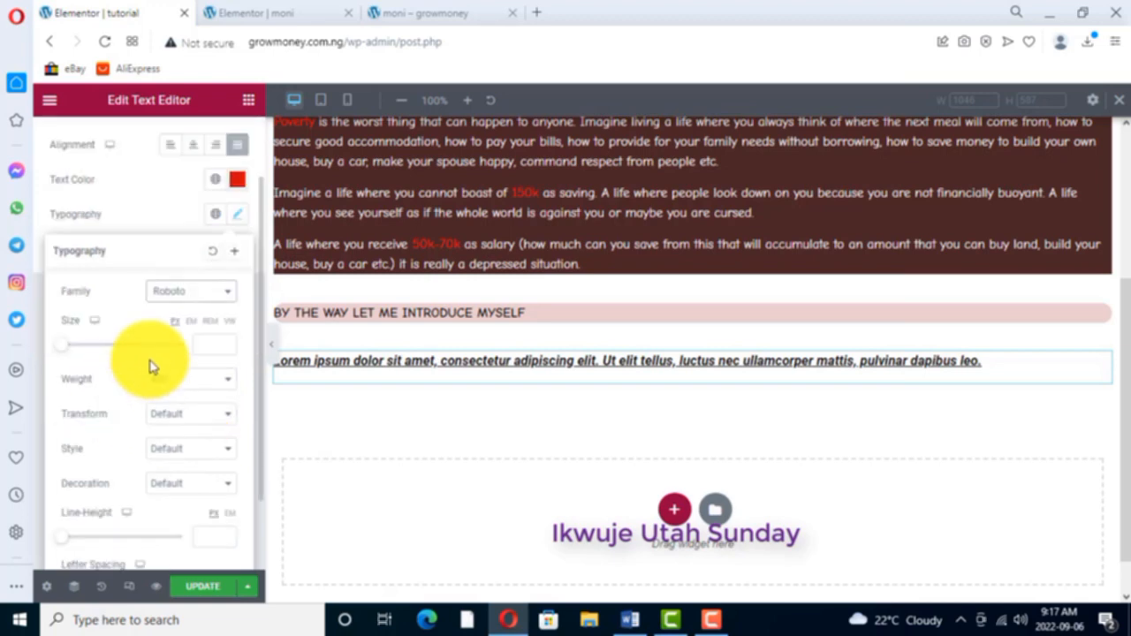
left_click(225, 382)
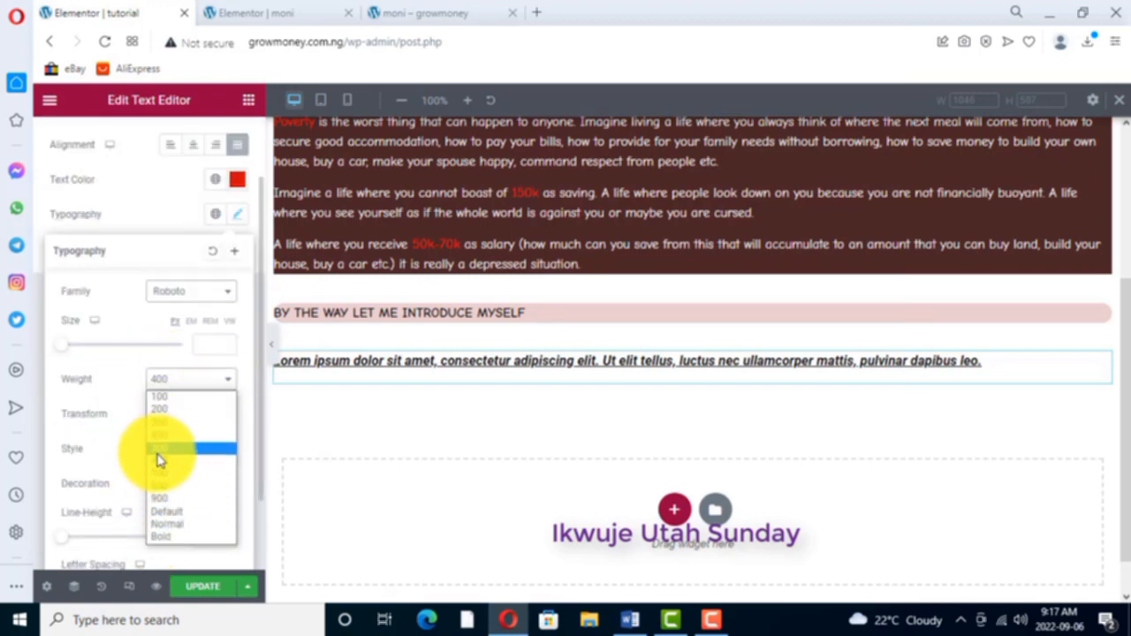
left_click(230, 380)
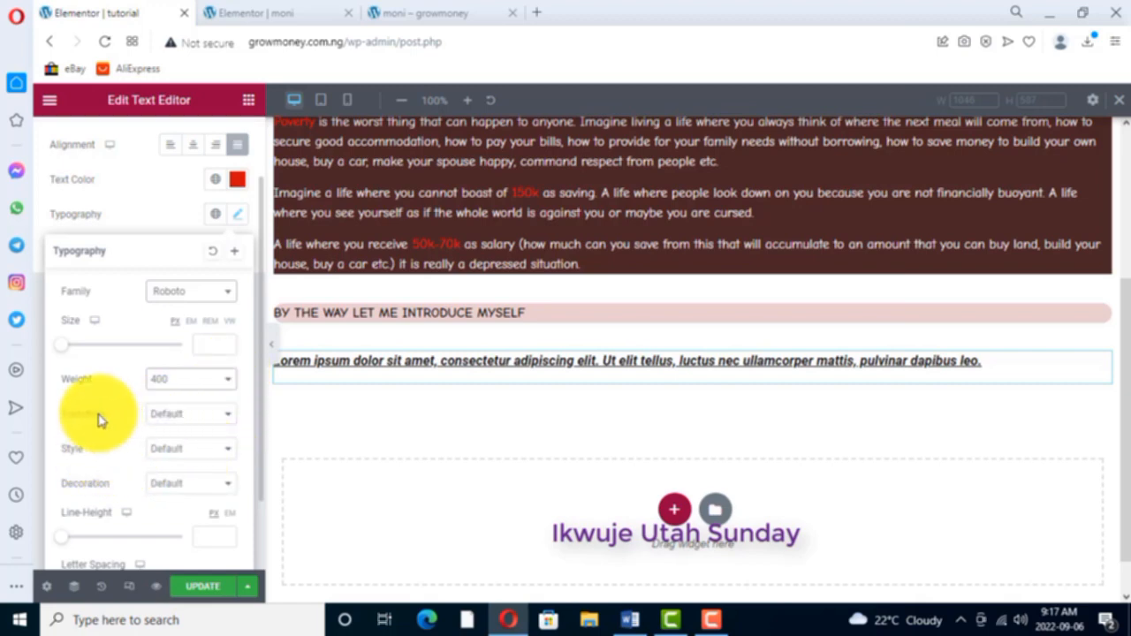
left_click(229, 418)
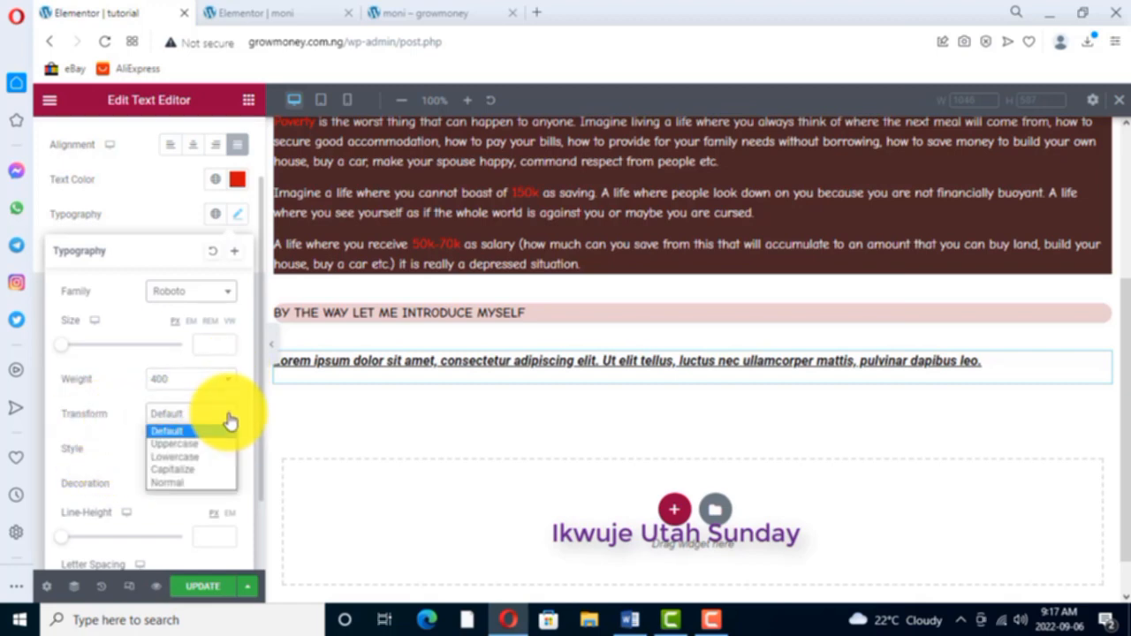
left_click(174, 445)
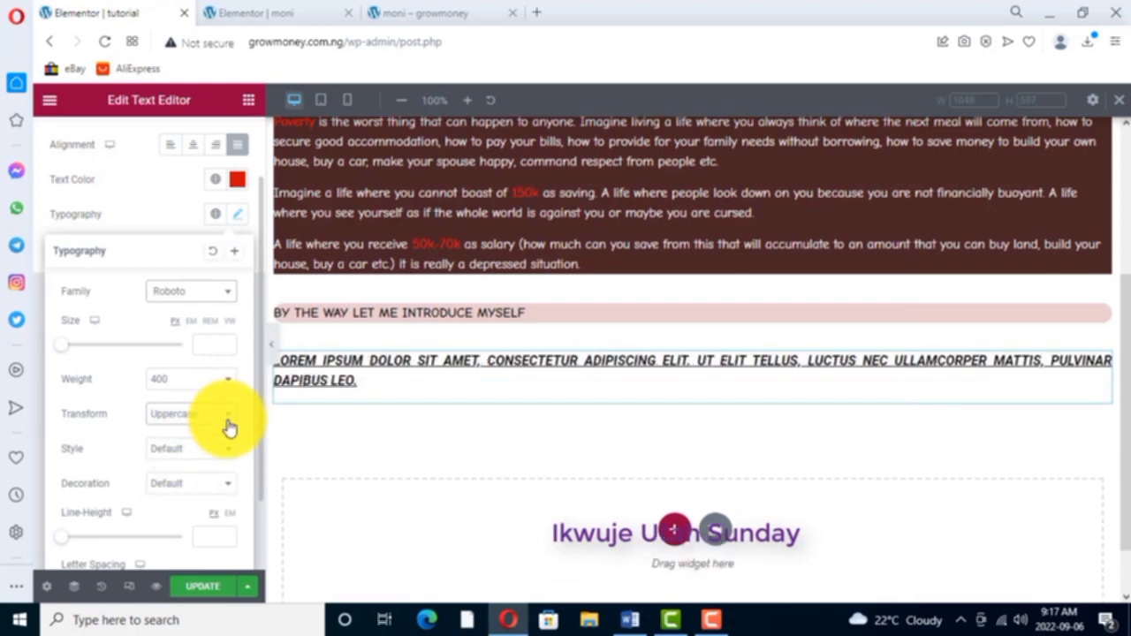
- Try Underline, Overline and Line Through as the Lorem ipsum widget's text decoration and settle on None
left_click(232, 488)
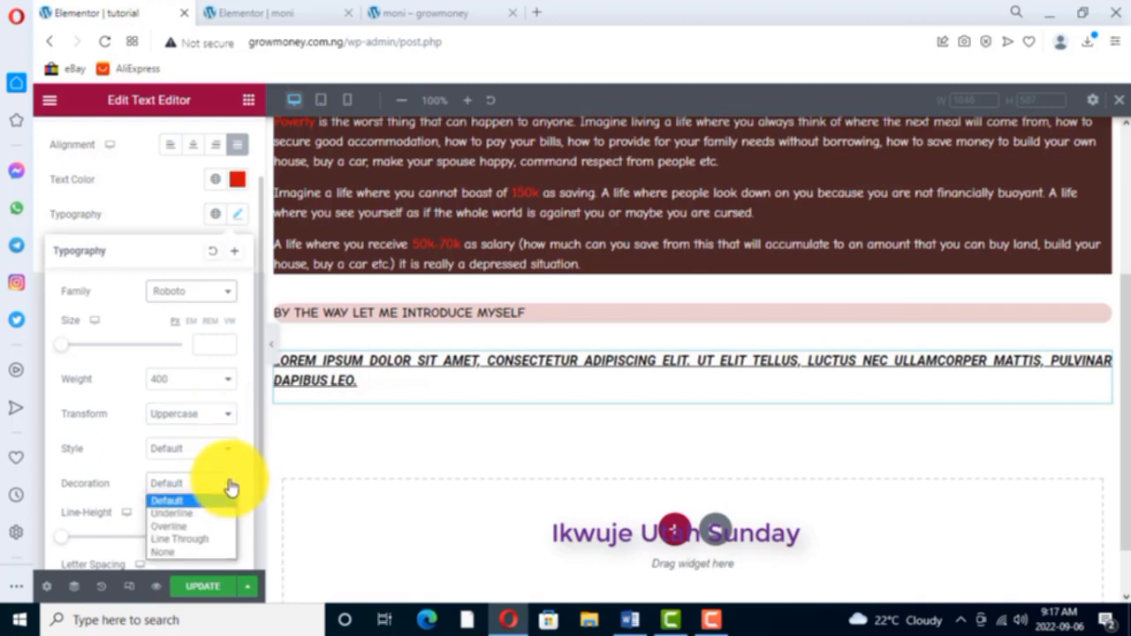
left_click(177, 515)
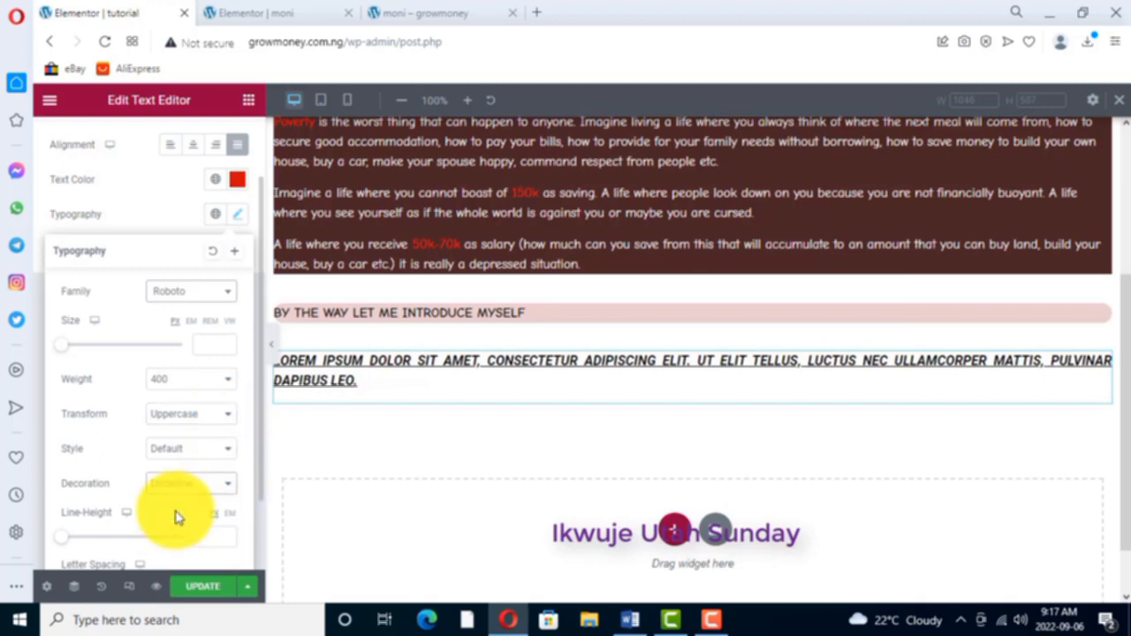
left_click(222, 485)
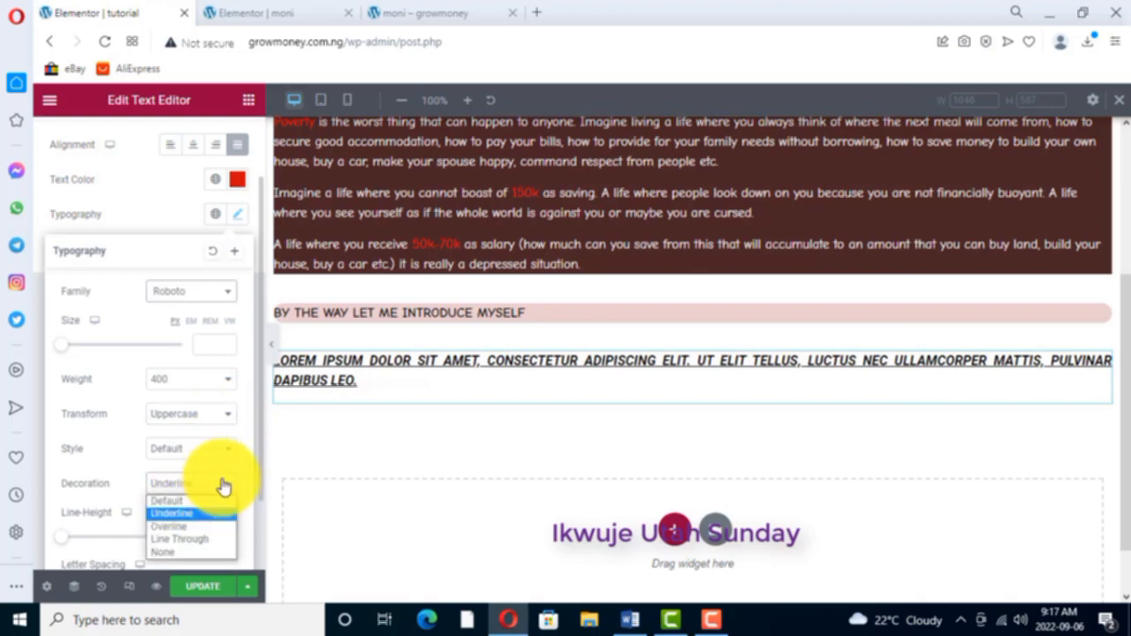
left_click(171, 528)
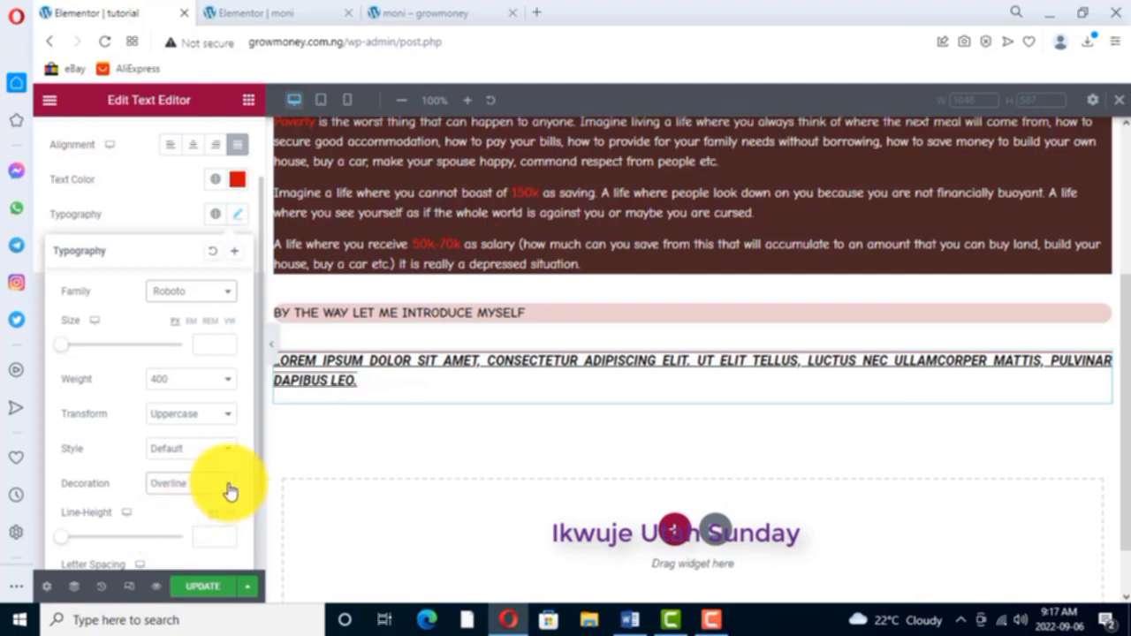
left_click(228, 492)
left_click(181, 546)
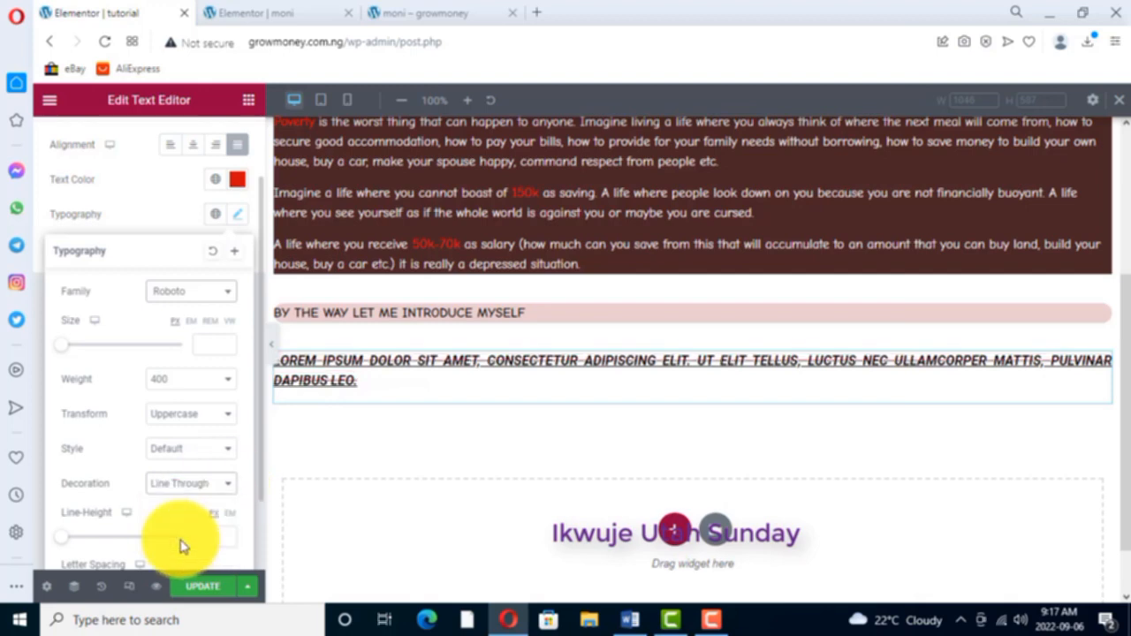
left_click(225, 483)
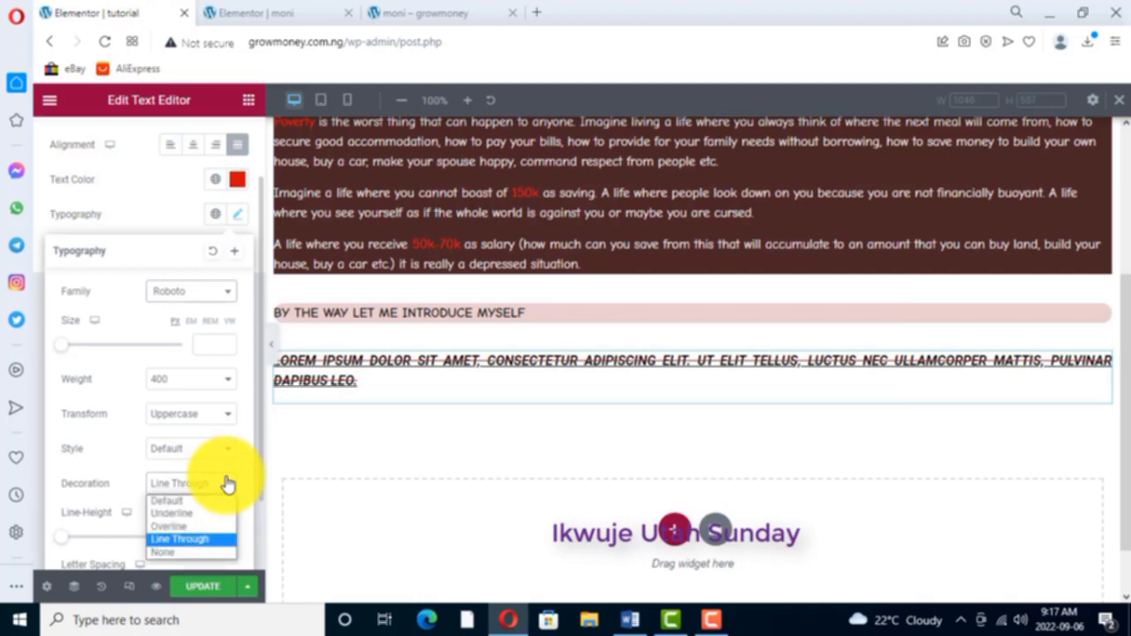
left_click(163, 554)
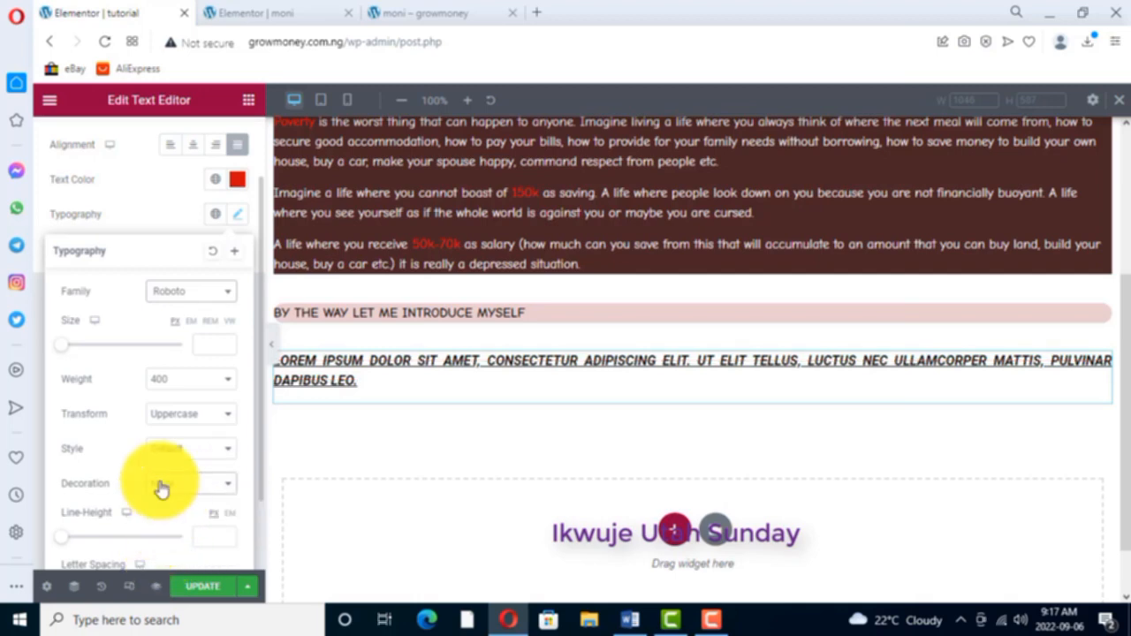
- Set the Lorem ipsum widget's letter spacing to 1.1 and its word spacing to 10 px
scroll(156, 454, "down", 1)
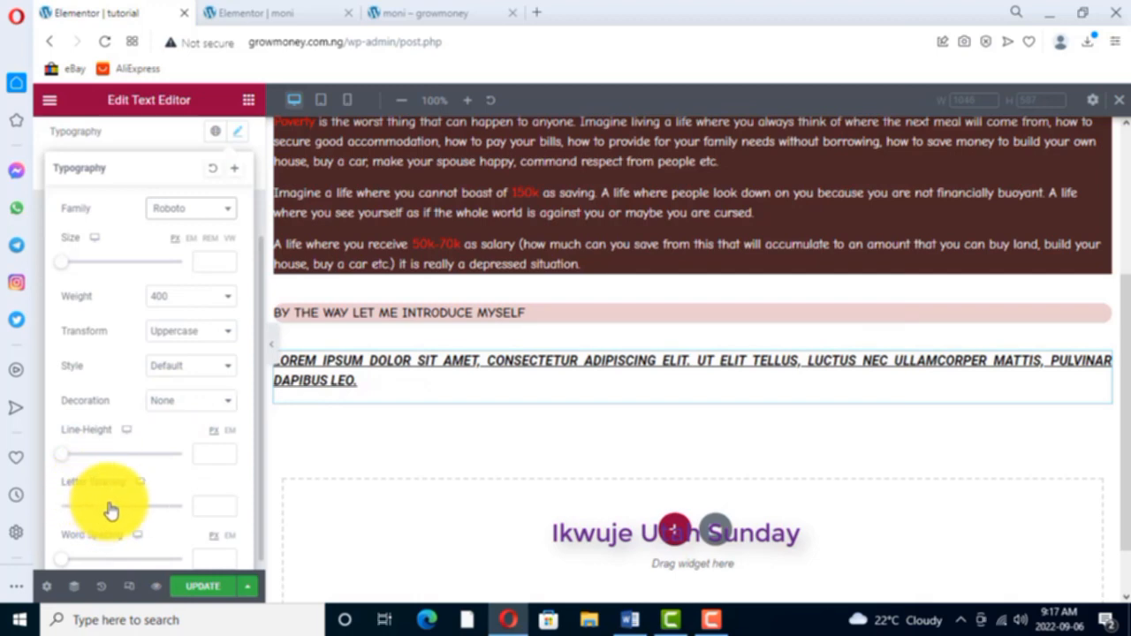
mouse_move(110, 510)
left_mouse_down()
mouse_move(139, 510)
mouse_move(101, 512)
mouse_move(169, 500)
mouse_move(114, 505)
left_mouse_up()
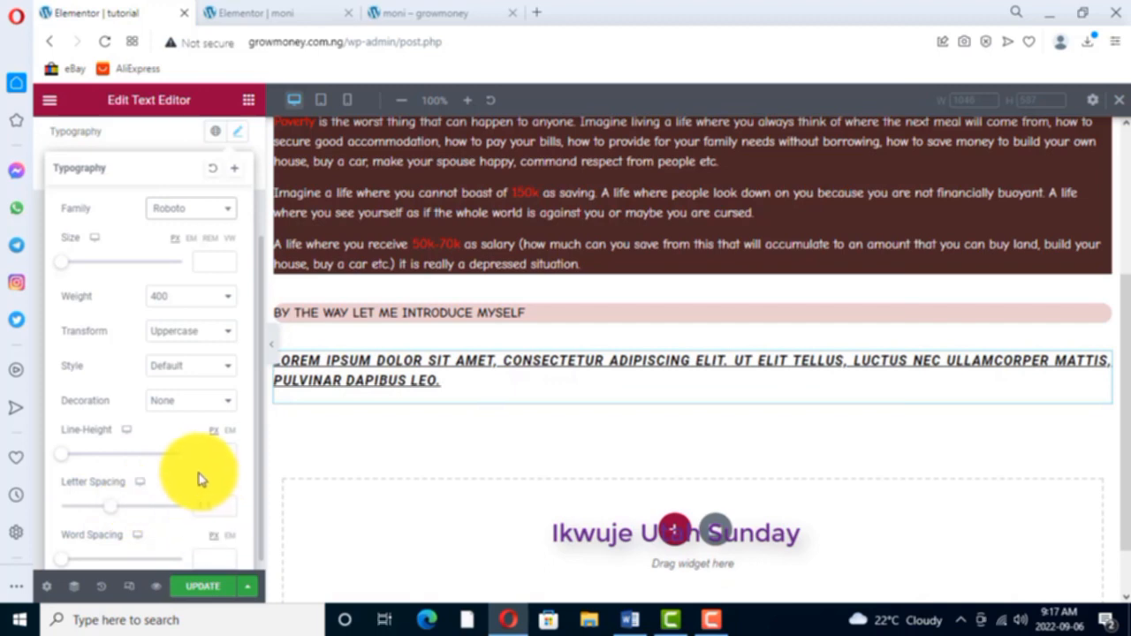
scroll(199, 474, "down", 1)
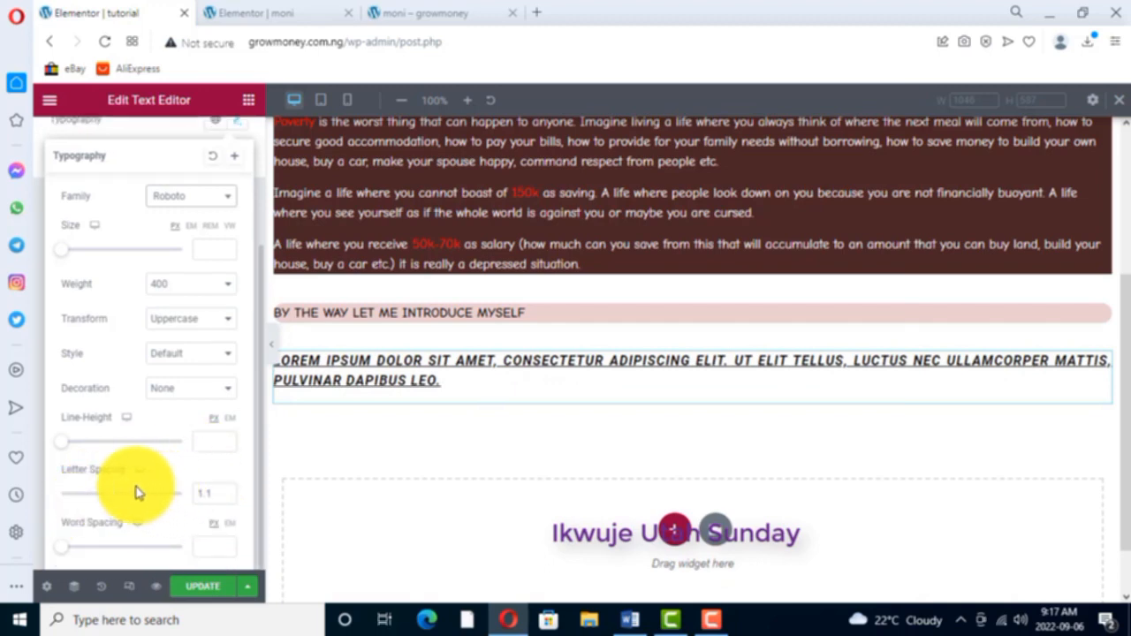
mouse_move(69, 553)
left_mouse_down()
mouse_move(121, 550)
mouse_move(79, 559)
left_mouse_up()
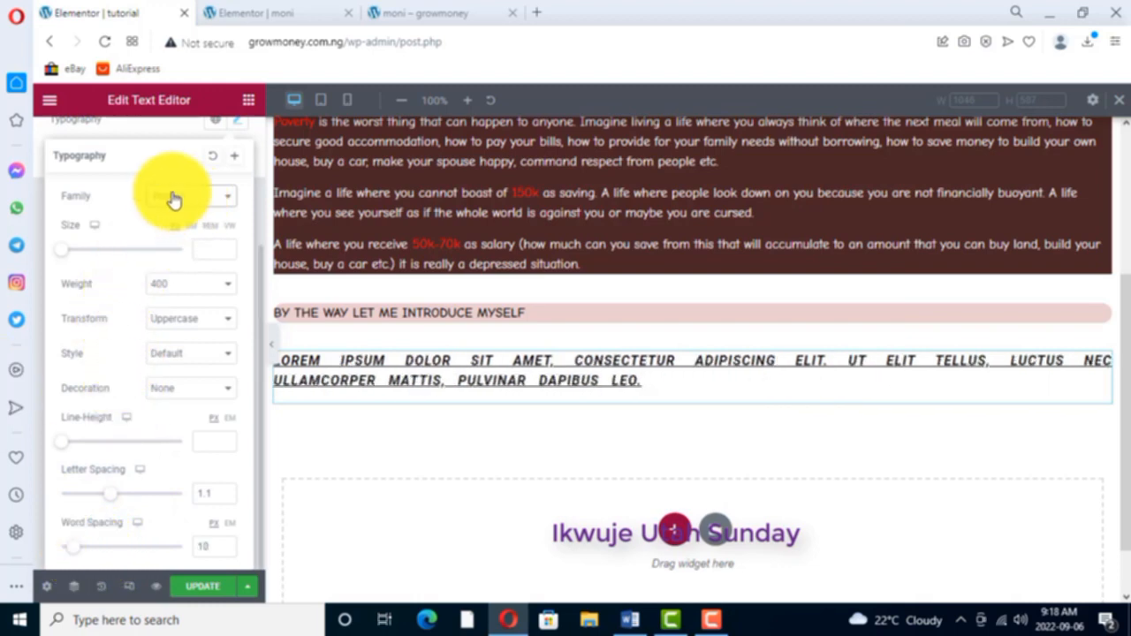
- Reopen the Lorem ipsum widget for editing and view its advanced layout settings
scroll(173, 198, "up", 1)
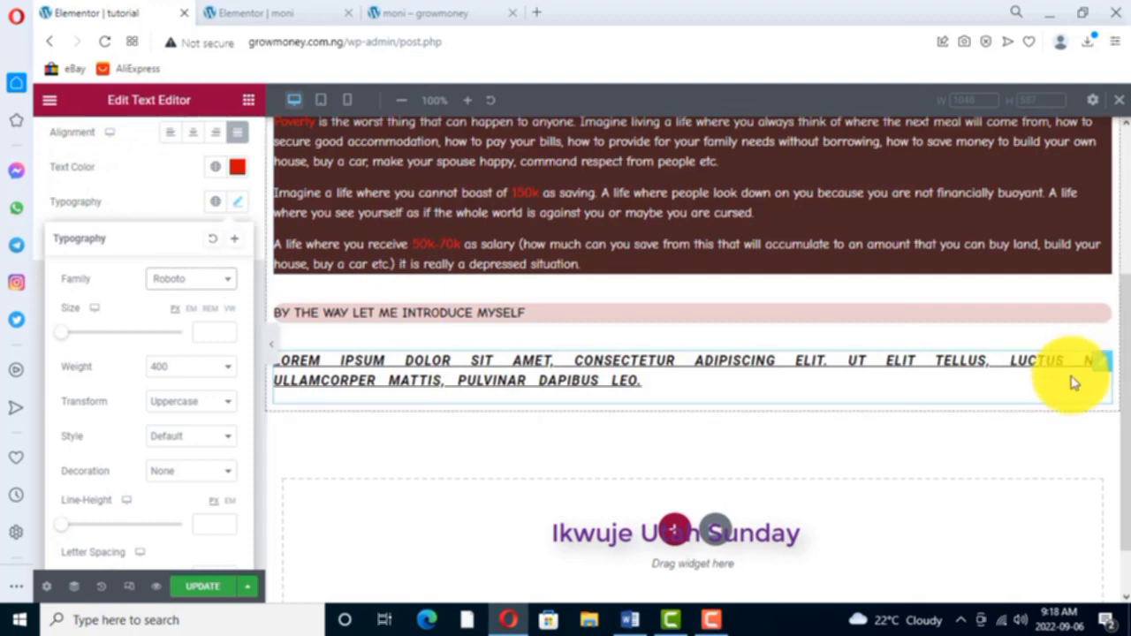
left_click(1107, 362)
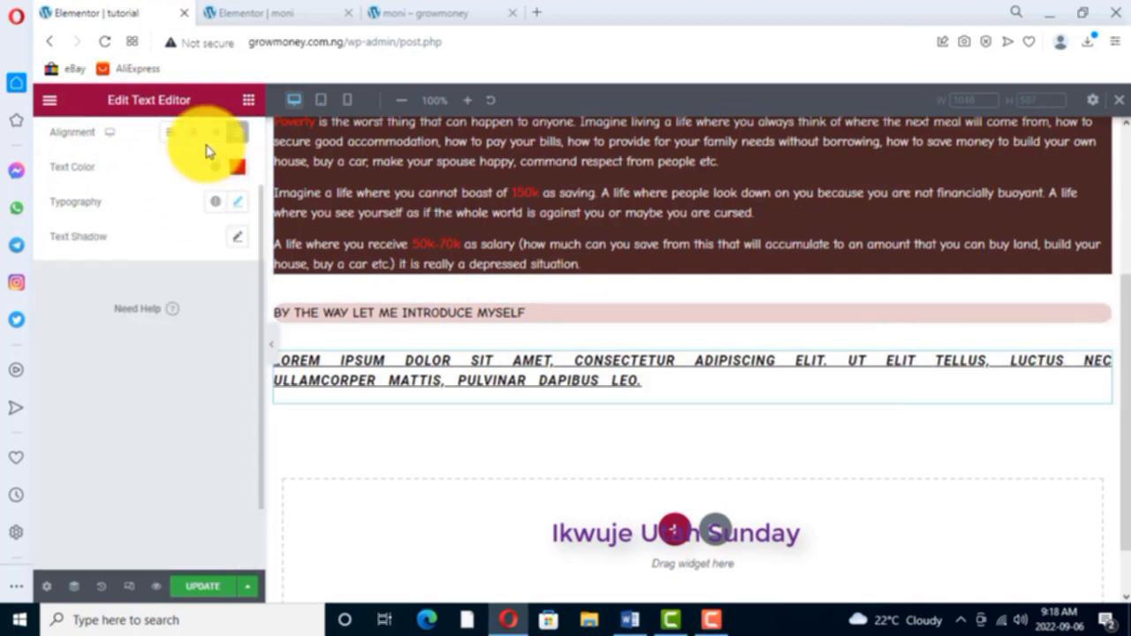
right_click(1099, 359)
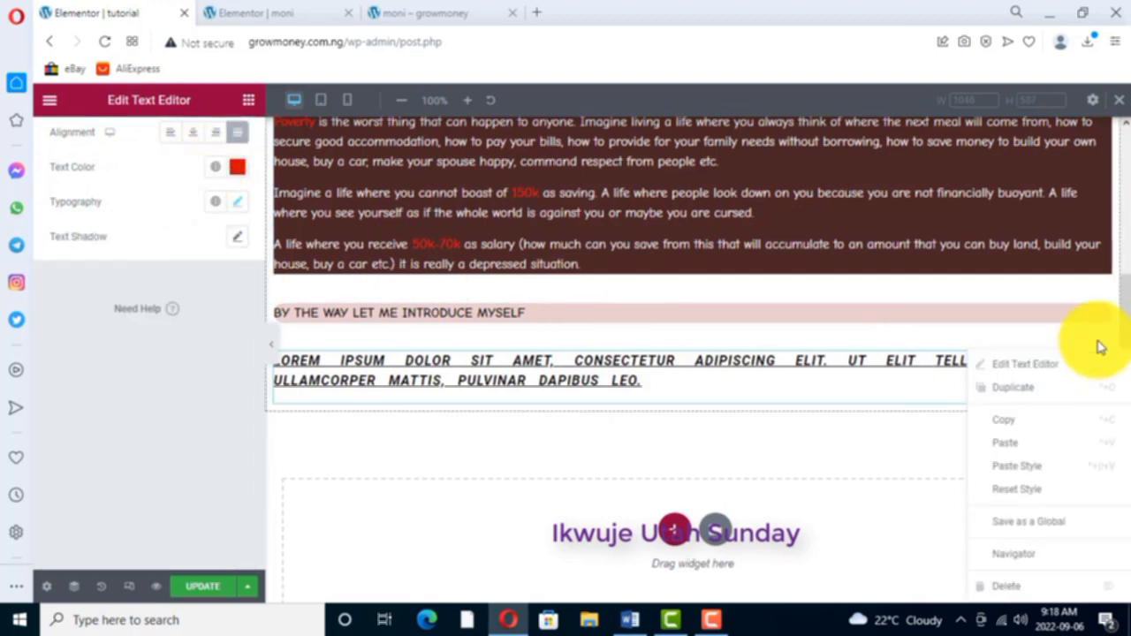
left_click(1029, 364)
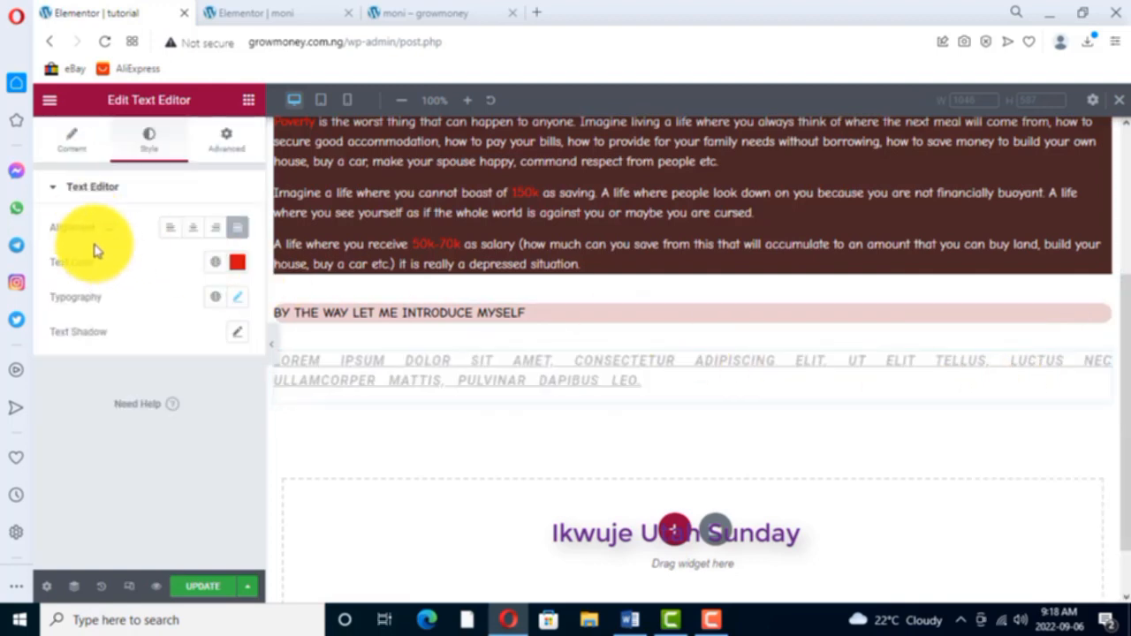
left_click(231, 141)
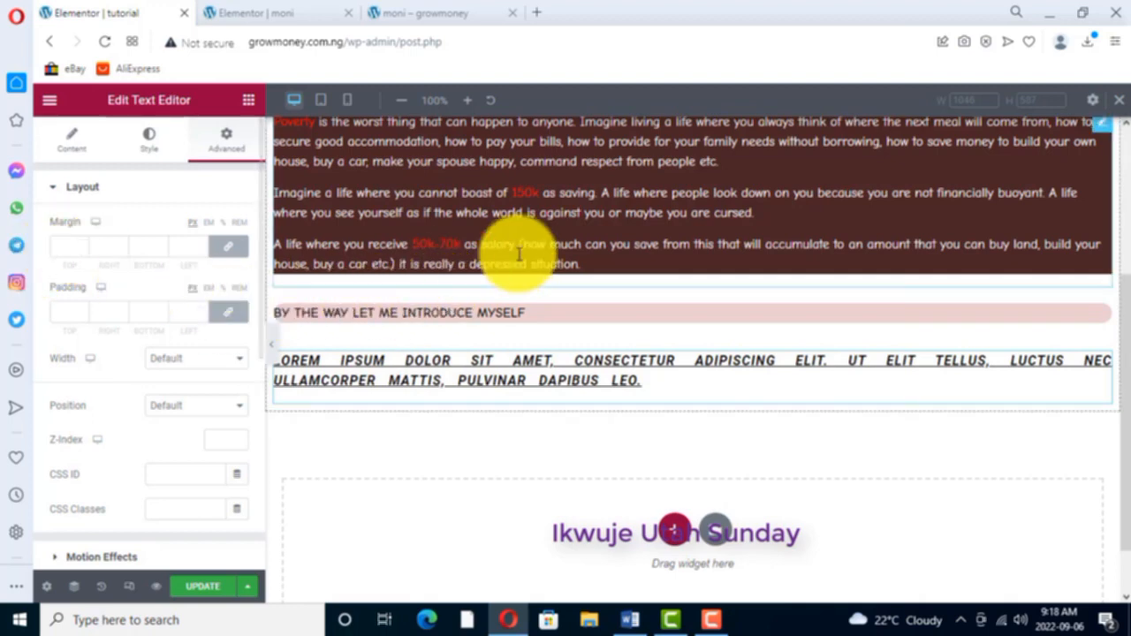
- Open the advanced layout settings of the "In just a moment" text widget in the header section
scroll(730, 194, "up", 3)
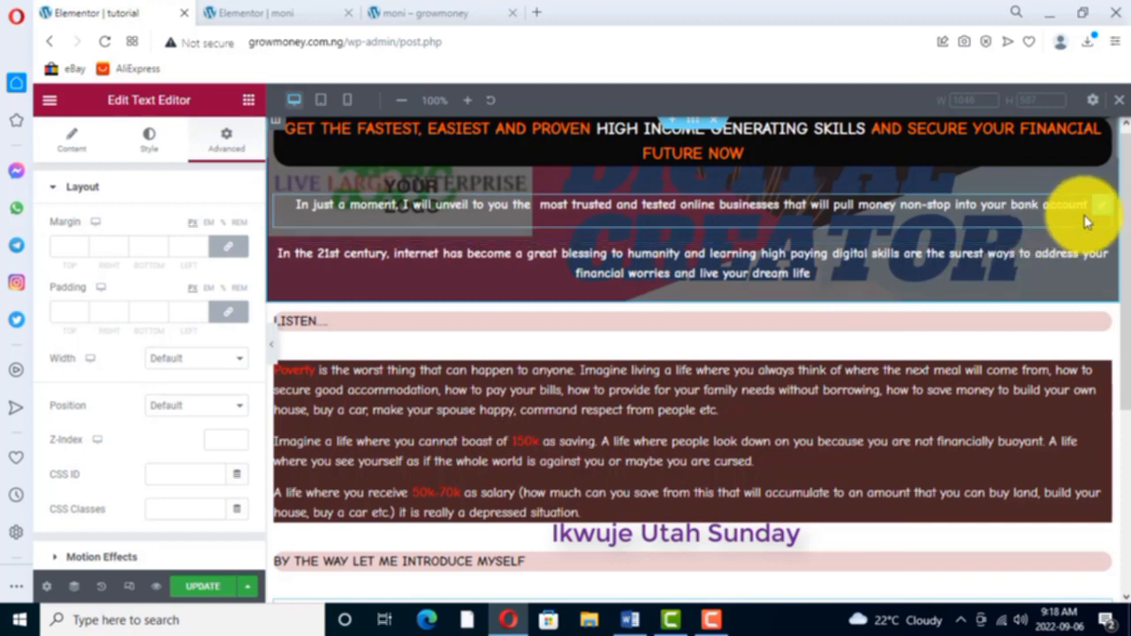
right_click(1106, 207)
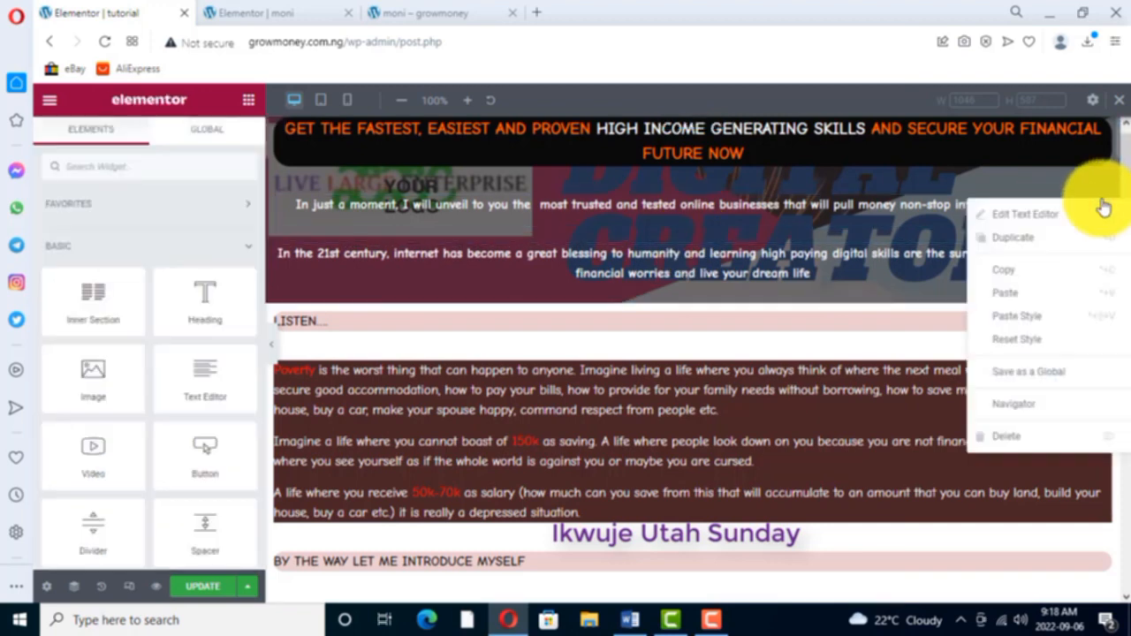
left_click(1038, 218)
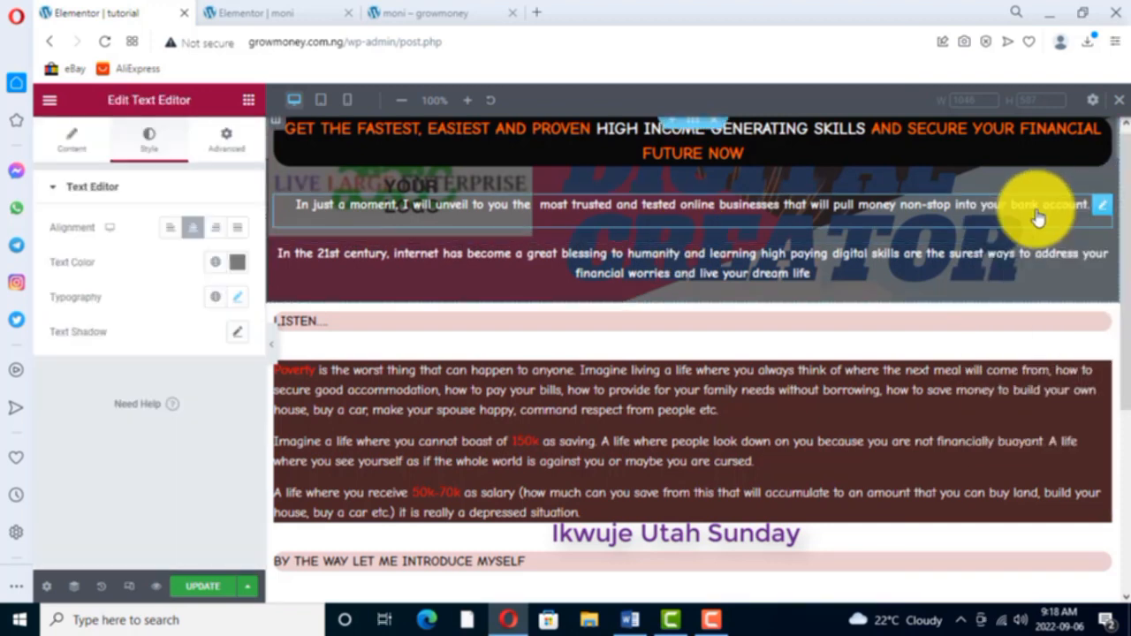
left_click(226, 141)
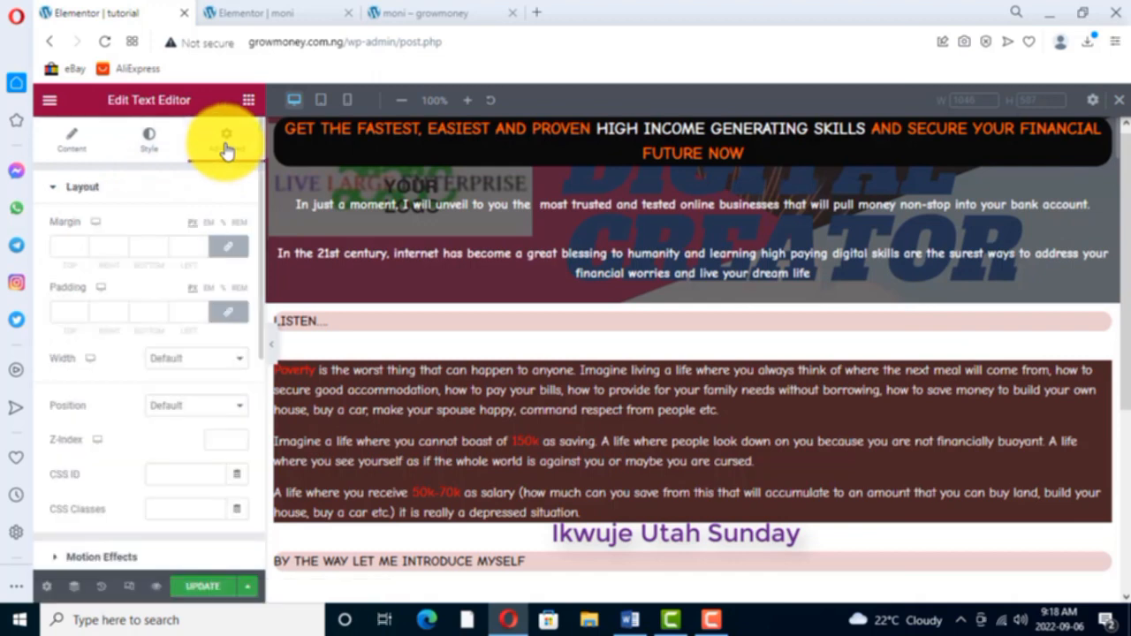
- Try raising the "In just a moment" text's linked margin on all sides, up to 58 px
left_click(82, 248)
type("1")
key("Up")
key("Up")
key("Up")
key("Up")
key("Up")
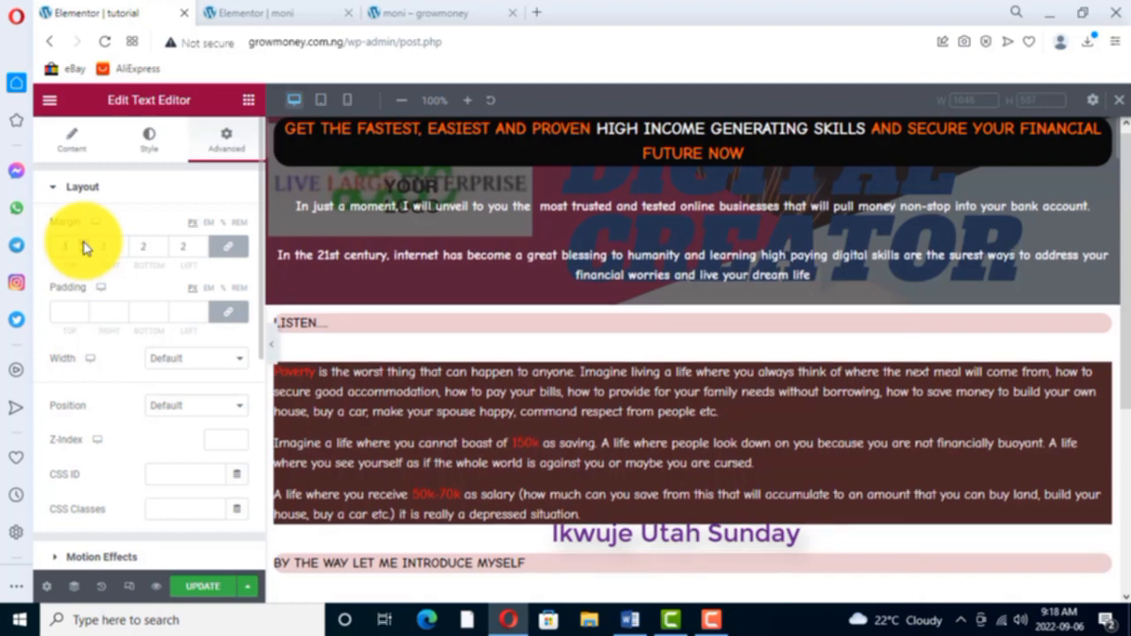
key("Up")
key("Up")
key("Up")
key("Up")
key("Up")
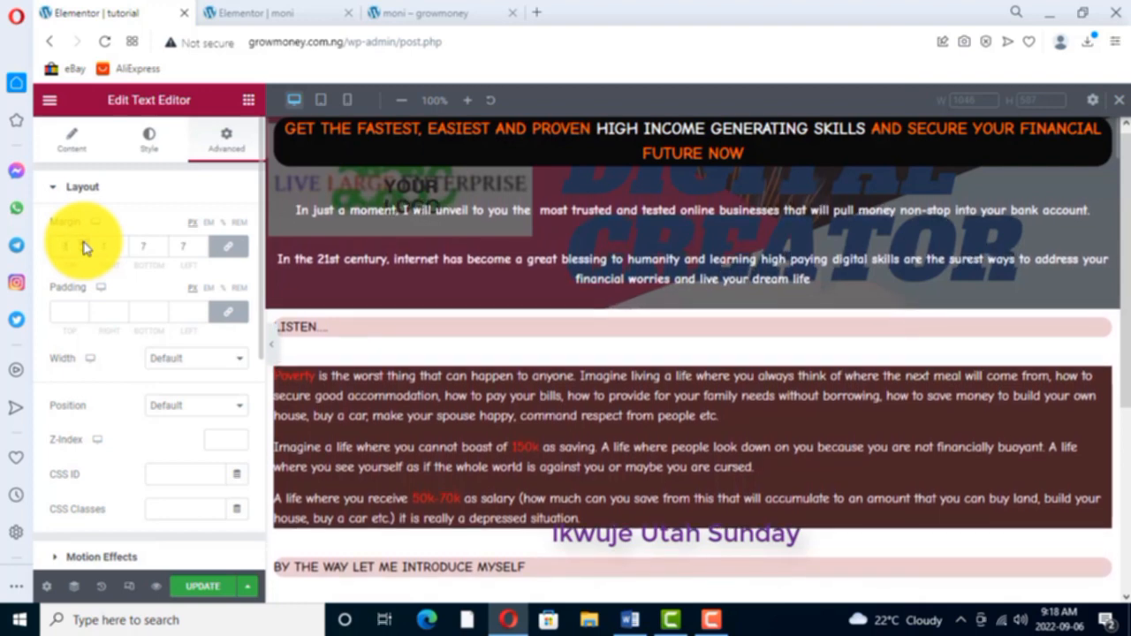
key("Up")
key("Up")
key("Up")
key("Up")
key("Up")
key("Up")
key("Up")
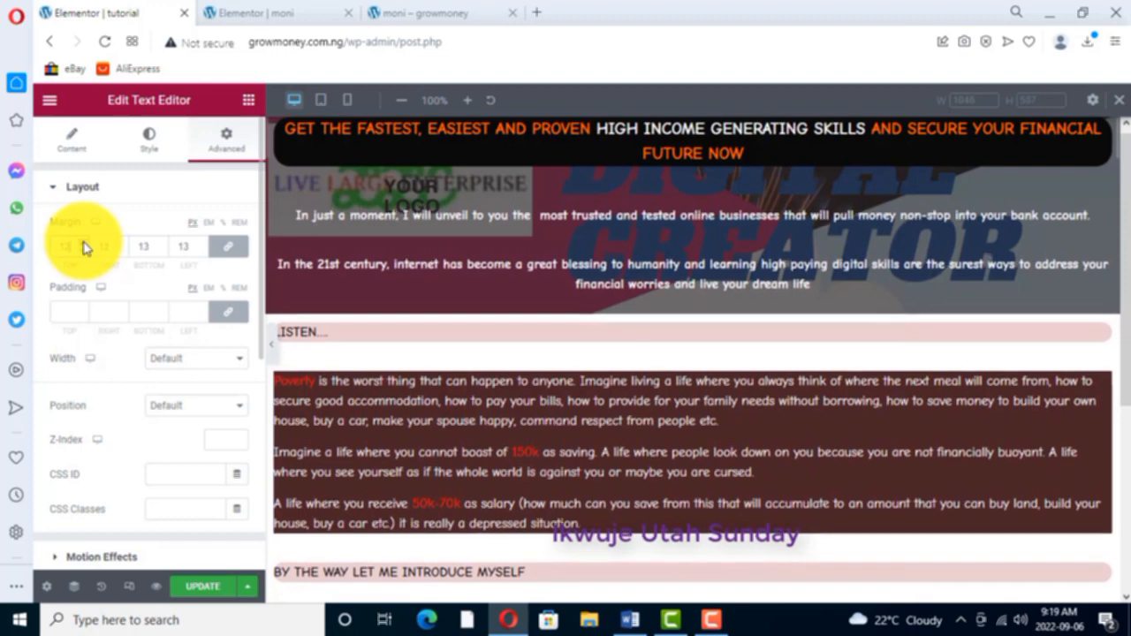
key("Up")
key("Up")
key("Up")
key("Up")
key("Up")
key("Up")
key("Up")
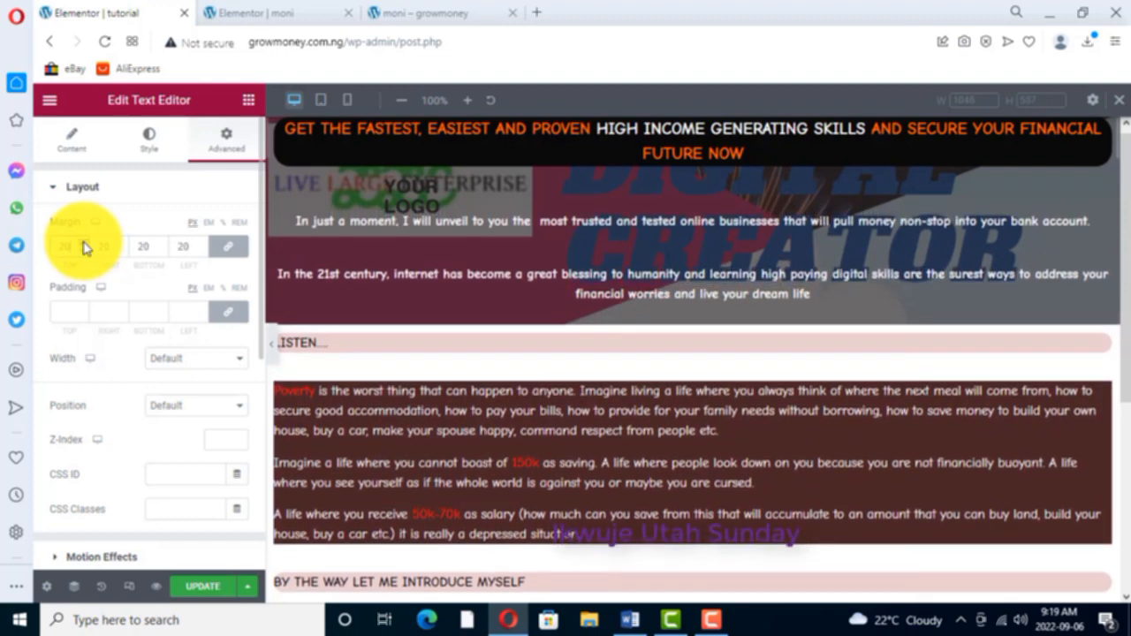
key("Up")
key("Up")
key("Up")
key("Up")
key("Up")
key("Up")
key("Up")
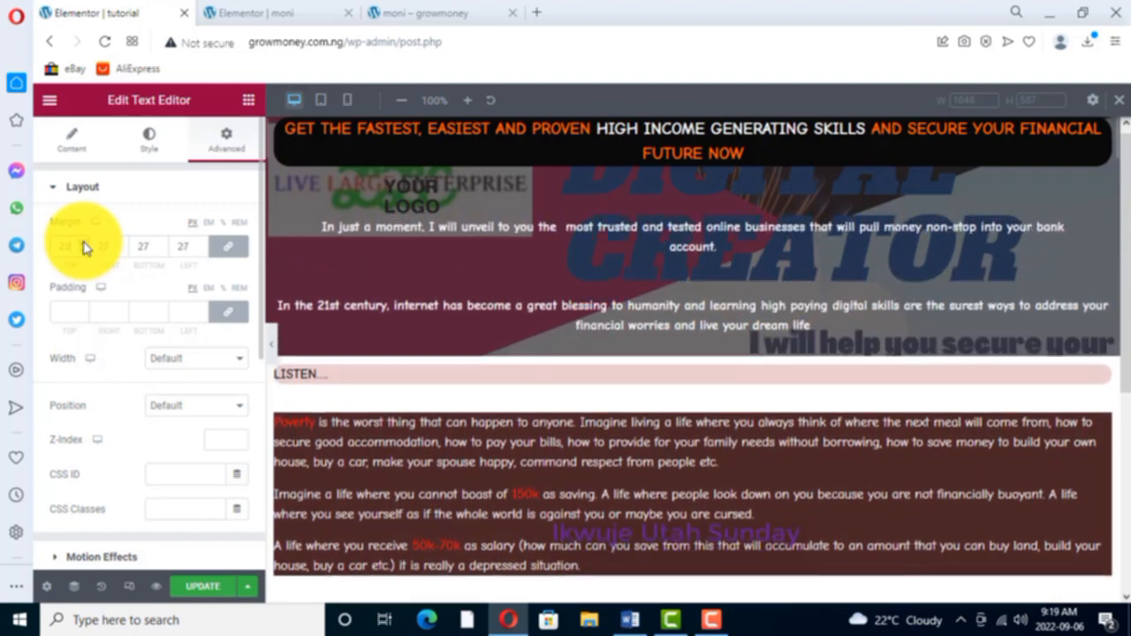
key("Up")
key("Up")
key("Up")
key("Up")
key("Up")
key("Up")
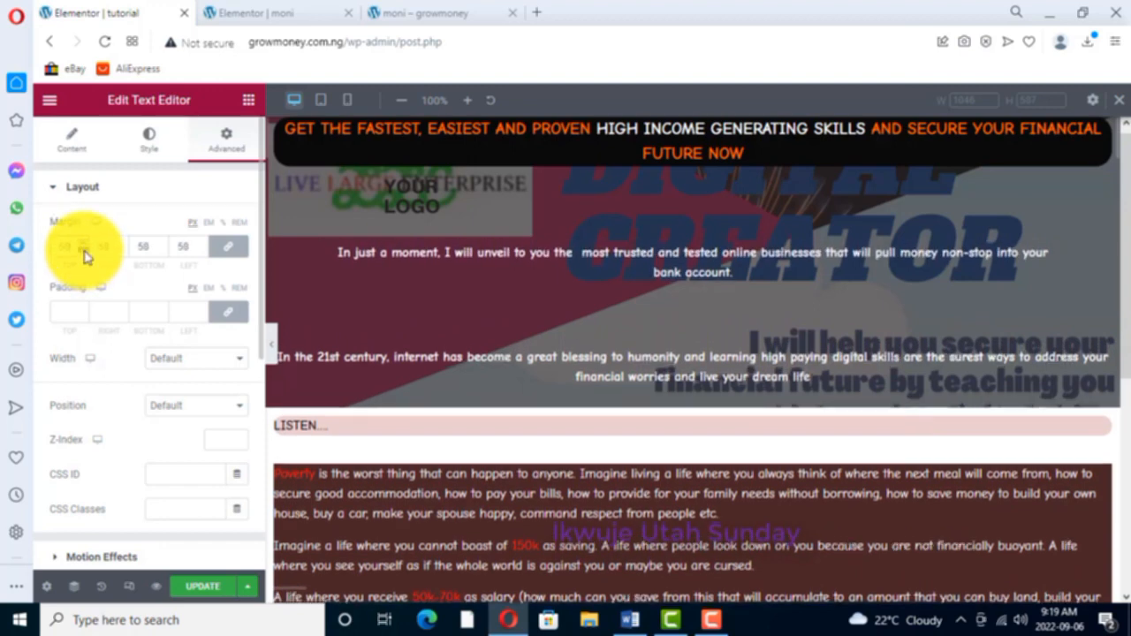
- Try lowering the "In just a moment" text's margin to negative values such as -11 px and settle on 0 px on all sides
left_click(86, 255)
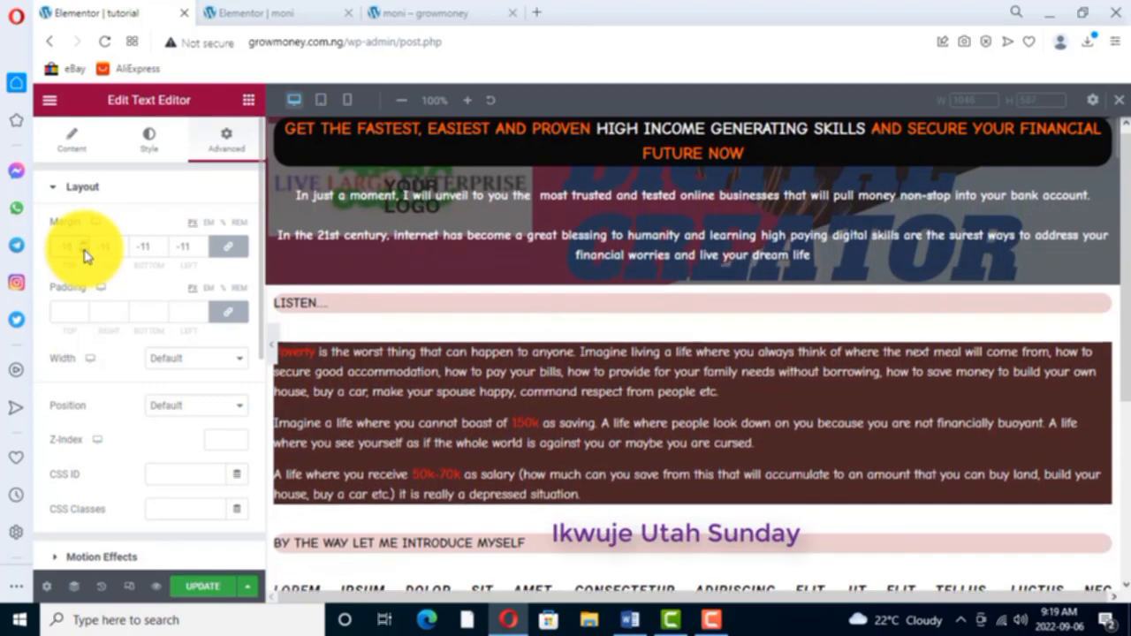
left_click(84, 249)
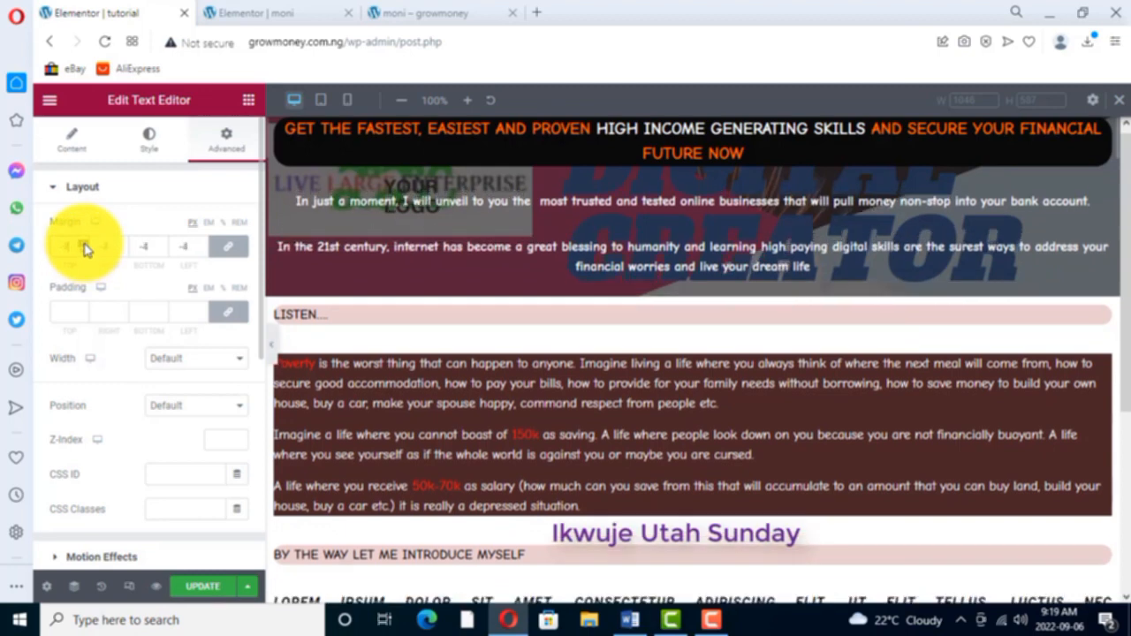
left_click(85, 249)
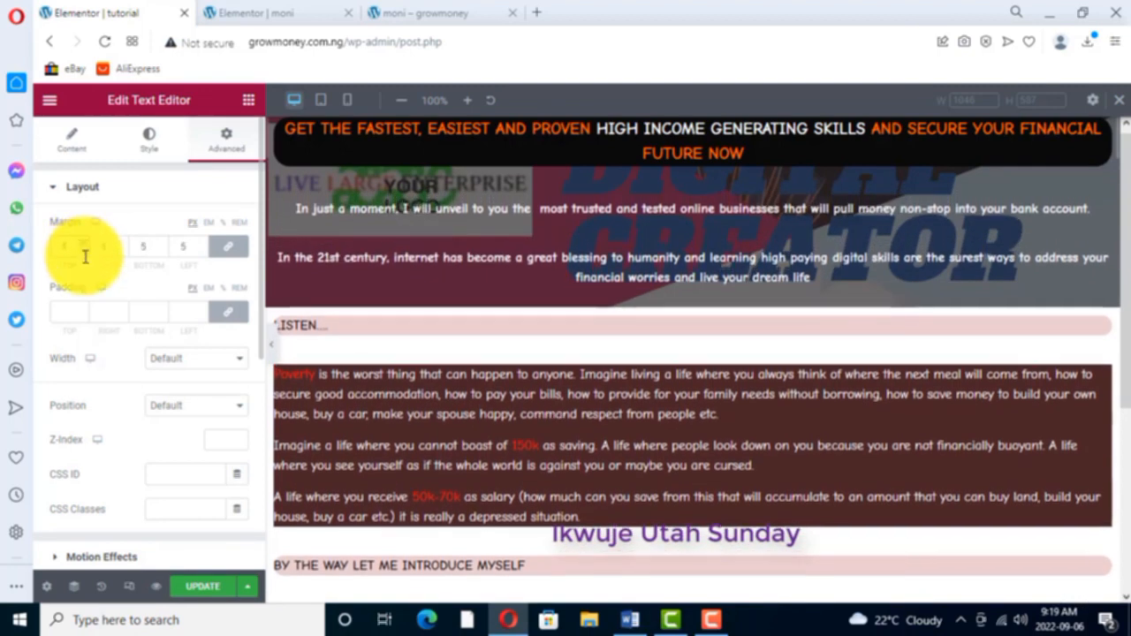
left_click(85, 254)
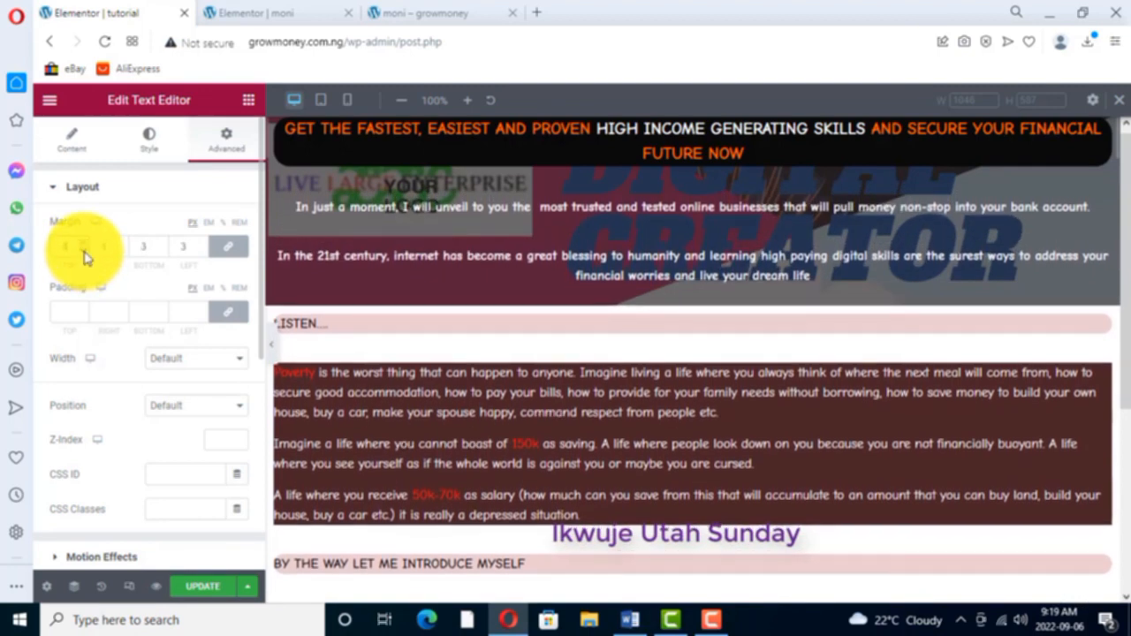
left_click(85, 256)
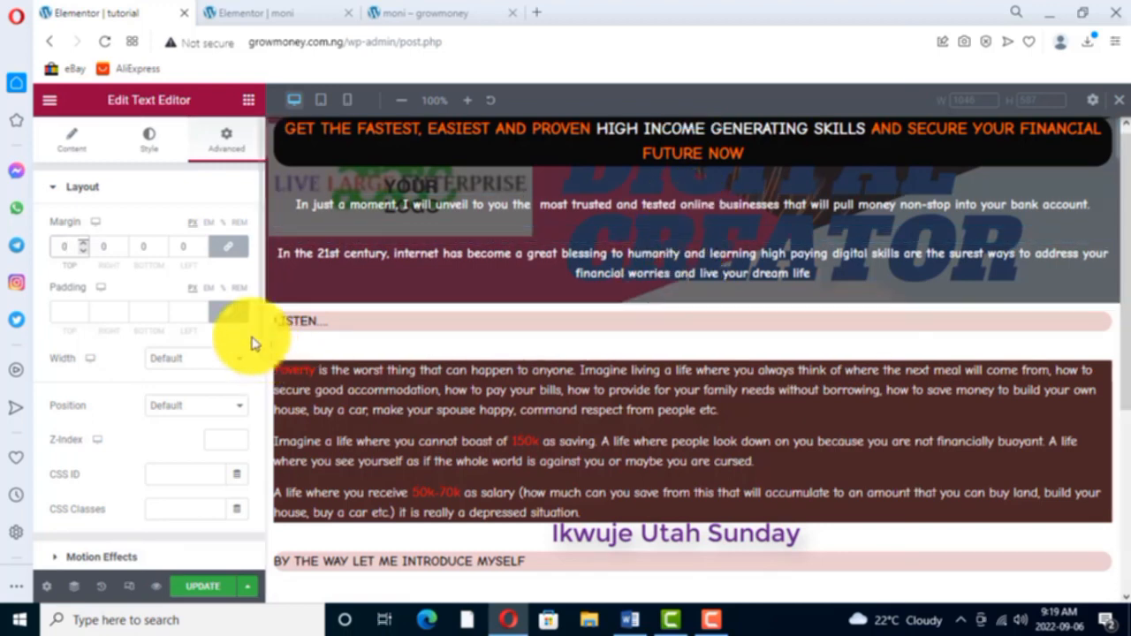
- Try raising the "In just a moment" text's linked padding on all sides, up to 44 px
left_click(83, 308)
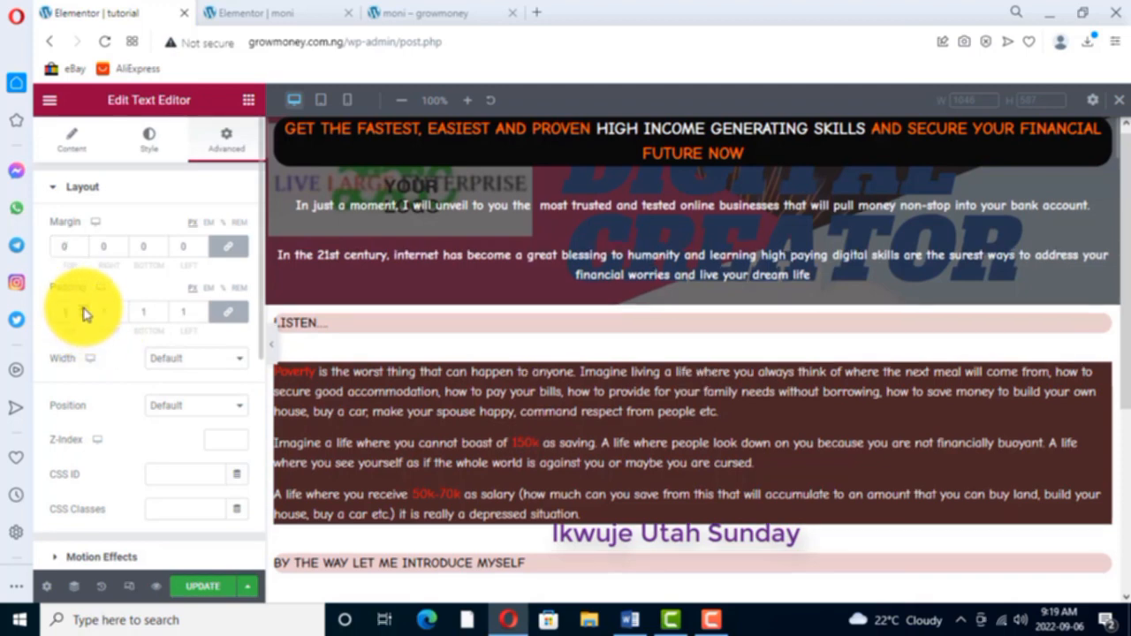
left_click(83, 308)
left_click(83, 308)
left_click(83, 309)
left_click(83, 308)
left_click(83, 308)
left_click(83, 308)
left_click(83, 309)
left_click(83, 309)
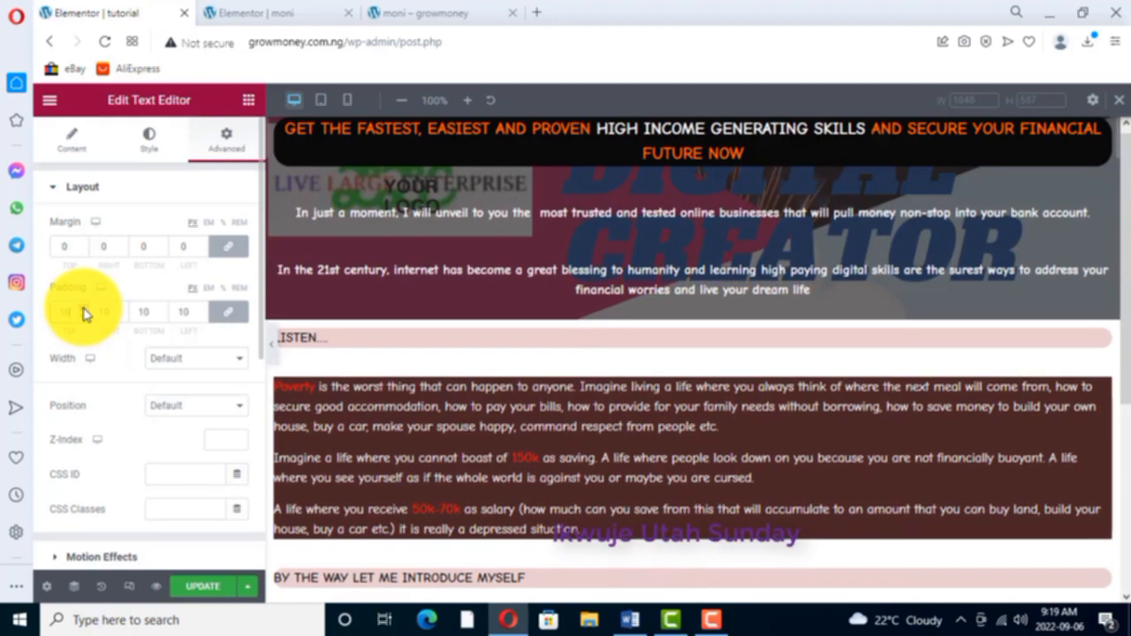
left_click(83, 308)
left_click(83, 309)
left_click(83, 309)
left_click(83, 308)
left_click(83, 309)
left_click(83, 308)
left_click(83, 309)
left_click(83, 309)
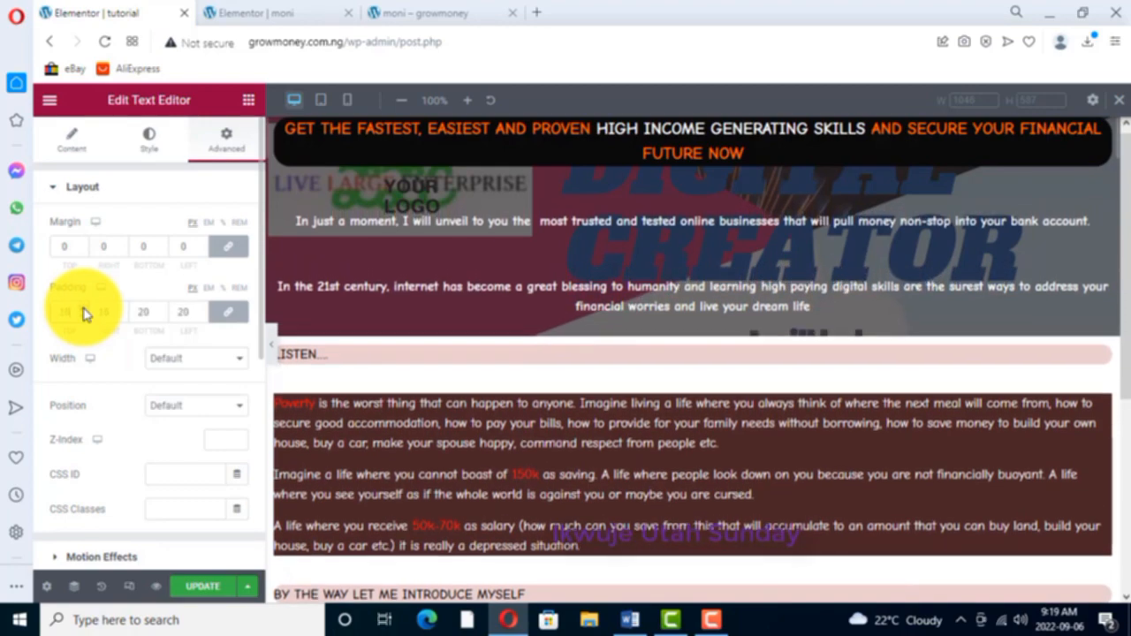
left_click(83, 308)
left_click(83, 309)
left_click(83, 308)
left_click(83, 308)
left_click(83, 308)
left_click(83, 308)
left_click(83, 308)
left_click(83, 308)
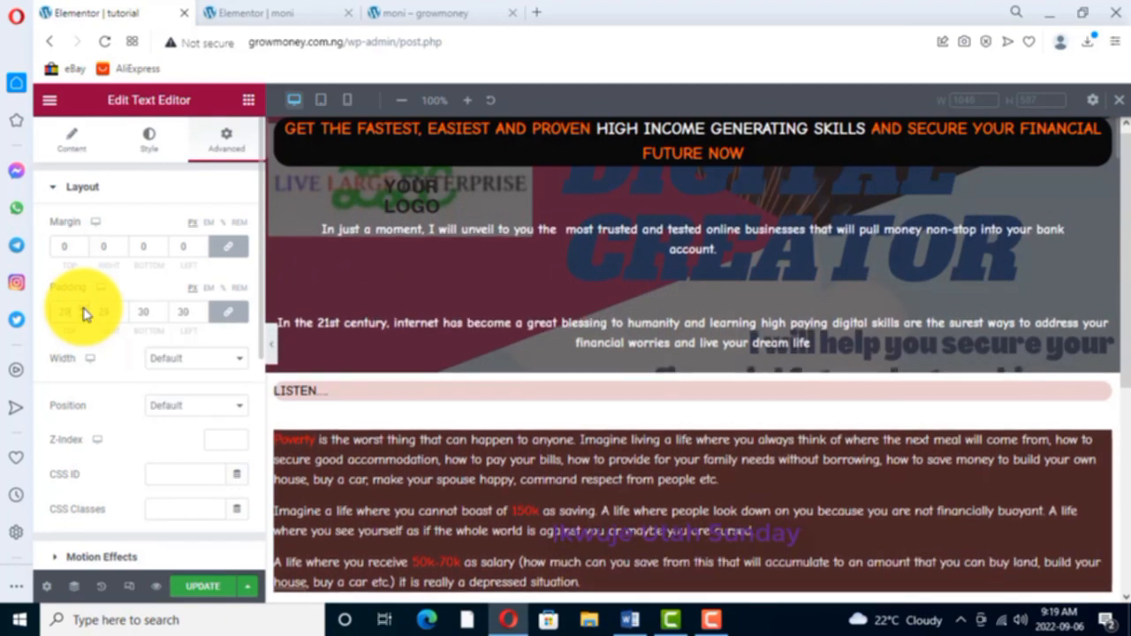
left_click(83, 308)
left_click(83, 308)
left_click(83, 309)
left_click(83, 308)
left_click(83, 308)
left_click(83, 308)
left_click(83, 308)
left_click(83, 308)
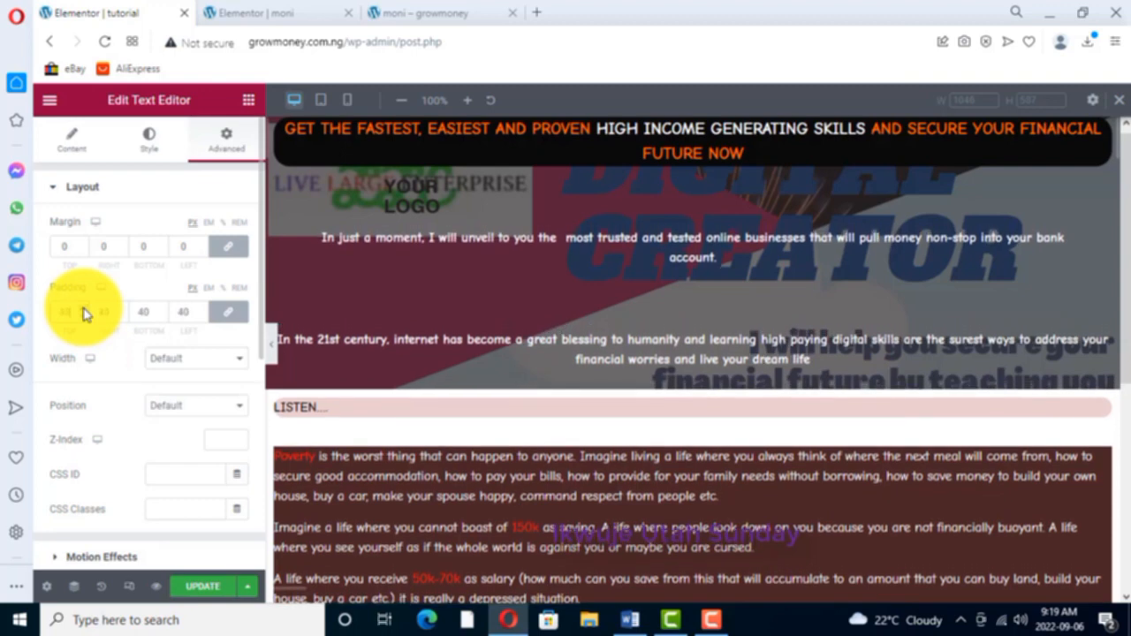
left_click(83, 309)
left_click(83, 308)
left_click(83, 308)
left_click(83, 308)
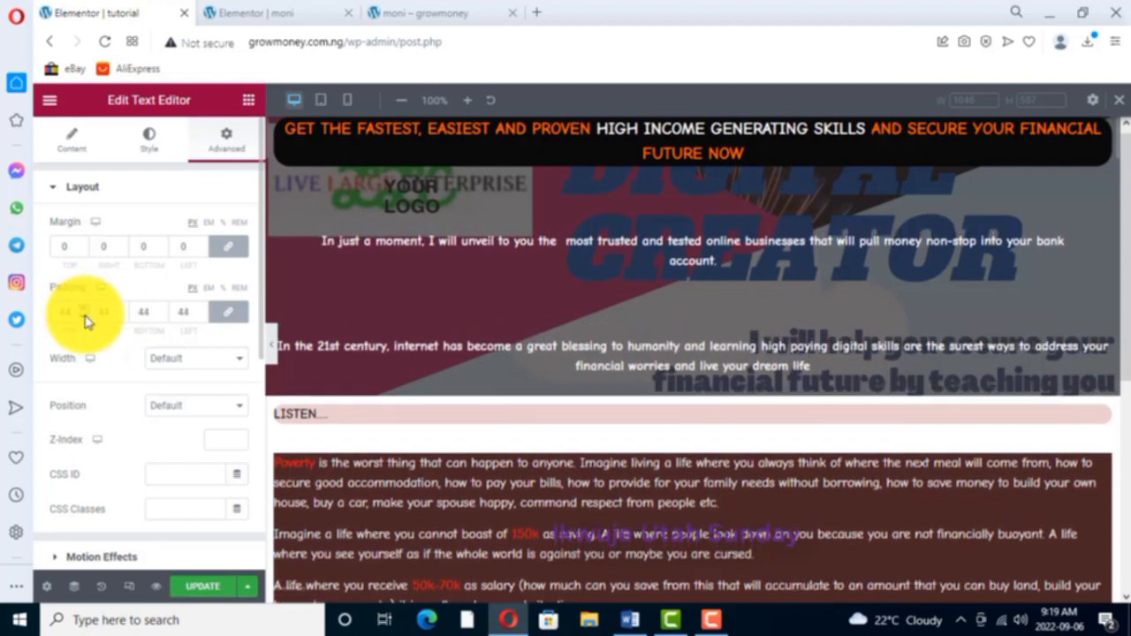
- Lower the "In just a moment" text's linked padding to 0 px on all sides
left_click(84, 316)
left_click(84, 316)
left_click(83, 316)
left_click(84, 316)
left_click(84, 316)
left_click(84, 316)
left_click(84, 316)
left_click(84, 316)
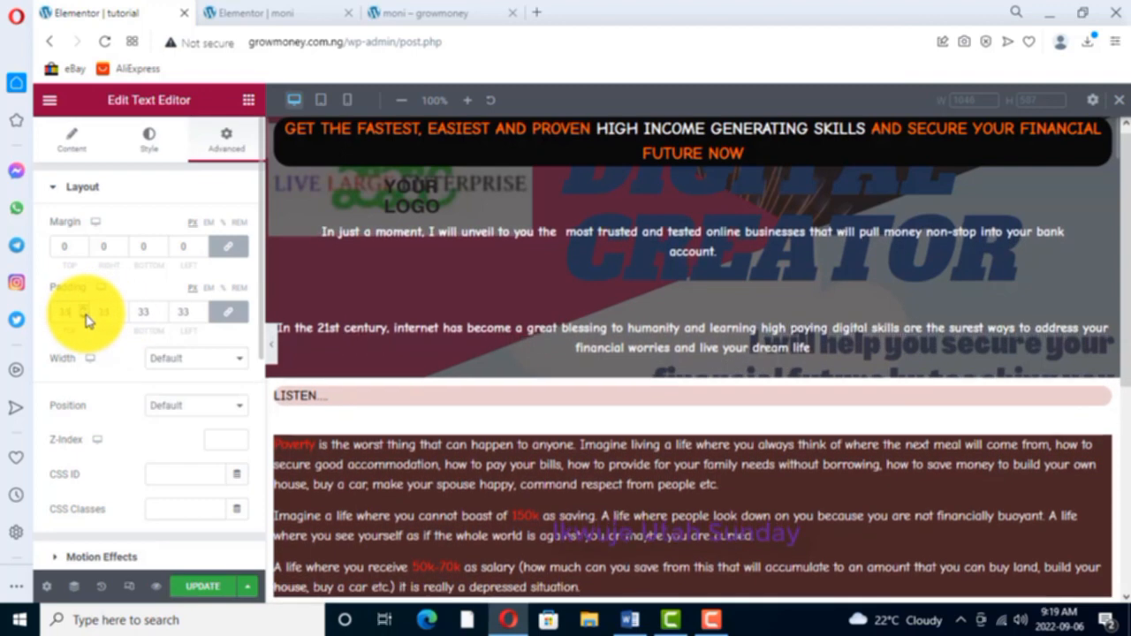
left_click(84, 316)
left_click(84, 316)
left_click(84, 317)
left_click(83, 317)
left_click(84, 317)
left_click(84, 317)
left_click(84, 317)
left_click(84, 316)
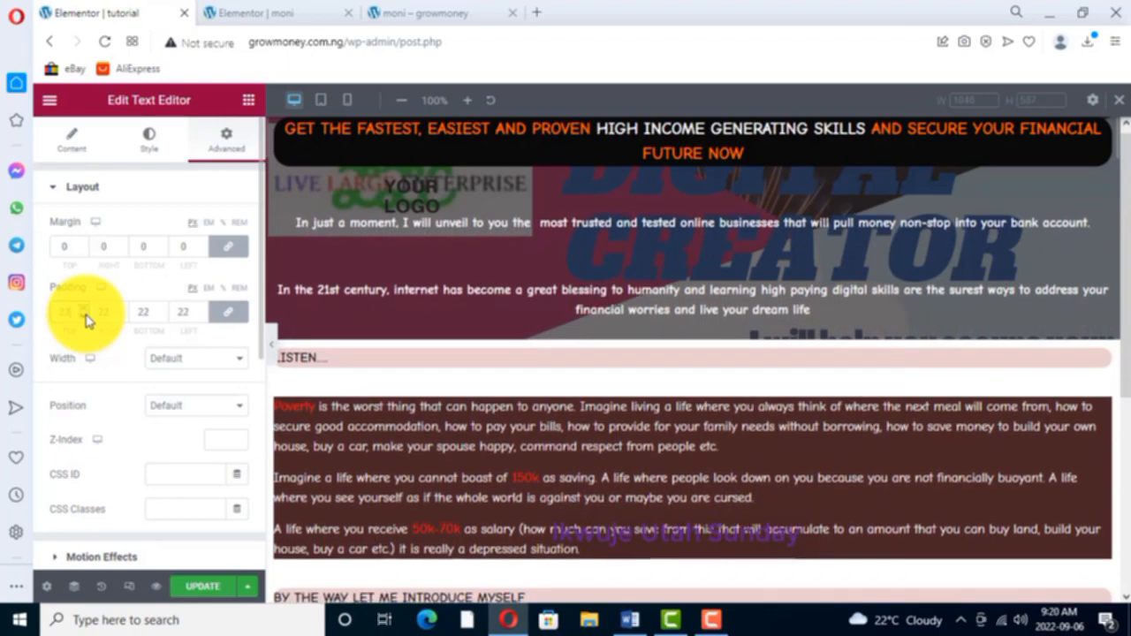
left_click(84, 316)
left_click(84, 317)
left_click(84, 317)
left_click(84, 317)
left_click(84, 316)
left_click(84, 316)
left_click(84, 316)
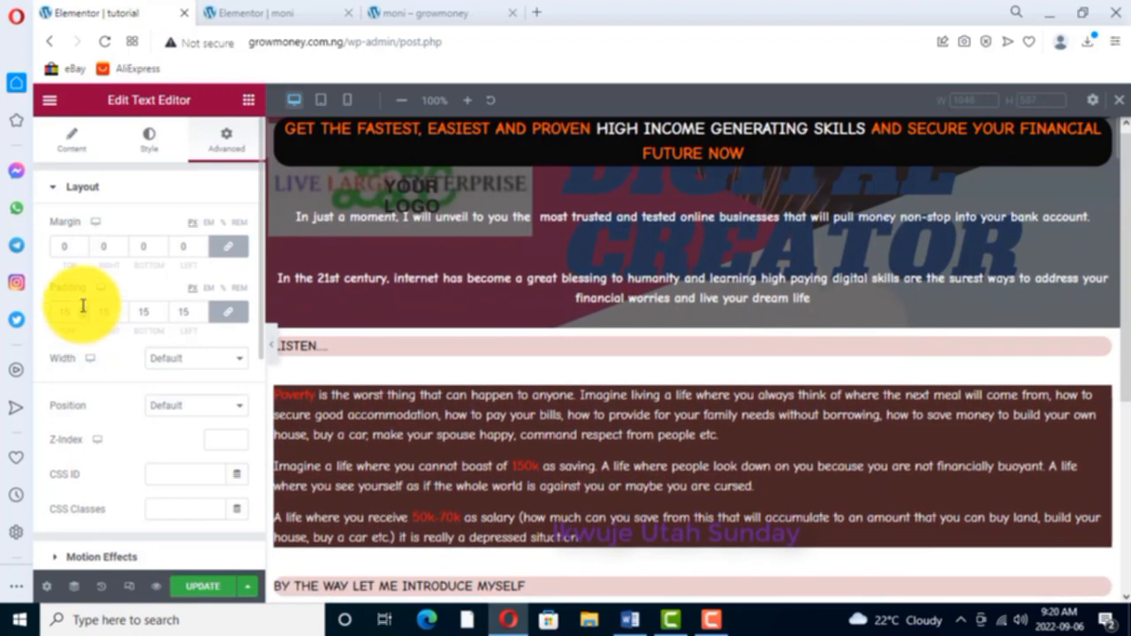
left_click(84, 316)
left_click(84, 316)
left_click(83, 317)
left_click(84, 316)
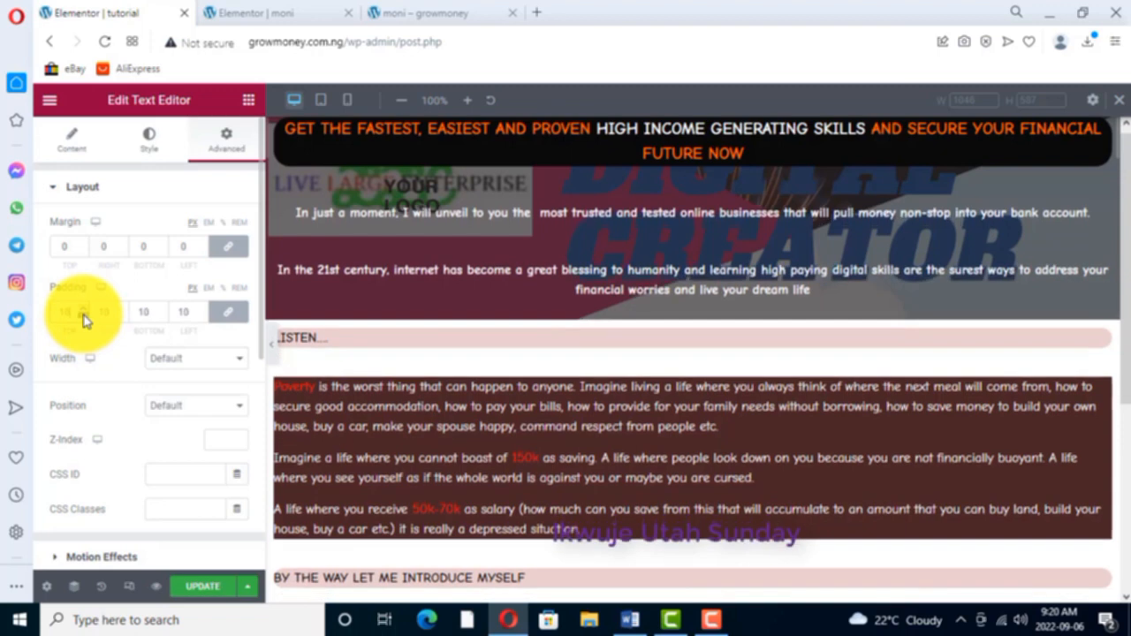
left_click(84, 316)
left_click(84, 316)
left_click(84, 317)
left_click(84, 317)
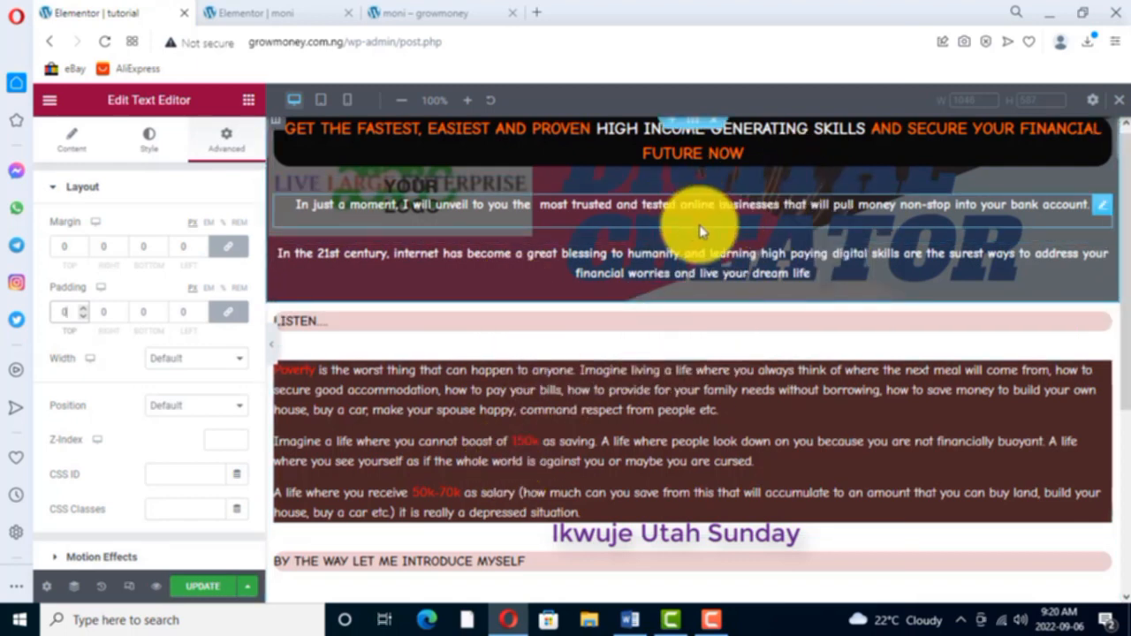
- Review the "In just a moment" text widget's content and style settings
scroll(752, 241, "up", 1)
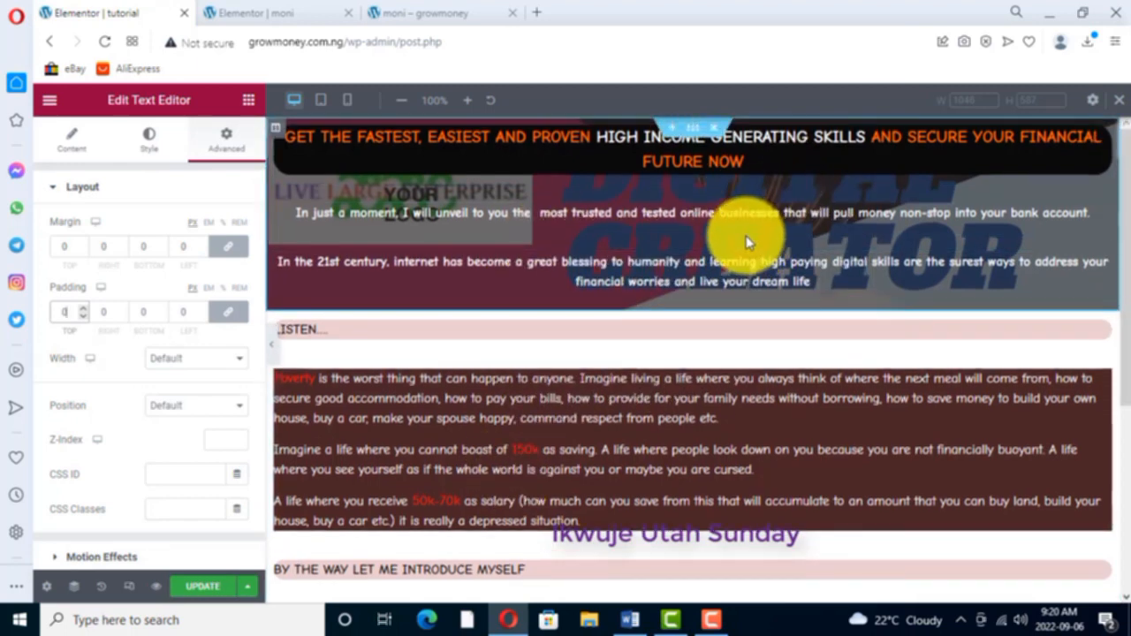
scroll(740, 250, "down", 4)
scroll(724, 252, "up", 4)
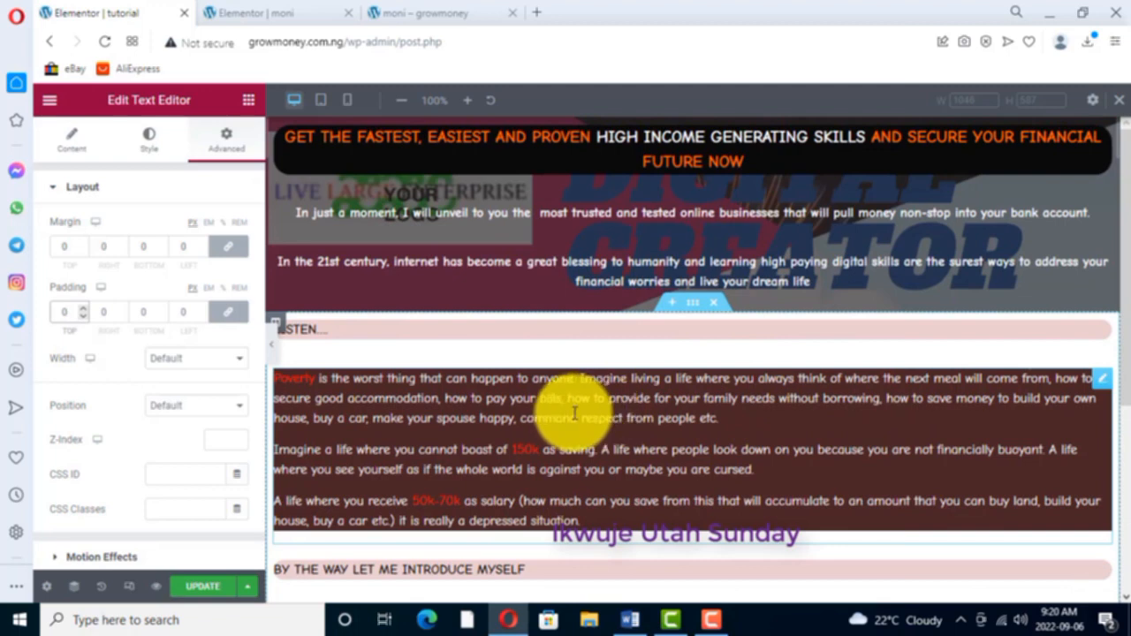
left_click(68, 152)
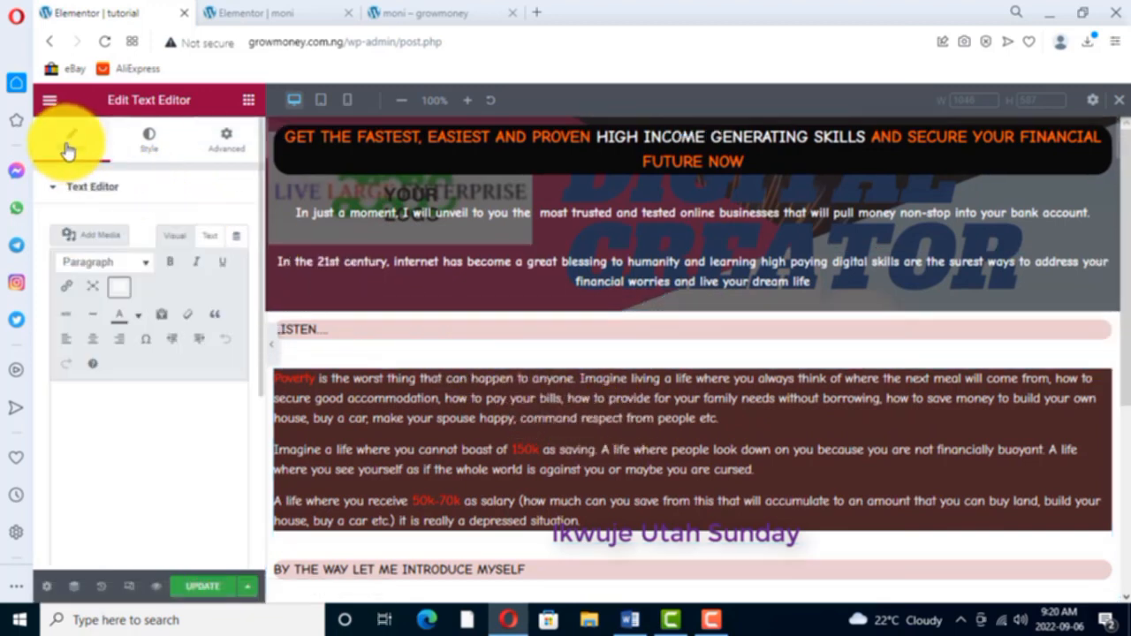
left_click(150, 152)
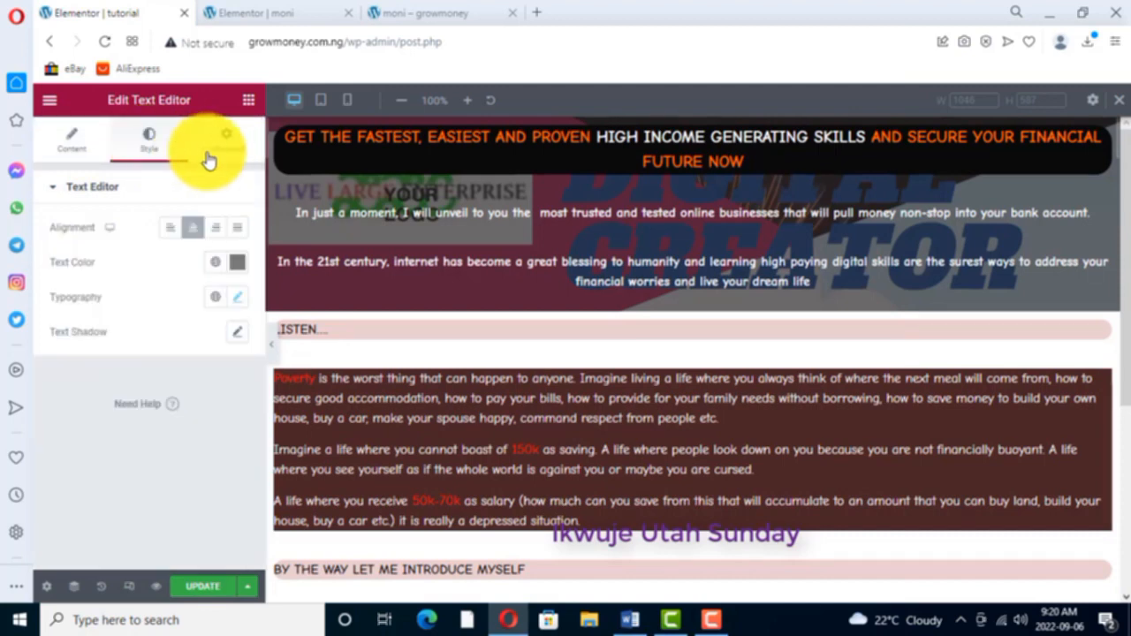
- Examine the text widget's advanced settings, including the Transform and Border options
left_click(235, 150)
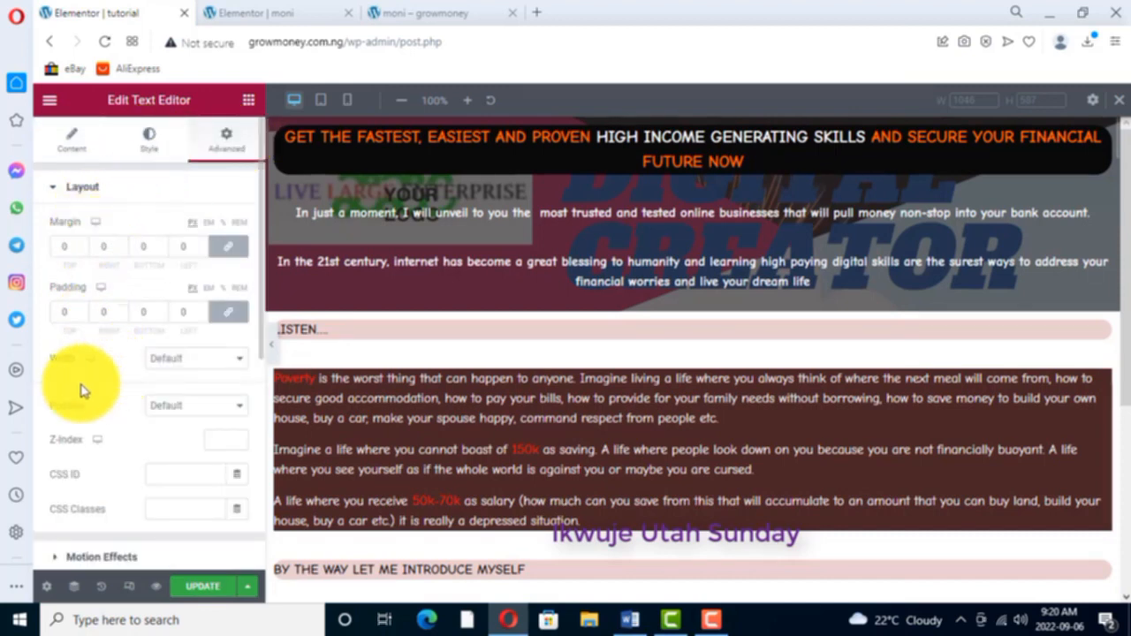
scroll(141, 414, "down", 1)
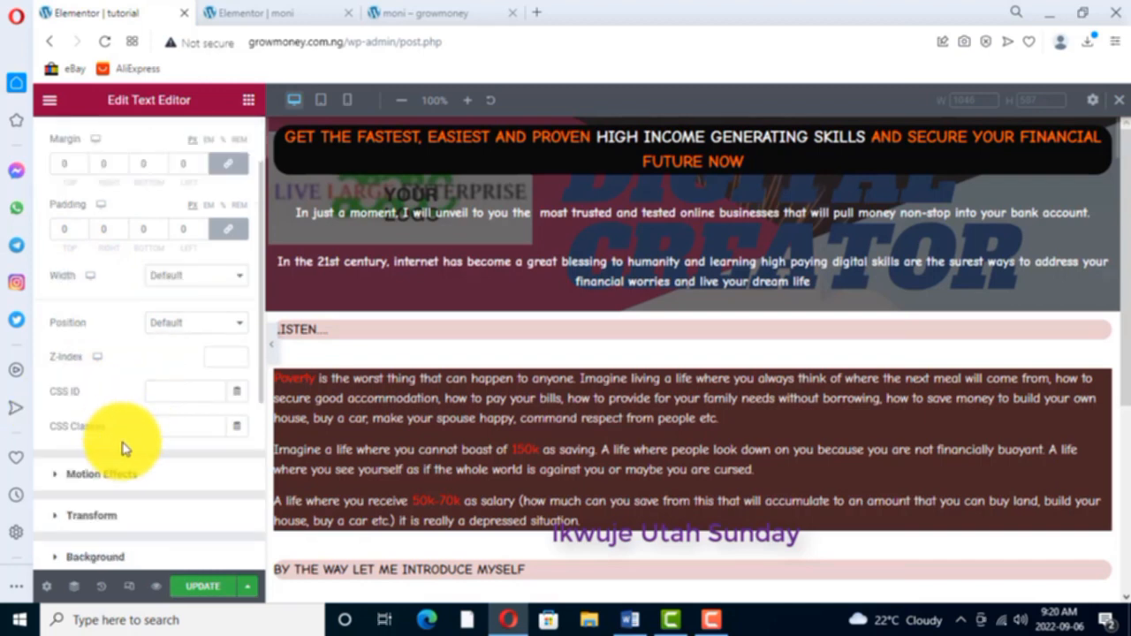
scroll(124, 449, "down", 1)
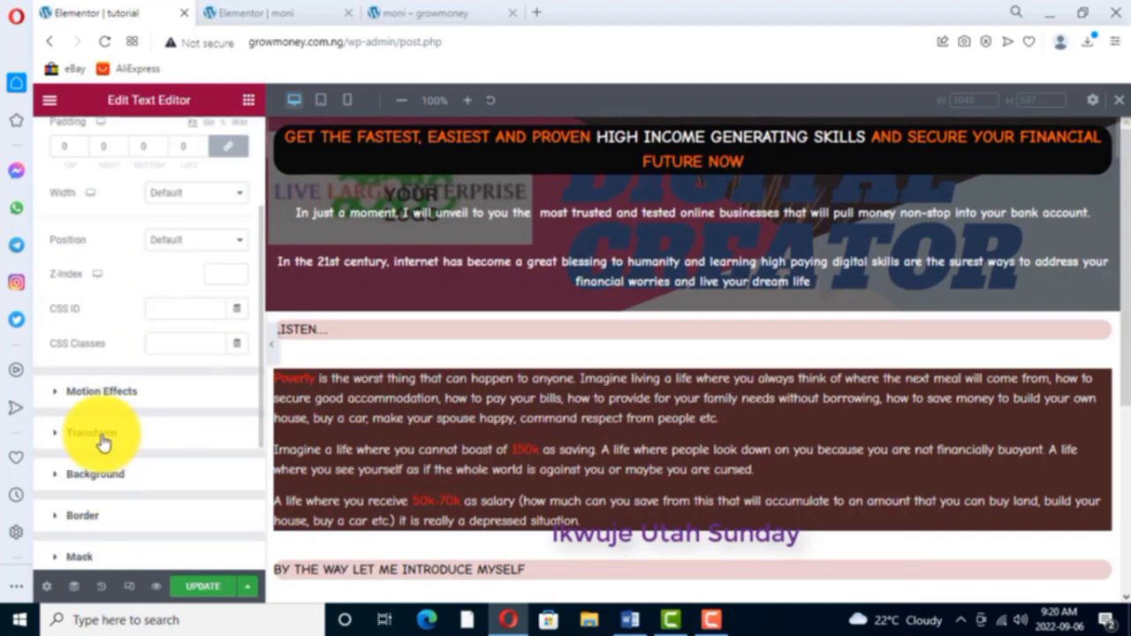
left_click(115, 434)
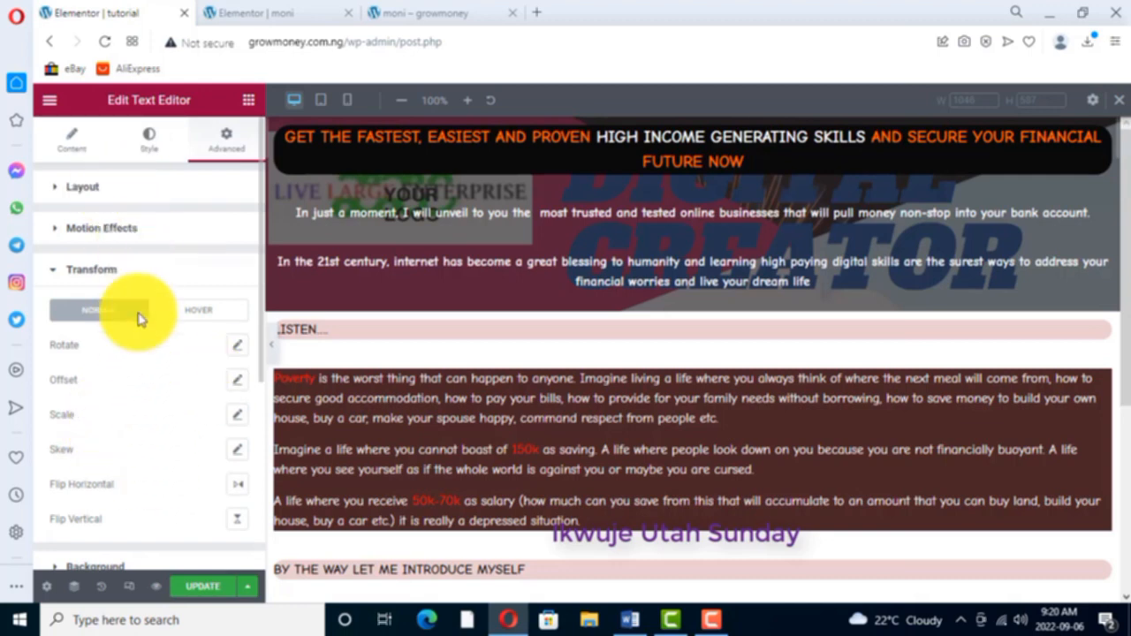
scroll(115, 468, "down", 2)
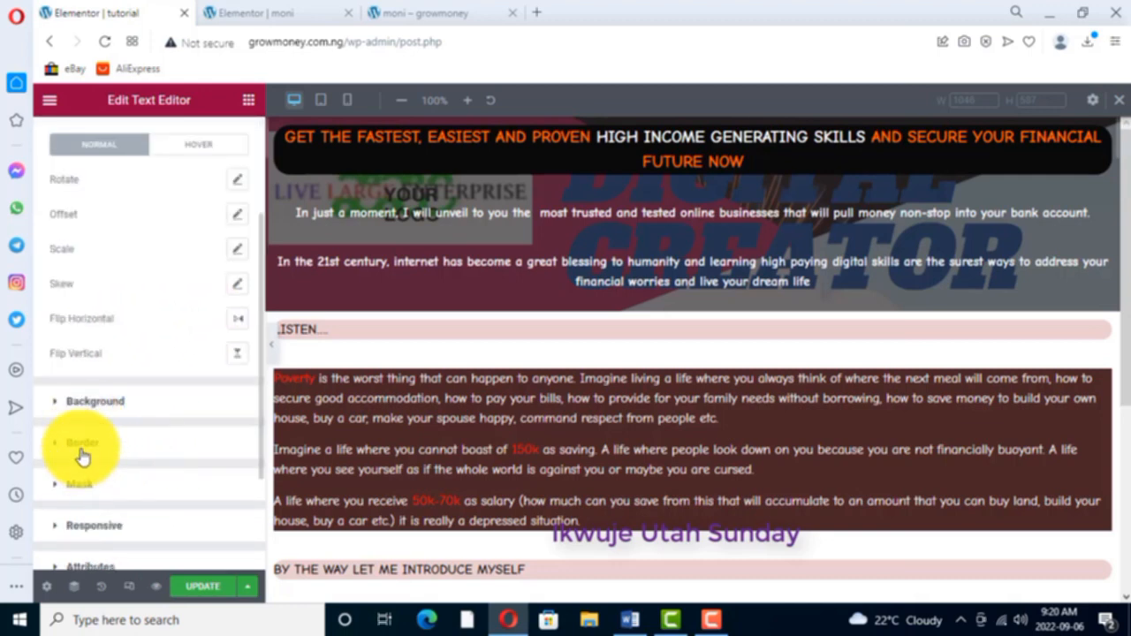
left_click(82, 446)
scroll(113, 468, "down", 3)
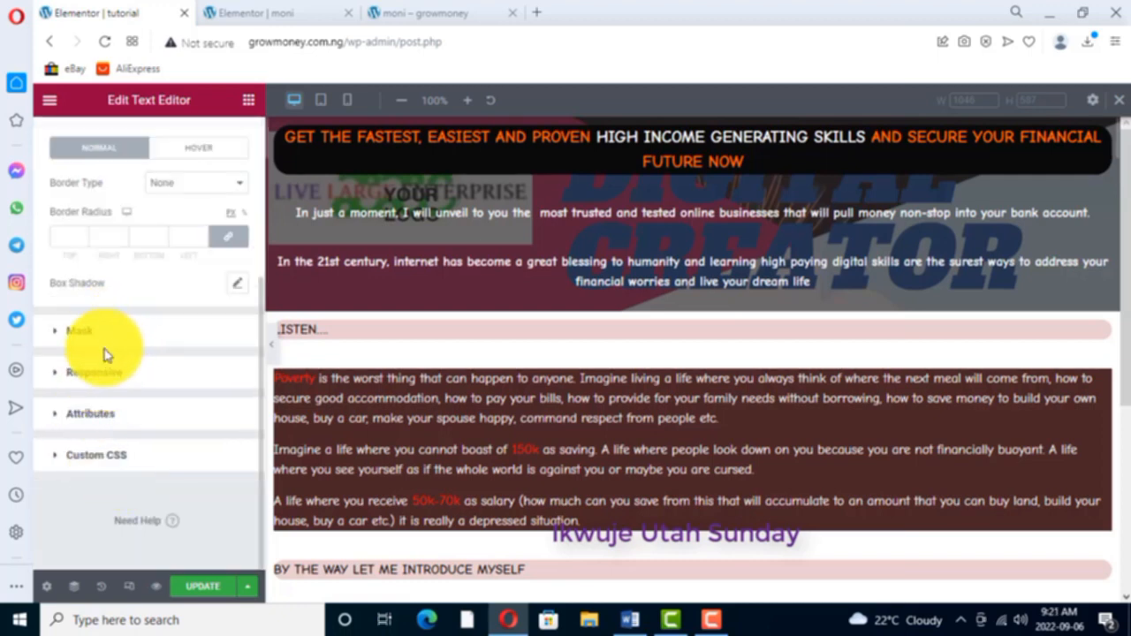
scroll(104, 354, "up", 2)
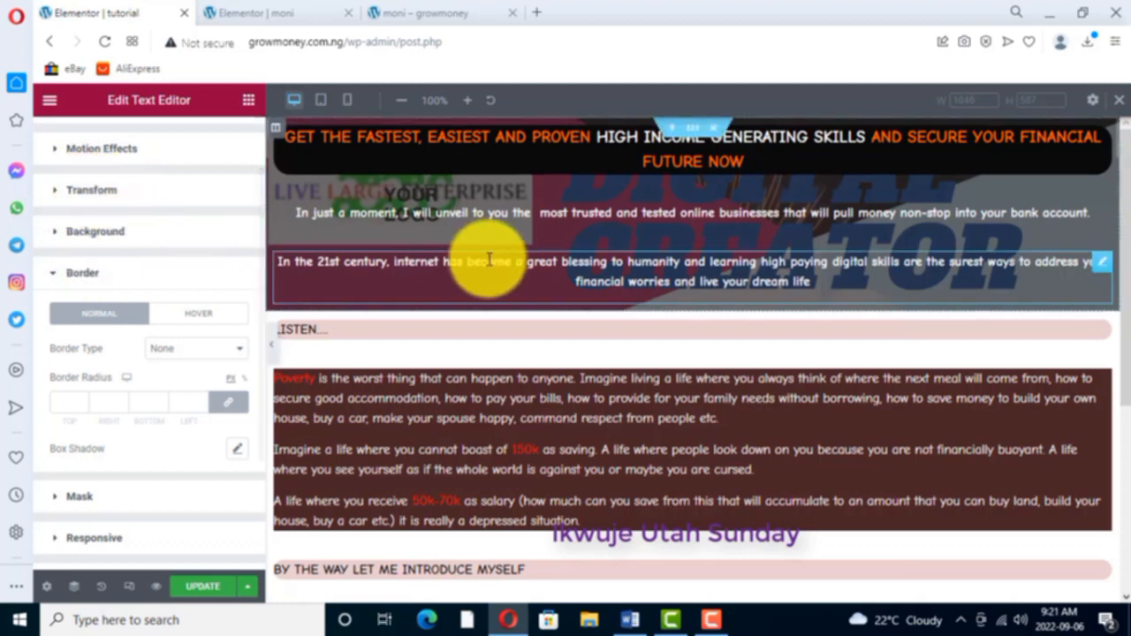
scroll(166, 204, "up", 1)
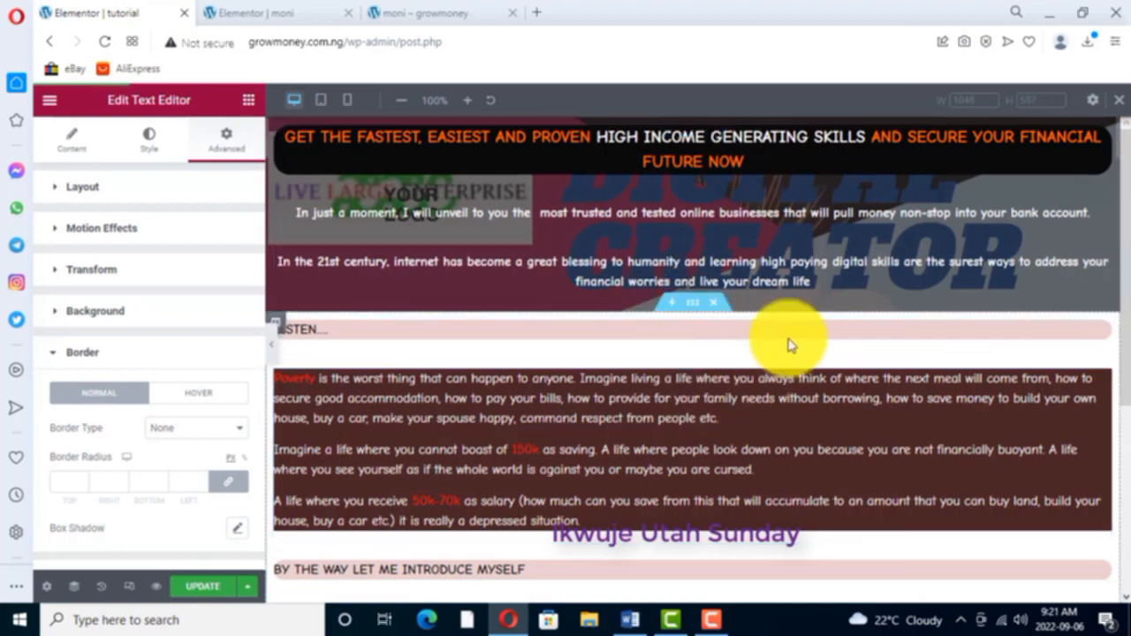
- Check the moni page for the element under "SEE BELOW THE BUSINESSES YOU WILL LEARN" and return to the tutorial page
left_click(286, 13)
scroll(543, 265, "down", 3)
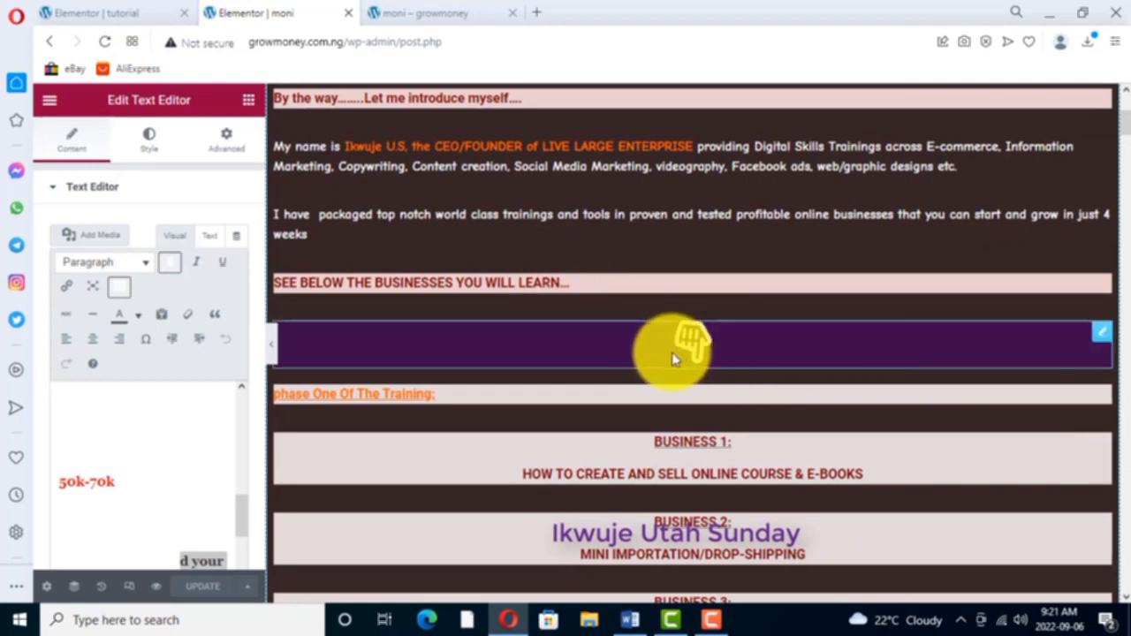
left_click(139, 13)
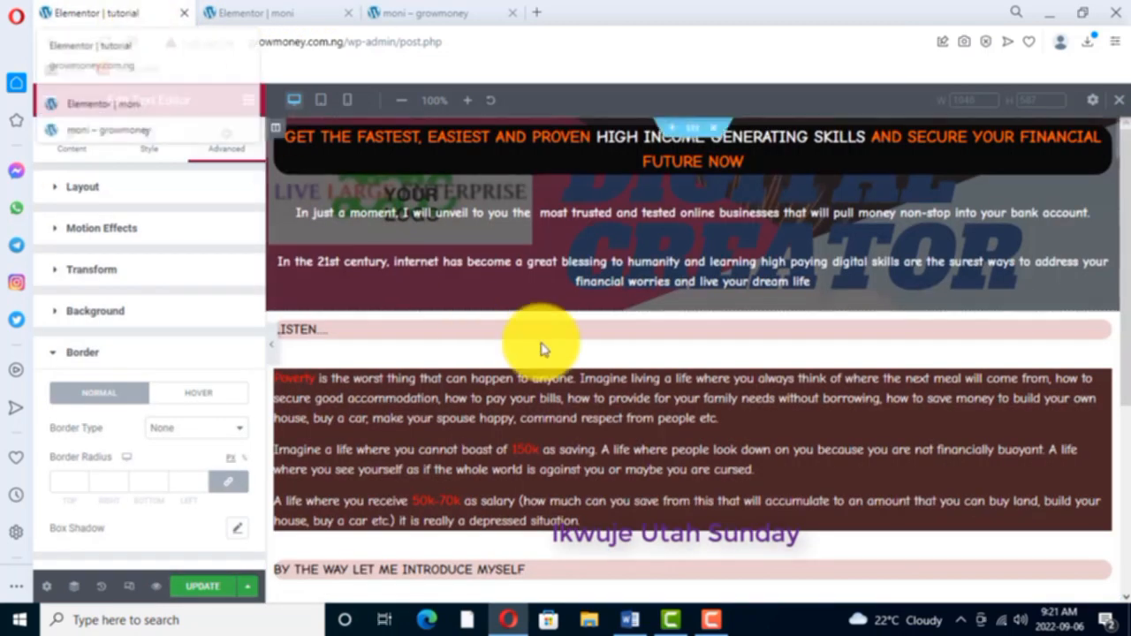
- Add an Icon widget directly below the Lorem ipsum text at the end of the tutorial page
scroll(644, 433, "down", 2)
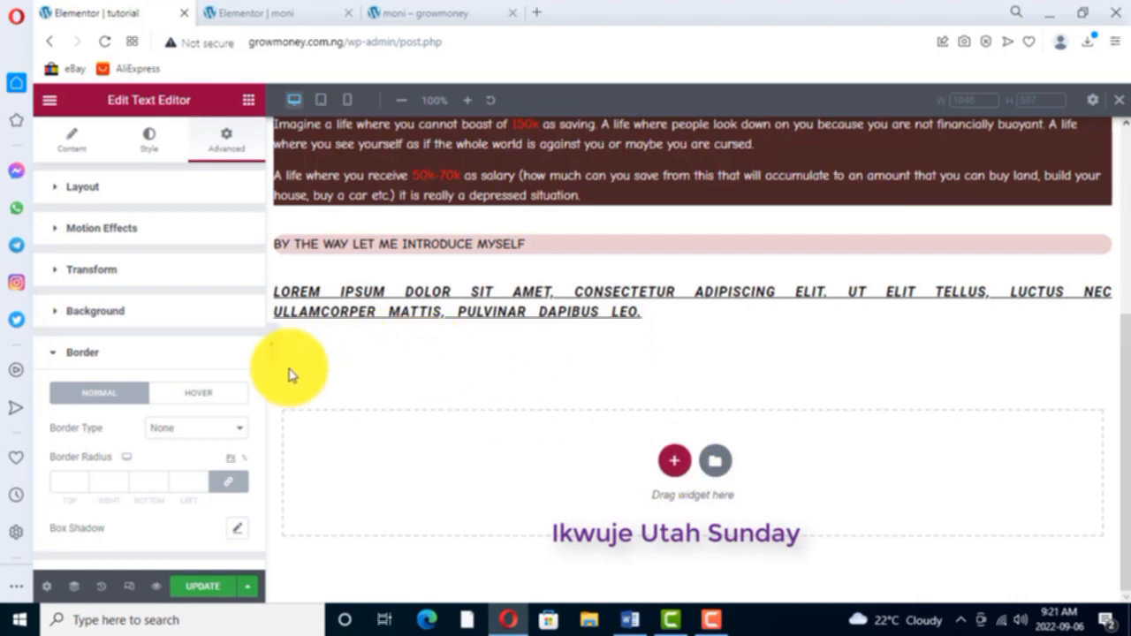
left_click(248, 102)
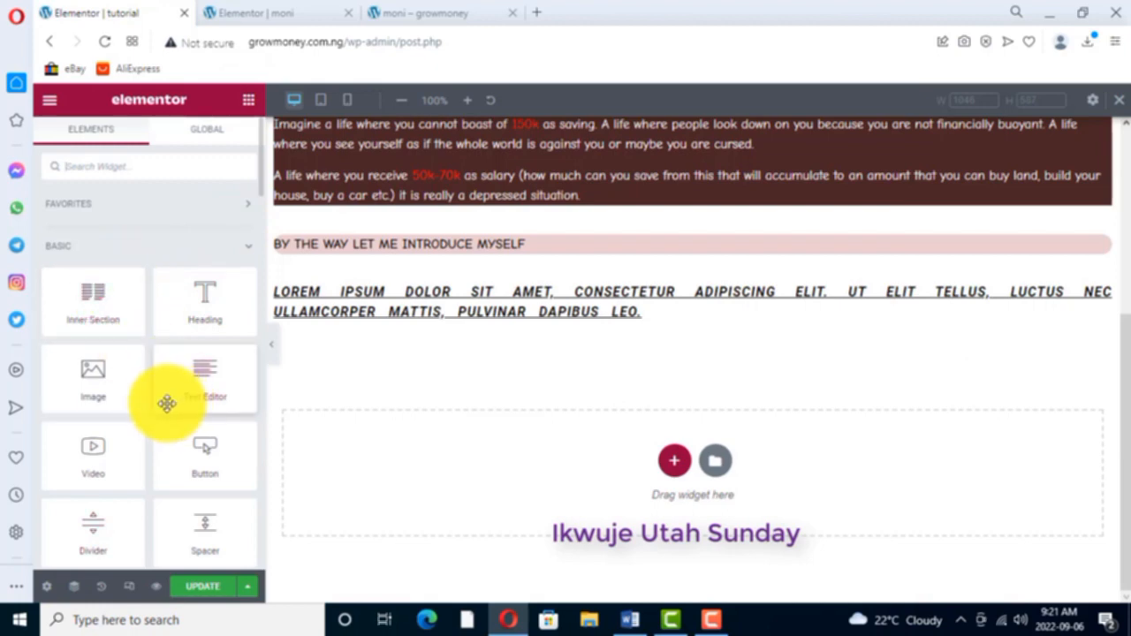
scroll(167, 403, "down", 2)
scroll(170, 420, "down", 2)
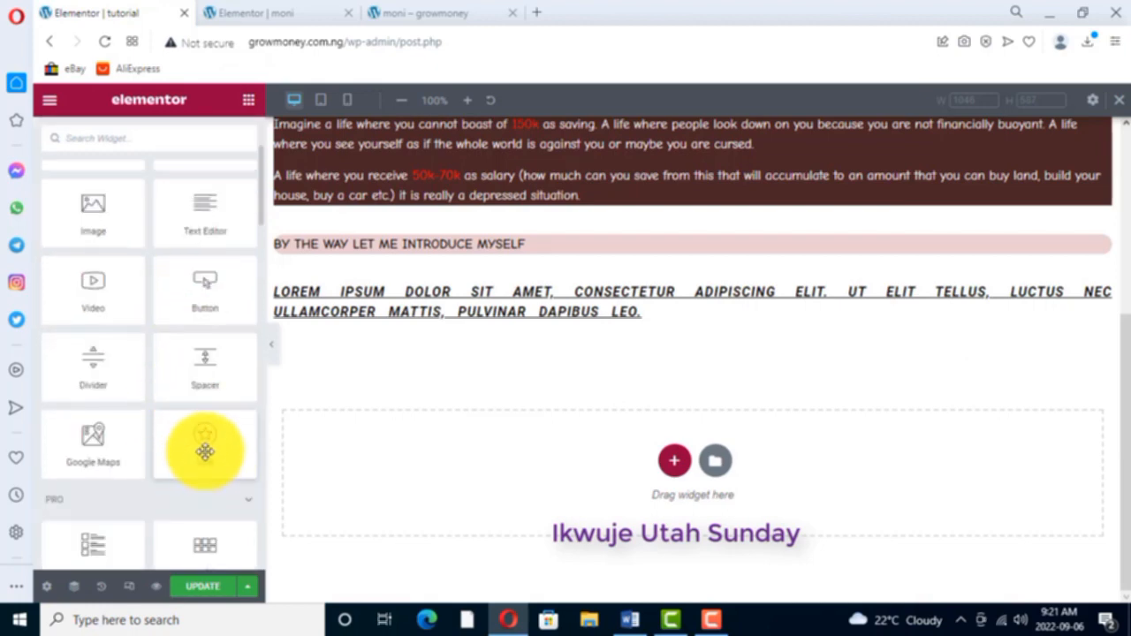
left_click_drag(203, 449, 434, 329)
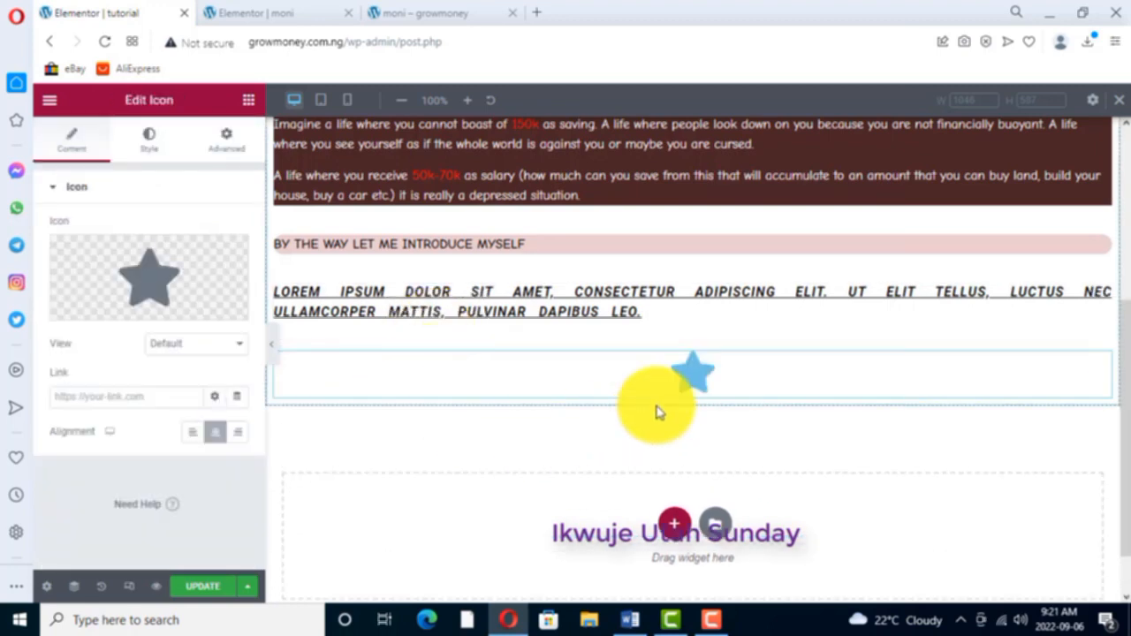
- Search the icon library for "hand", replace the star with the pointing-up hand icon, and check the icon's style settings
mouse_move(101, 285)
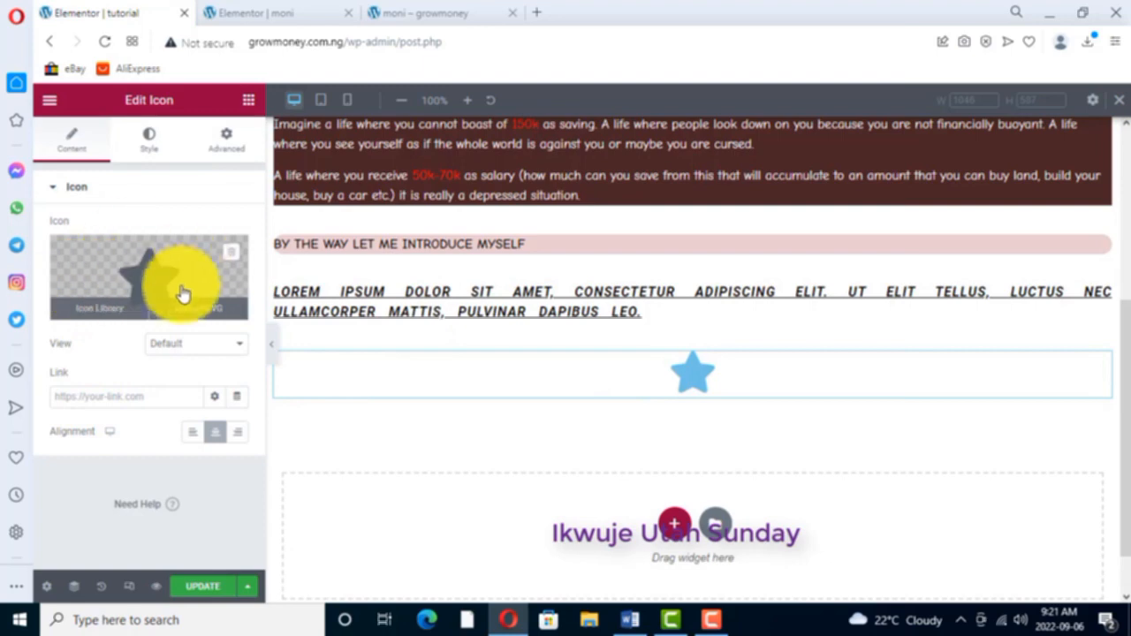
left_click(98, 308)
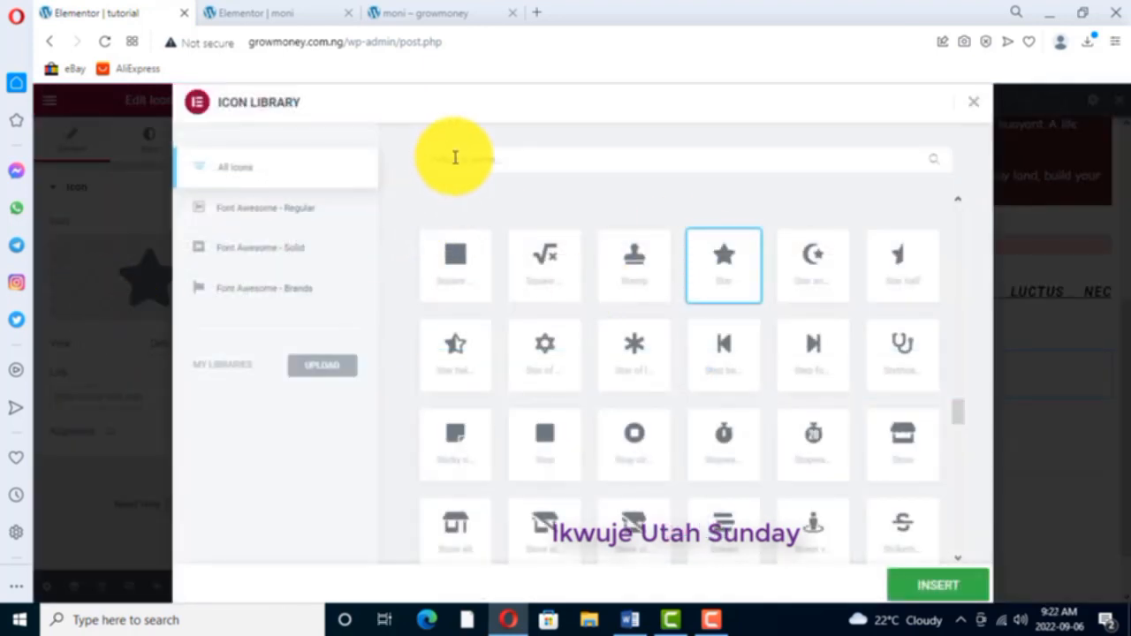
type("hand")
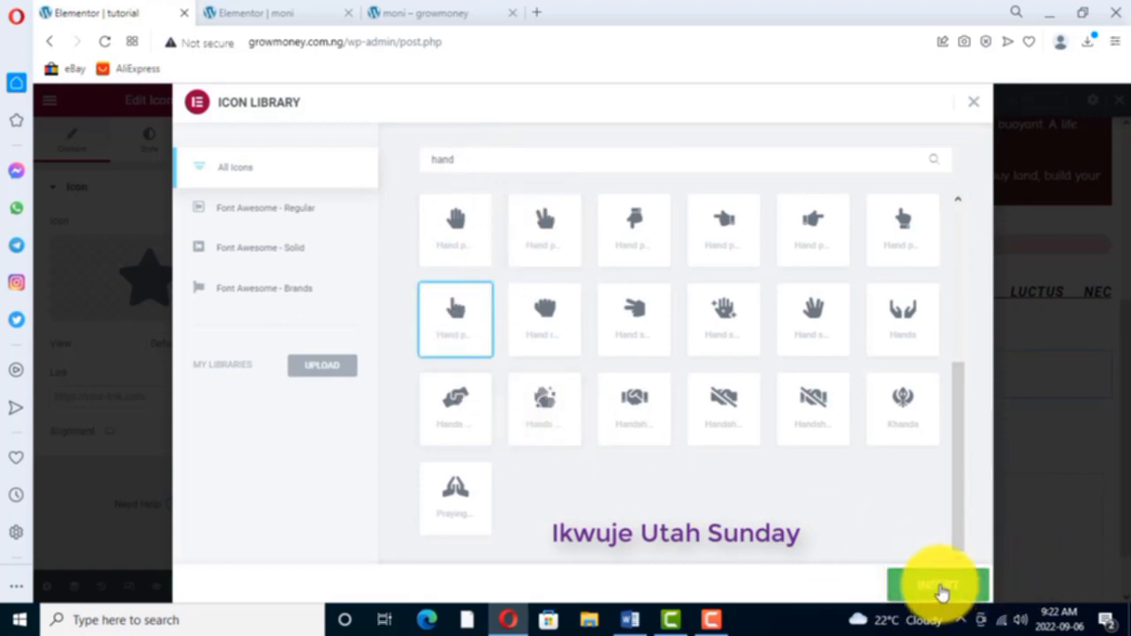
left_click(942, 593)
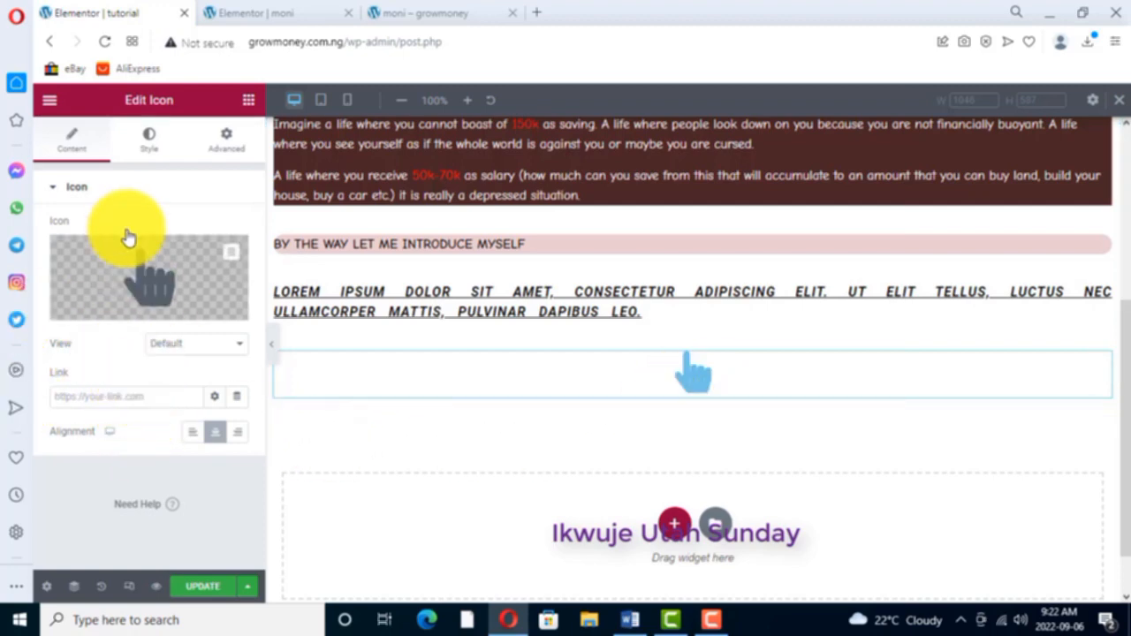
left_click(152, 140)
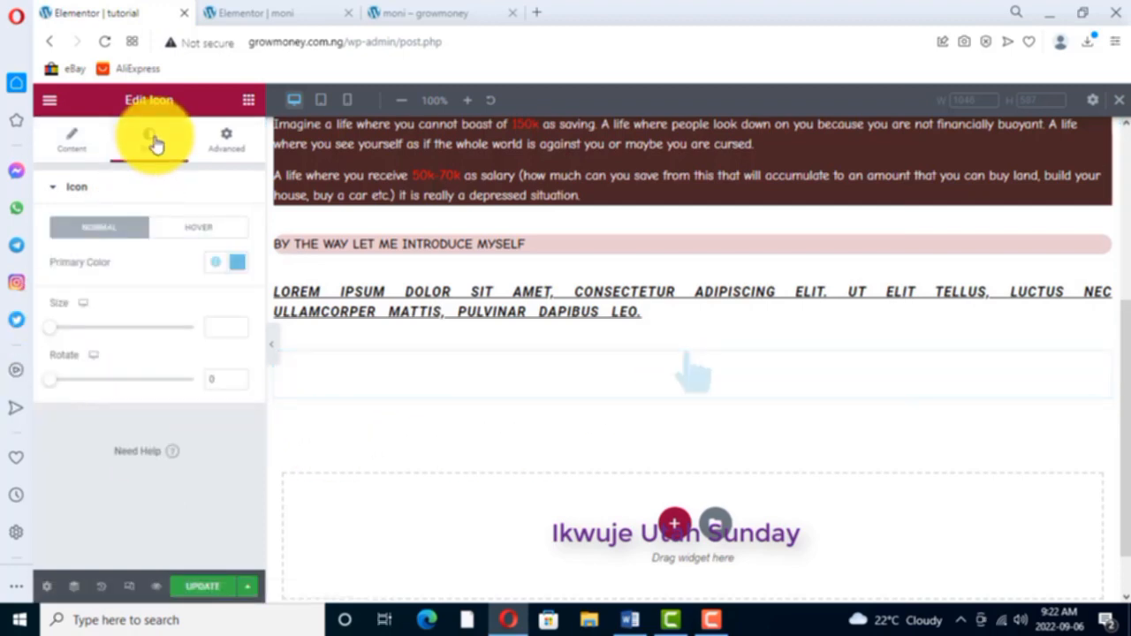
left_click(75, 143)
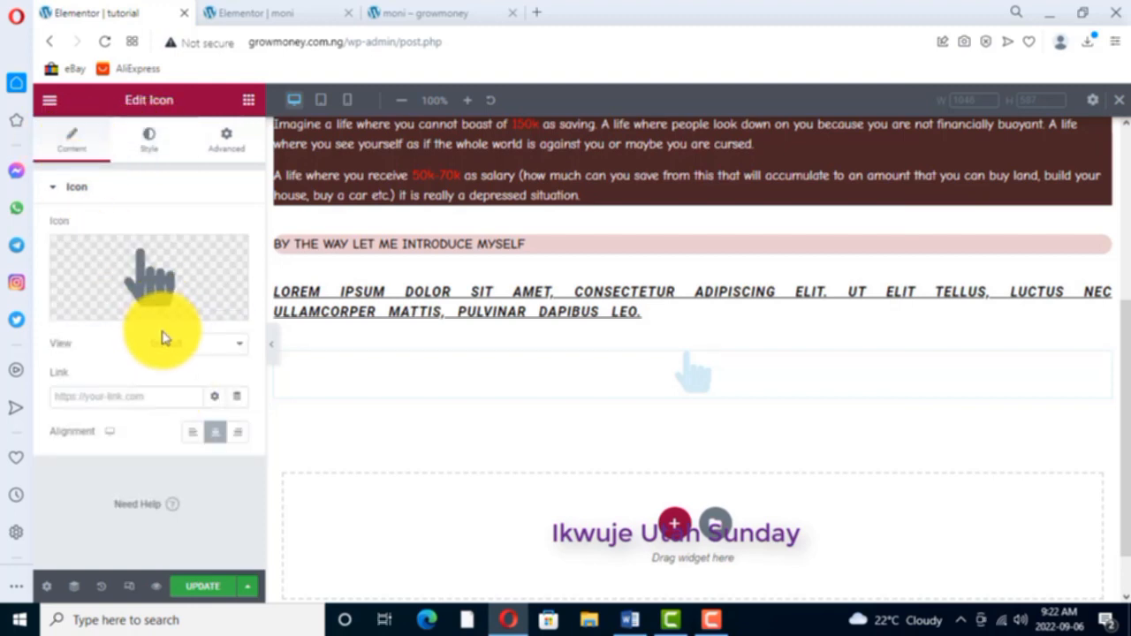
- Set the hand icon's size to about 47 and rotate it to 186 degrees so that it points down
mouse_move(168, 317)
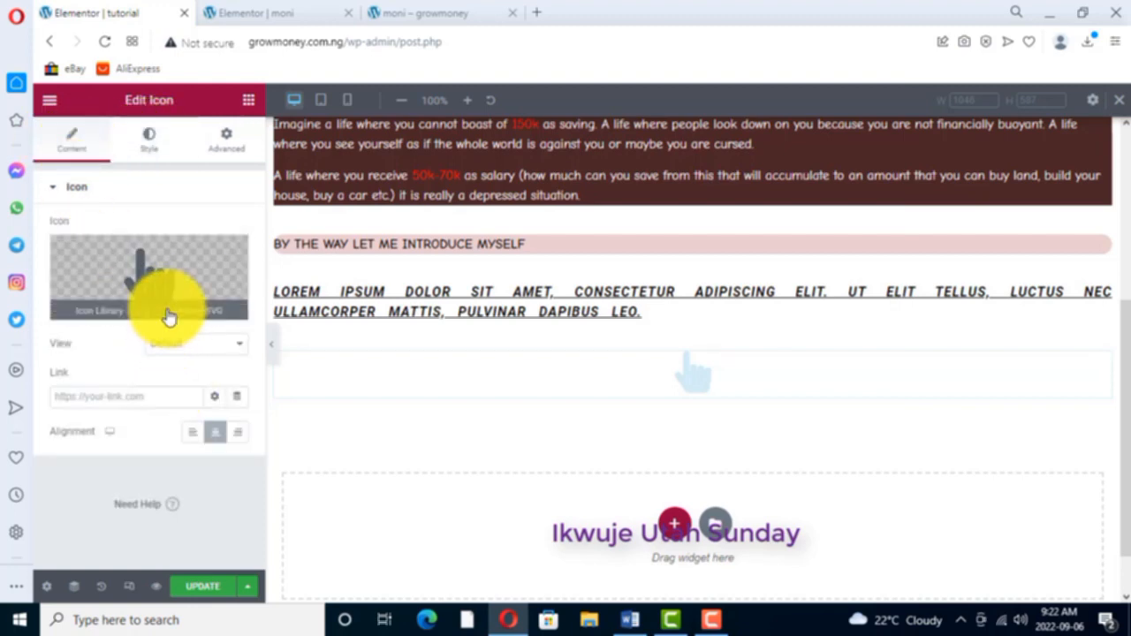
left_click(151, 144)
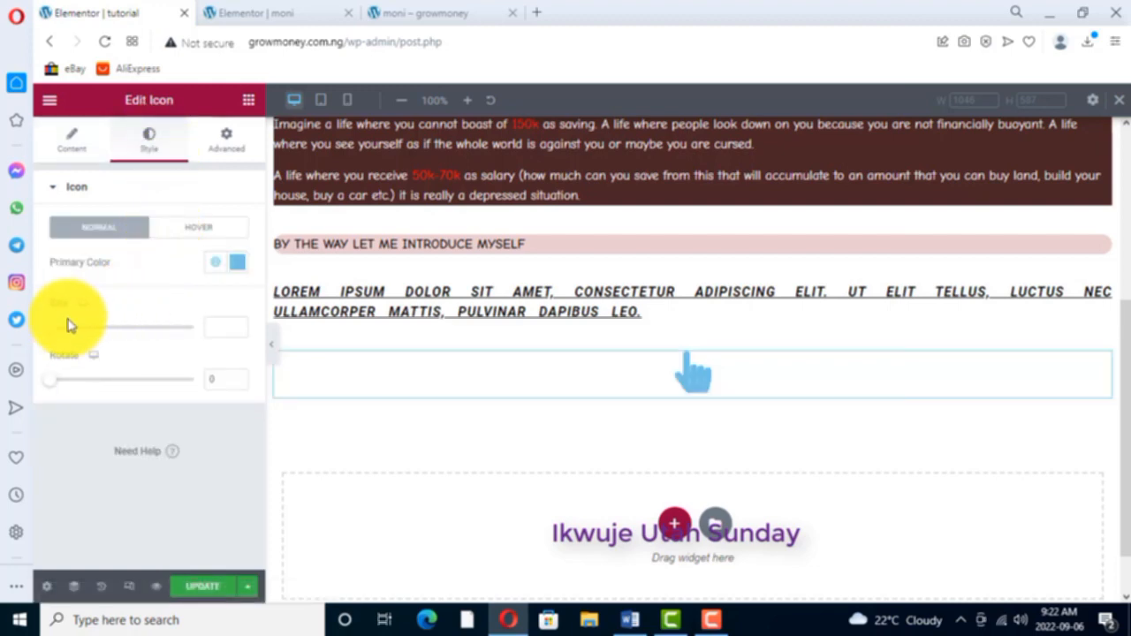
left_click_drag(53, 332, 70, 316)
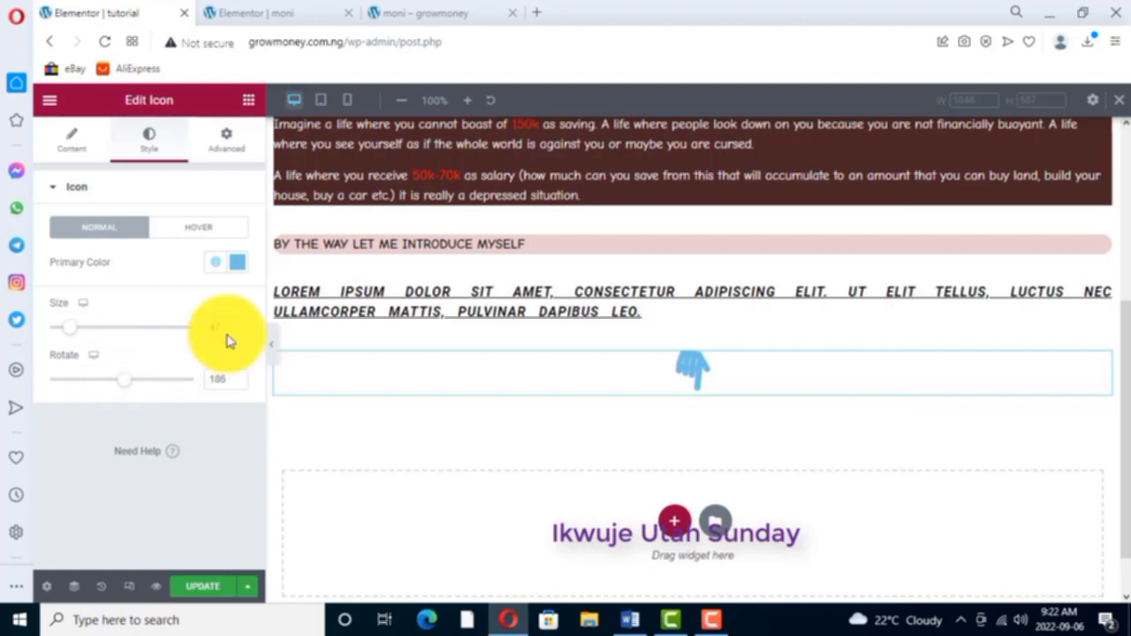
- Set the hand icon's linked margins to 0 px on all four sides
left_click(230, 141)
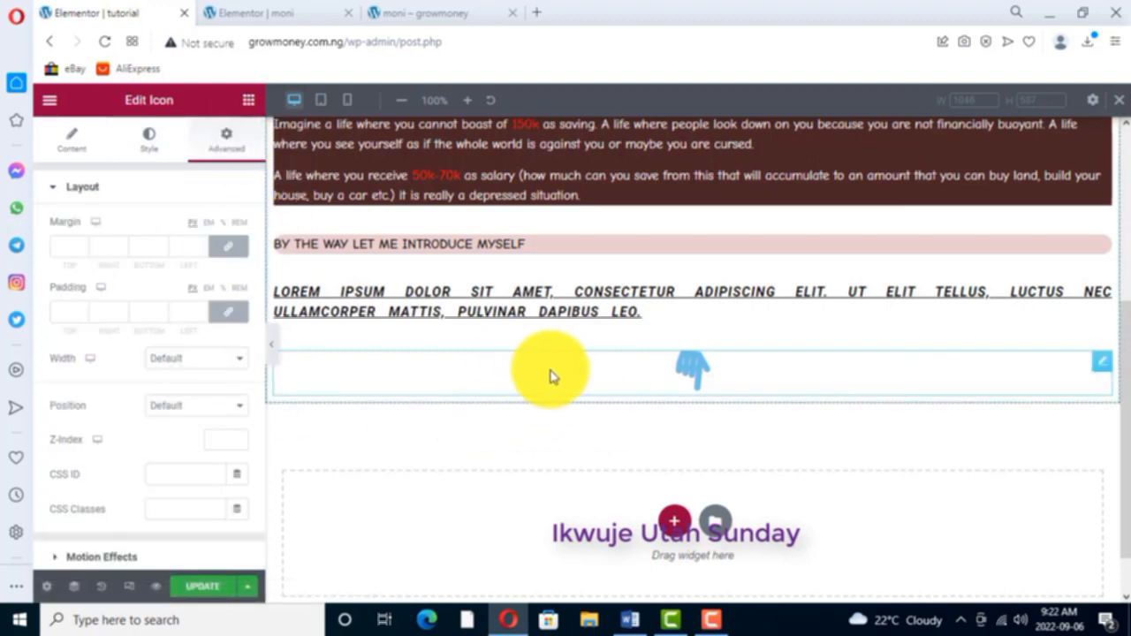
left_click(78, 249)
type("1")
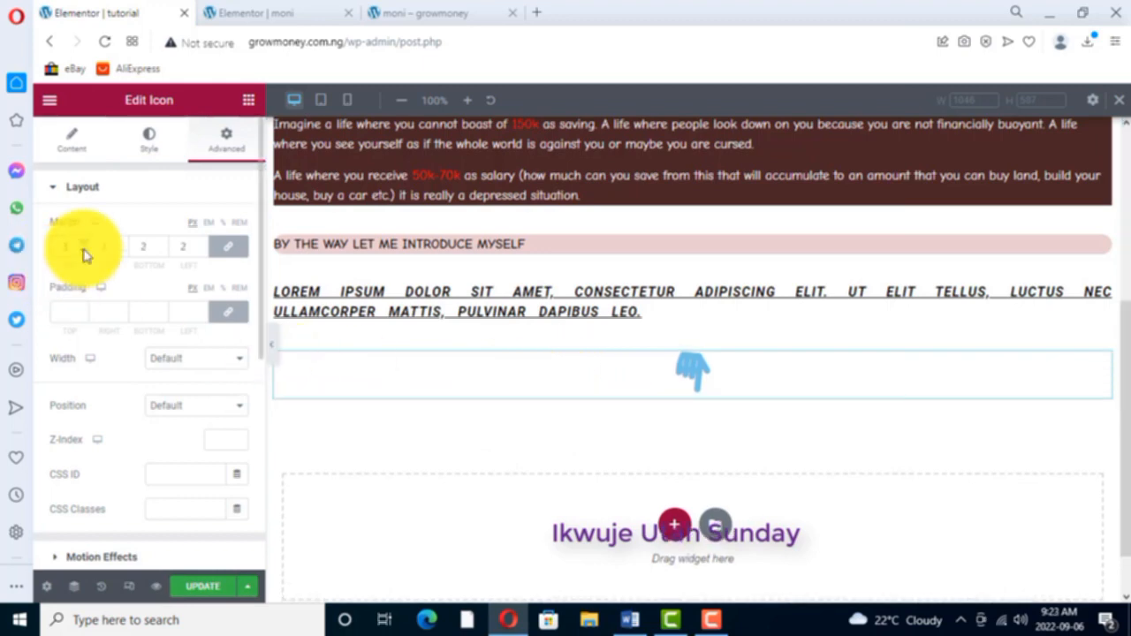
left_click(84, 253)
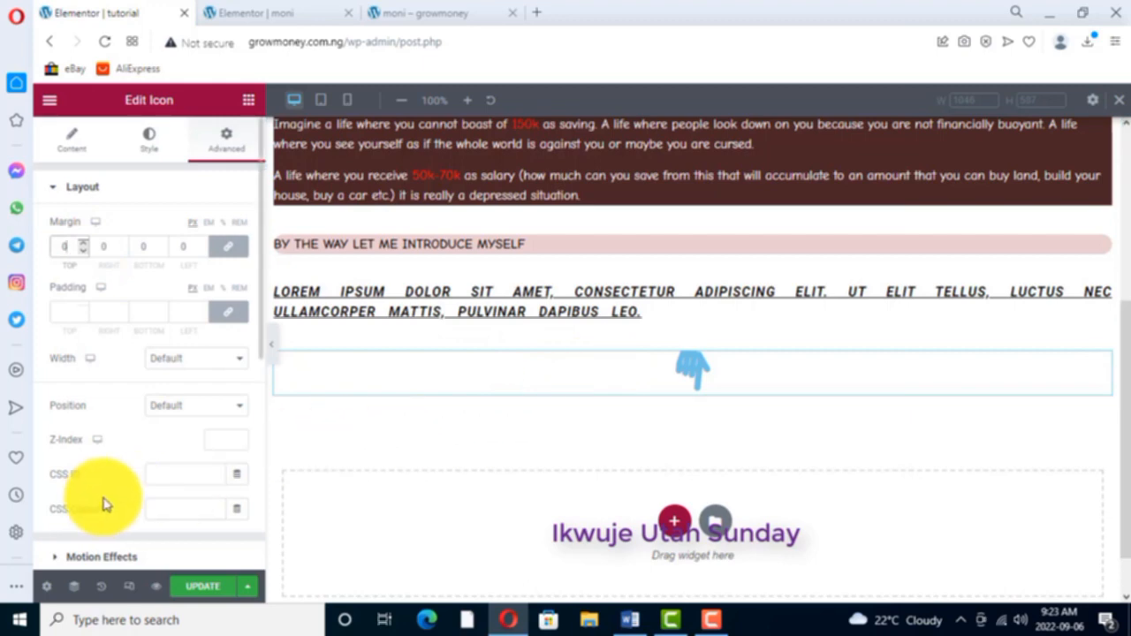
- Give the hand icon widget a classic background in dark grey, #2C2D32
scroll(121, 469, "down", 3)
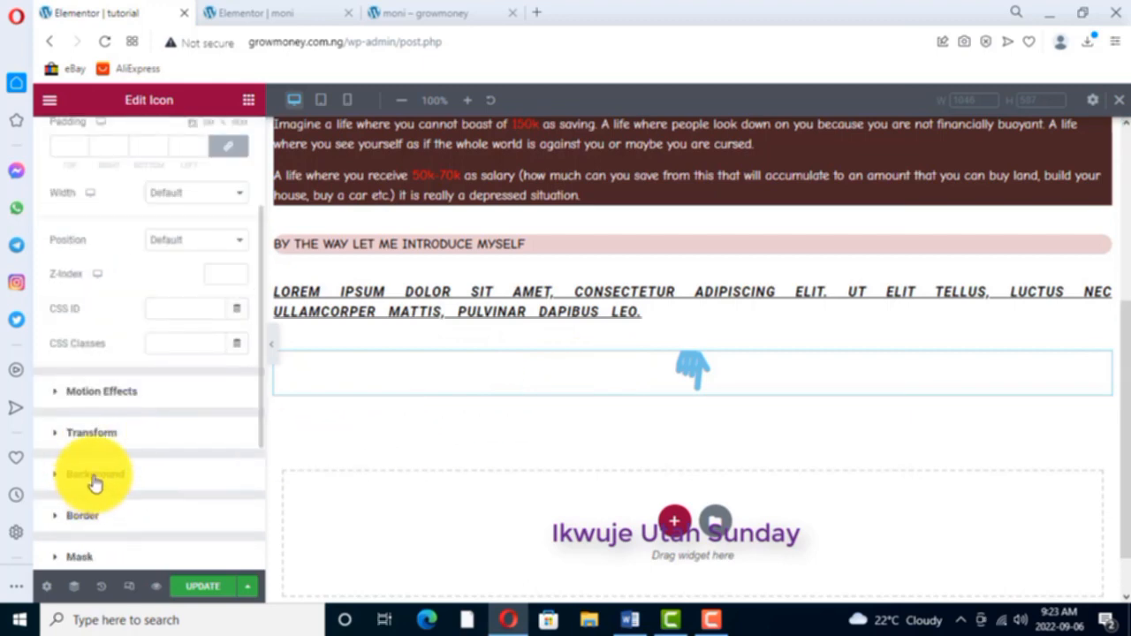
left_click(97, 475)
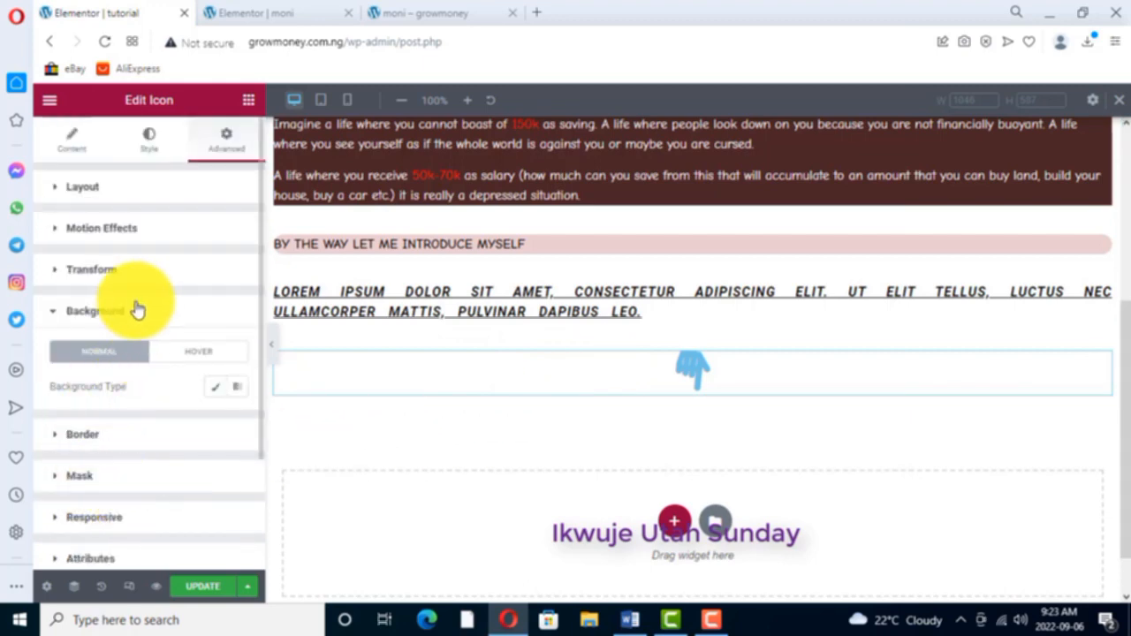
left_click(218, 389)
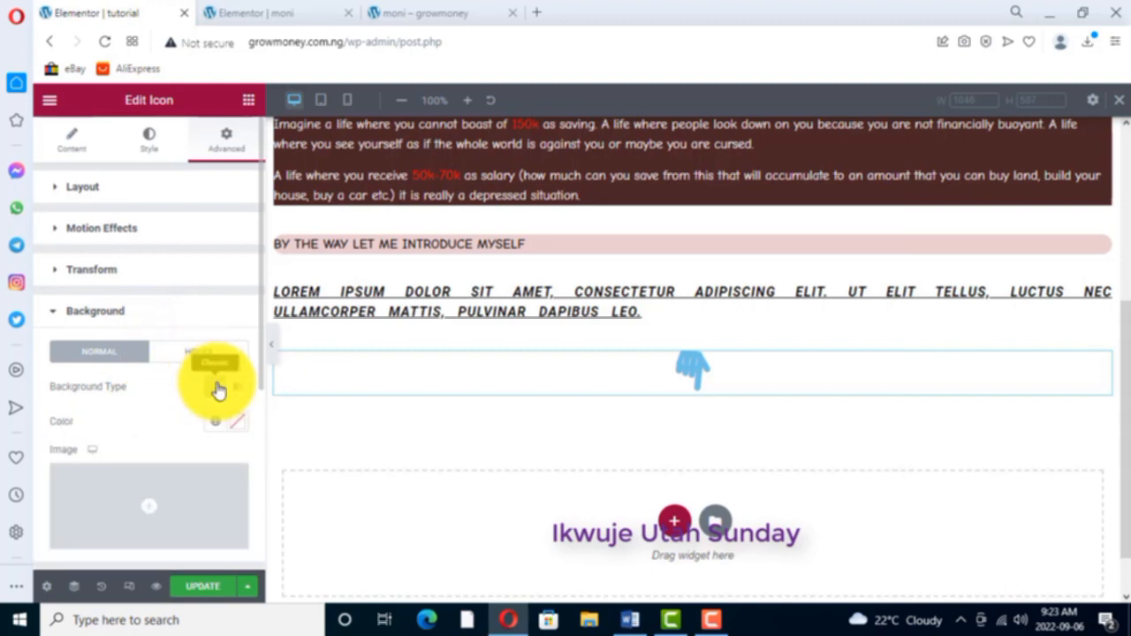
left_click(240, 424)
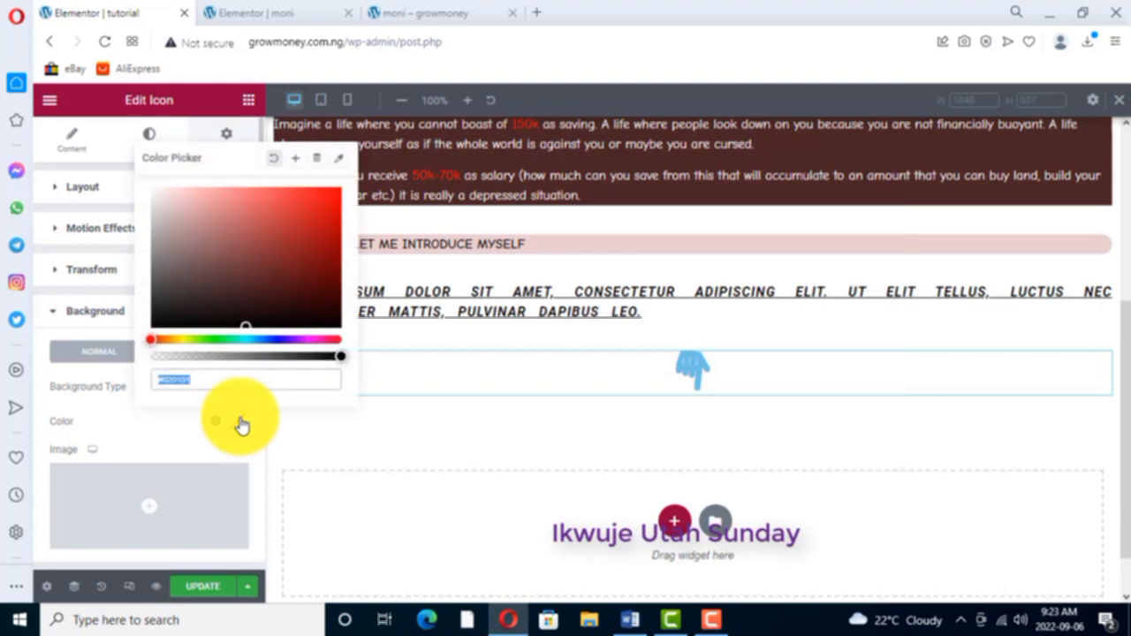
left_click(214, 243)
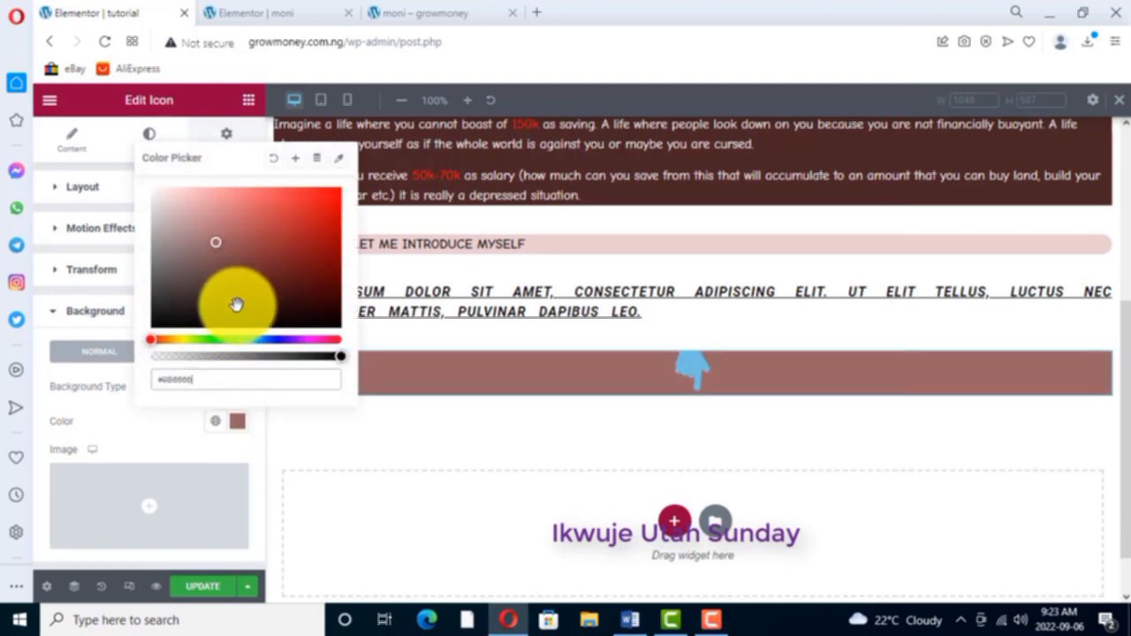
left_click(276, 339)
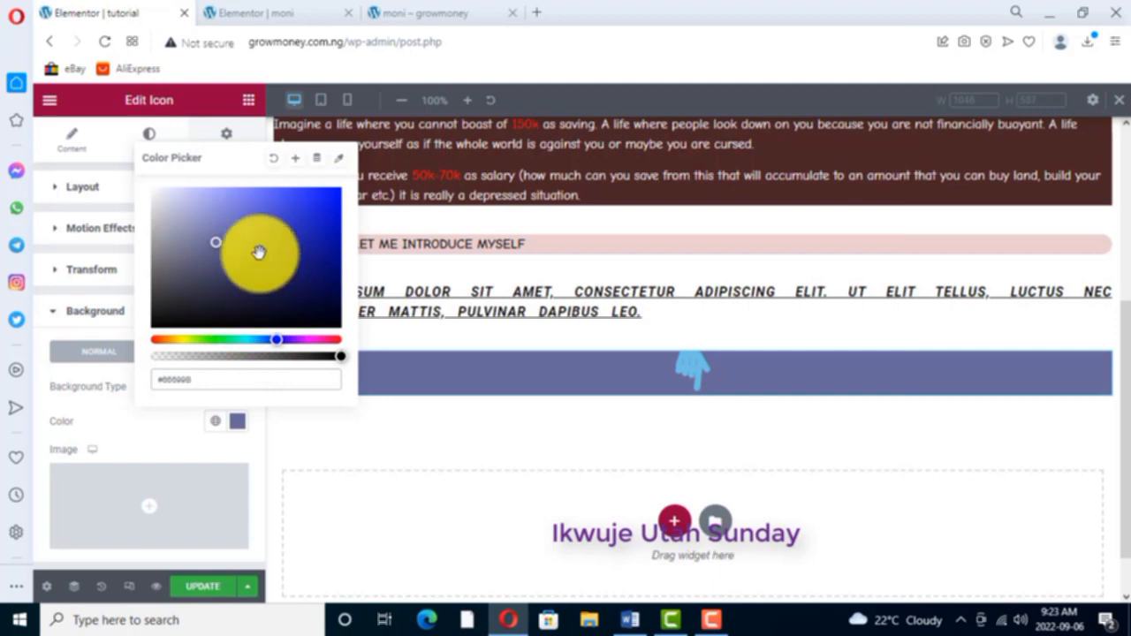
left_click(333, 203)
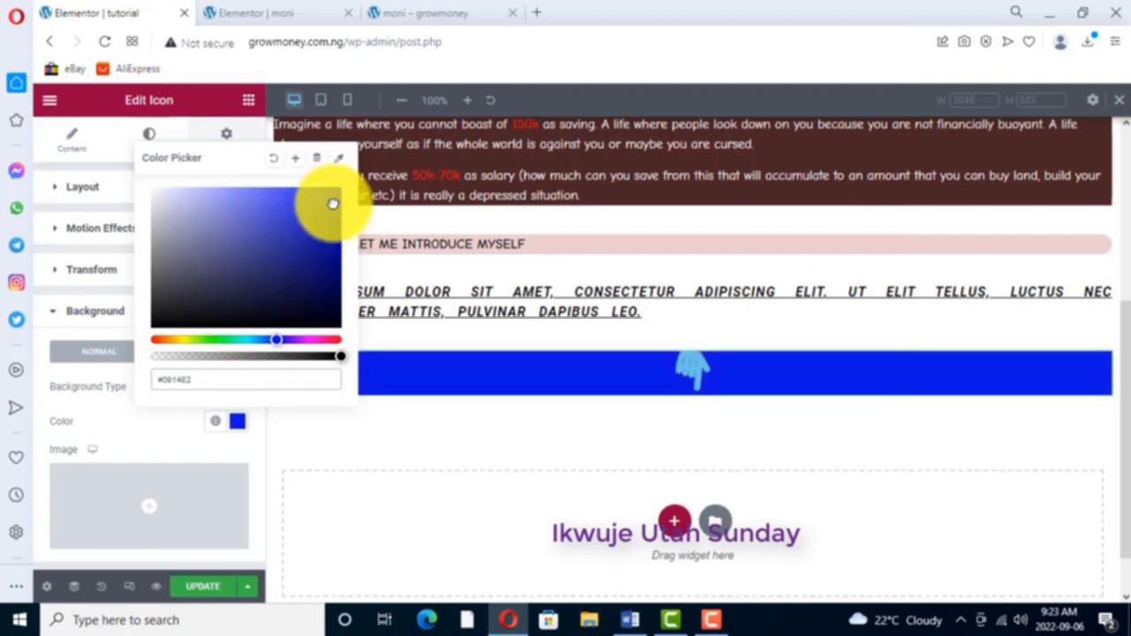
left_click_drag(283, 257, 211, 256)
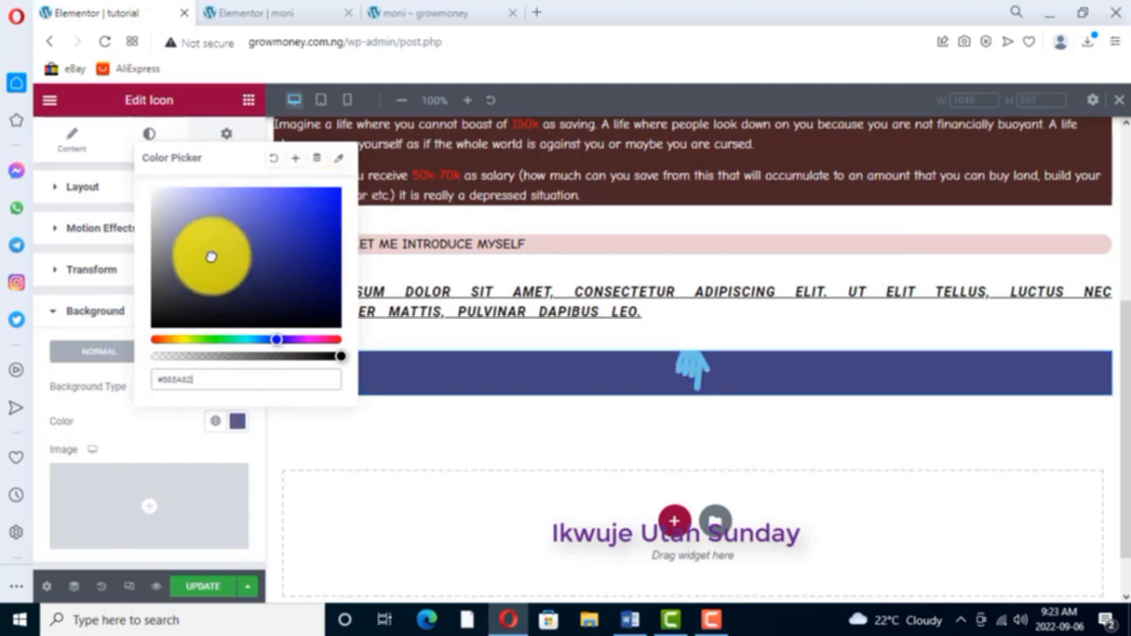
left_click(172, 301)
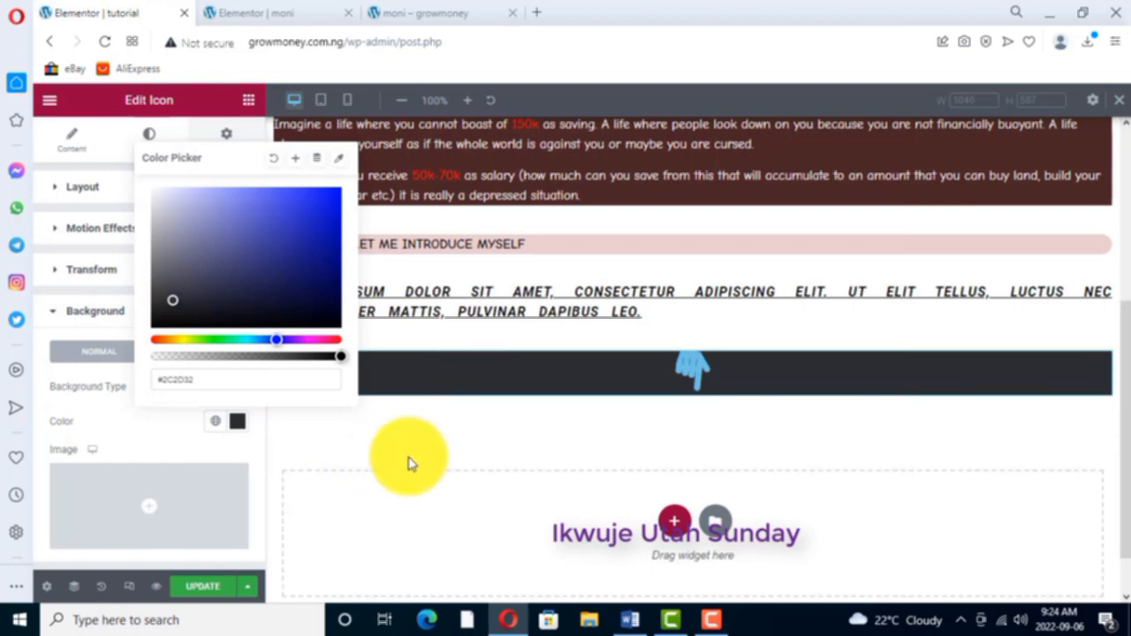
left_click(397, 222)
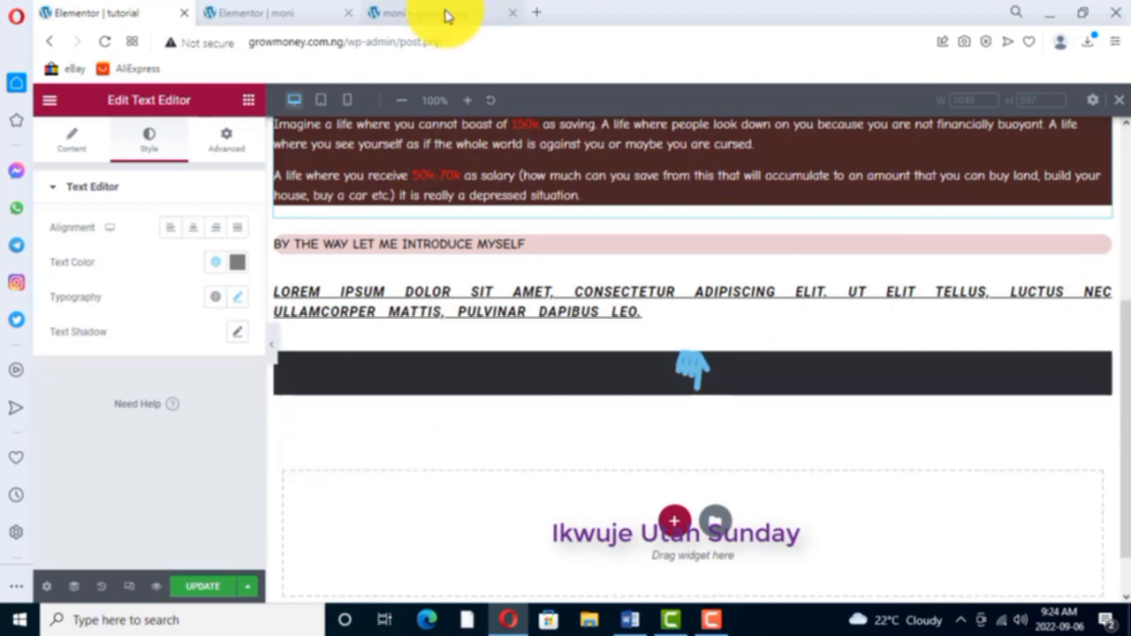
- Check the business list on the moni page and add a Text Editor widget directly below the hand icon on the tutorial page
left_click(291, 15)
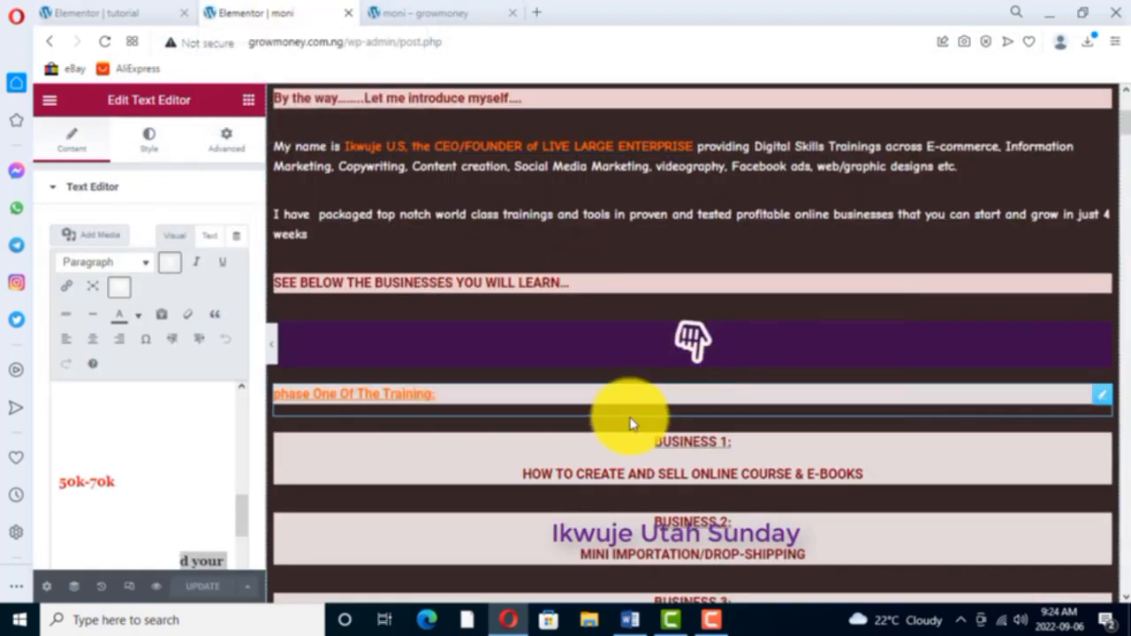
scroll(566, 438, "down", 1)
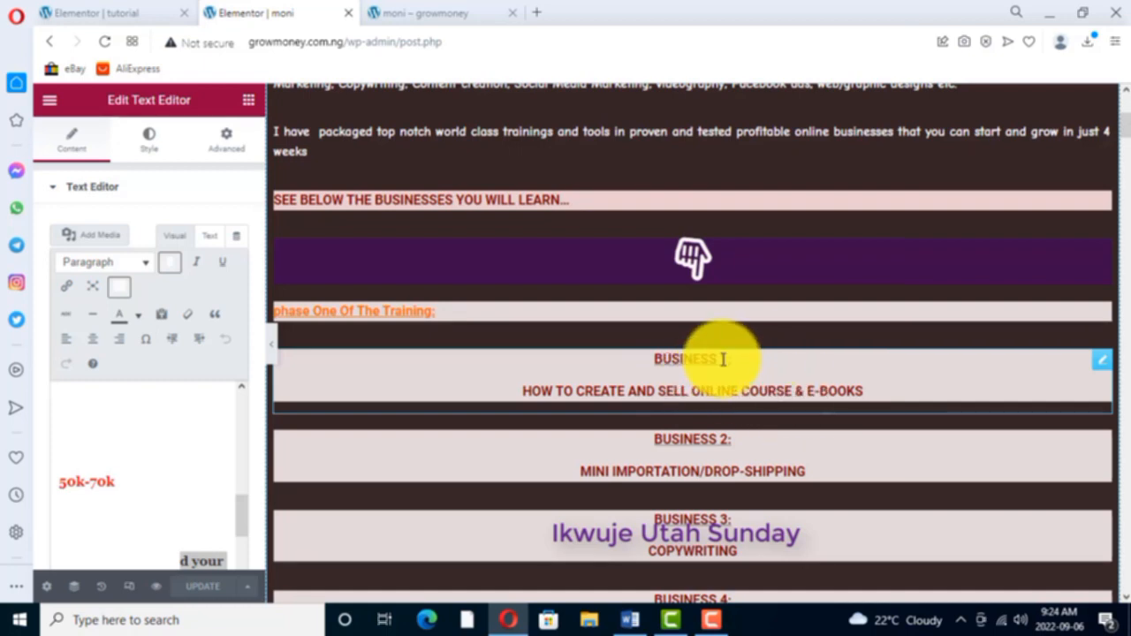
scroll(618, 380, "down", 3)
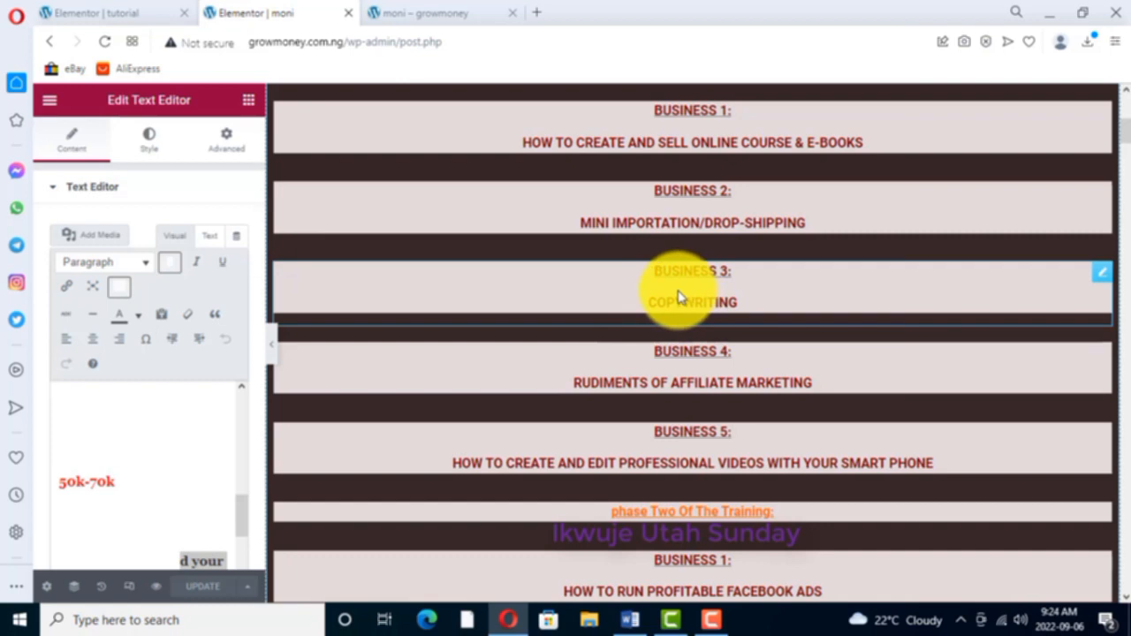
scroll(751, 207, "up", 2)
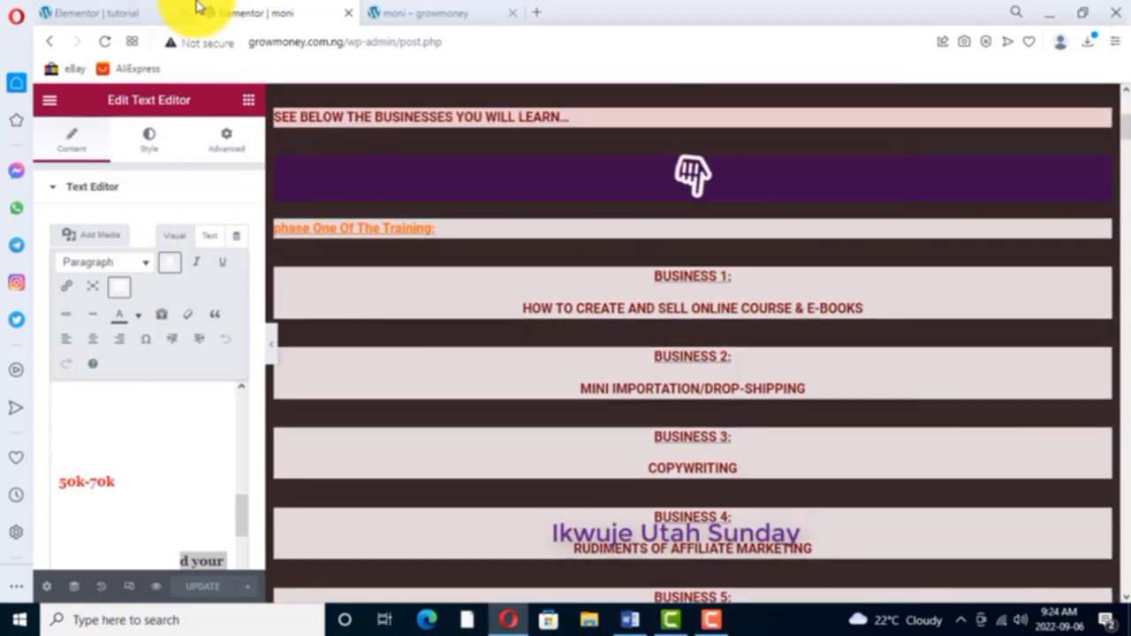
left_click(114, 12)
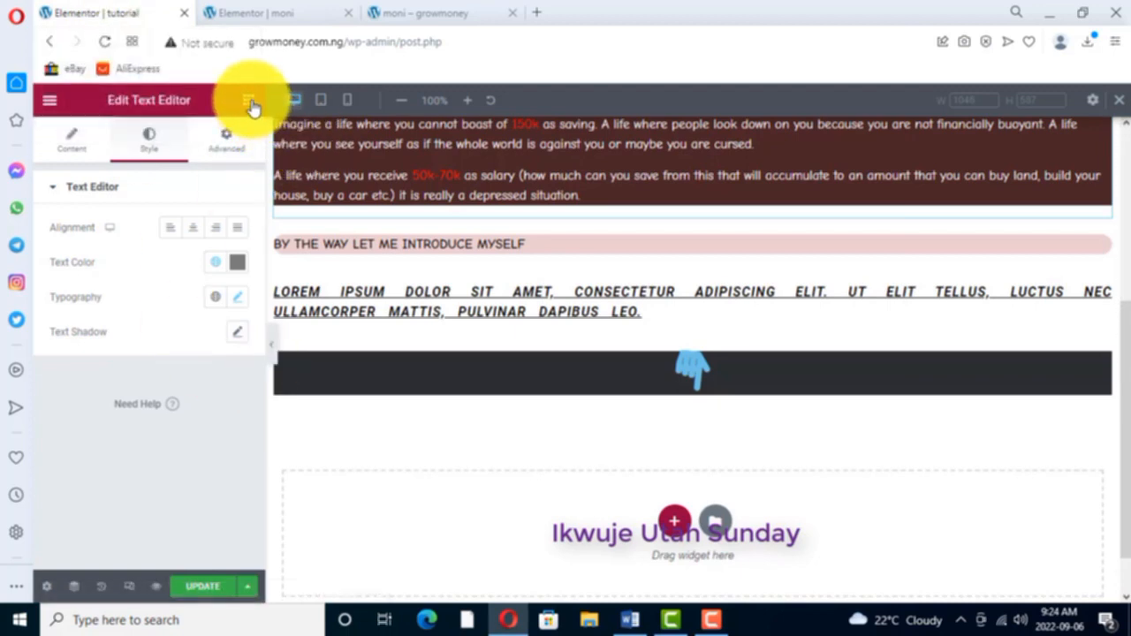
left_click(249, 101)
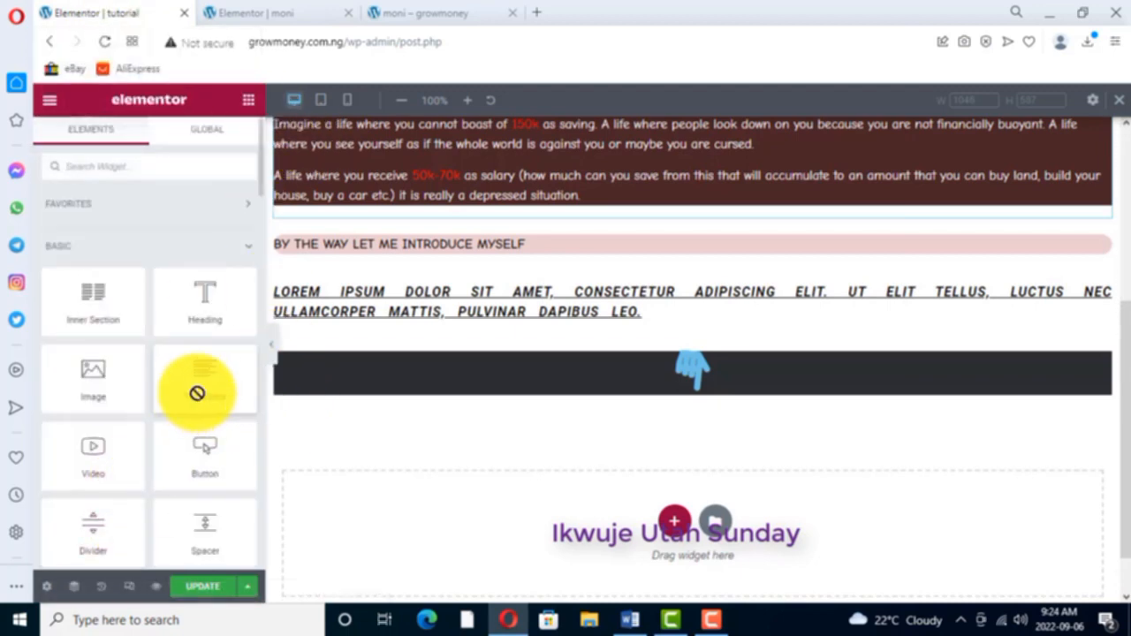
left_click_drag(197, 393, 486, 402)
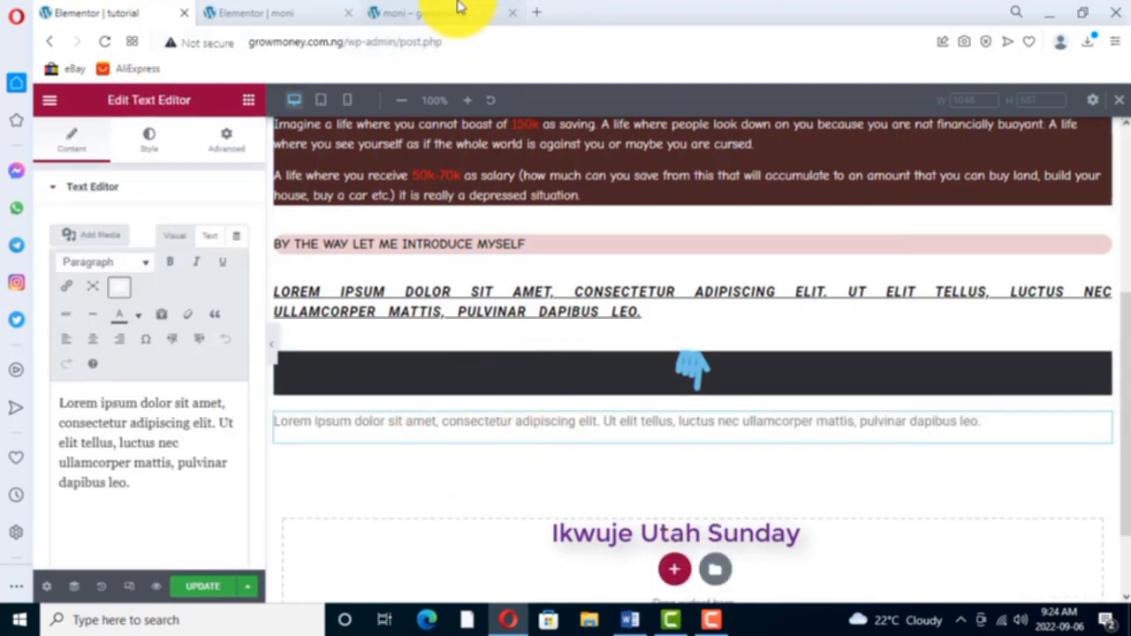
left_click(286, 18)
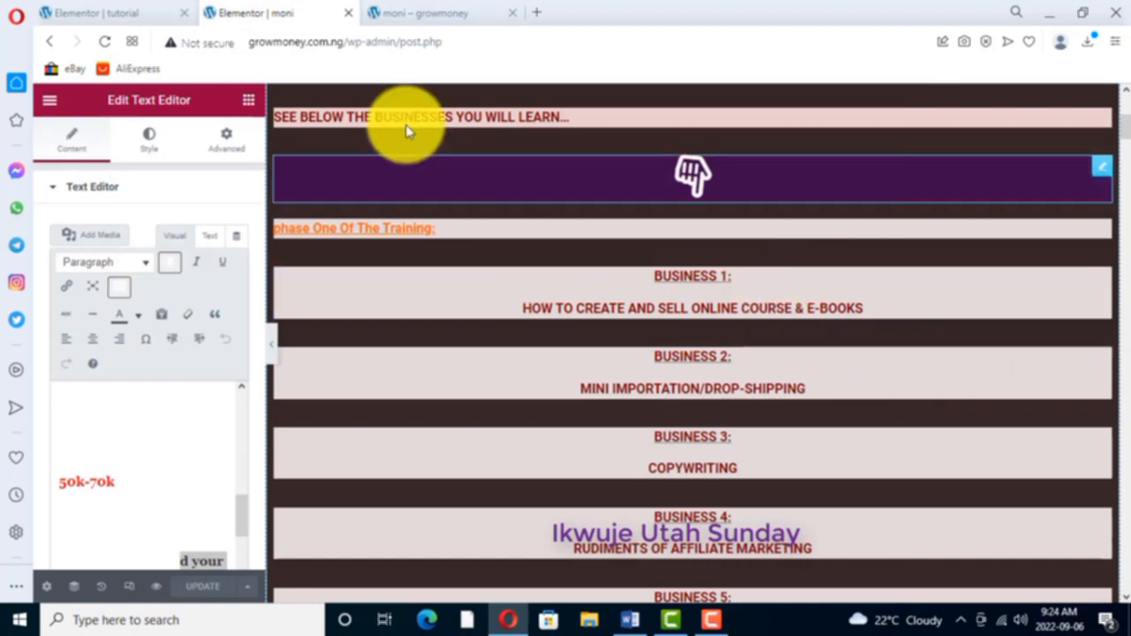
left_click(132, 10)
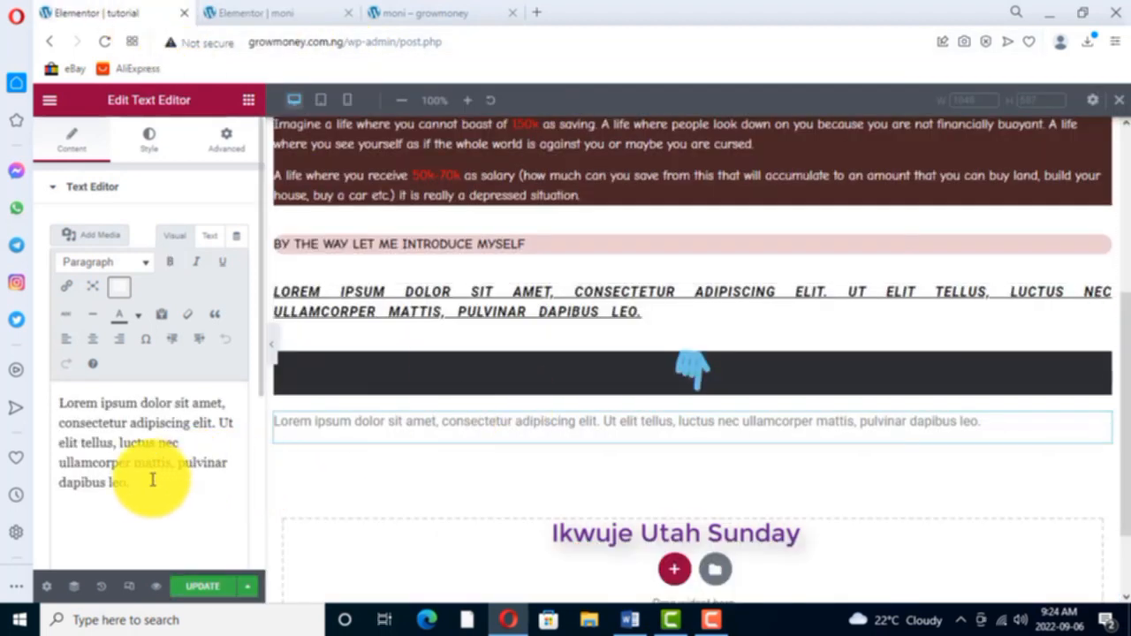
- Replace the new text widget's Lorem ipsum placeholder with "business 1:"
left_click_drag(119, 484, 60, 406)
type("business 1:")
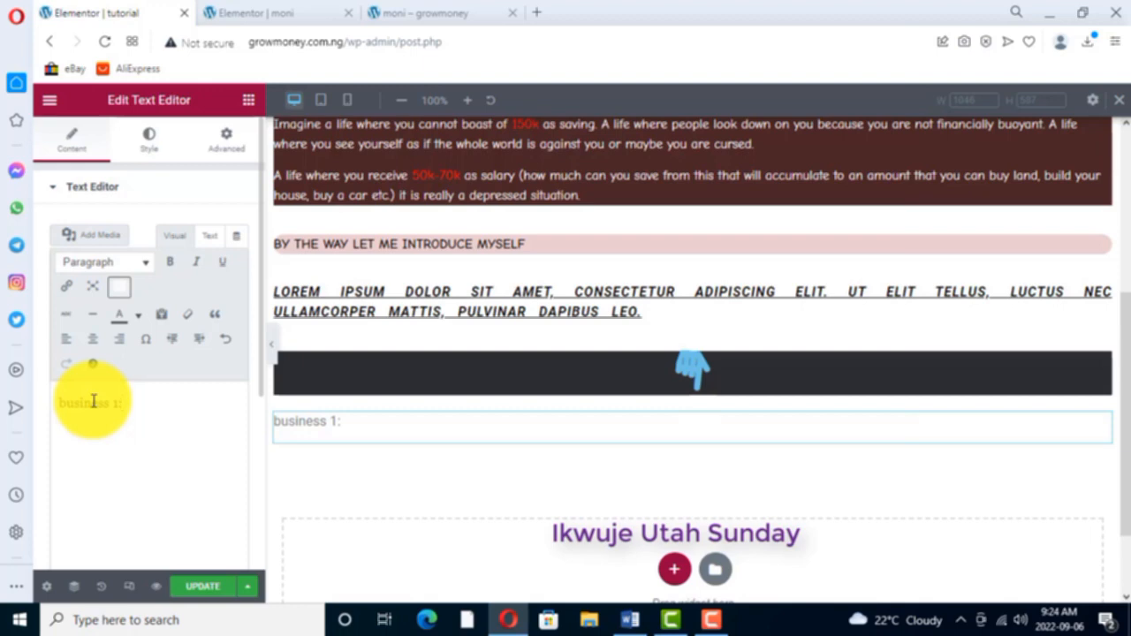
key("BackSpace")
key("BackSpace")
key("BackSpace")
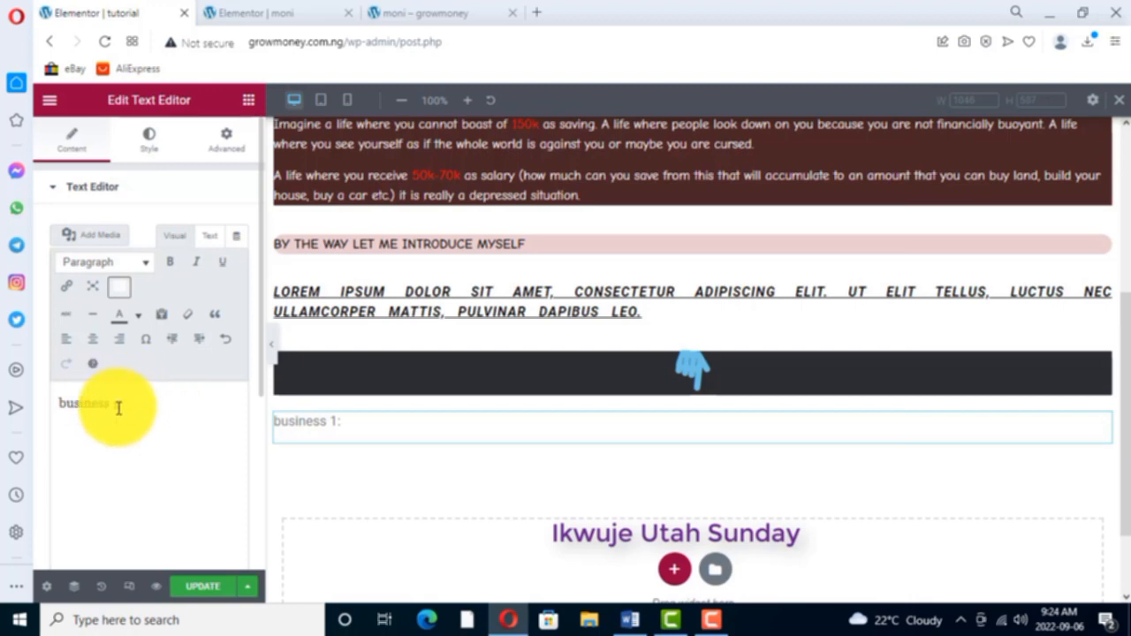
- Make the "business 1:" text bold and colour it dark red to match the moni page
left_click_drag(126, 406, 55, 406)
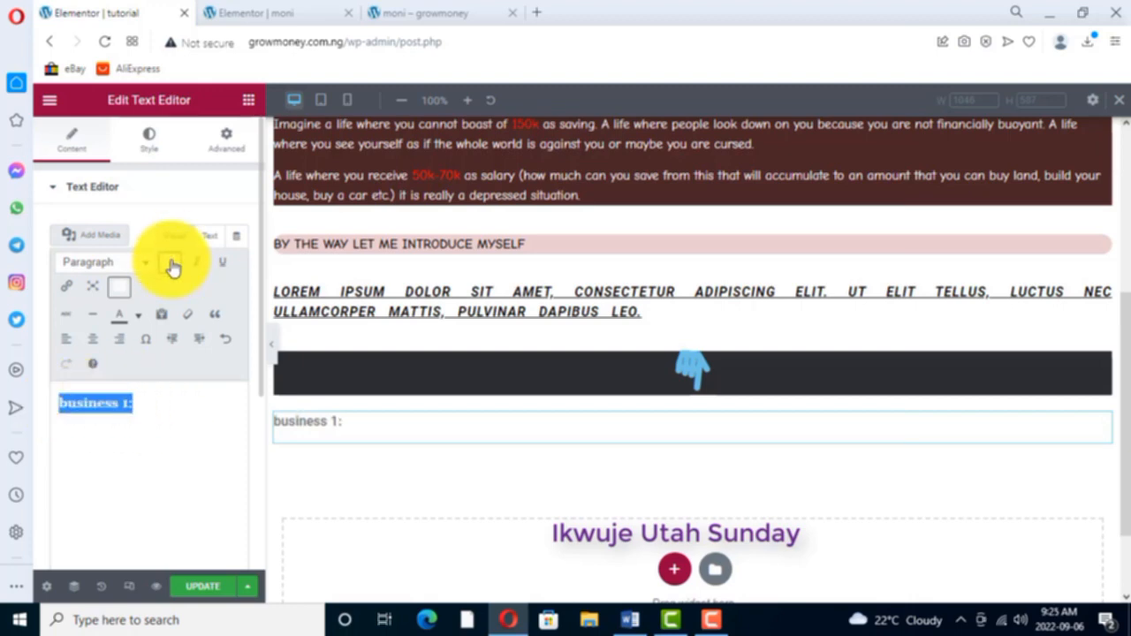
left_click(305, 13)
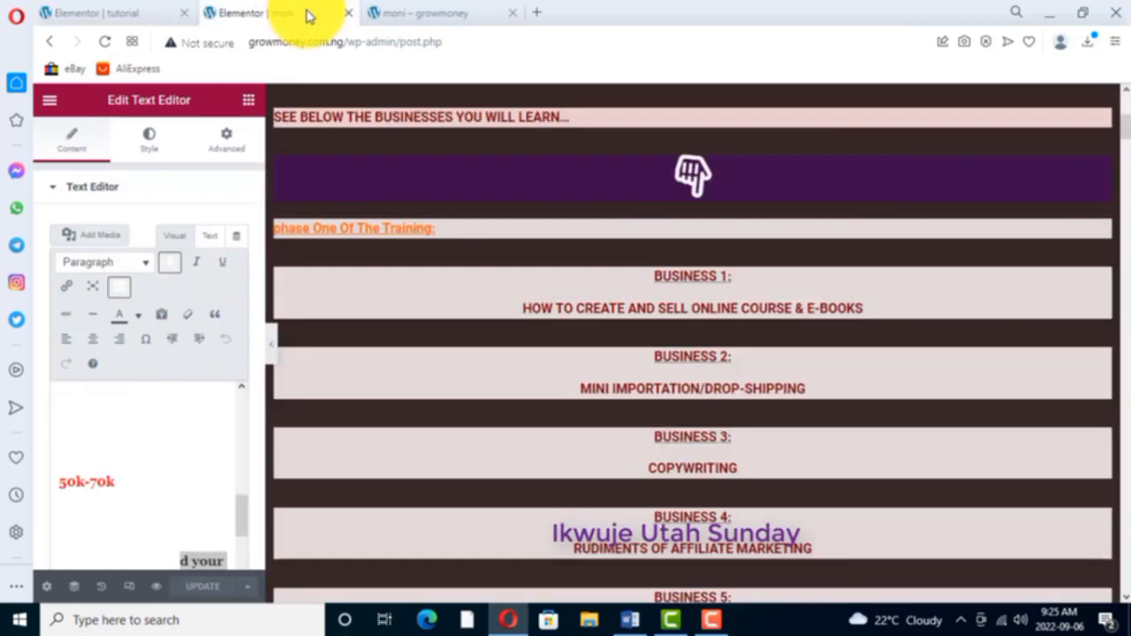
left_click(125, 13)
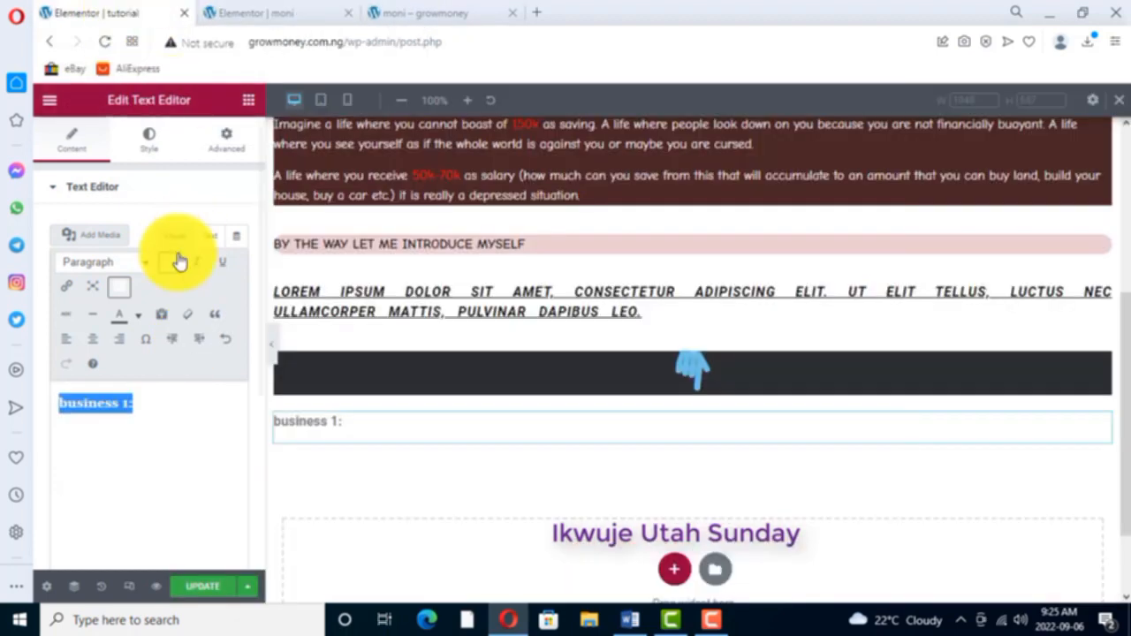
left_click(139, 318)
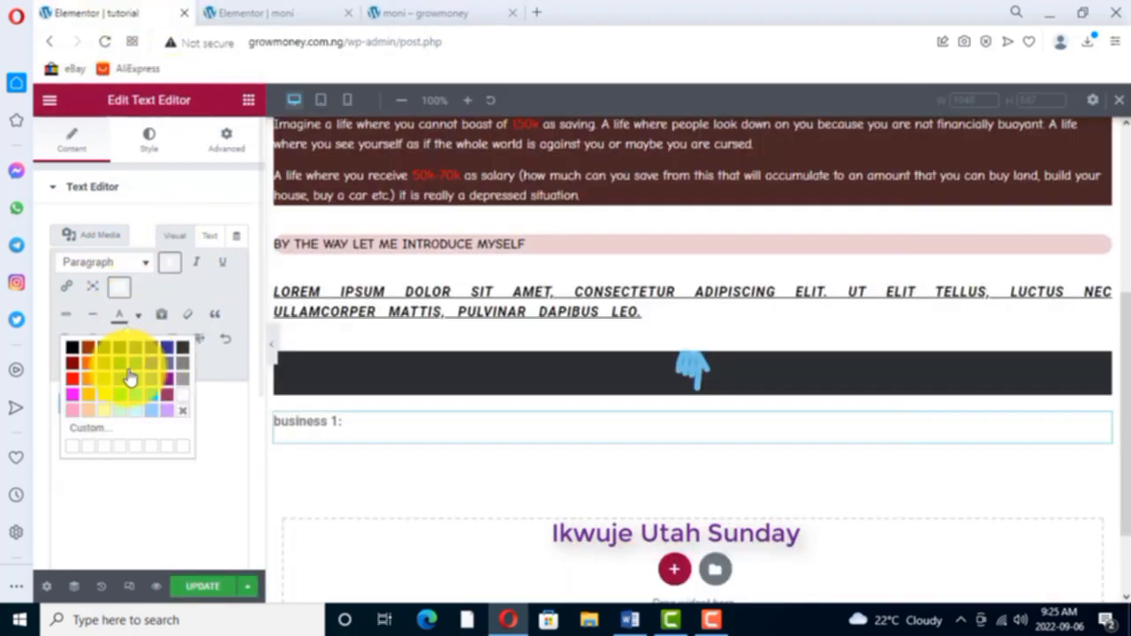
left_click(73, 369)
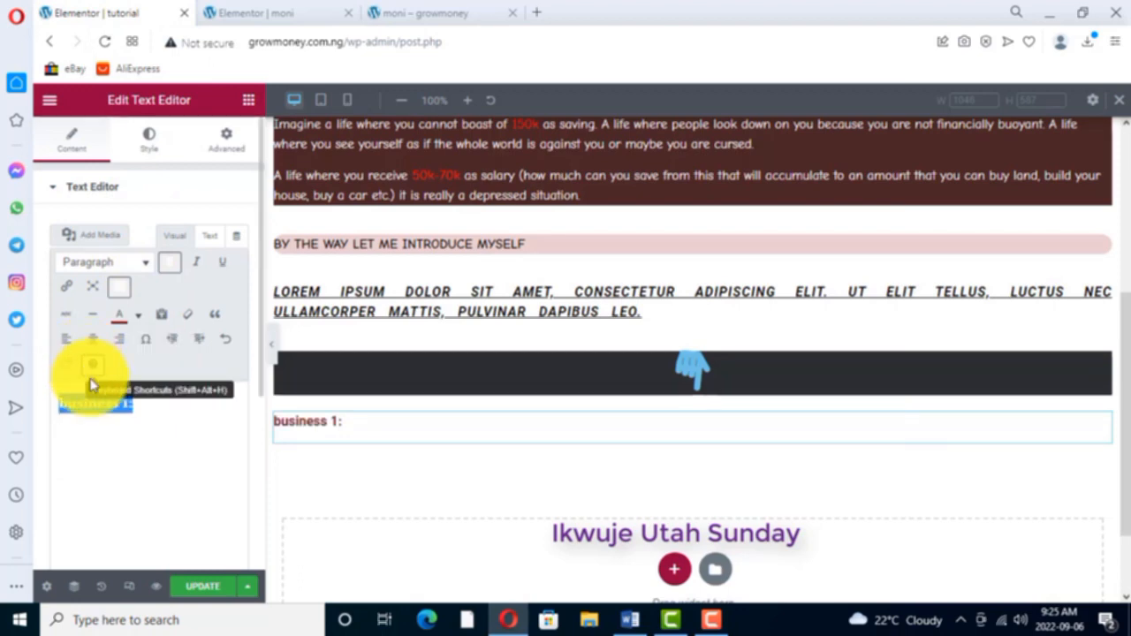
- Centre the "business 1:" text and set its font family to Comic Neue
left_click(150, 142)
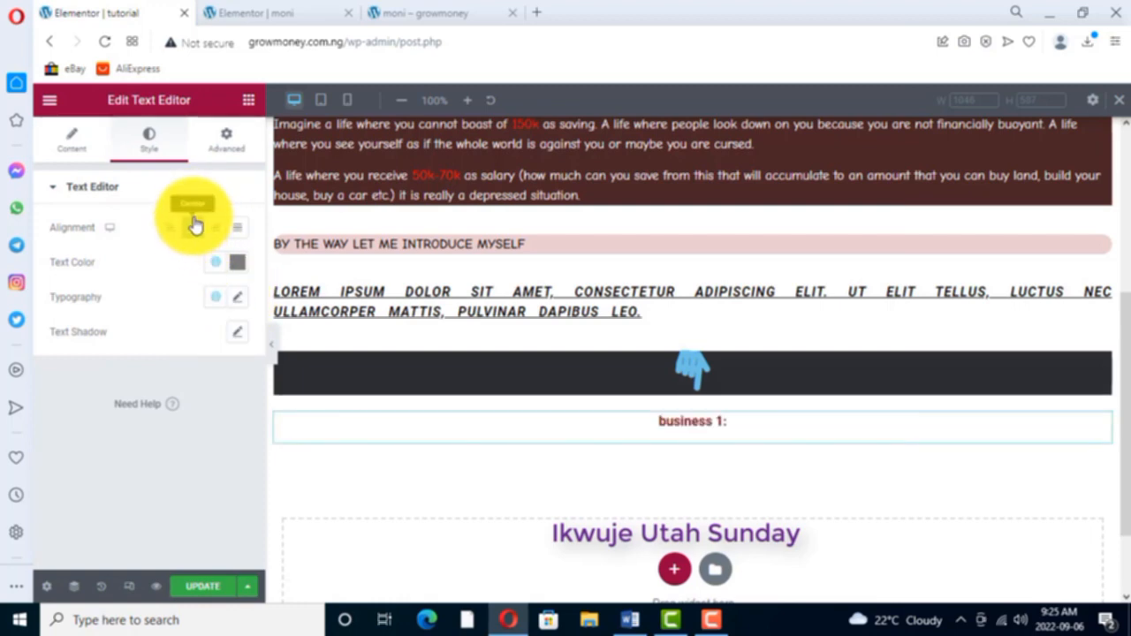
left_click(237, 300)
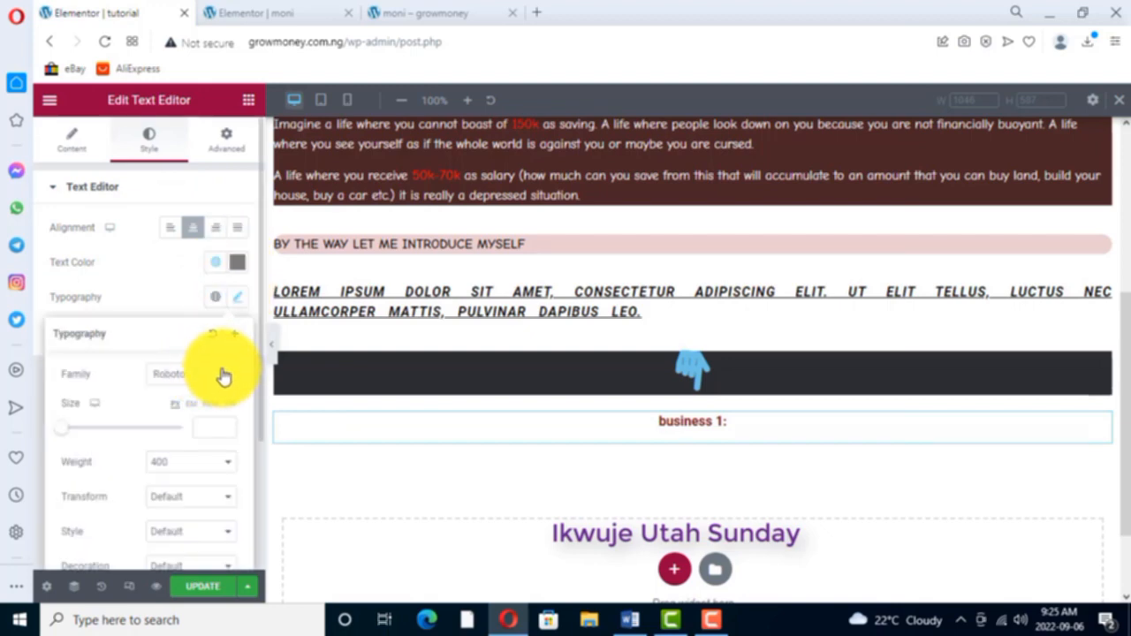
left_click(221, 375)
type("comic")
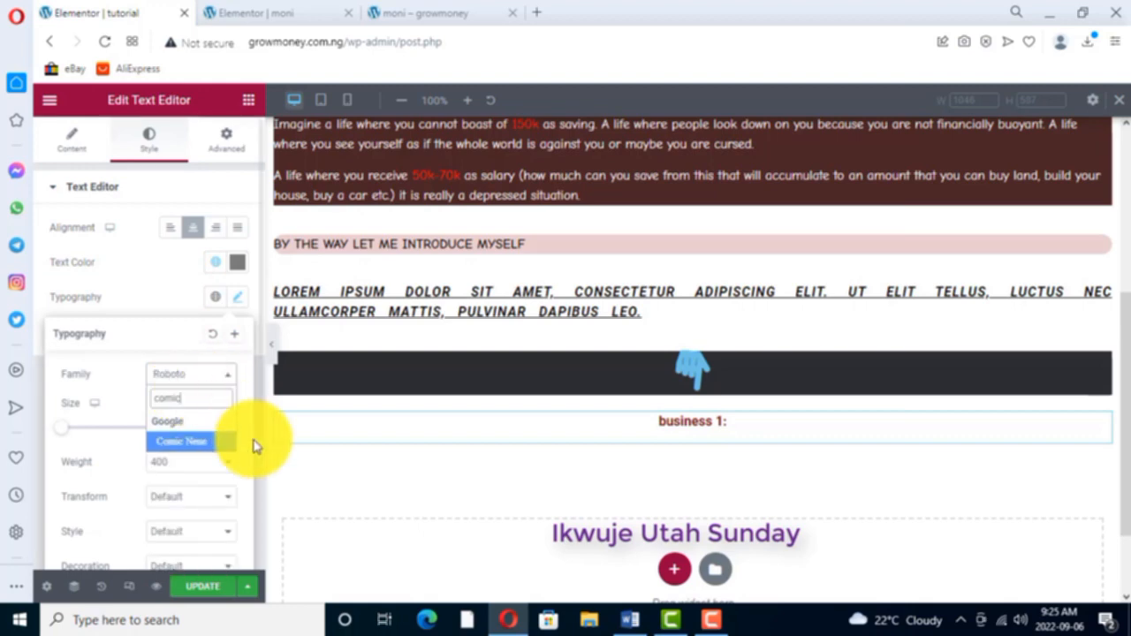
left_click(201, 440)
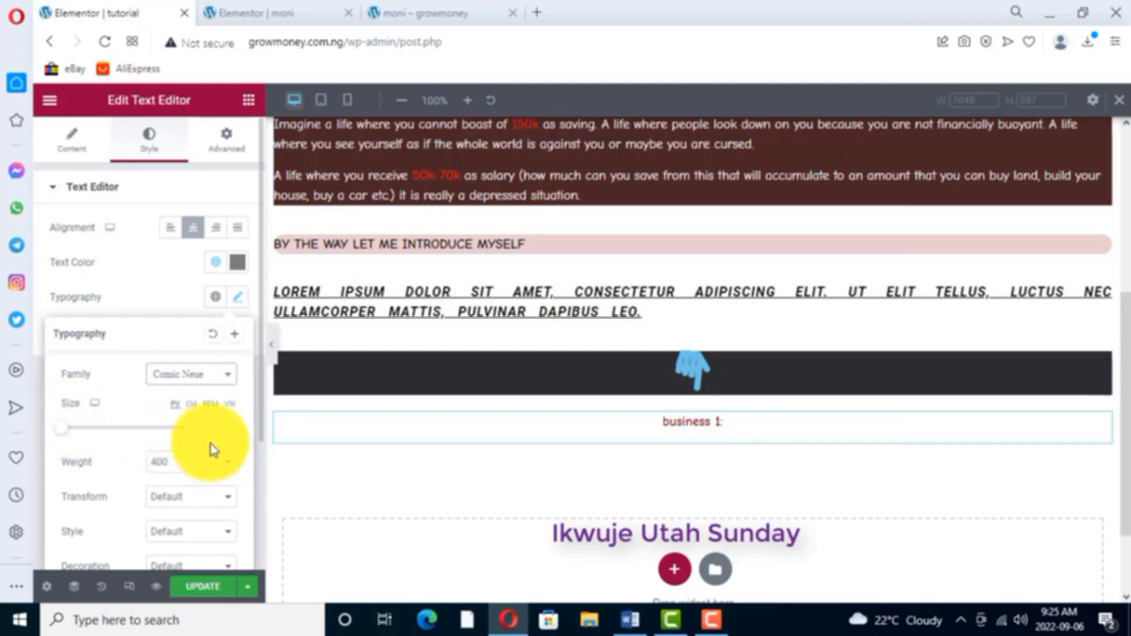
- Set the text transform of the "business 1:" widget to Uppercase
scroll(192, 475, "down", 1)
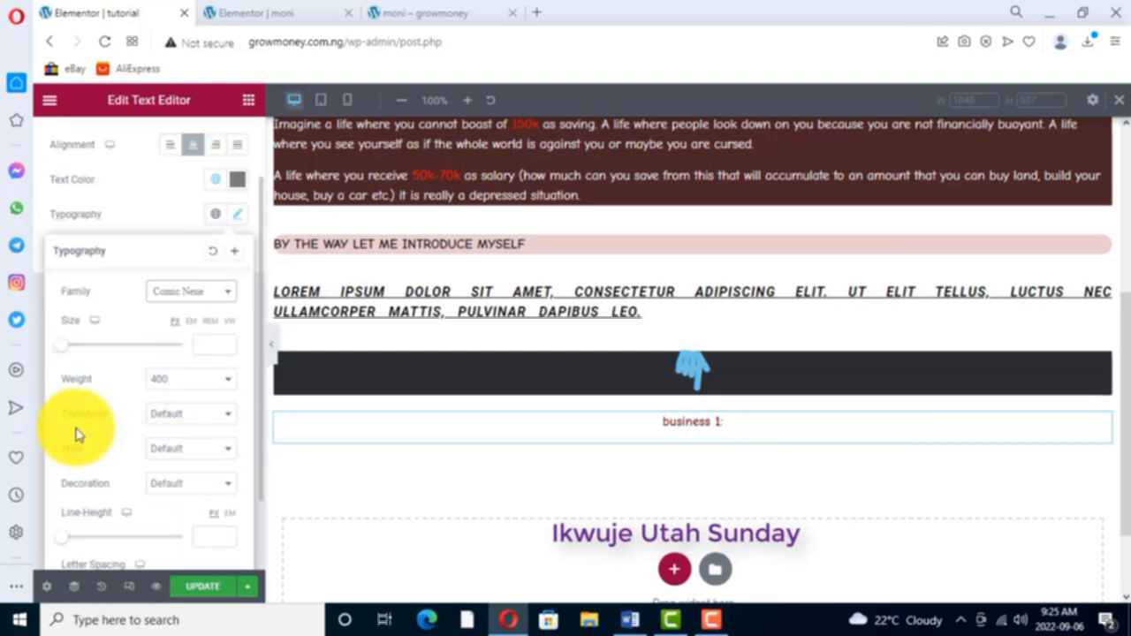
left_click(224, 415)
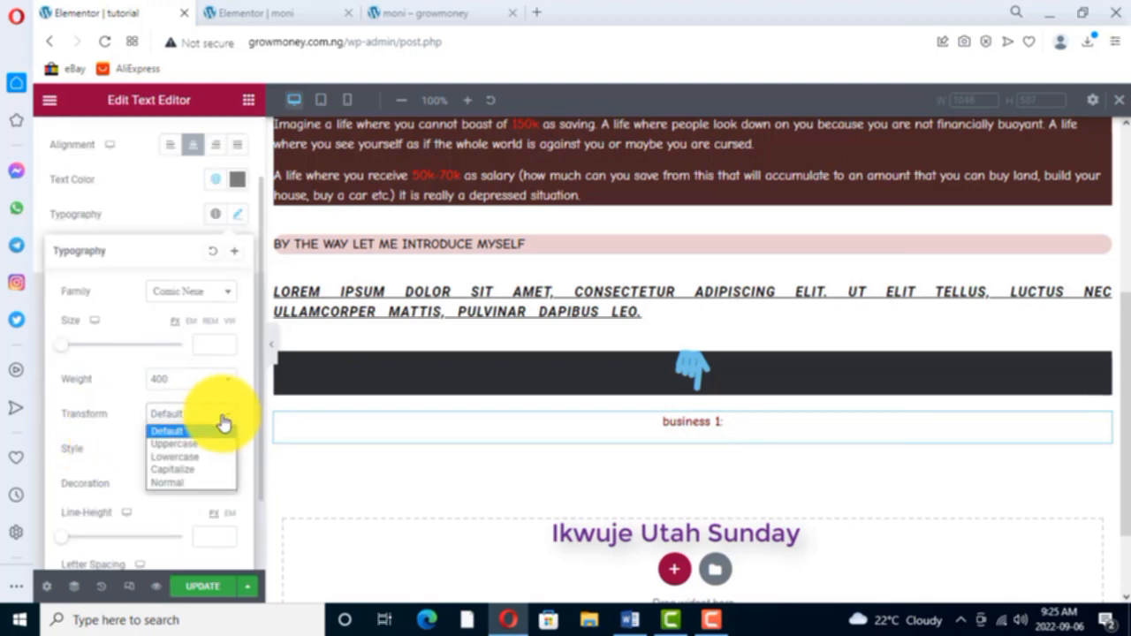
left_click(174, 445)
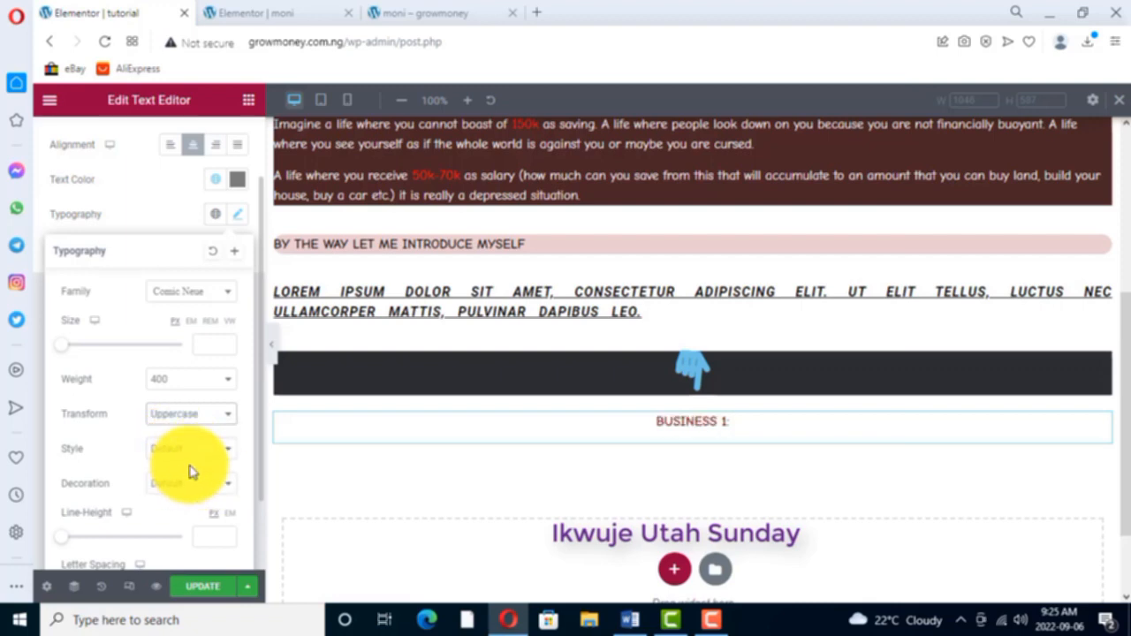
- Check the business list's background on the moni page and give the "BUSINESS 1:" widget a classic background in muted pinkish grey
left_click(310, 12)
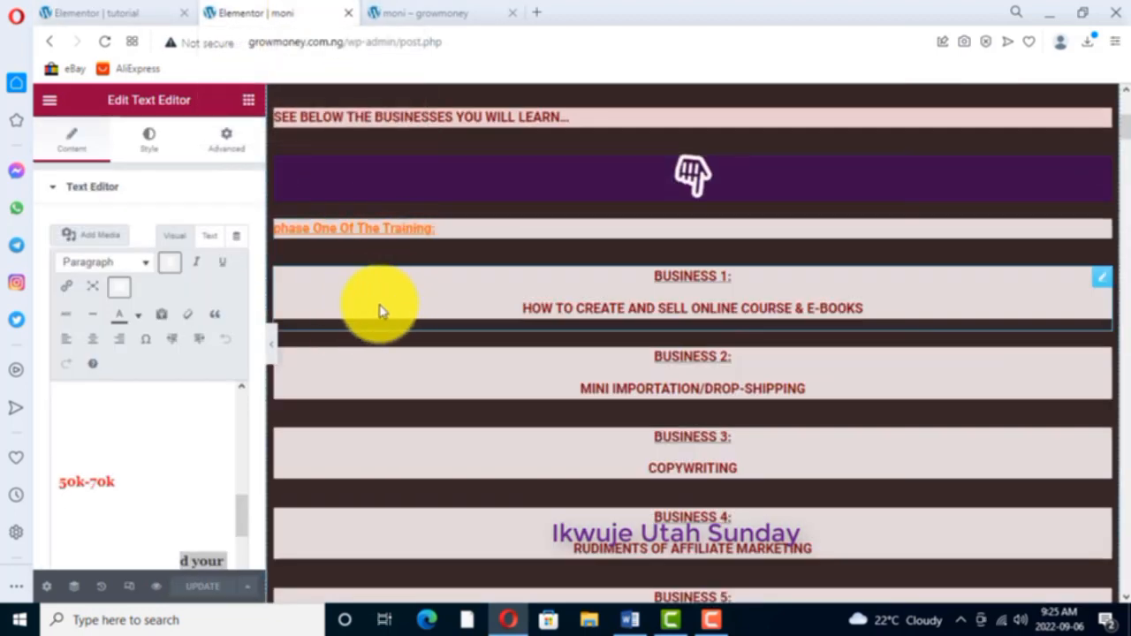
left_click(132, 14)
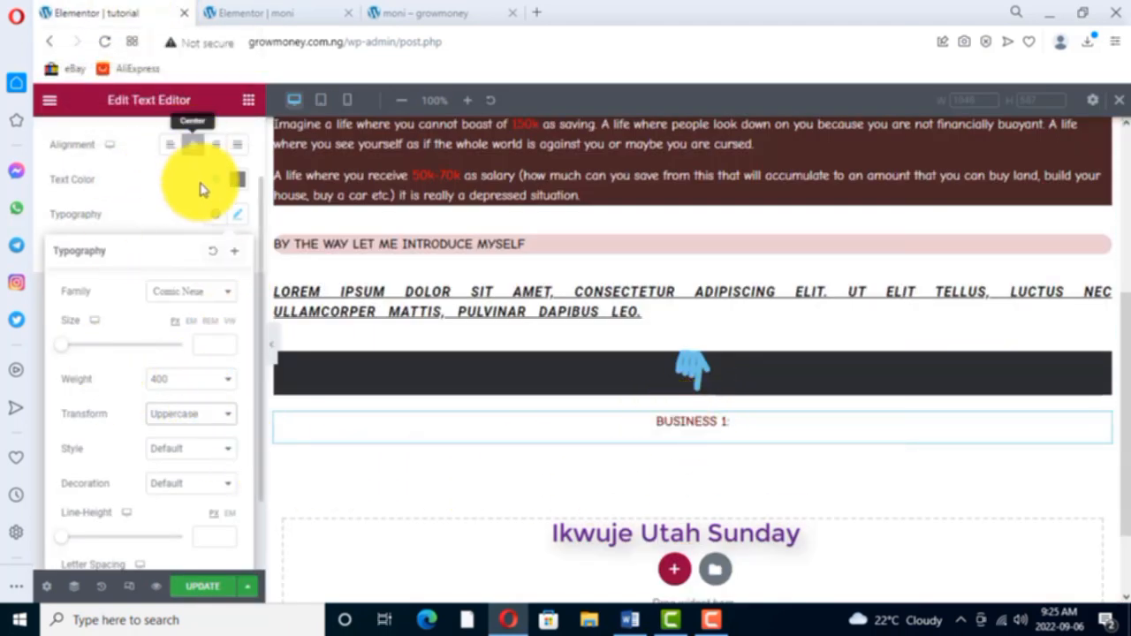
scroll(148, 205, "up", 1)
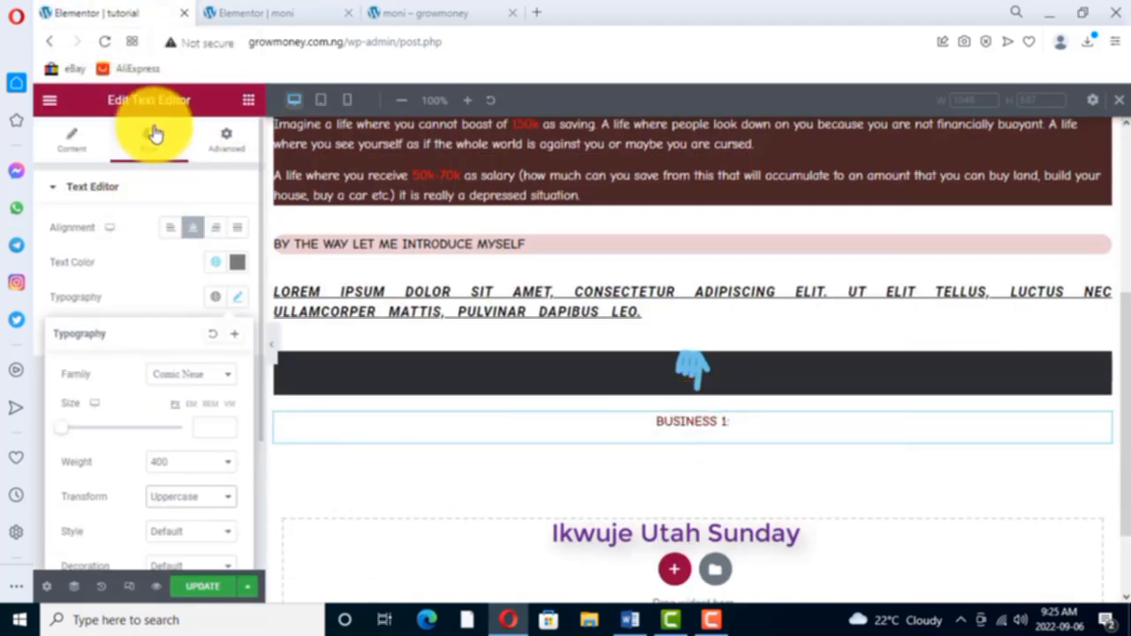
left_click(228, 142)
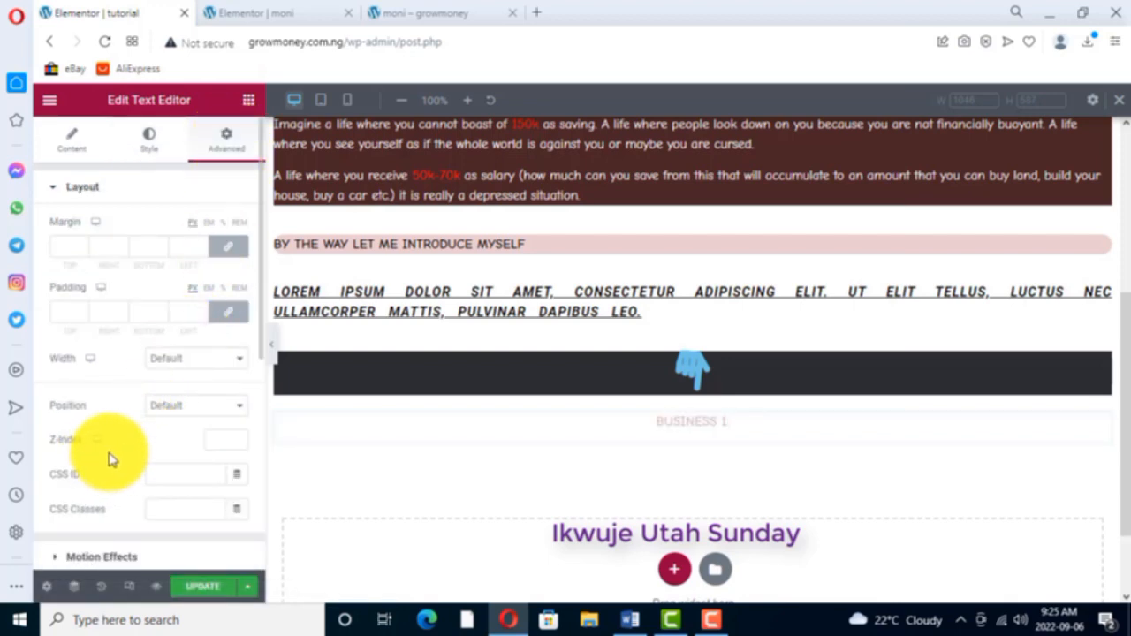
scroll(110, 458, "down", 2)
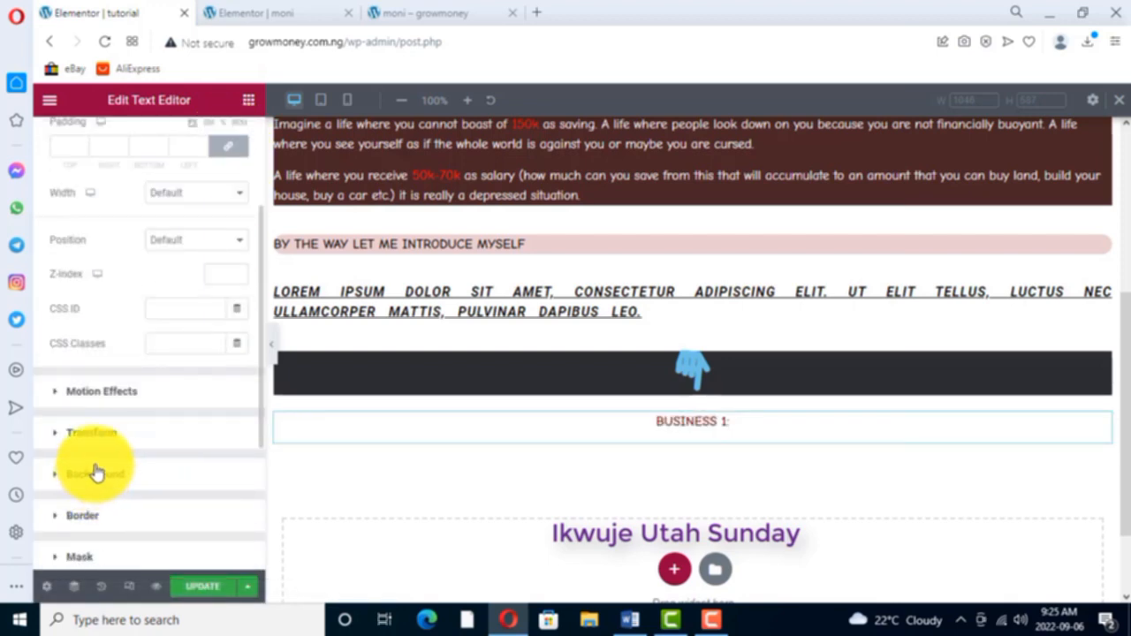
left_click(96, 476)
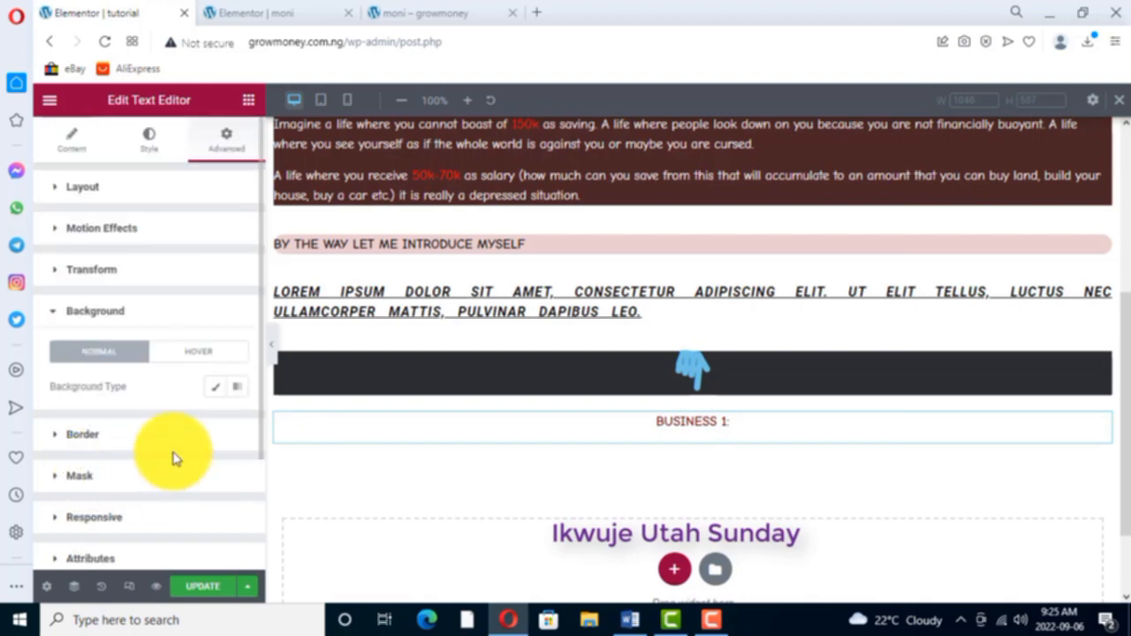
left_click(216, 389)
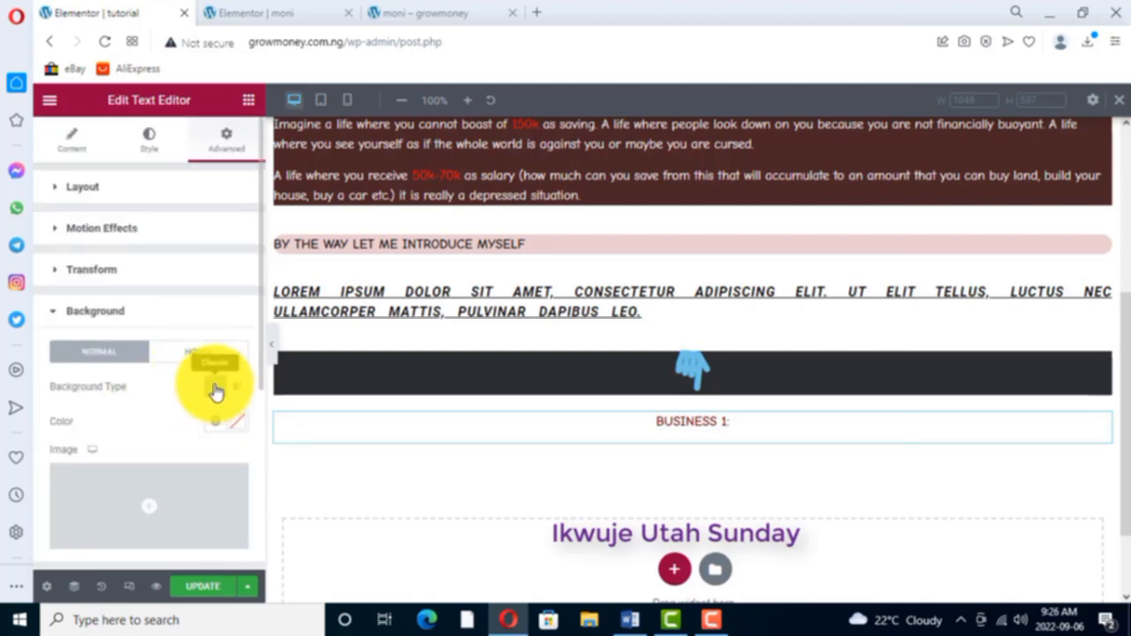
left_click(239, 427)
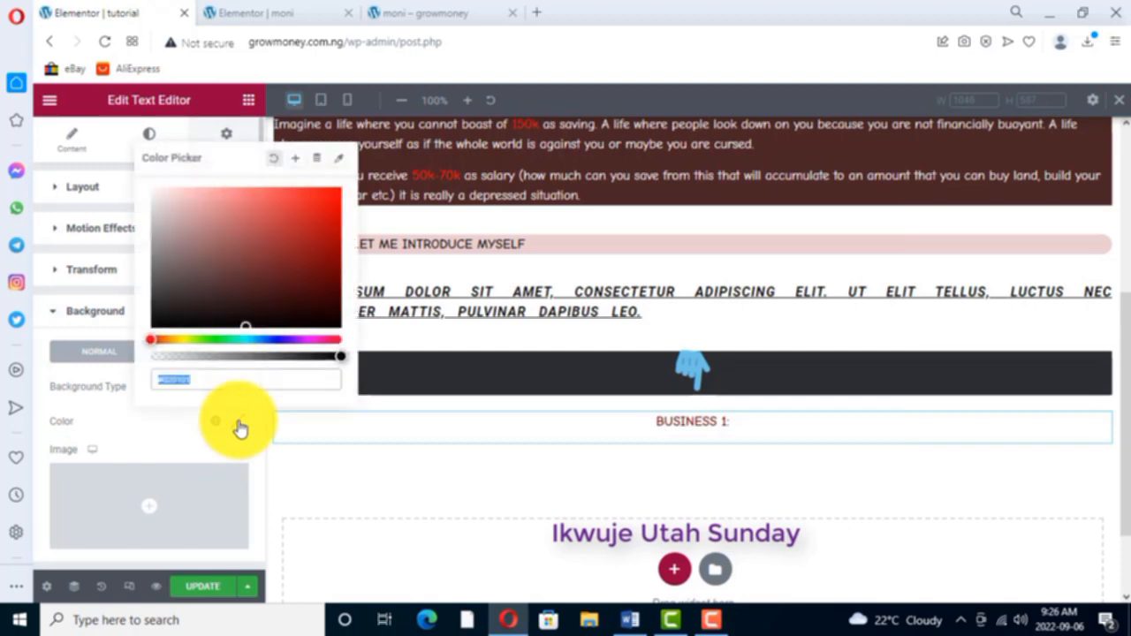
left_click(172, 231)
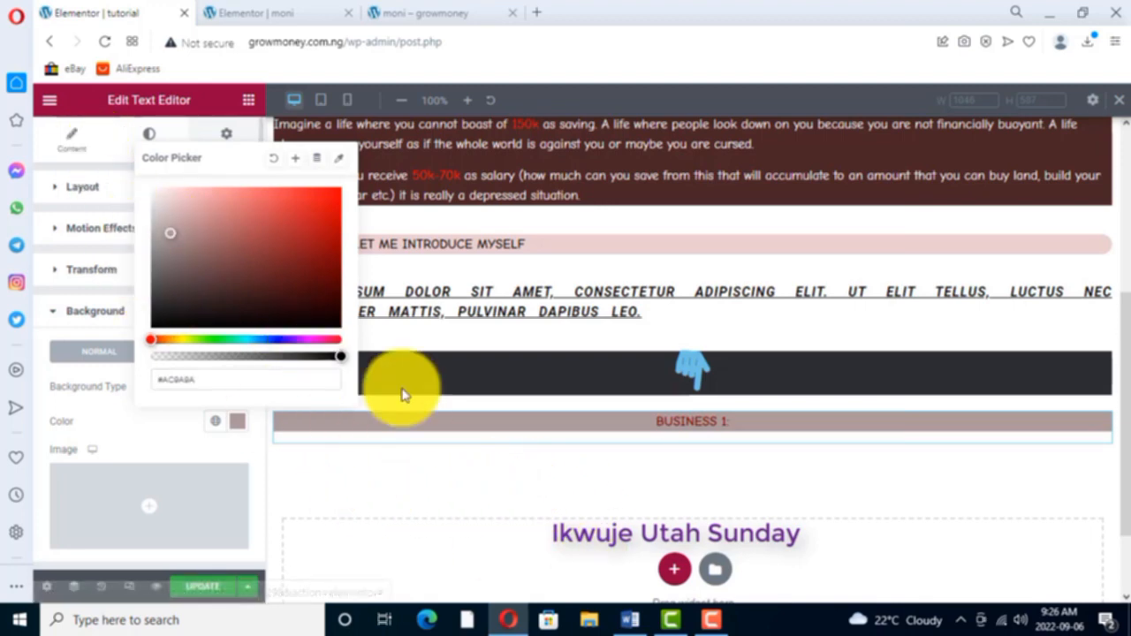
left_click(575, 286)
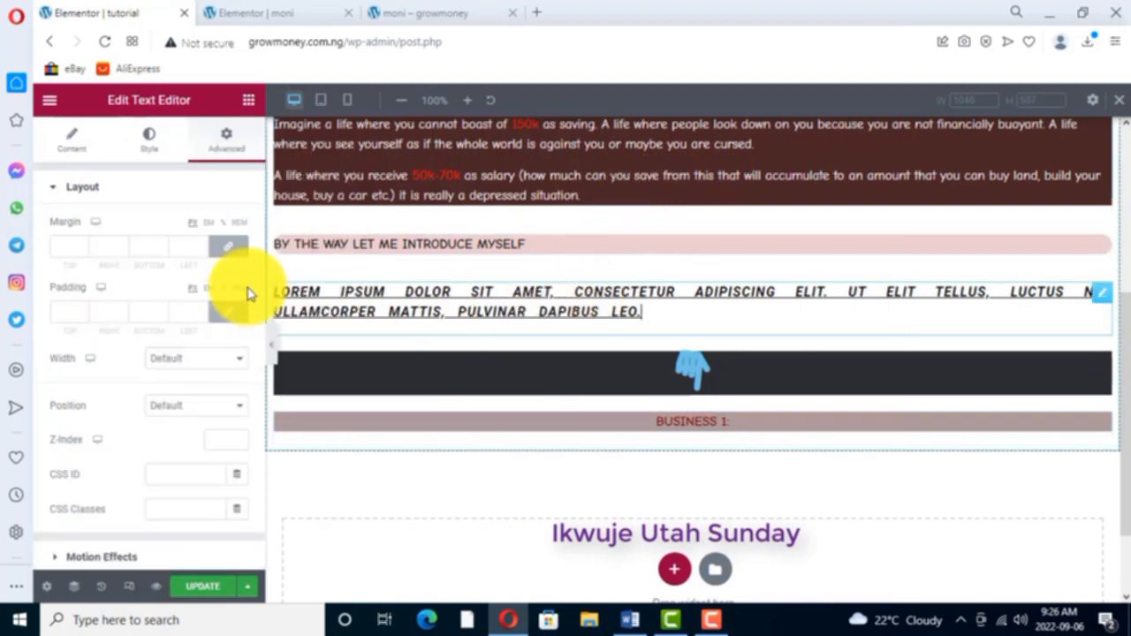
left_click(75, 147)
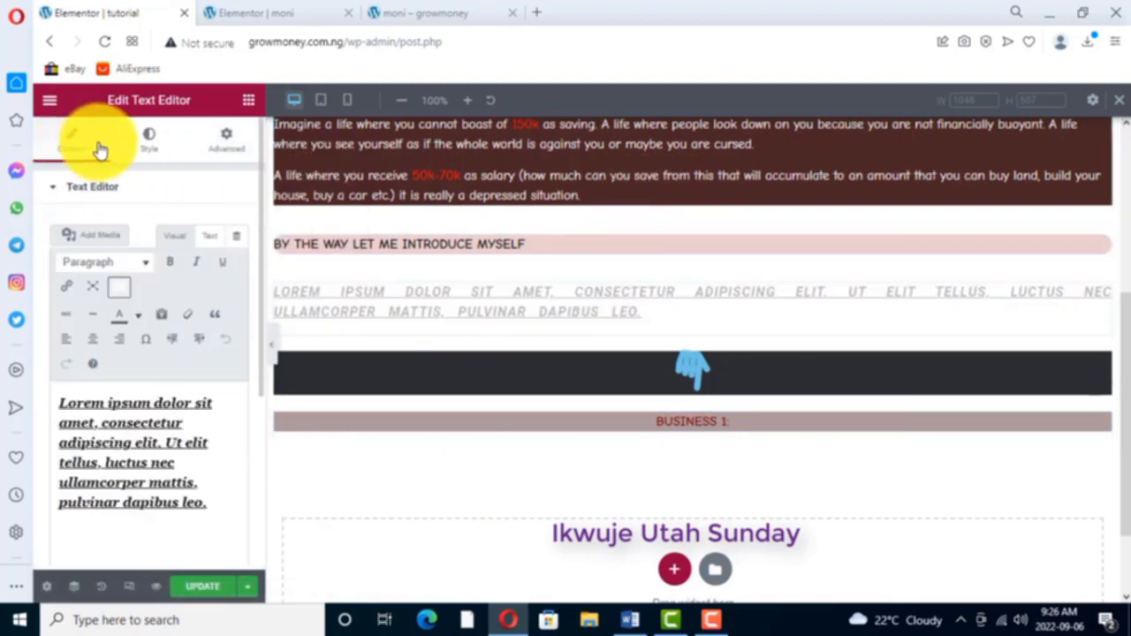
left_click(152, 146)
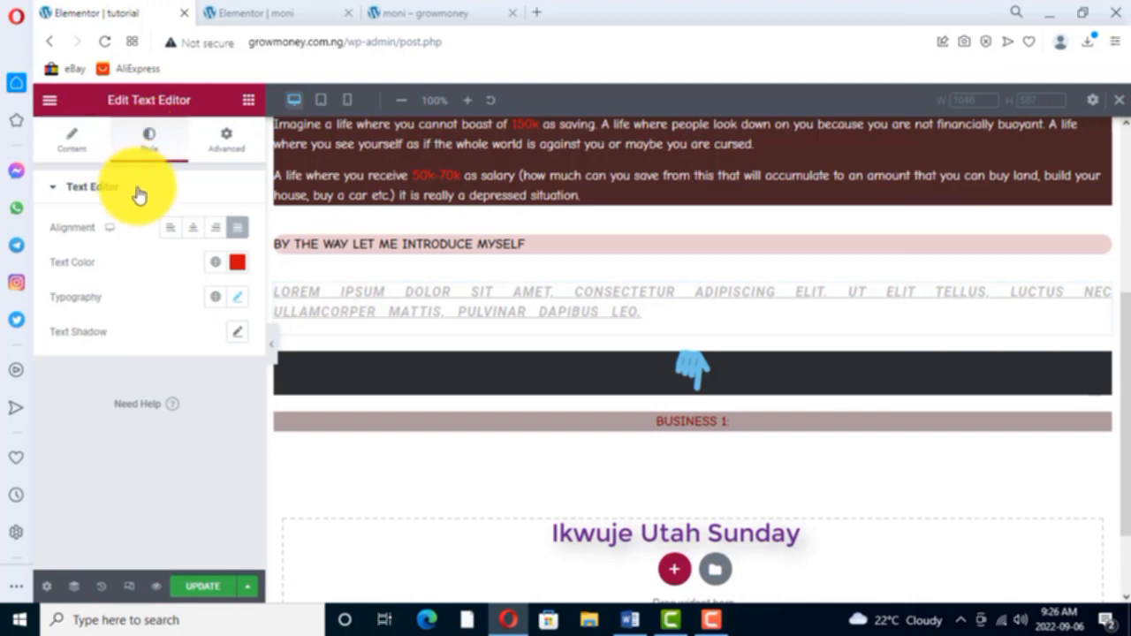
left_click(225, 166)
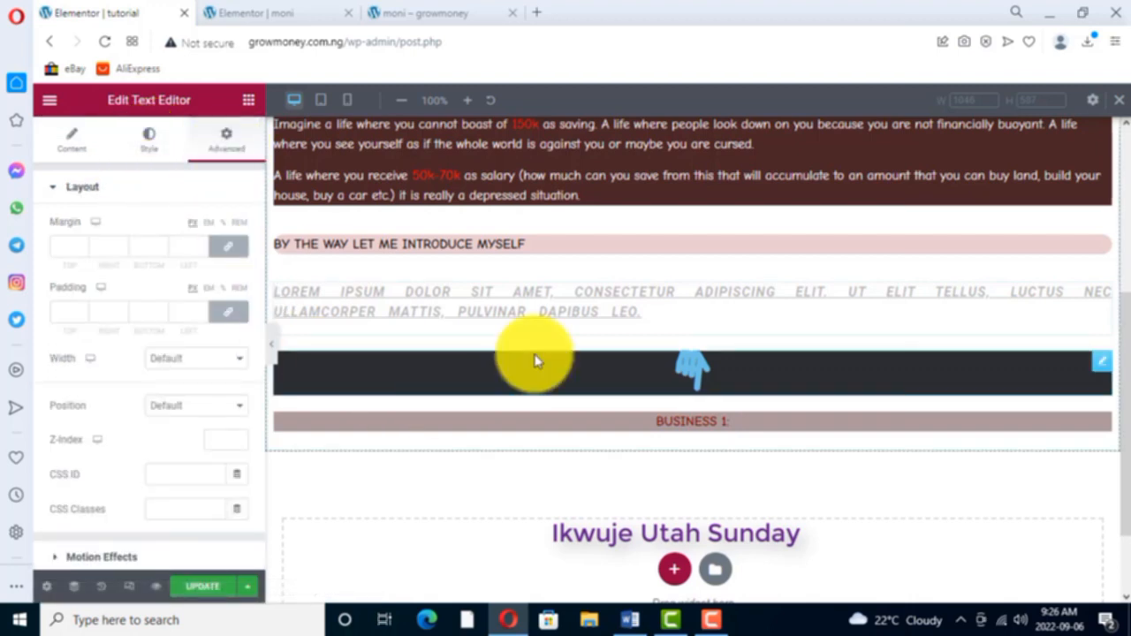
- Check the "Join the class now" button on the moni page and add a single-column section below "BUSINESS 1:" on the tutorial page
left_click(295, 12)
scroll(742, 393, "down", 1)
scroll(661, 388, "down", 5)
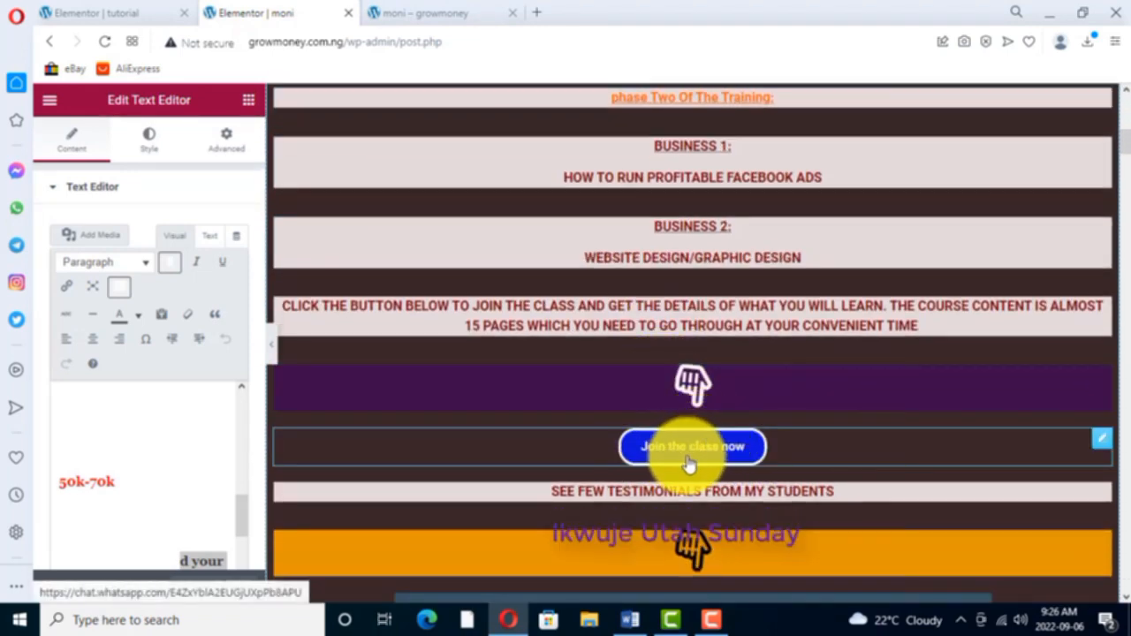
left_click(102, 16)
scroll(434, 505, "down", 1)
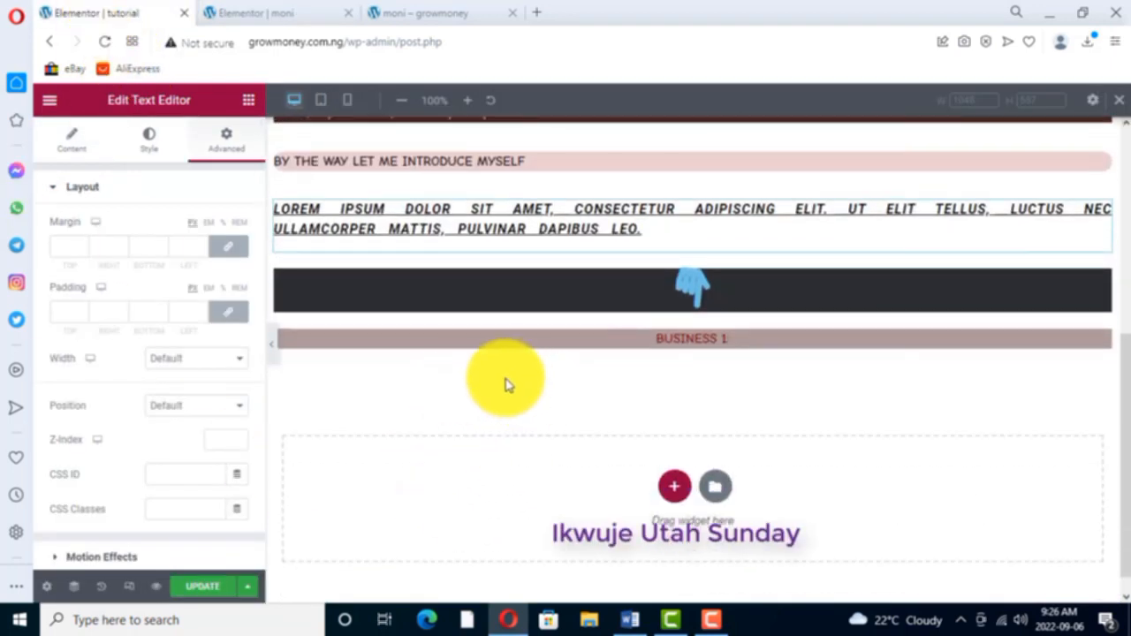
left_click(249, 101)
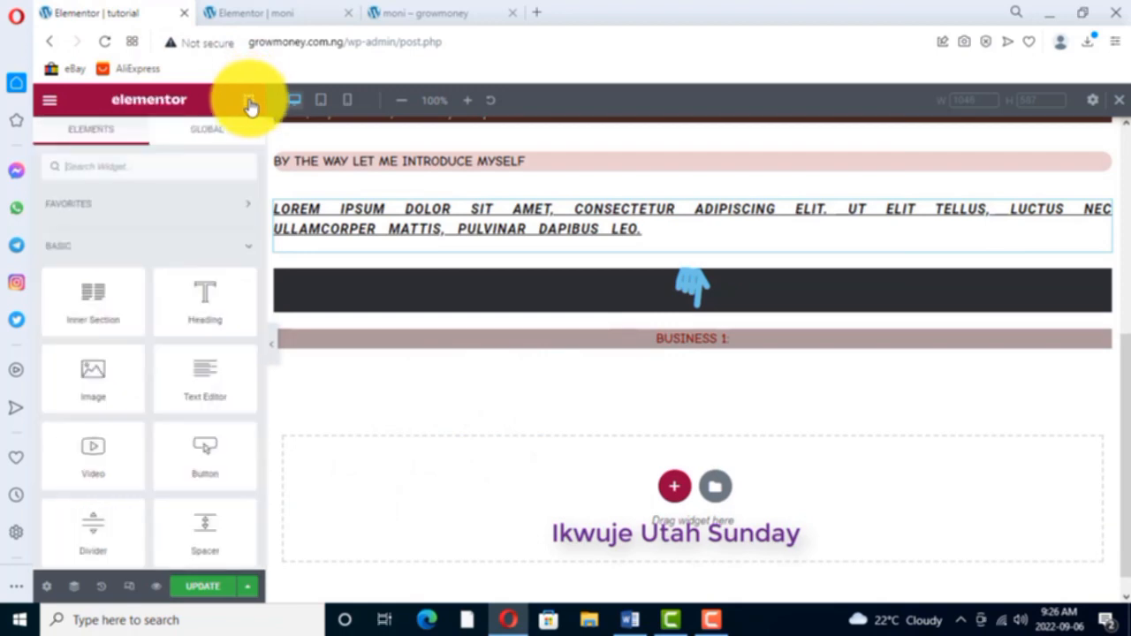
left_click(671, 486)
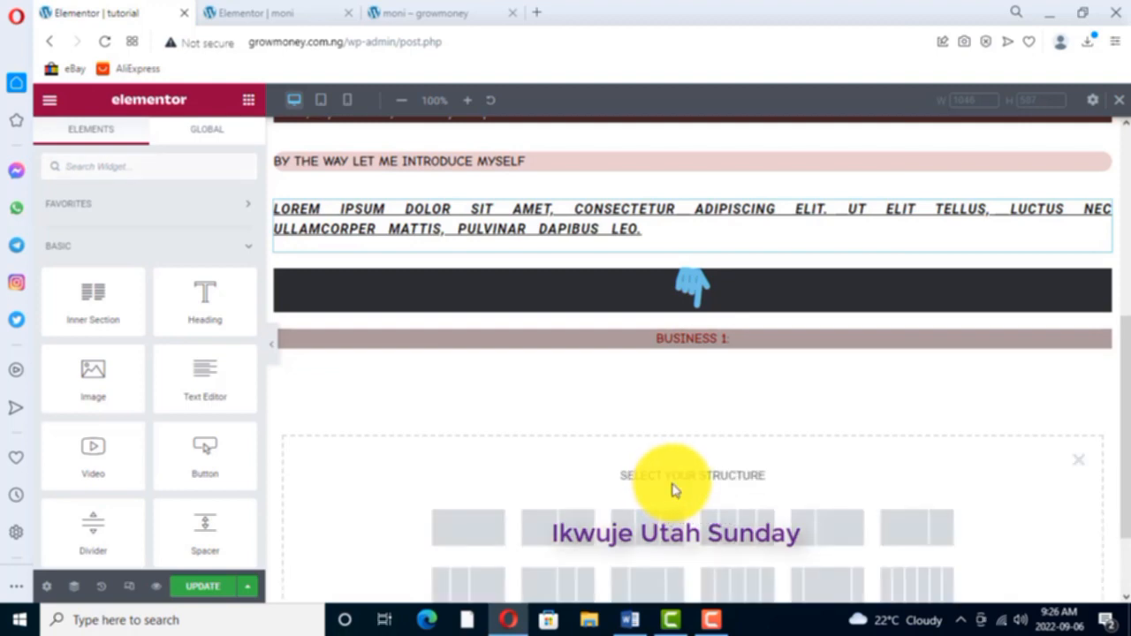
left_click(471, 536)
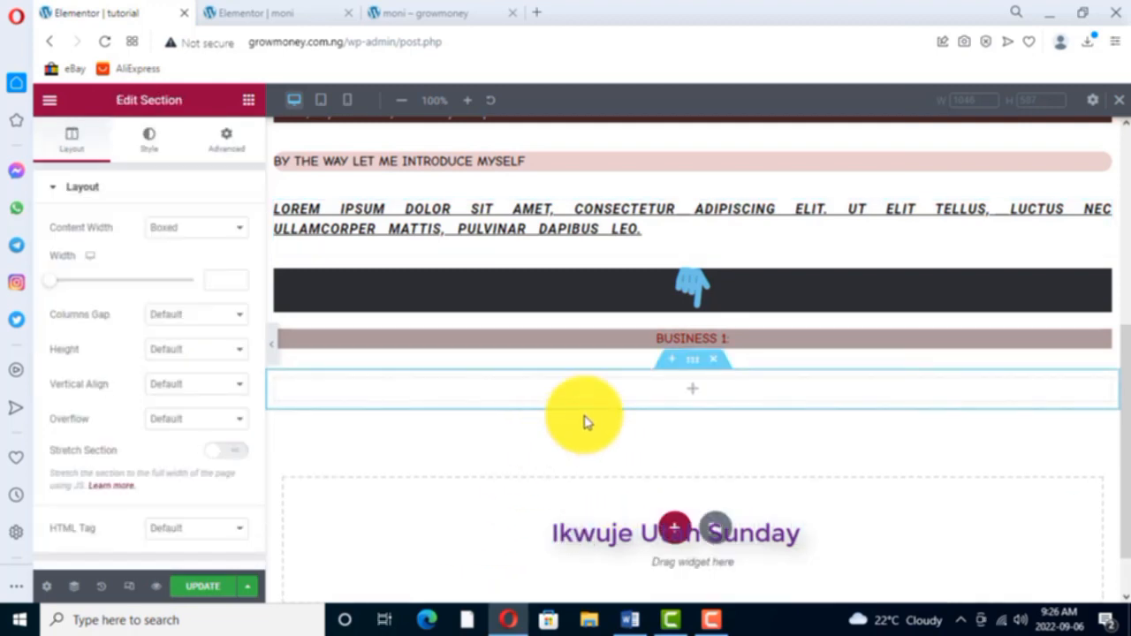
- Place a Button widget in the new empty section below "BUSINESS 1:"
left_click(250, 101)
scroll(424, 425, "down", 1)
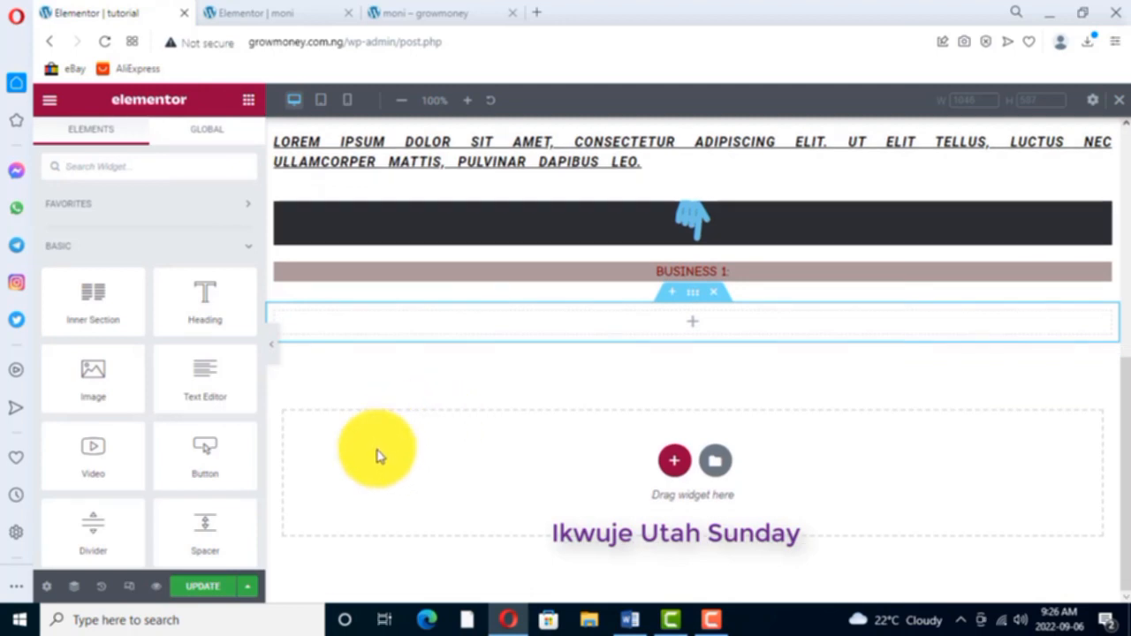
scroll(173, 381, "down", 1)
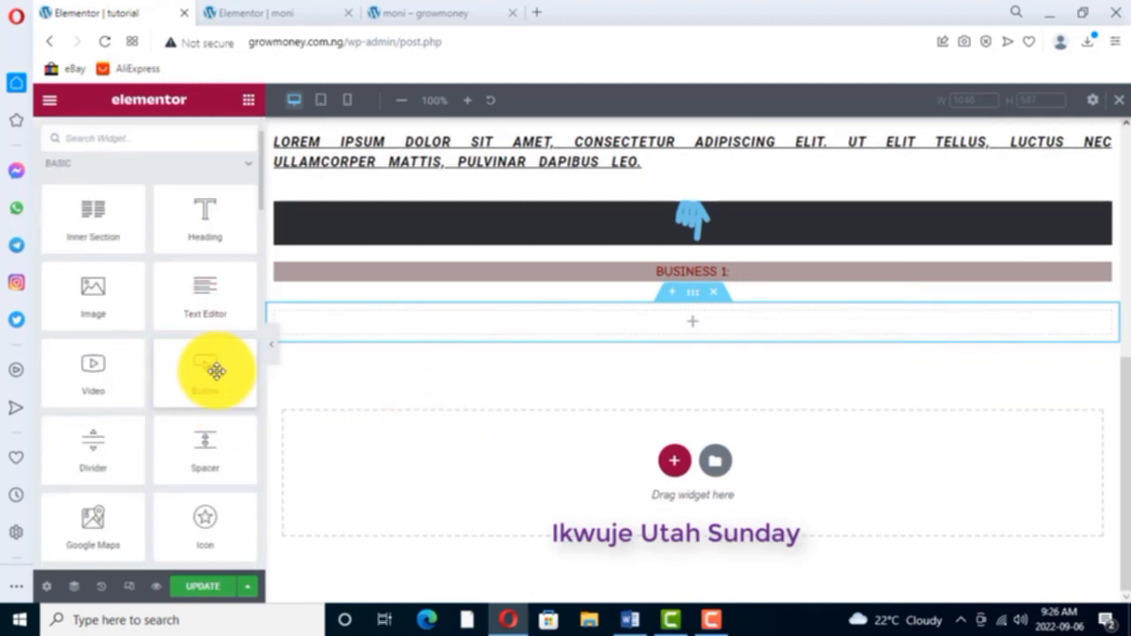
left_click_drag(210, 371, 415, 318)
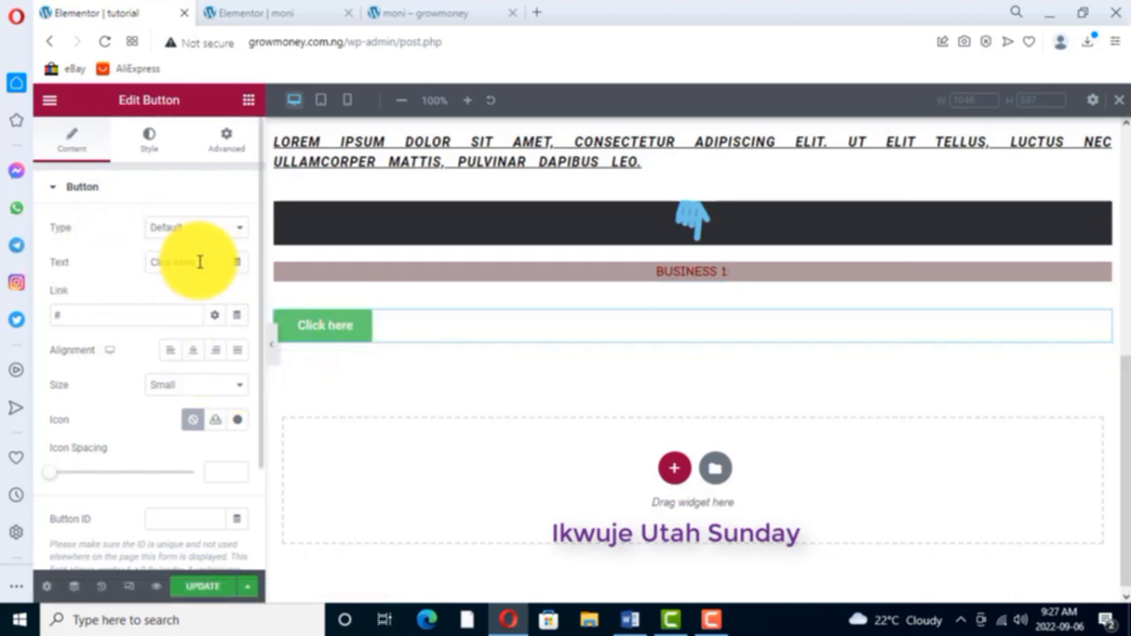
- Check the button wording on the moni page, set the new button's text to "join the class now" and centre it
left_click(290, 13)
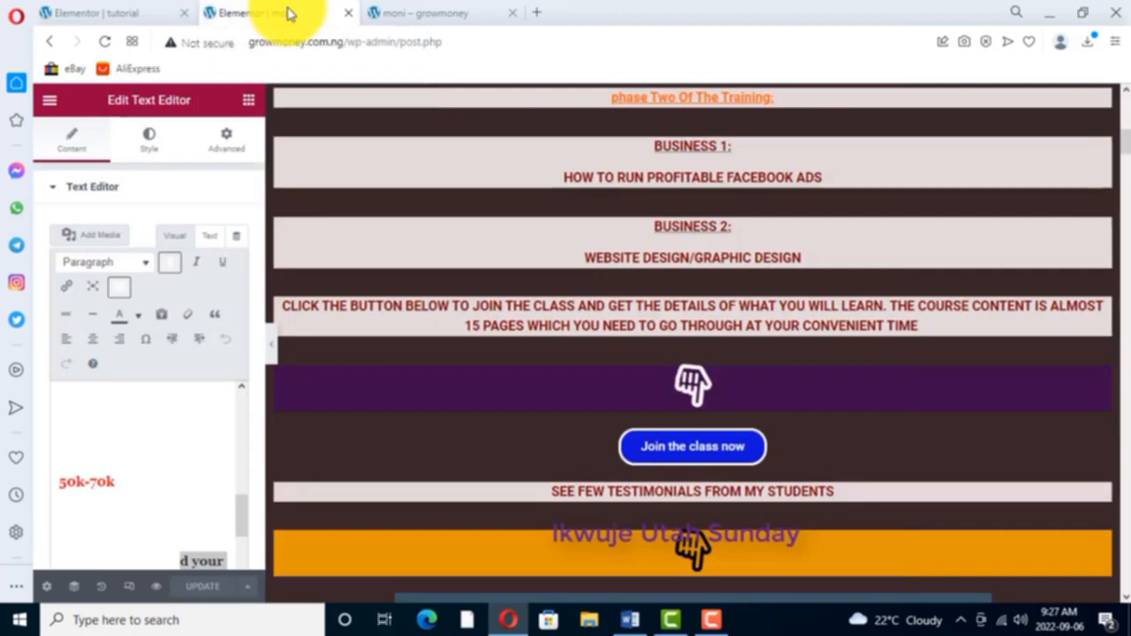
left_click(111, 15)
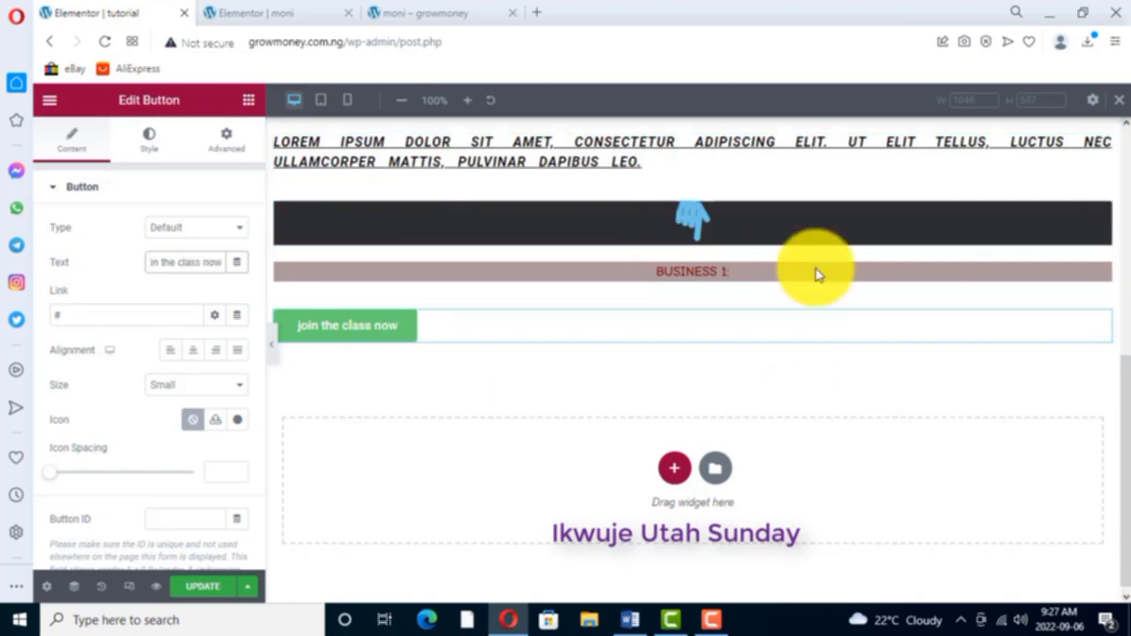
left_click(192, 352)
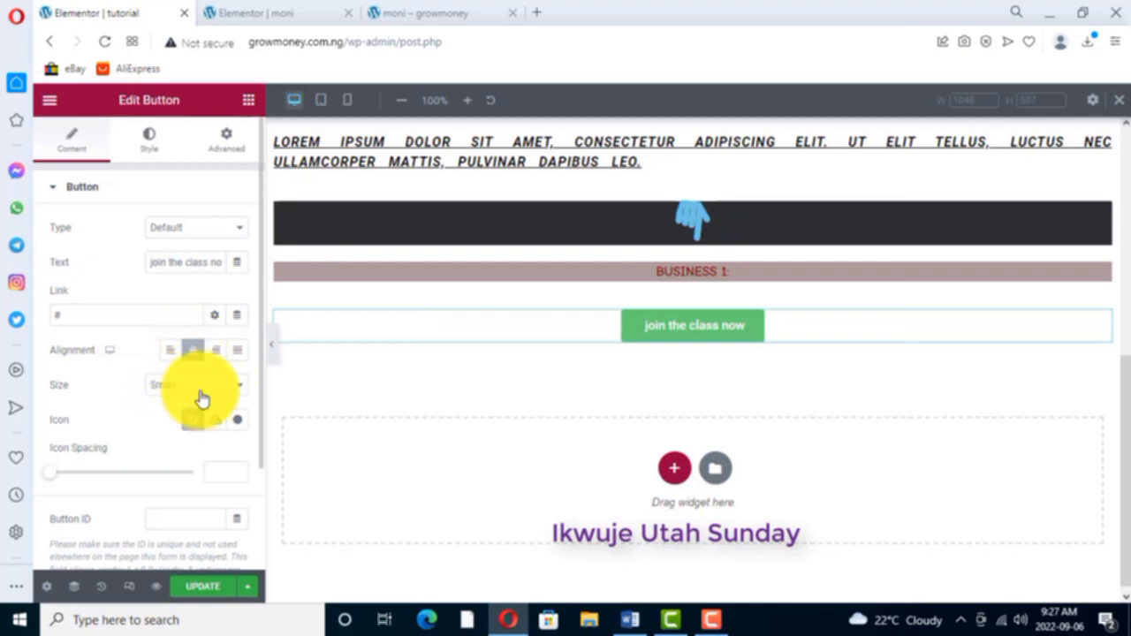
- Try the Extra Small, Medium, Large and Extra Large sizes on the button and return it to Small
left_click(236, 389)
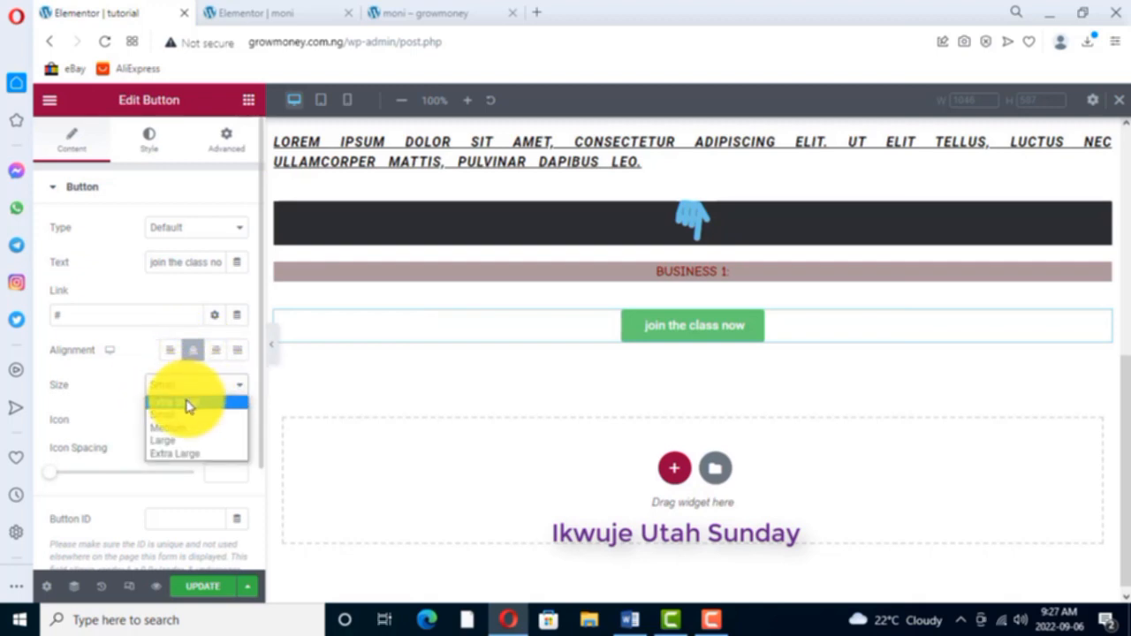
left_click(187, 403)
left_click(237, 387)
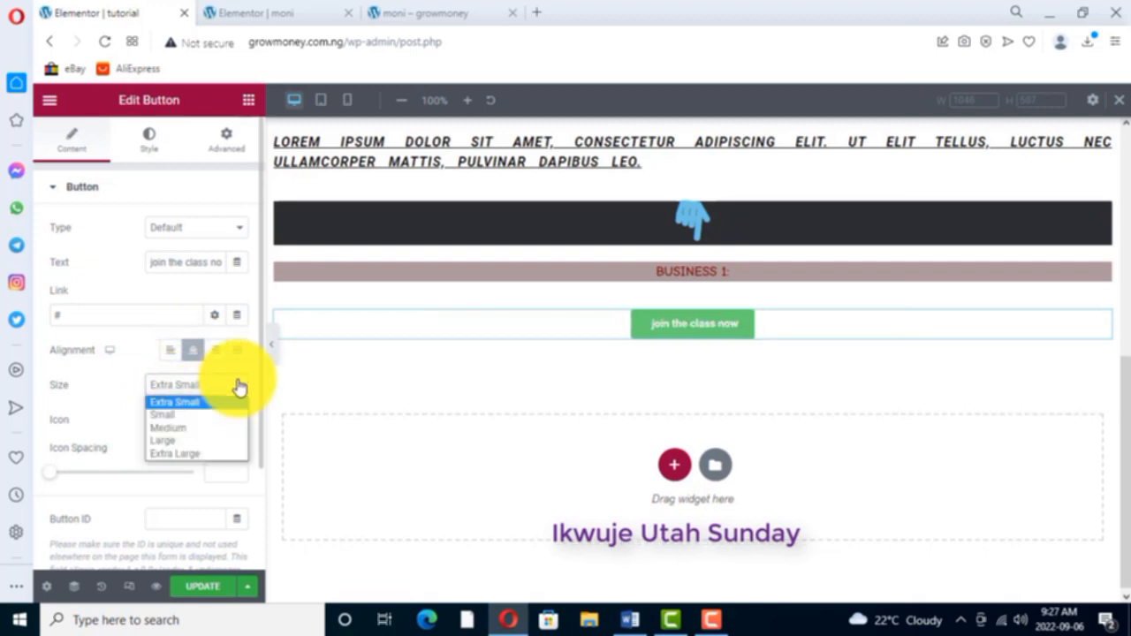
left_click(180, 430)
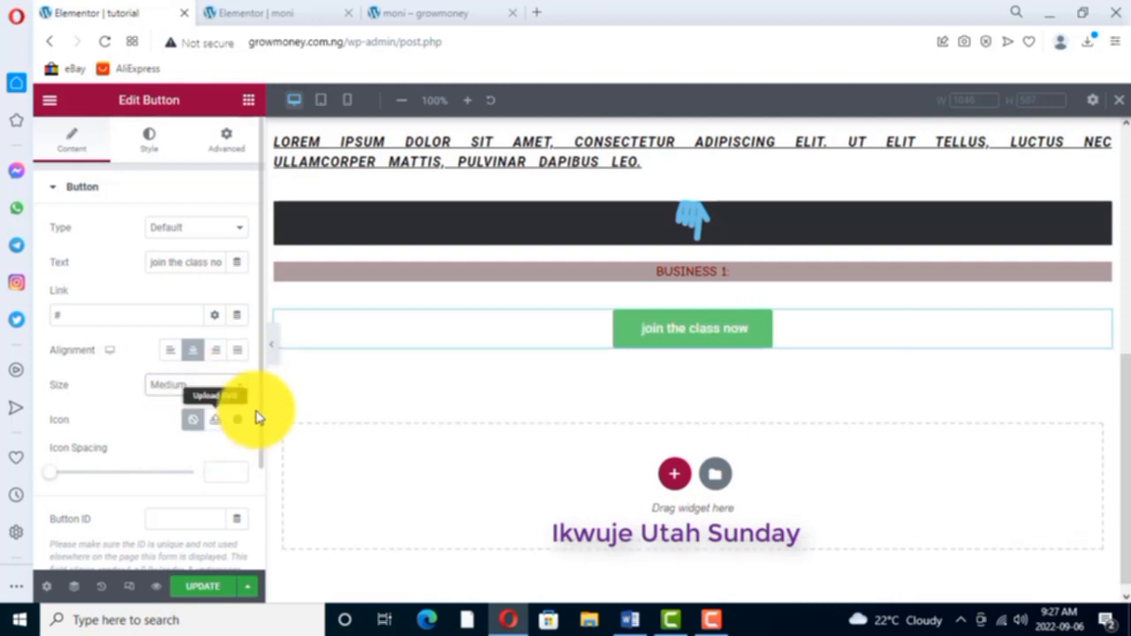
left_click(240, 386)
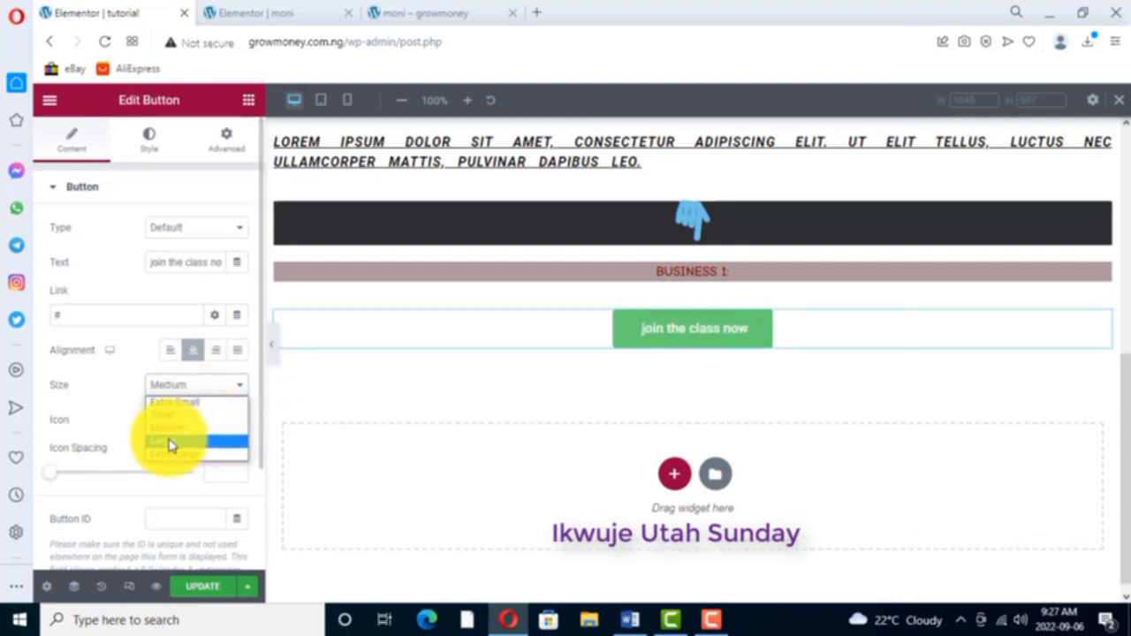
left_click(173, 442)
left_click(240, 385)
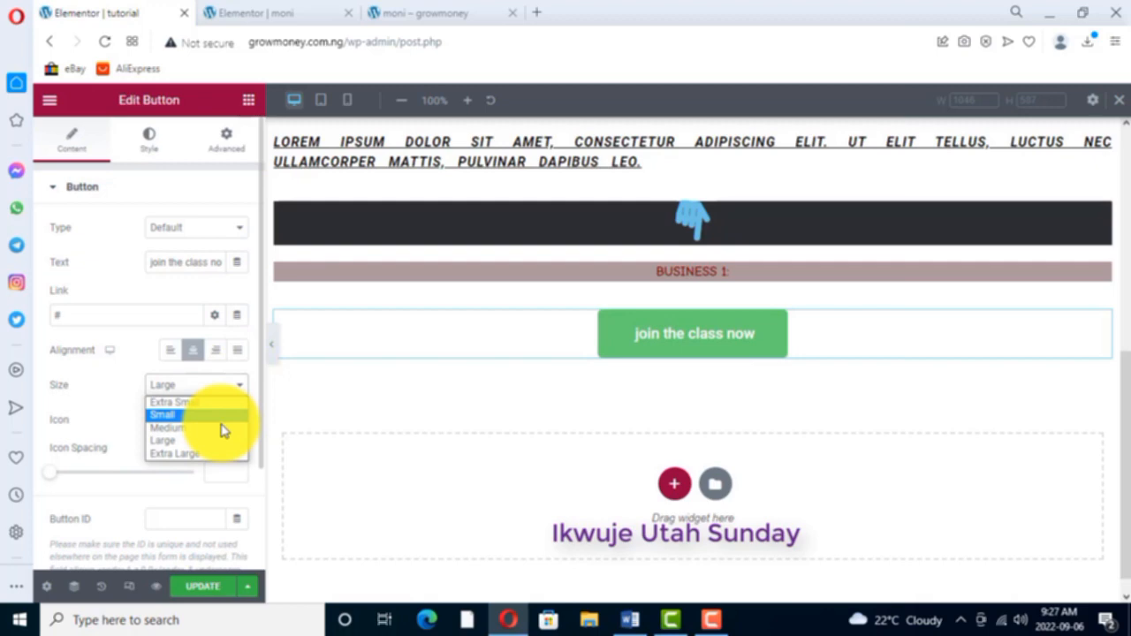
left_click(187, 455)
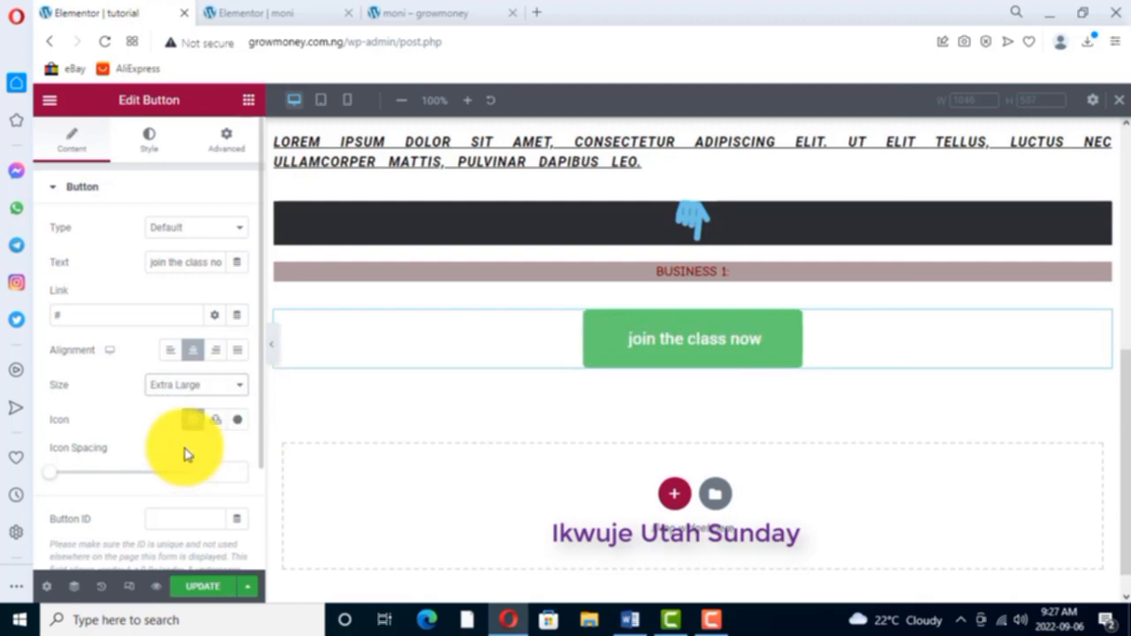
left_click(240, 384)
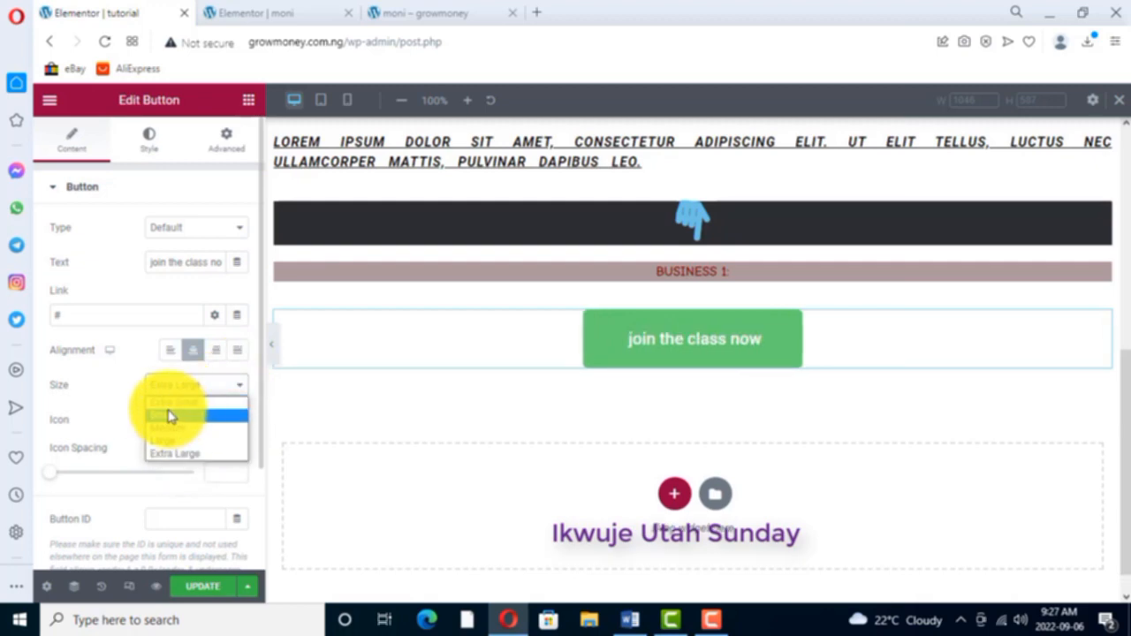
left_click(170, 415)
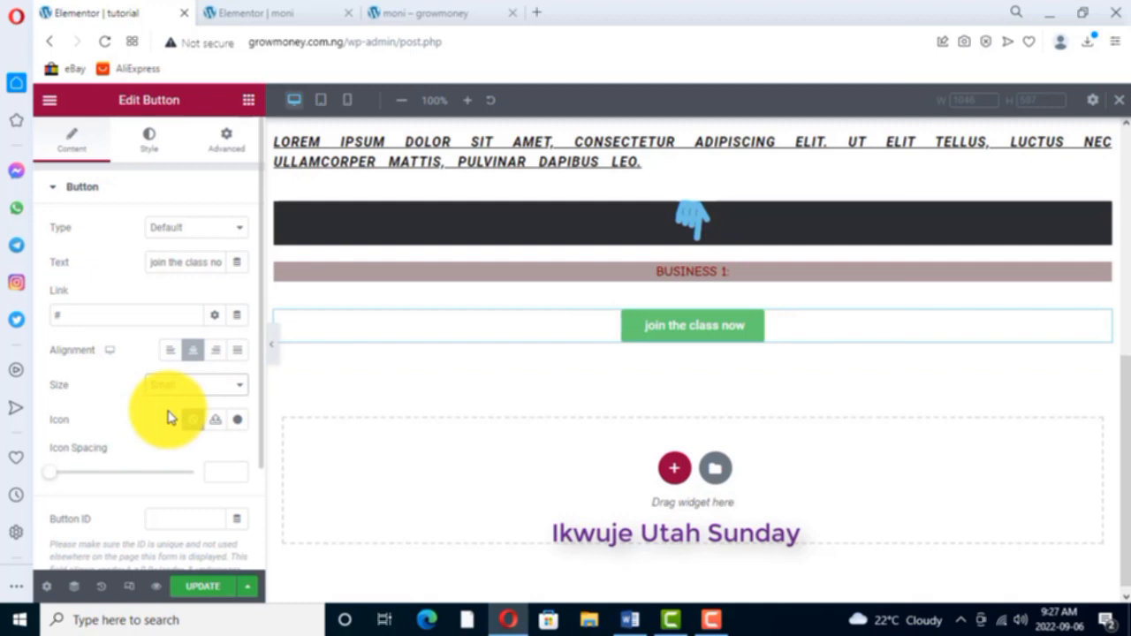
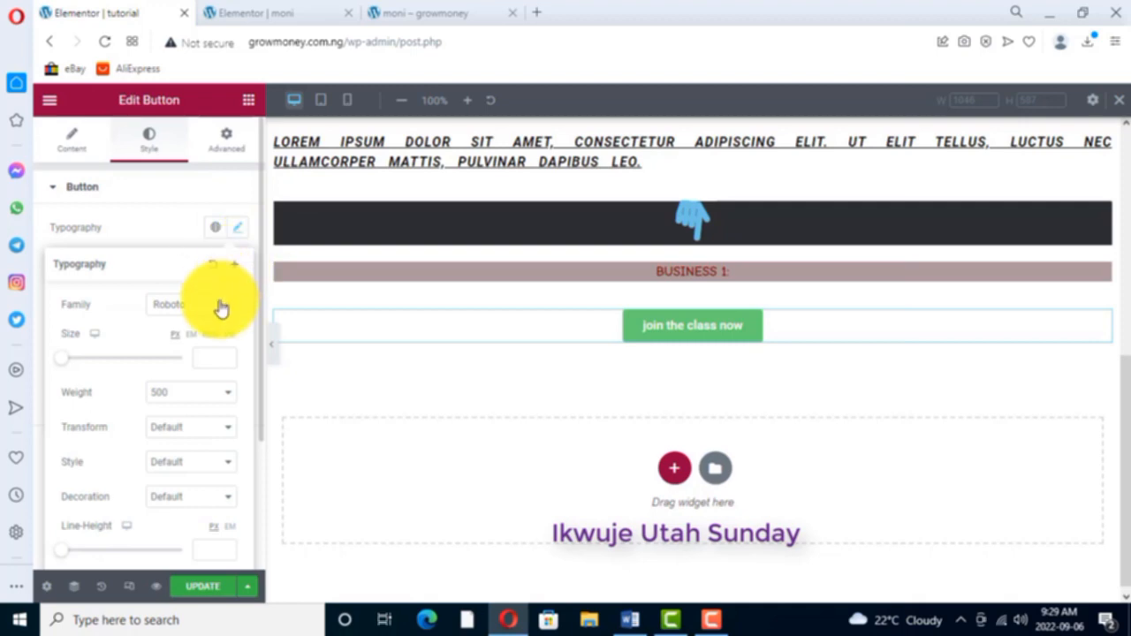
- Set the "join the class now" button's font family to Comic Neue and its weight to Bold
left_click(226, 306)
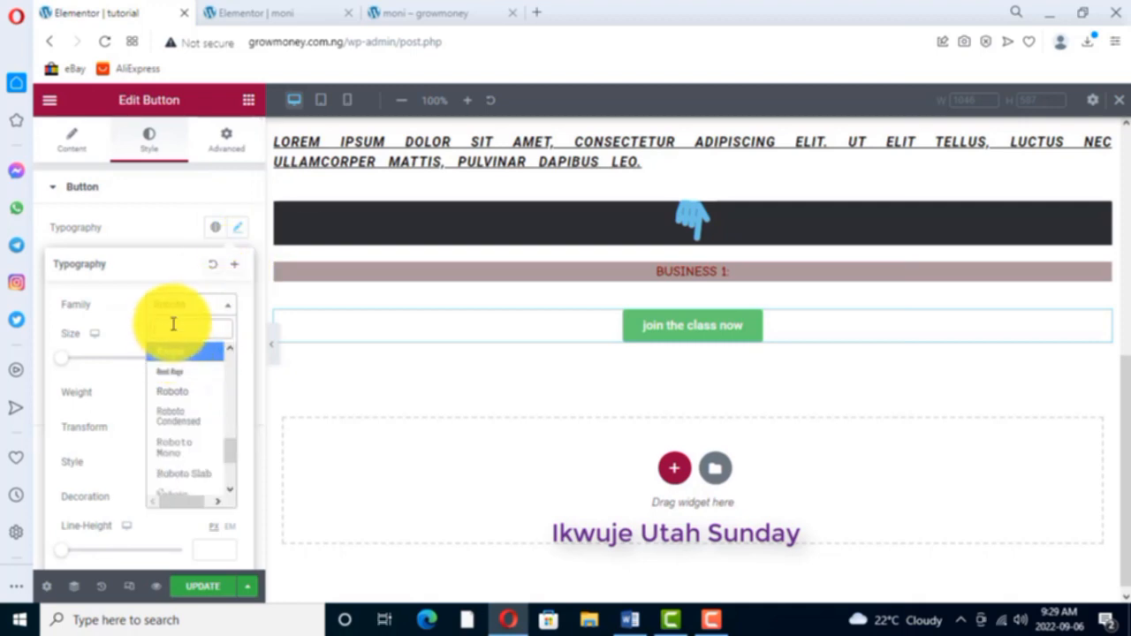
type("comi")
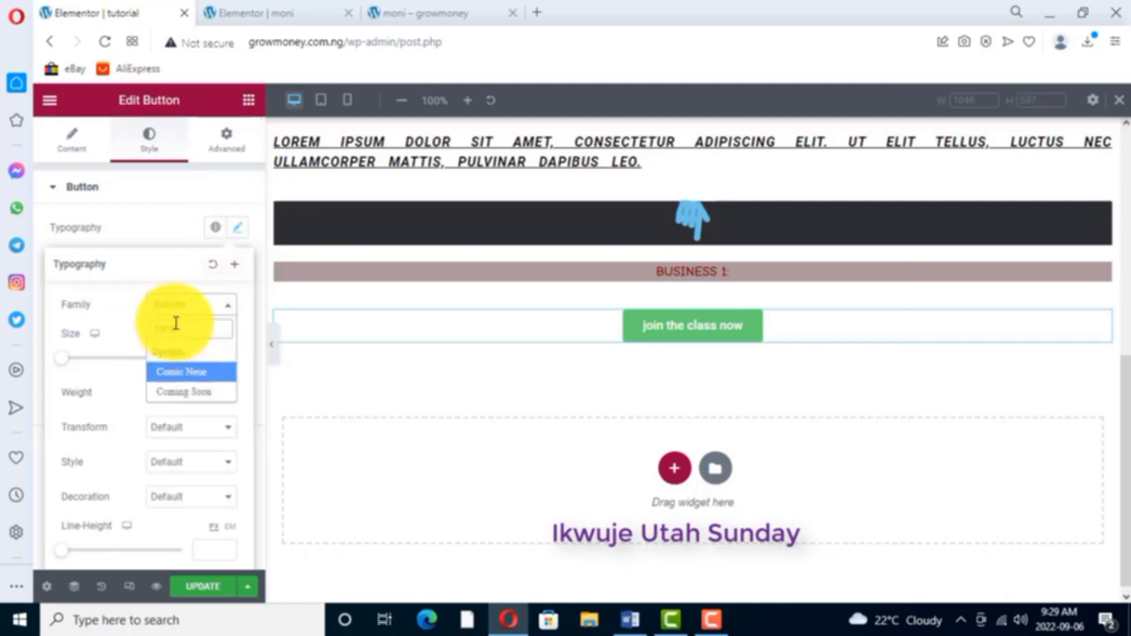
left_click(187, 372)
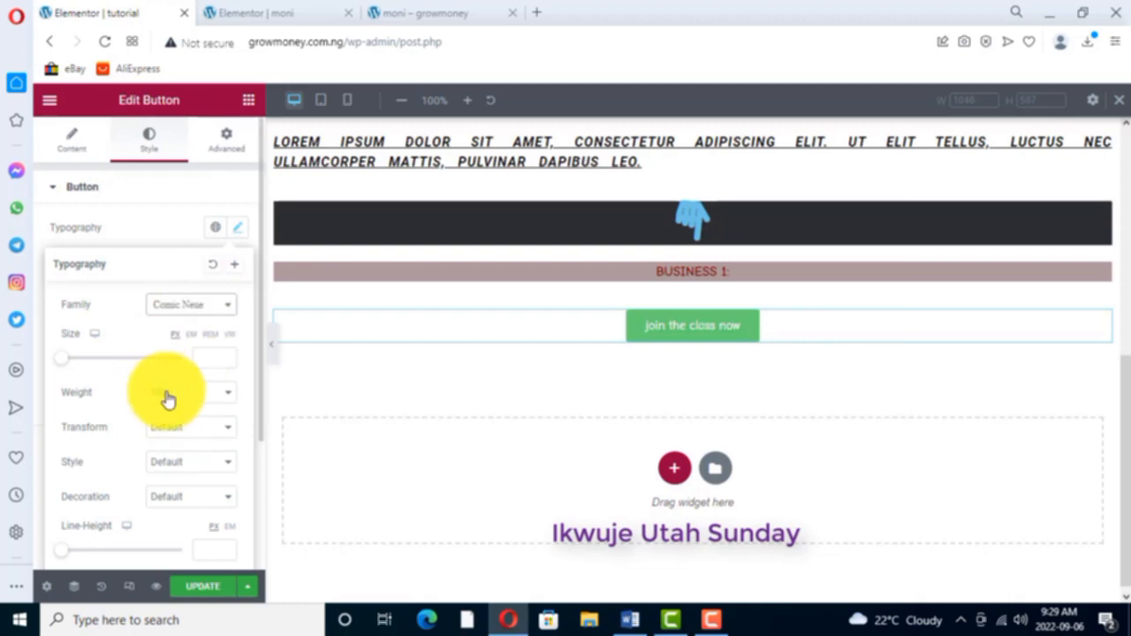
left_click(226, 394)
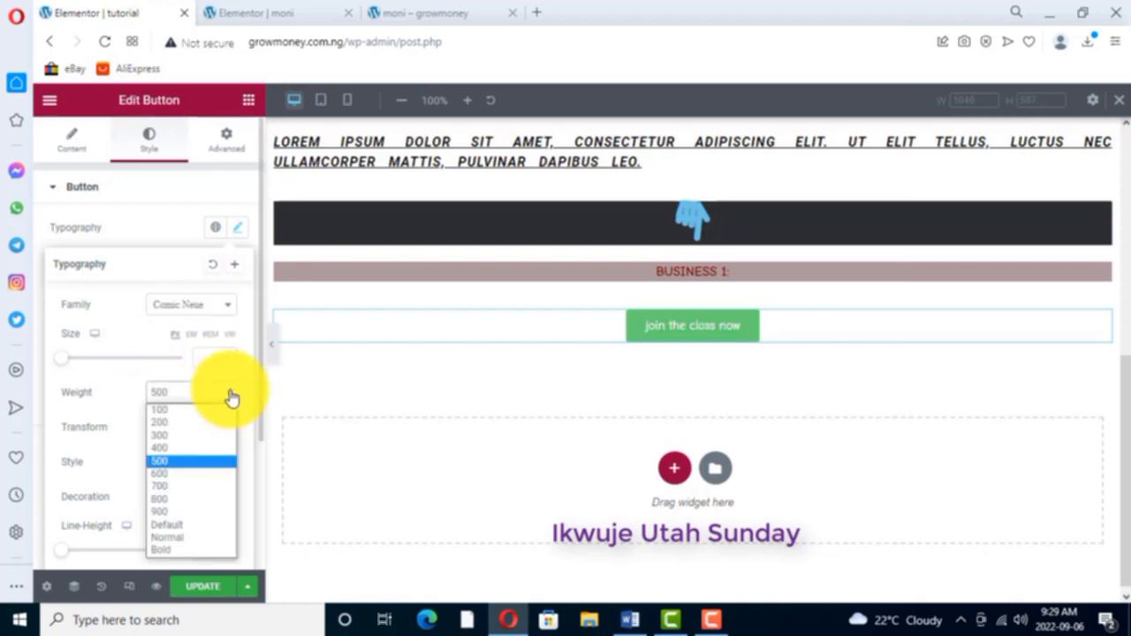
left_click(161, 550)
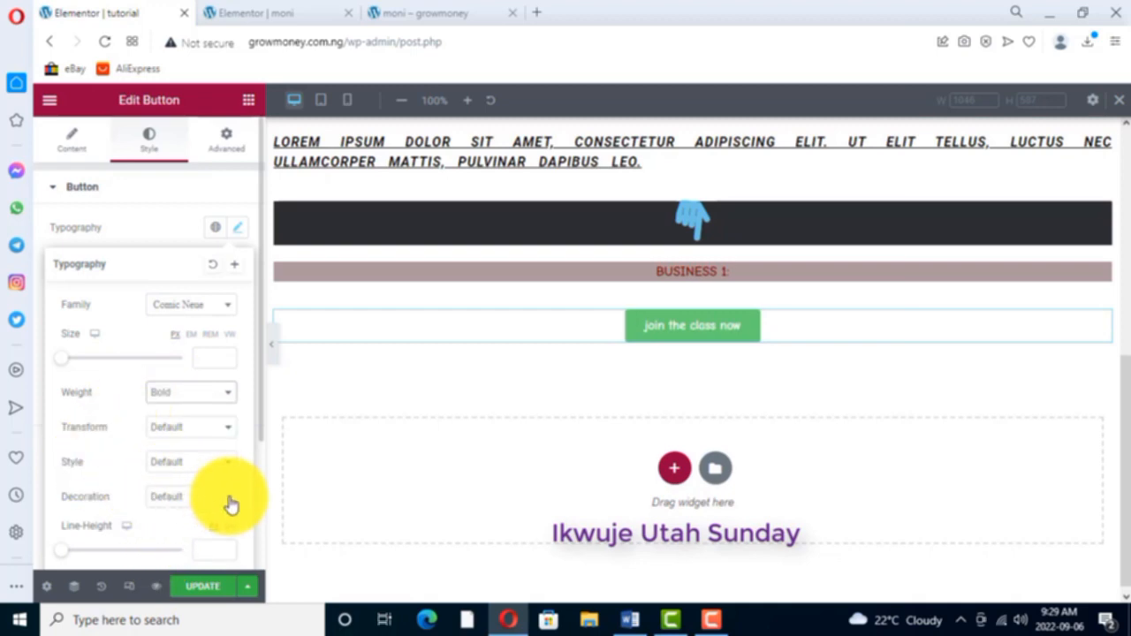
- Set the button text's transform to Uppercase and its style to Italic
left_click(227, 429)
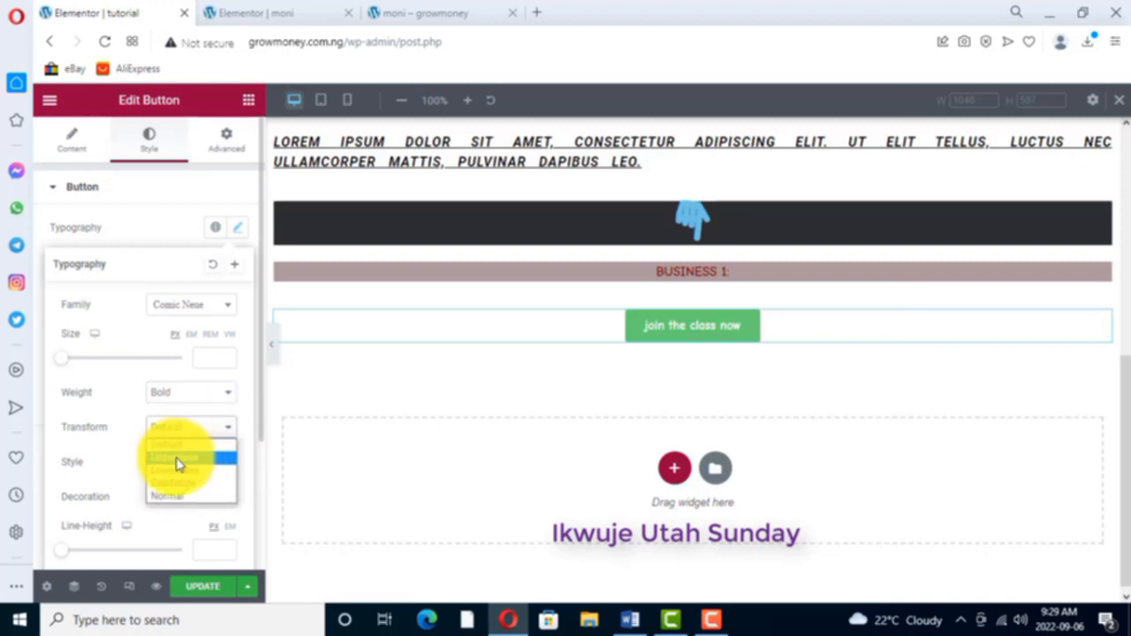
left_click(179, 459)
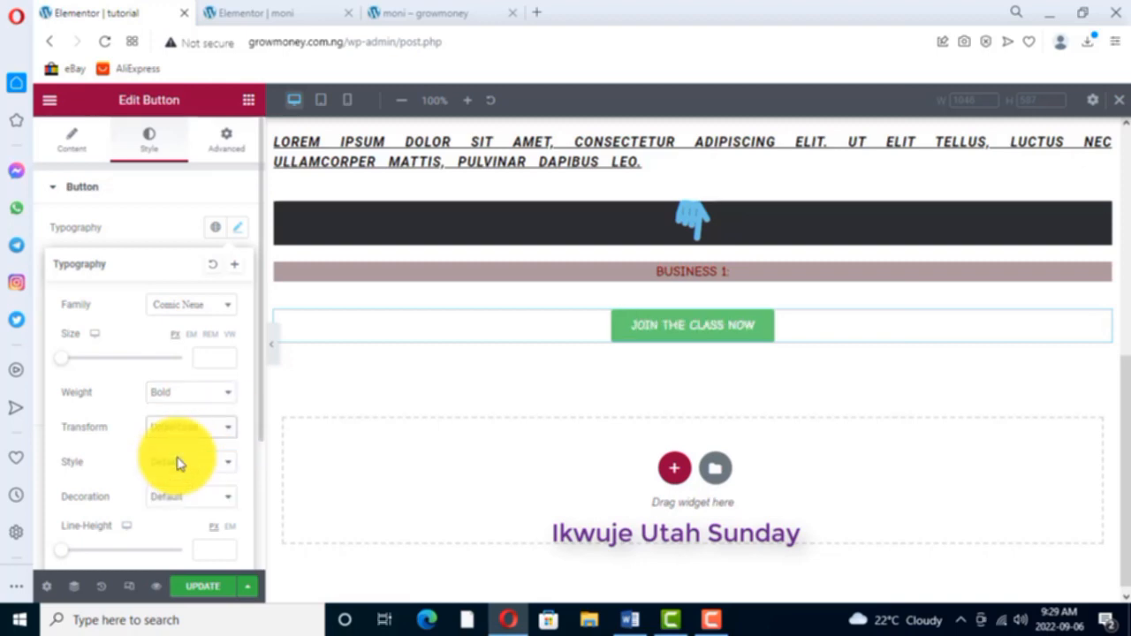
left_click(228, 464)
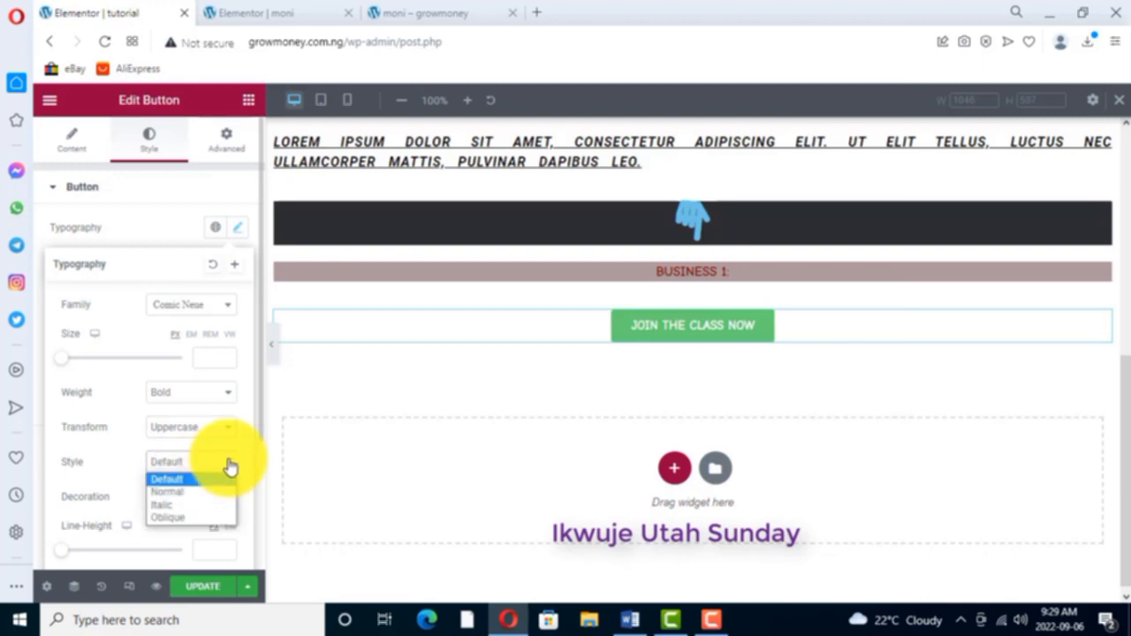
left_click(165, 504)
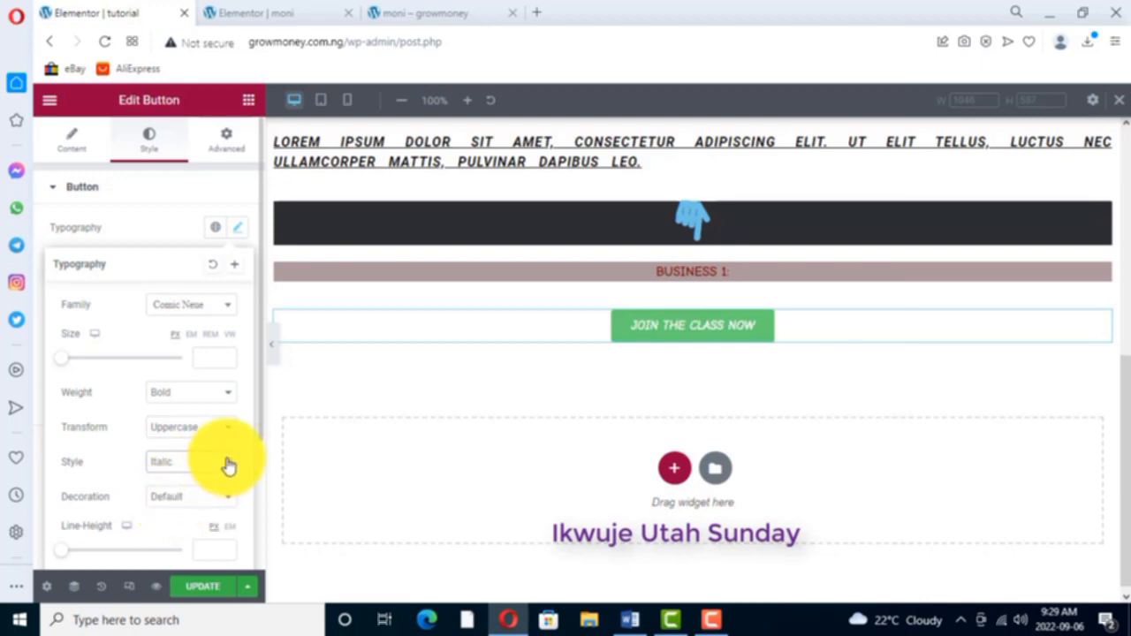
scroll(165, 517, "down", 1)
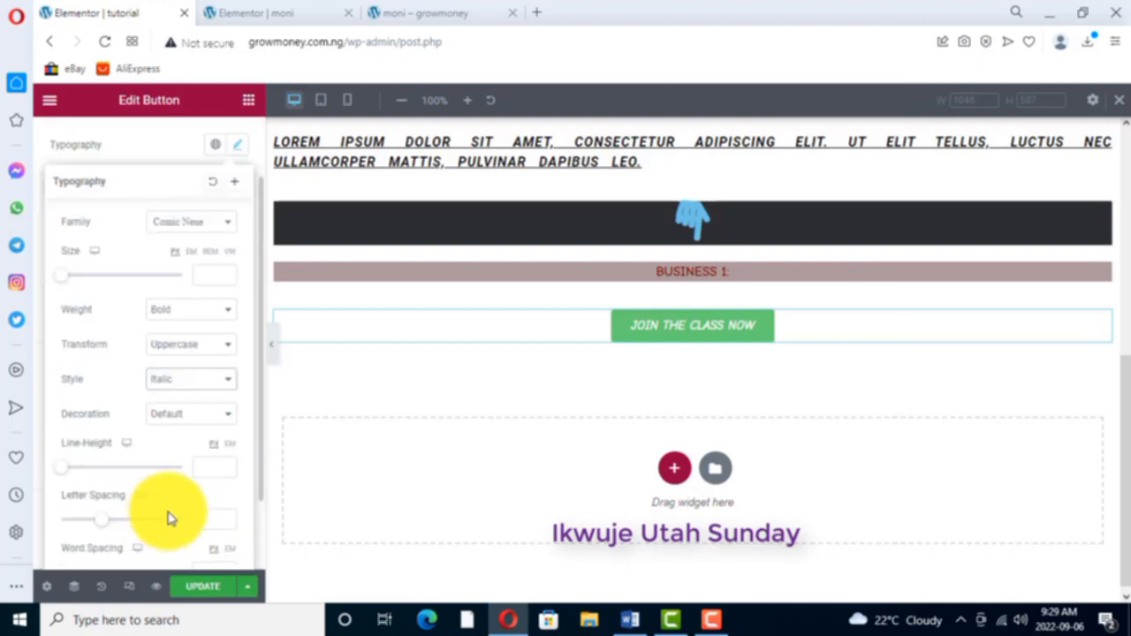
scroll(171, 519, "down", 1)
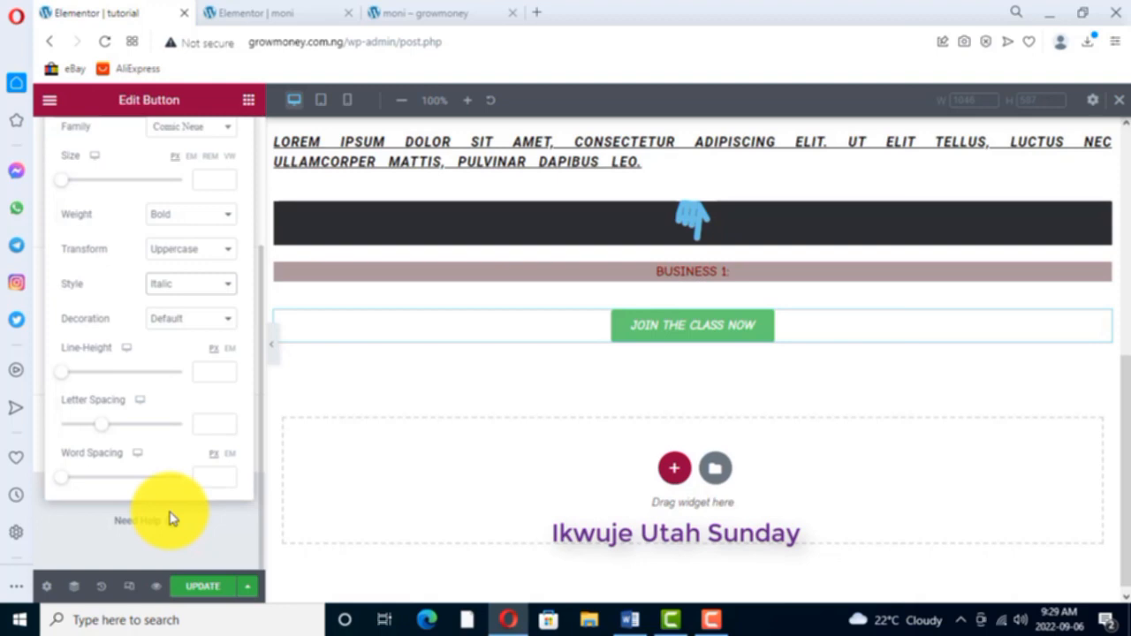
scroll(191, 218, "up", 2)
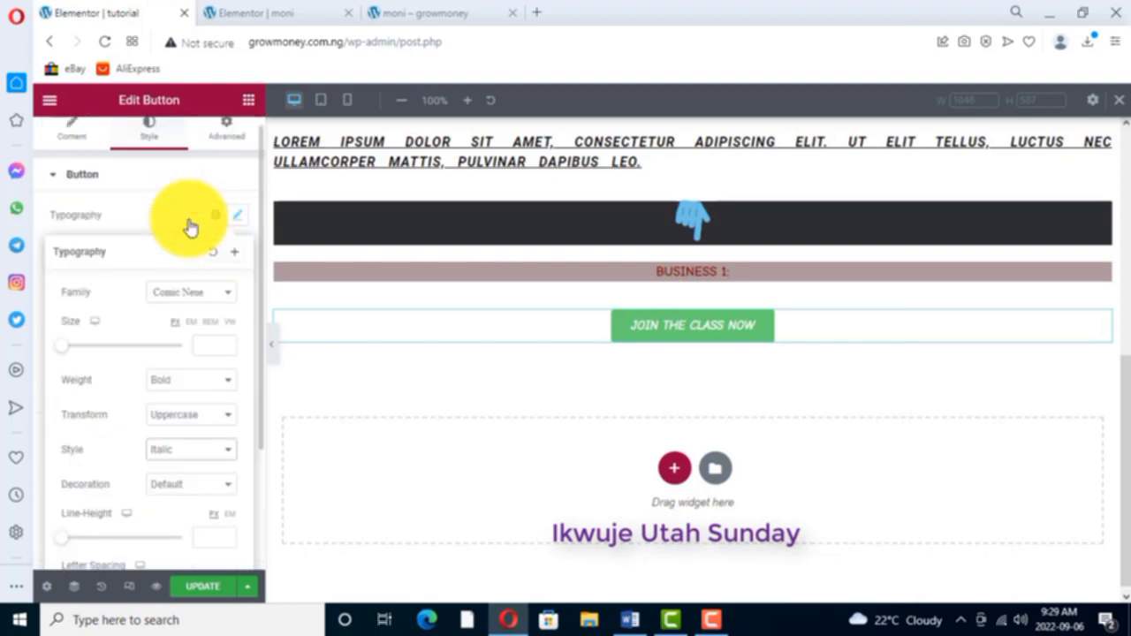
- Raise the join-the-class button's linked margin to 9 px on all sides
left_click(228, 133)
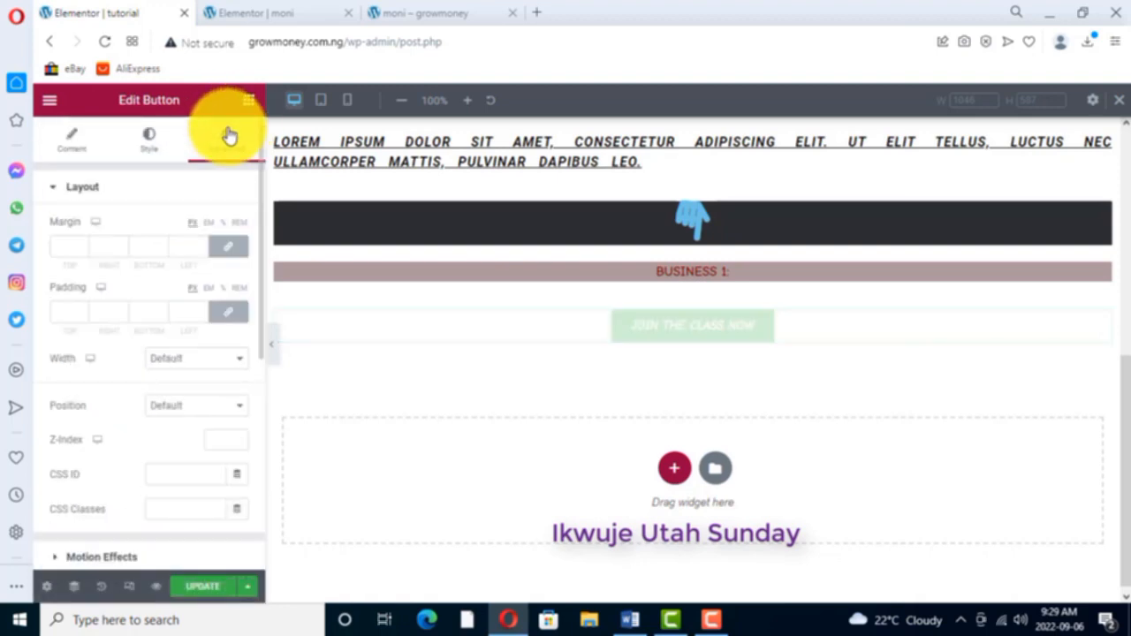
left_click(82, 244)
left_click(81, 244)
left_click(82, 244)
left_click(82, 243)
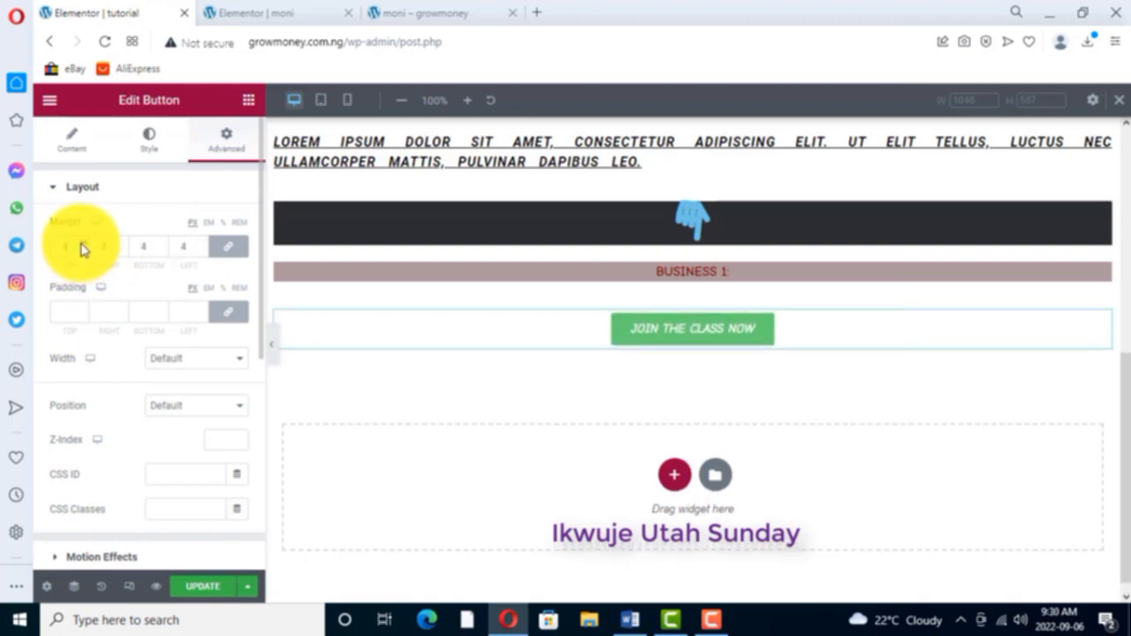
left_click(81, 243)
left_click(81, 244)
left_click(81, 244)
left_click(82, 244)
left_click(81, 244)
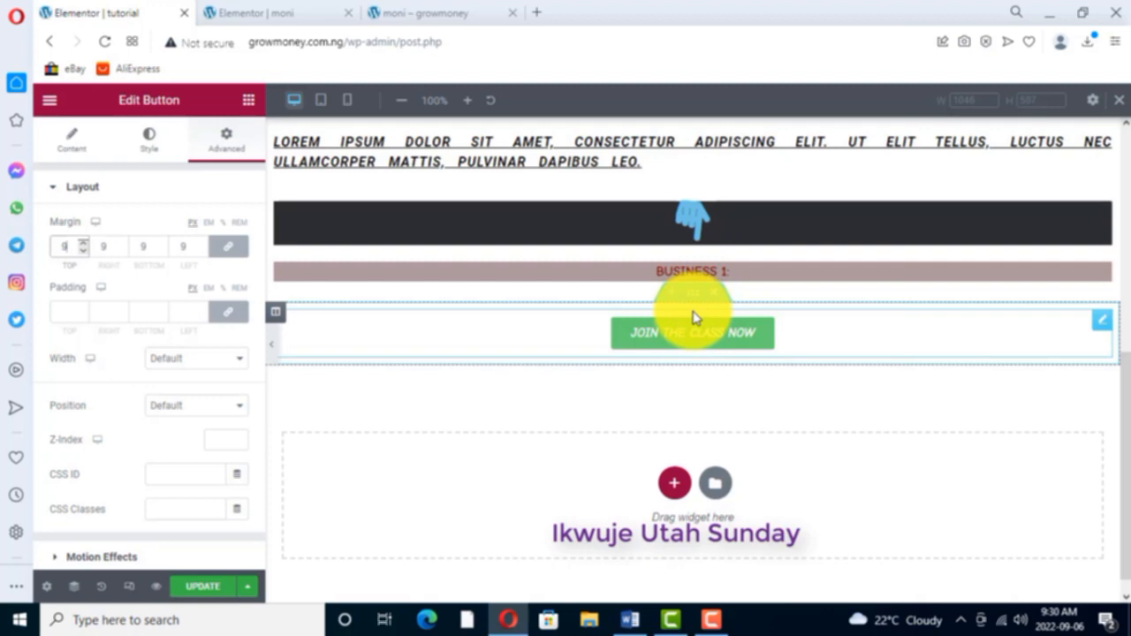
- Try a linked padding of 4 px around the button and bring it back to 0
left_click(84, 308)
left_click(85, 308)
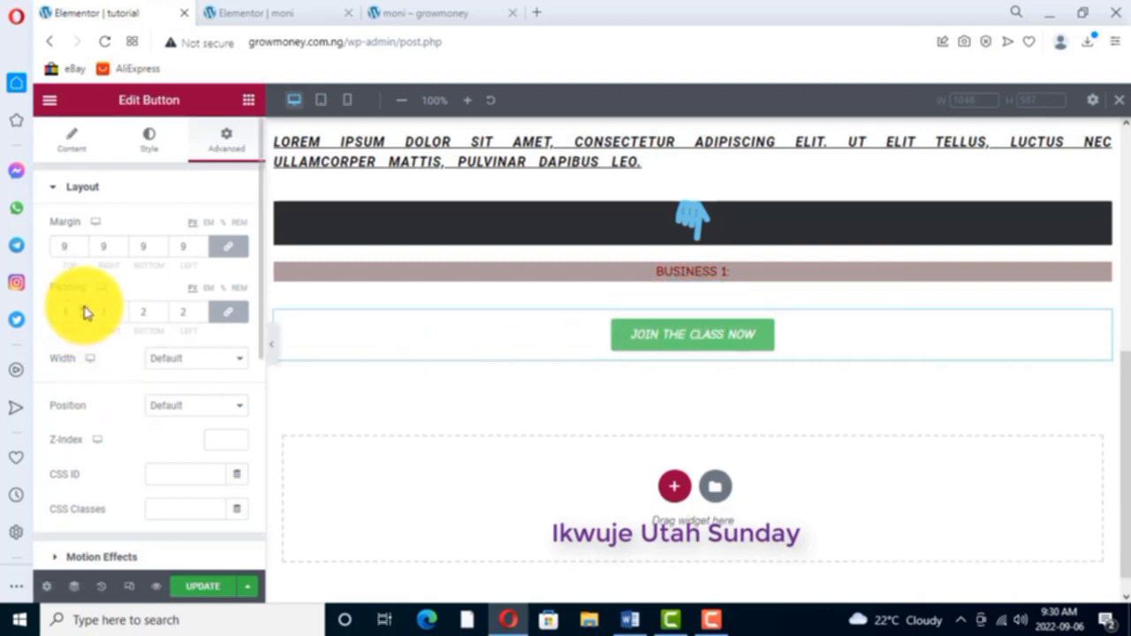
left_click(84, 307)
left_click(85, 308)
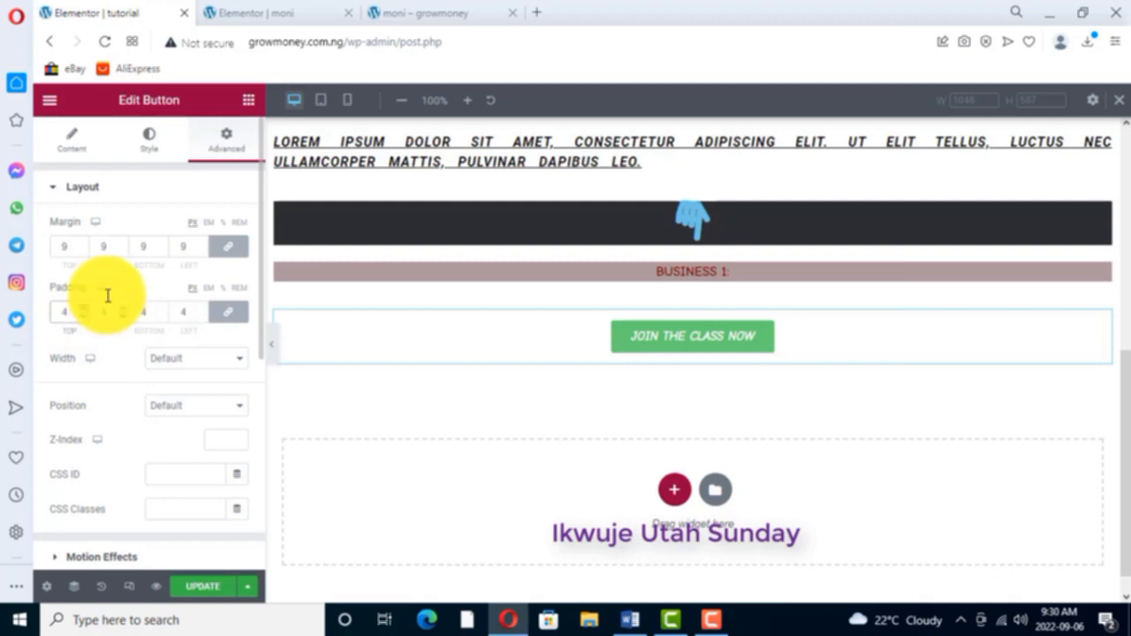
left_click(86, 316)
left_click(86, 316)
left_click(85, 316)
left_click(86, 316)
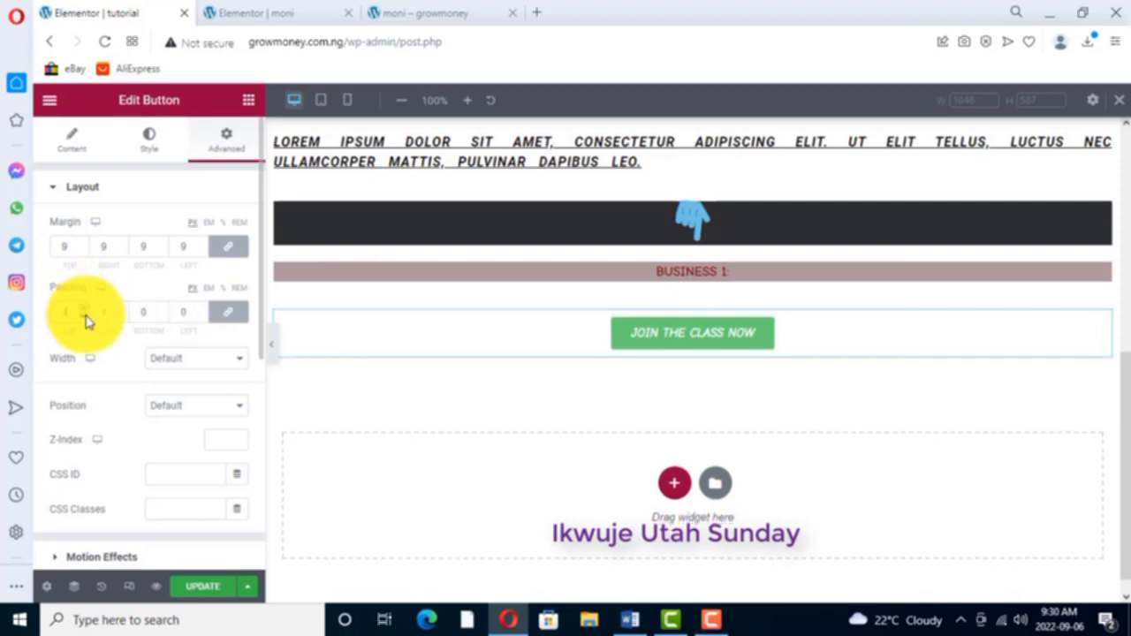
- Bring the button's linked margin back down to 0 on all sides
left_click(82, 254)
left_click(82, 255)
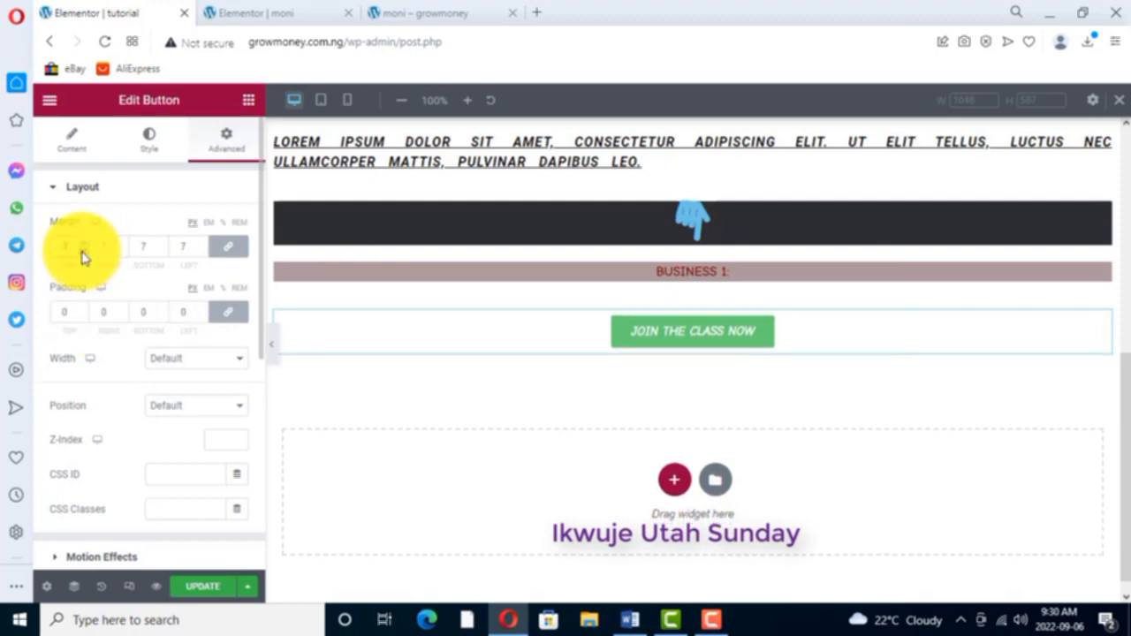
left_click(82, 254)
left_click(82, 255)
left_click(82, 254)
left_click(82, 255)
left_click(83, 255)
left_click(82, 254)
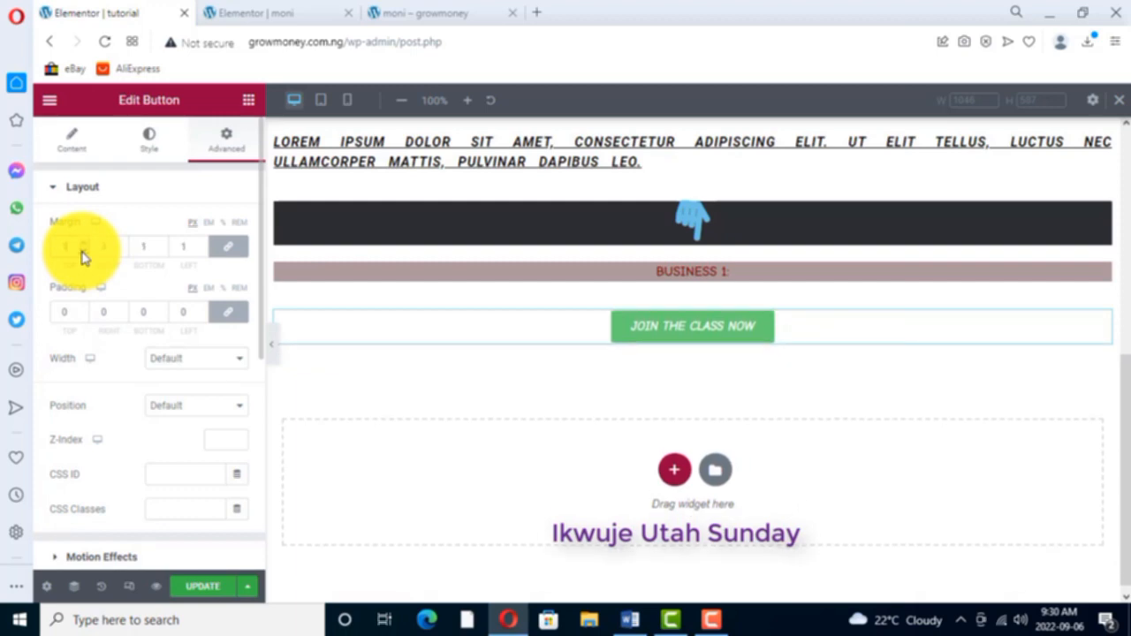
left_click(82, 254)
left_click(82, 254)
left_click(83, 244)
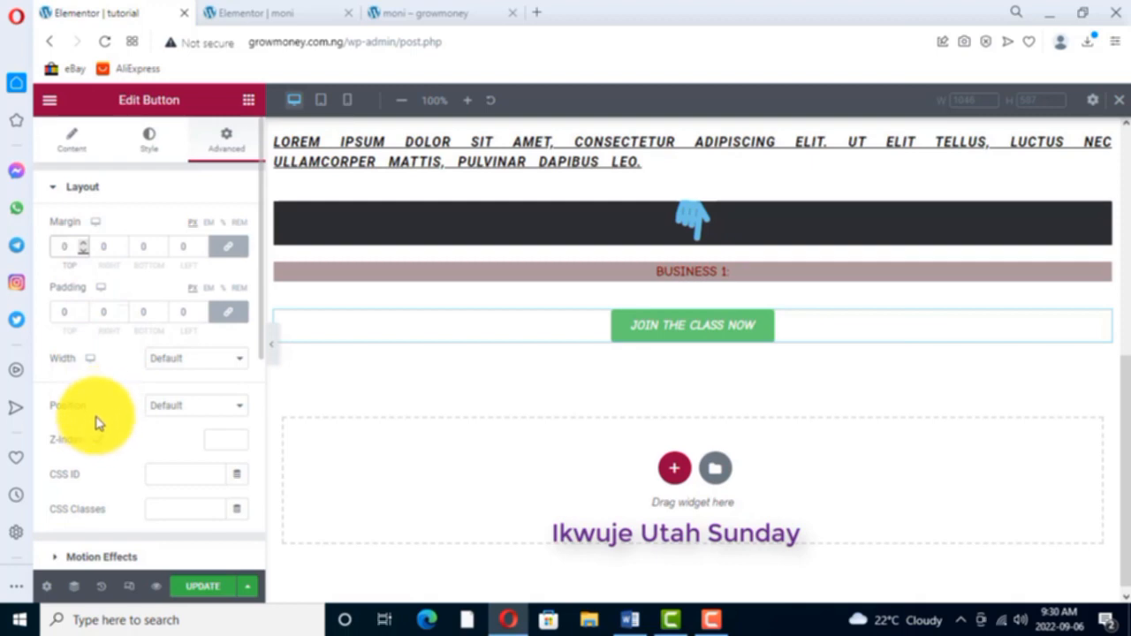
- Give the button widget a classic background in dark blue, #29344D
scroll(100, 416, "down", 2)
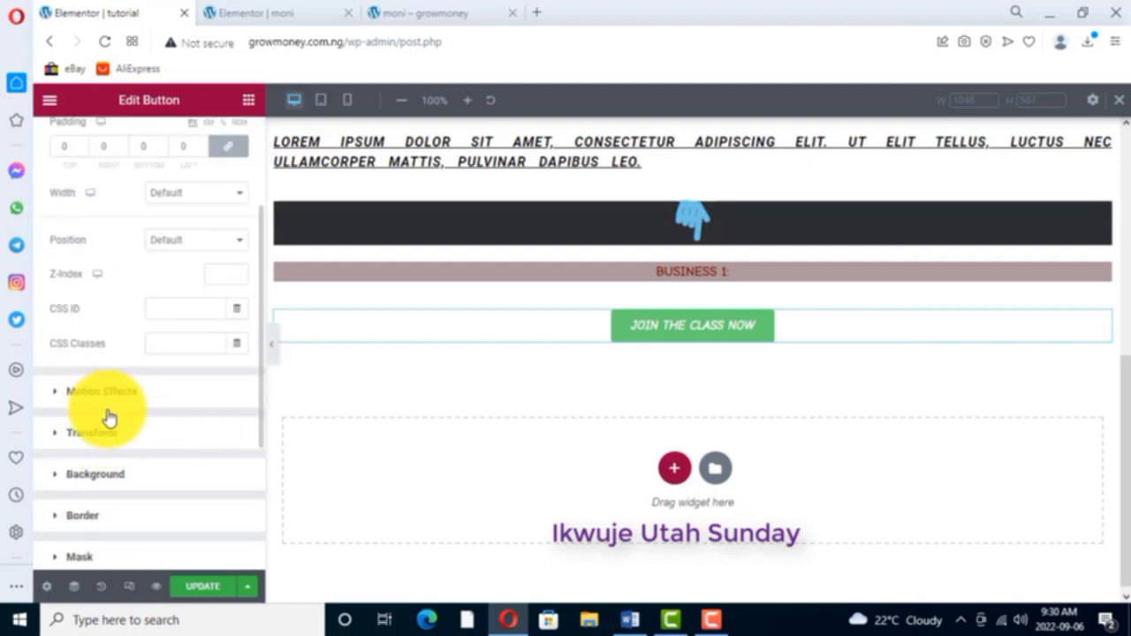
left_click(100, 475)
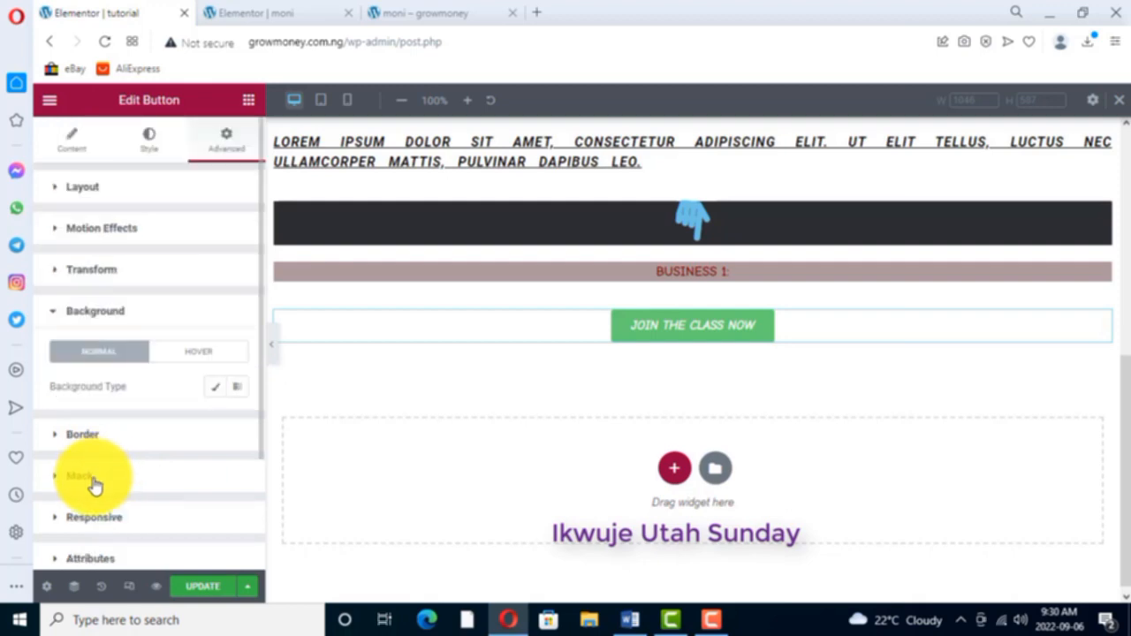
left_click(217, 390)
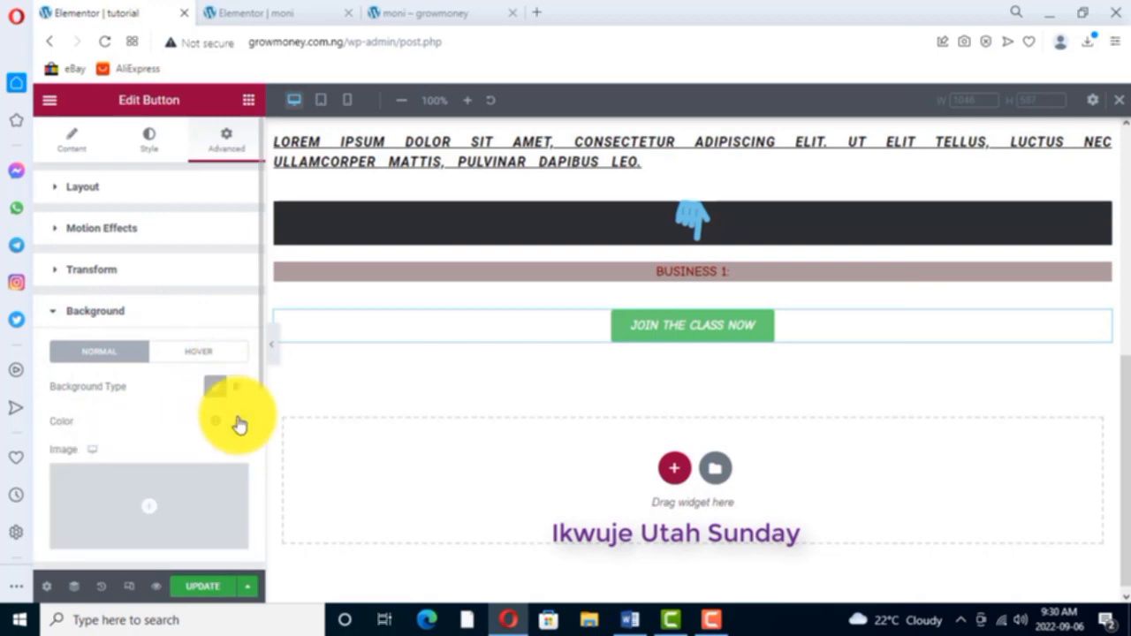
left_click(236, 421)
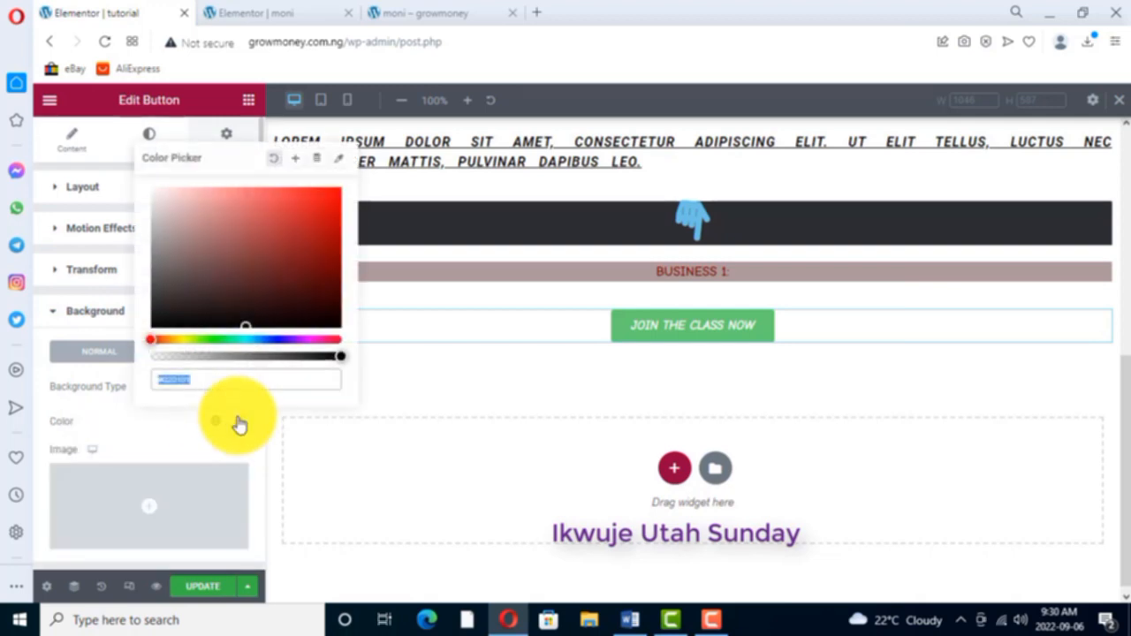
left_click(239, 285)
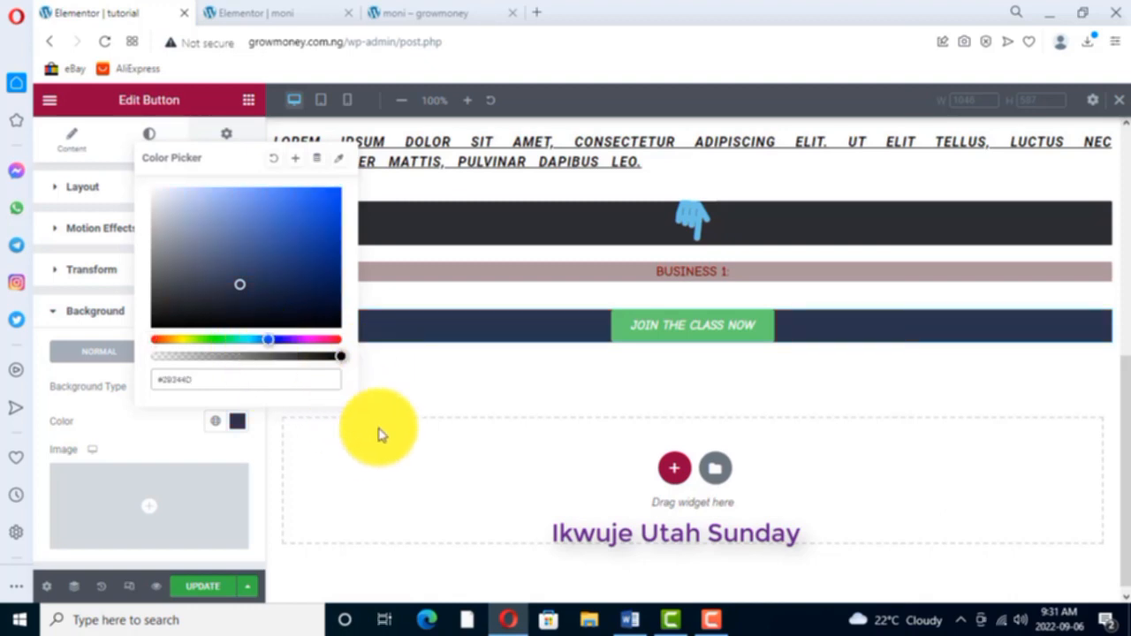
left_click(404, 380)
- Round the corners of the dark pointing-hand icon bar with a linked border radius of 19 px
left_click(395, 234)
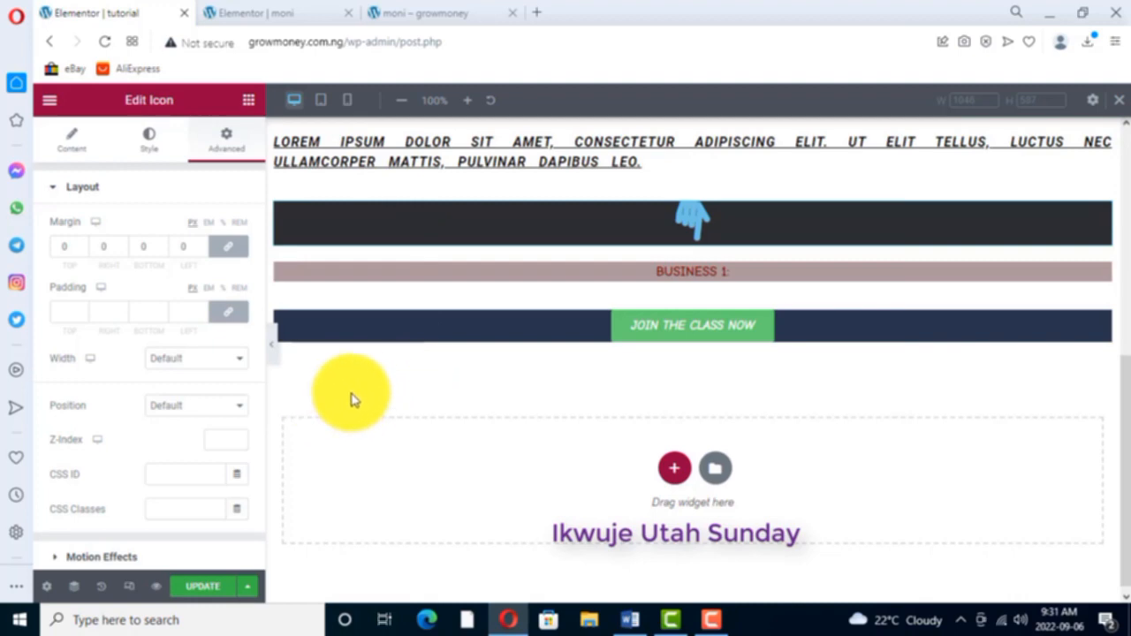
scroll(152, 477, "down", 2)
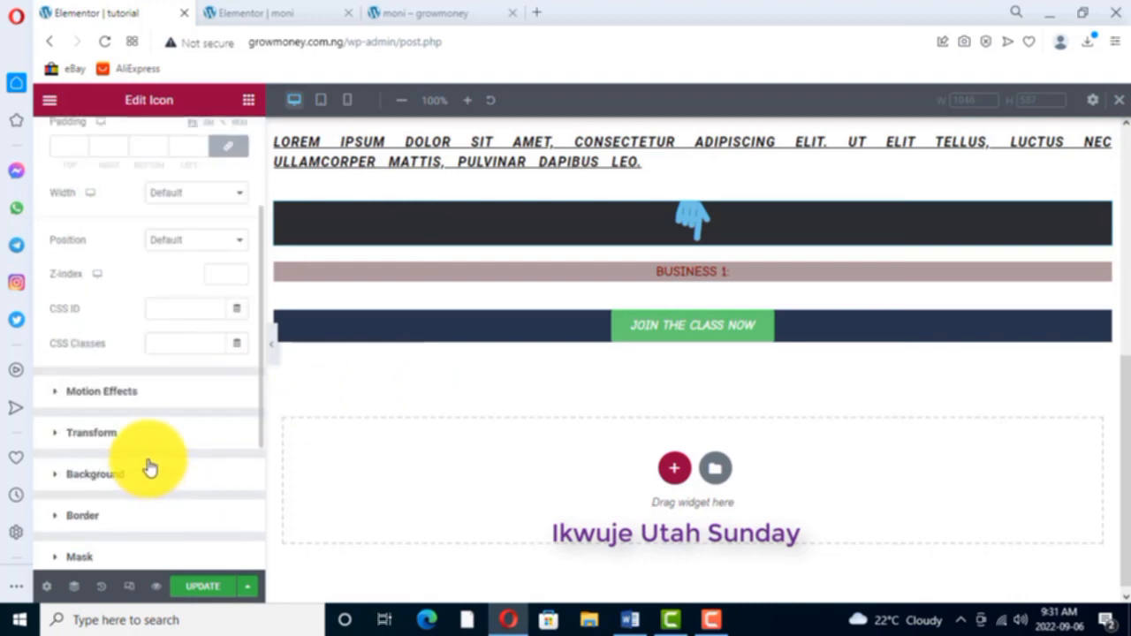
left_click(86, 516)
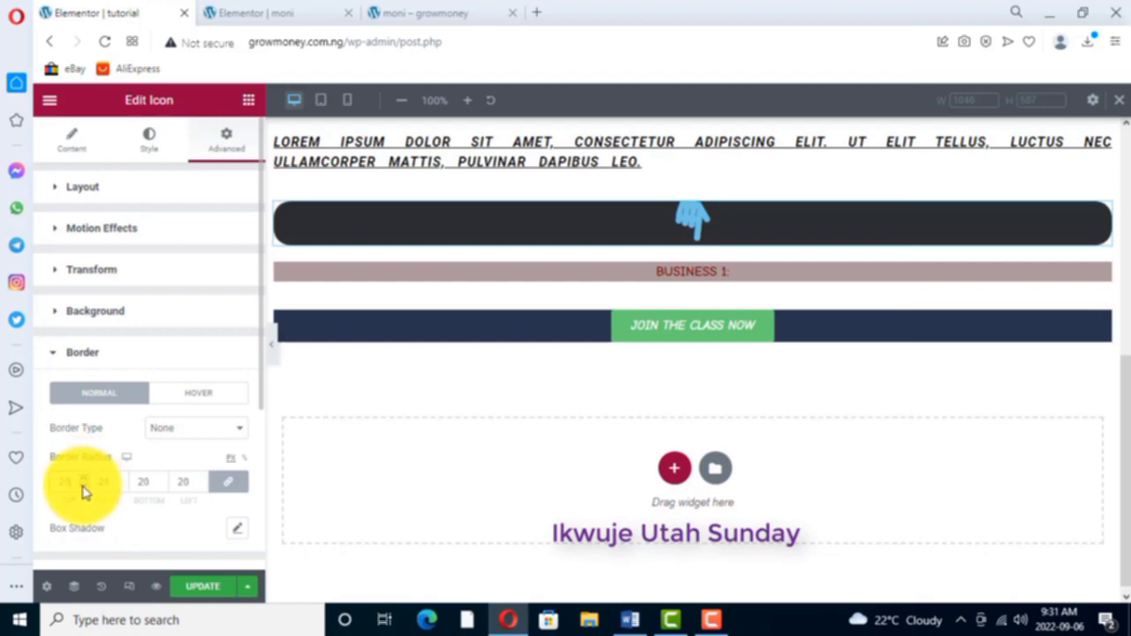
left_click(83, 486)
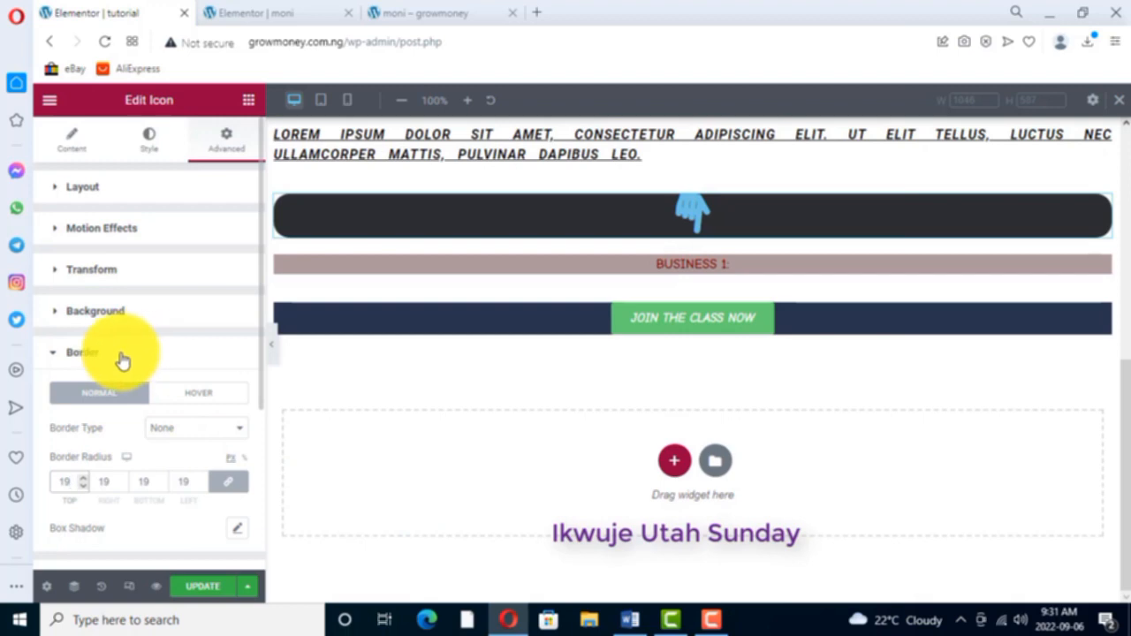
left_click(122, 358)
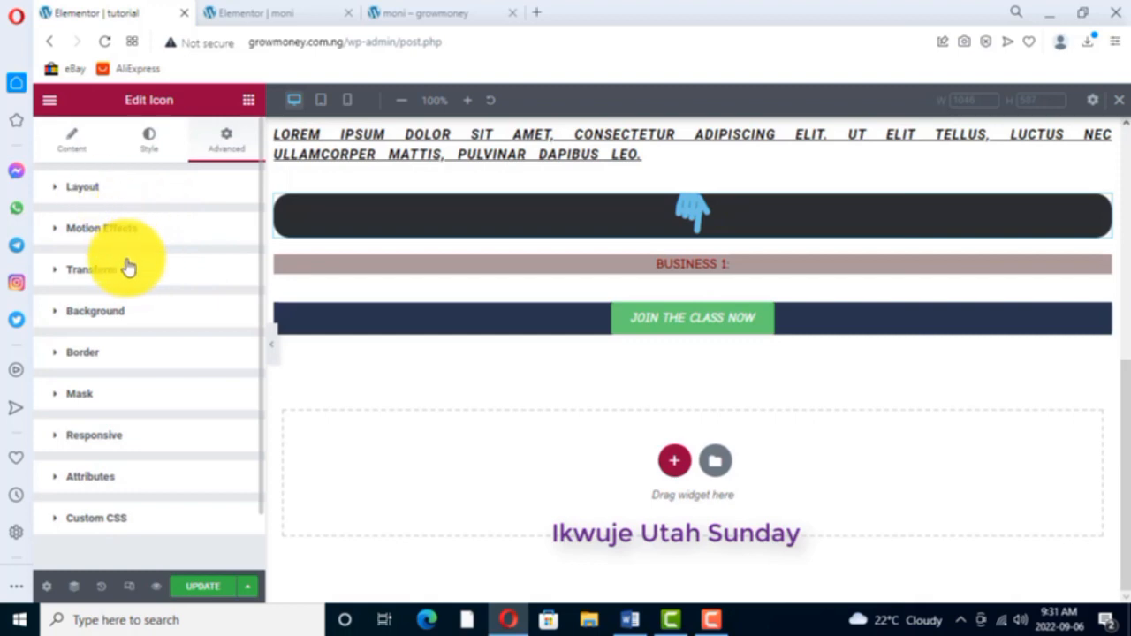
- Try rotating the pointing-hand icon bar to 94 degrees, then set its rotation to -360 degrees
left_click(97, 271)
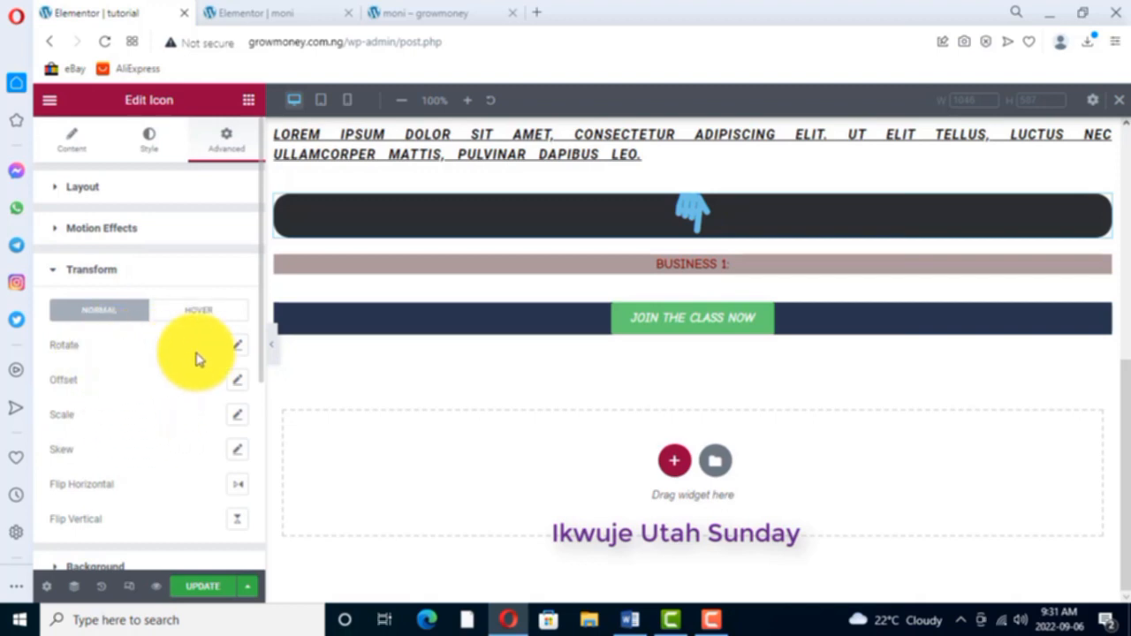
left_click(238, 345)
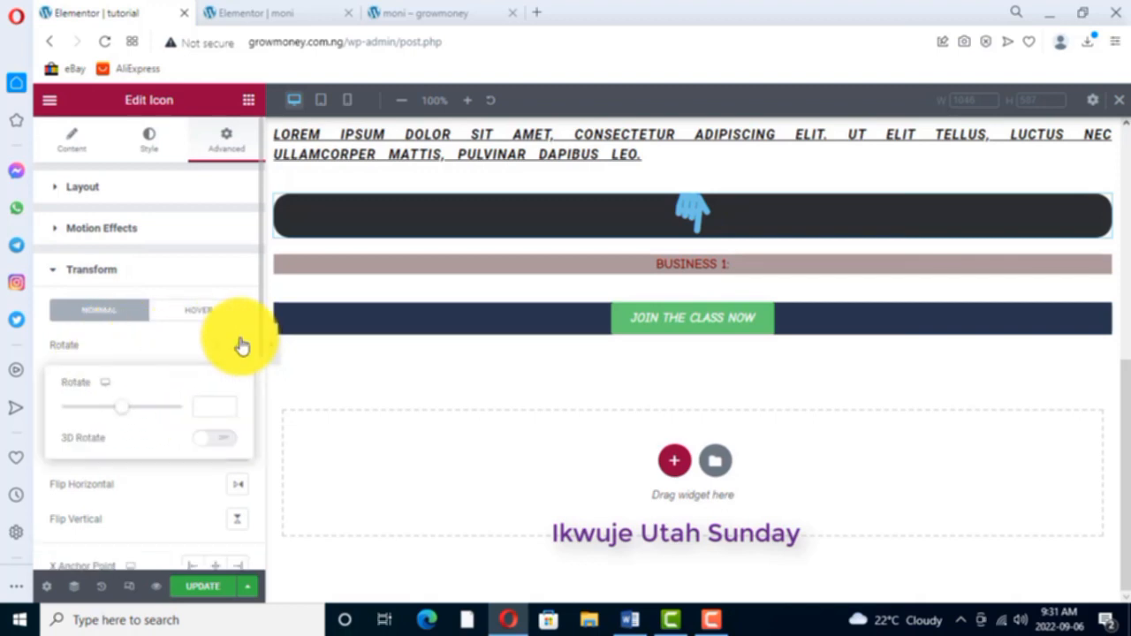
left_click_drag(156, 416, 138, 415)
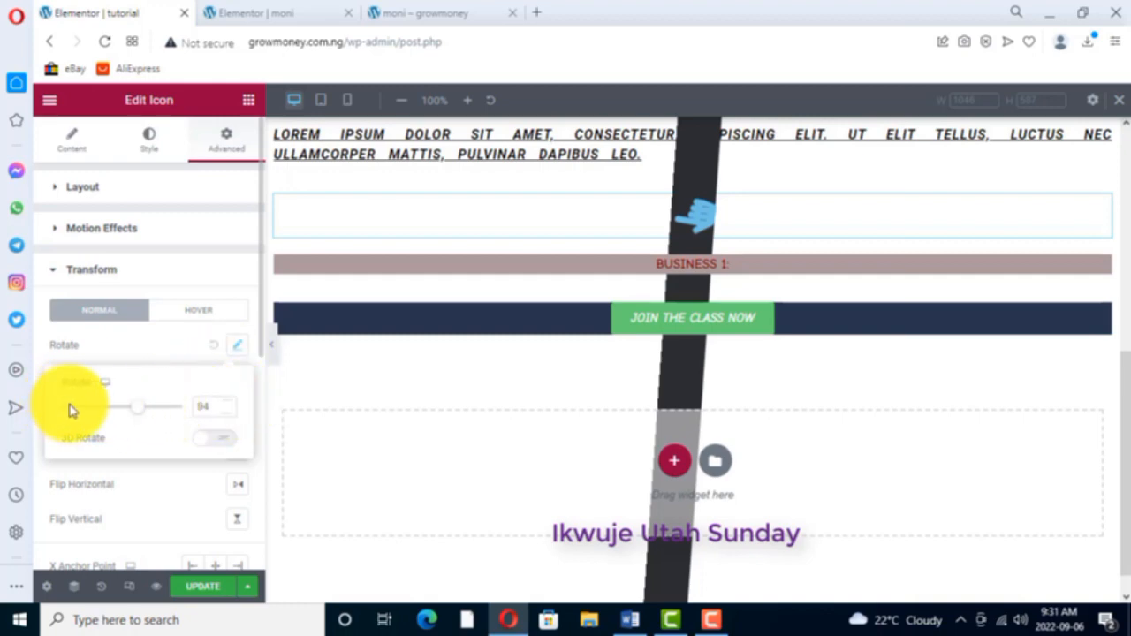
left_click_drag(139, 409, 60, 412)
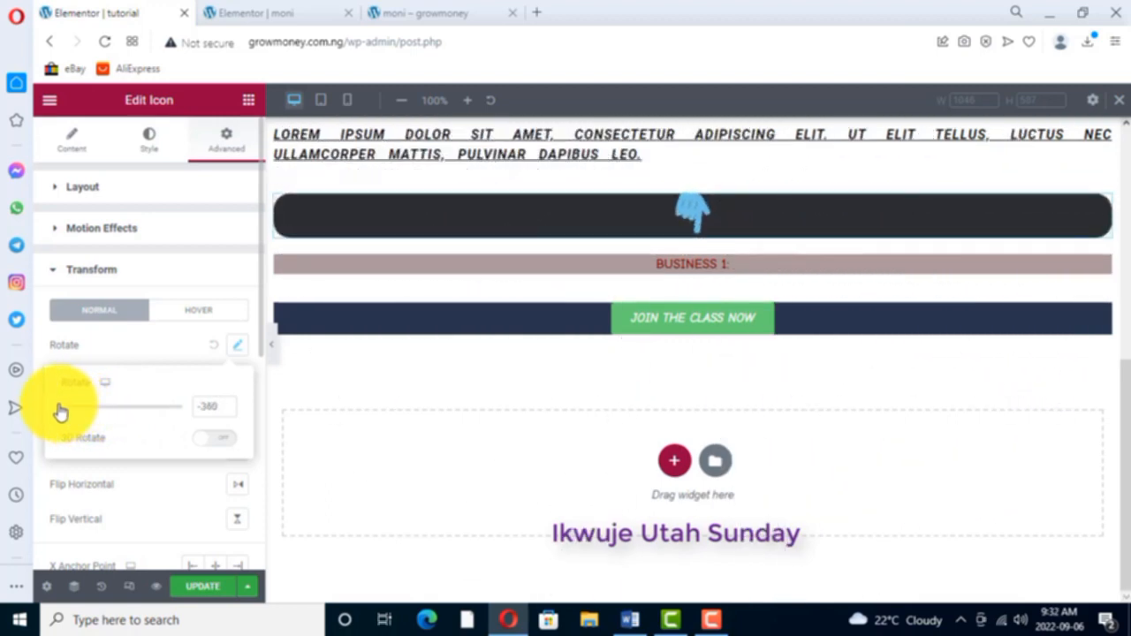
- Round the corners of the join-the-class button's dark blue bar with a linked border radius of 20 px
left_click(1105, 316)
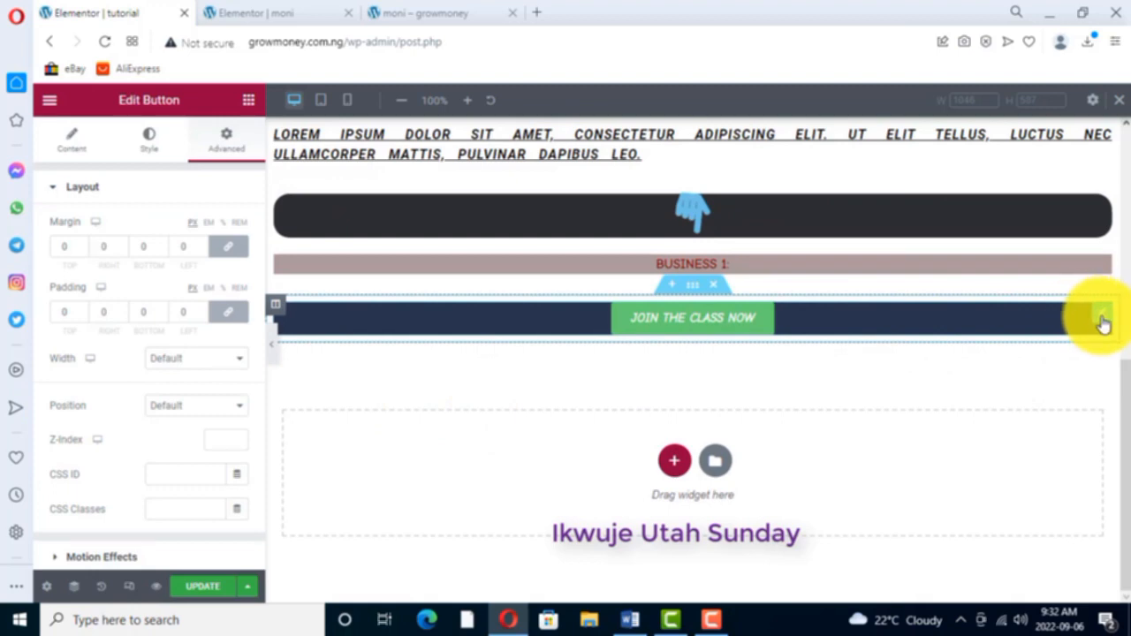
left_click(1102, 206)
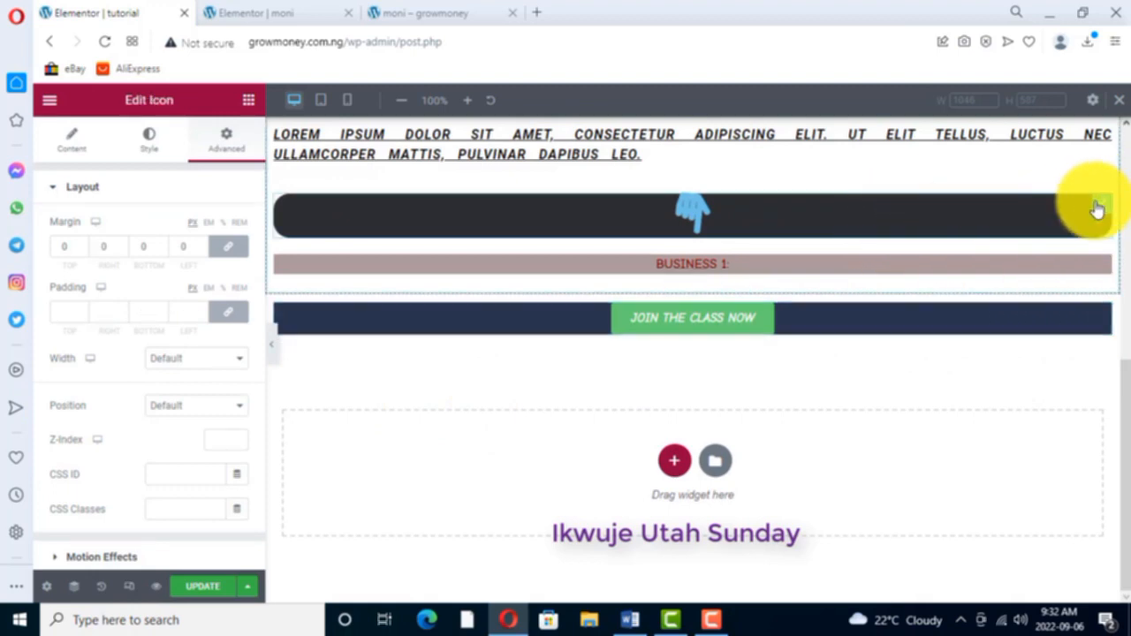
left_click(1104, 319)
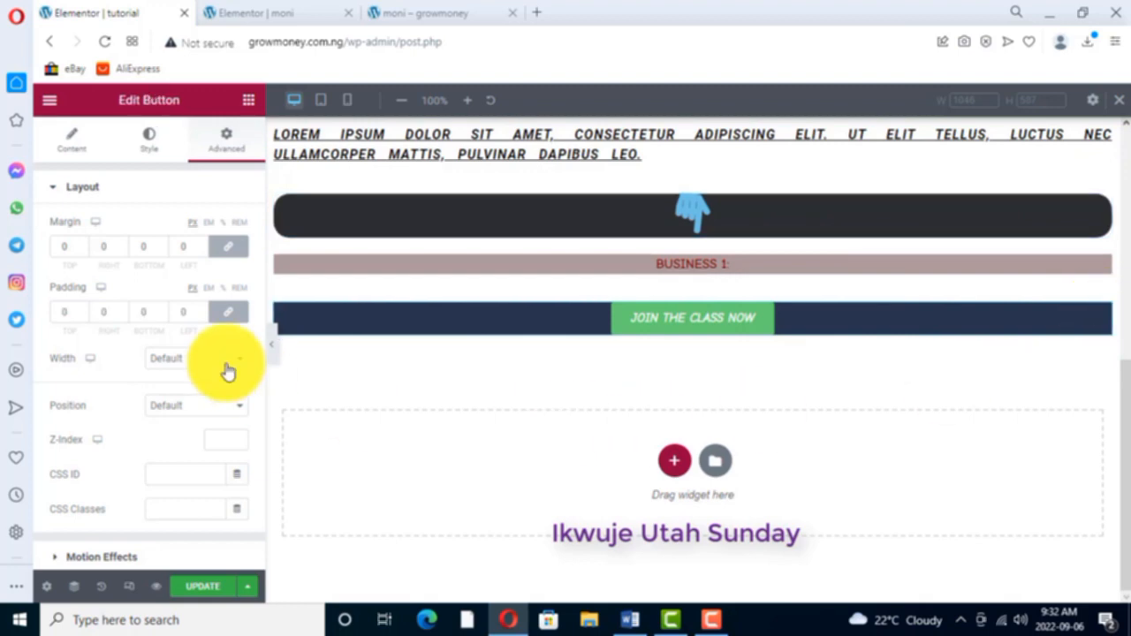
scroll(75, 442, "down", 2)
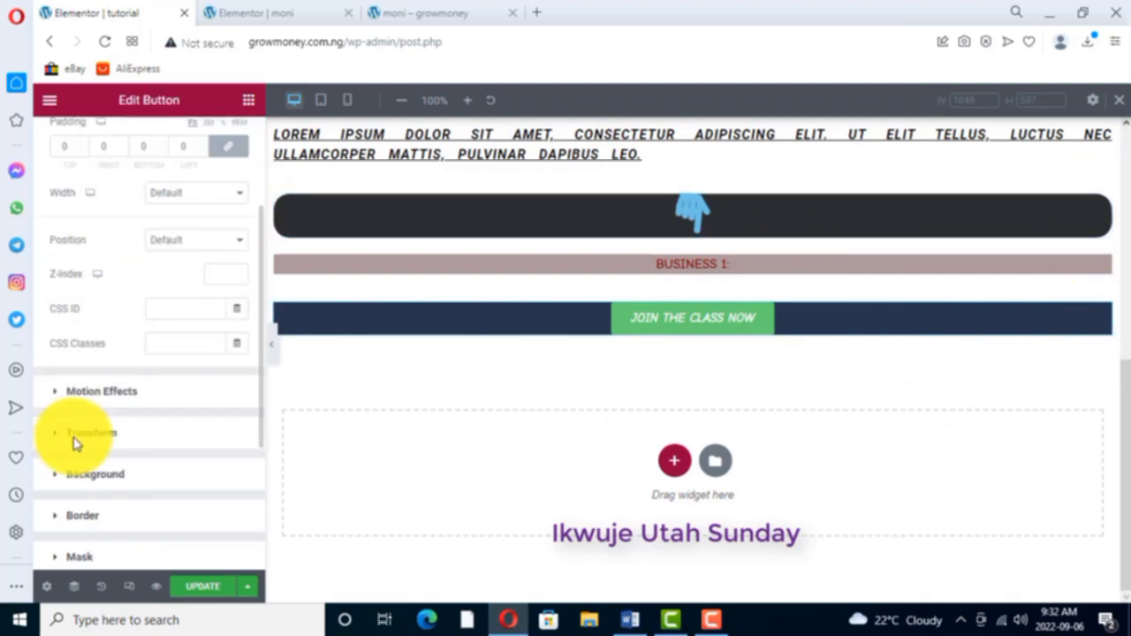
left_click(83, 516)
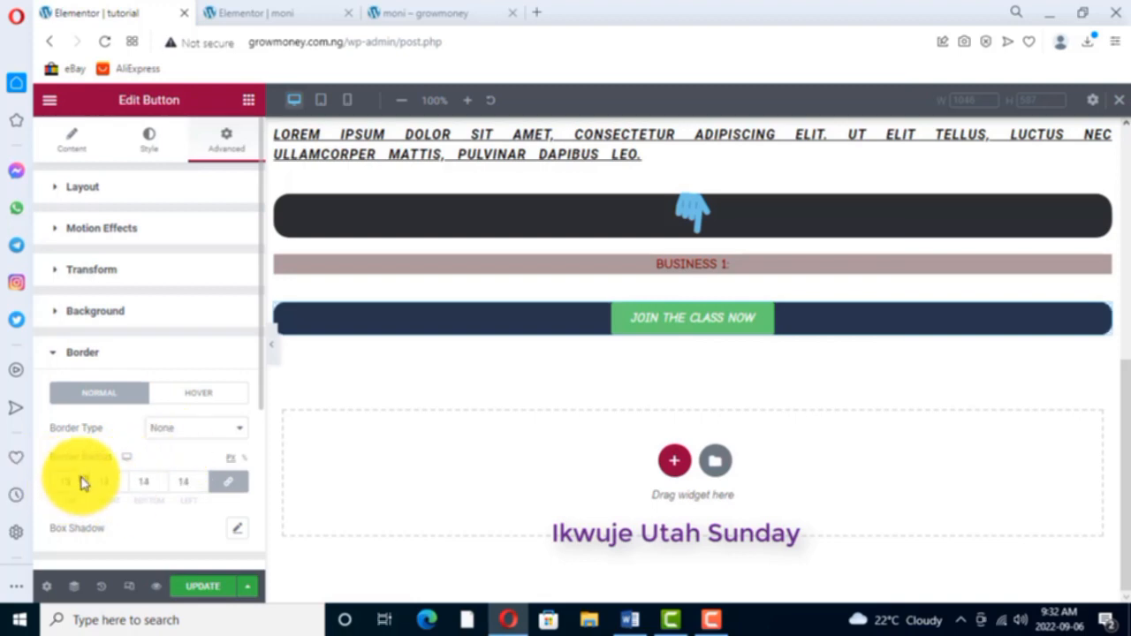
left_click(82, 478)
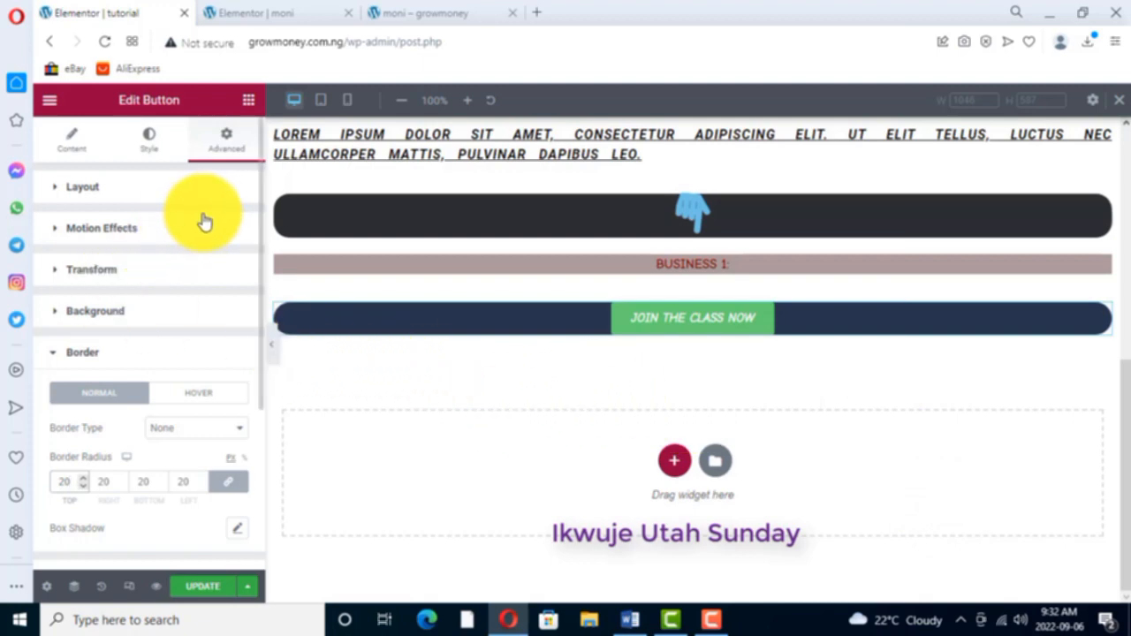
- Examine the moni page's layout from the join button through the testimonials heading to the first chat screenshot
left_click(270, 10)
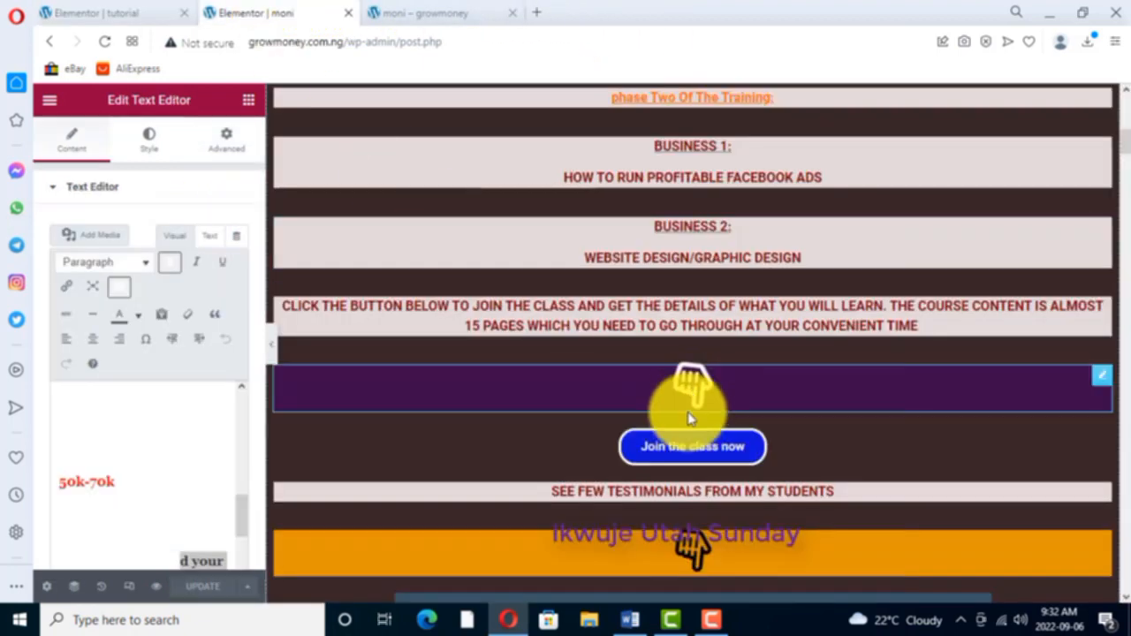
scroll(686, 403, "down", 5)
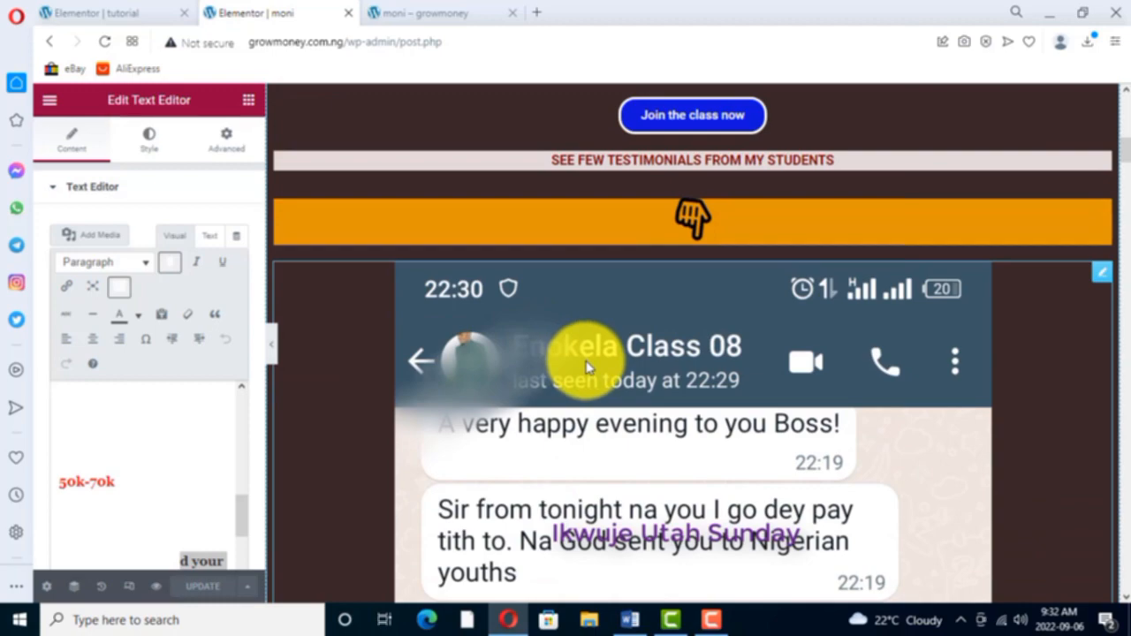
scroll(585, 375, "up", 2)
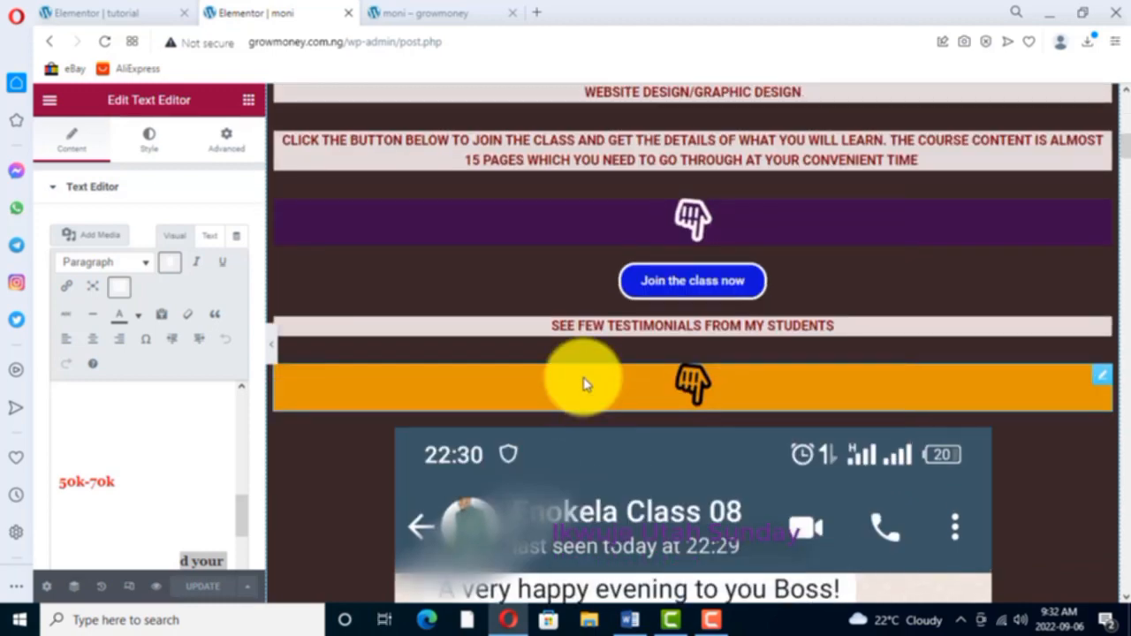
scroll(530, 336, "up", 5)
scroll(677, 560, "down", 9)
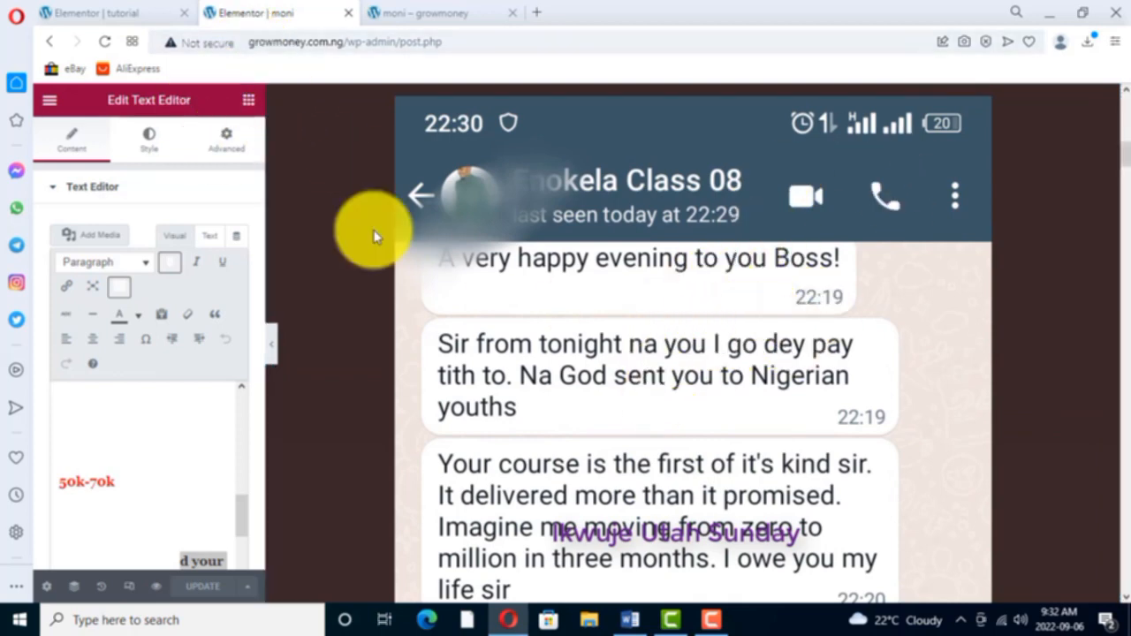
- On the tutorial page, add an Image widget below the join-the-class button and insert Screenshot_20220824-111041.jpg from the media library
left_click(102, 12)
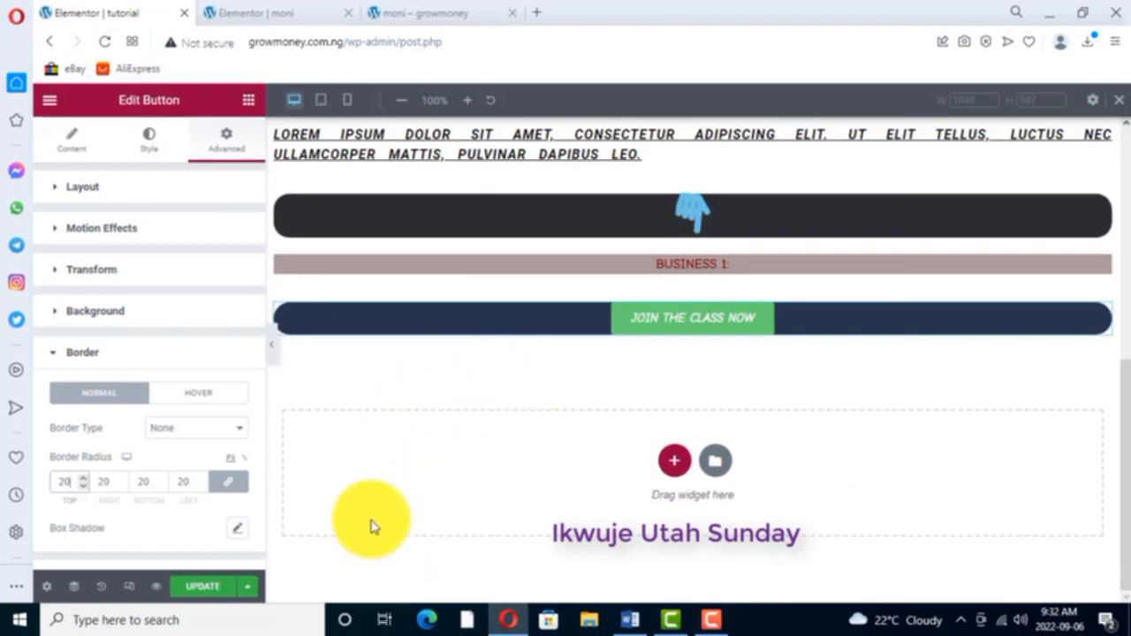
left_click(248, 100)
left_click_drag(100, 397, 538, 350)
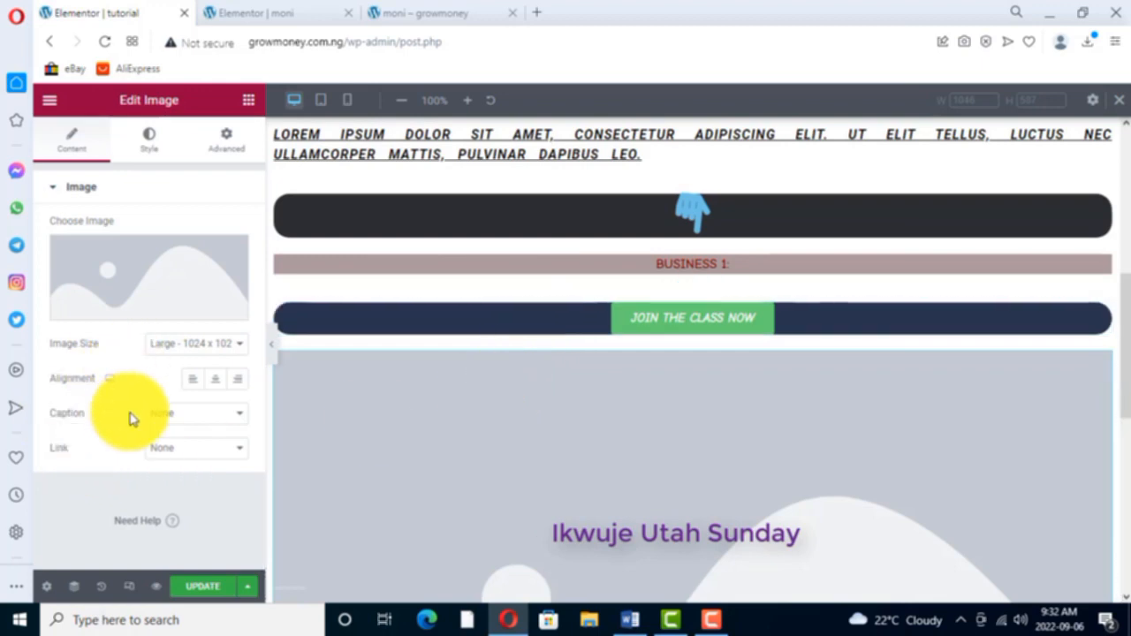
scroll(482, 432, "down", 1)
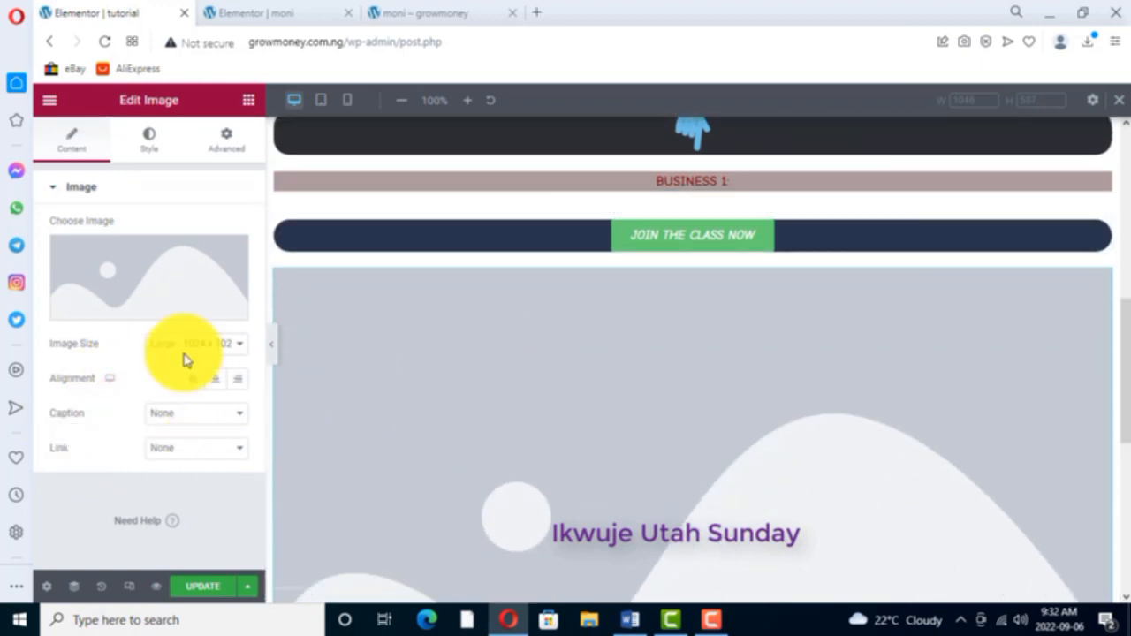
left_click(137, 311)
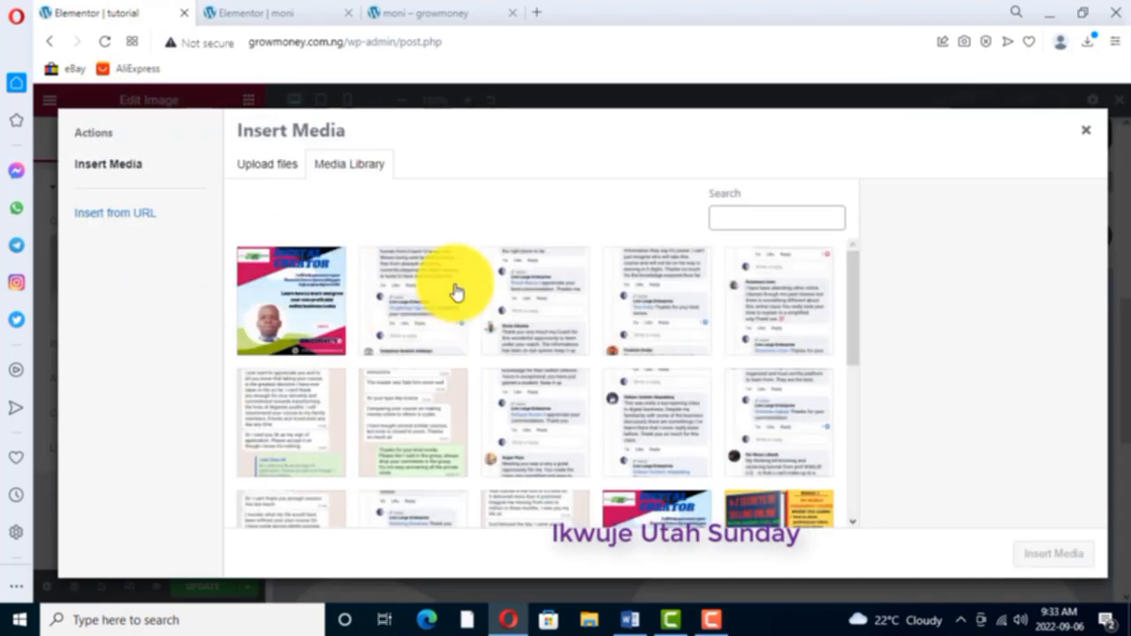
left_click(424, 311)
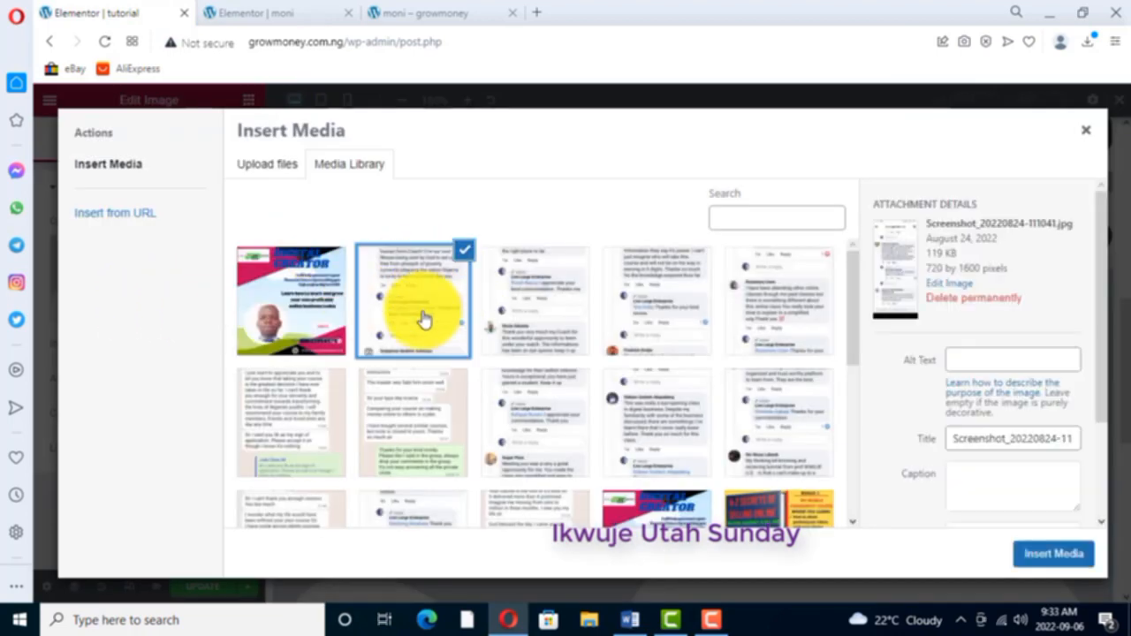
left_click(1060, 557)
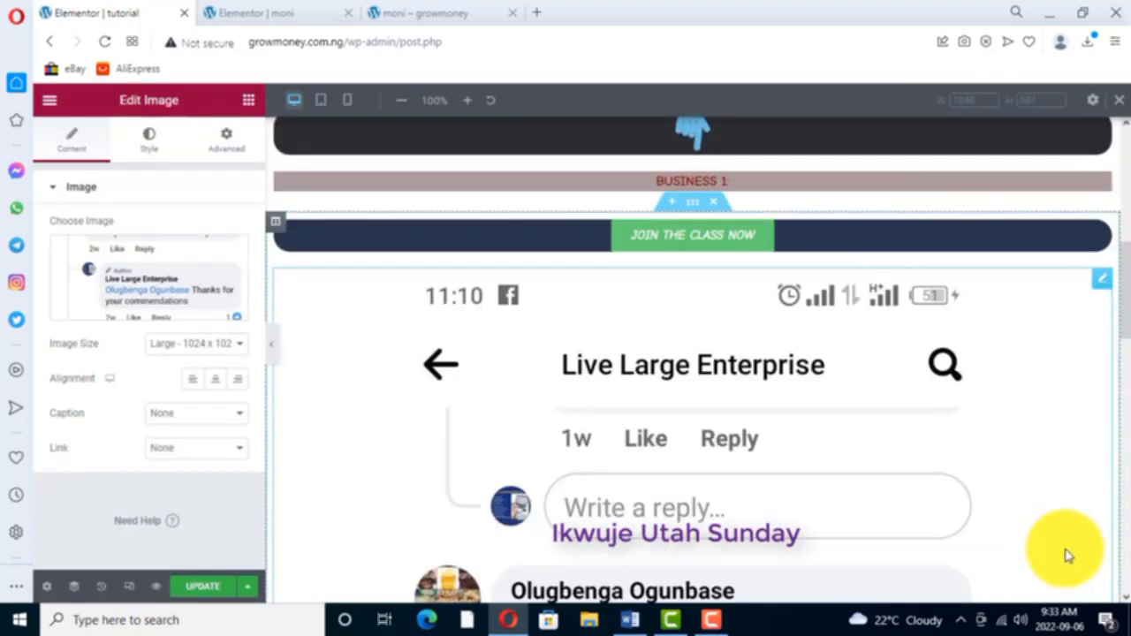
scroll(716, 405, "down", 7)
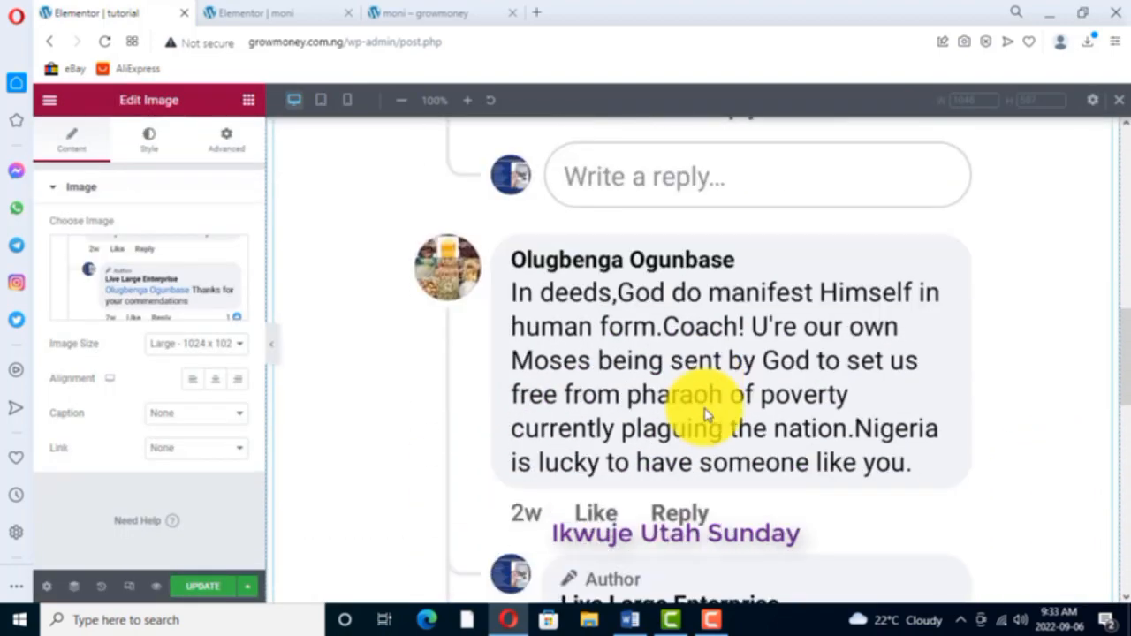
scroll(711, 420, "down", 4)
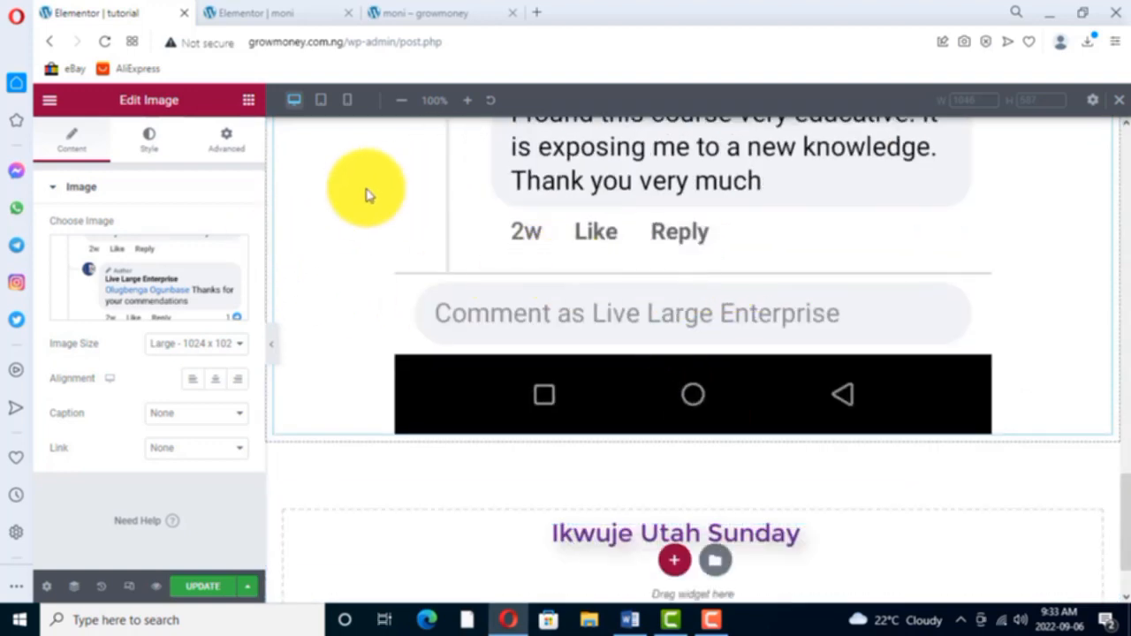
- Compare the inserted comment screenshot on the tutorial page with the testimonials section of the moni page
left_click(249, 100)
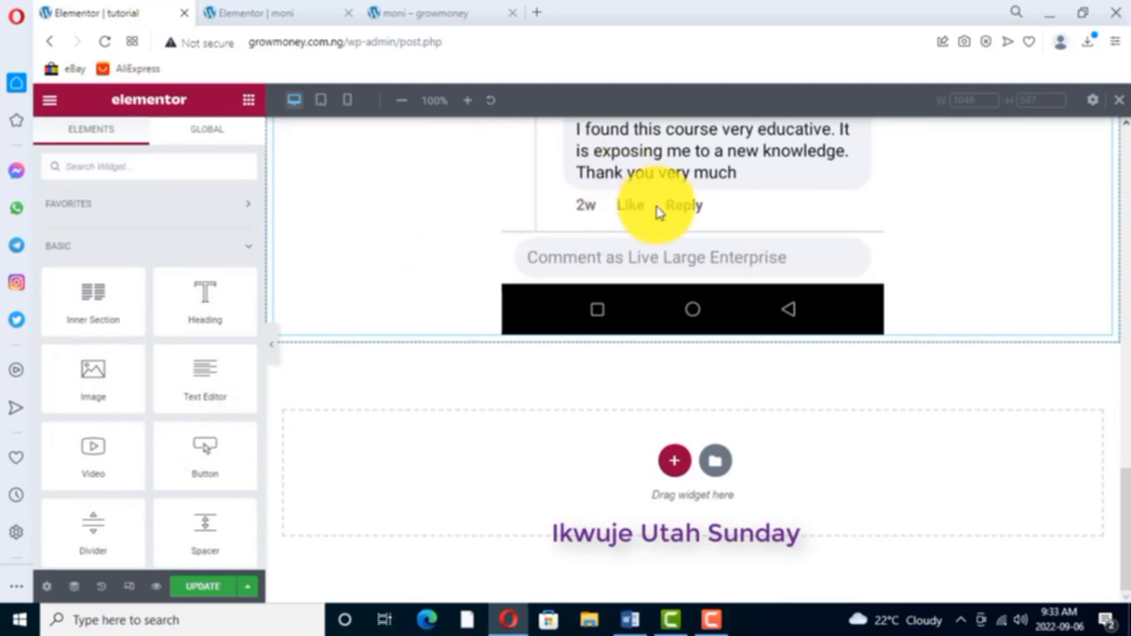
scroll(654, 205, "up", 5)
scroll(655, 212, "up", 1)
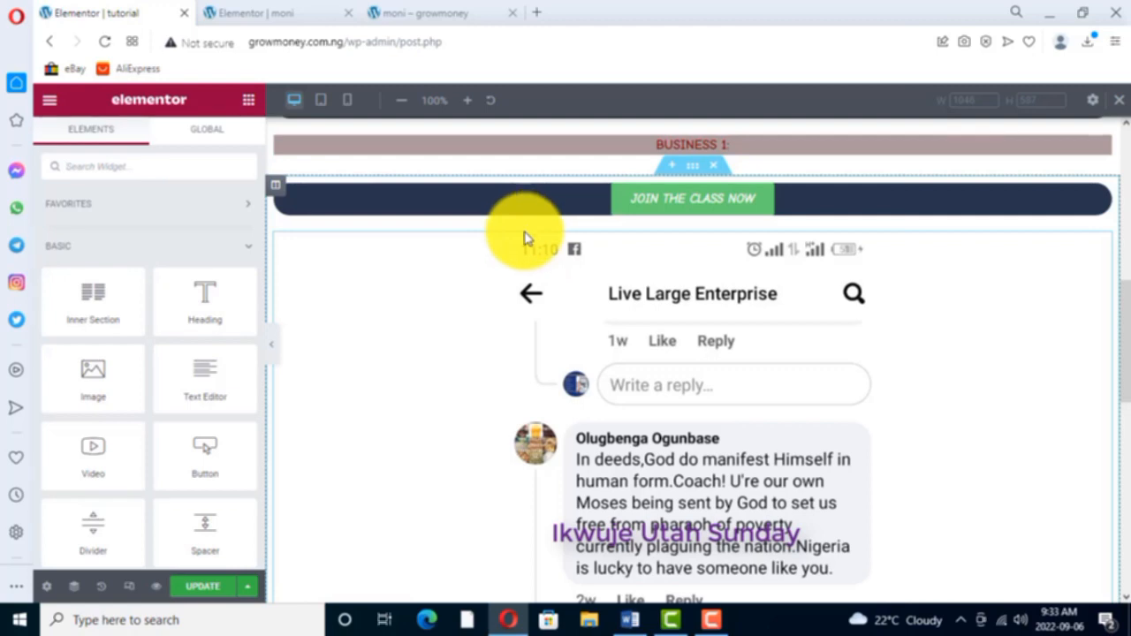
left_click(281, 17)
scroll(677, 315, "up", 5)
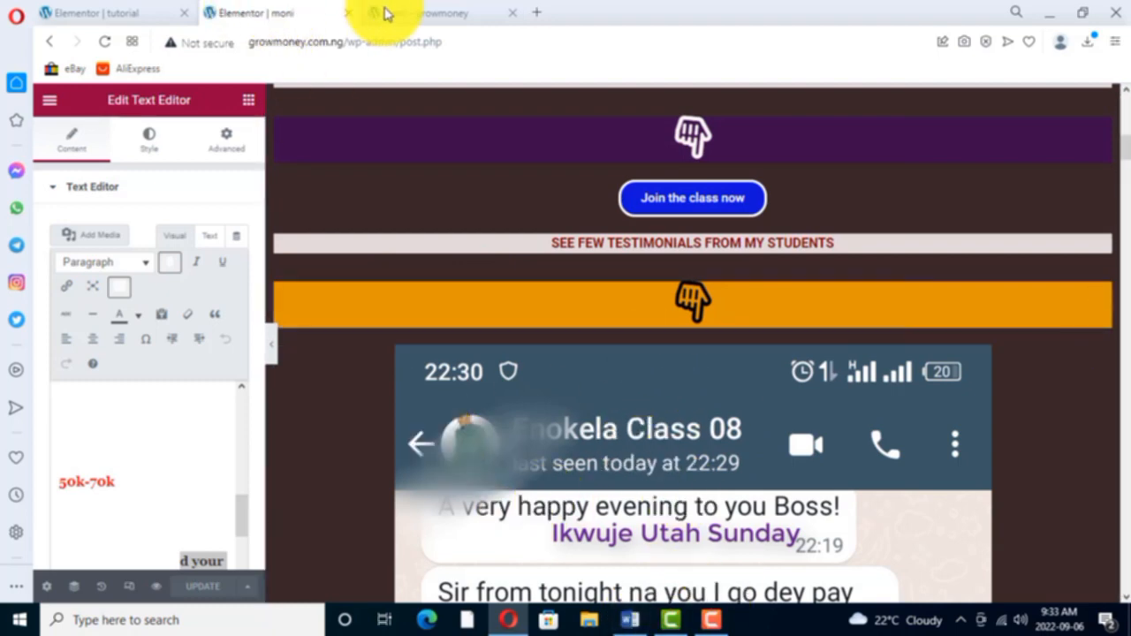
- Back on the tutorial page, add a Testimonial widget directly below the inserted screenshot image
left_click(151, 18)
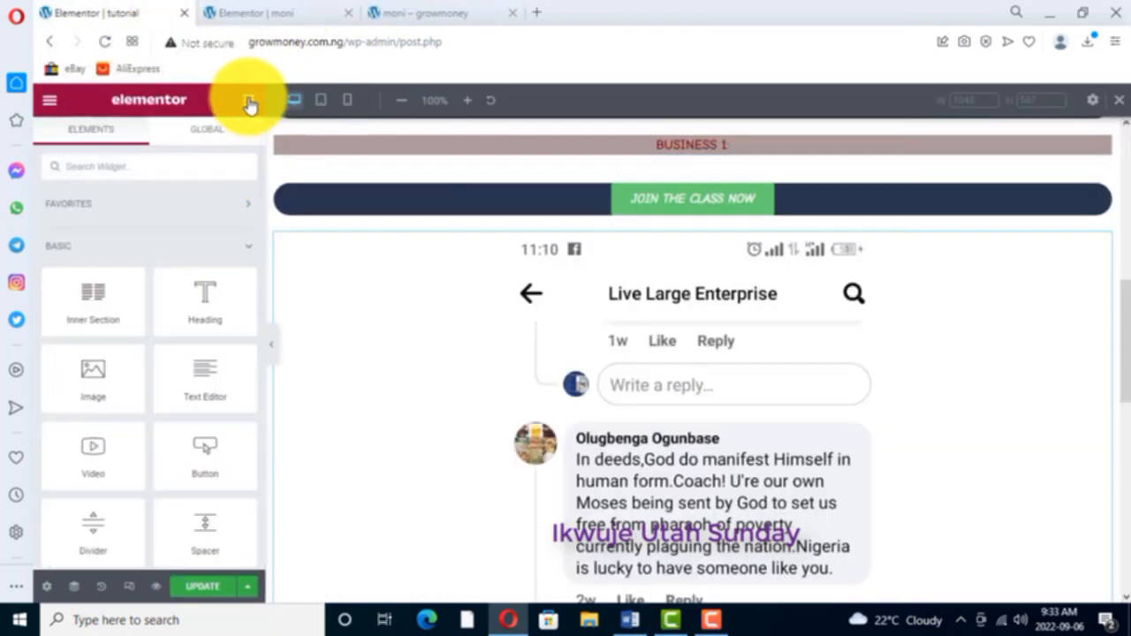
scroll(119, 392, "down", 3)
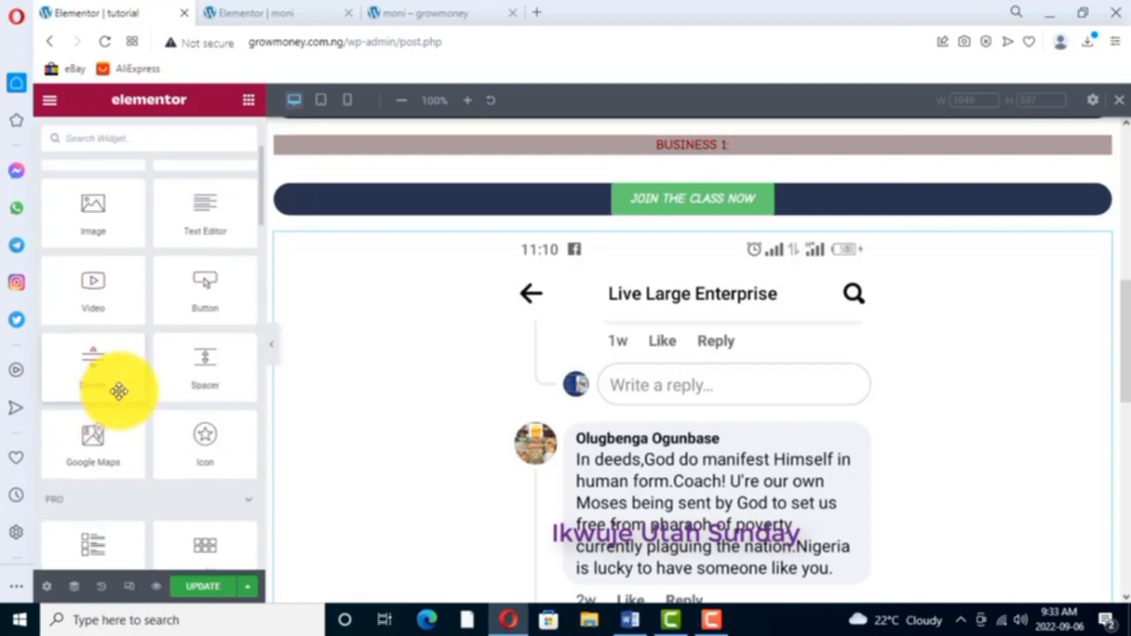
scroll(123, 392, "down", 3)
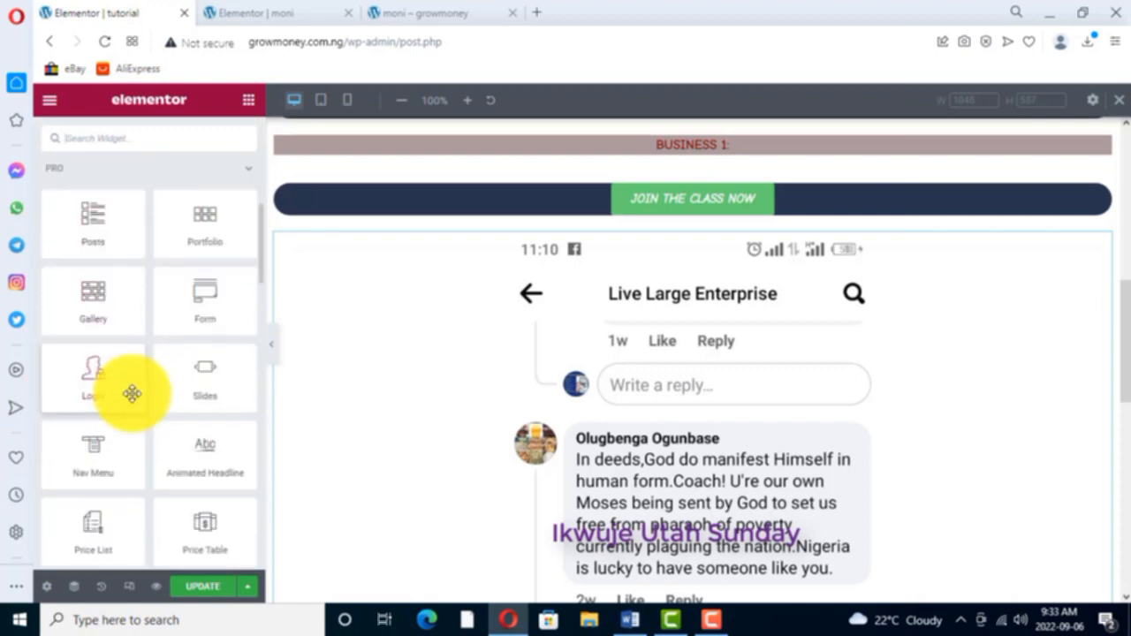
scroll(131, 393, "down", 3)
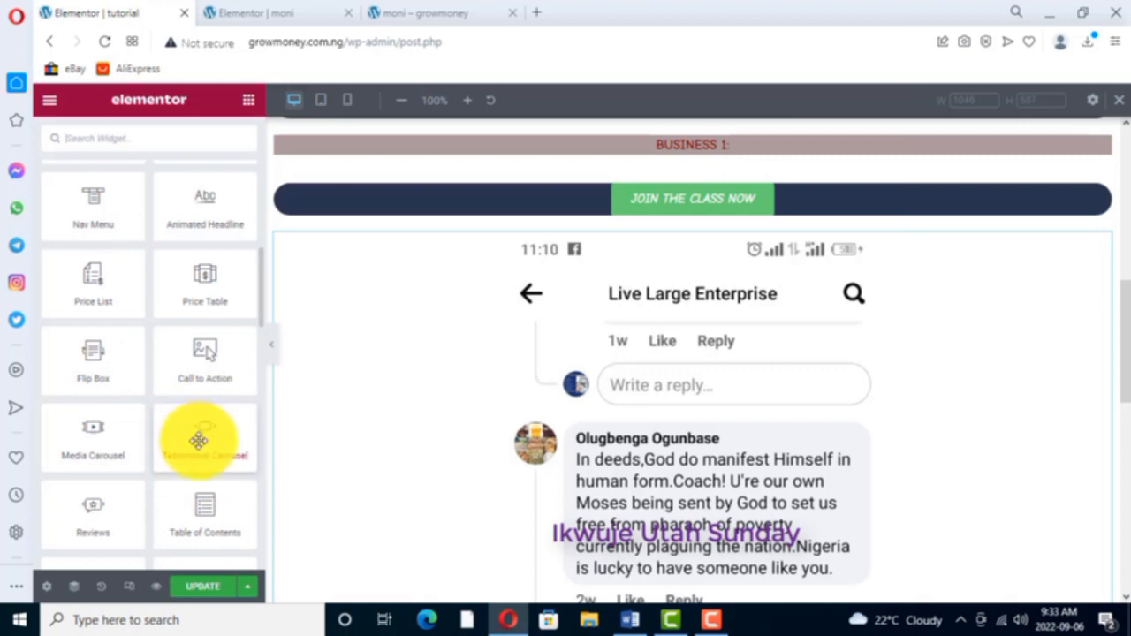
scroll(566, 373, "down", 8)
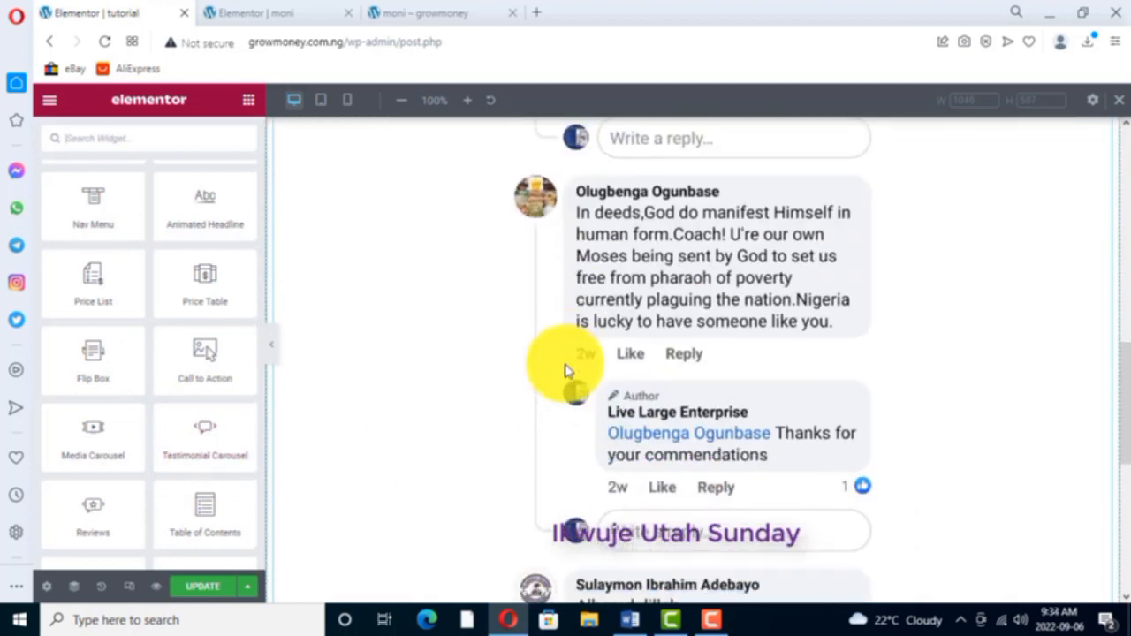
scroll(157, 347, "down", 2)
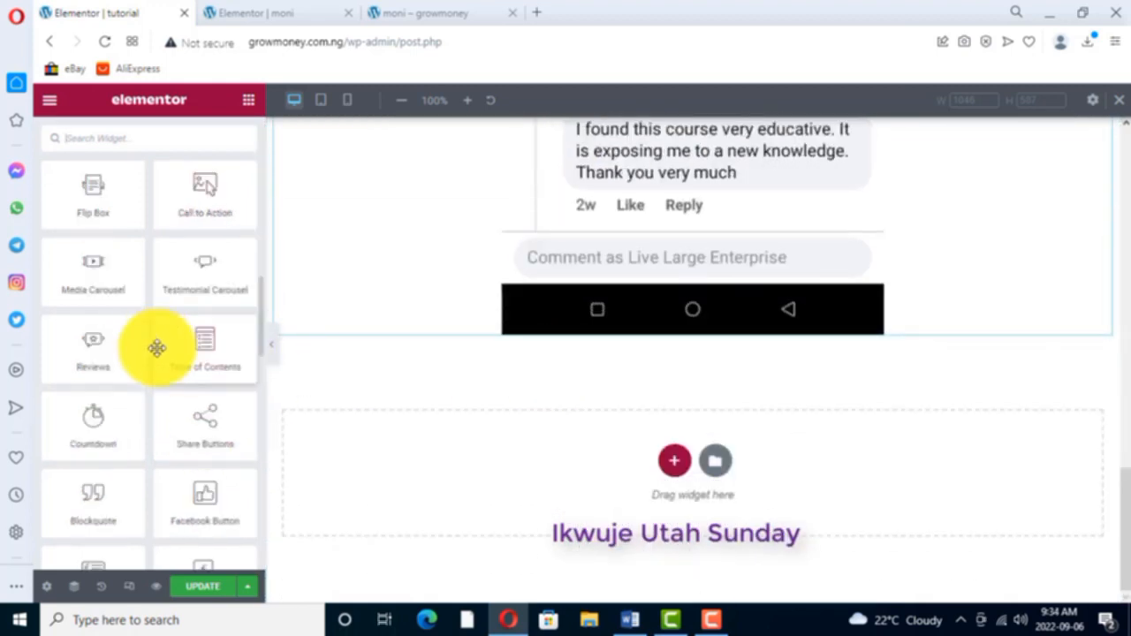
scroll(156, 348, "down", 4)
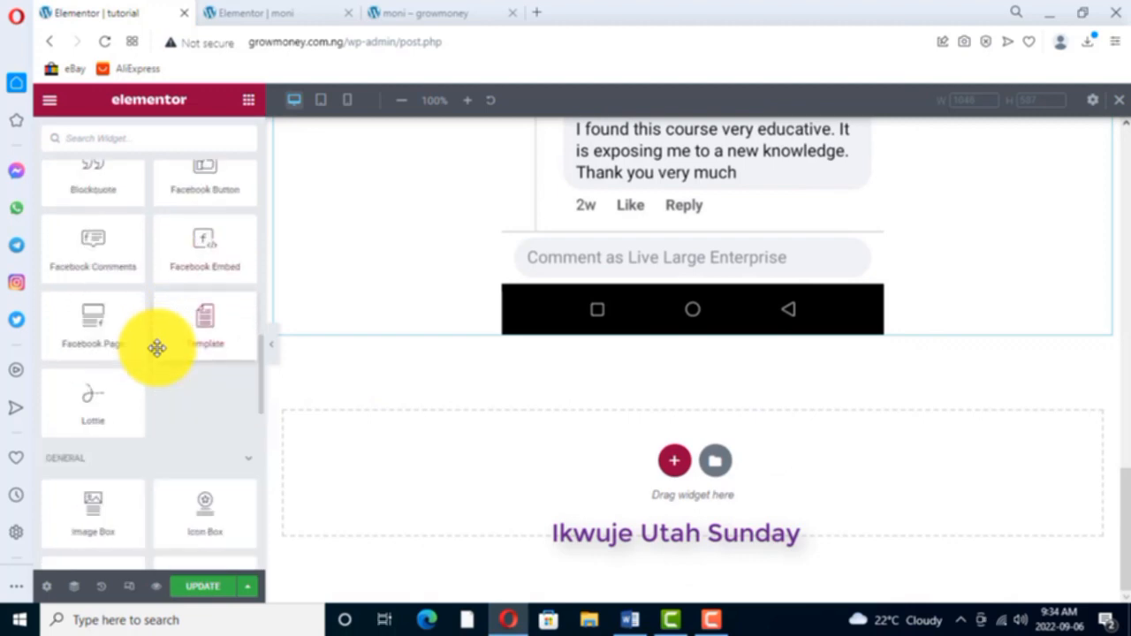
scroll(157, 347, "down", 2)
scroll(152, 336, "down", 2)
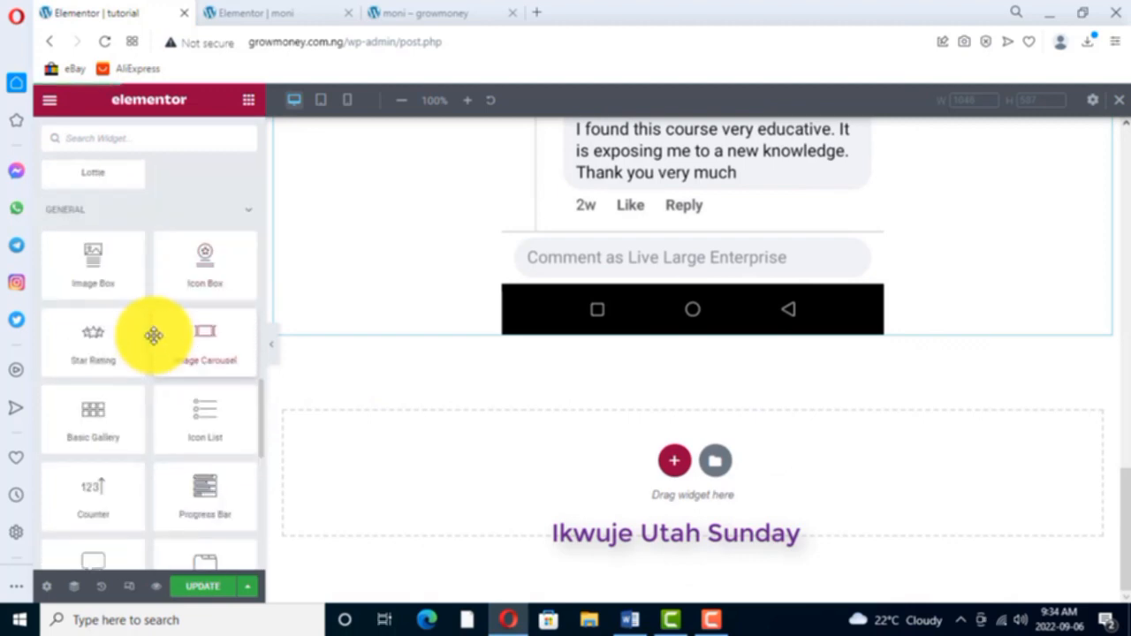
scroll(154, 336, "down", 1)
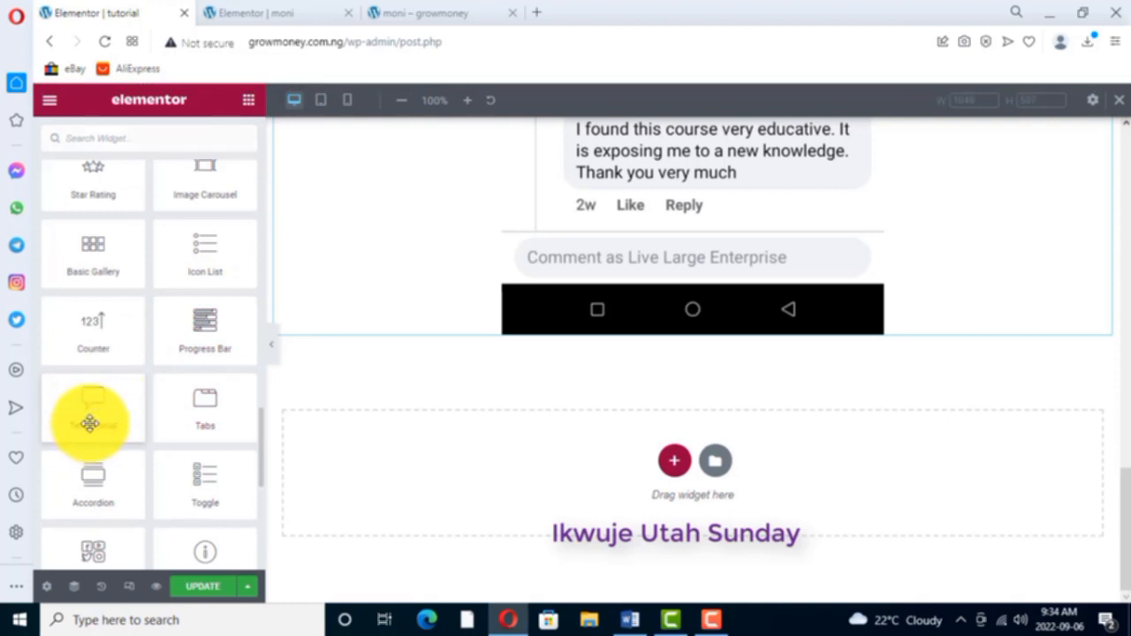
left_click_drag(90, 423, 489, 332)
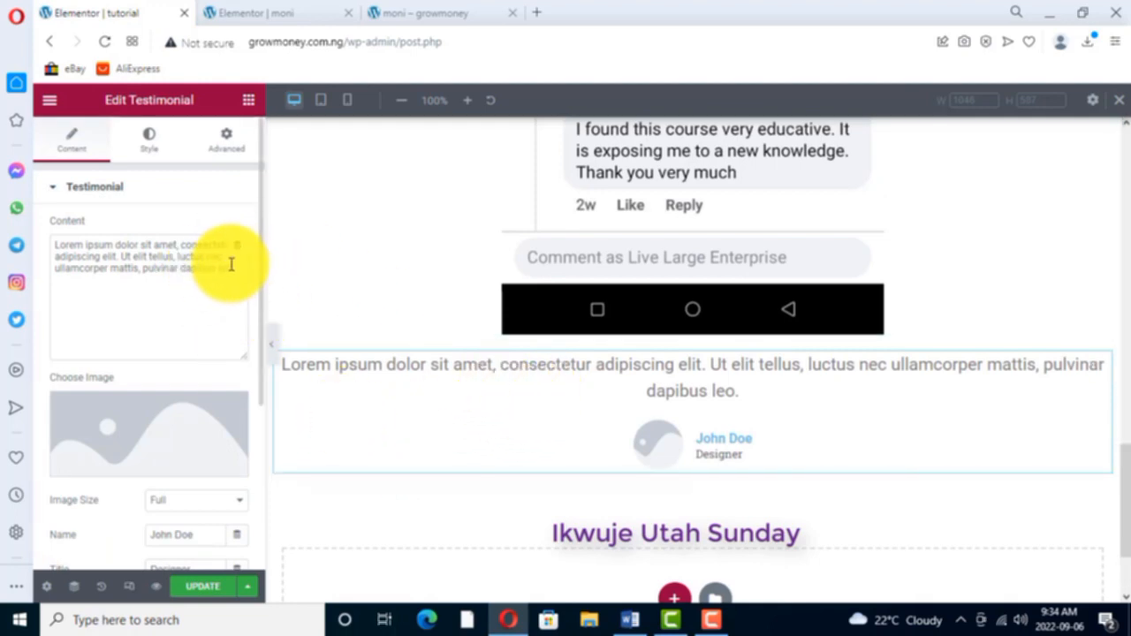
- Replace the testimonial's placeholder content with "this course is the best i have taken so far"
left_click_drag(233, 267, 56, 253)
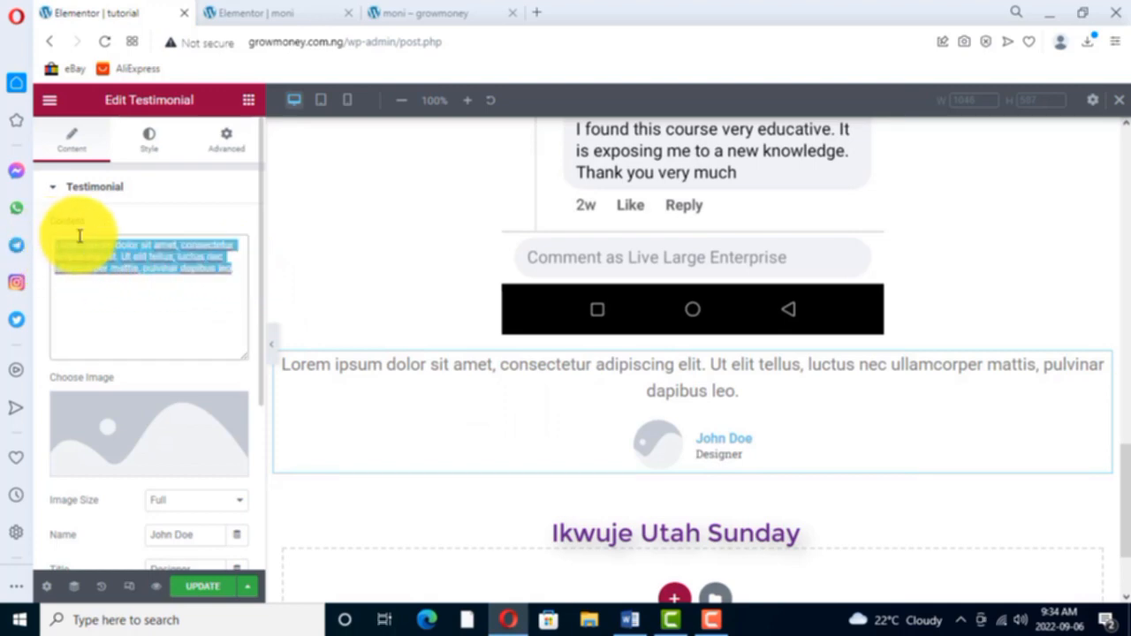
key("BackSpace")
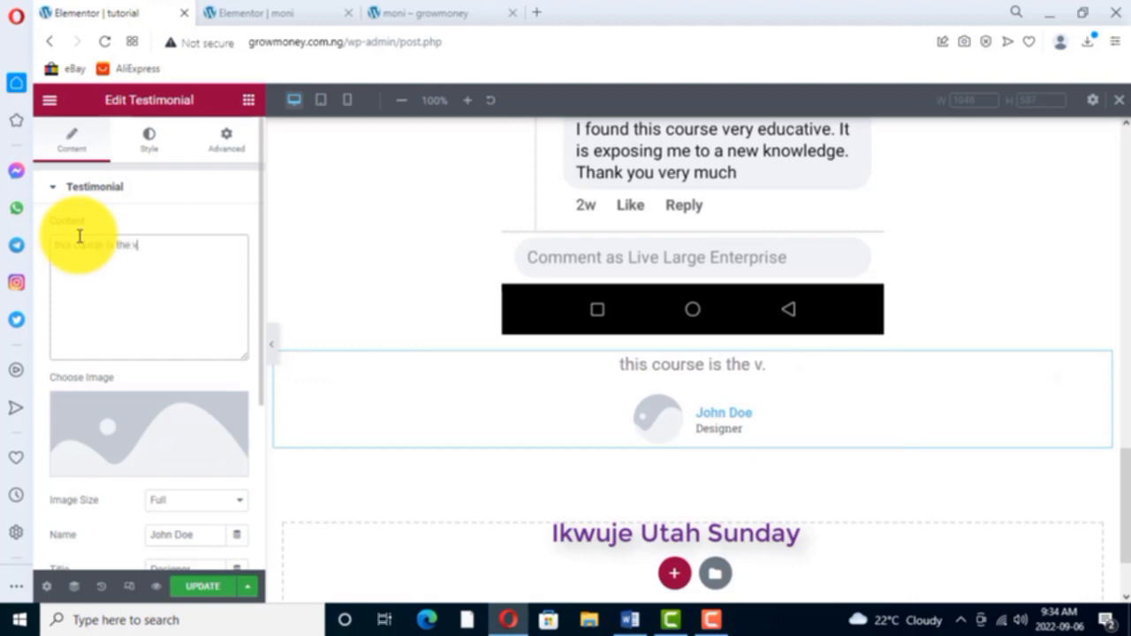
type("best i")
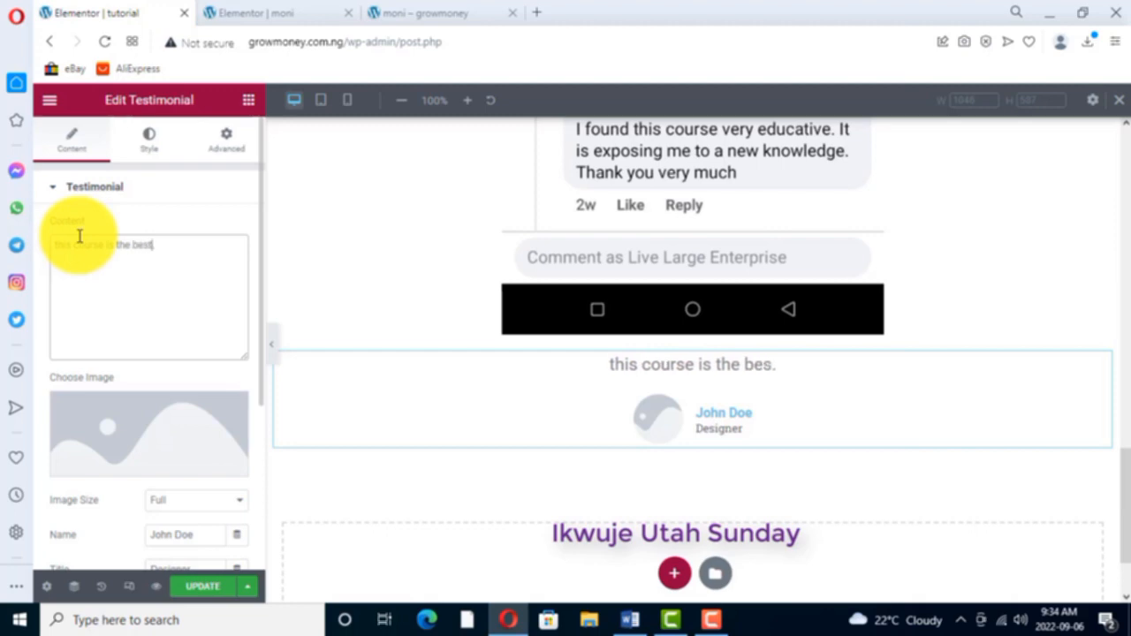
type(" have tak")
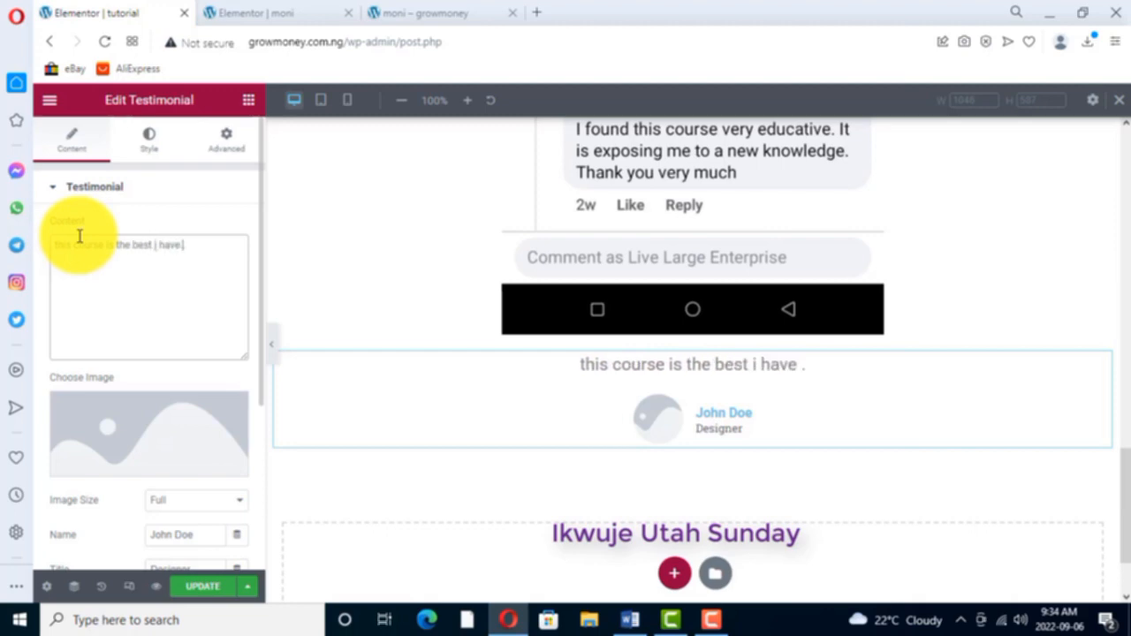
type("en so f")
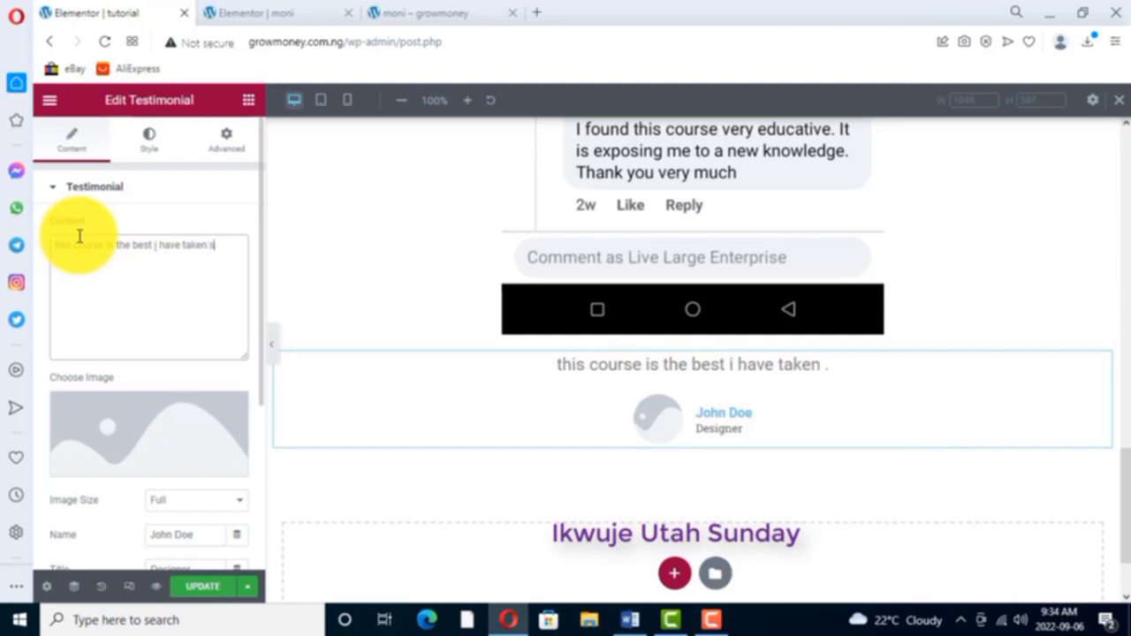
type("ar")
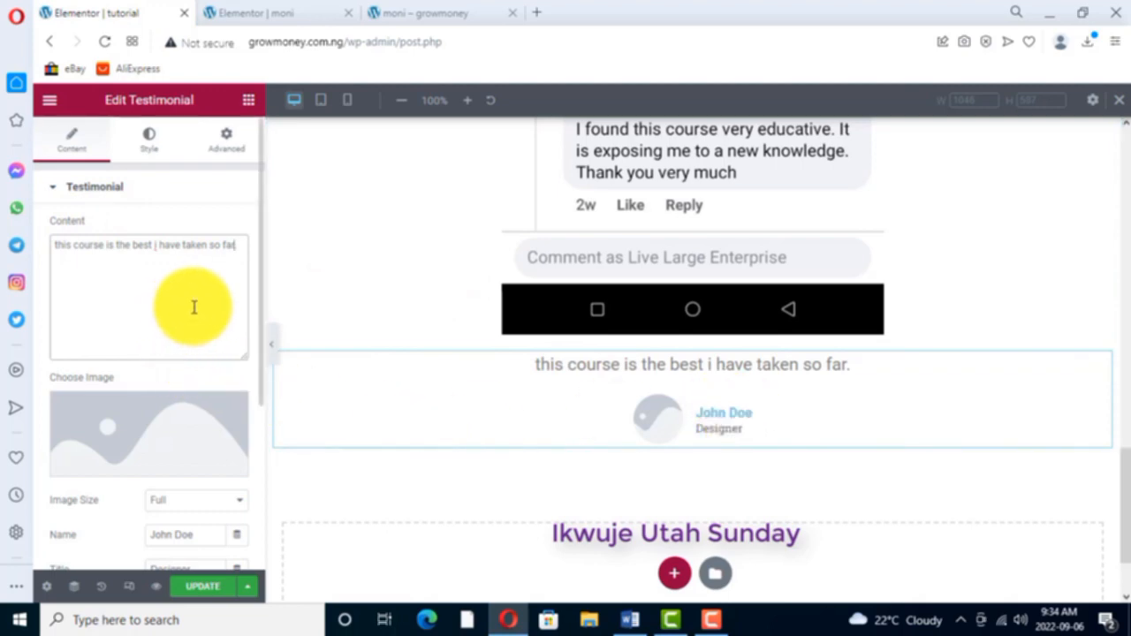
- Enter the reviewer's first name in the testimonial and set the title to "ceo live large enterprise"
scroll(193, 306, "down", 1)
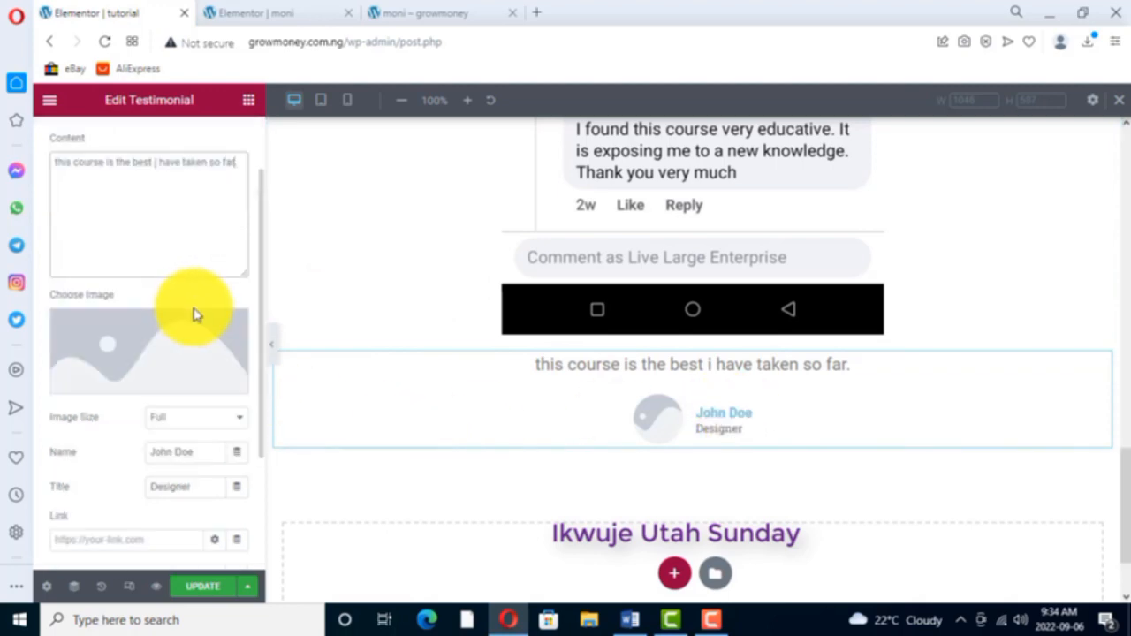
triple_click(169, 450)
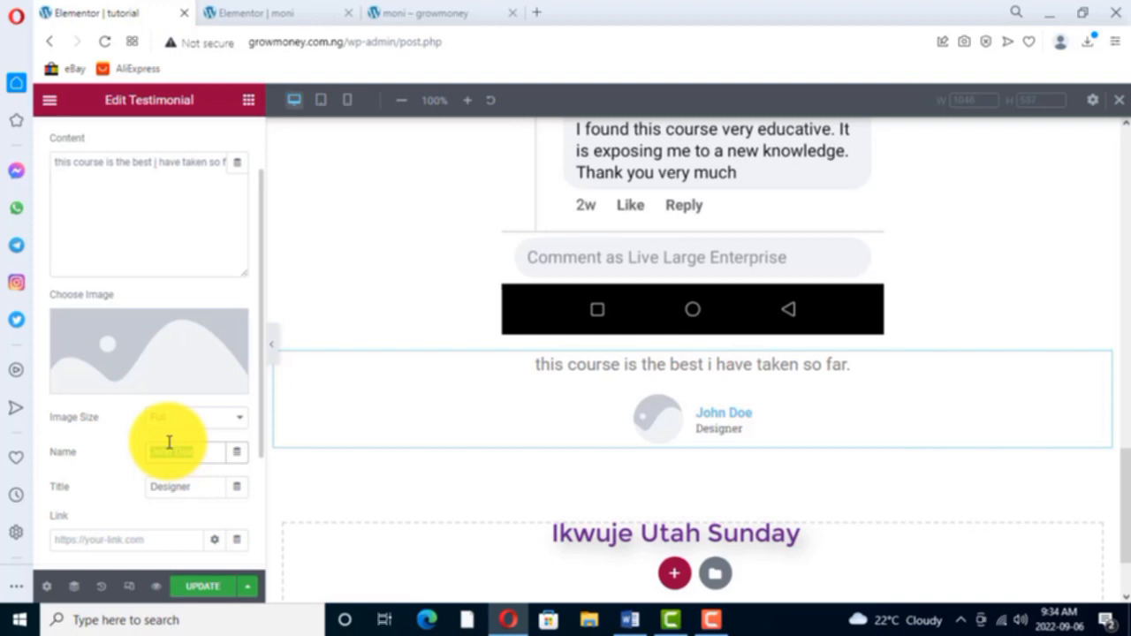
type("sunday")
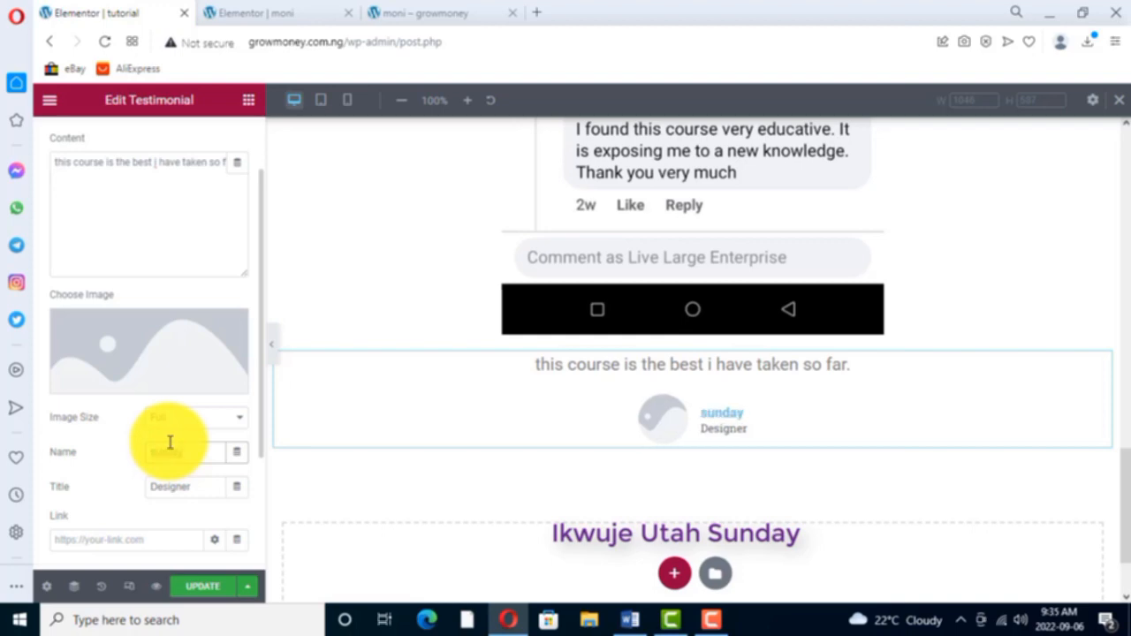
double_click(186, 485)
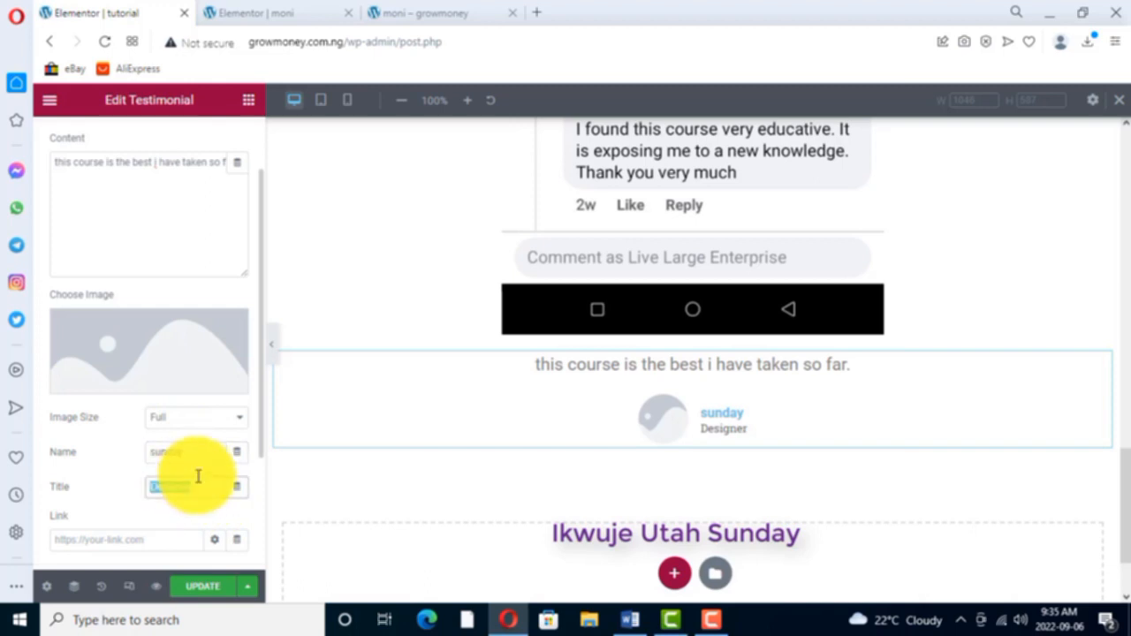
type("ceo live lar")
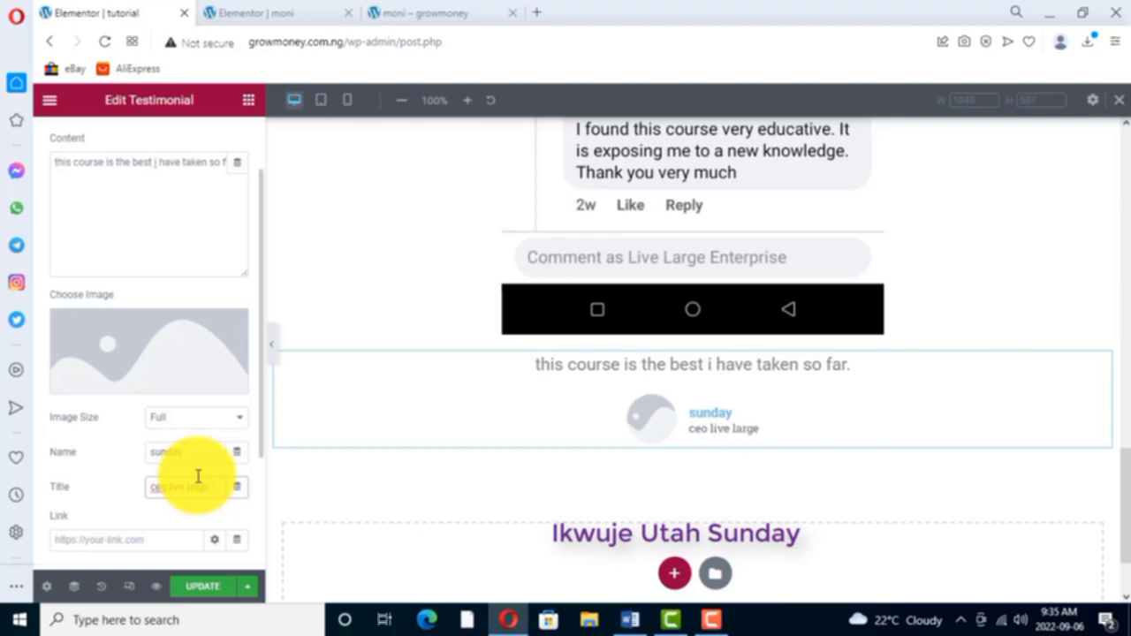
type("enterprise")
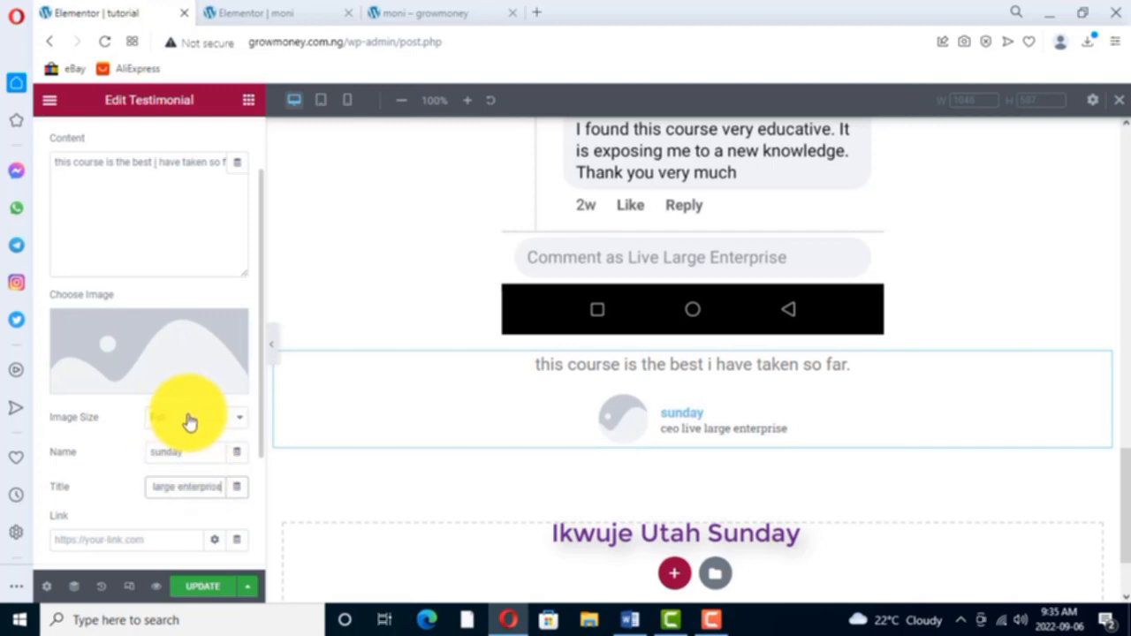
- Set the testimonial's image size to Medium - 300 x 300 and insert Untitled-design-31.png from the media library
left_click(235, 421)
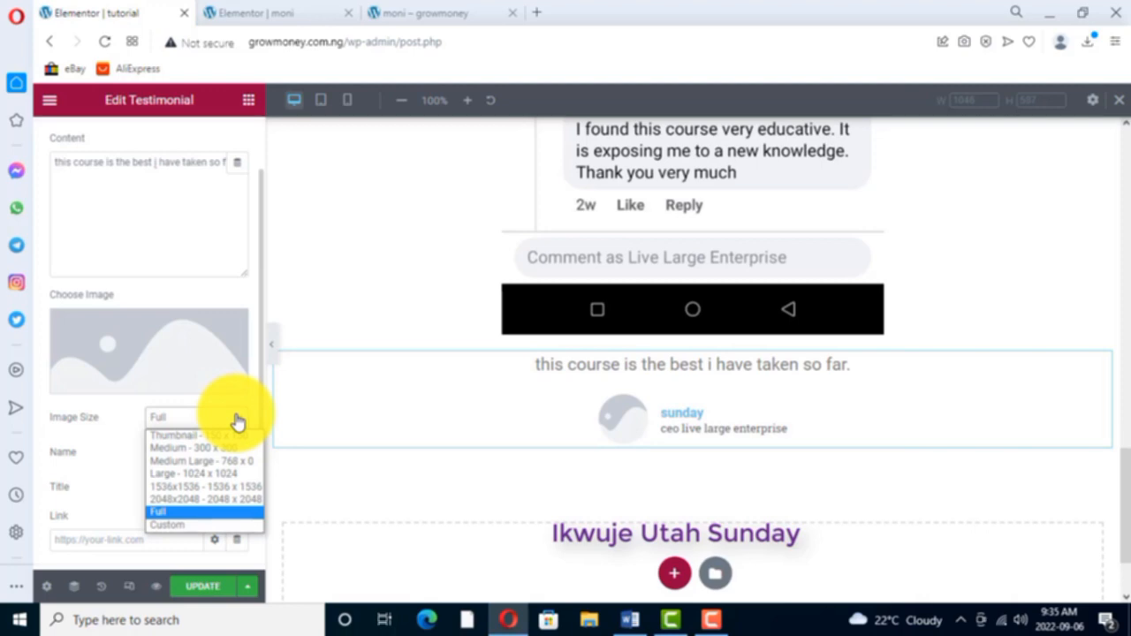
left_click(171, 449)
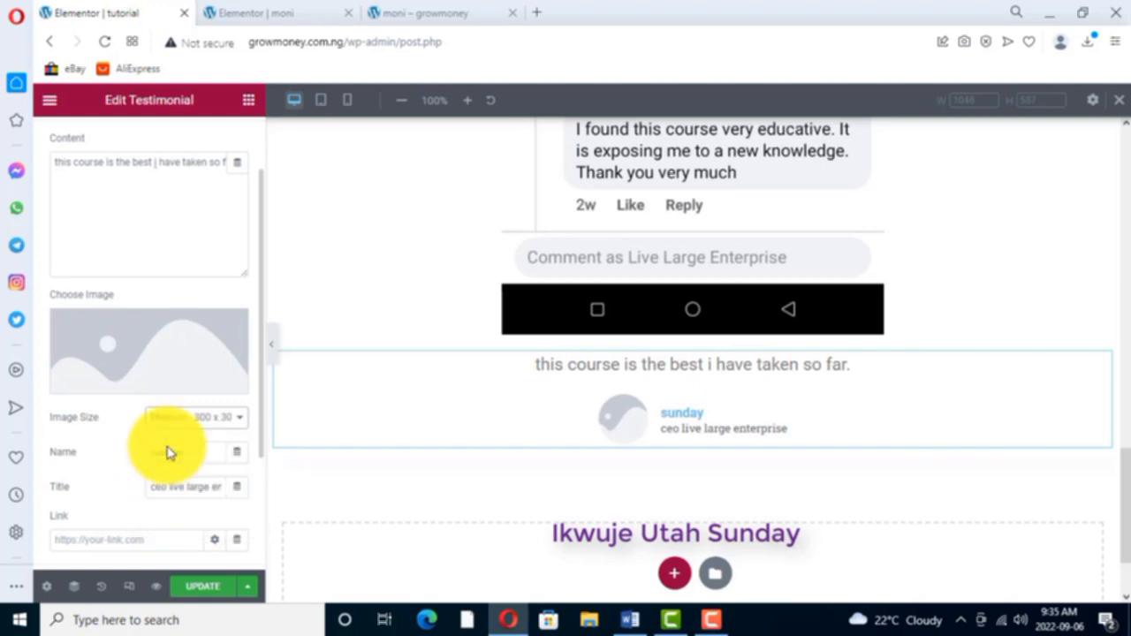
left_click(133, 382)
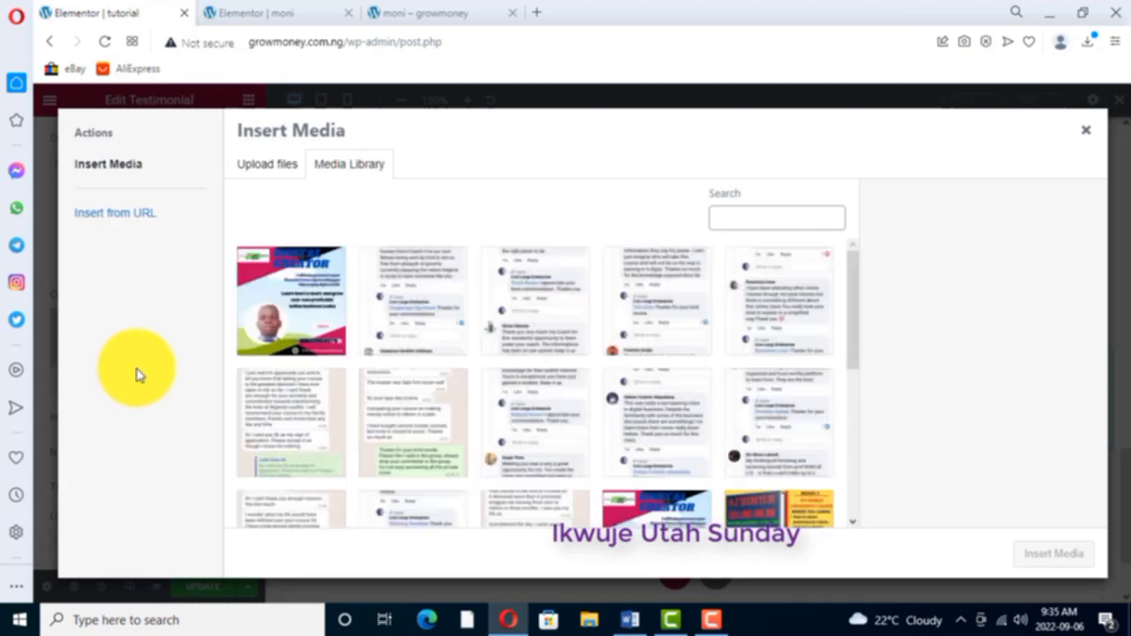
left_click(278, 303)
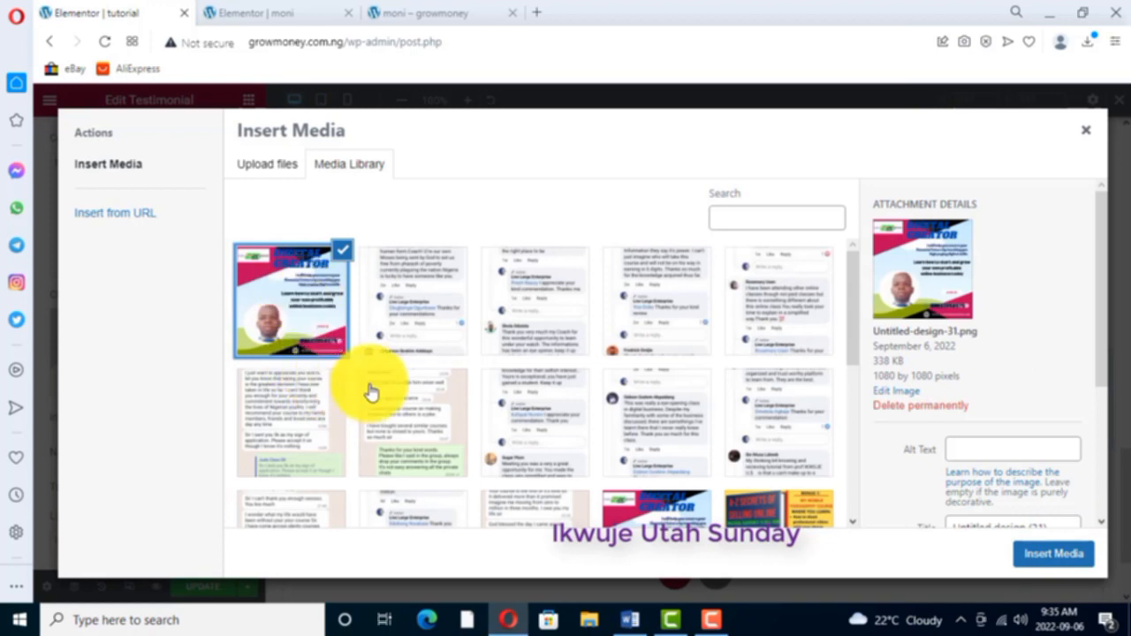
left_click(1051, 554)
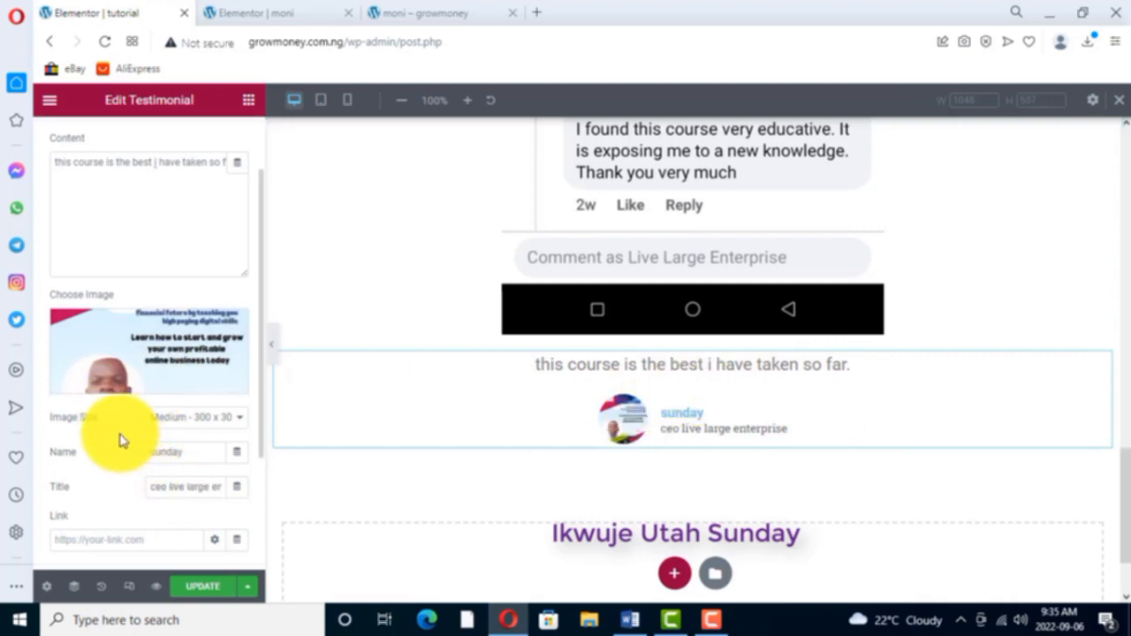
- Try left and right alignment on the testimonial, return it to center, and set the image position to Top
scroll(121, 440, "down", 2)
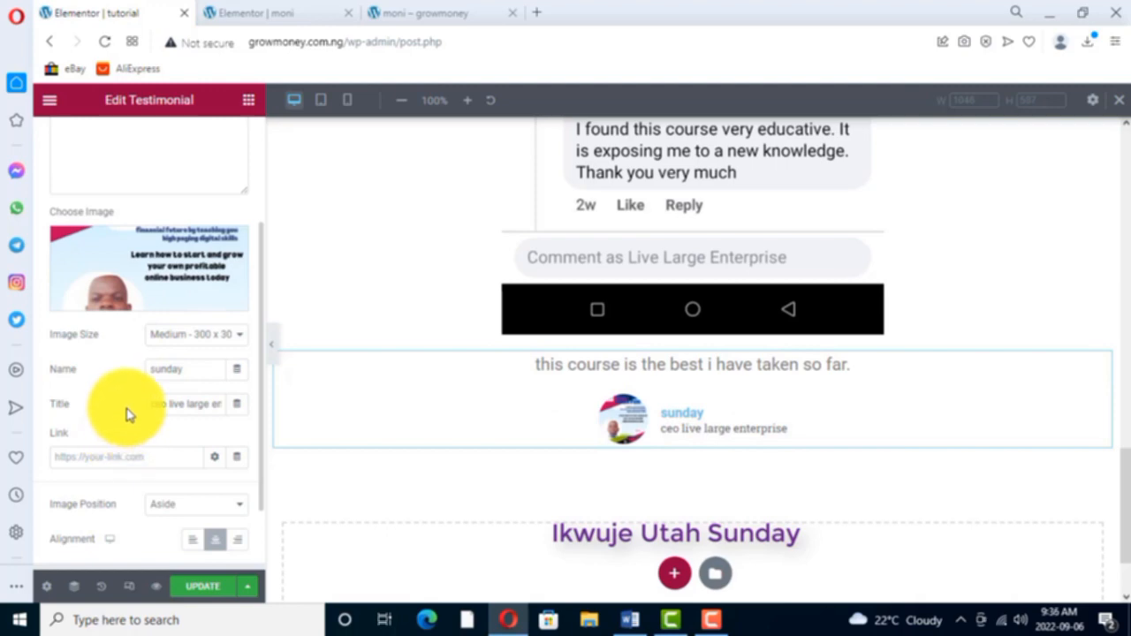
scroll(68, 530, "down", 1)
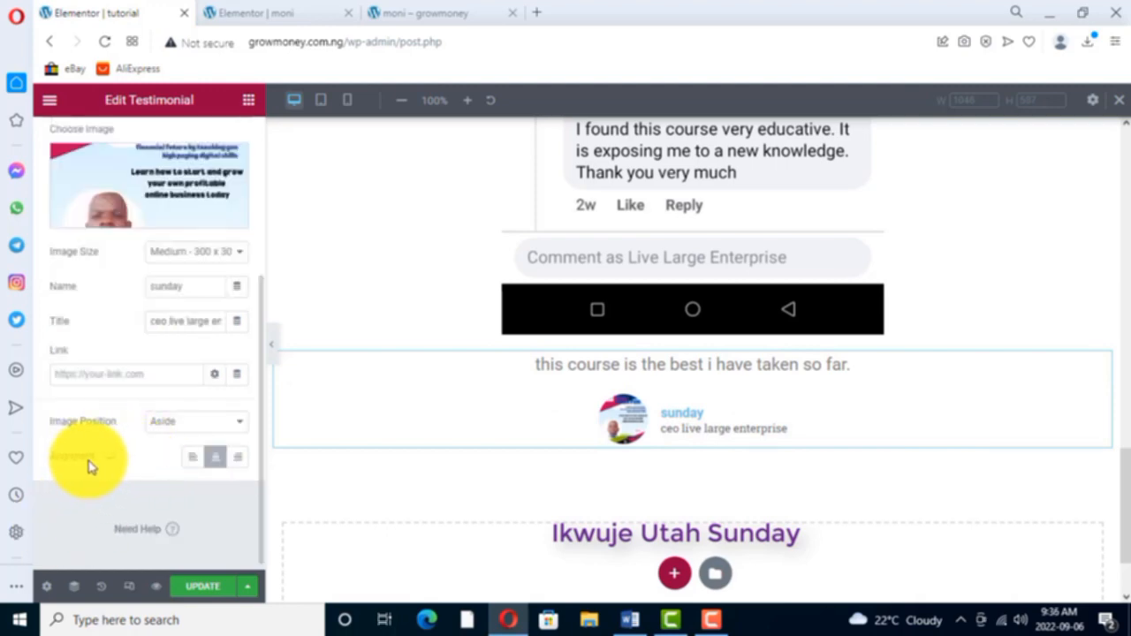
left_click(194, 458)
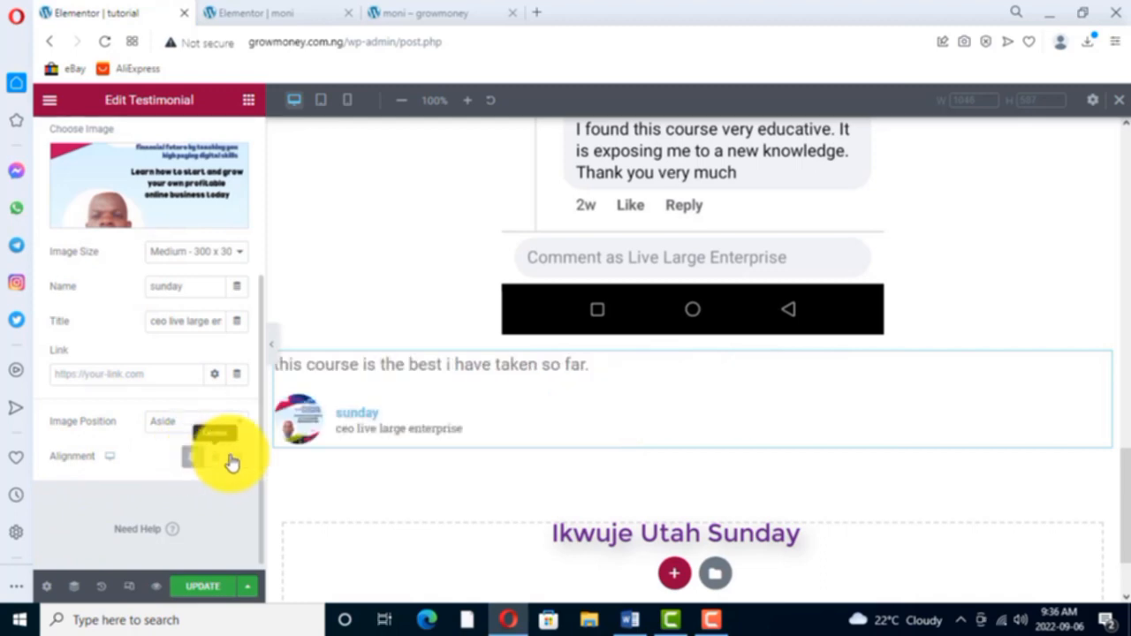
left_click(235, 457)
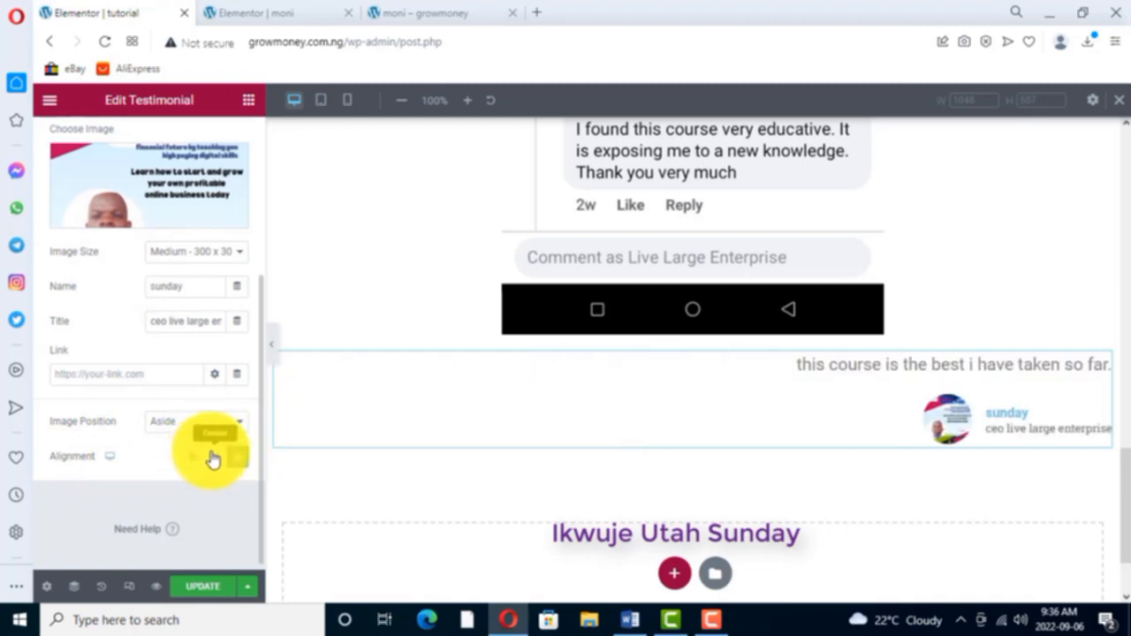
left_click(213, 458)
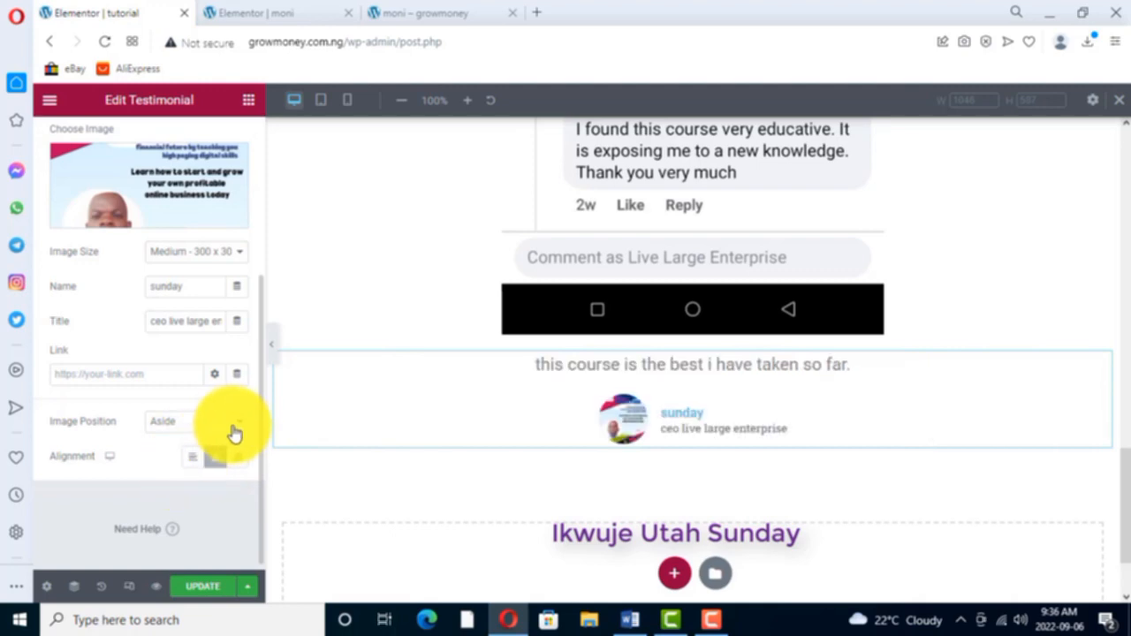
left_click(239, 424)
left_click(180, 442)
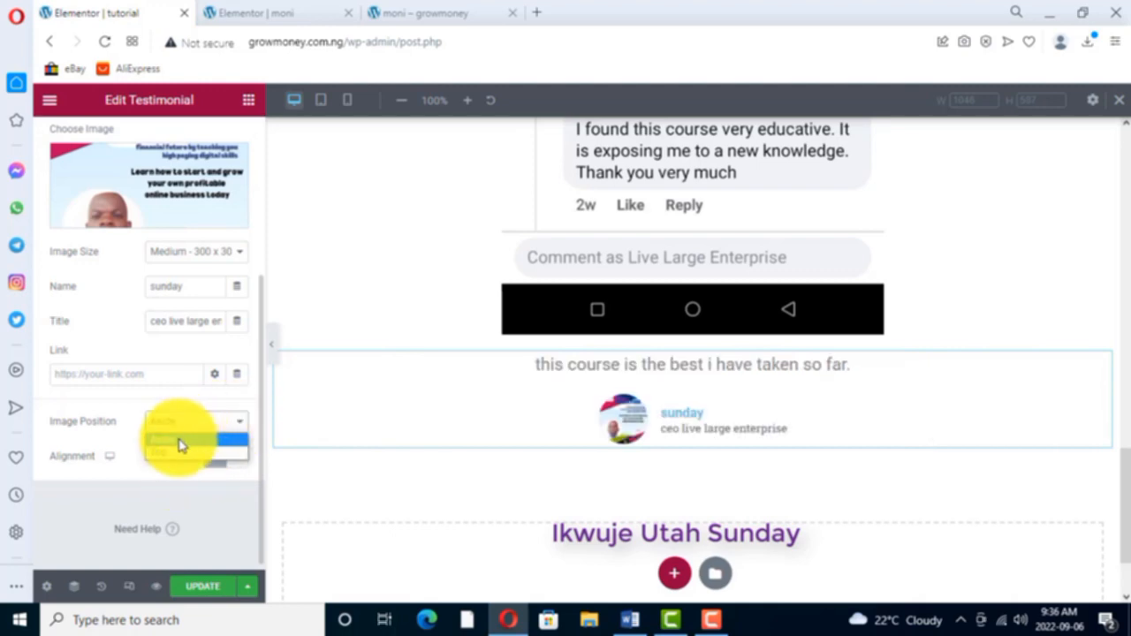
left_click(168, 453)
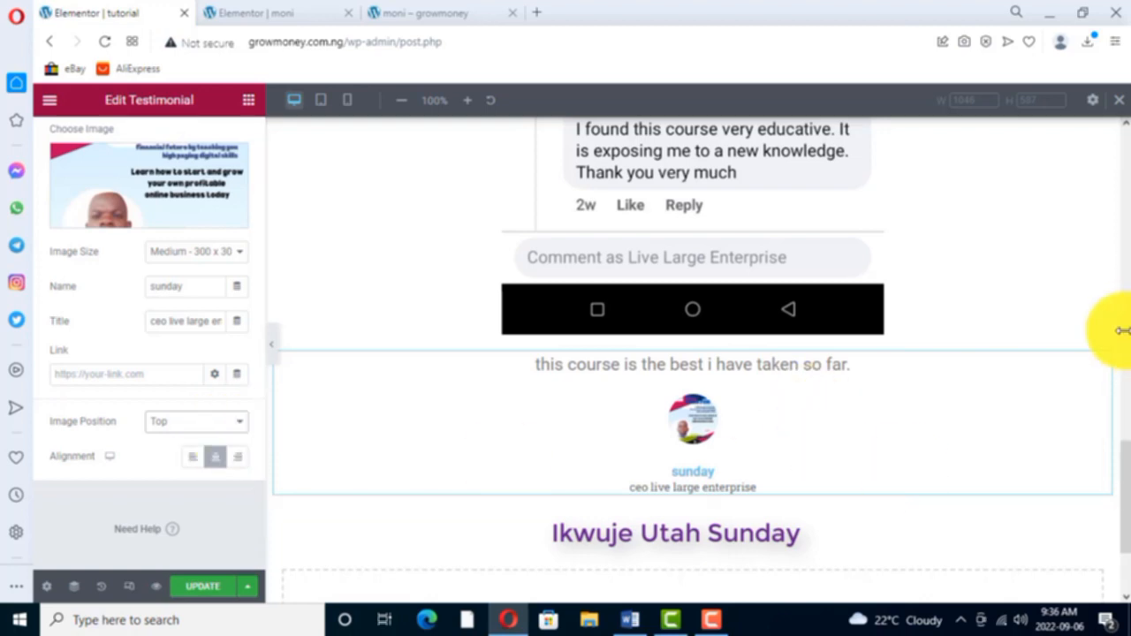
- Delete the full-width testimonial widget and add a section with three equal columns below the comment screenshot
right_click(1101, 362)
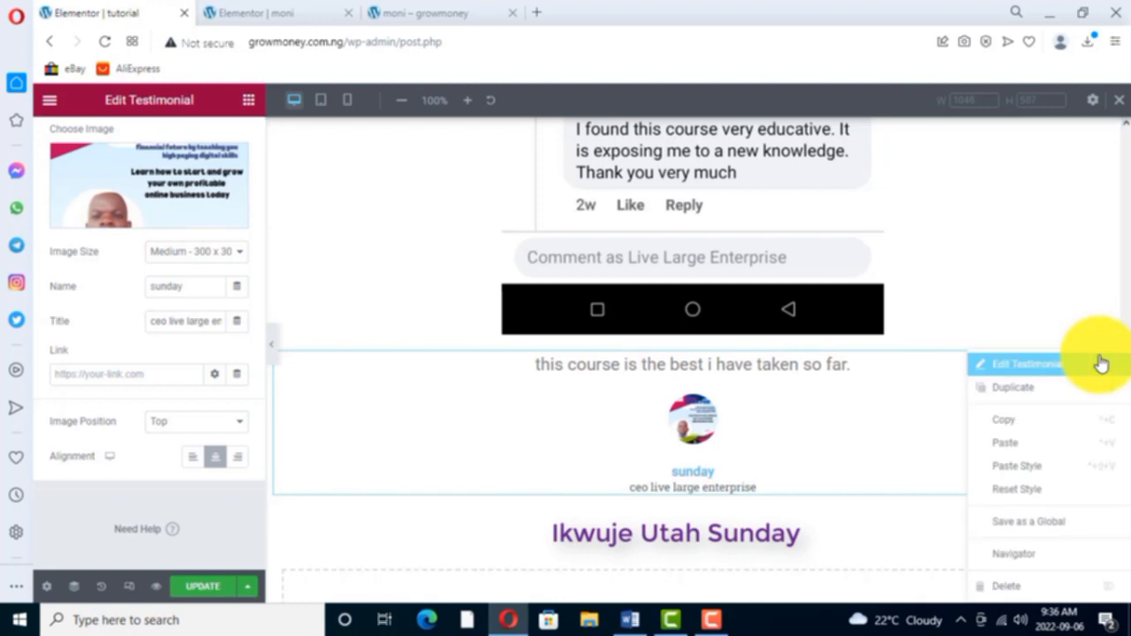
left_click(1017, 589)
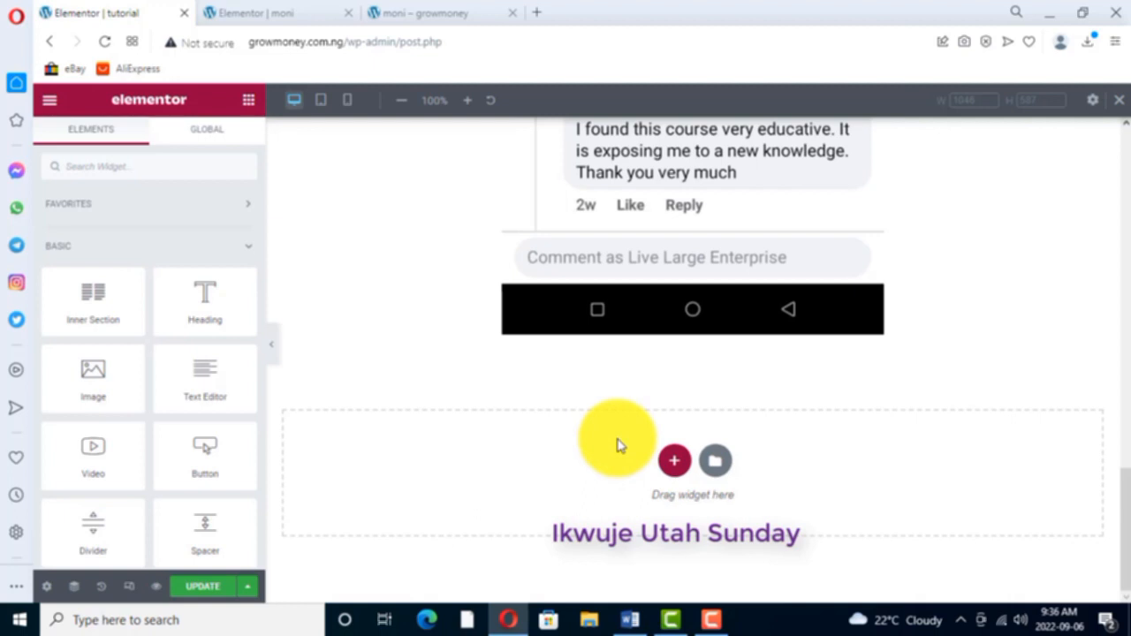
left_click(675, 461)
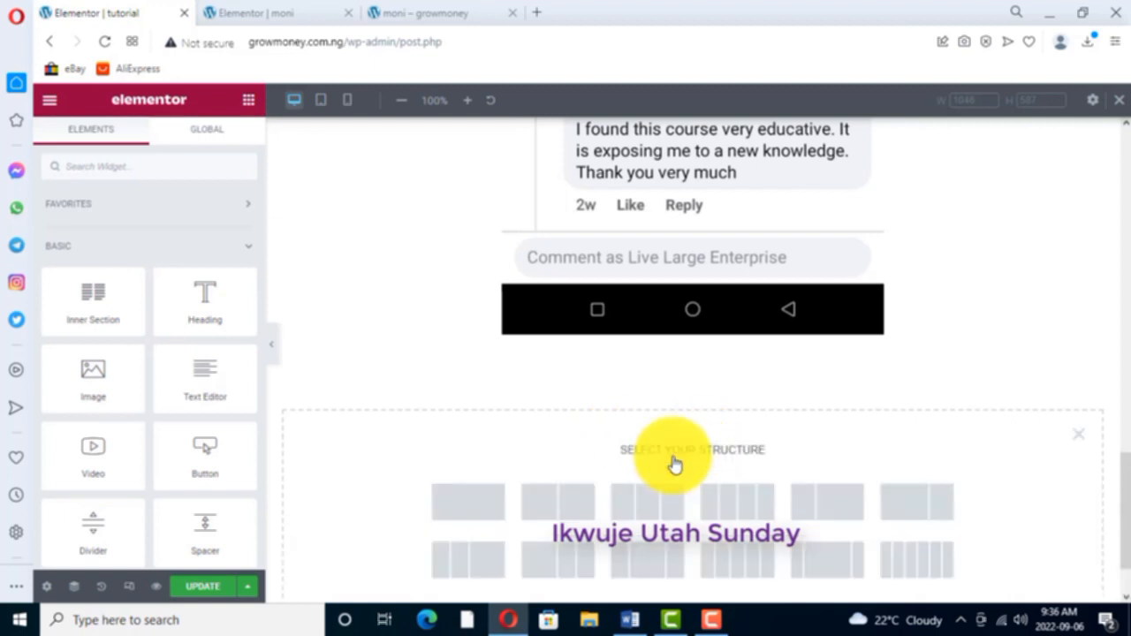
left_click(647, 501)
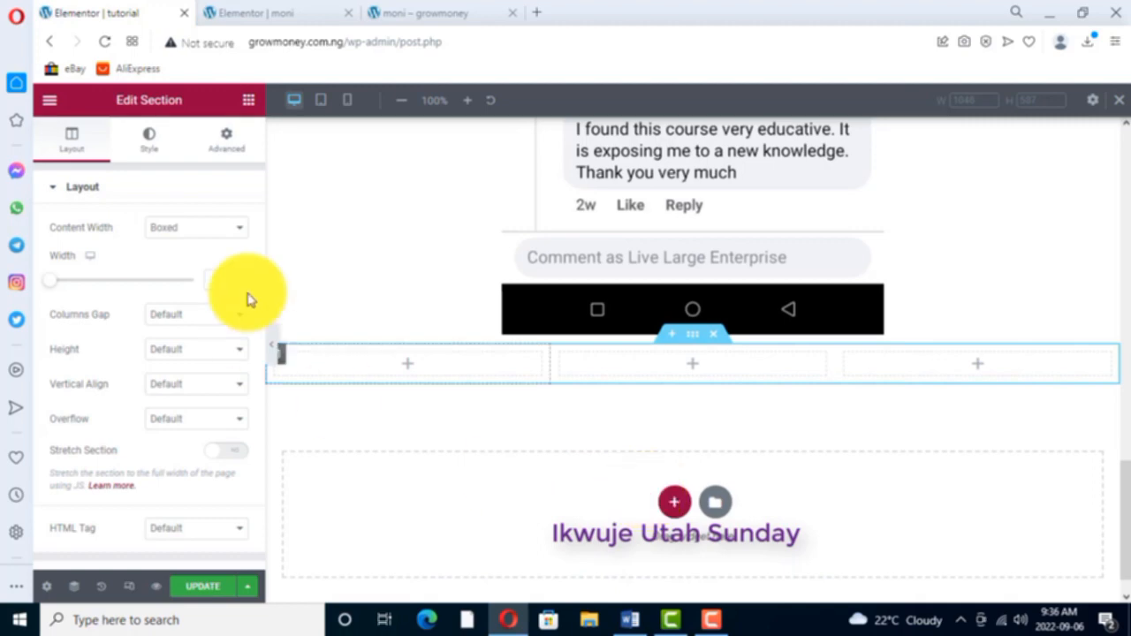
- Add a Testimonial widget to the first column of the three-column section
left_click(250, 102)
scroll(150, 415, "down", 4)
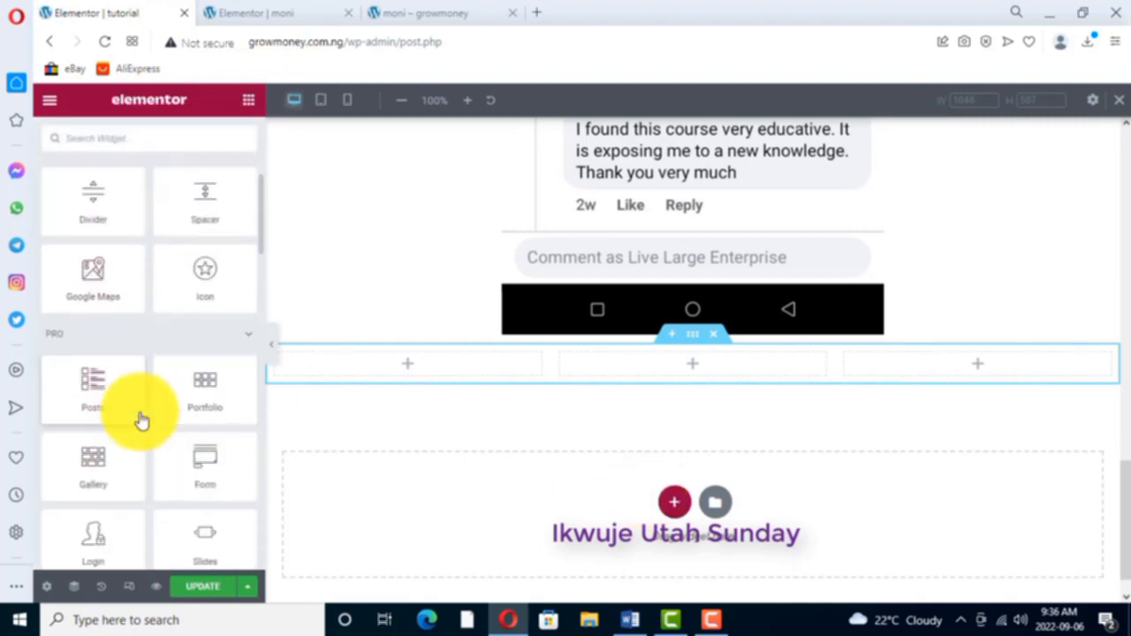
scroll(140, 420, "down", 2)
scroll(136, 419, "down", 3)
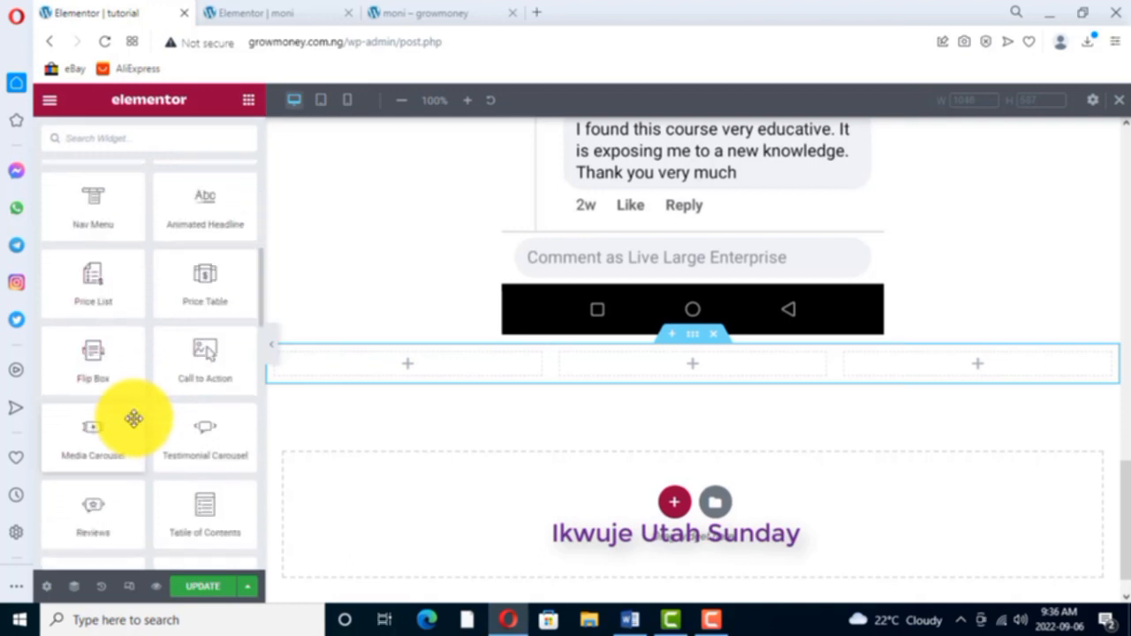
scroll(134, 418, "down", 6)
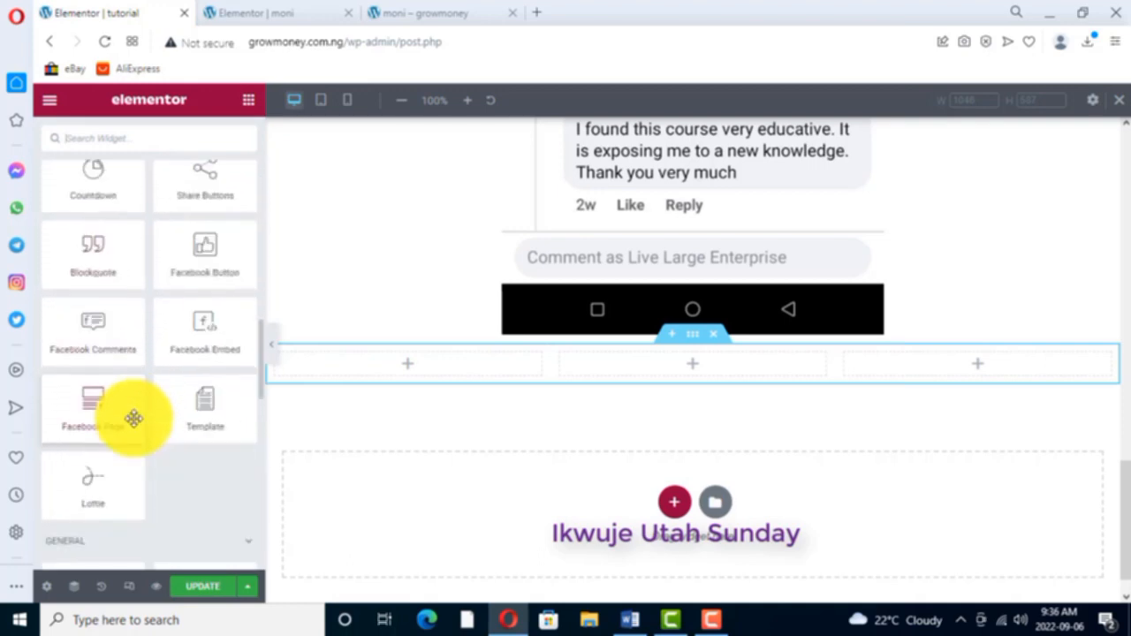
scroll(132, 419, "down", 3)
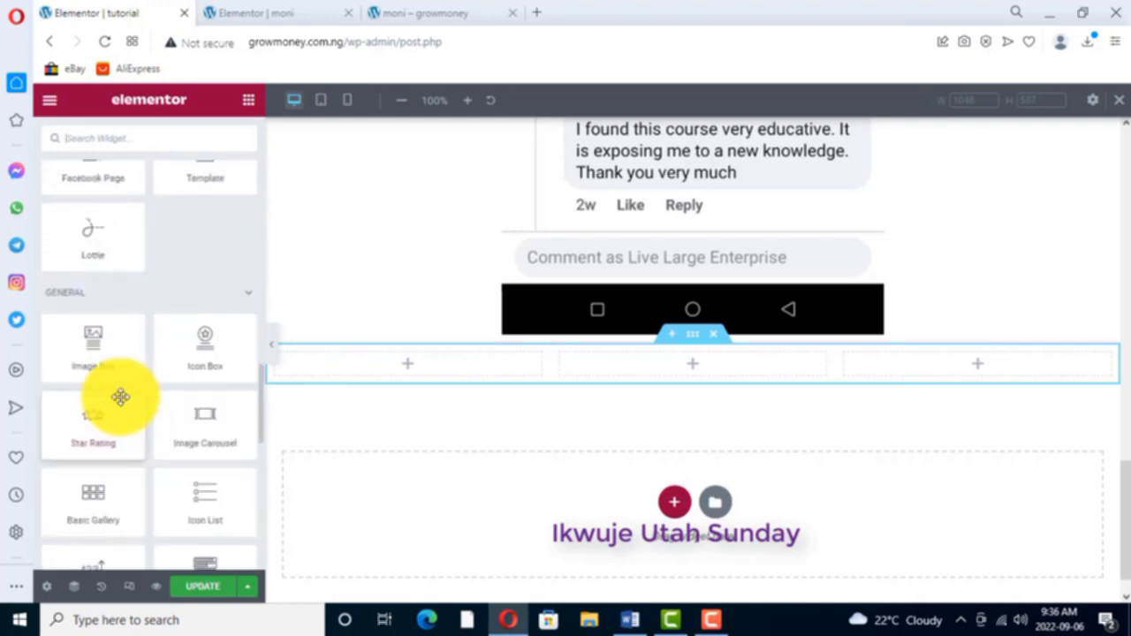
scroll(120, 397, "down", 3)
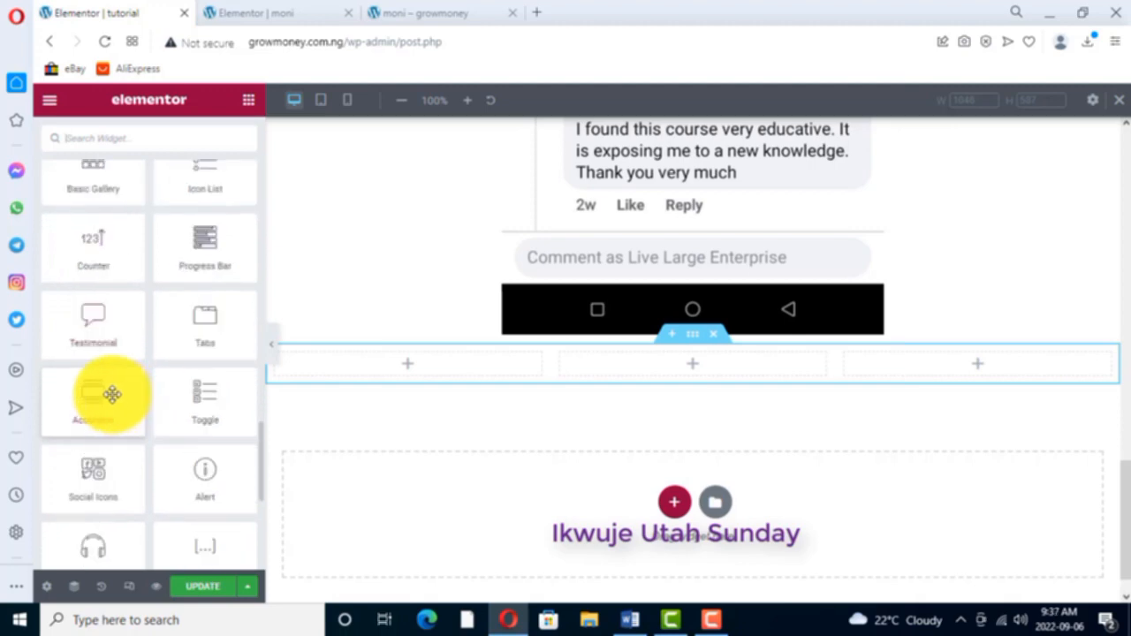
left_click_drag(95, 341, 430, 355)
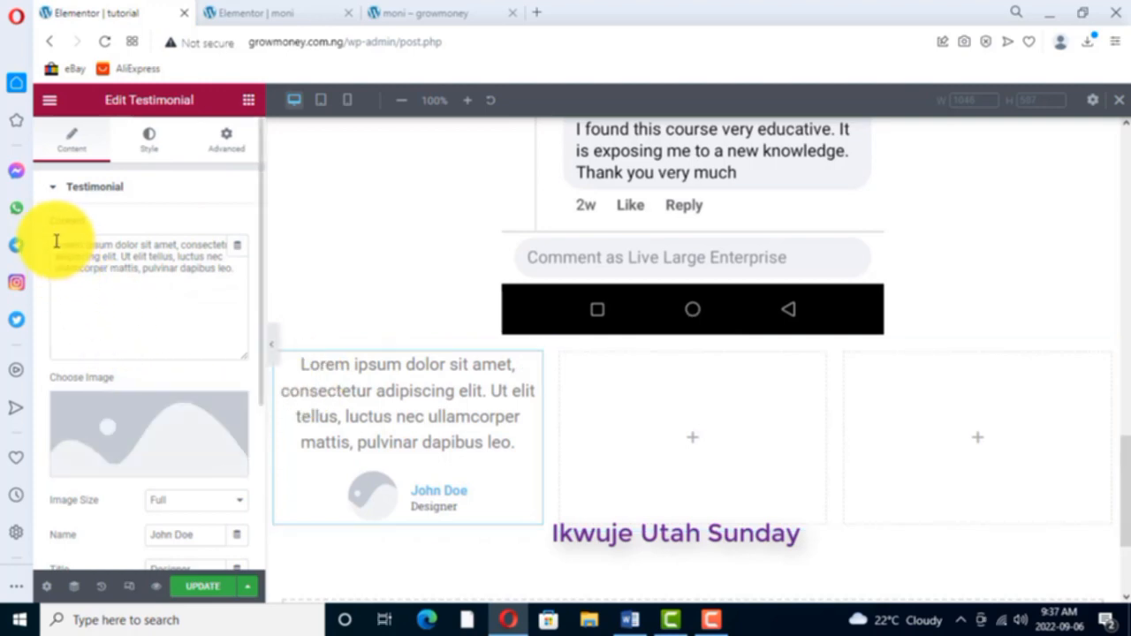
- Replace the placeholder content of the first column's testimonial with "this is the best course so far"
left_click_drag(50, 242, 240, 275)
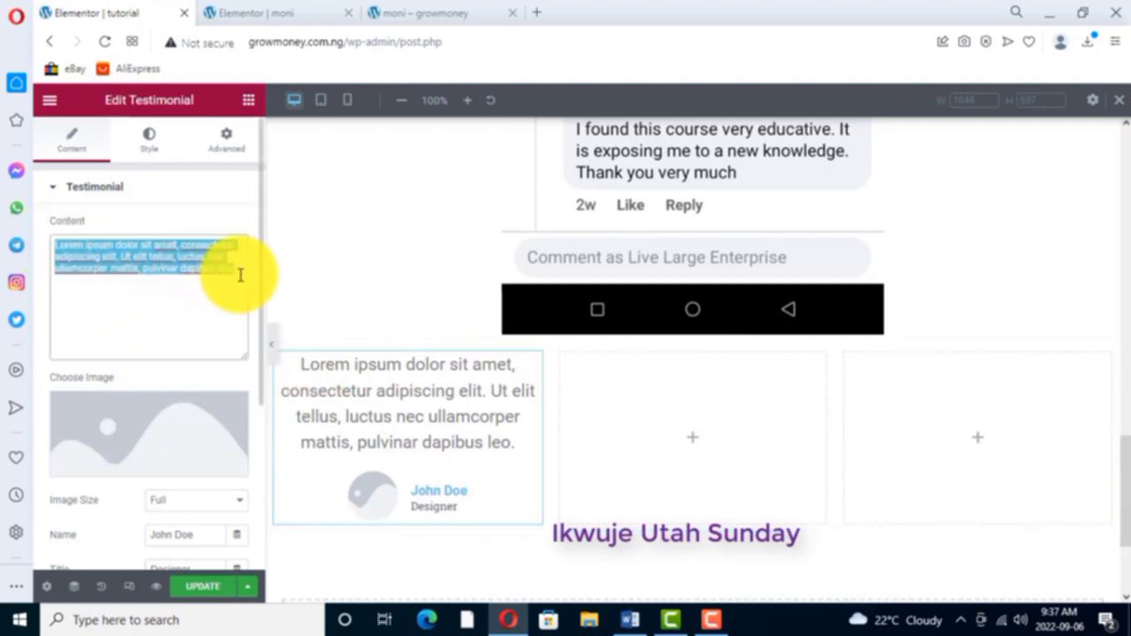
type("thi")
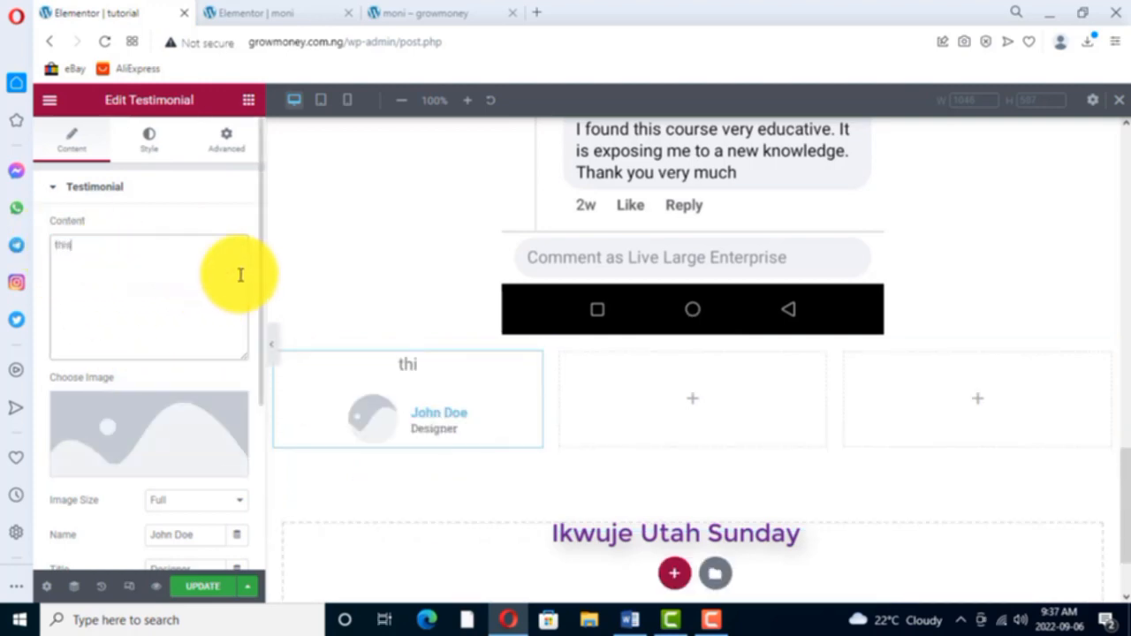
type("s is the")
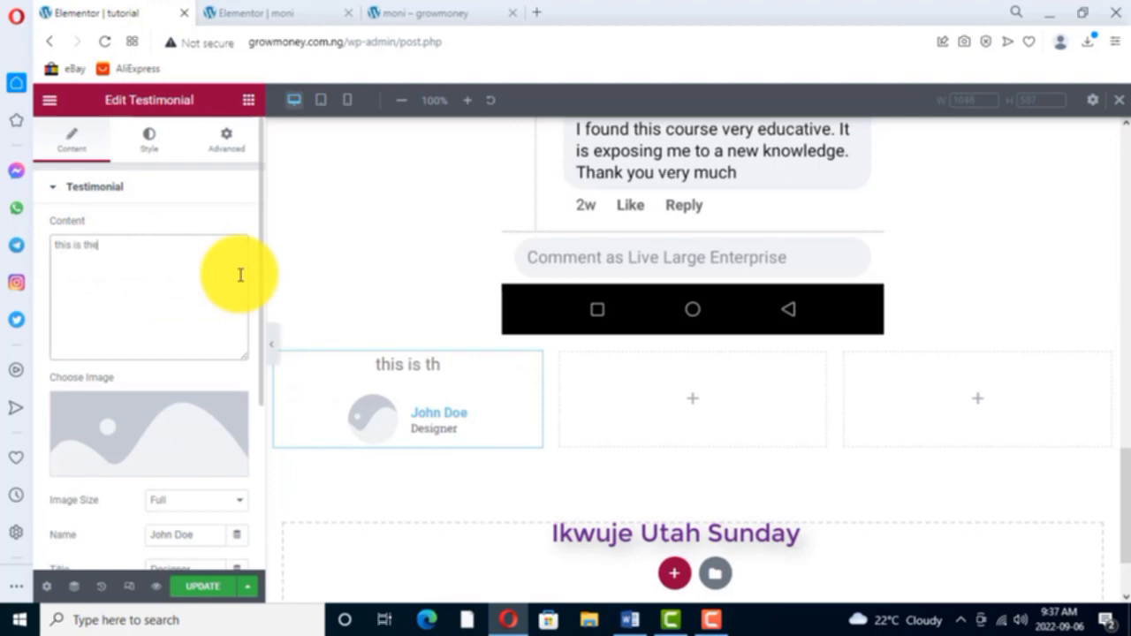
type(" best c")
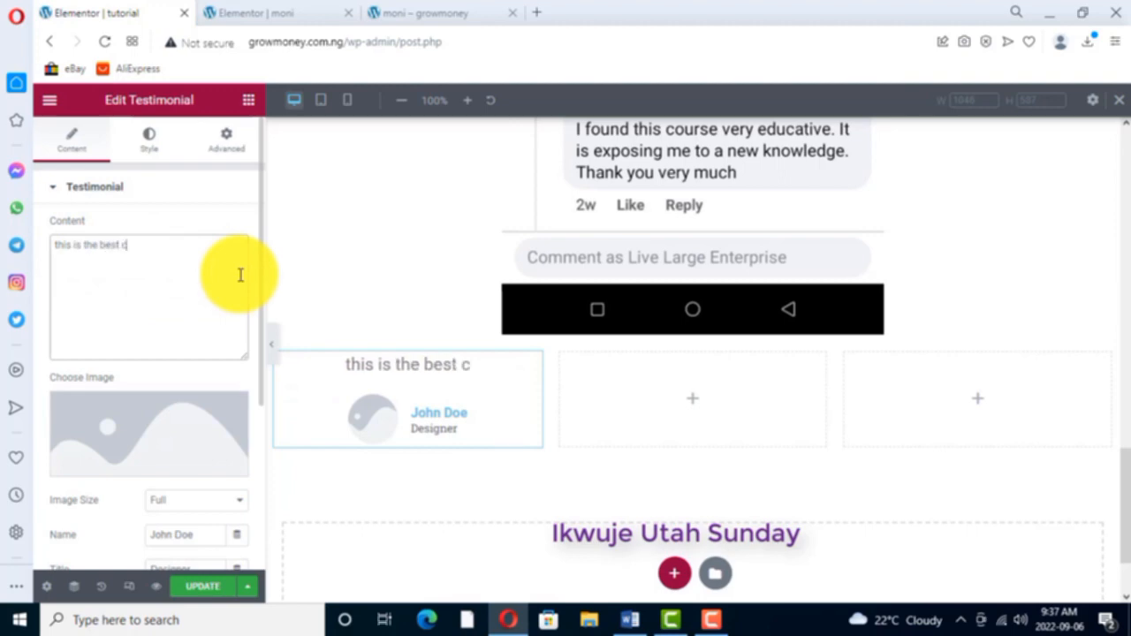
type("ourse so far")
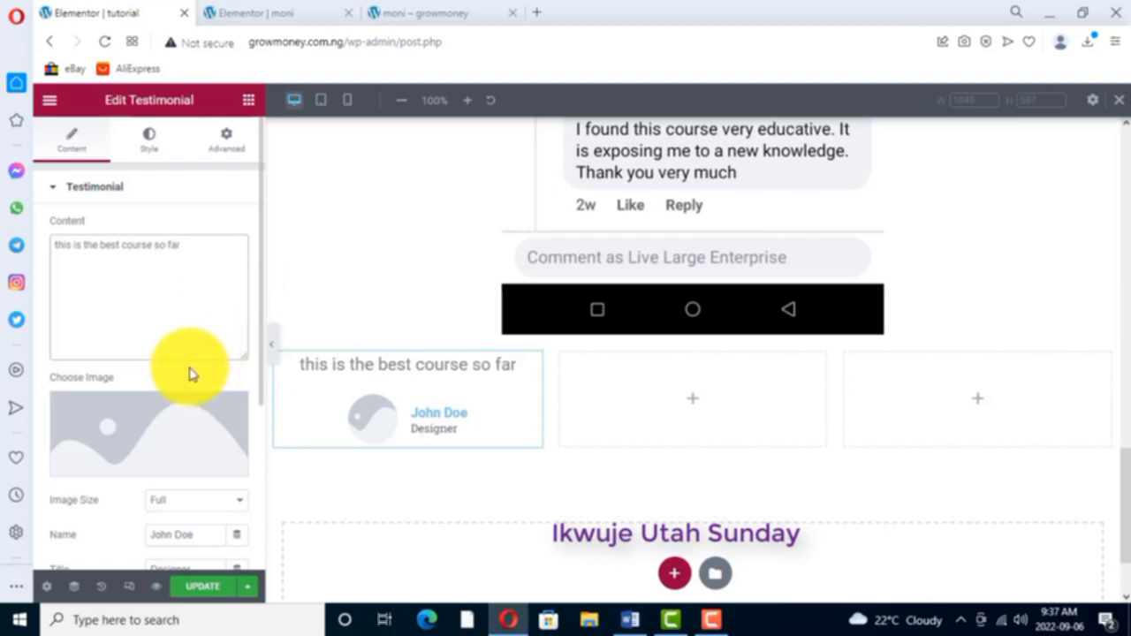
- Set the first testimonial's image size to Medium - 300 x 300
scroll(189, 374, "down", 2)
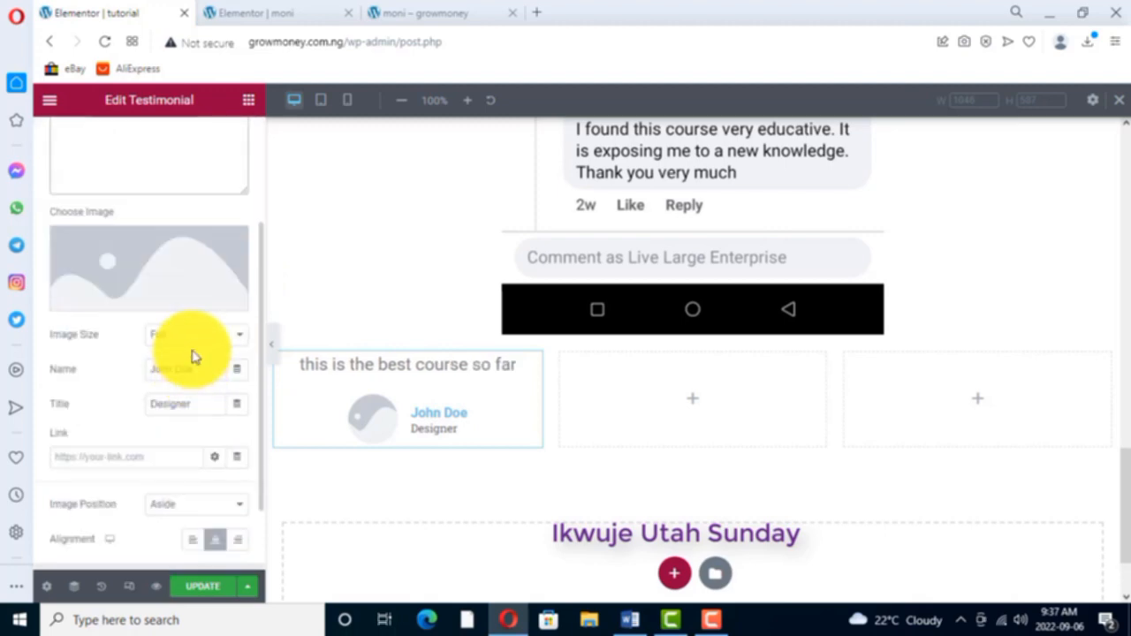
left_click(243, 339)
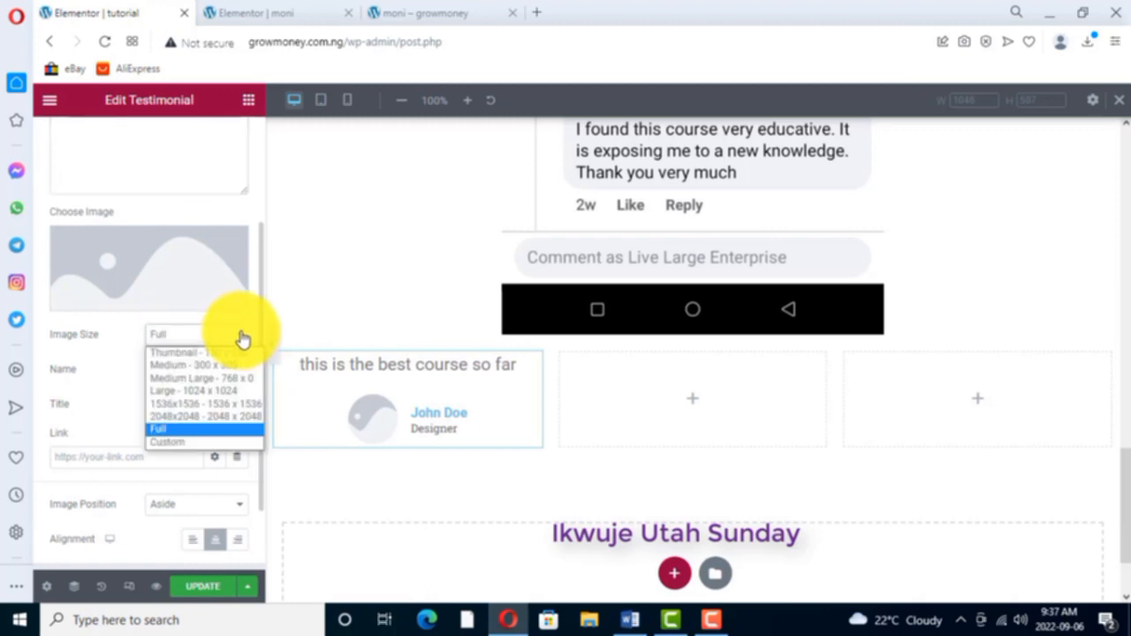
left_click(175, 364)
- Enter the reviewer's name in the testimonial and set the title to "ceo live large enterprise"
left_click_drag(201, 366, 144, 371)
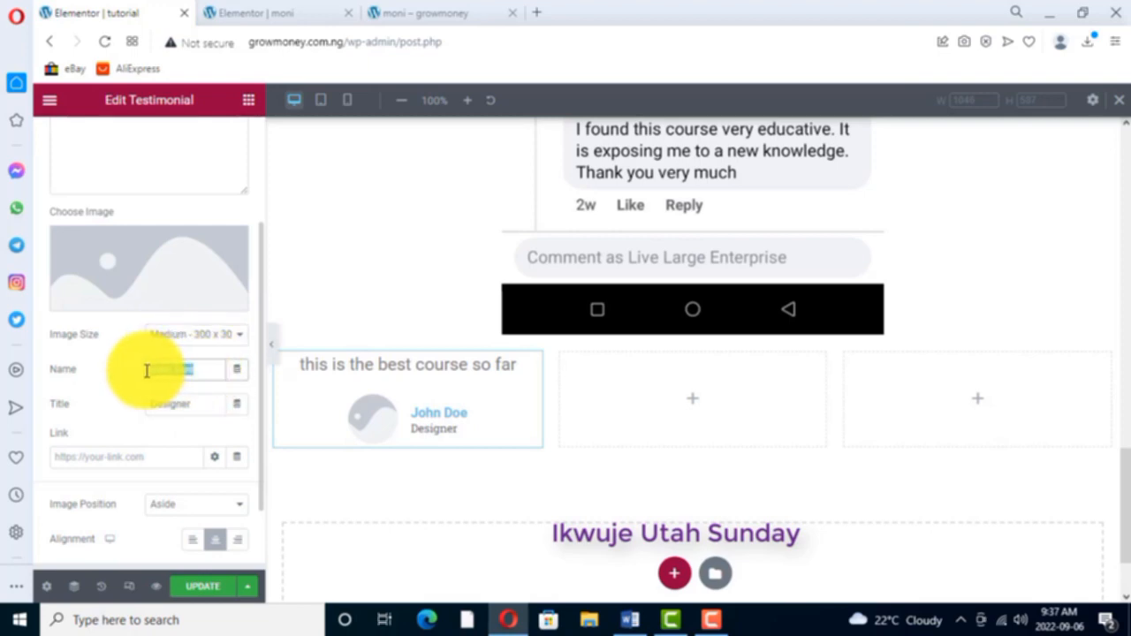
type("sunday")
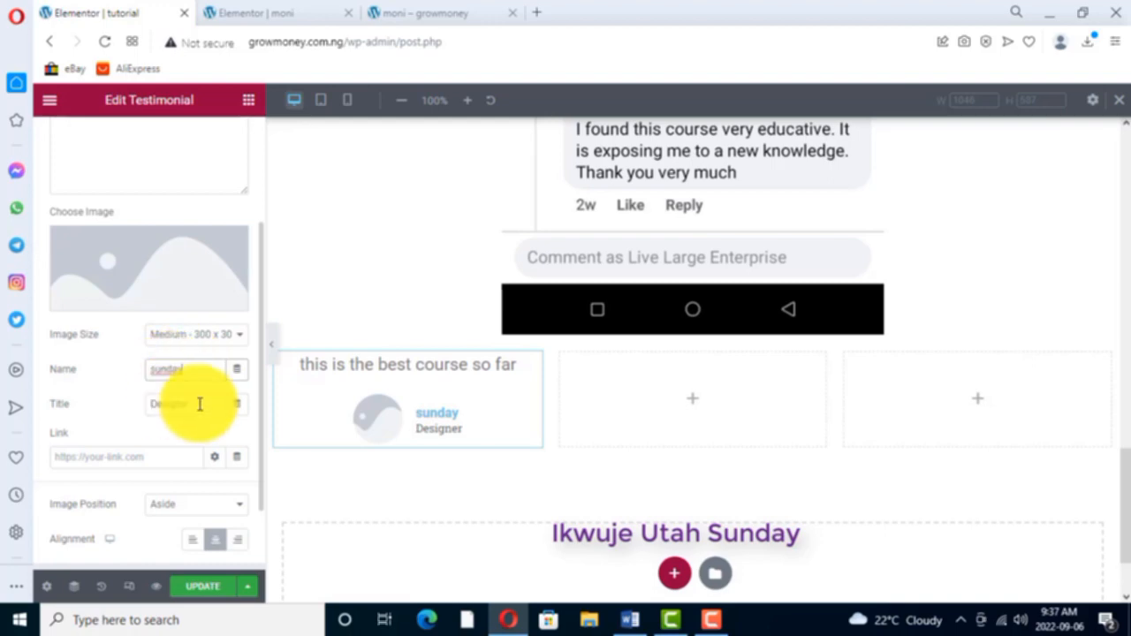
left_click_drag(194, 403, 151, 404)
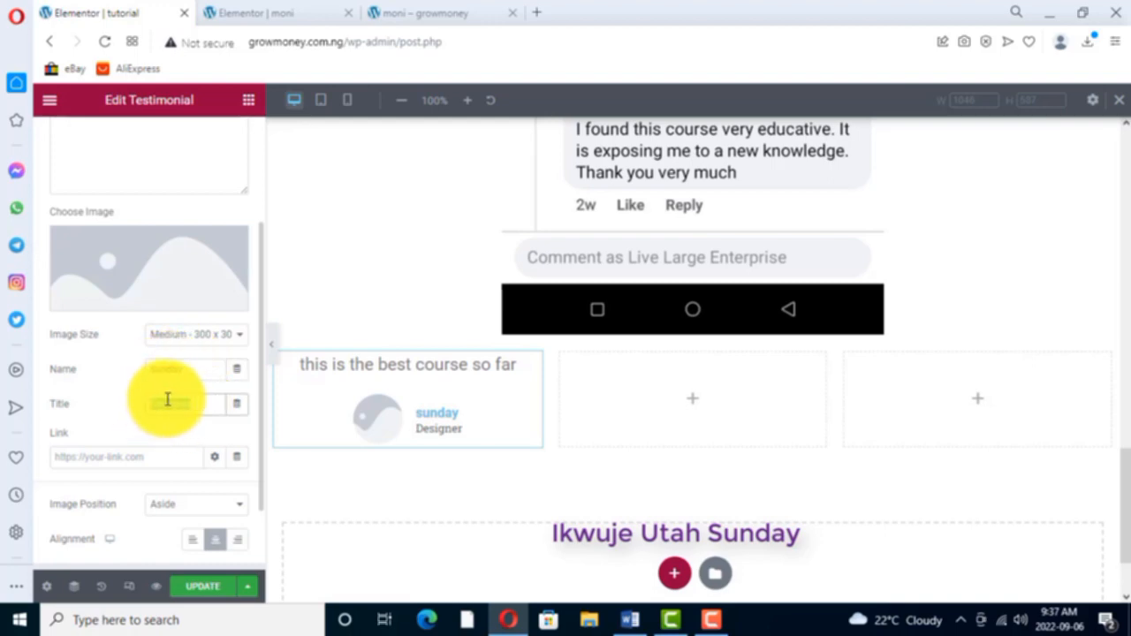
type("ceo li")
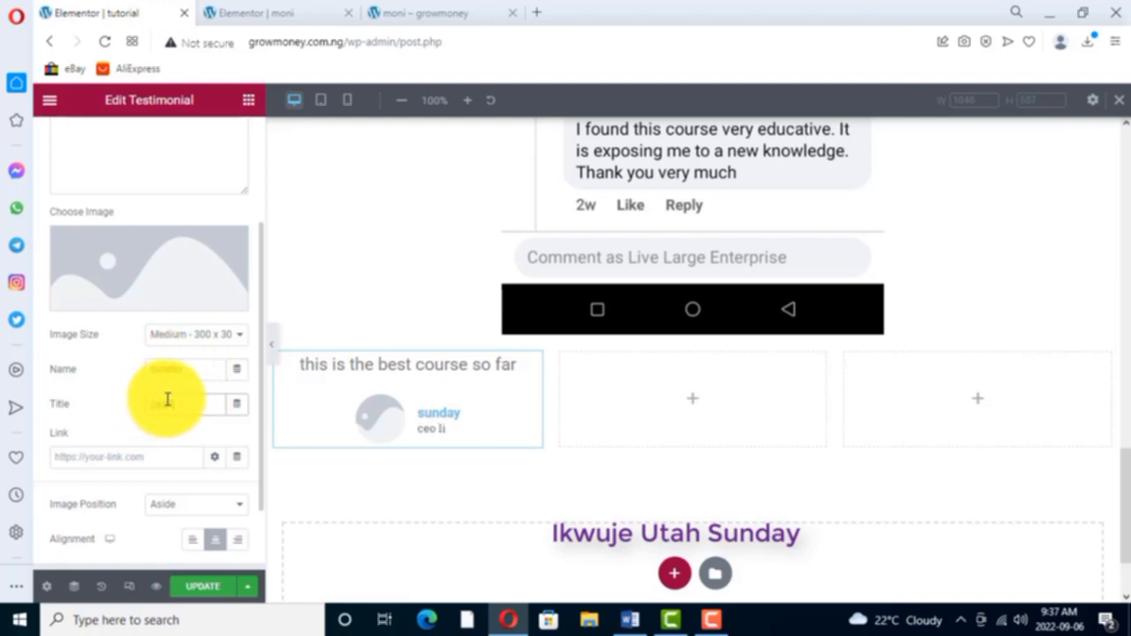
type("ve larg")
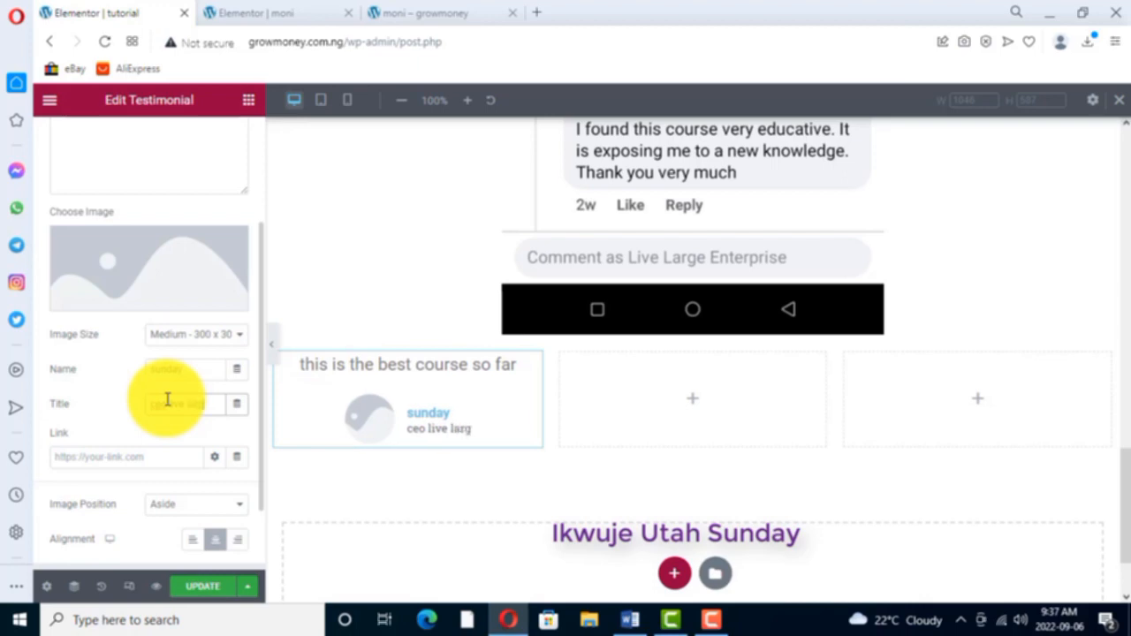
type("e enterprise")
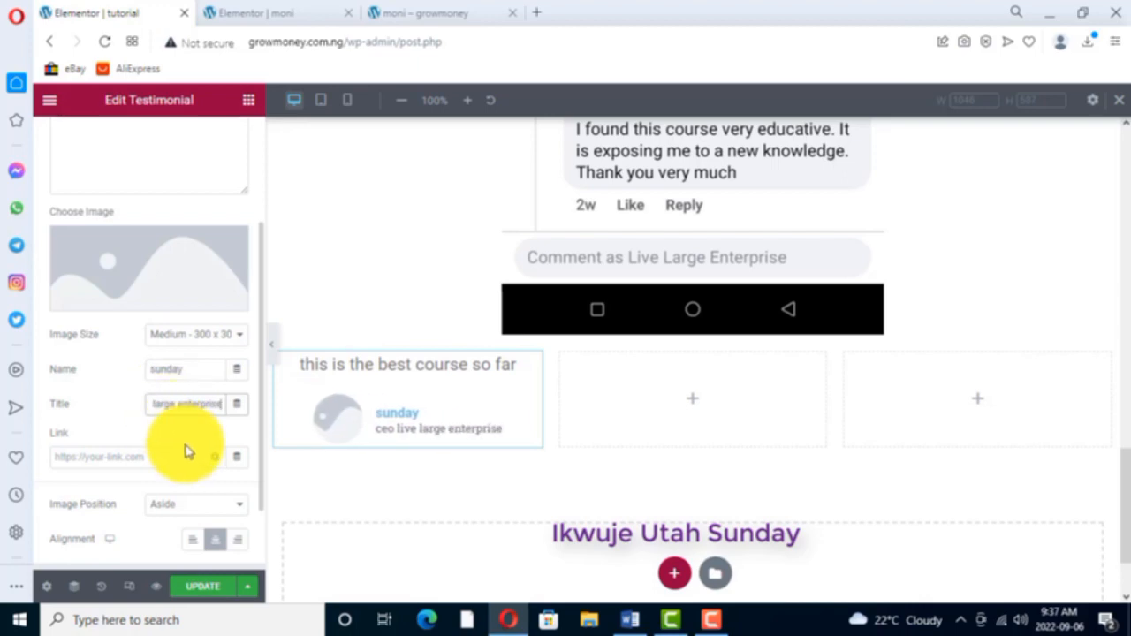
- Set the testimonial's image position to Top and insert Untitled-design-31.png from the media library as its image
scroll(212, 442, "down", 1)
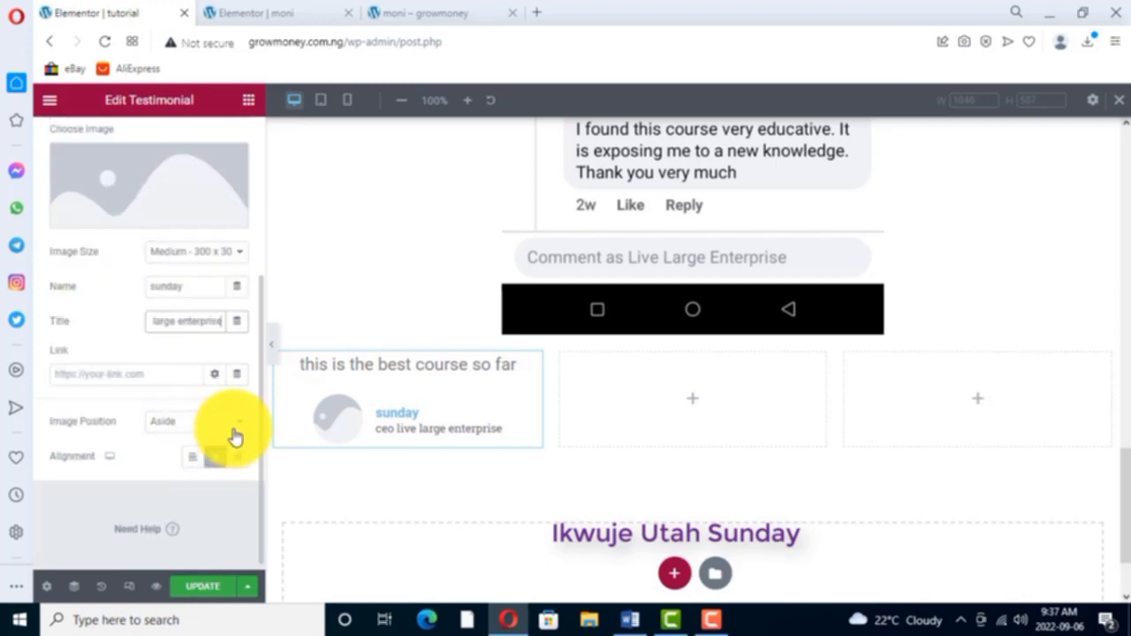
left_click(237, 422)
left_click(173, 454)
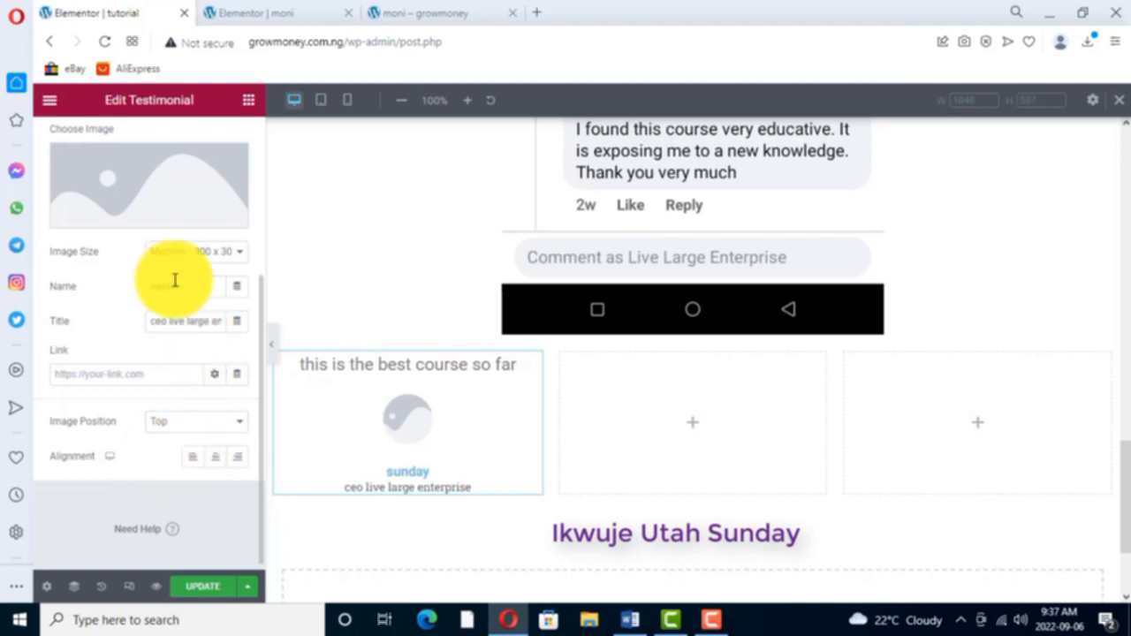
left_click(130, 219)
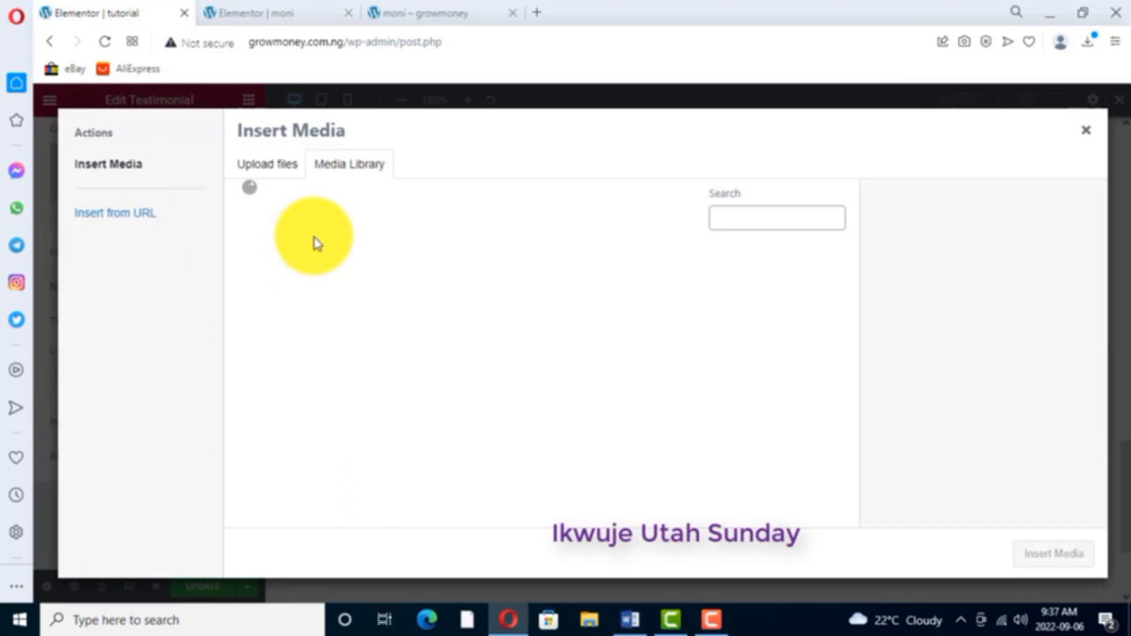
left_click(286, 295)
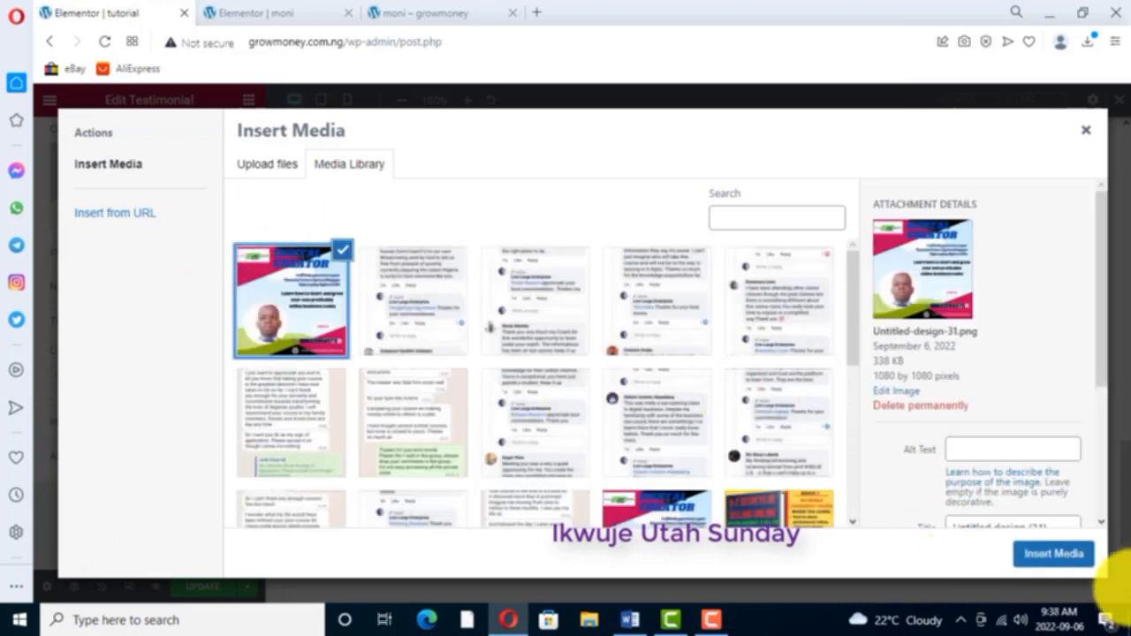
left_click(1071, 557)
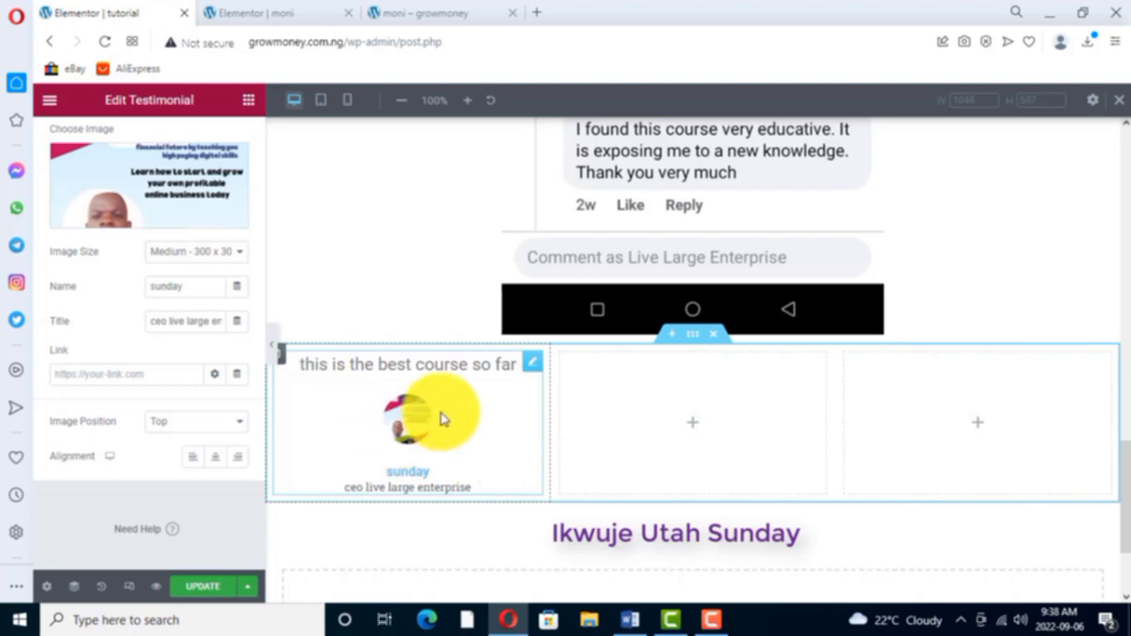
- Copy the completed testimonial from the first column and paste it into the second and third columns
right_click(530, 366)
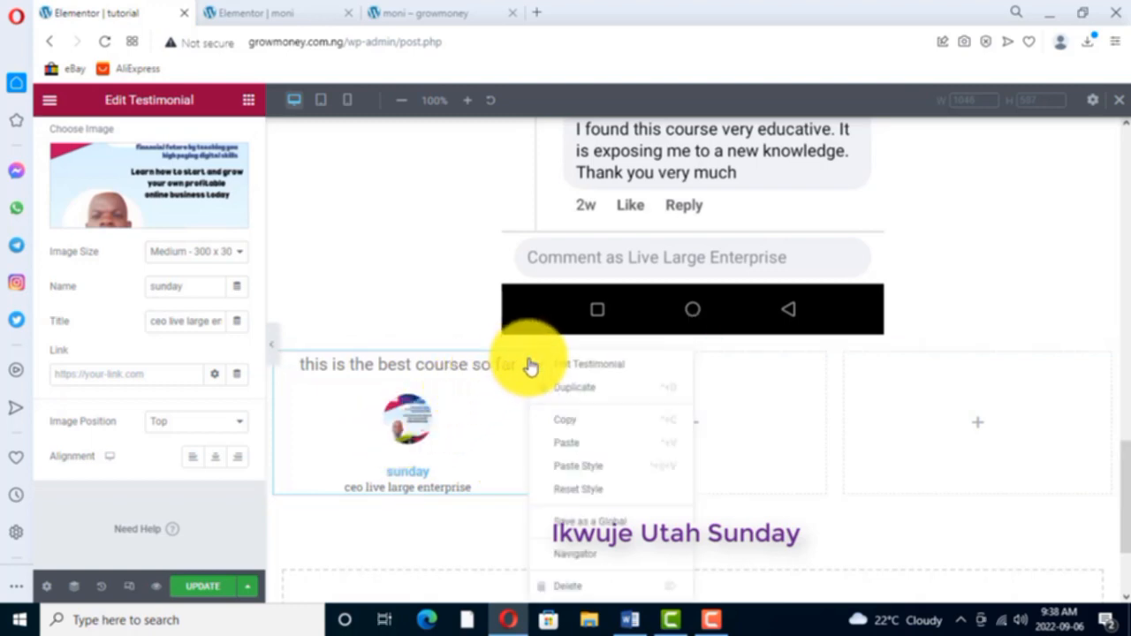
left_click(482, 430)
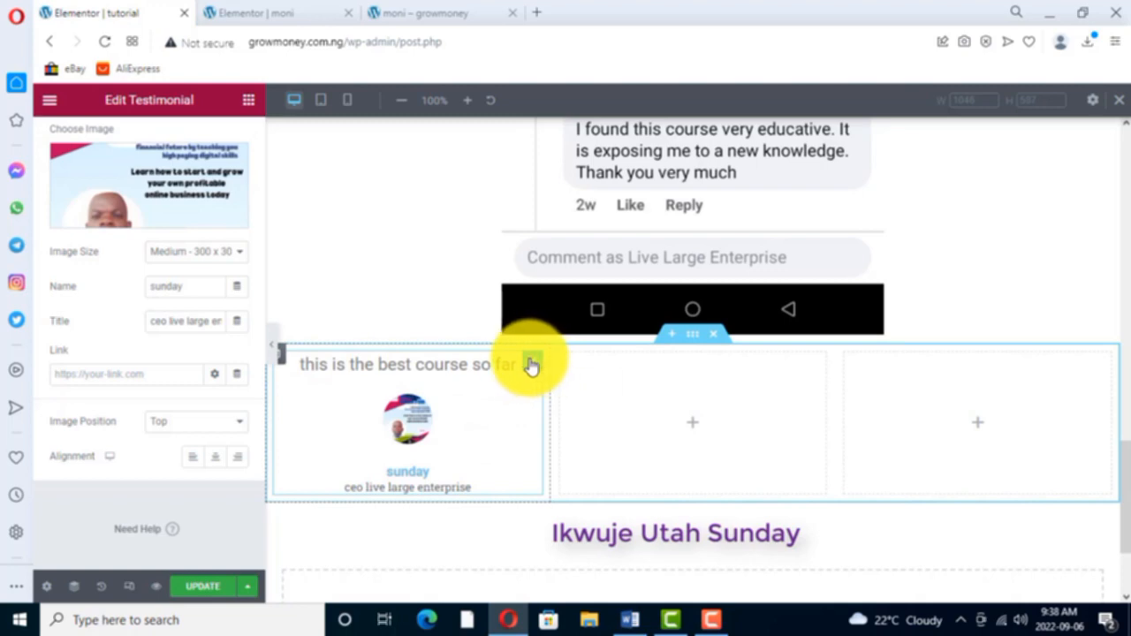
right_click(530, 366)
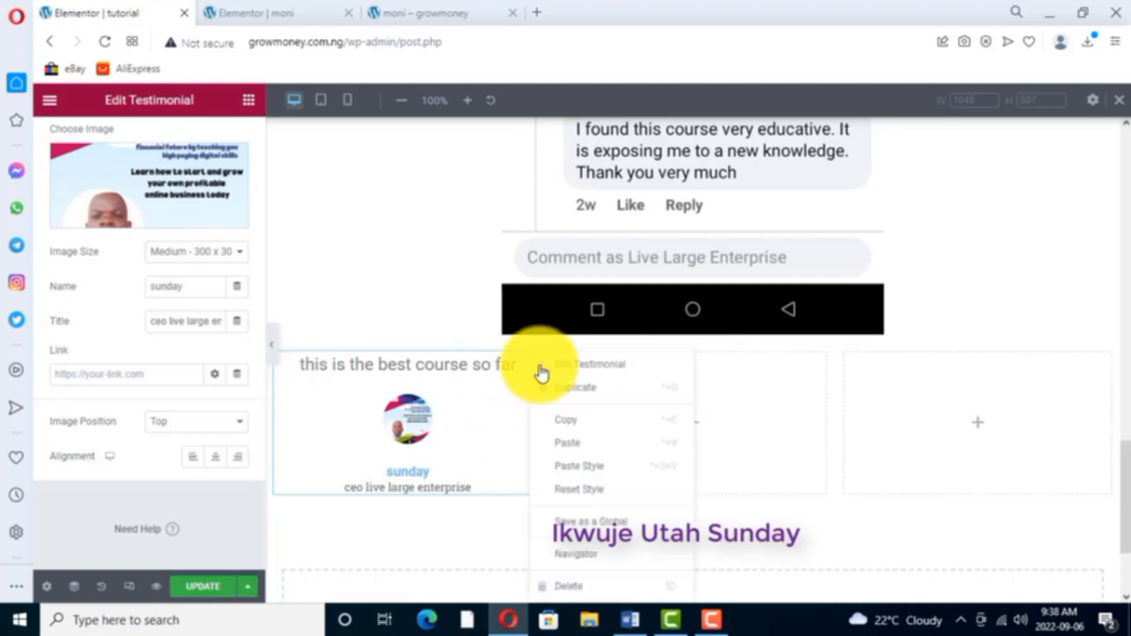
left_click(565, 420)
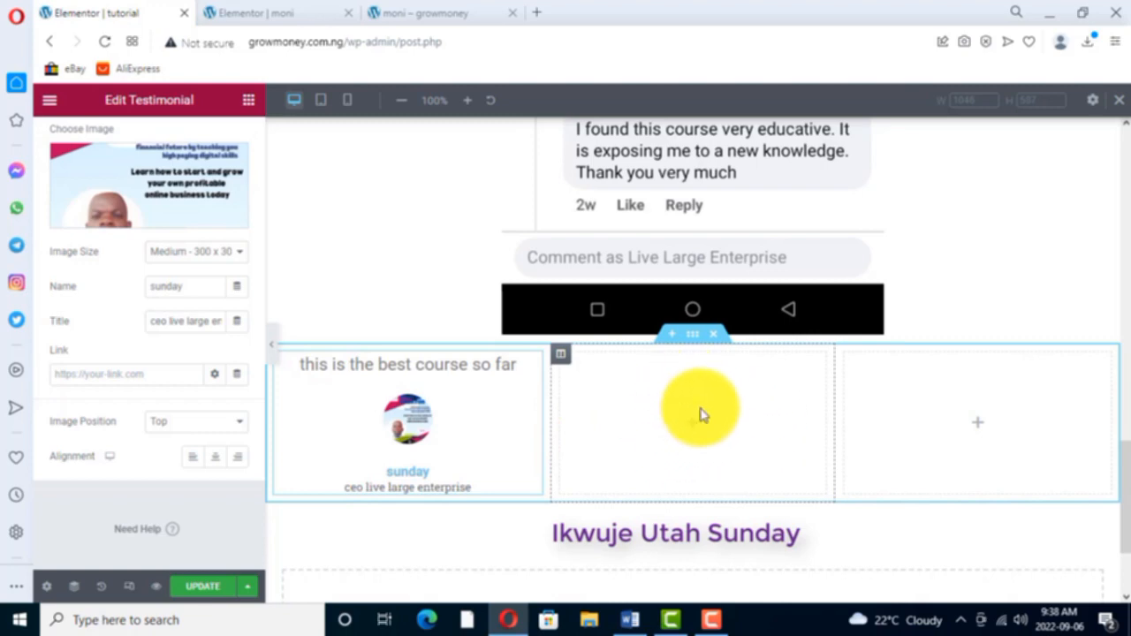
right_click(689, 380)
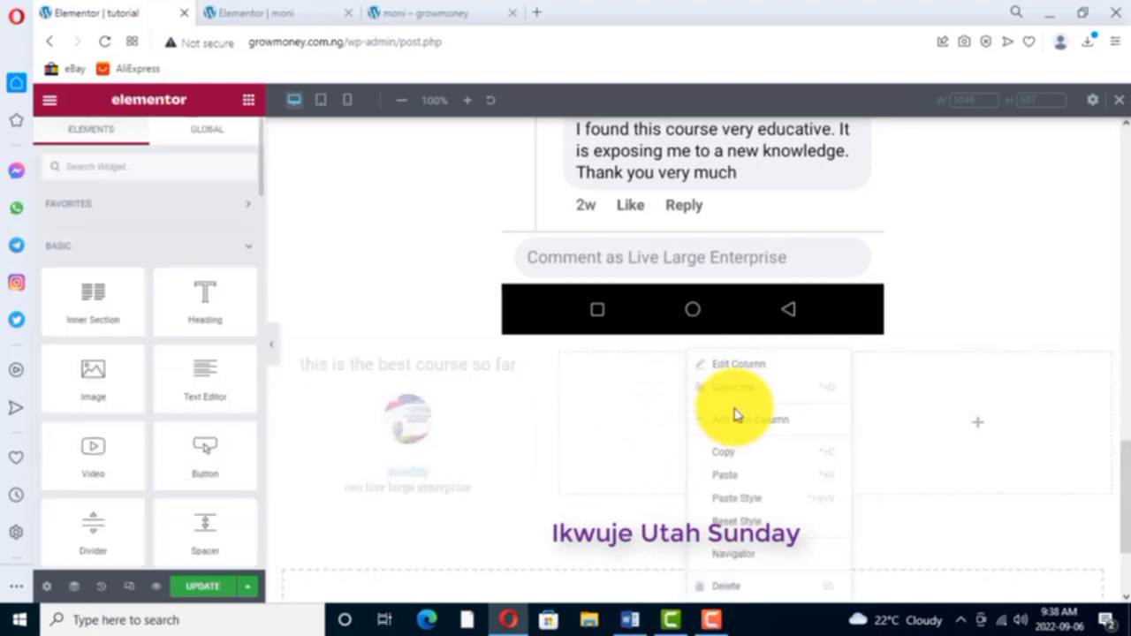
left_click(724, 474)
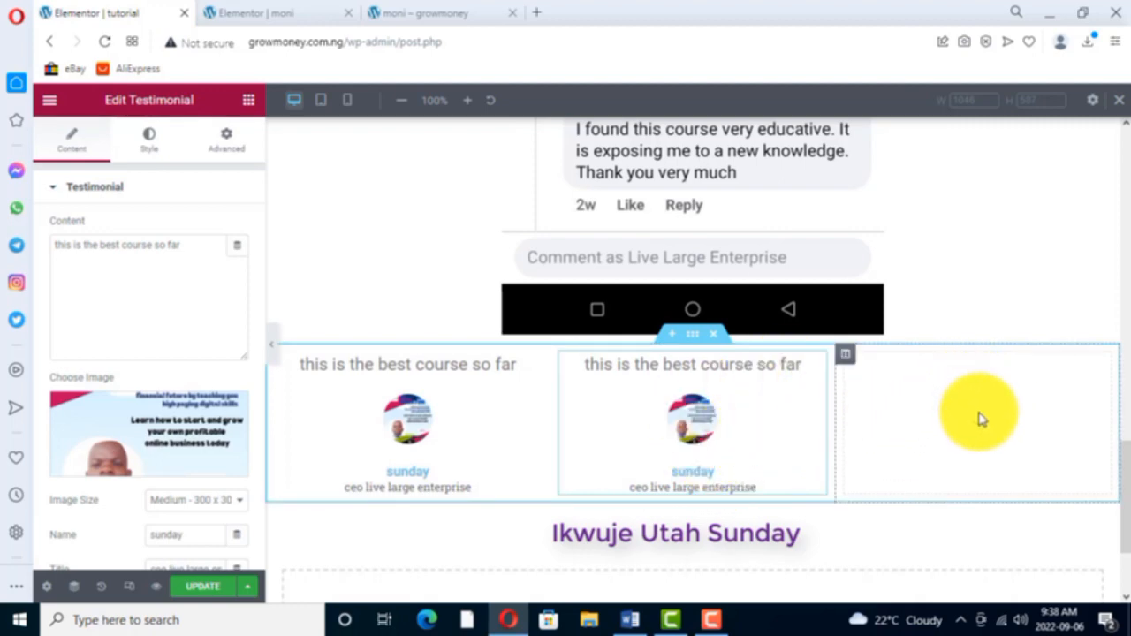
right_click(963, 397)
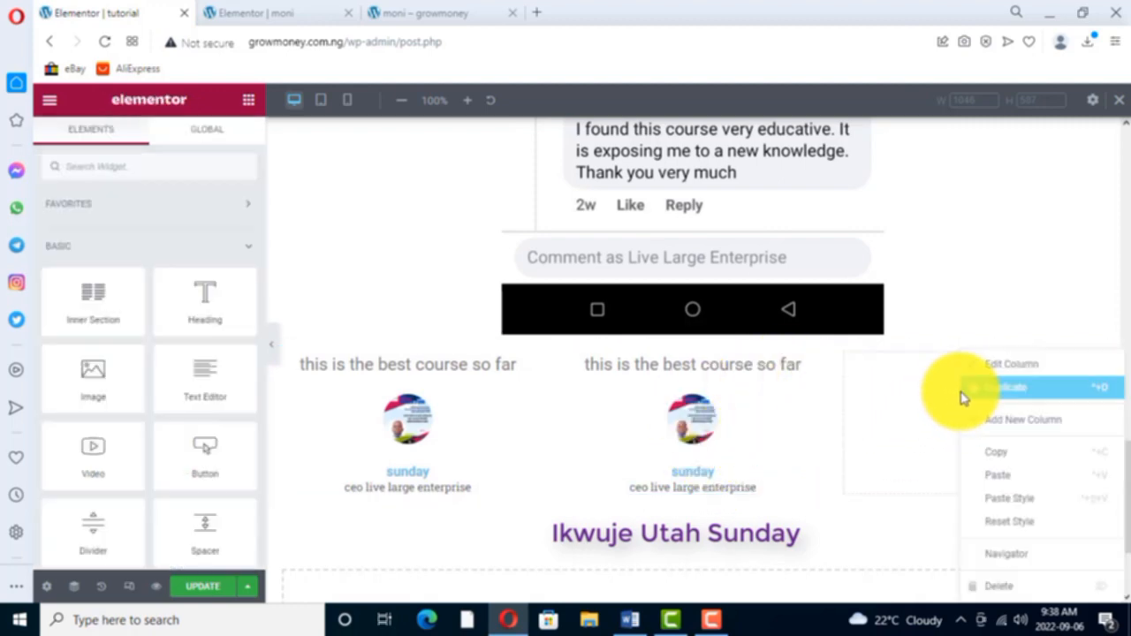
left_click(1001, 478)
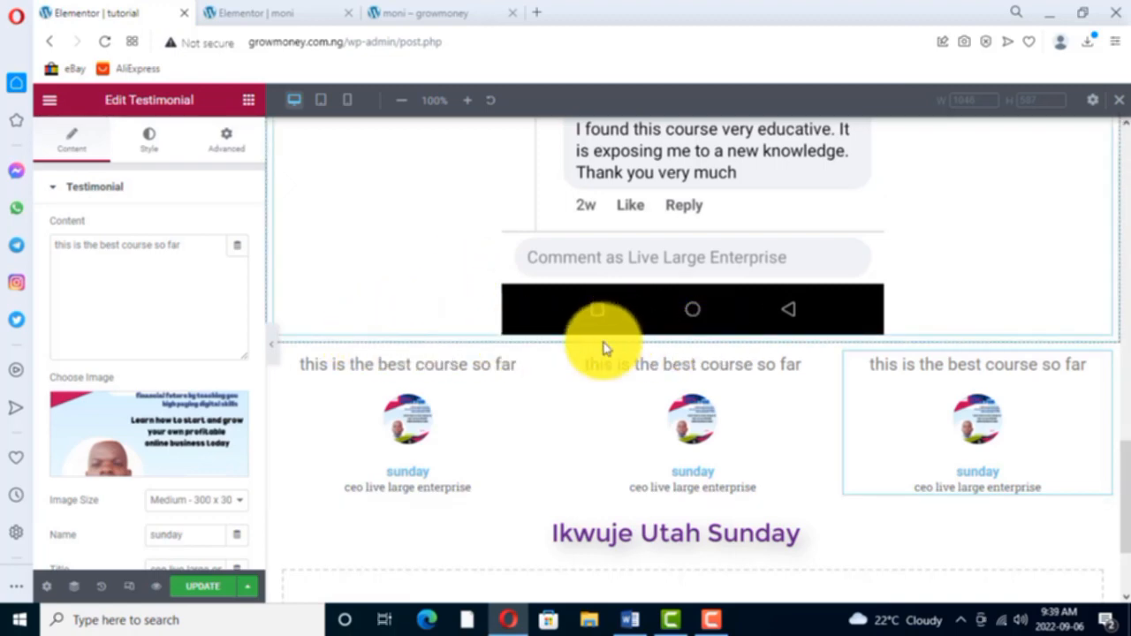
- Add a Text Editor widget between the comment screenshot and the testimonials, with the text "TESTIMONIALS FROM MY STUDENTS"
left_click(248, 100)
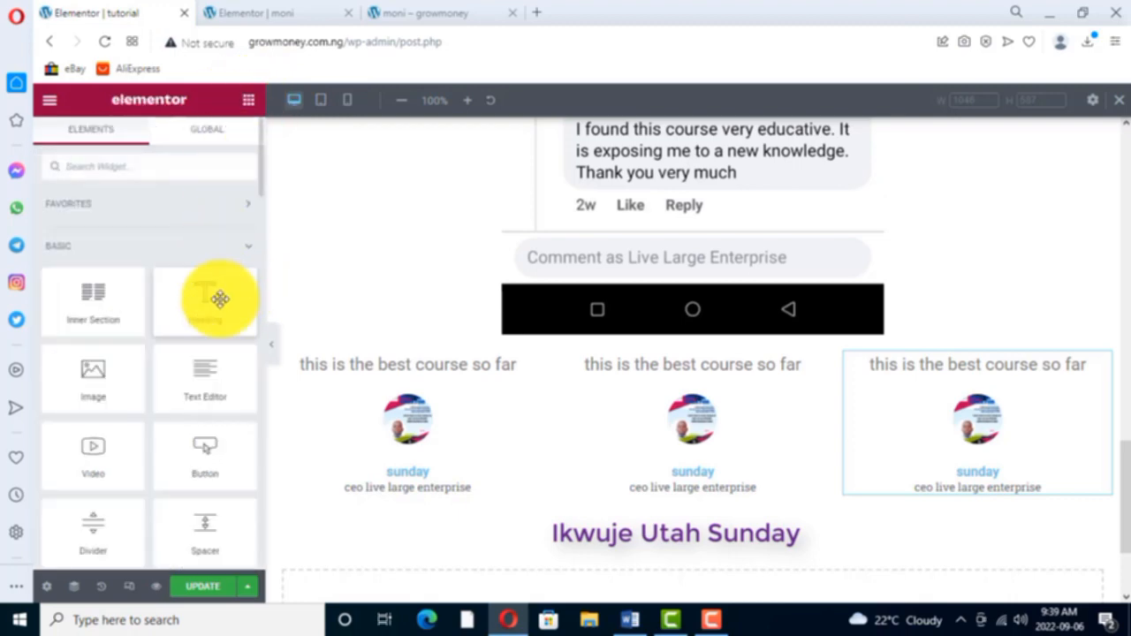
left_click_drag(203, 394, 512, 338)
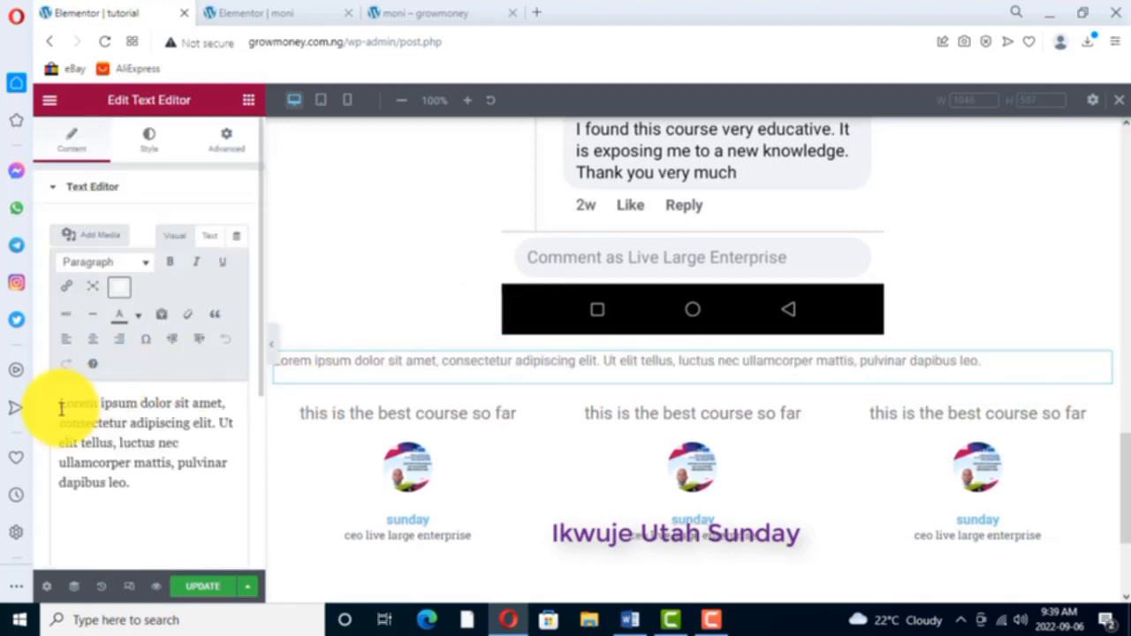
left_click_drag(58, 403, 197, 487)
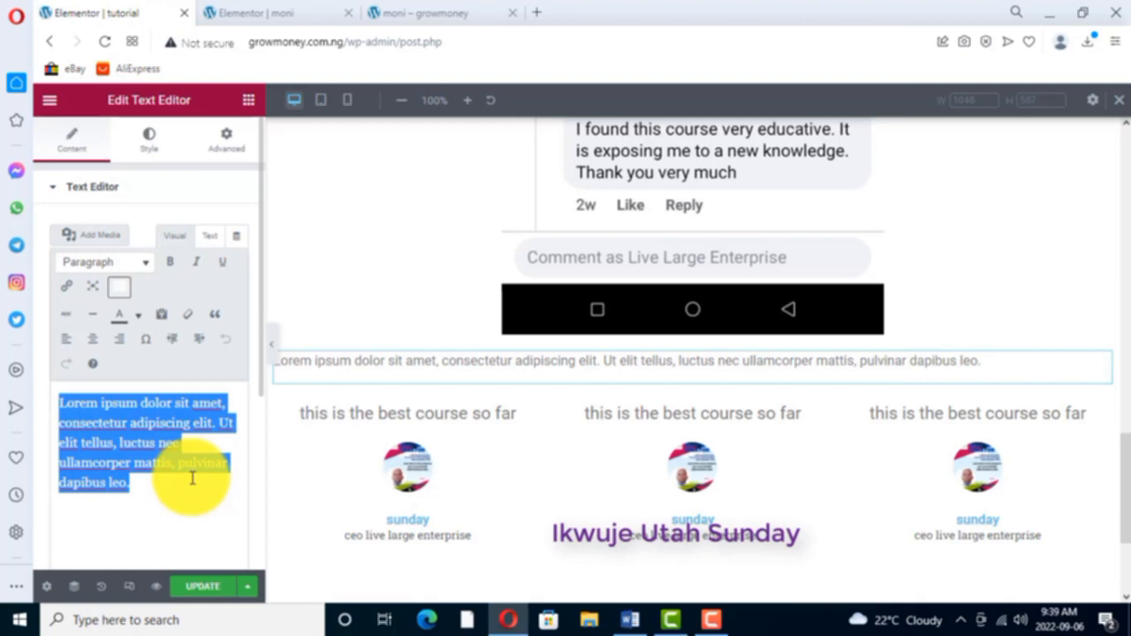
type("TESTIMONIALS FROM MY STUDENTS")
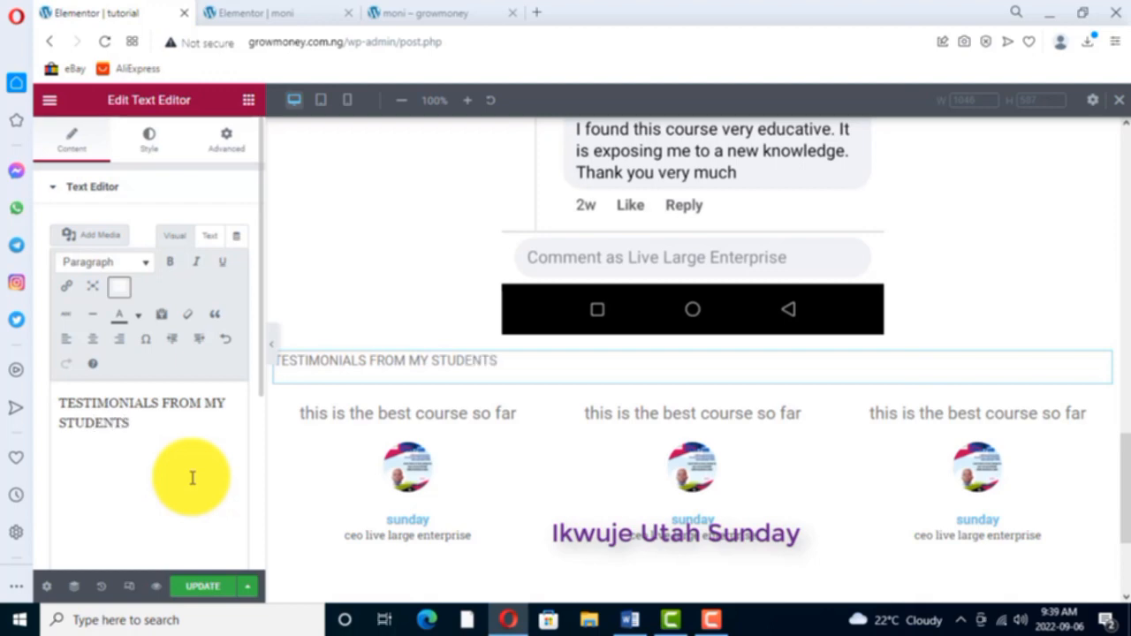
- Center the "TESTIMONIALS FROM MY STUDENTS" text and set its text color to red
left_click(152, 141)
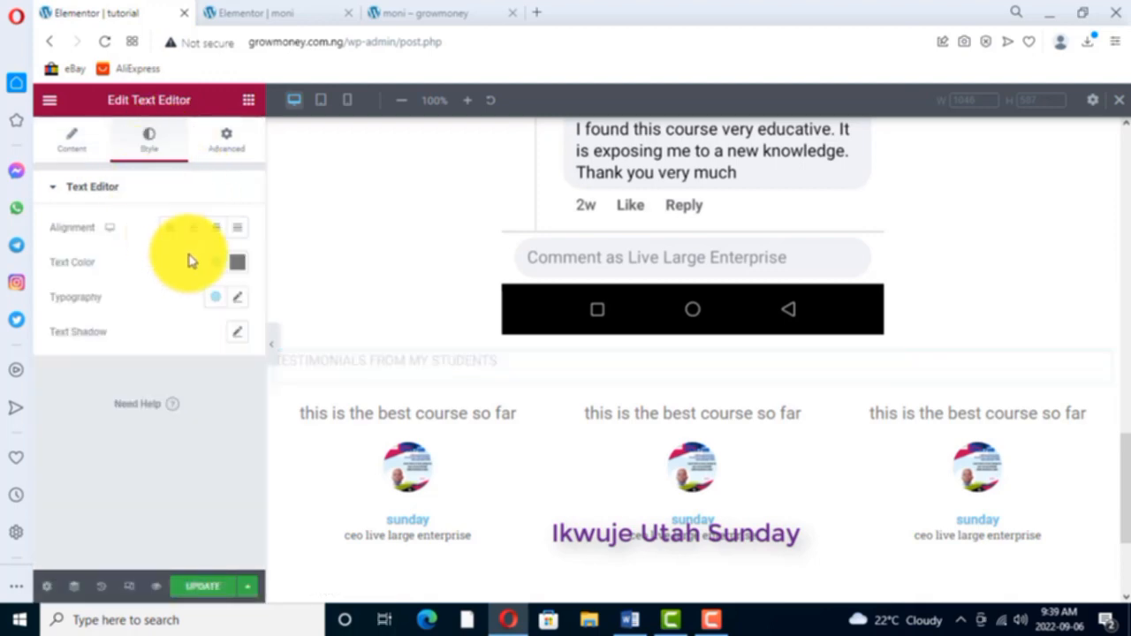
left_click(194, 228)
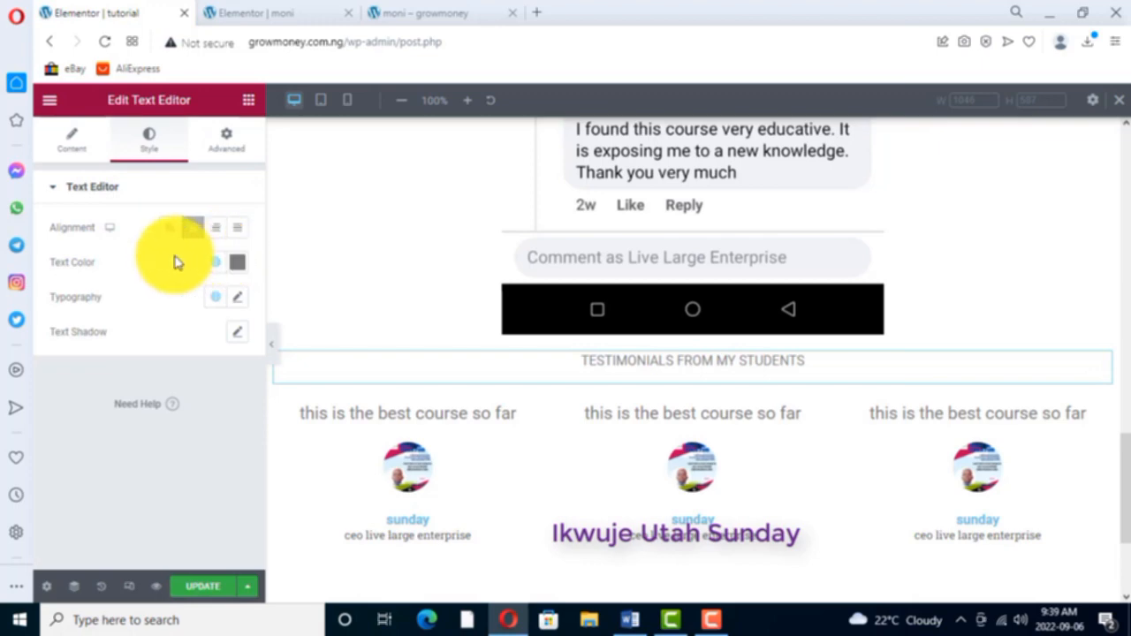
left_click(239, 265)
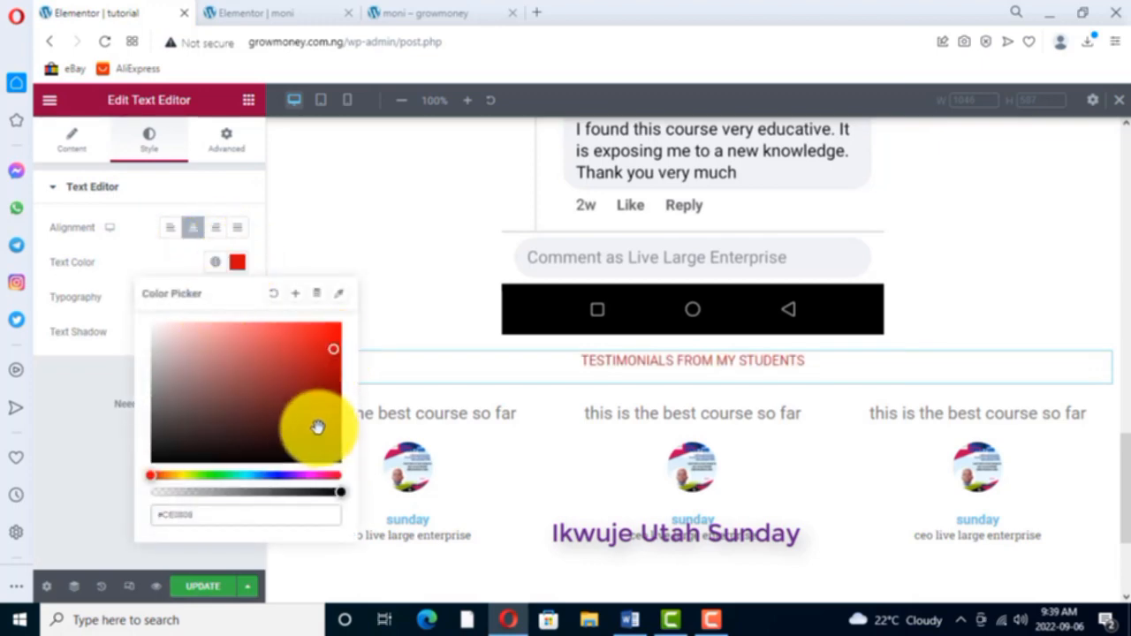
left_click(336, 239)
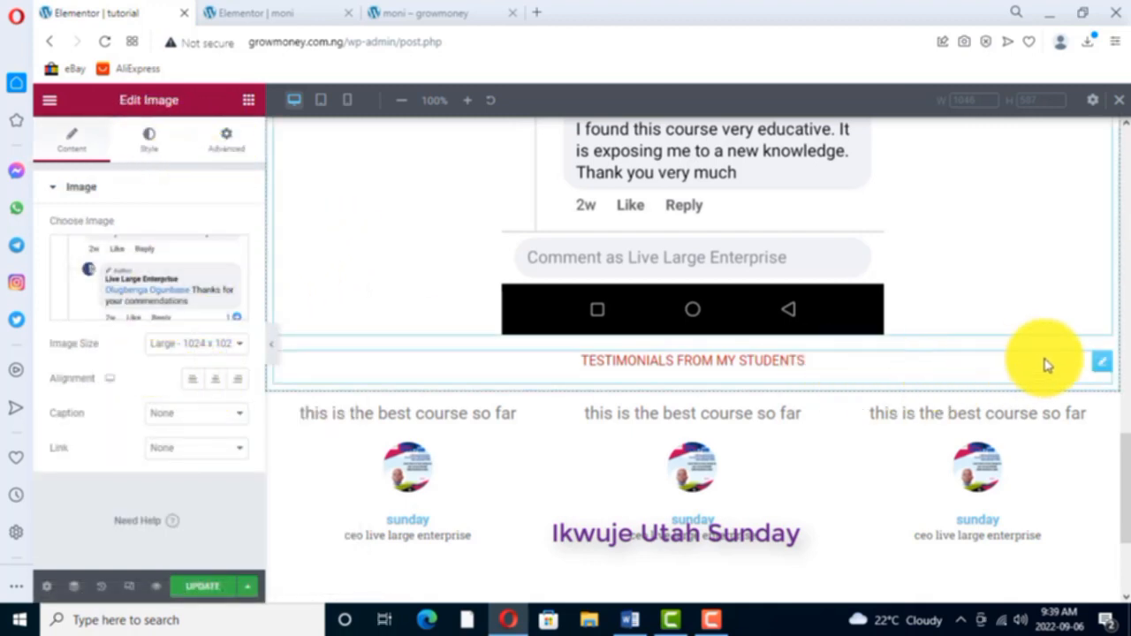
left_click(1102, 362)
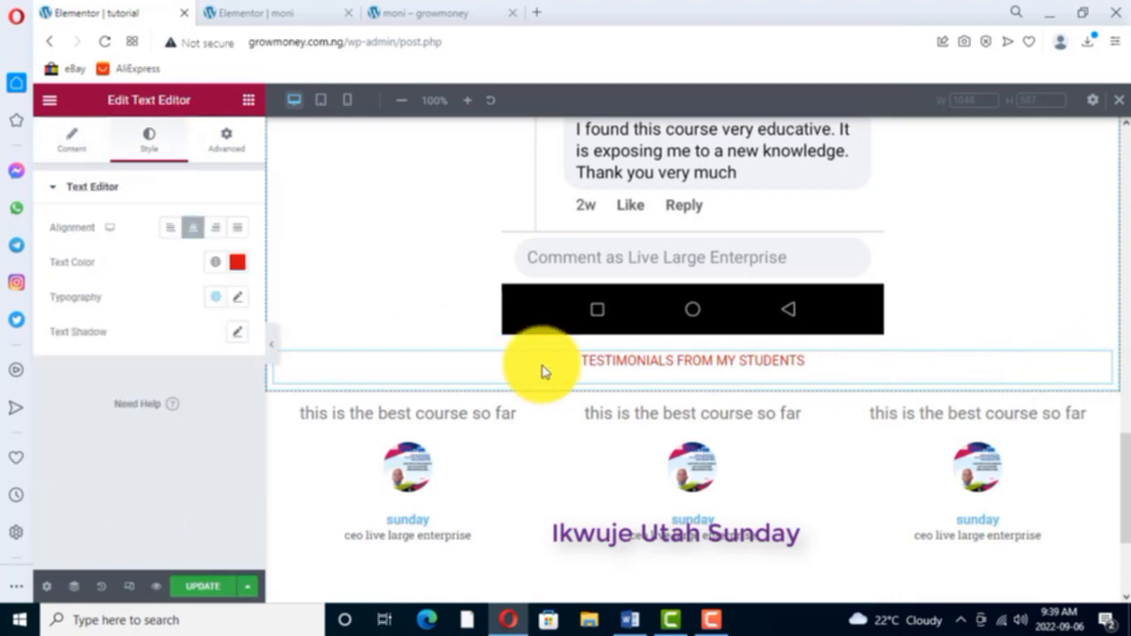
- Set the "TESTIMONIALS FROM MY STUDENTS" text's font family to Comic Neue and its weight to Bold
left_click(235, 299)
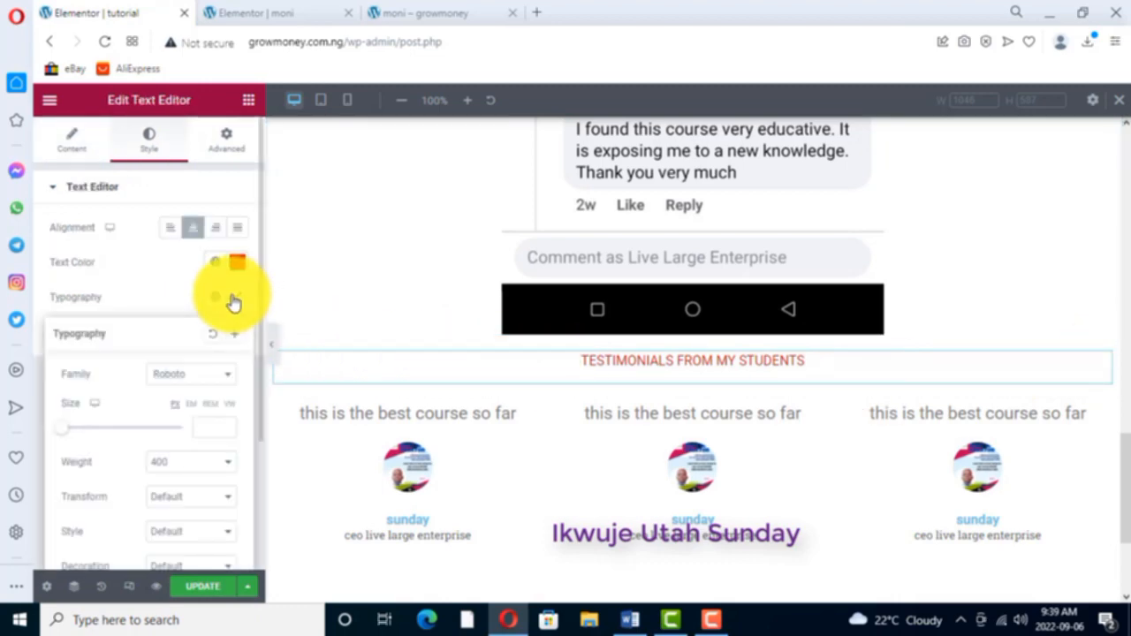
left_click(220, 375)
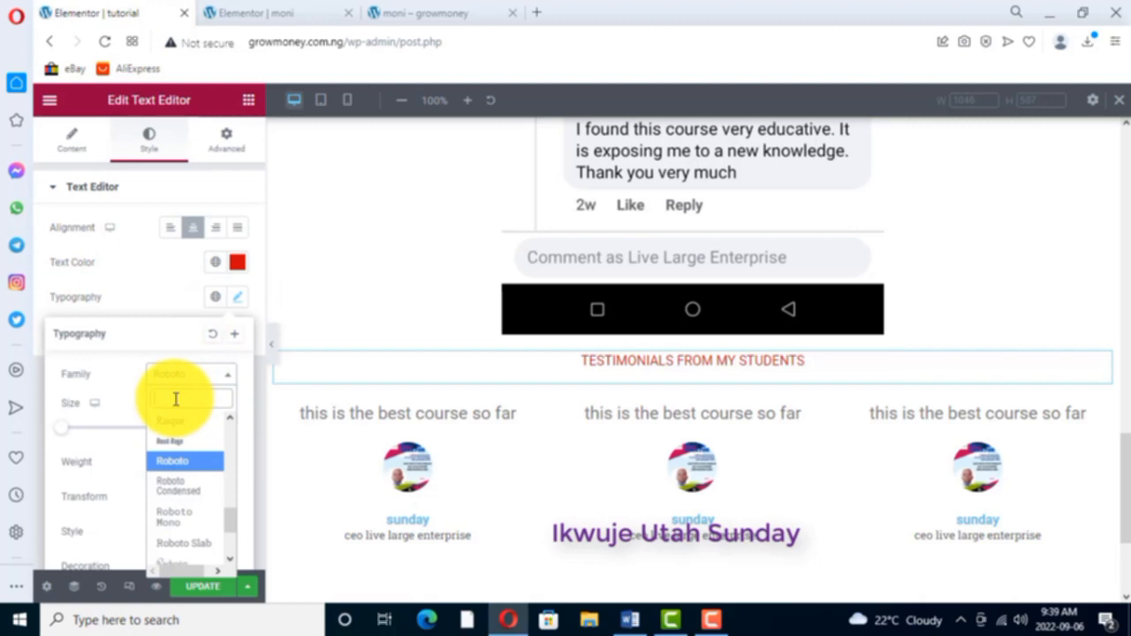
type("comic")
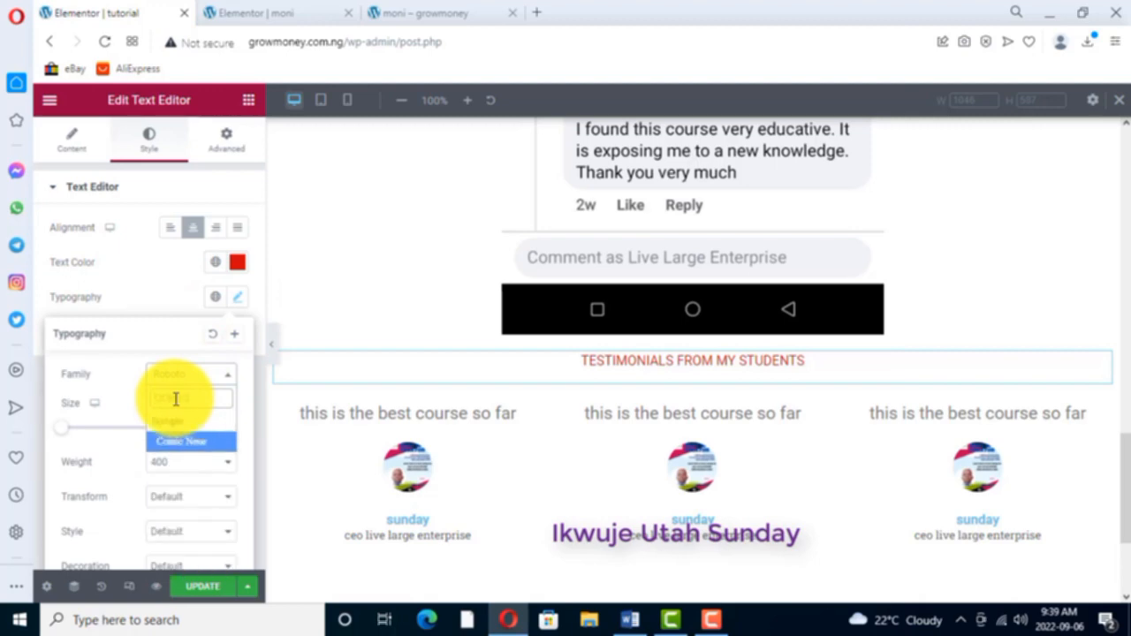
left_click(181, 442)
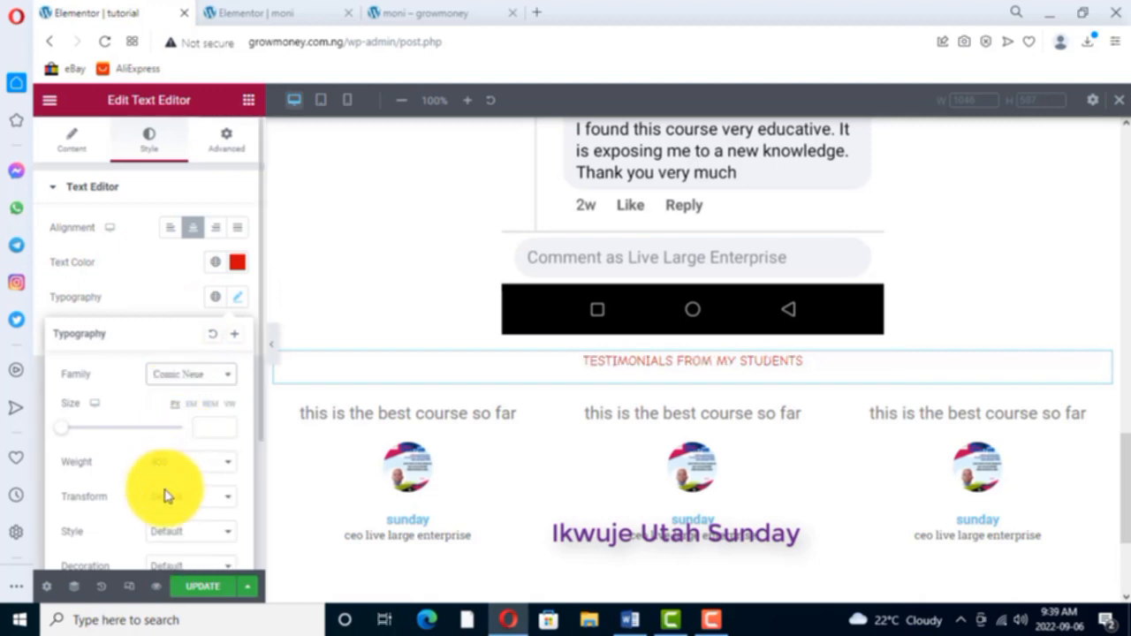
left_click(228, 466)
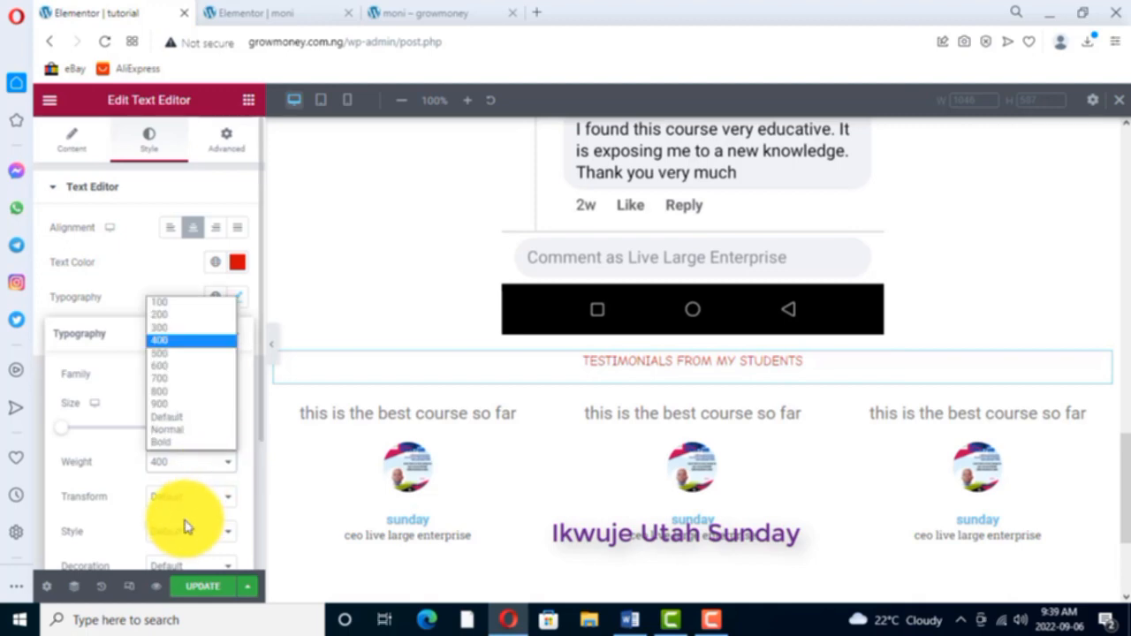
left_click(164, 443)
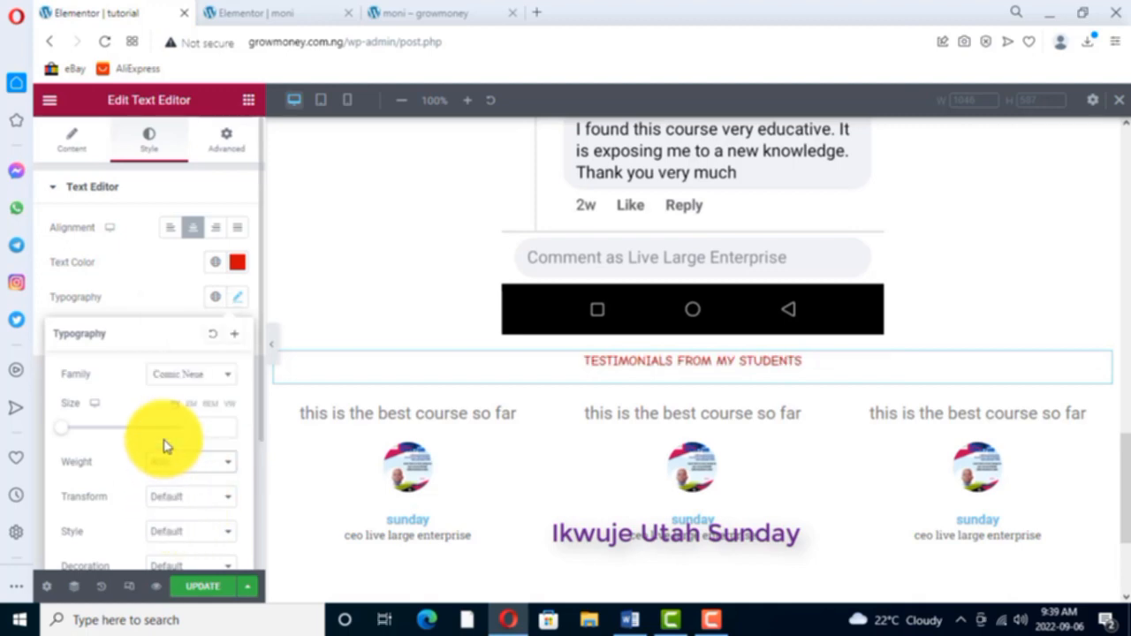
- Duplicate the pointing-hand icon above the "BUSINESS 1:" text
scroll(644, 271, "up", 1)
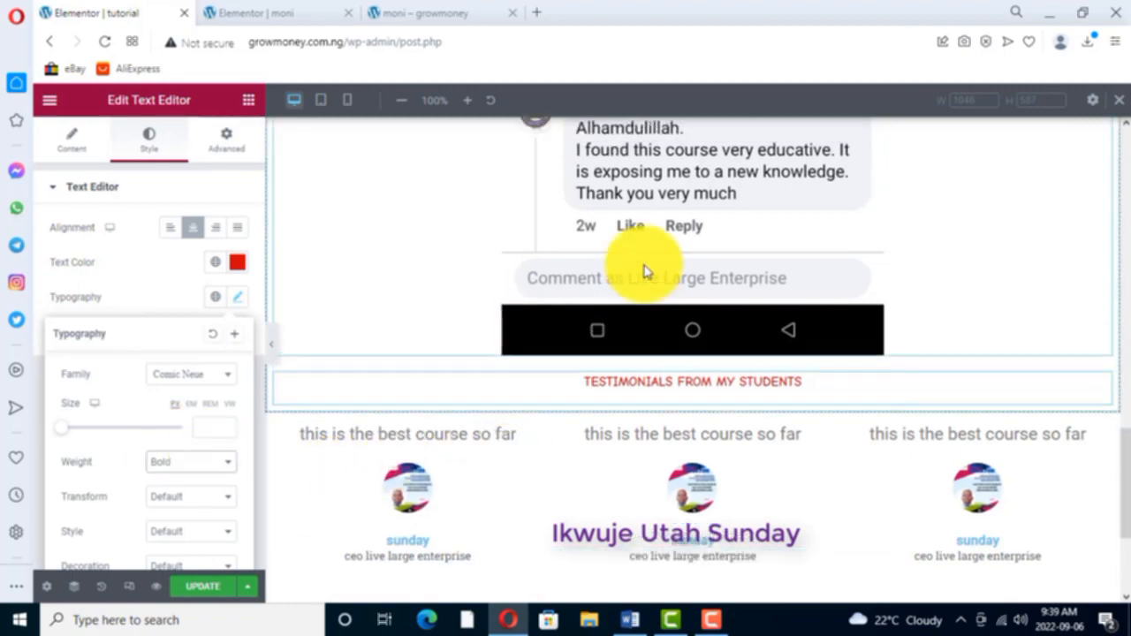
scroll(644, 272, "up", 3)
scroll(649, 281, "down", 5)
scroll(669, 245, "up", 2)
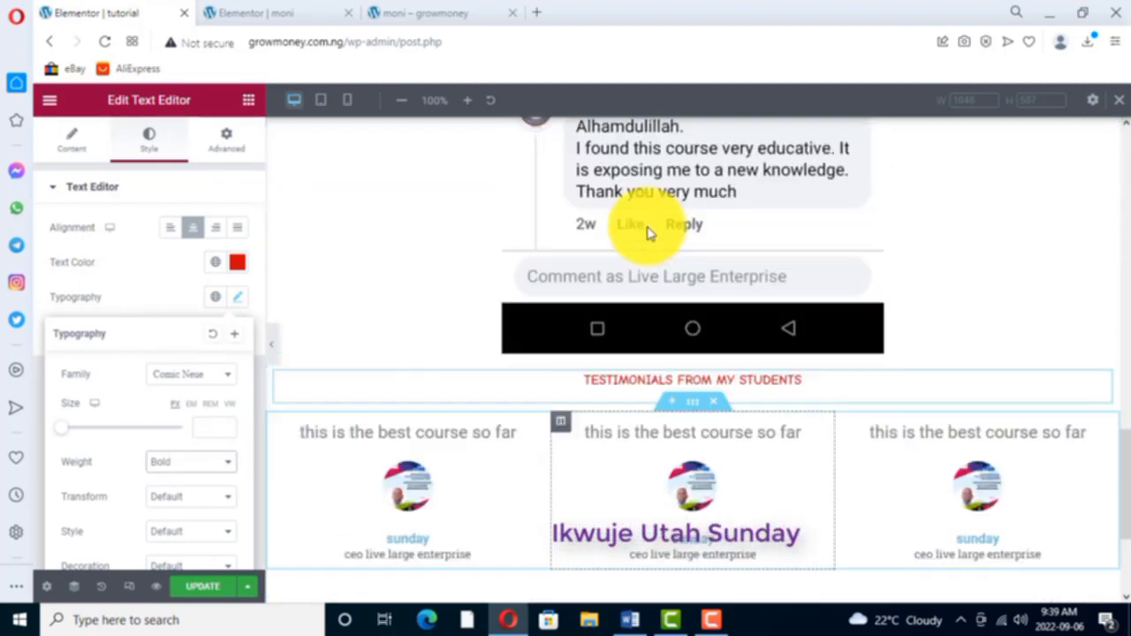
scroll(648, 231, "up", 10)
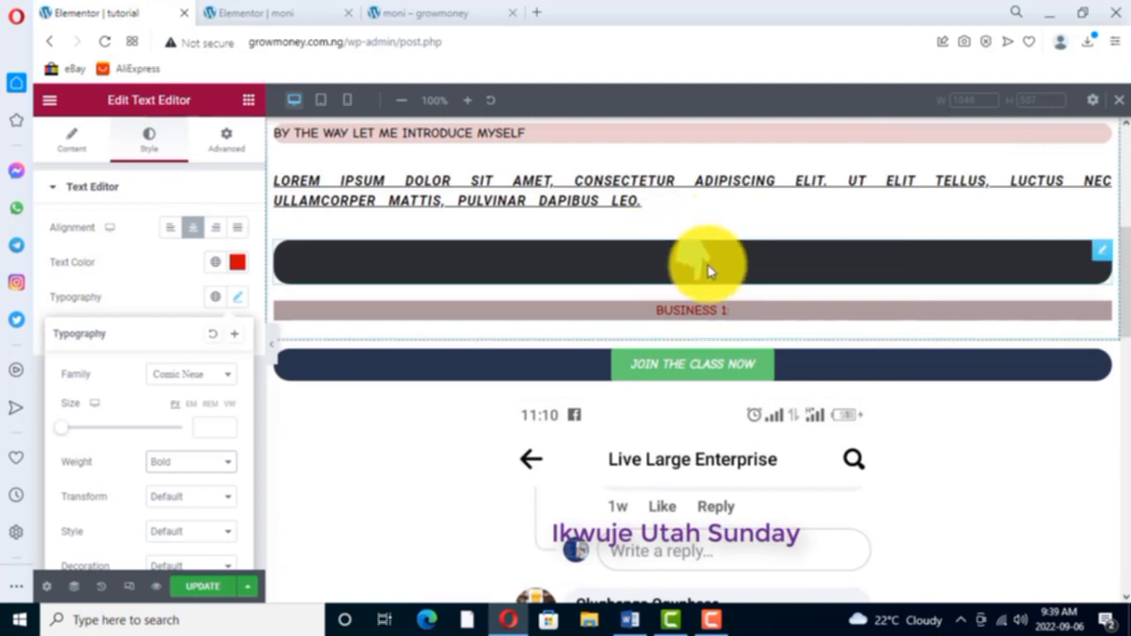
right_click(1103, 254)
left_click(1022, 284)
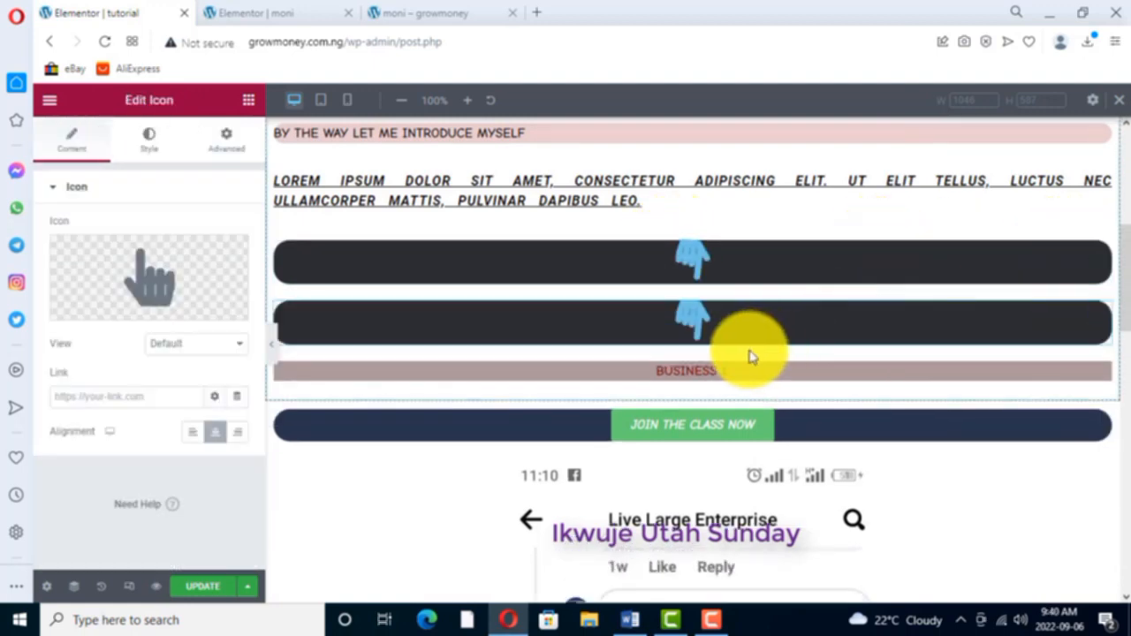
- Try to move the duplicated pointing-hand icon down the page toward the testimonials section
left_click_drag(1101, 315, 863, 330)
scroll(743, 309, "down", 3)
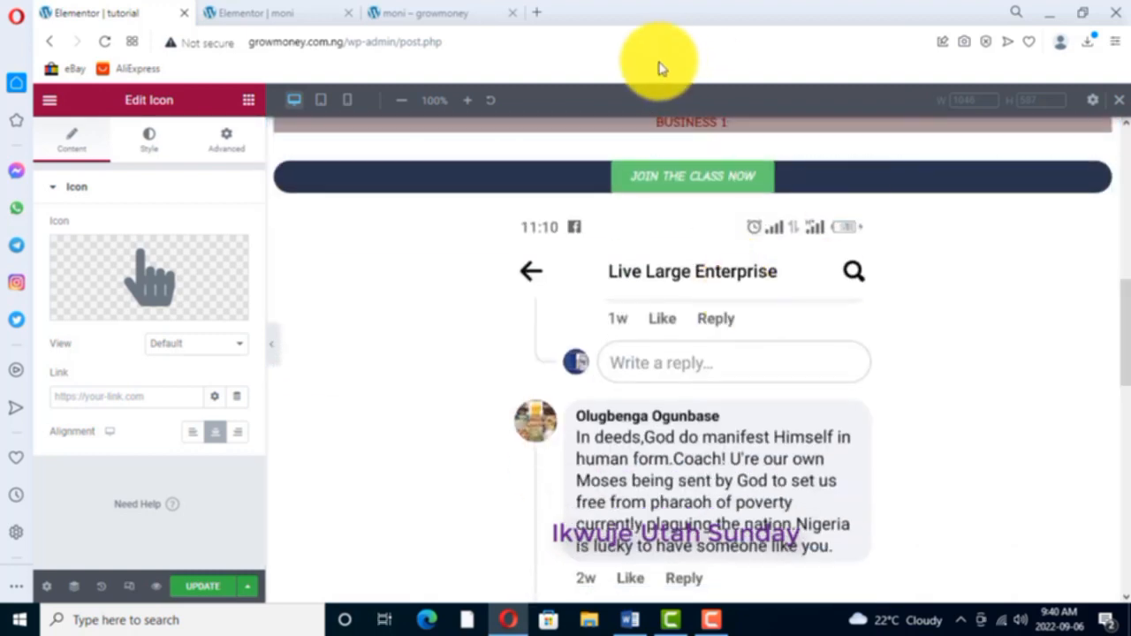
scroll(697, 197, "up", 1)
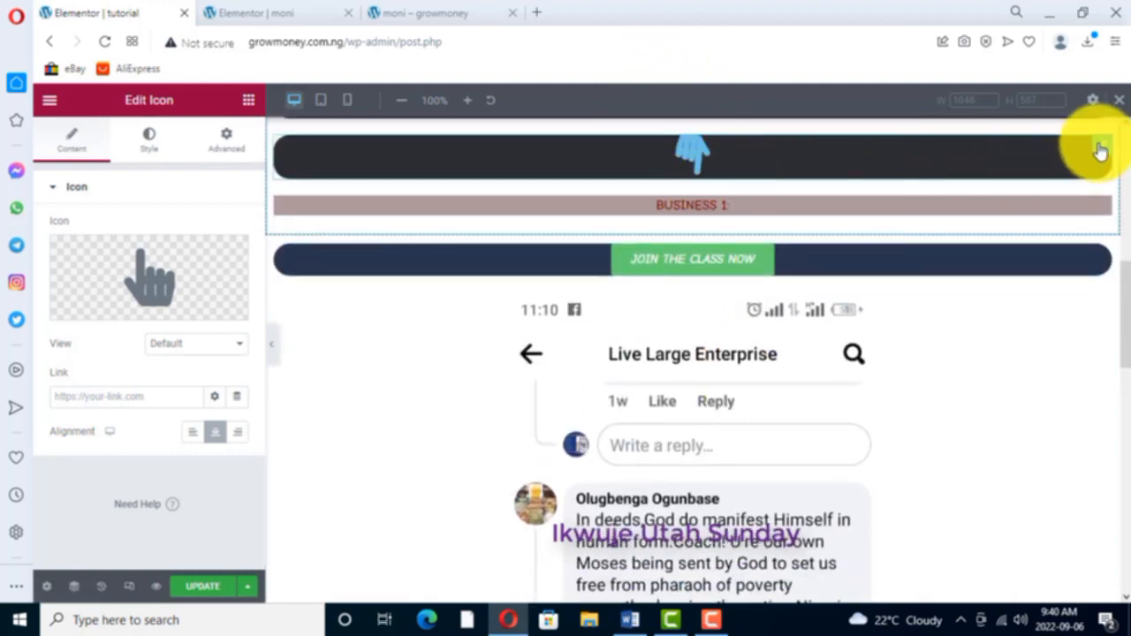
left_click_drag(1100, 150, 946, 249)
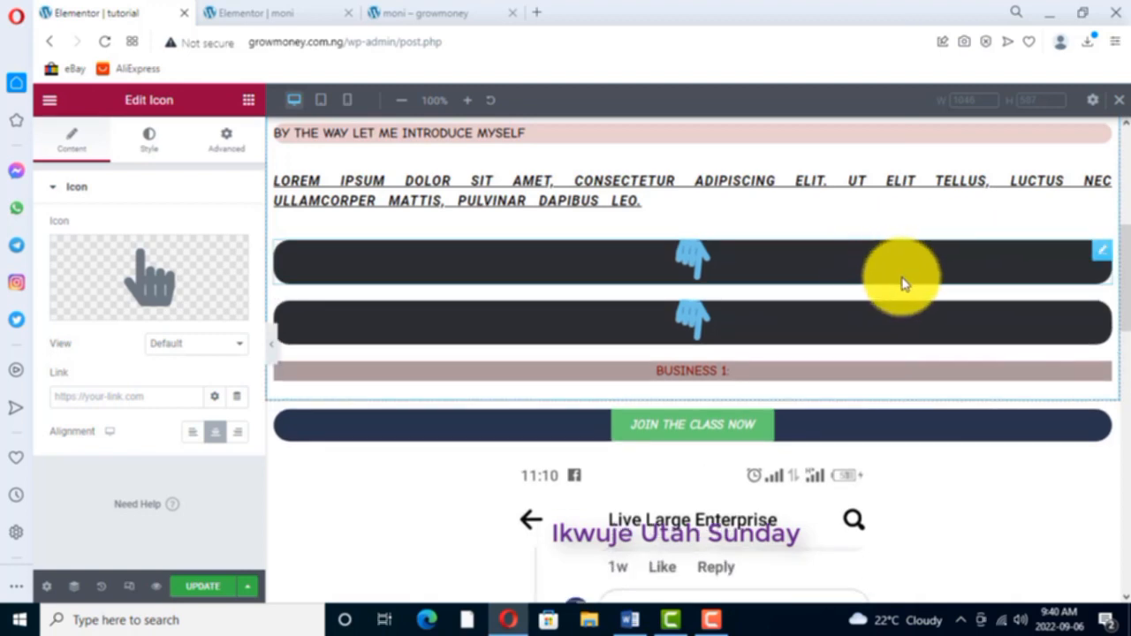
- Copy the duplicated pointing-hand icon and paste it directly below the "TESTIMONIALS FROM MY STUDENTS" text
right_click(1104, 320)
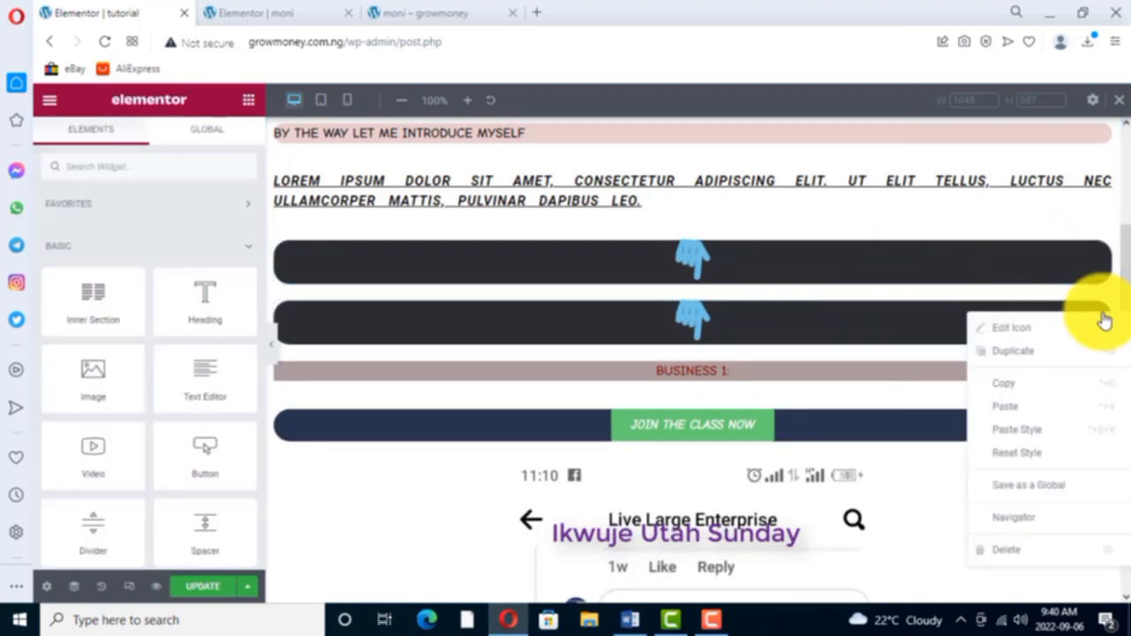
left_click(1016, 384)
scroll(915, 389, "down", 10)
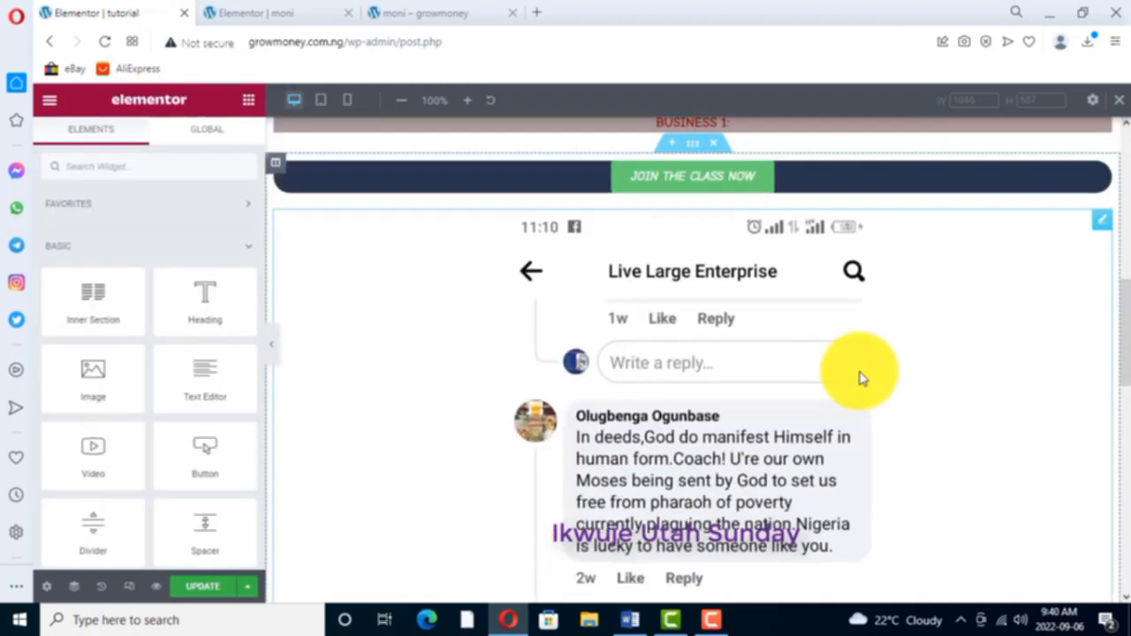
scroll(837, 350, "down", 1)
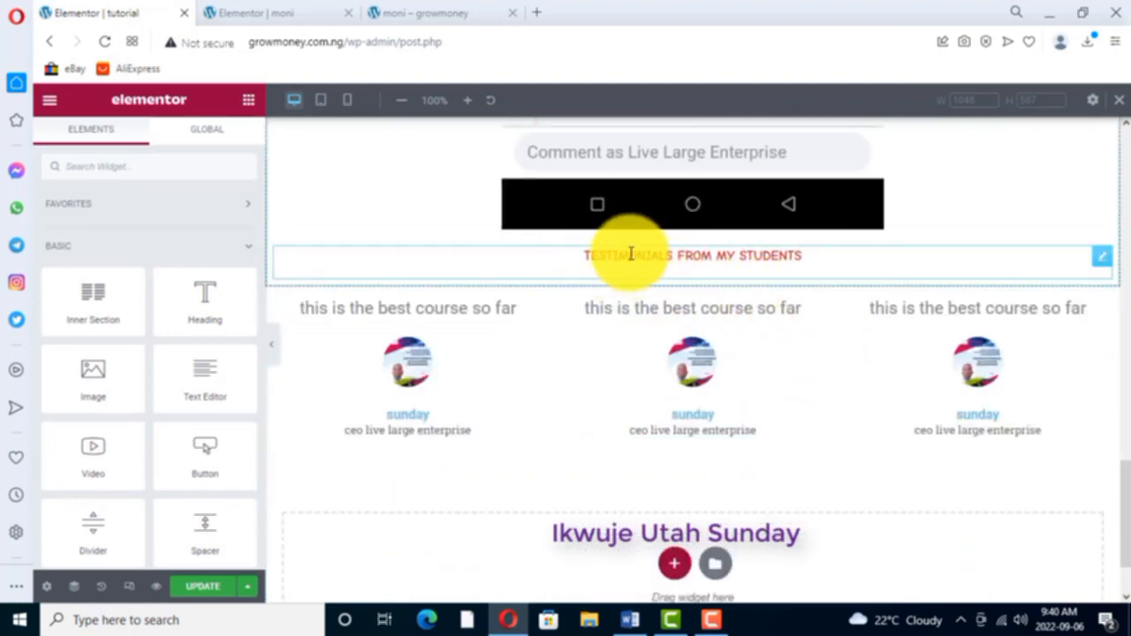
right_click(600, 274)
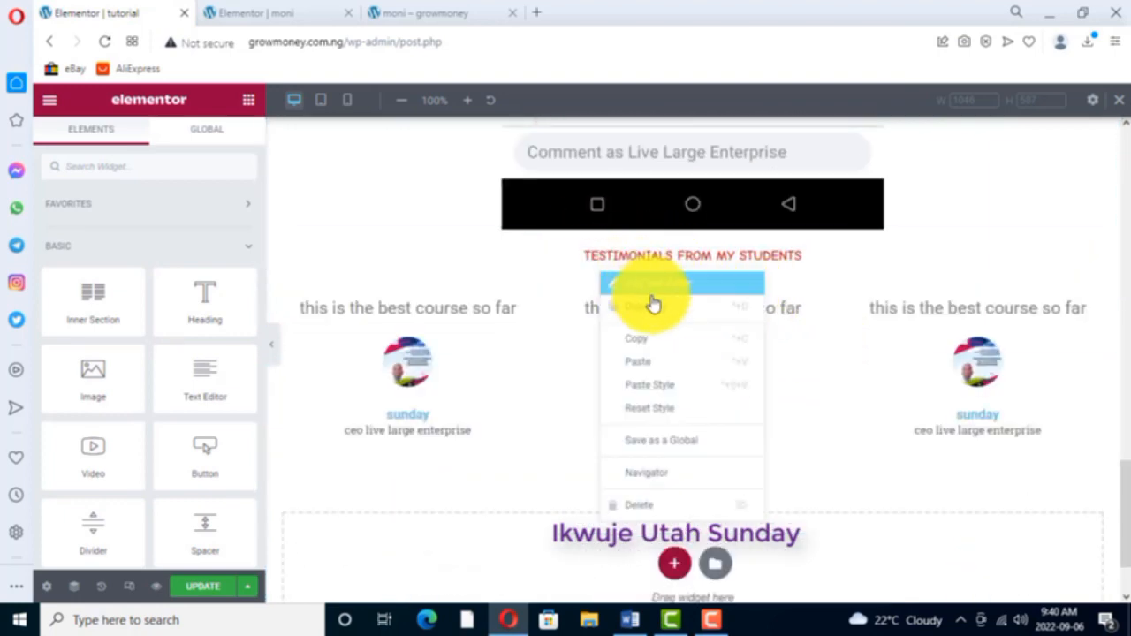
left_click(643, 364)
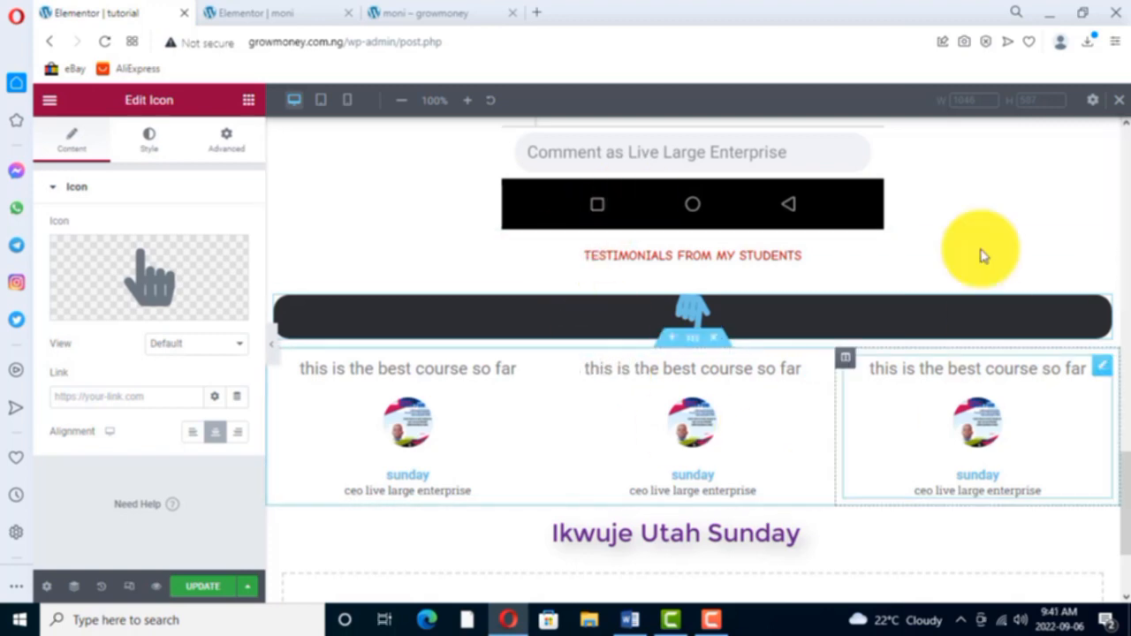
- Add a Spacer widget between the pasted pointing-hand icon and the three testimonials
left_click(246, 102)
scroll(185, 354, "down", 2)
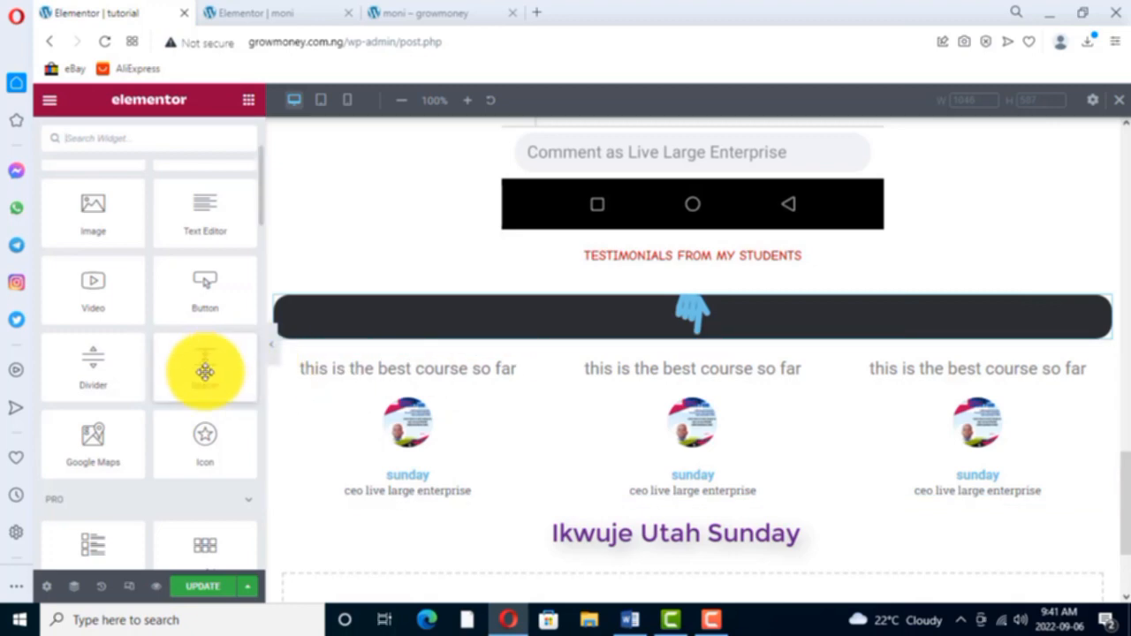
left_click_drag(205, 371, 430, 342)
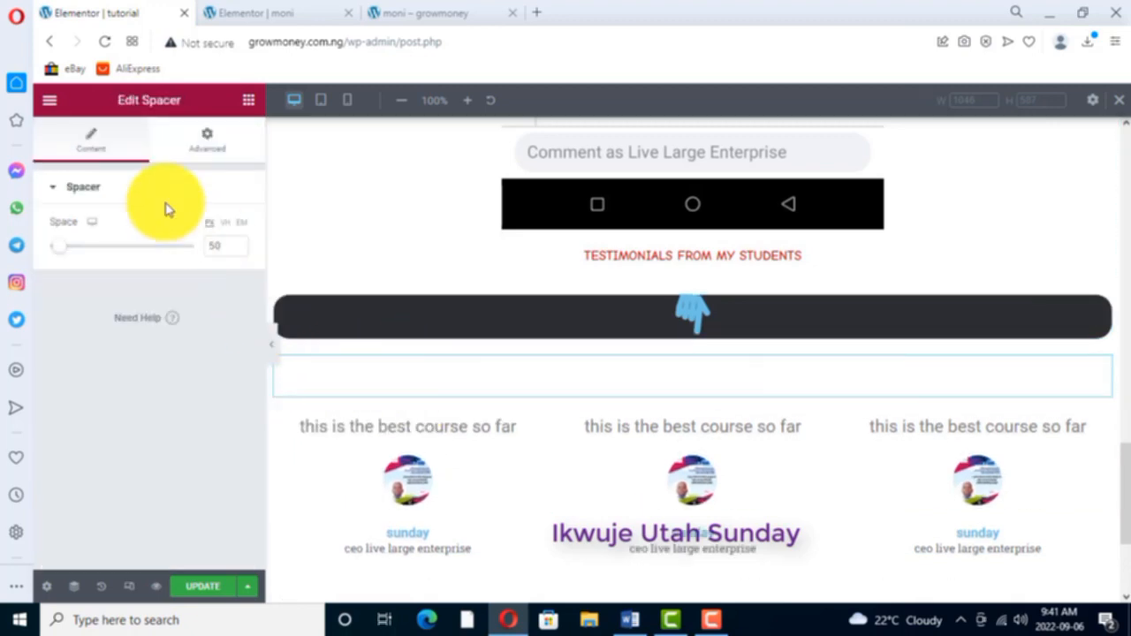
- Set the new spacer's space to 34 px
left_click(238, 243)
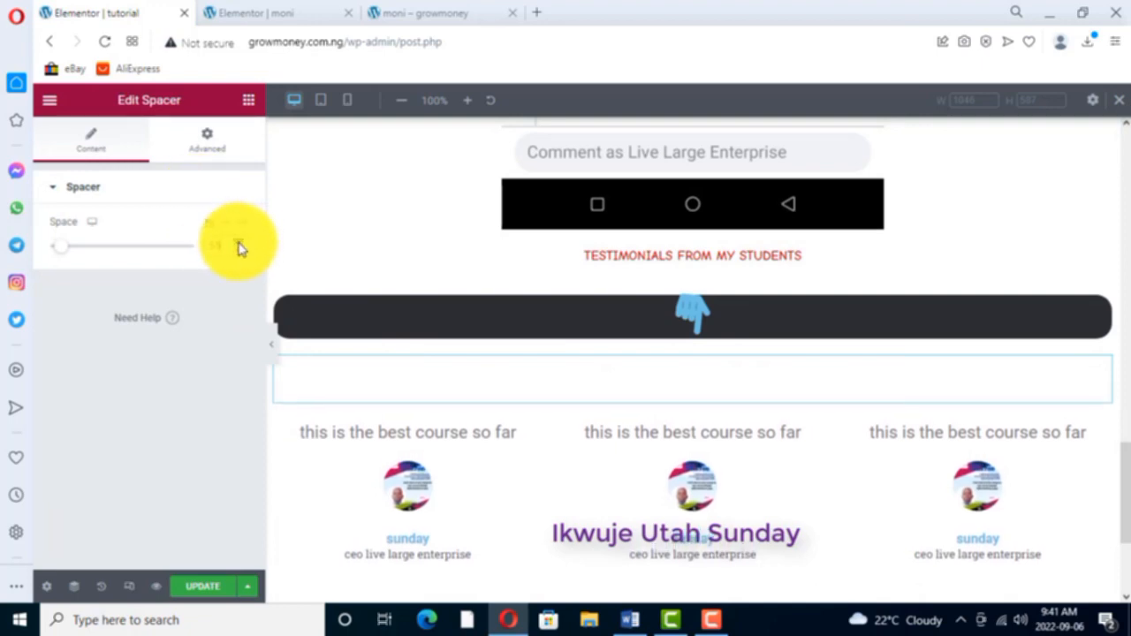
left_click(239, 244)
left_click(238, 251)
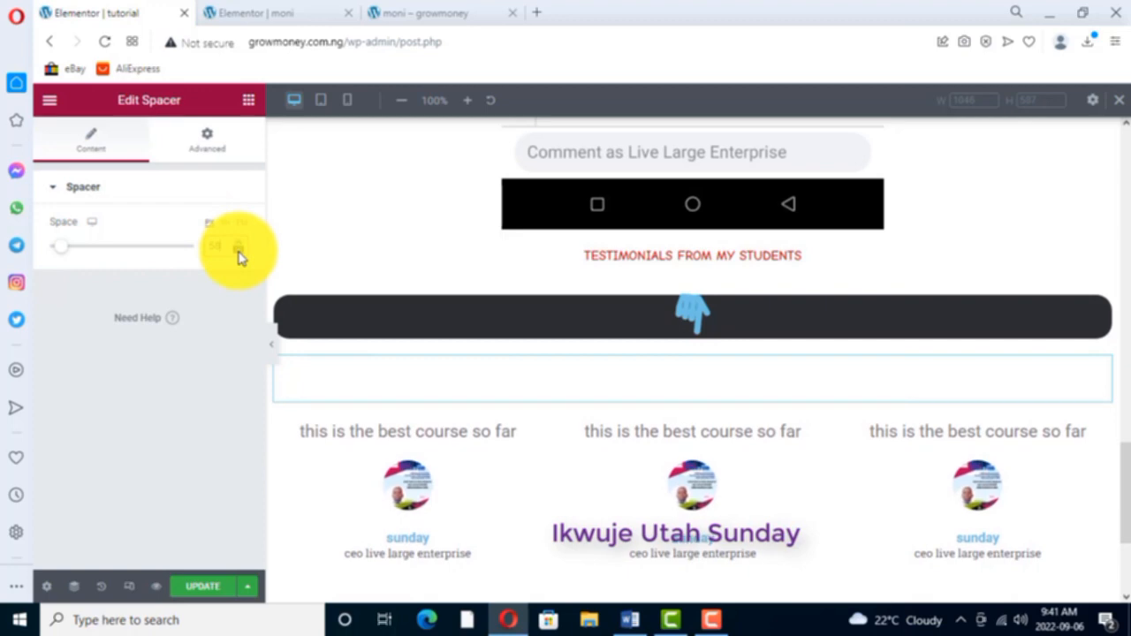
left_click(237, 251)
left_click(238, 251)
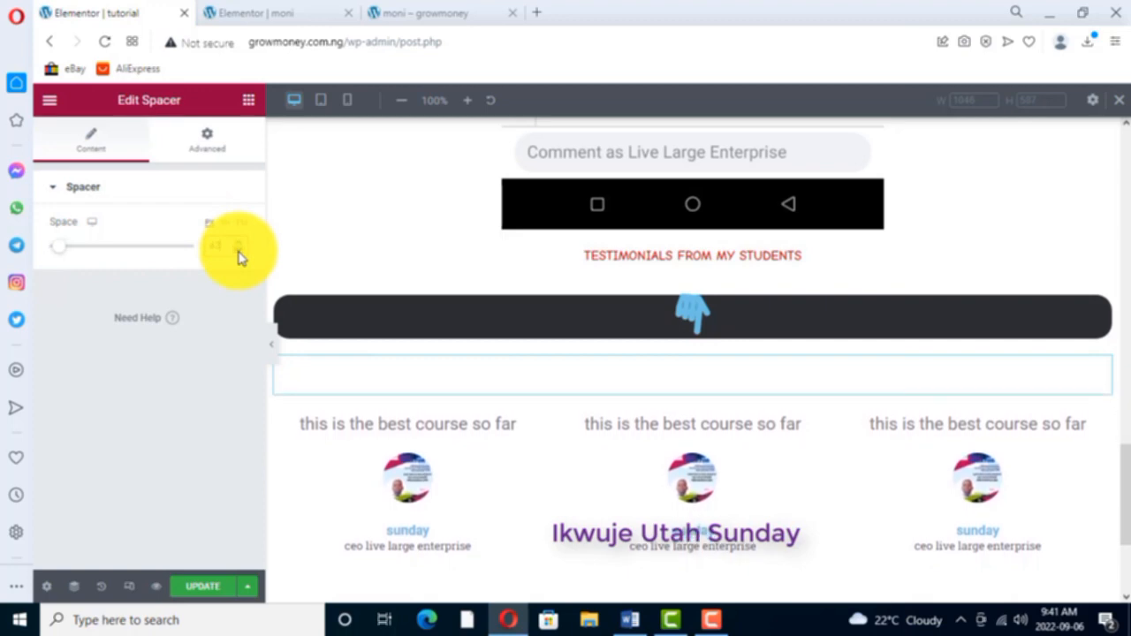
left_click(238, 251)
left_click(238, 251)
left_click(238, 251)
left_click(237, 251)
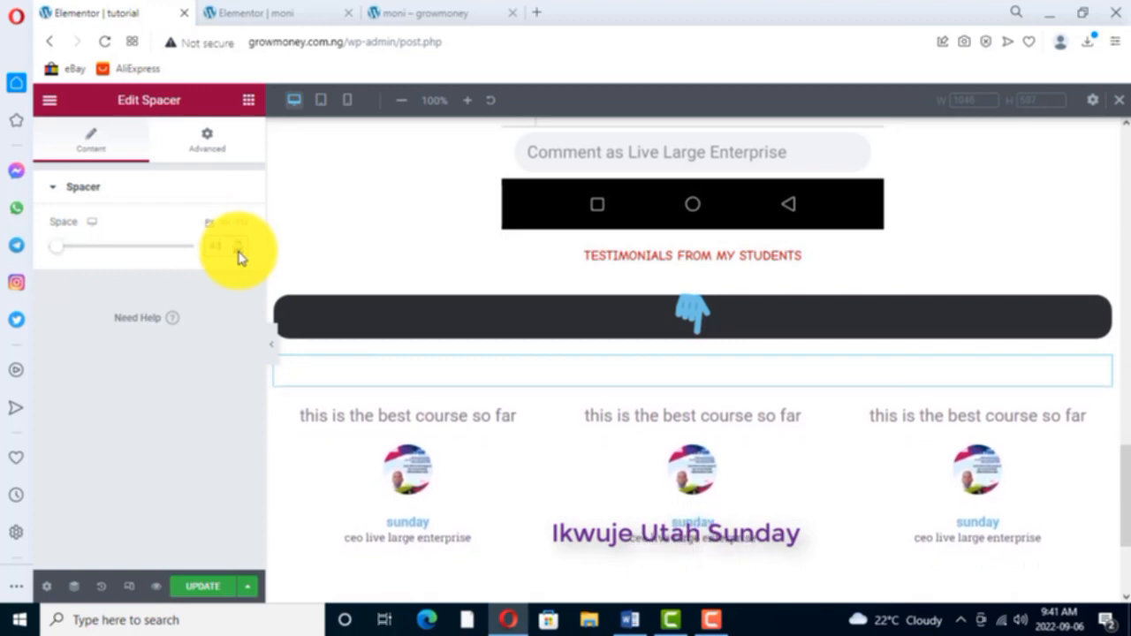
left_click(237, 251)
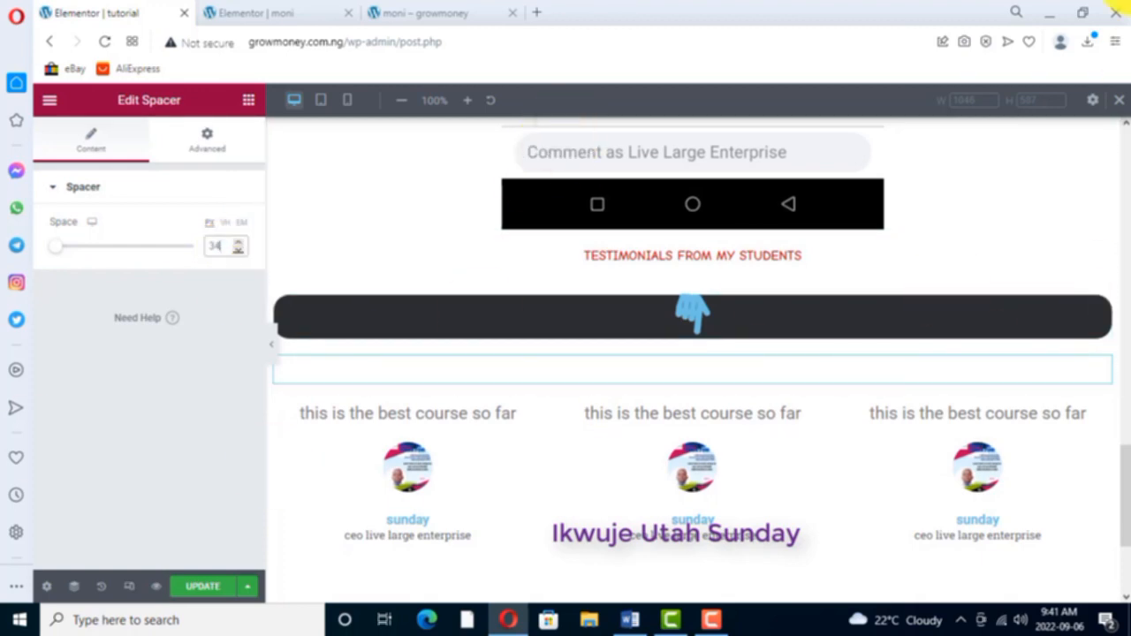
scroll(663, 322, "up", 10)
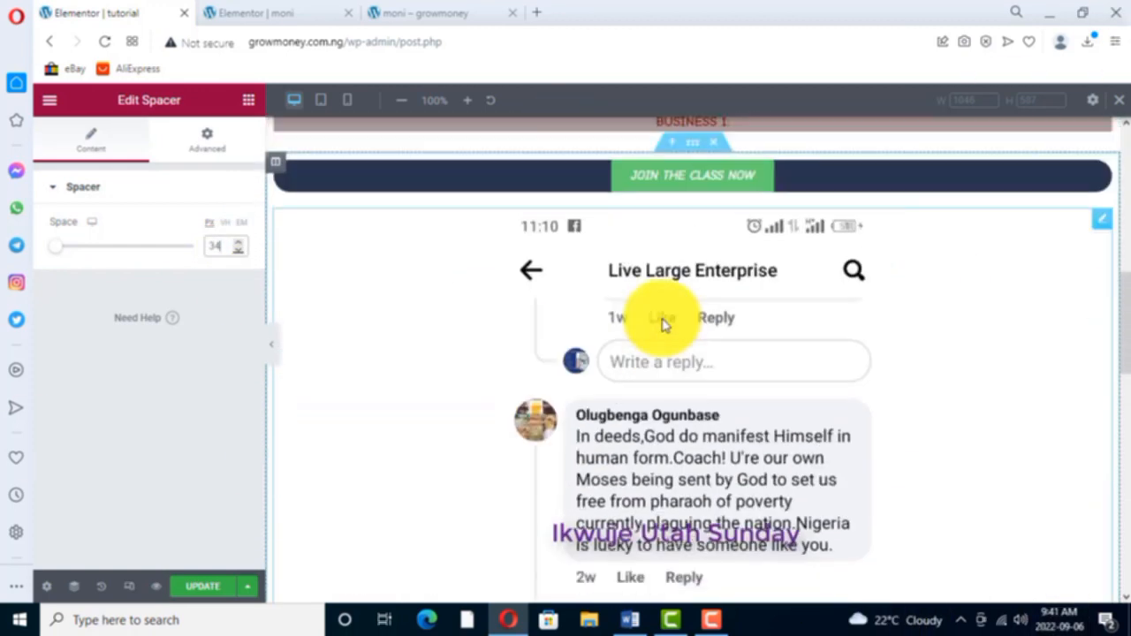
left_click(249, 100)
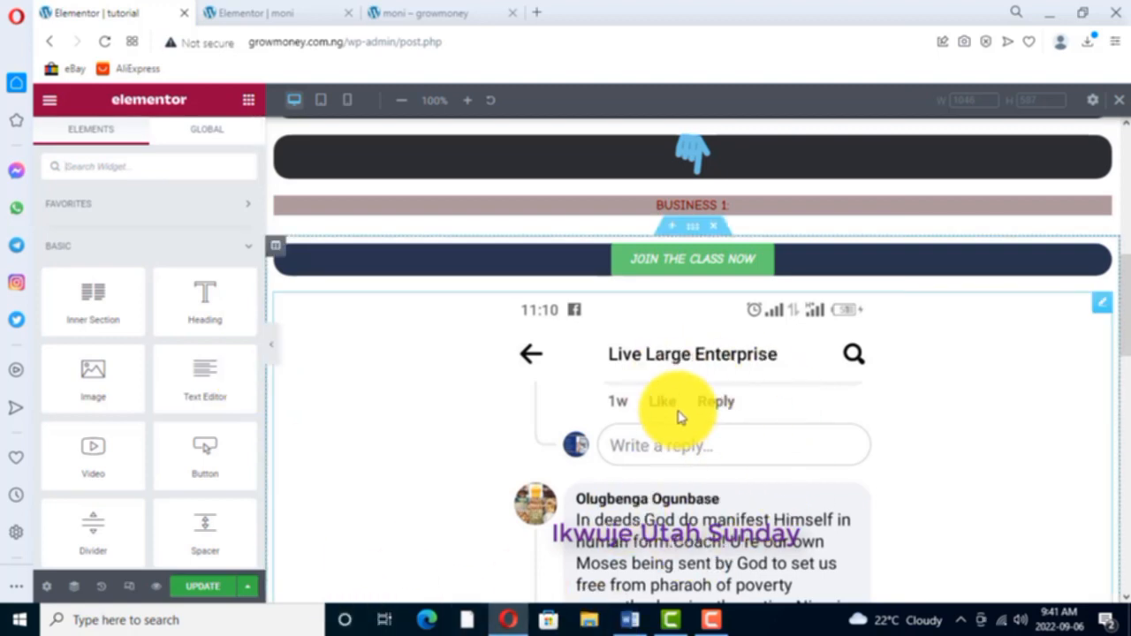
scroll(652, 397, "down", 10)
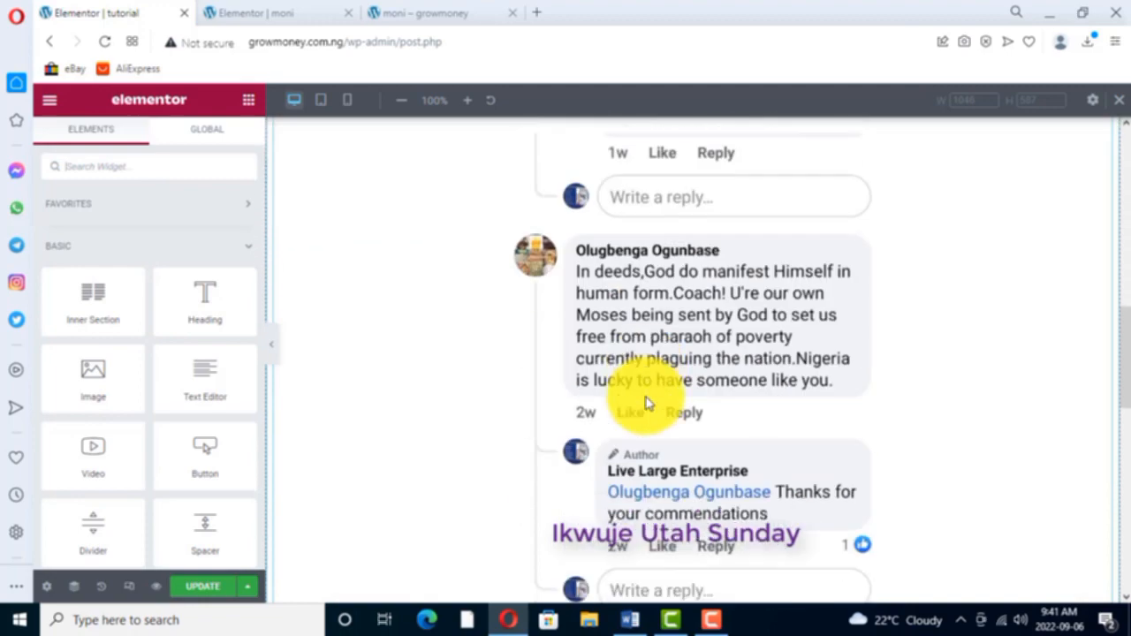
scroll(646, 405, "down", 3)
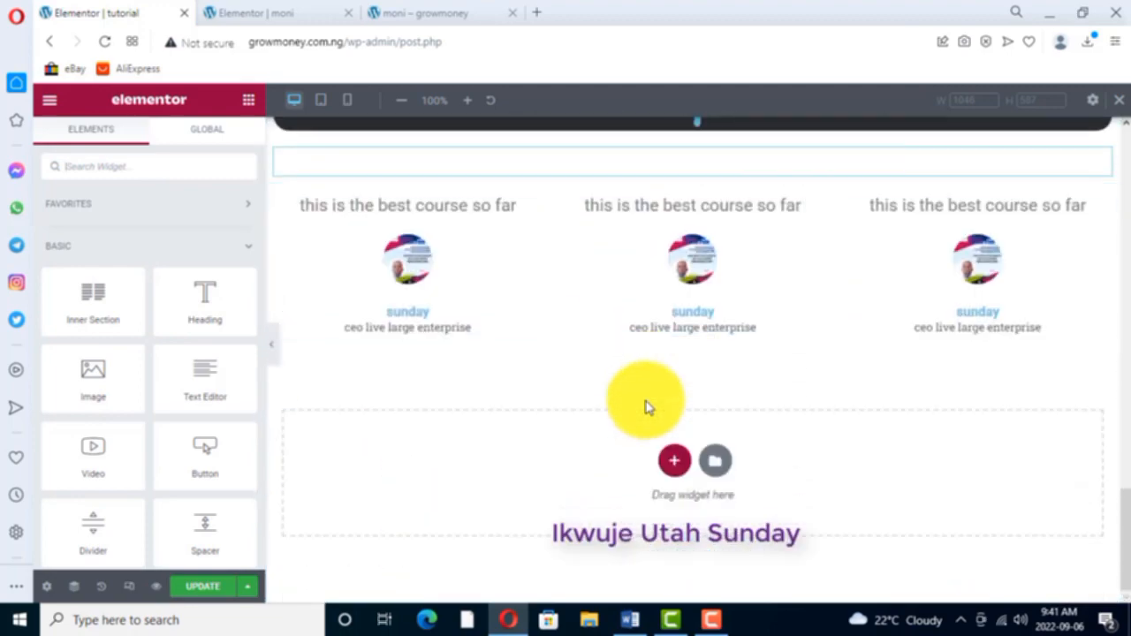
scroll(644, 374, "up", 13)
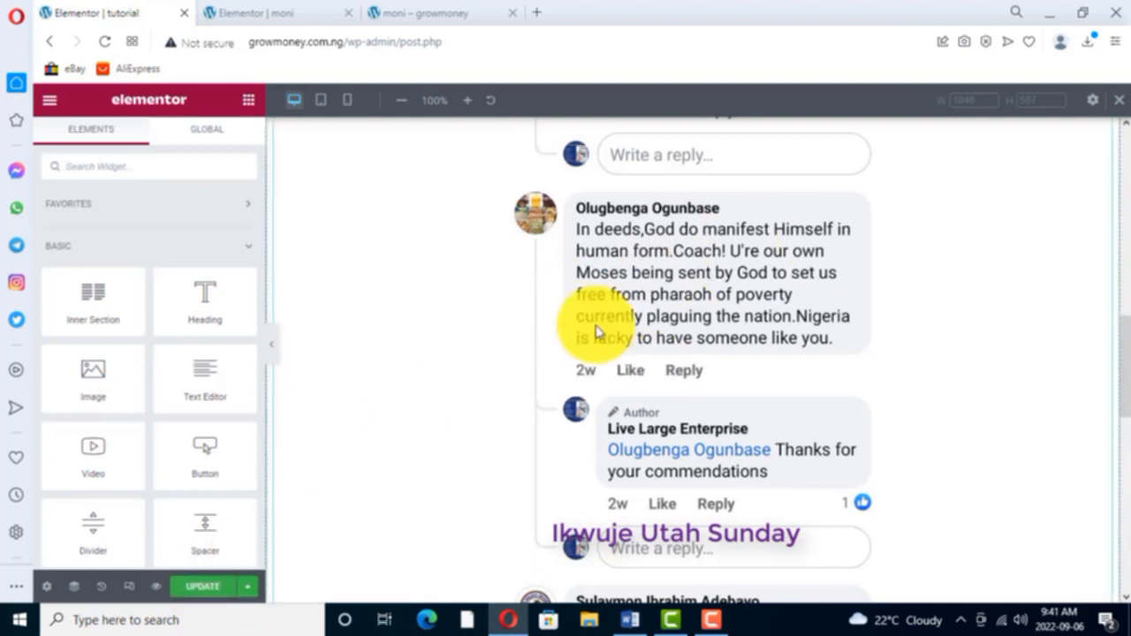
- Switch the responsive preview to Mobile and check the page layout from the comment screenshot up to the opening headline
left_click(130, 590)
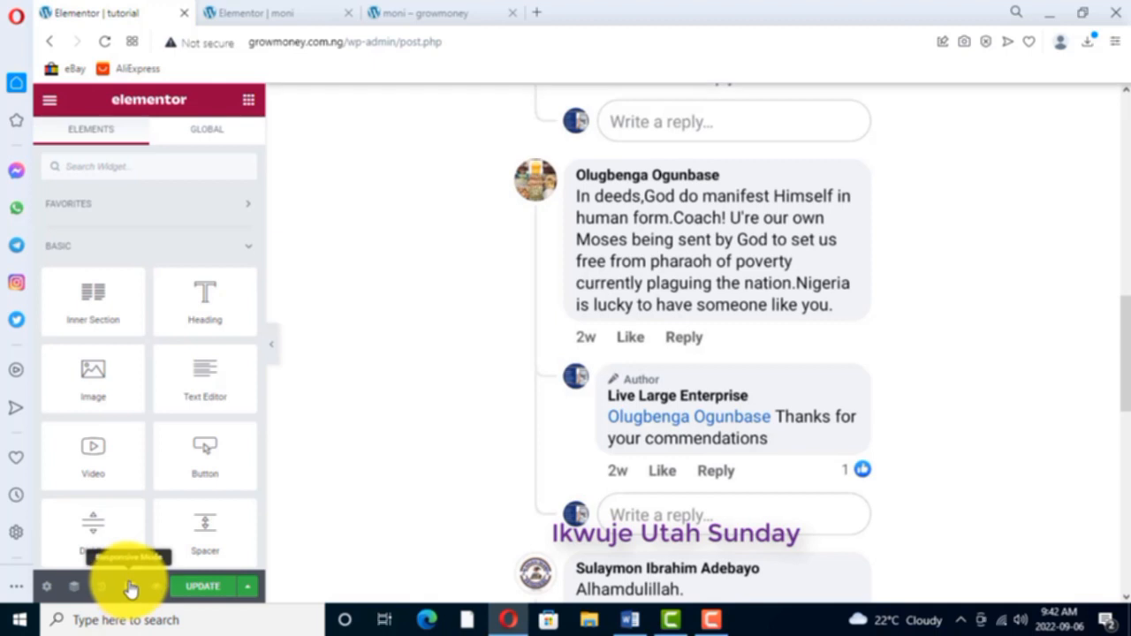
left_click(130, 590)
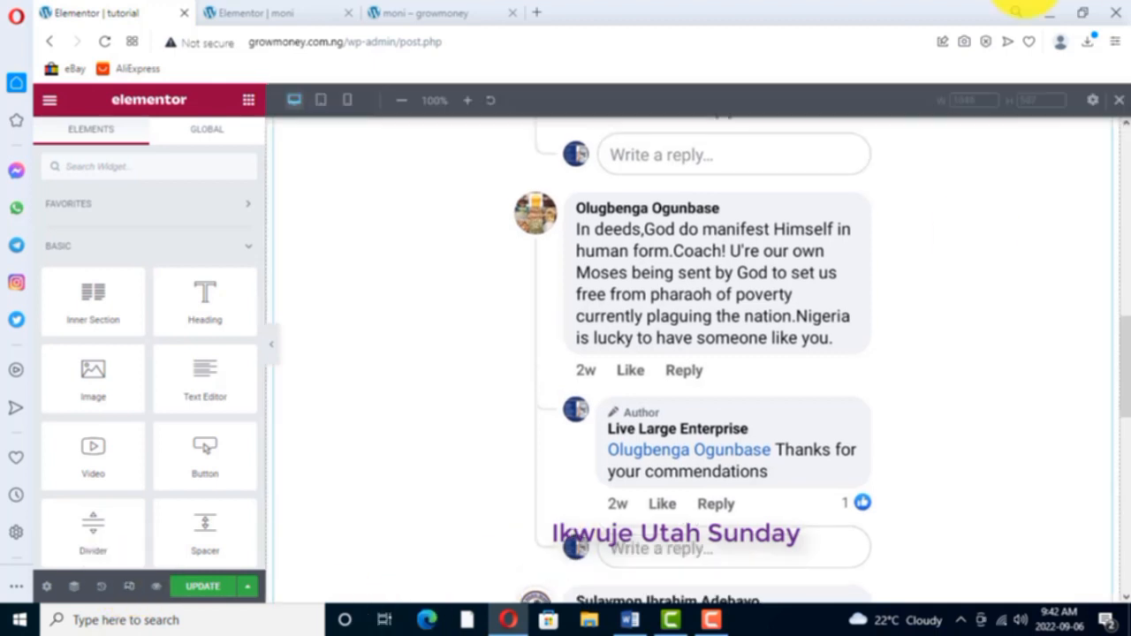
left_click(348, 102)
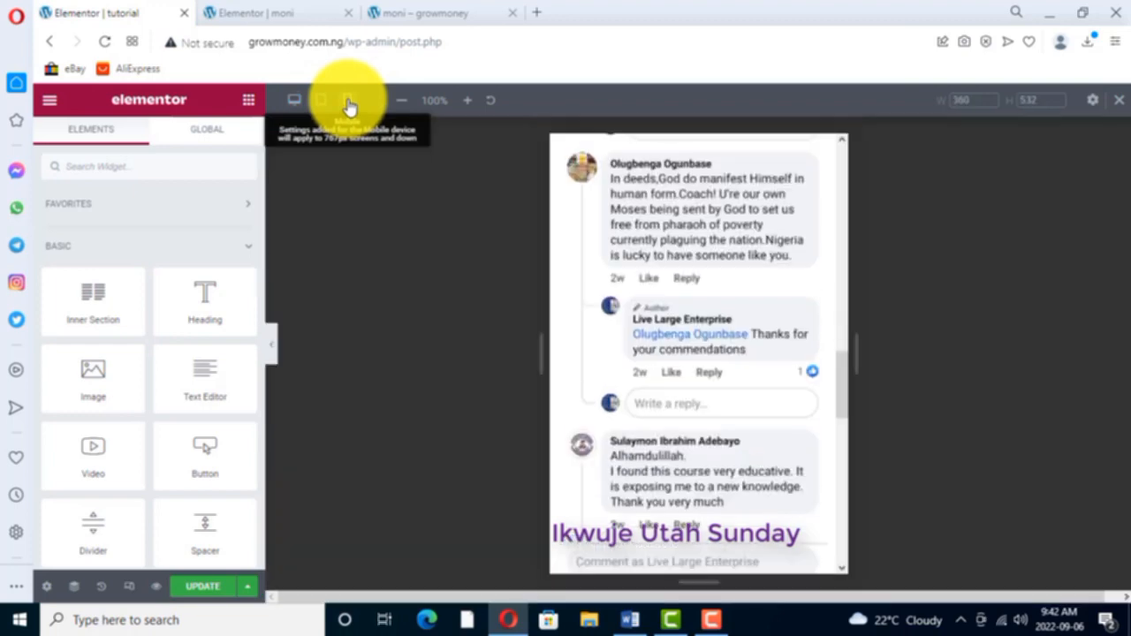
scroll(689, 243, "up", 15)
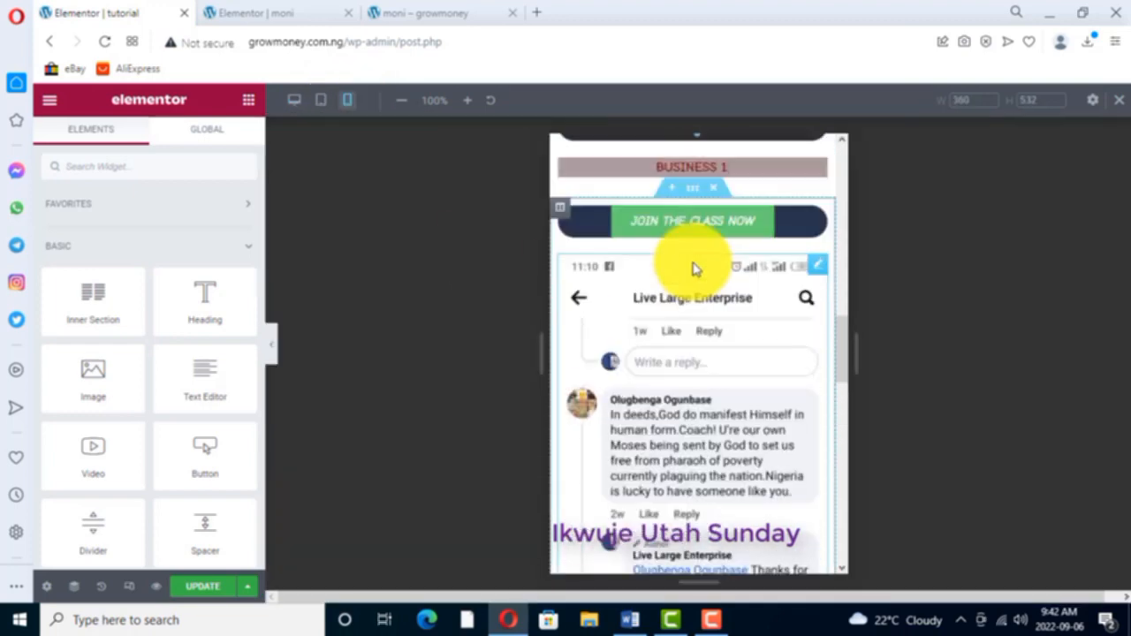
scroll(693, 247, "up", 3)
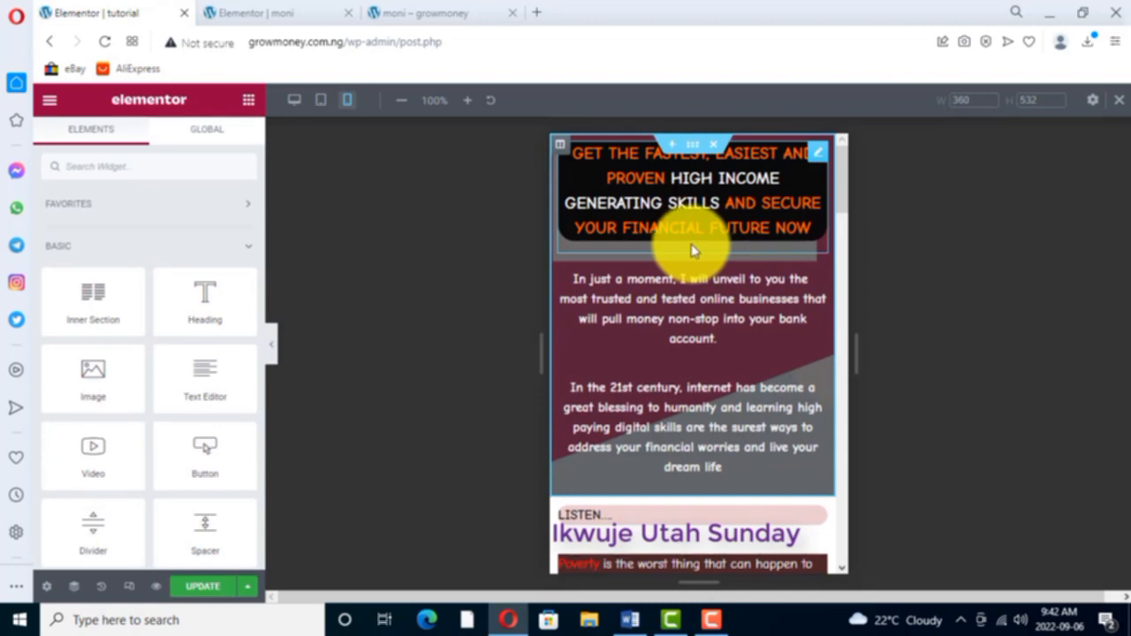
- Examine the mobile layout from the opening headline down to the three testimonials and back up
scroll(686, 270, "down", 1)
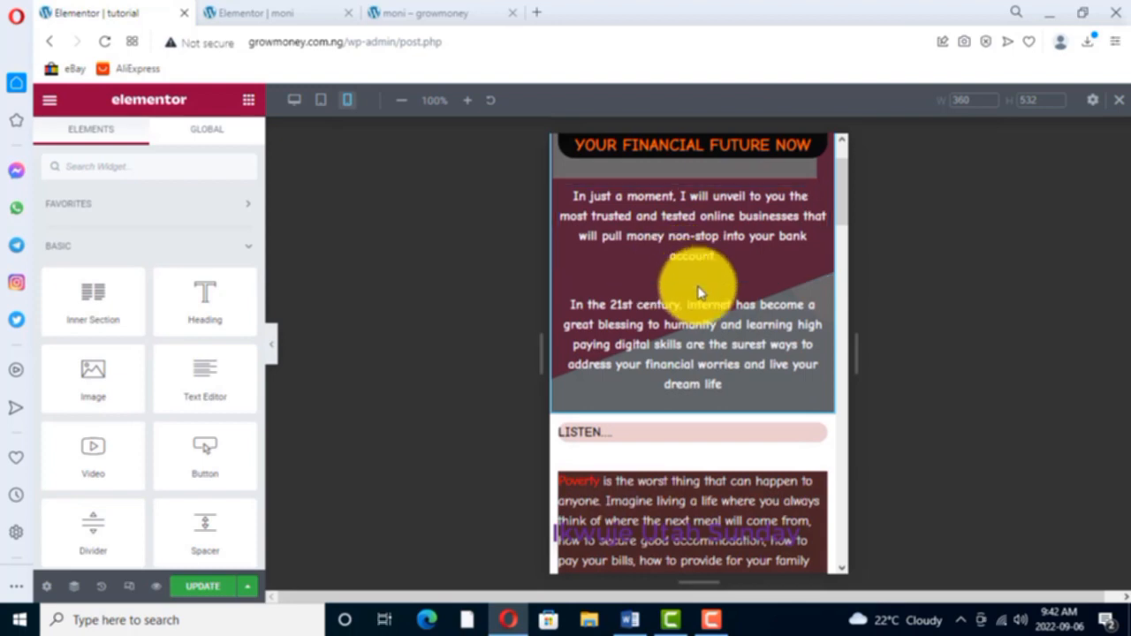
scroll(698, 292, "down", 5)
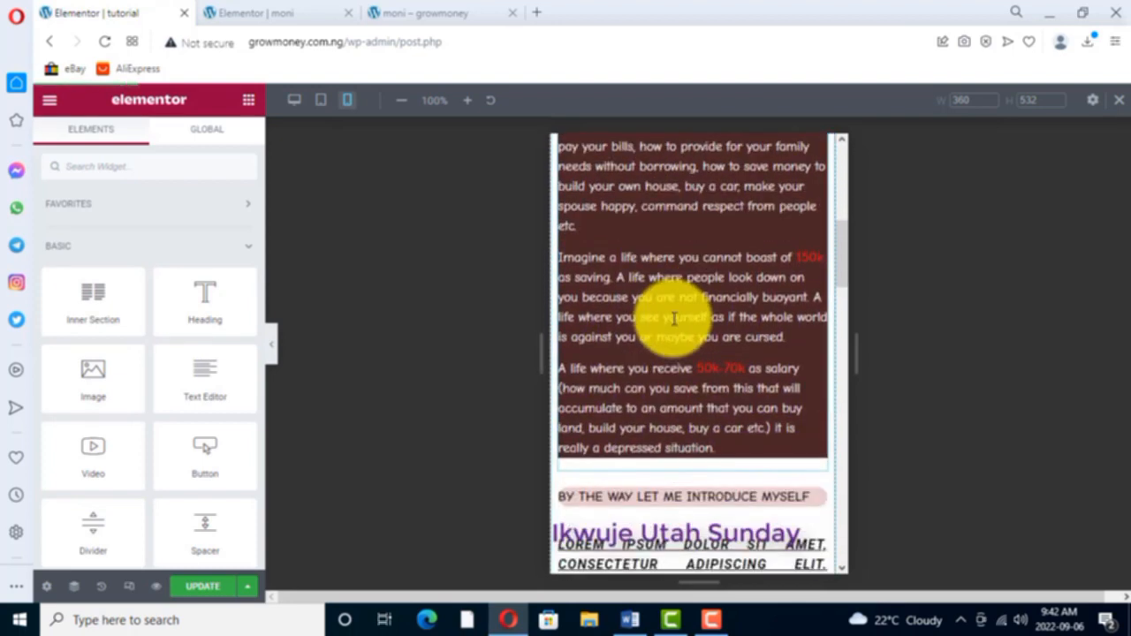
scroll(675, 318, "down", 3)
scroll(674, 324, "down", 5)
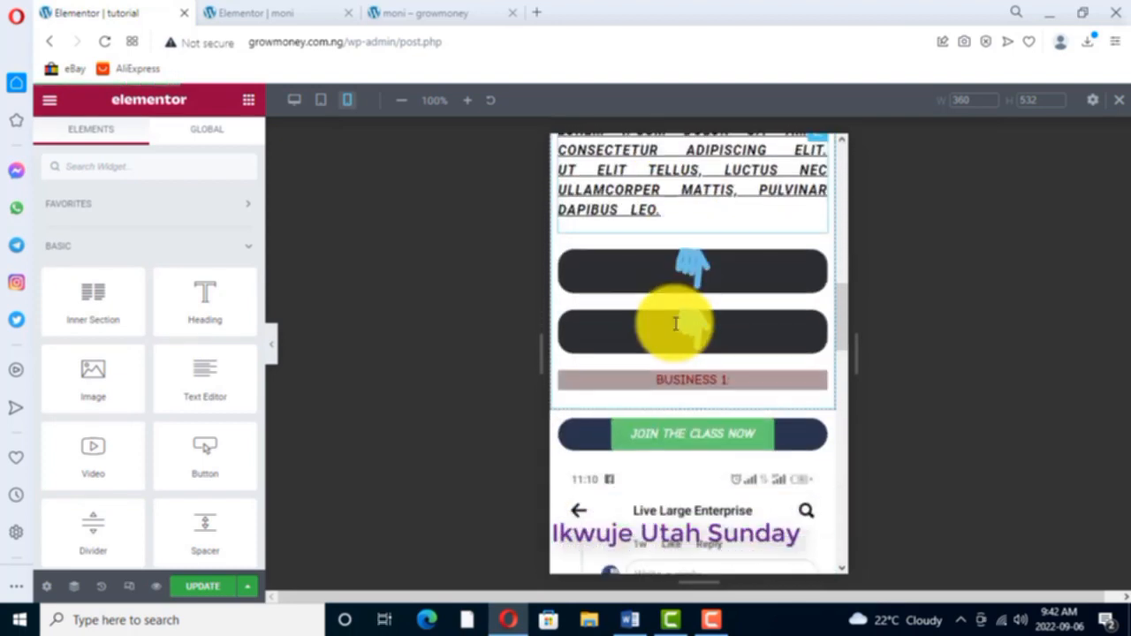
scroll(681, 327, "down", 9)
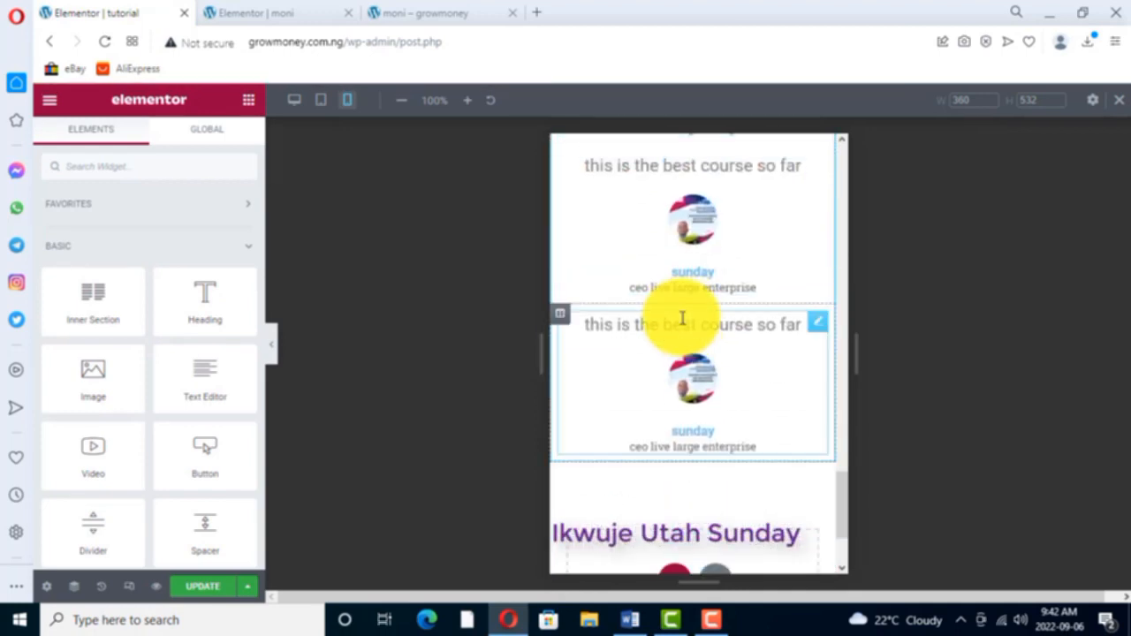
scroll(685, 316, "up", 2)
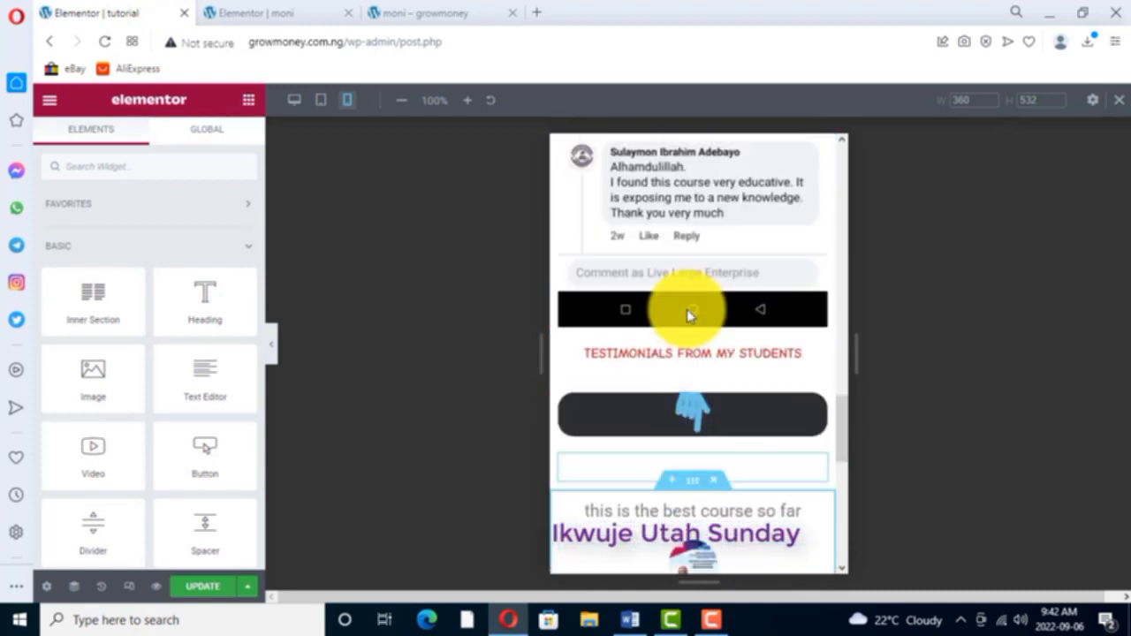
scroll(689, 306, "up", 5)
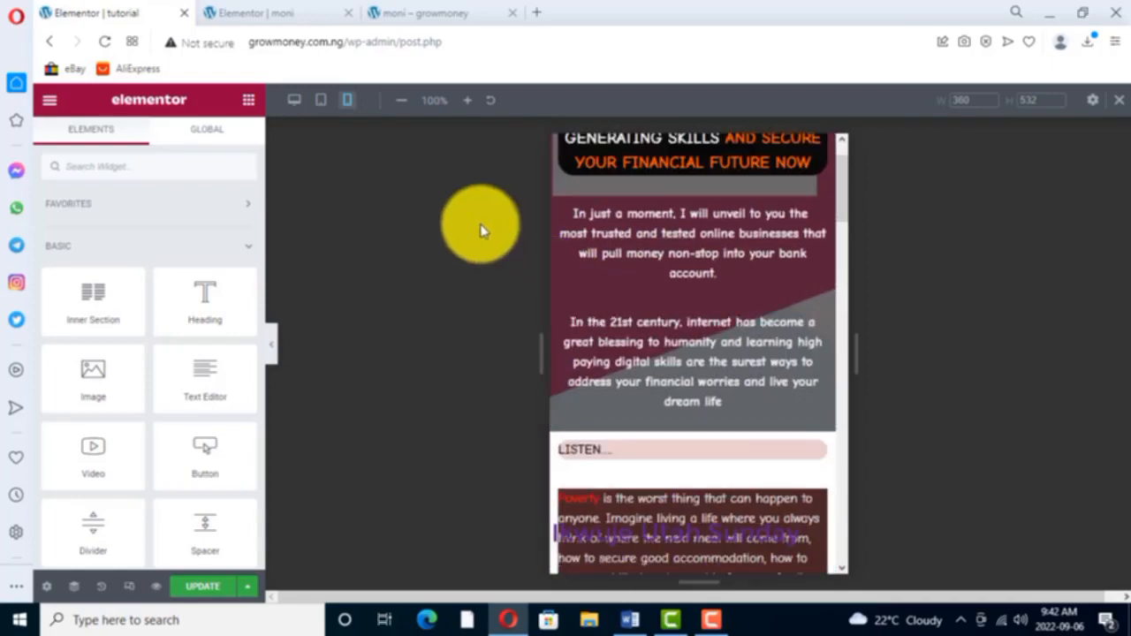
- Switch the responsive preview to Tablet and check the page layout from the headline to the testimonials
left_click(322, 102)
scroll(653, 211, "down", 4)
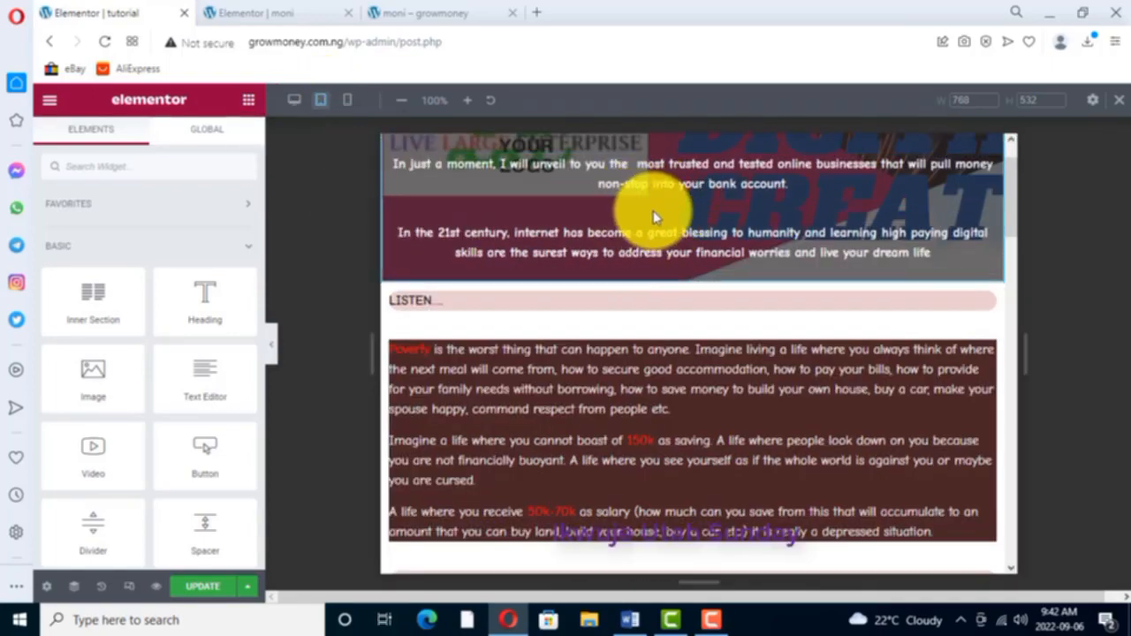
scroll(656, 218, "up", 3)
scroll(656, 223, "up", 2)
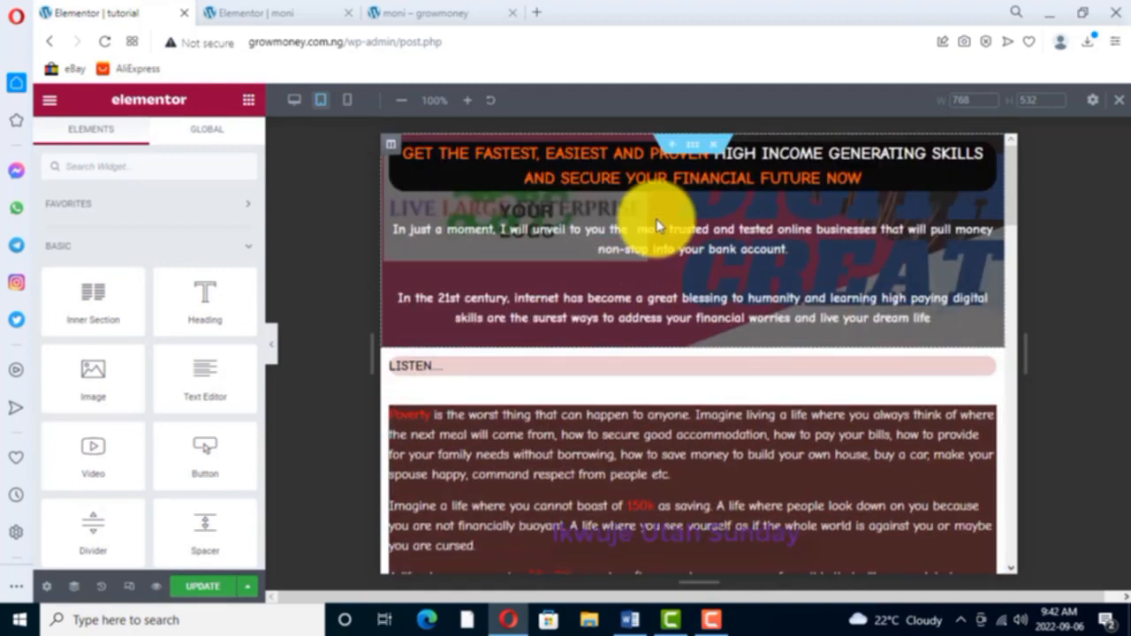
scroll(656, 227, "down", 5)
scroll(657, 231, "down", 15)
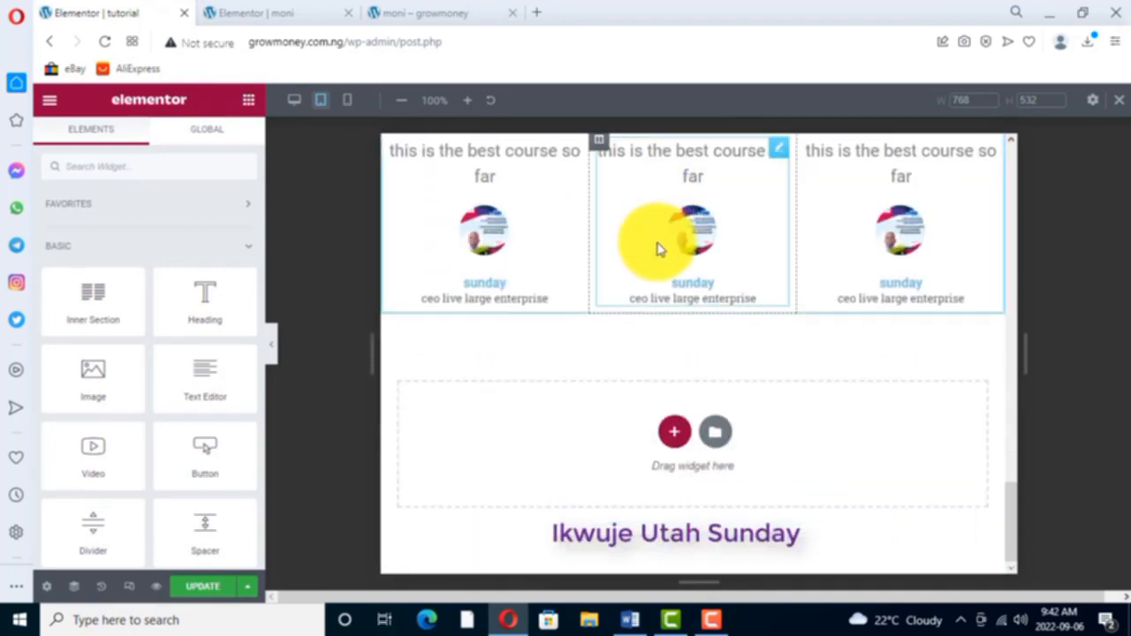
scroll(657, 243, "up", 5)
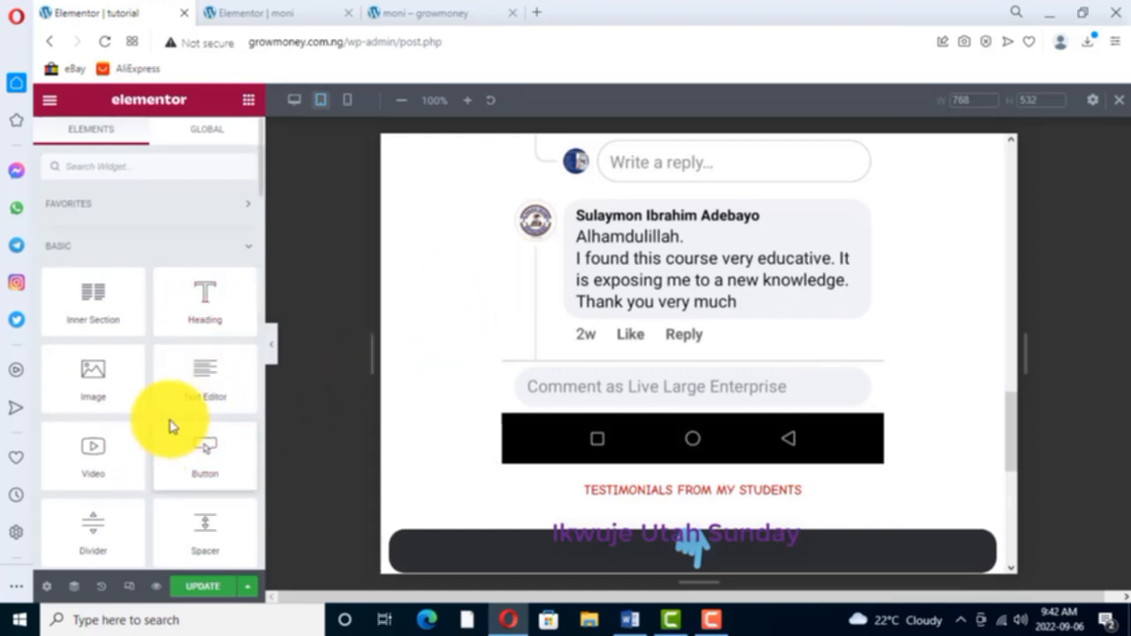
scroll(144, 440, "down", 3)
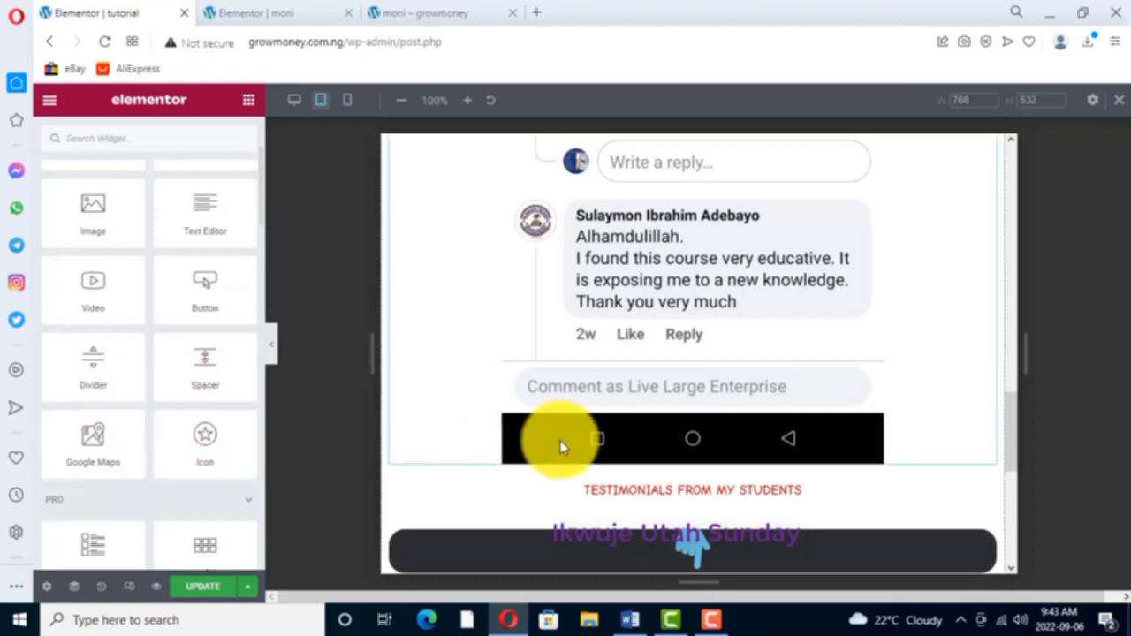
scroll(695, 361, "down", 4)
scroll(695, 358, "down", 2)
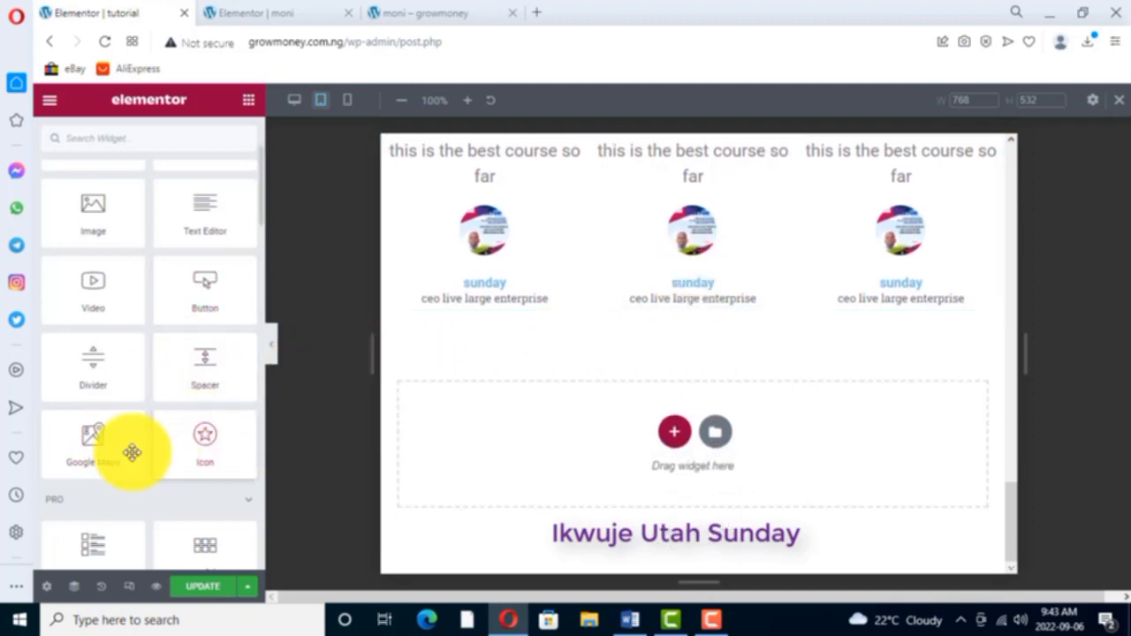
scroll(721, 347, "up", 1)
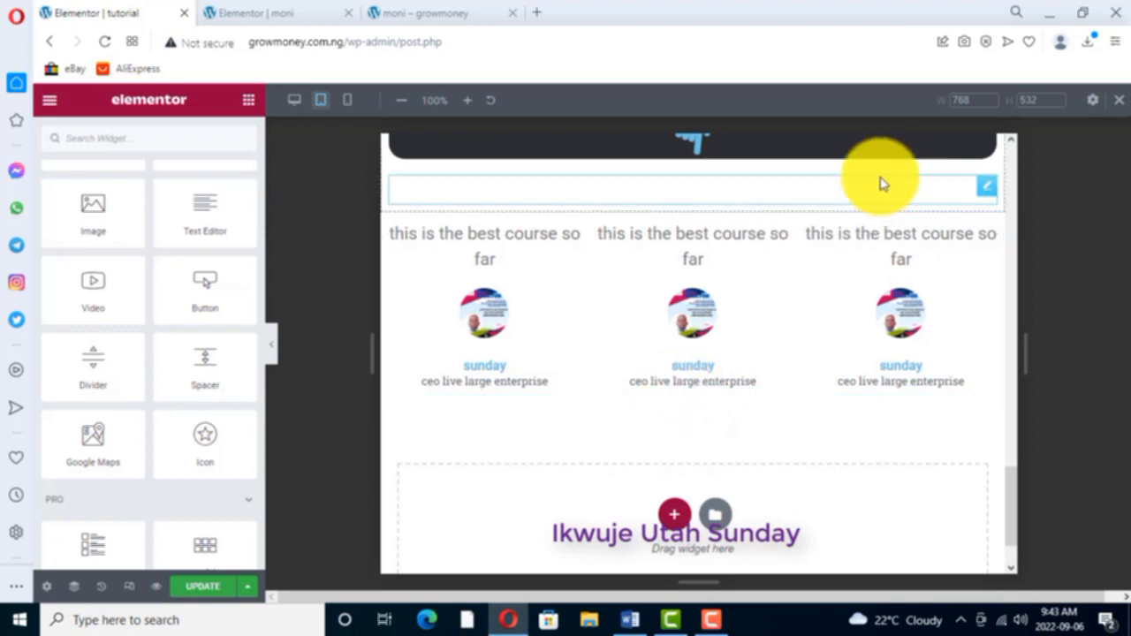
- Return the responsive preview to Desktop and add a single-column section below the three testimonials
left_click(292, 100)
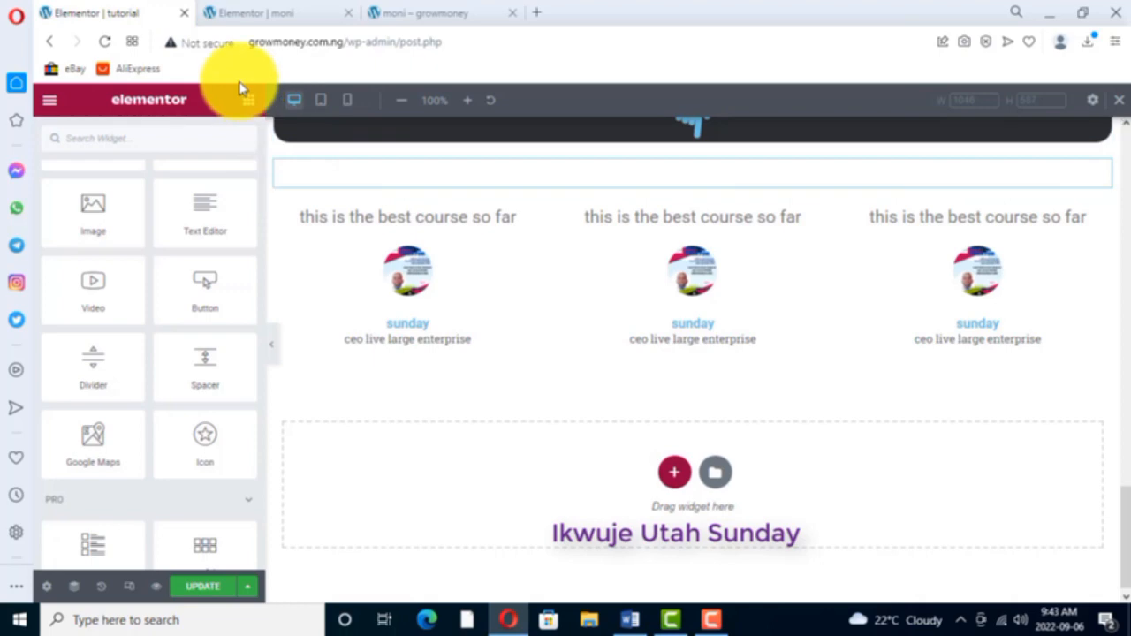
left_click(675, 475)
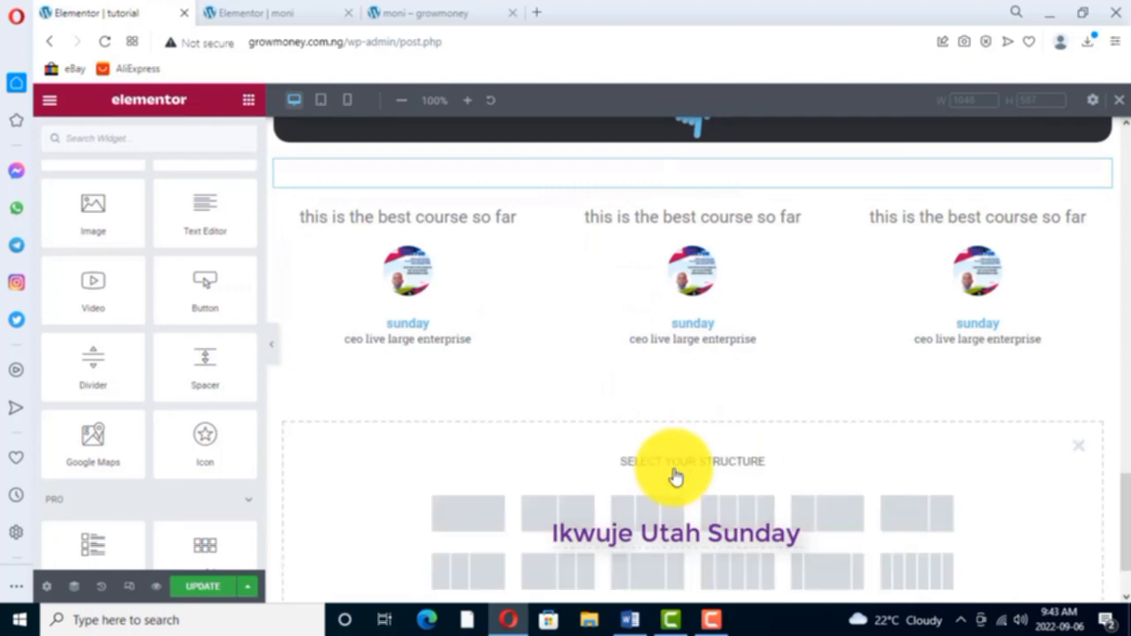
scroll(624, 481, "down", 1)
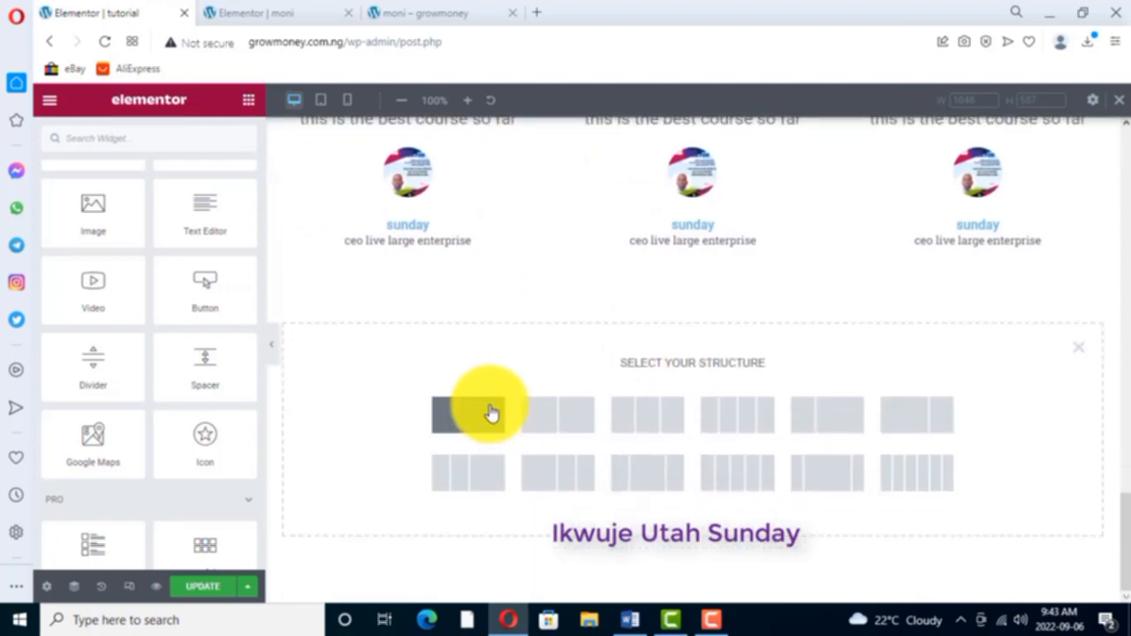
left_click(460, 418)
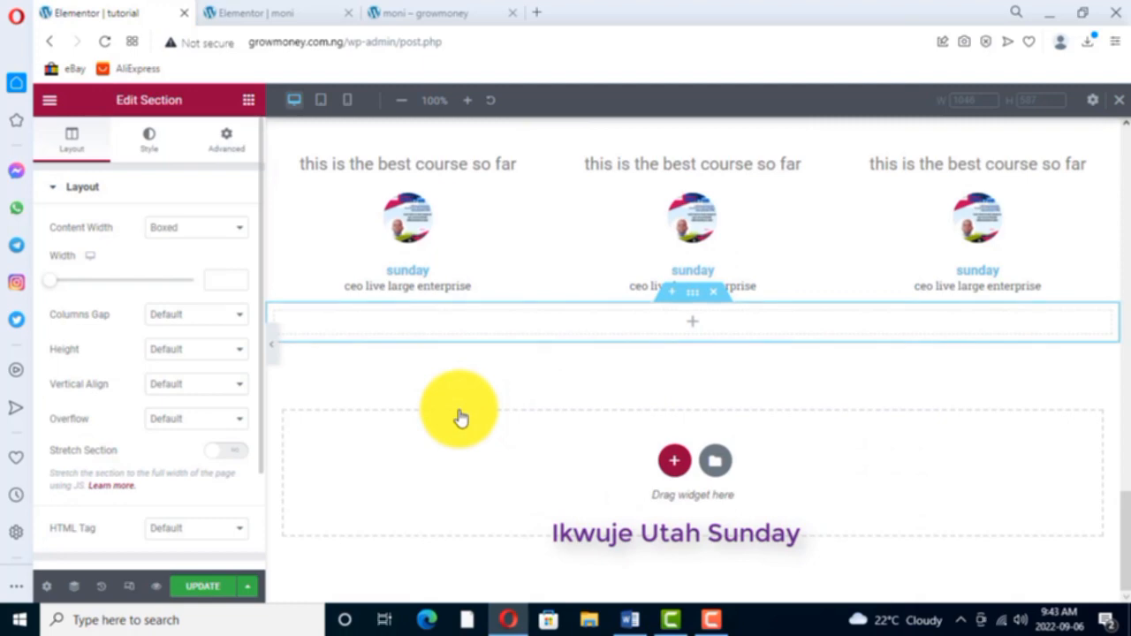
- Add a Countdown widget to the empty section below the testimonials
left_click(249, 100)
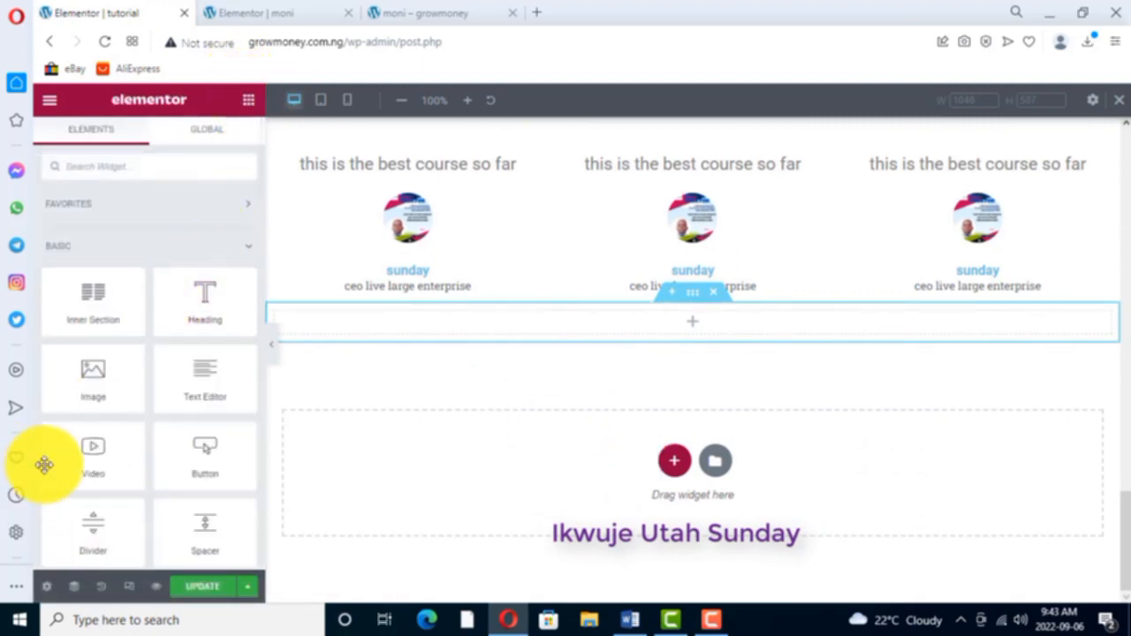
scroll(170, 357, "down", 1)
scroll(166, 357, "down", 2)
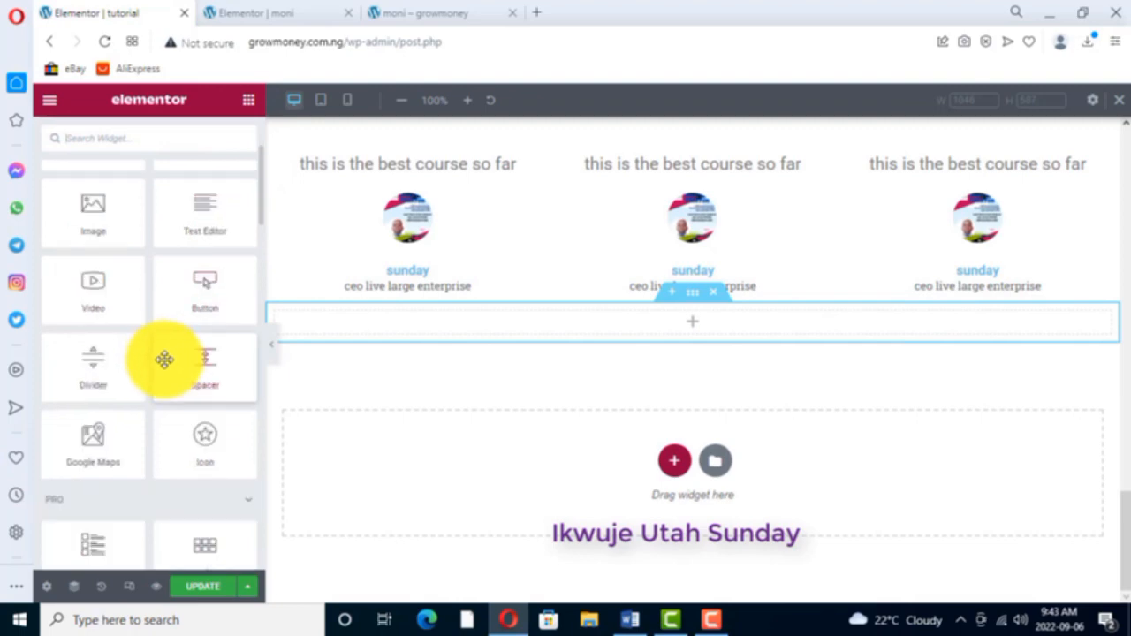
scroll(164, 359, "down", 5)
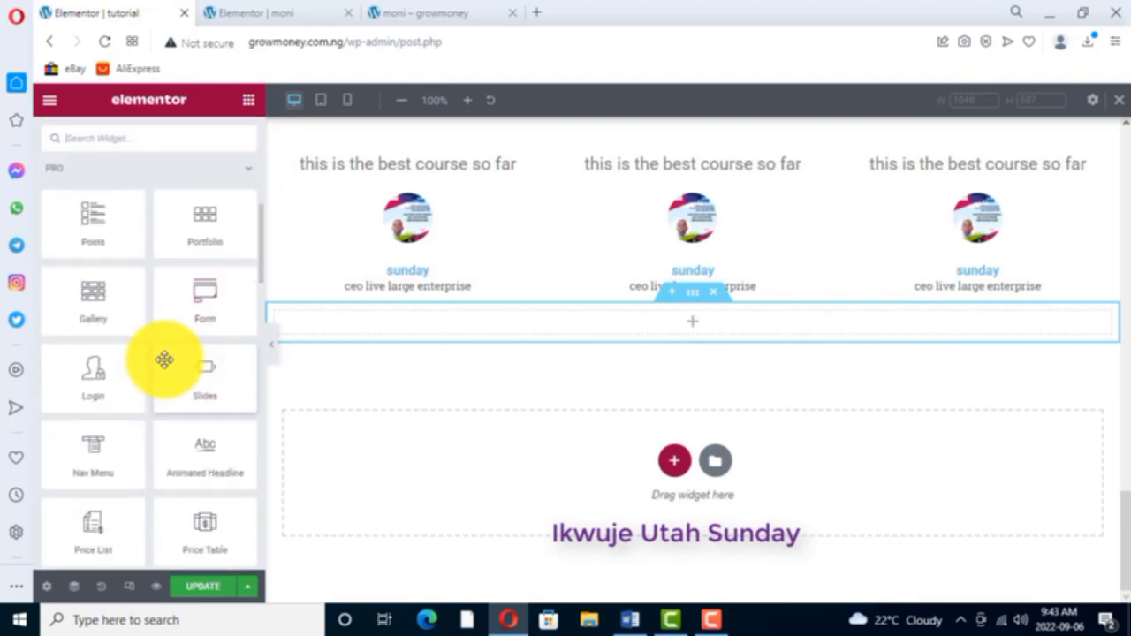
scroll(164, 359, "down", 1)
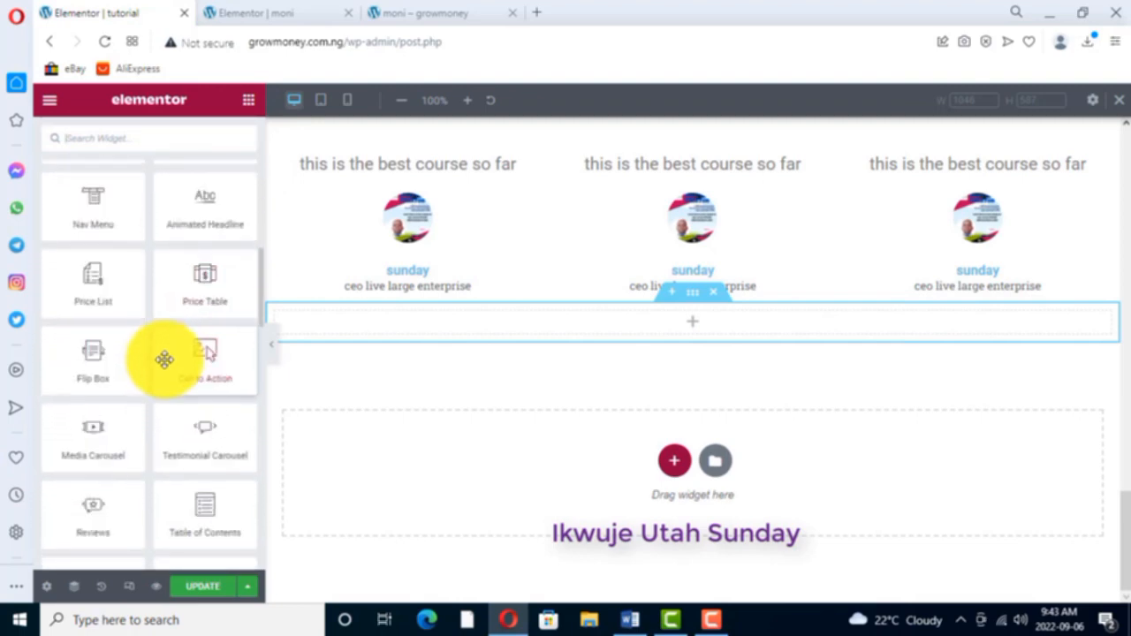
scroll(164, 358, "down", 1)
scroll(165, 359, "down", 1)
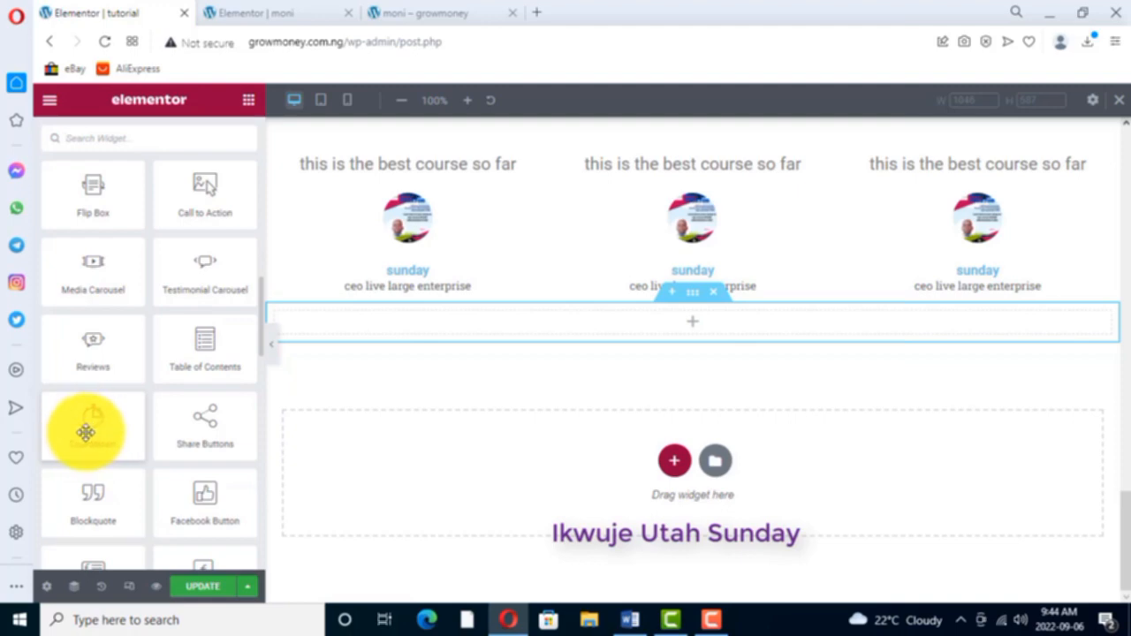
left_click_drag(86, 432, 409, 320)
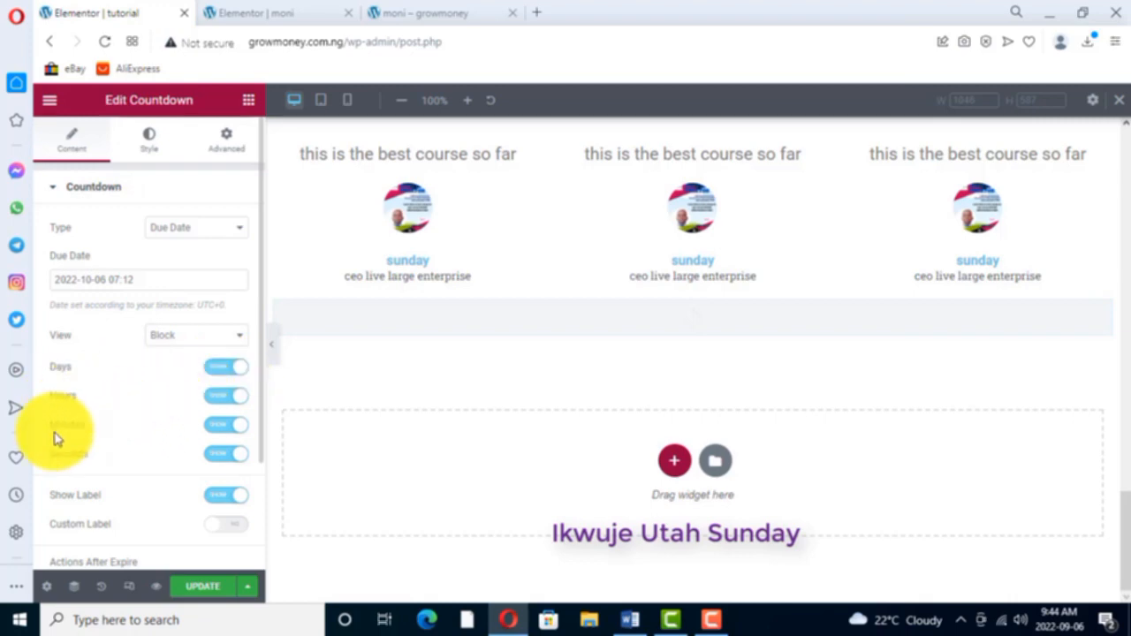
left_click(233, 456)
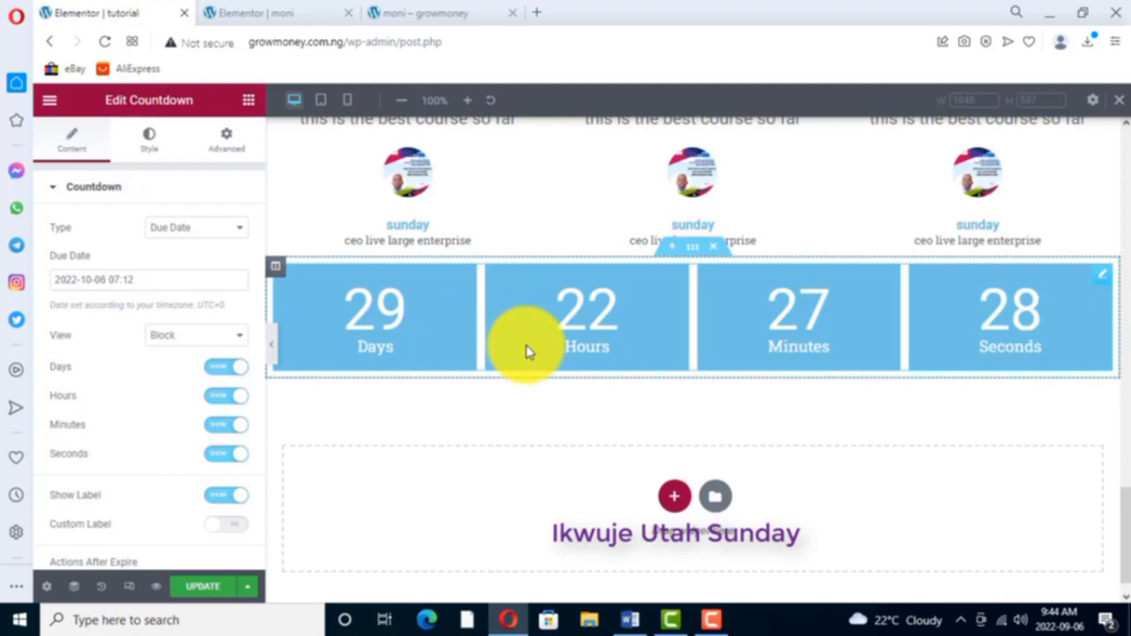
- Duplicate the "TESTIMONIALS FROM MY STUDENTS" text and move the copy directly above the countdown
scroll(517, 254, "up", 2)
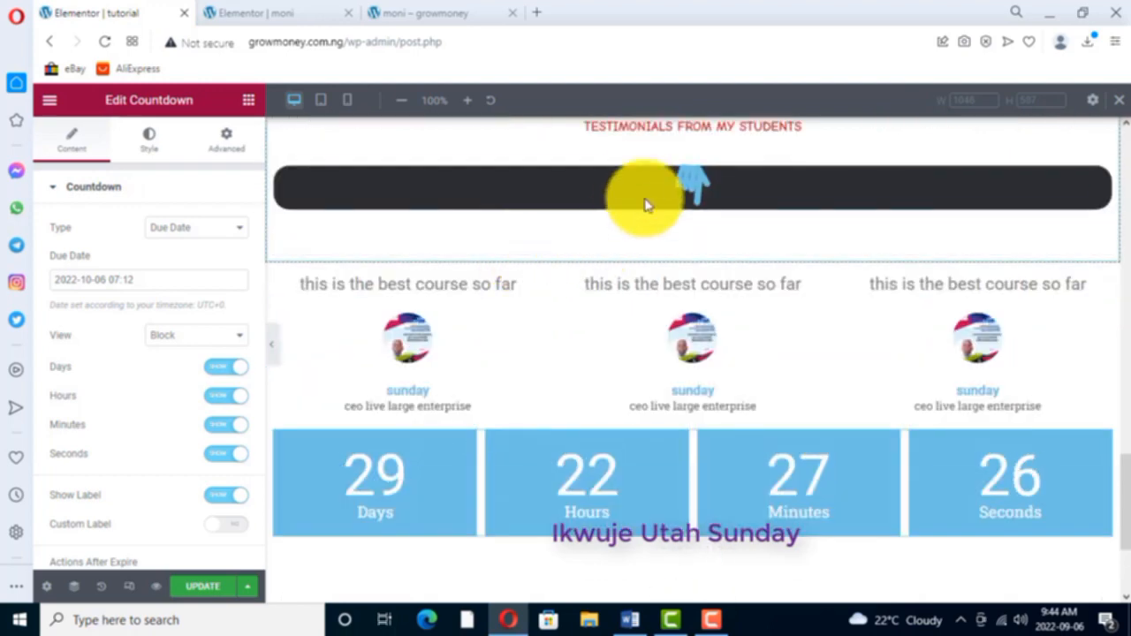
scroll(627, 197, "up", 1)
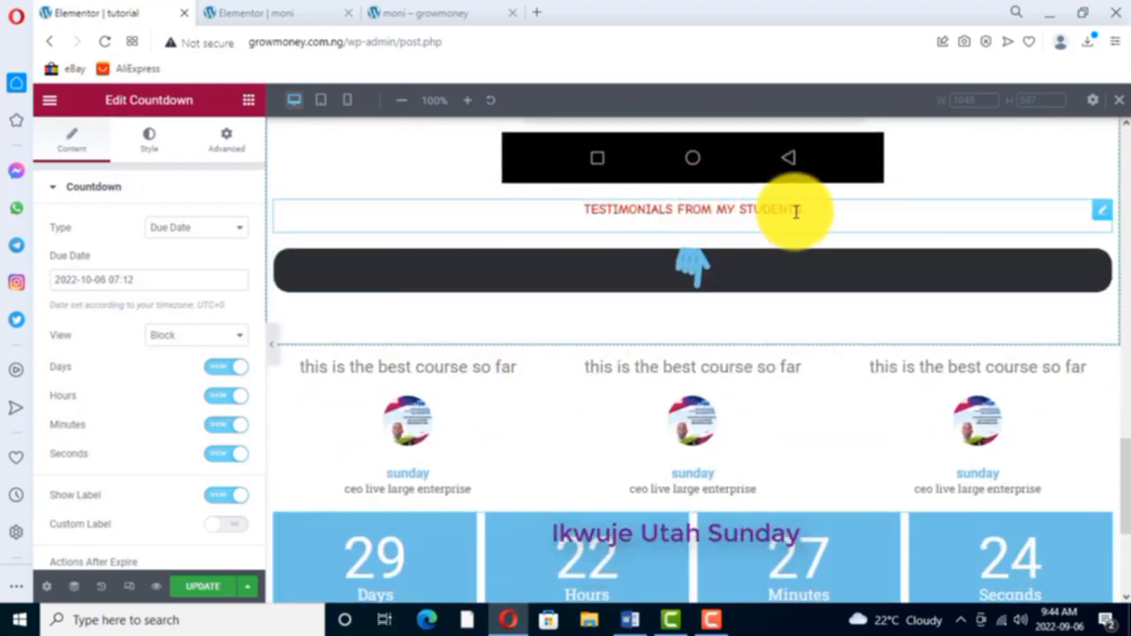
right_click(1103, 210)
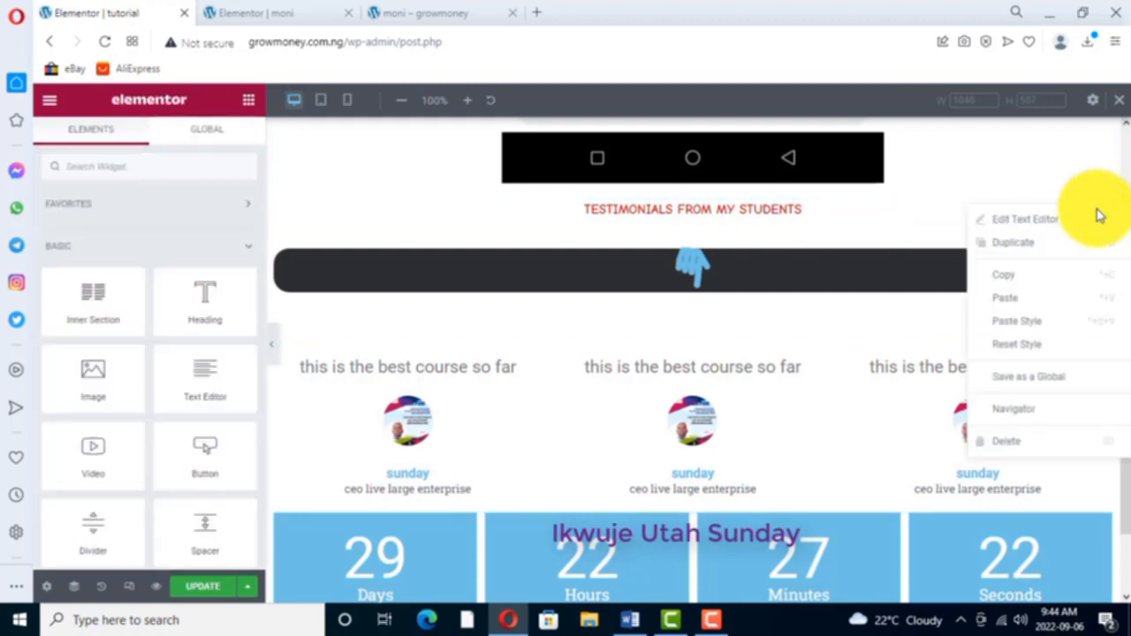
left_click(1021, 243)
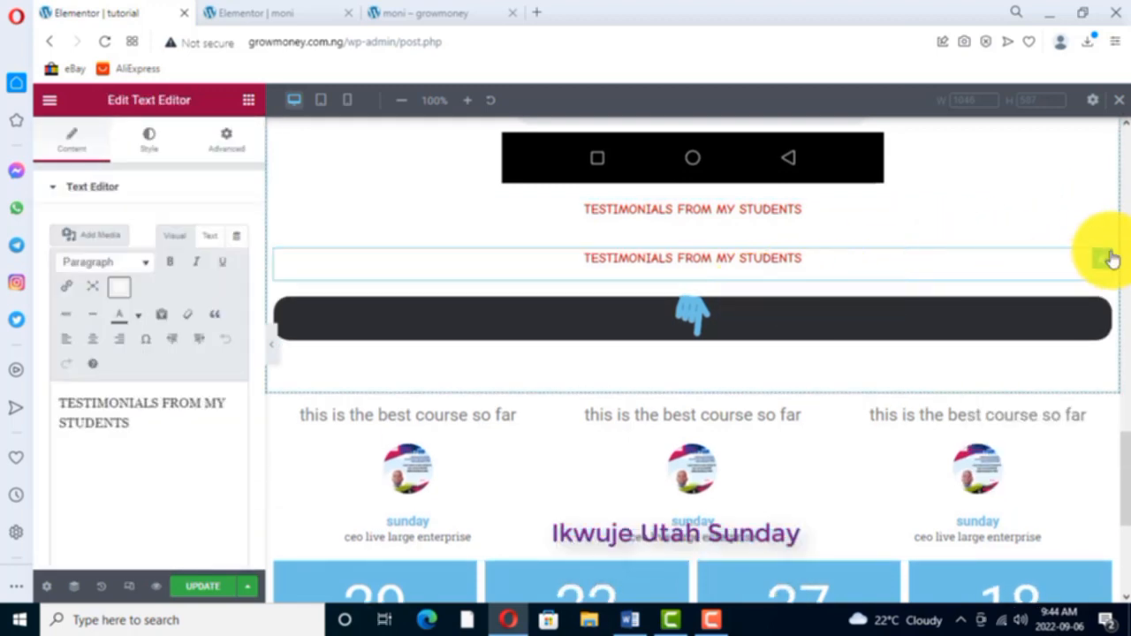
left_click_drag(1105, 261, 998, 521)
scroll(721, 383, "down", 3)
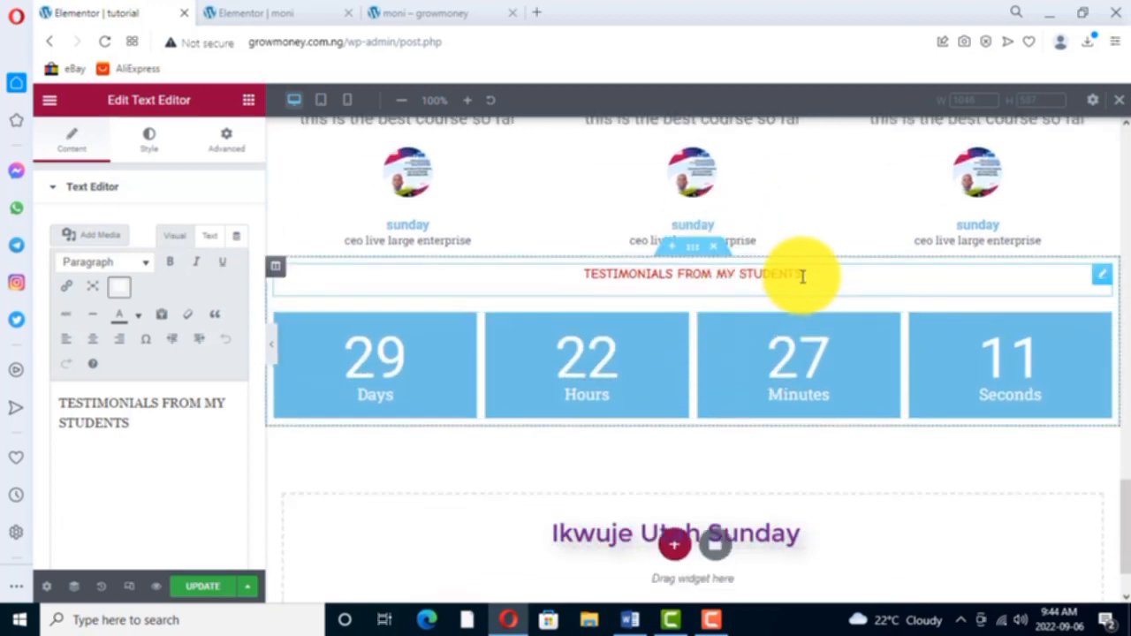
- Replace the duplicated text above the countdown with "ACT NOW BEFORE THE OFFER ELAPSES"
right_click(1102, 274)
left_click(1045, 281)
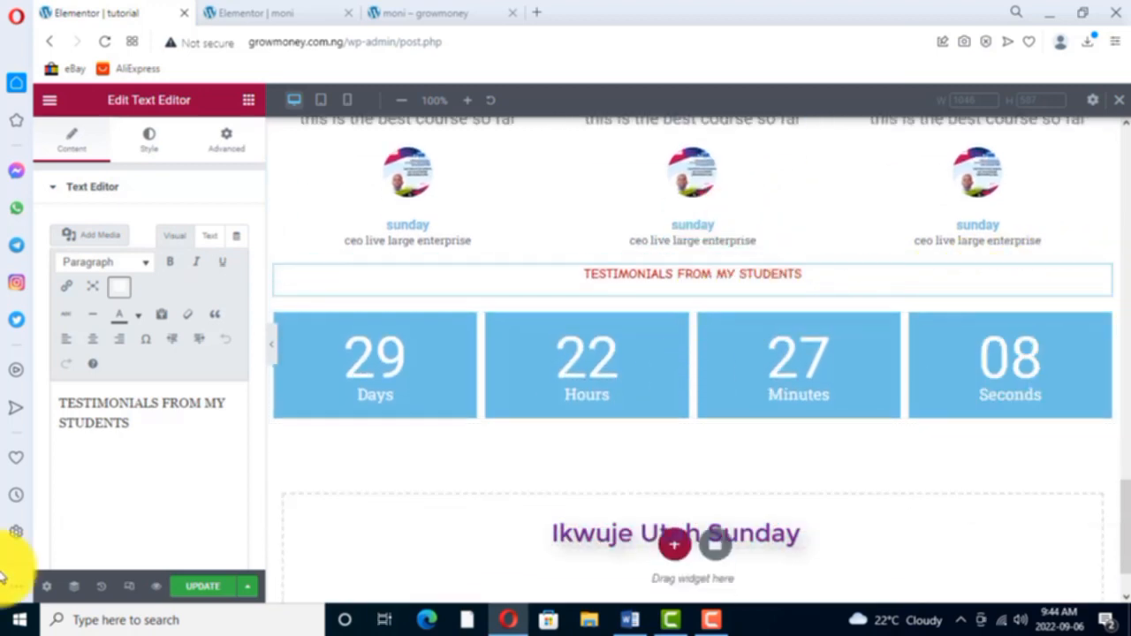
left_click_drag(129, 425, 57, 405)
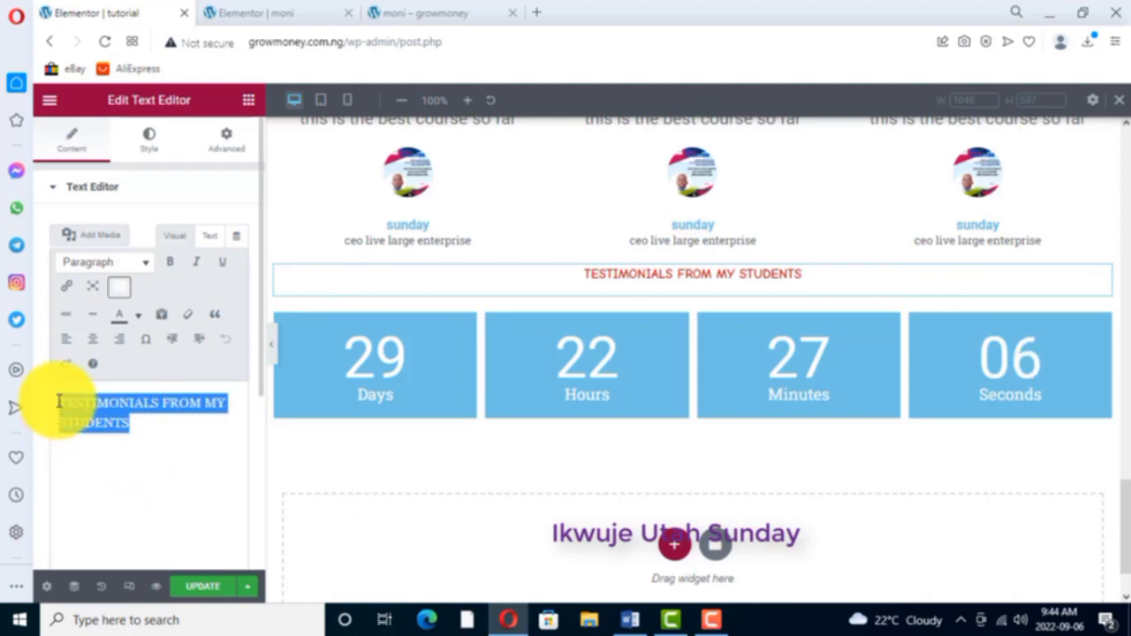
type("ACT NOW BEF")
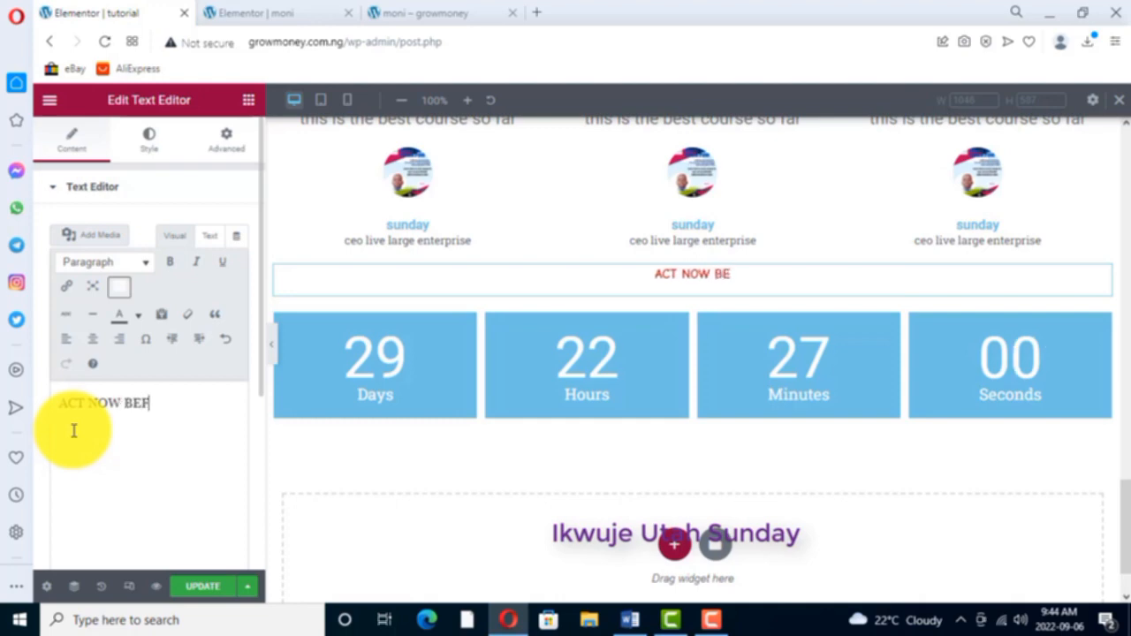
type("ORE ")
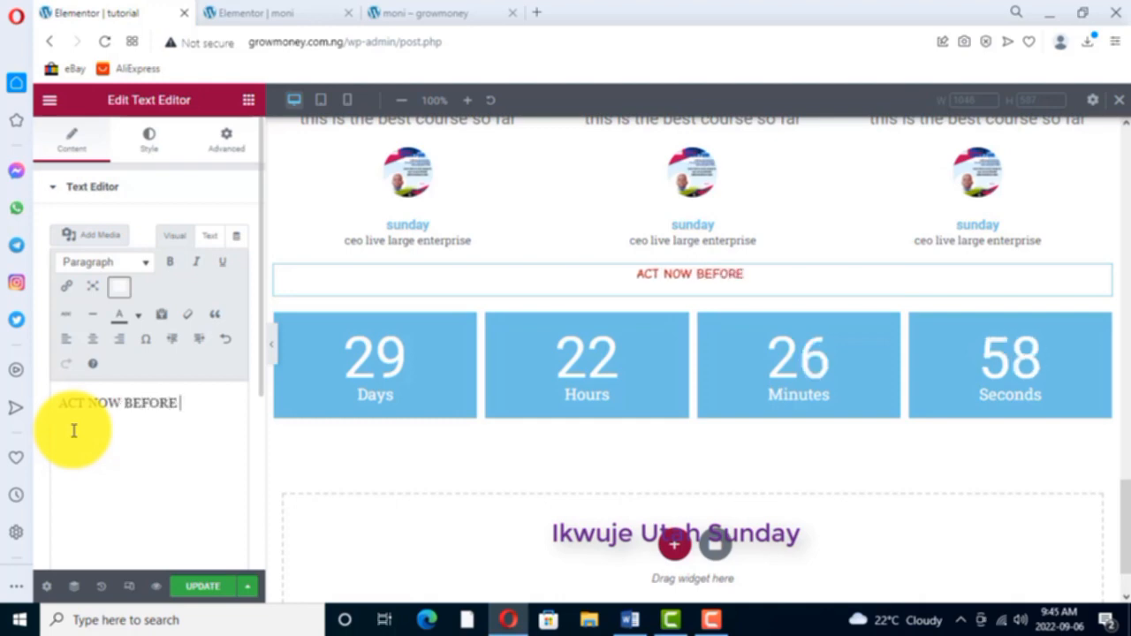
type("THE")
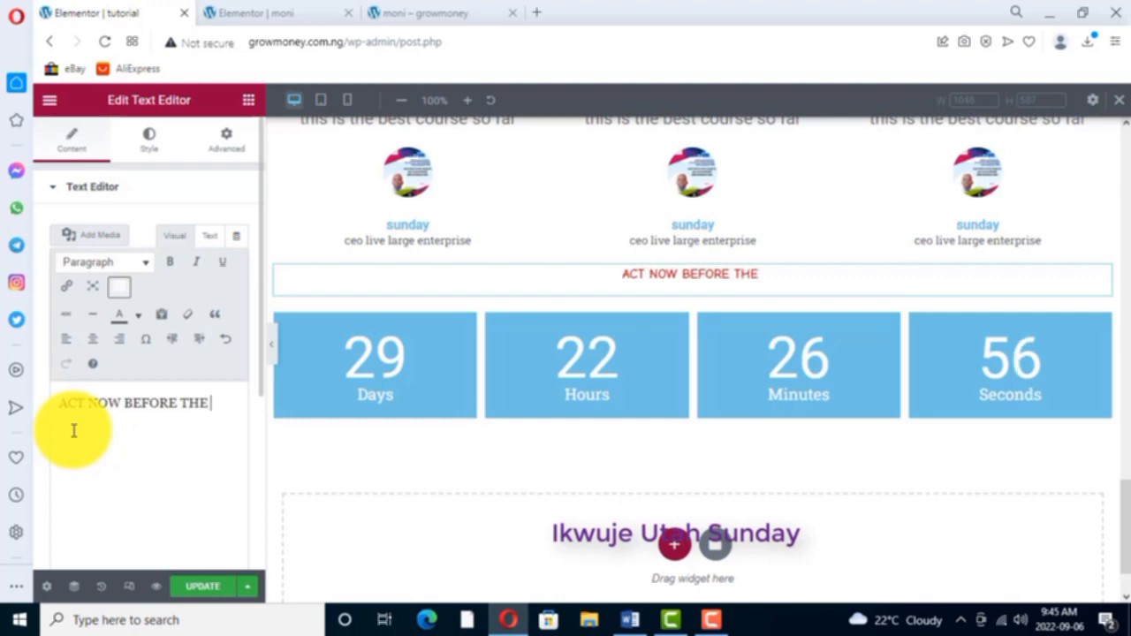
type(" OFFER")
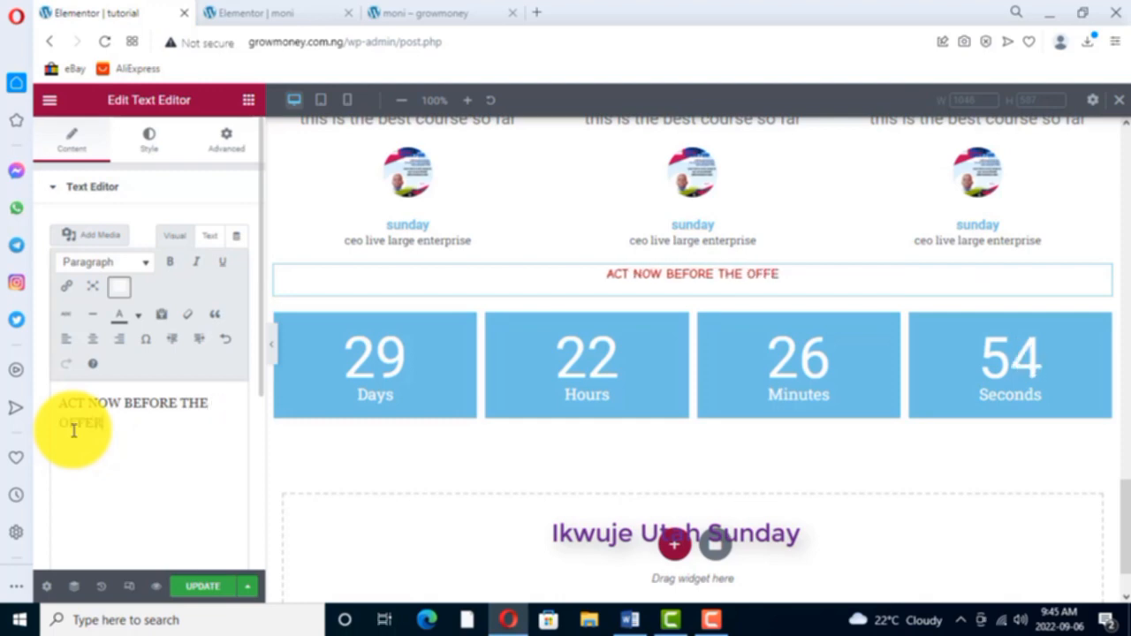
type(" ELAPSE")
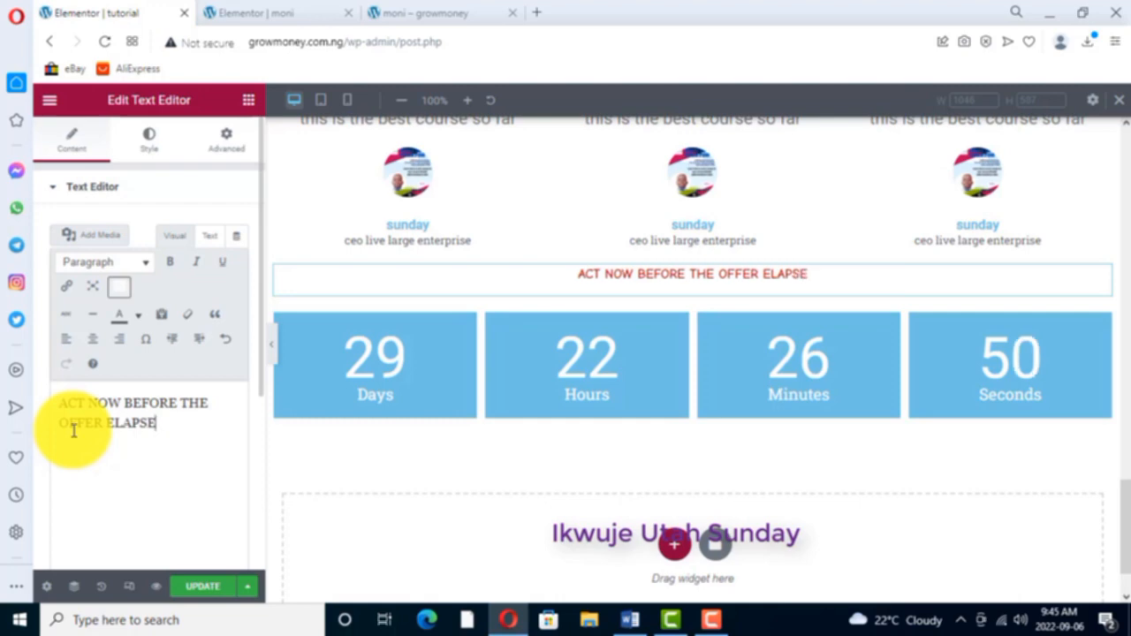
type("S")
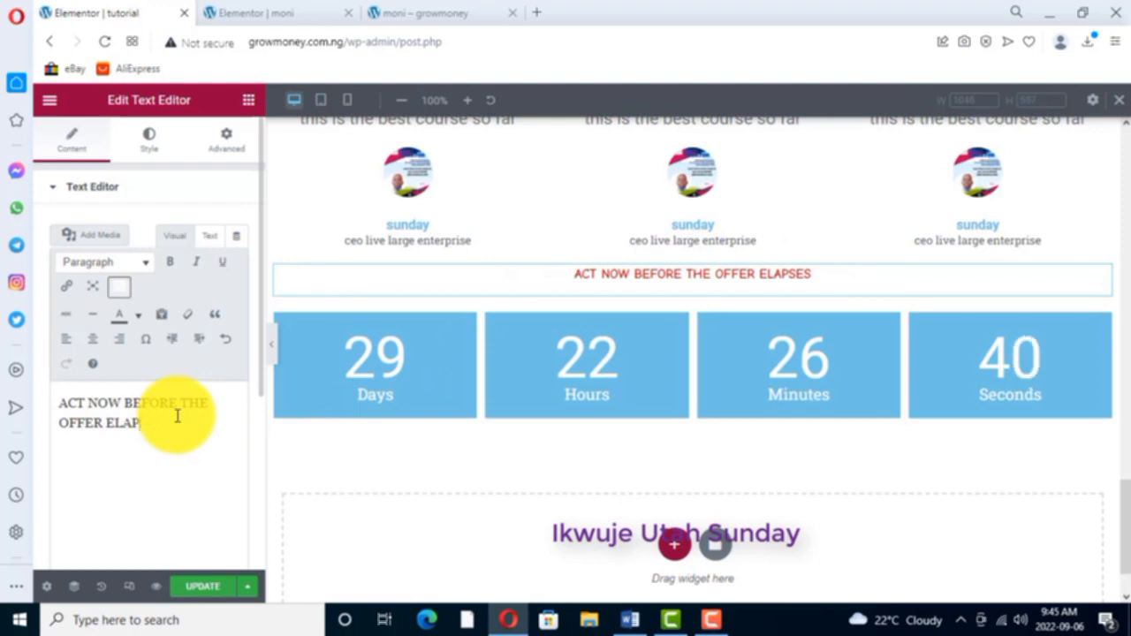
- Clear the caption above the countdown and enter "THIS IS A 24 HOURS OFFER. ACT NOW" instead
key("BackSpace")
key("BackSpace")
key("BackSpace")
key("BackSpace")
key("BackSpace")
key("BackSpace")
key("BackSpace")
key("BackSpace")
key("BackSpace")
key("BackSpace")
key("BackSpace")
key("BackSpace")
key("BackSpace")
key("BackSpace")
key("BackSpace")
key("BackSpace")
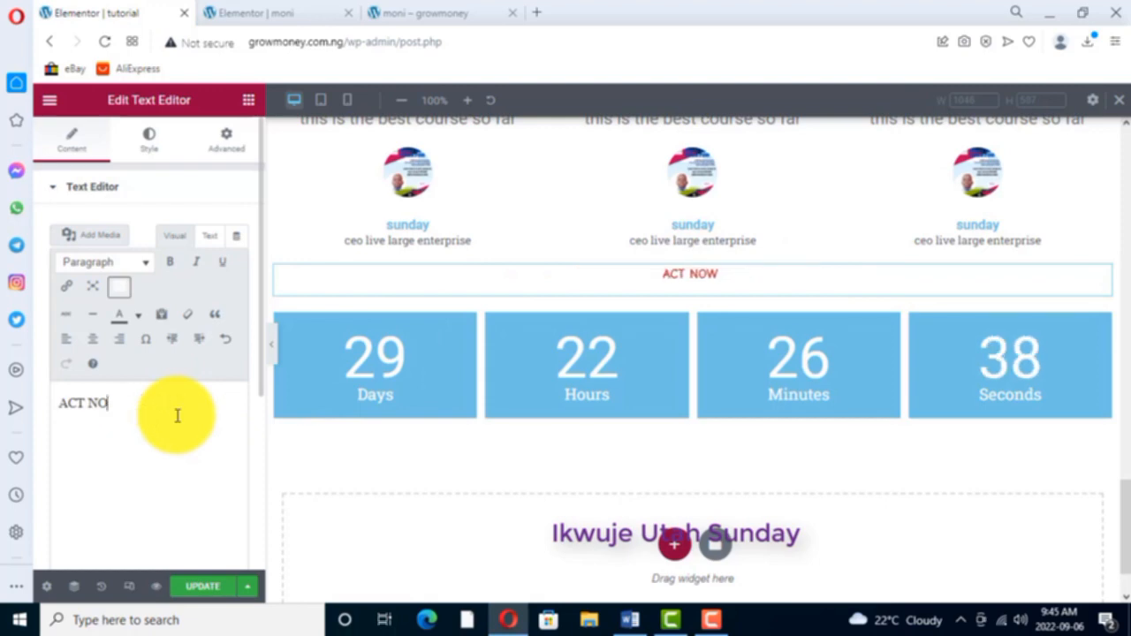
key("BackSpace")
key("BackSpace")
key("BackSpace")
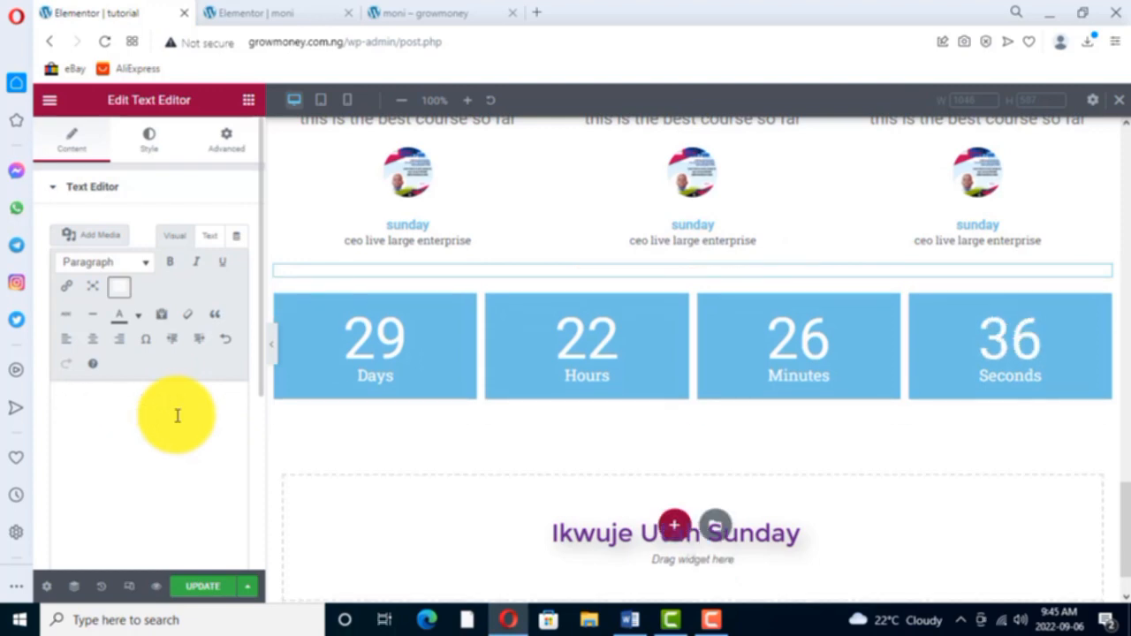
type("2")
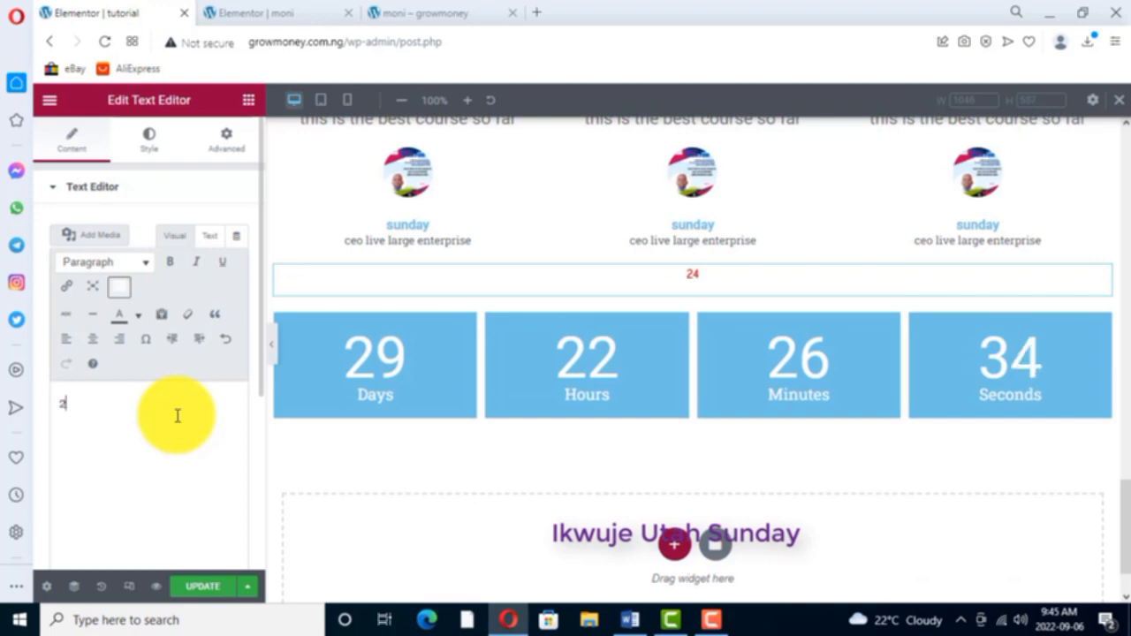
key("BackSpace")
type("THIS")
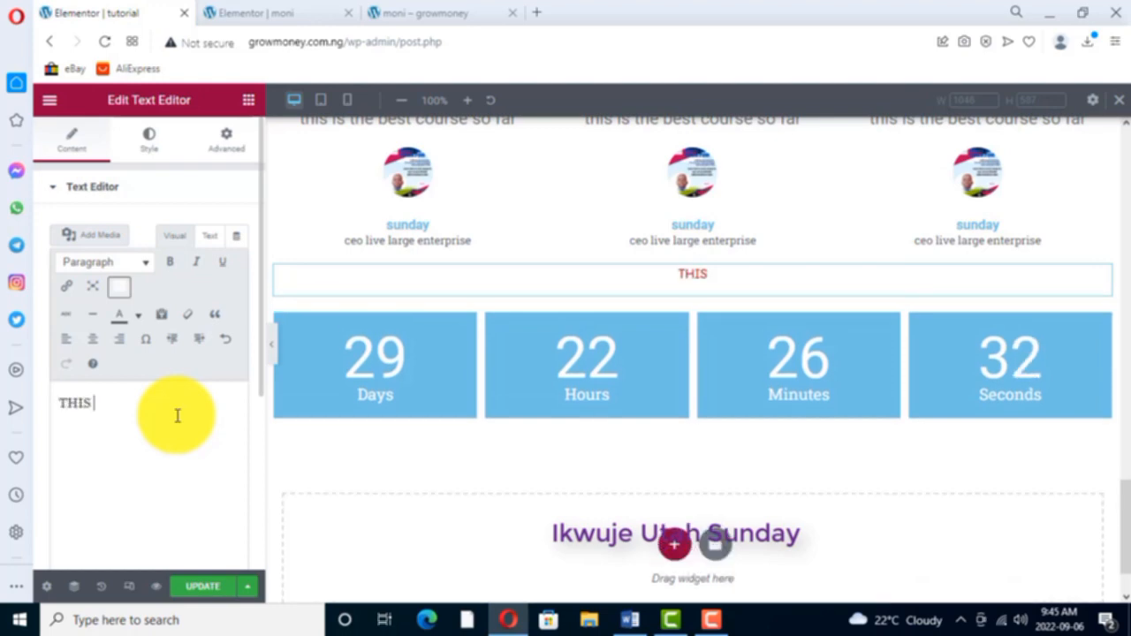
type(" IS A ")
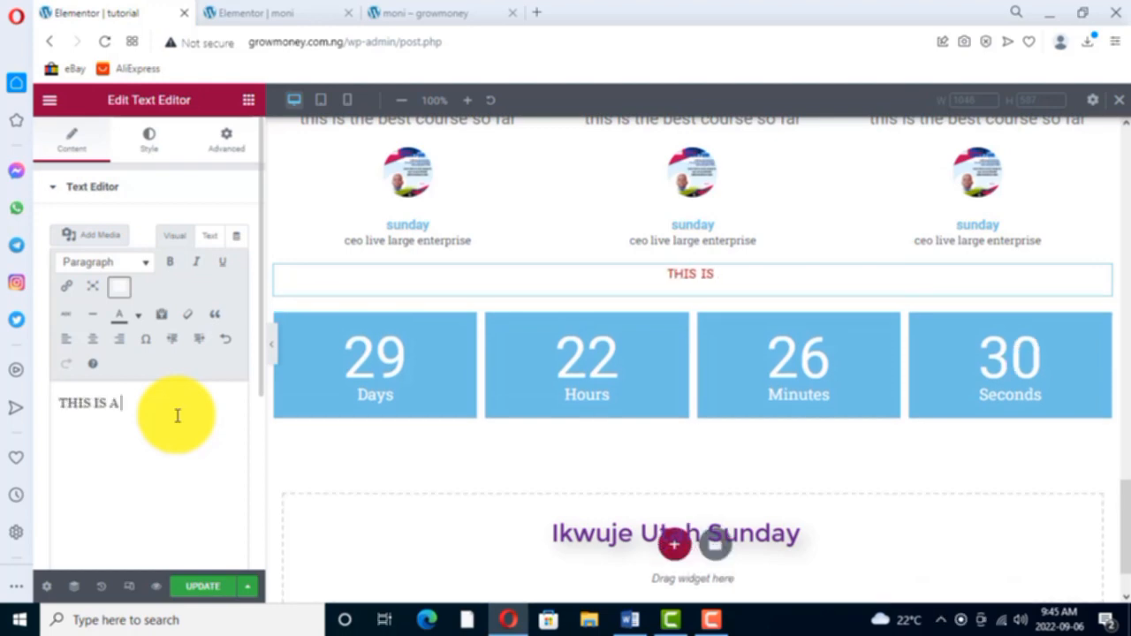
type("24 HO")
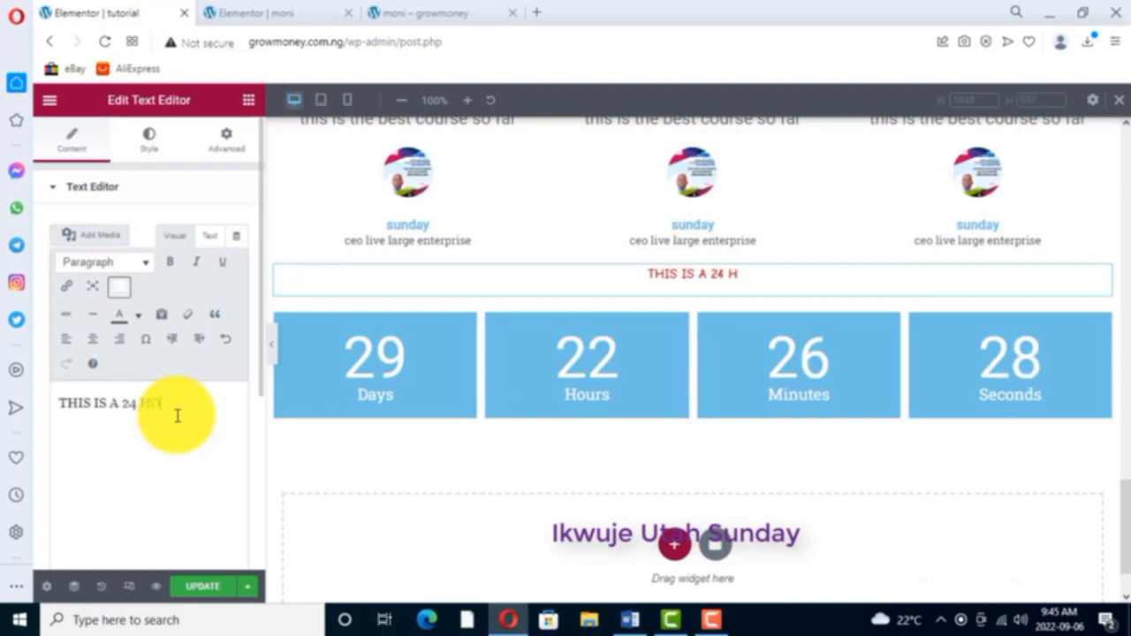
type("URS")
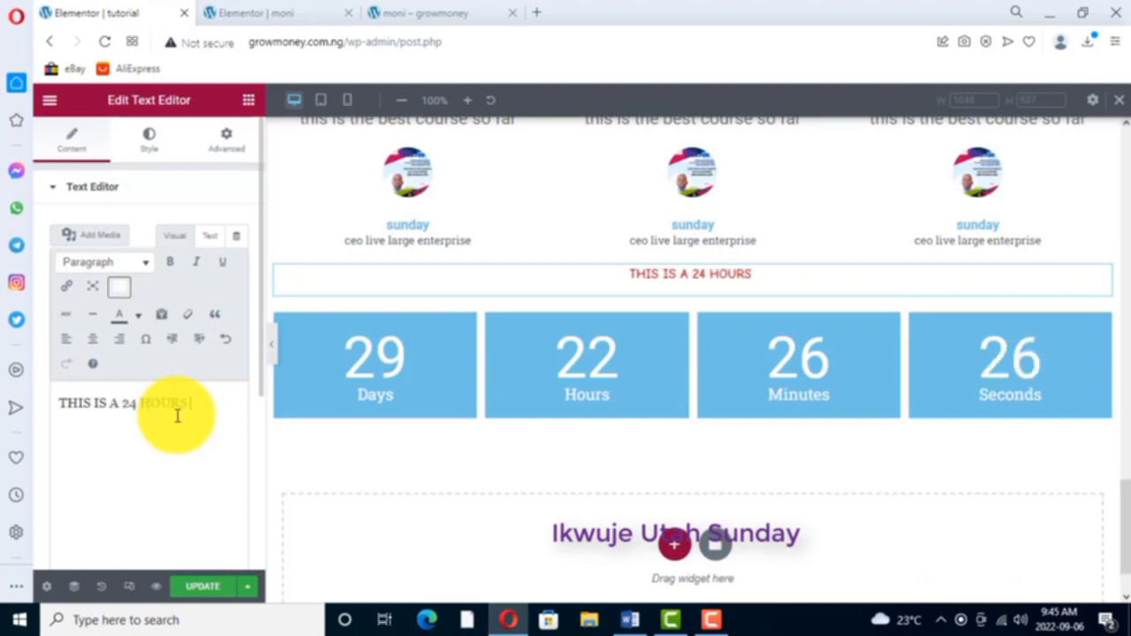
type(" OFFER")
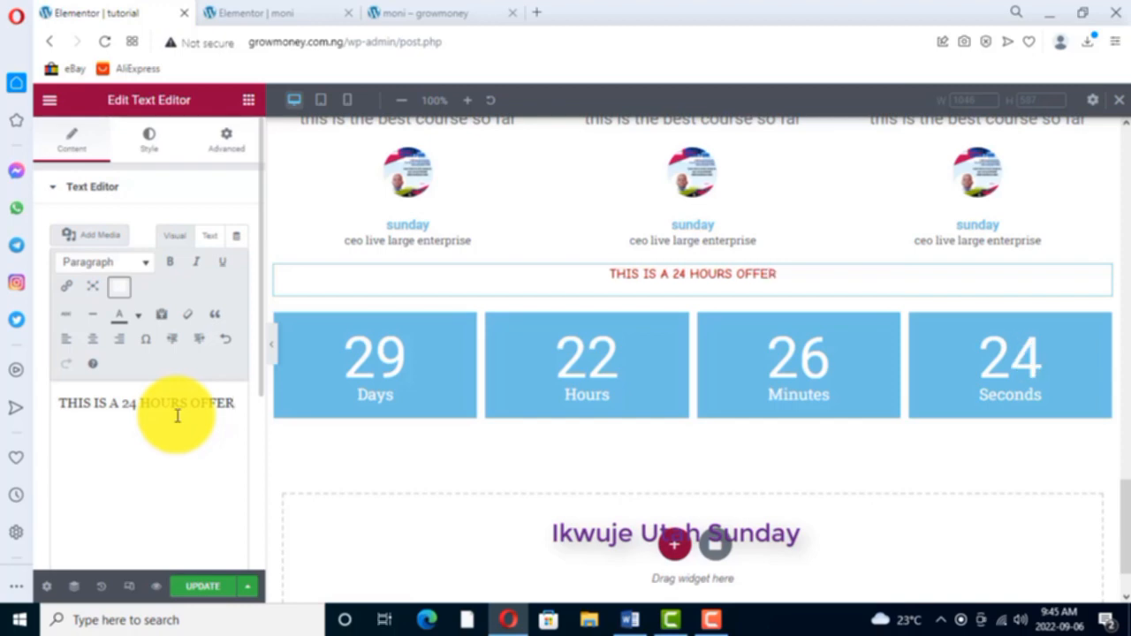
type(". ACT")
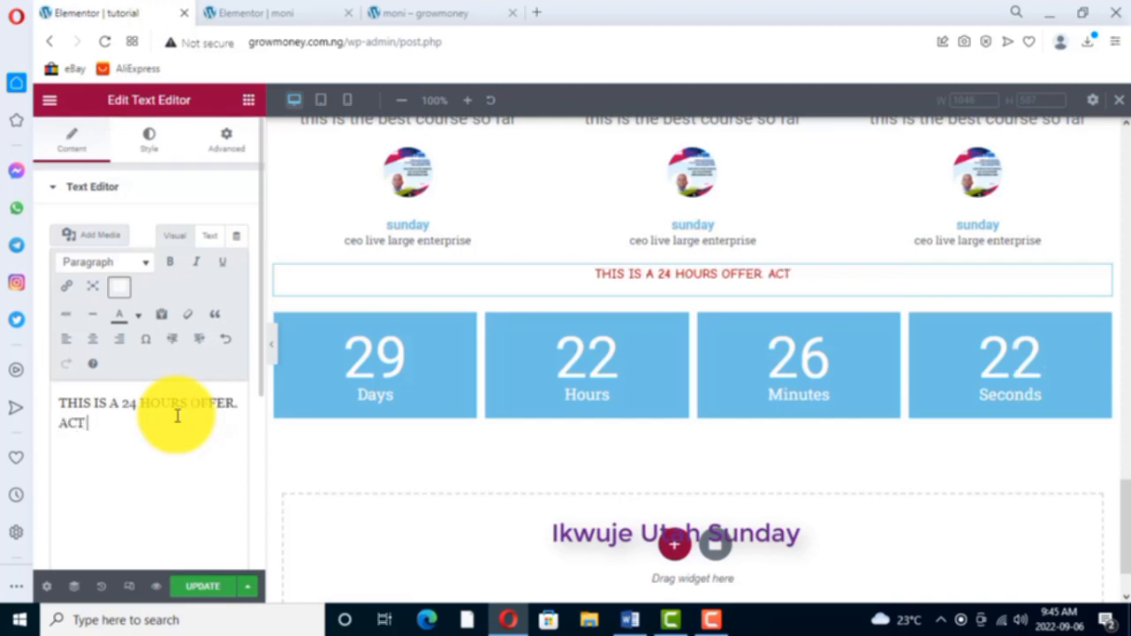
type(" NOW")
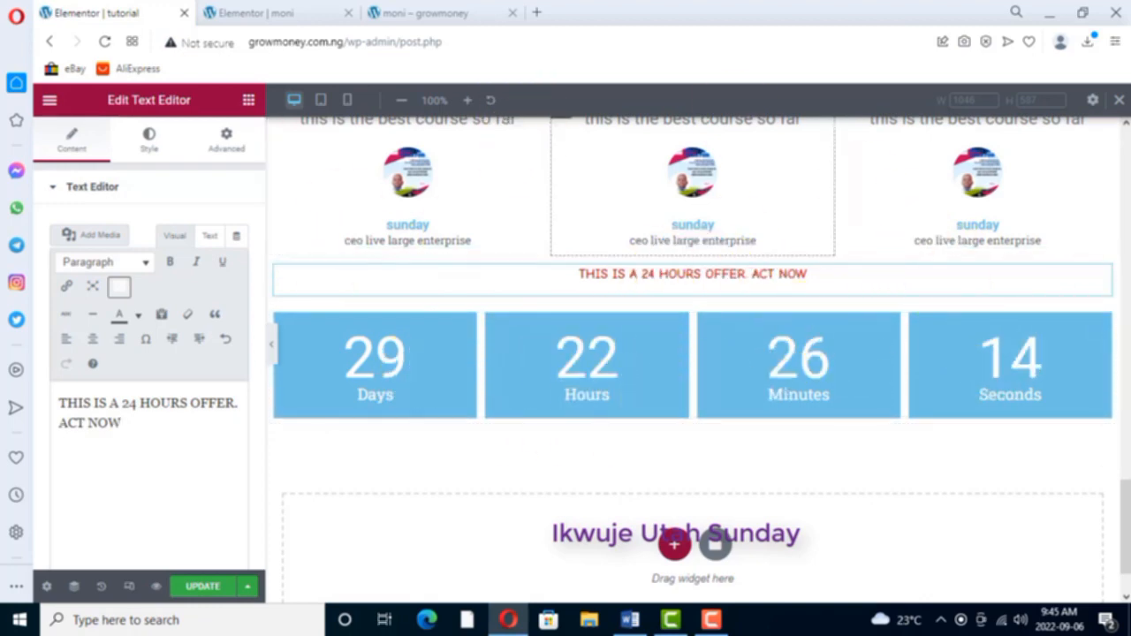
- Open the countdown for editing and set its type to Evergreen Timer
right_click(1106, 327)
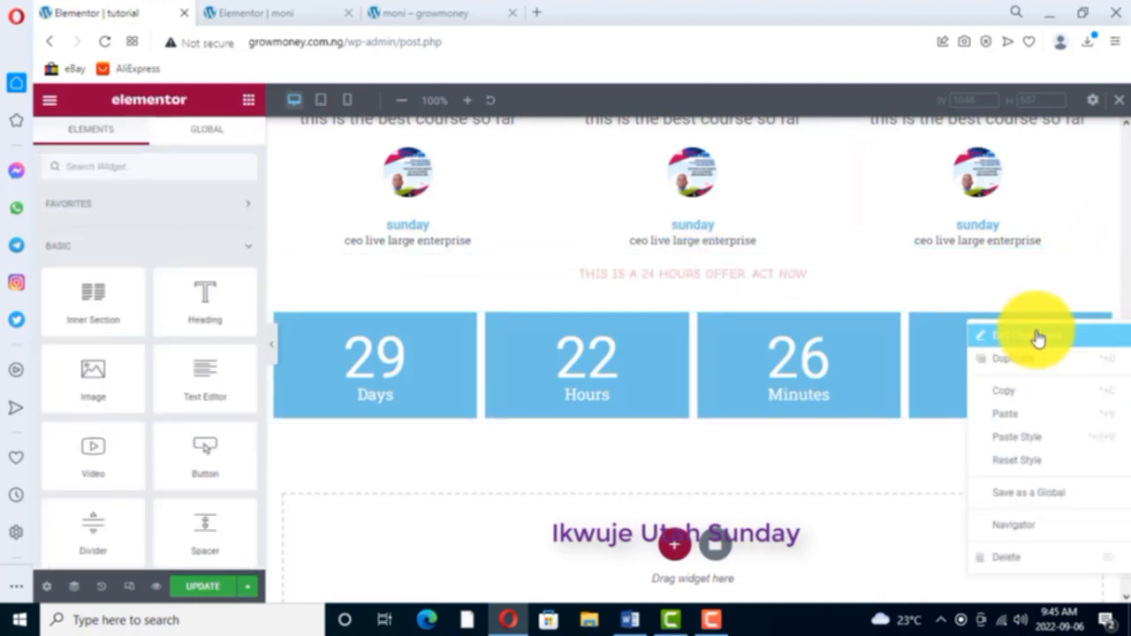
left_click(1038, 337)
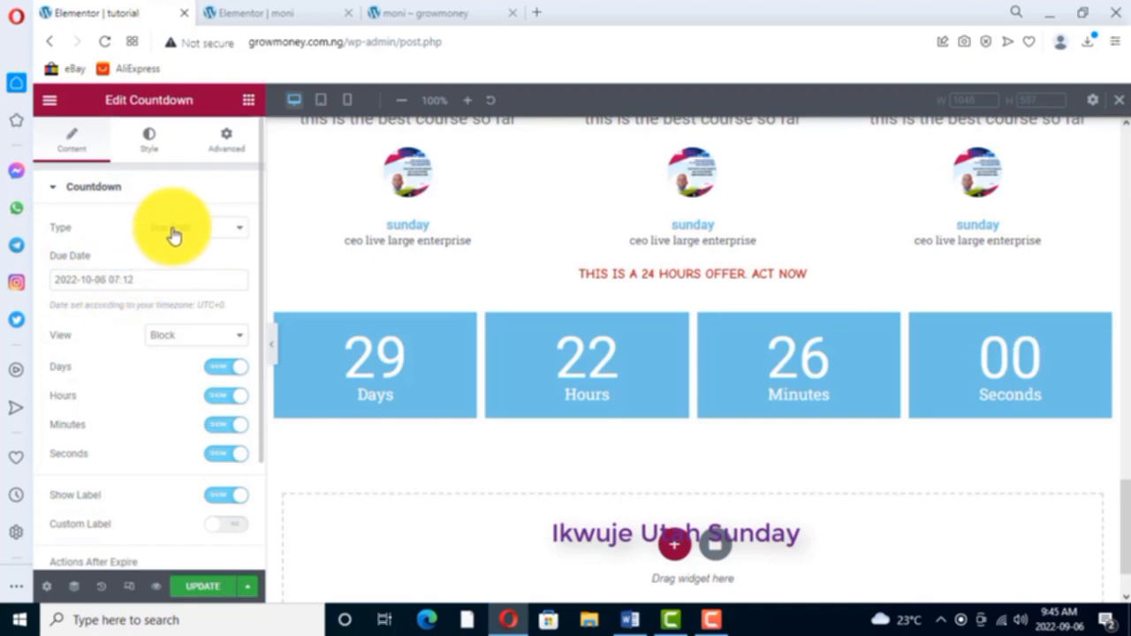
left_click(241, 233)
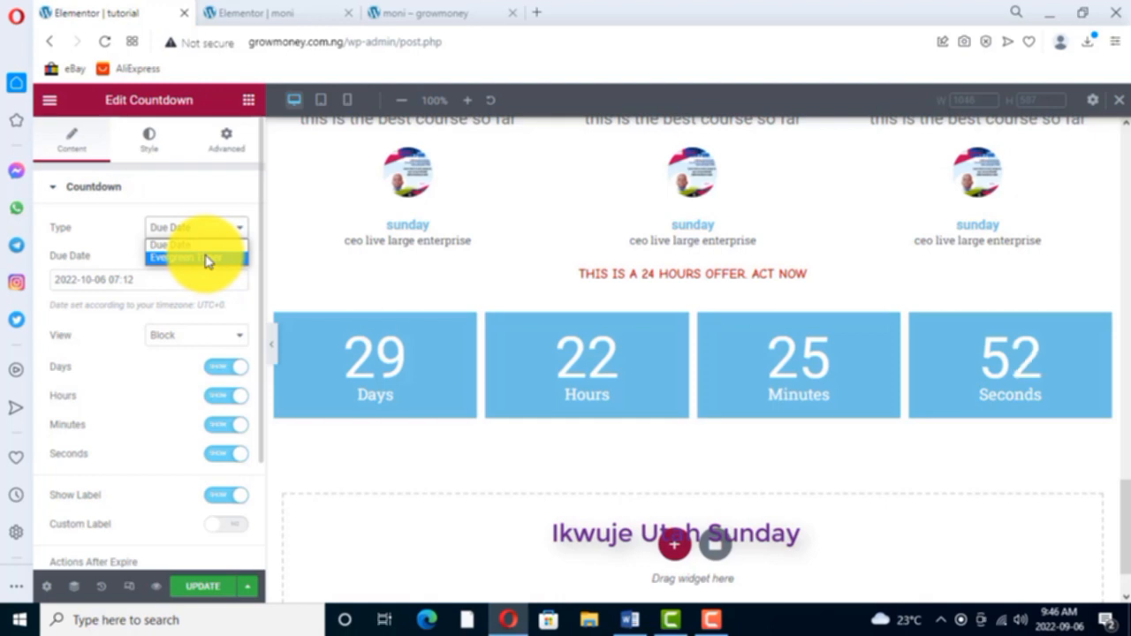
left_click(209, 258)
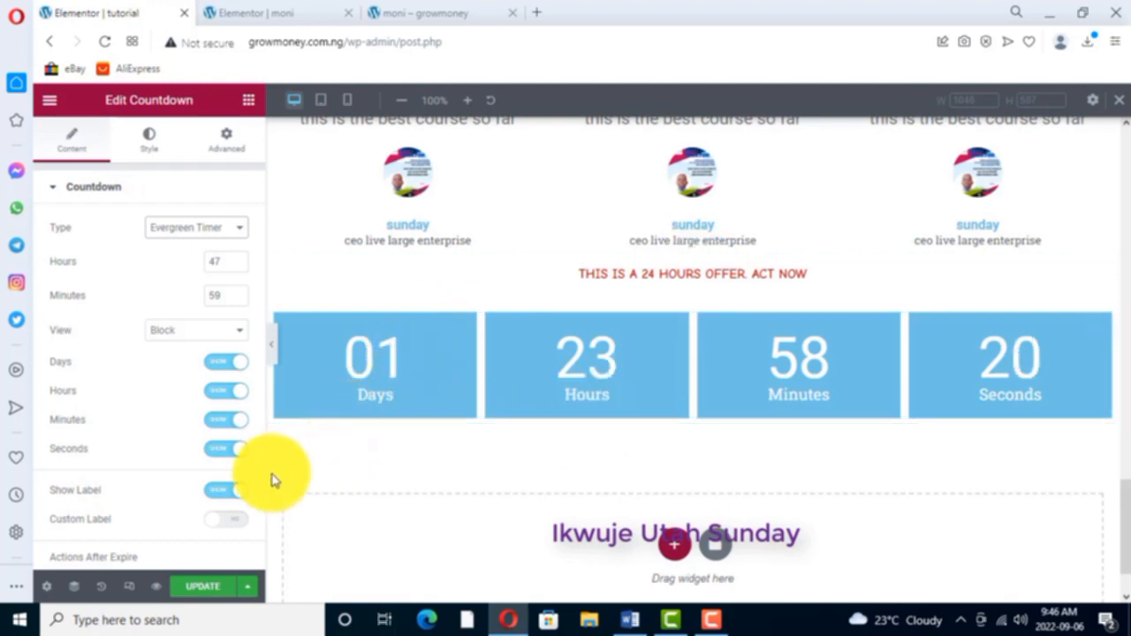
- Try the countdown with its labels hidden and restore them
scroll(145, 422, "down", 1)
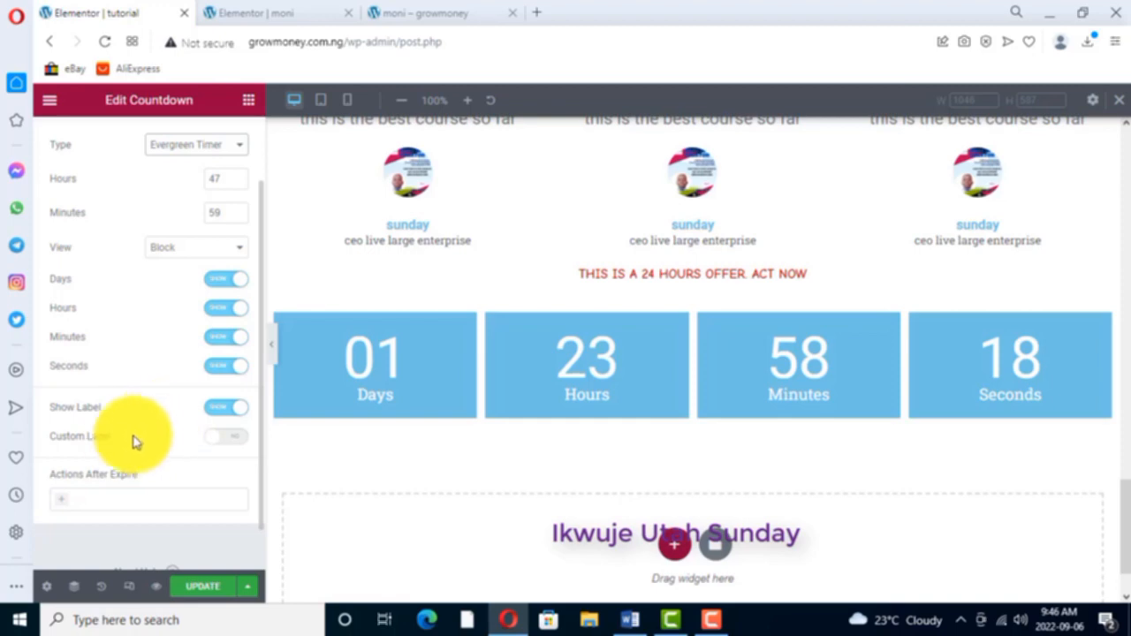
left_click(217, 409)
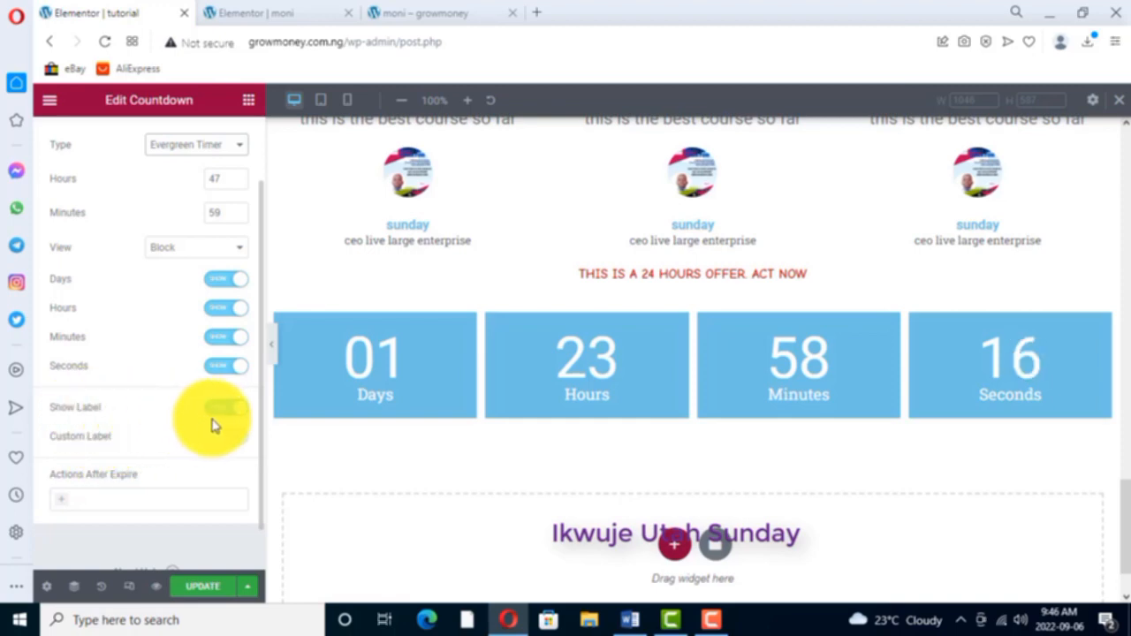
left_click(230, 412)
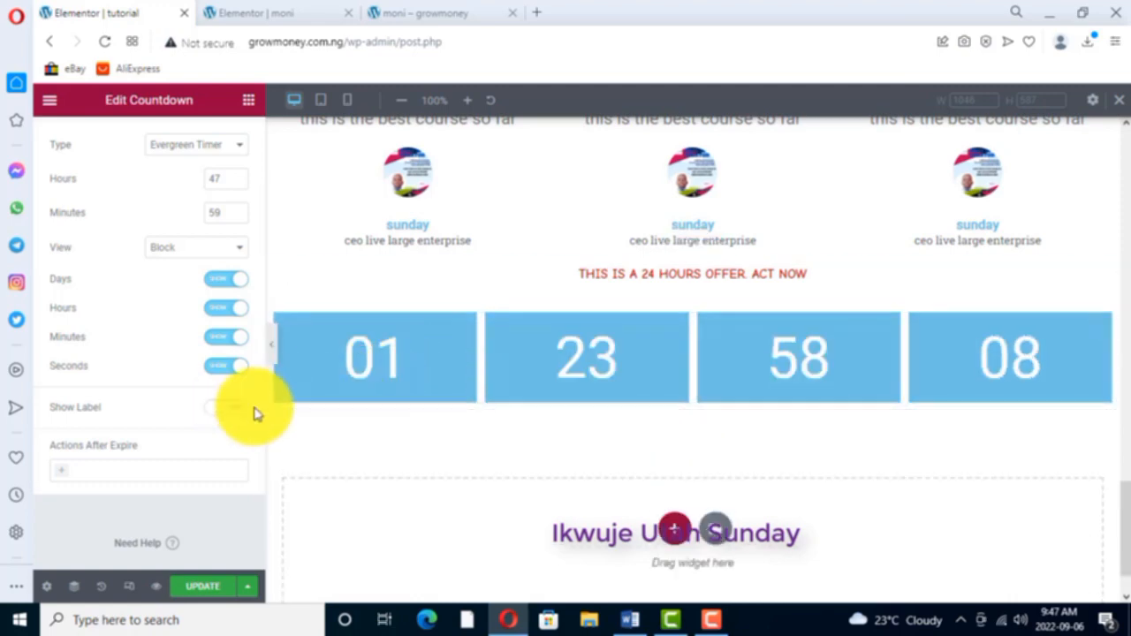
left_click(226, 407)
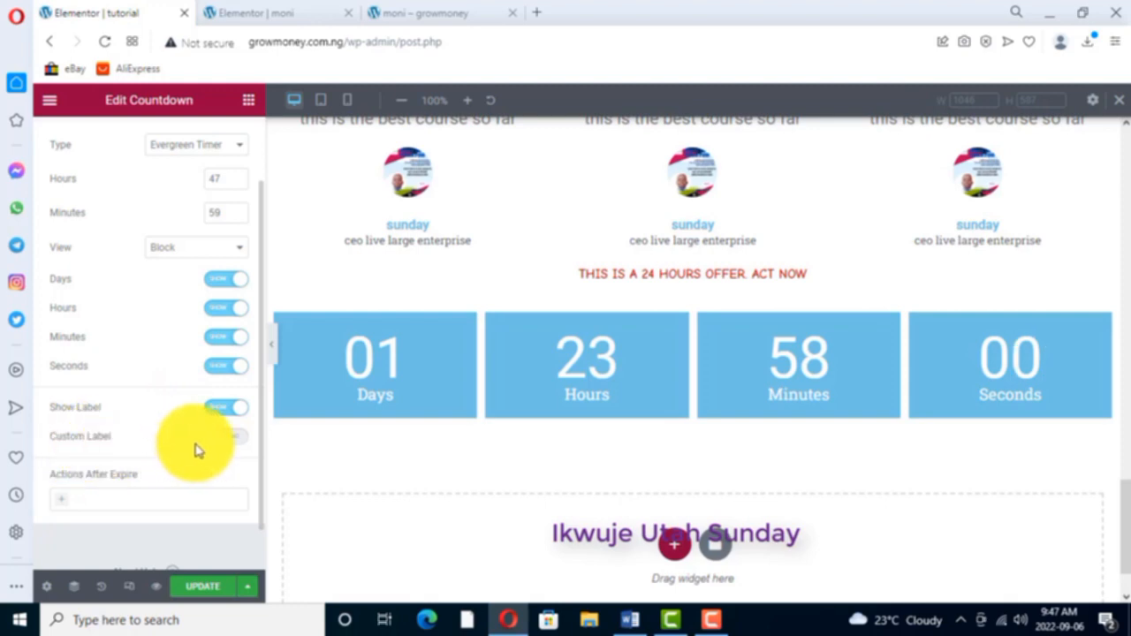
- Enable custom labels on the countdown and set hours to "HR", minutes to "Min" and seconds to "Sec"
left_click(228, 438)
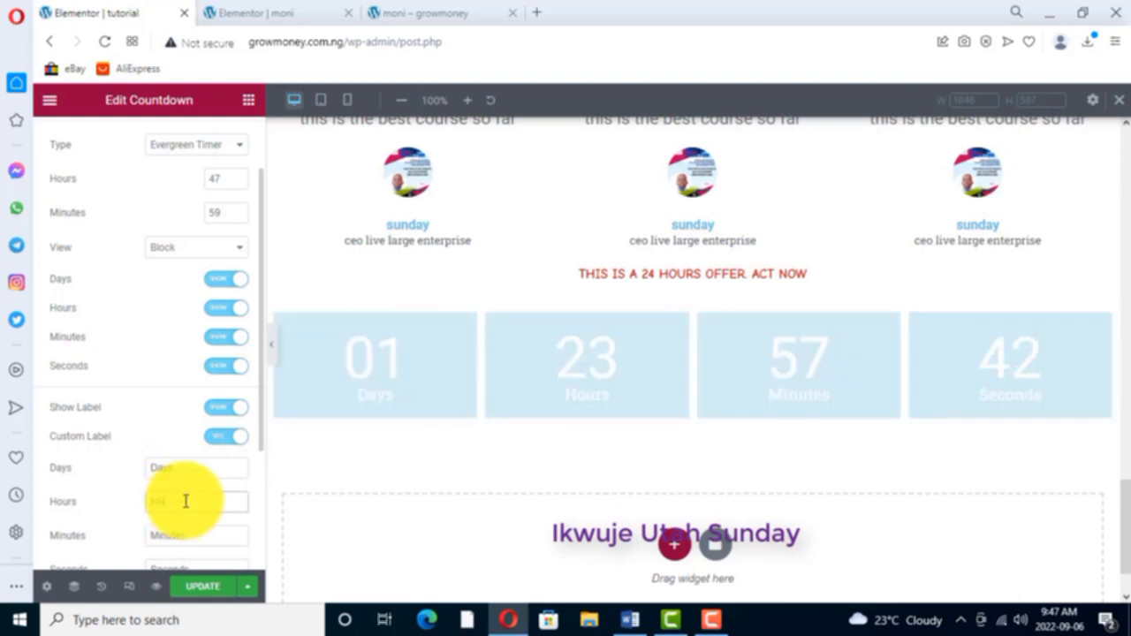
type("HR")
left_click(188, 534)
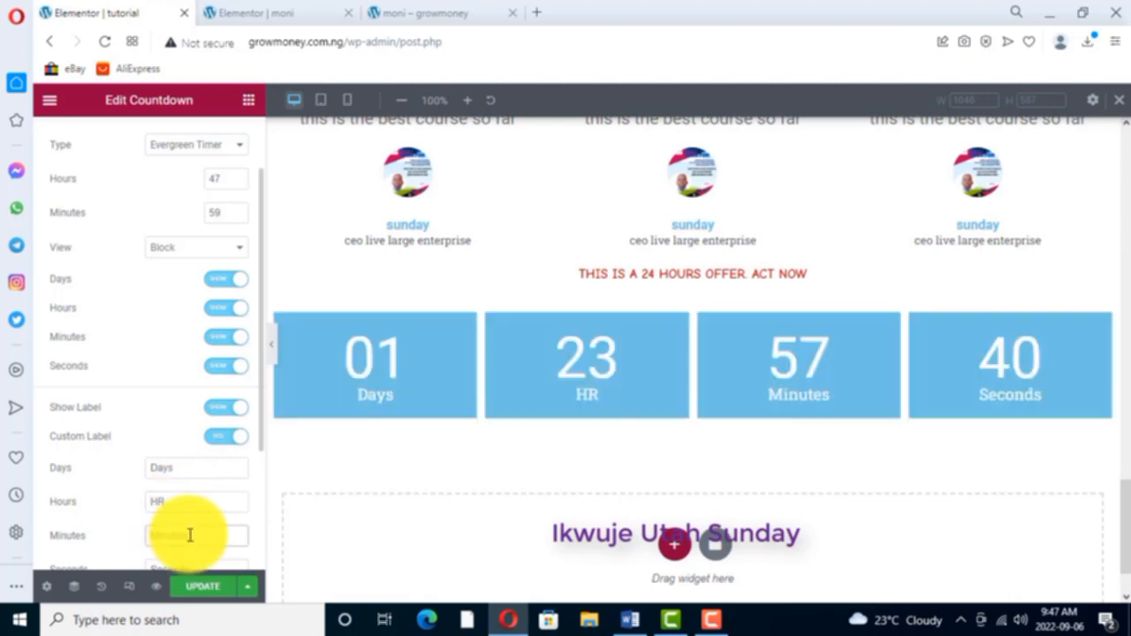
key("BackSpace")
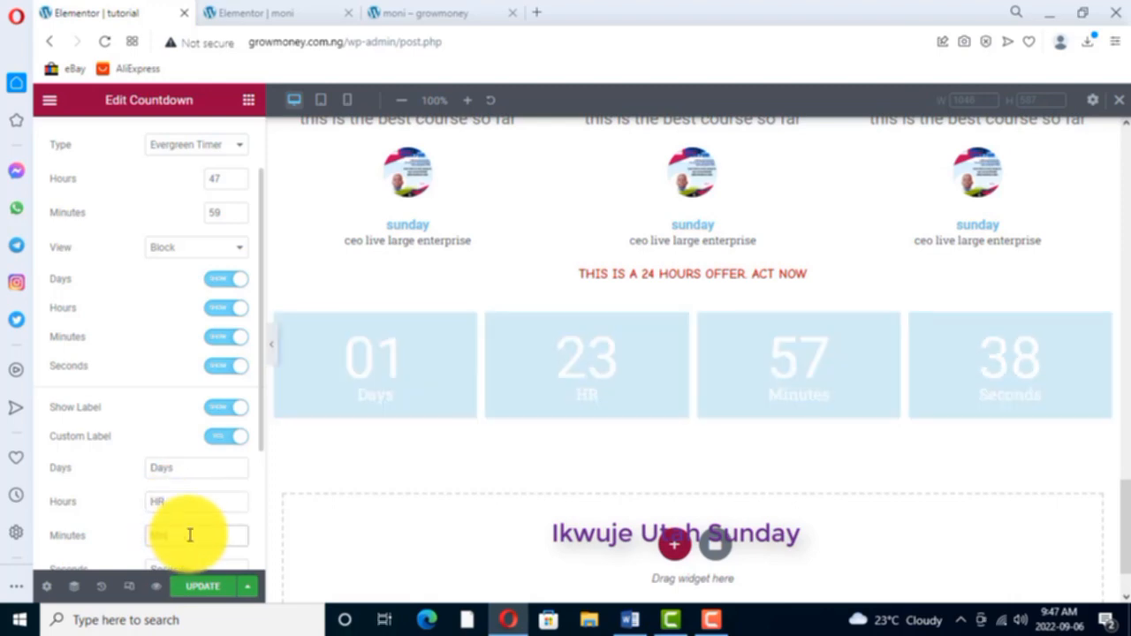
scroll(141, 525, "down", 1)
left_click(190, 488)
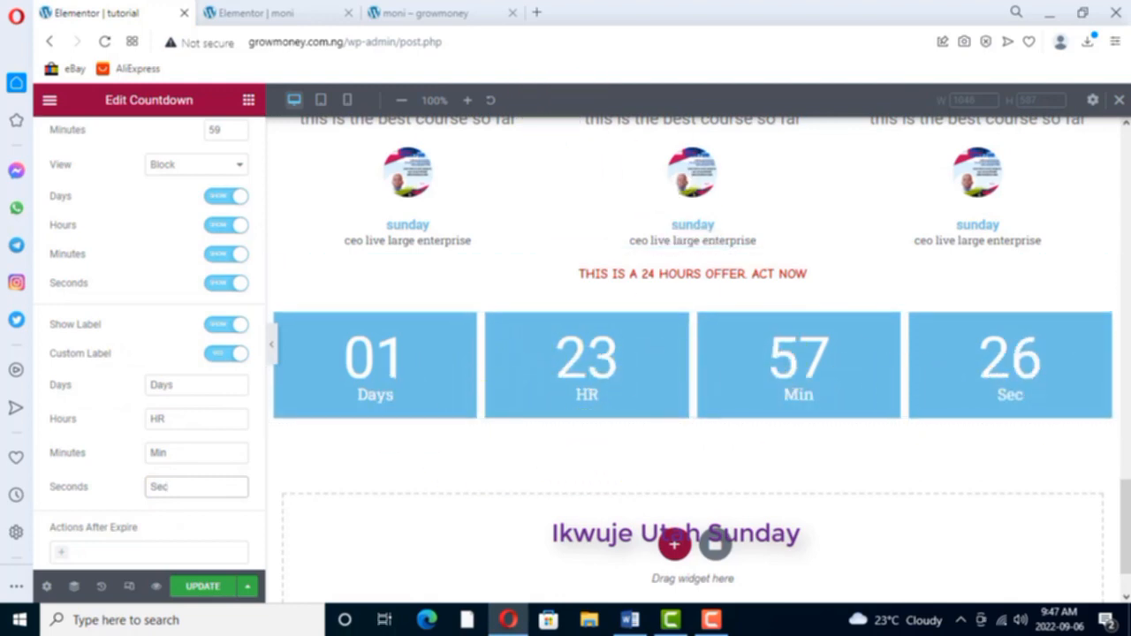
left_click(202, 597)
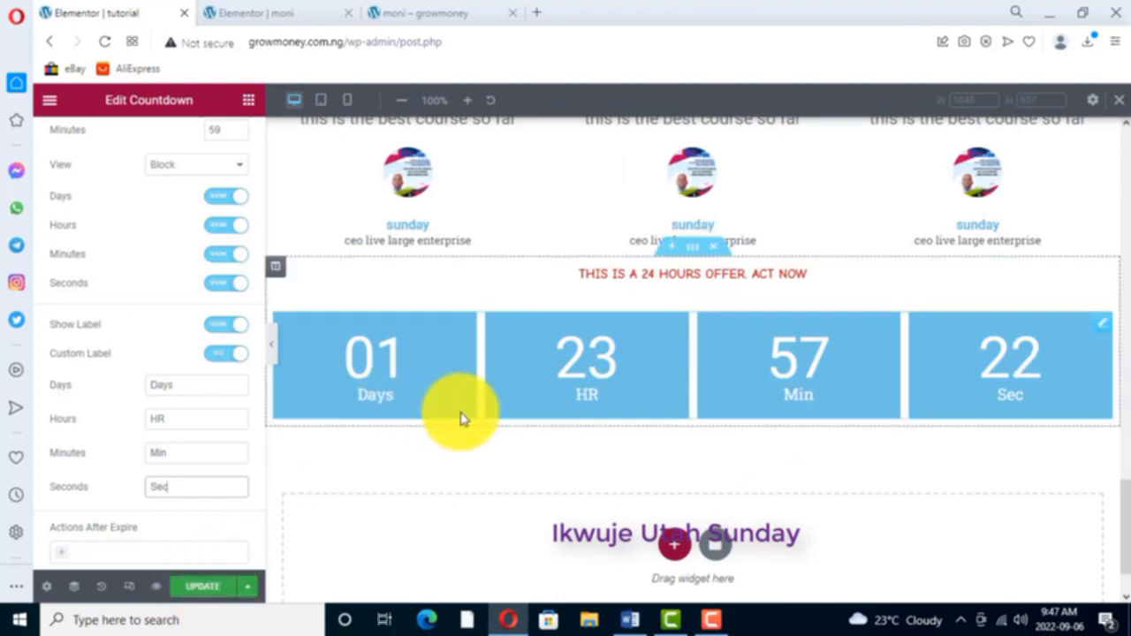
- Add a single-column section below the countdown and bring up the list of available widgets
scroll(505, 386, "down", 1)
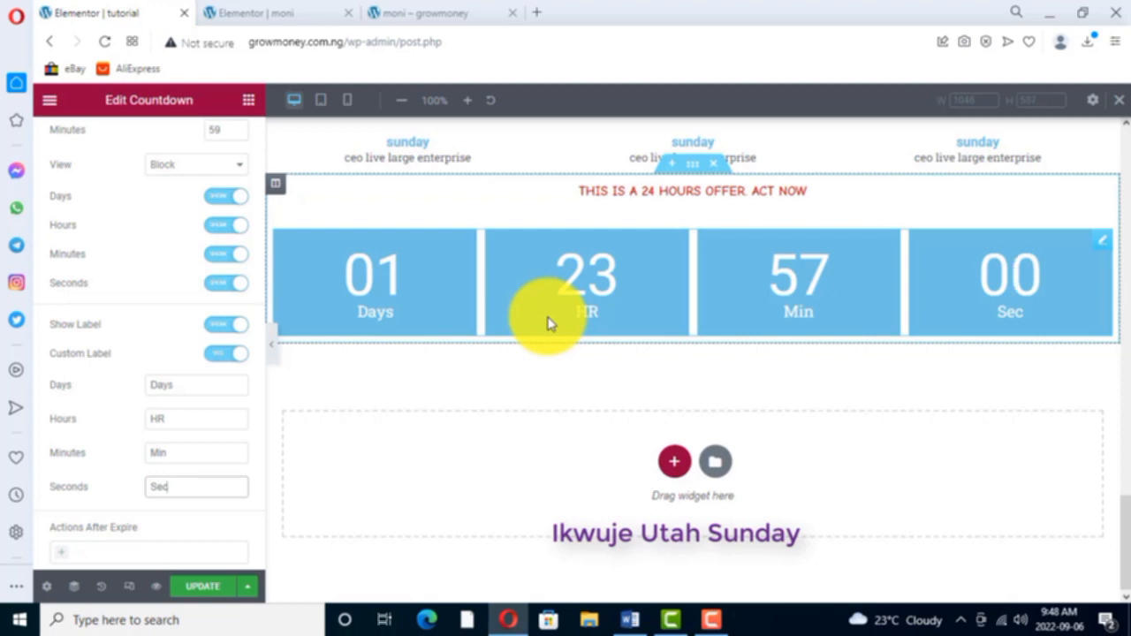
left_click(675, 465)
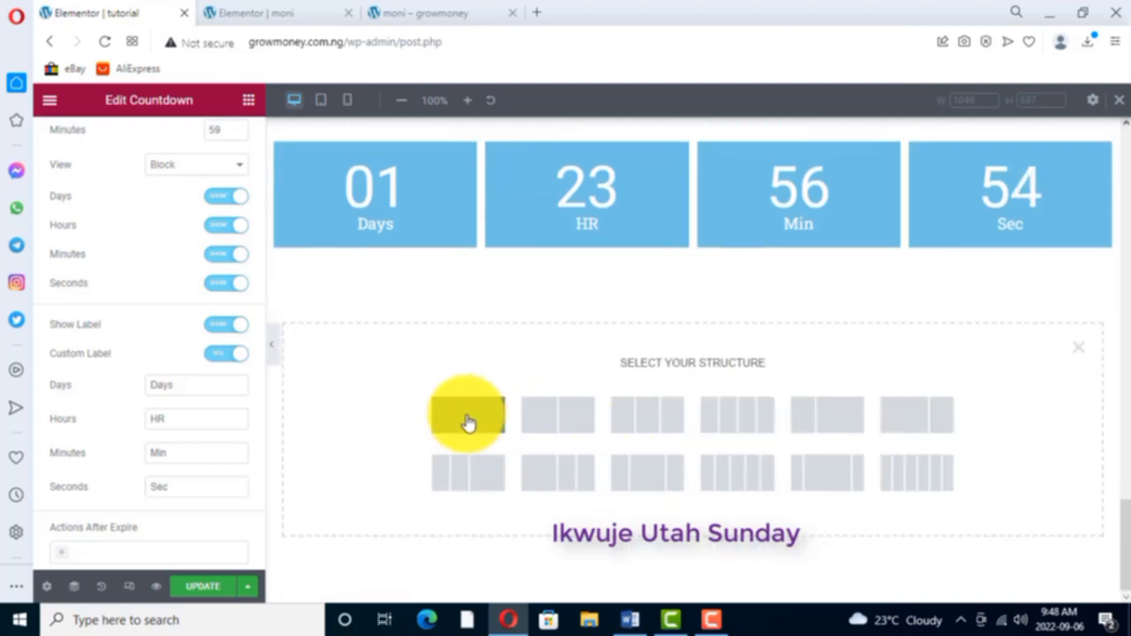
left_click(468, 417)
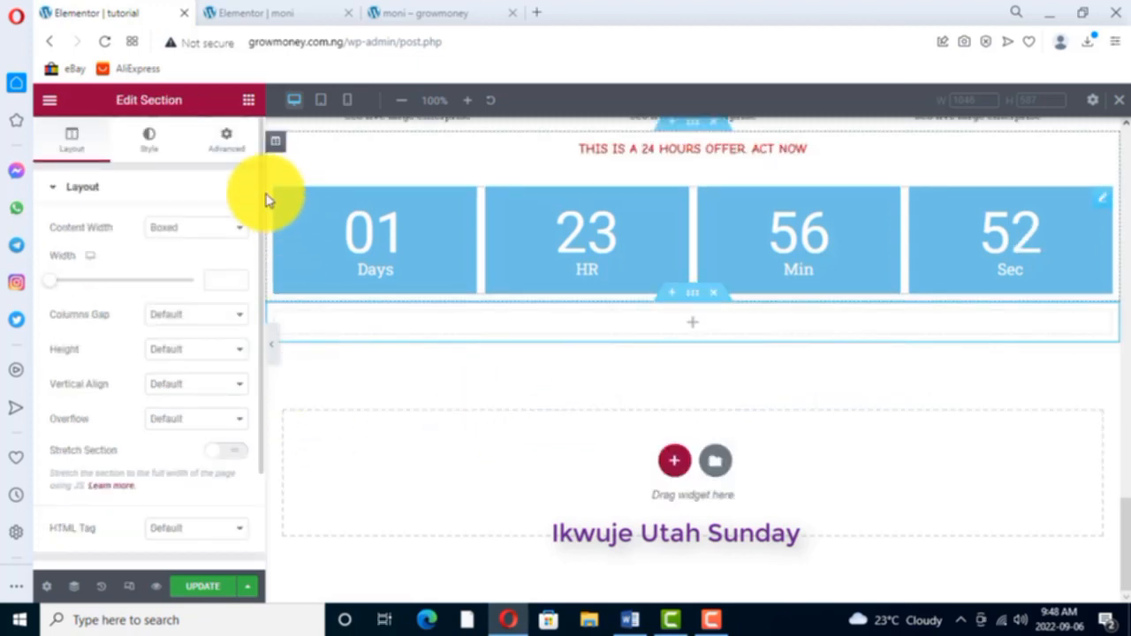
left_click(248, 101)
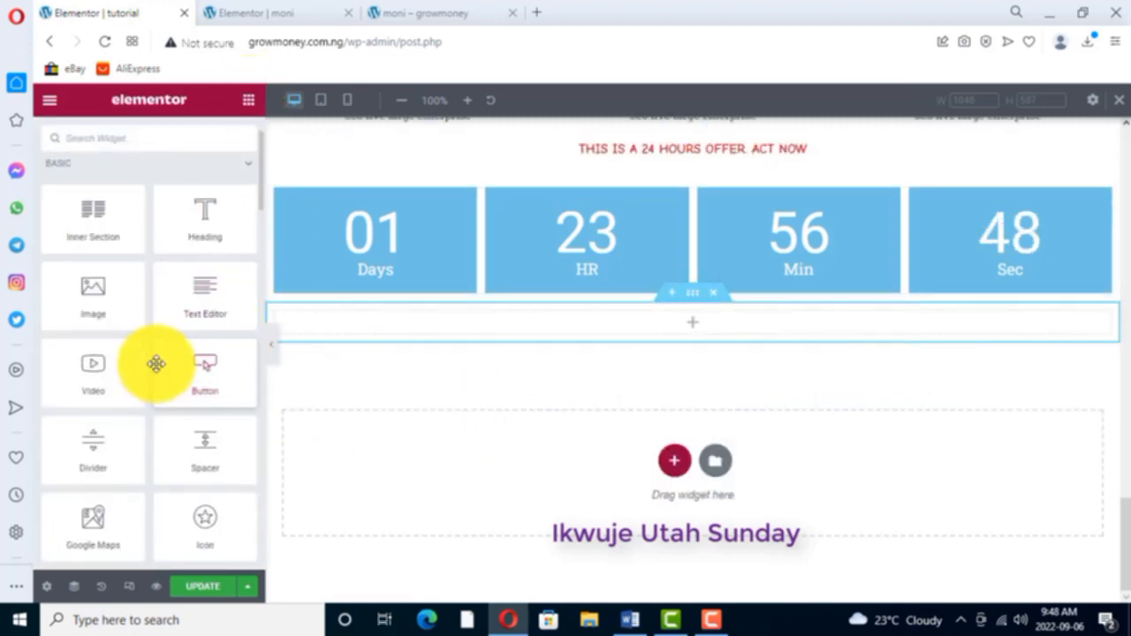
- Place a Form widget in the empty section below the countdown and delete its Message field
scroll(156, 364, "down", 3)
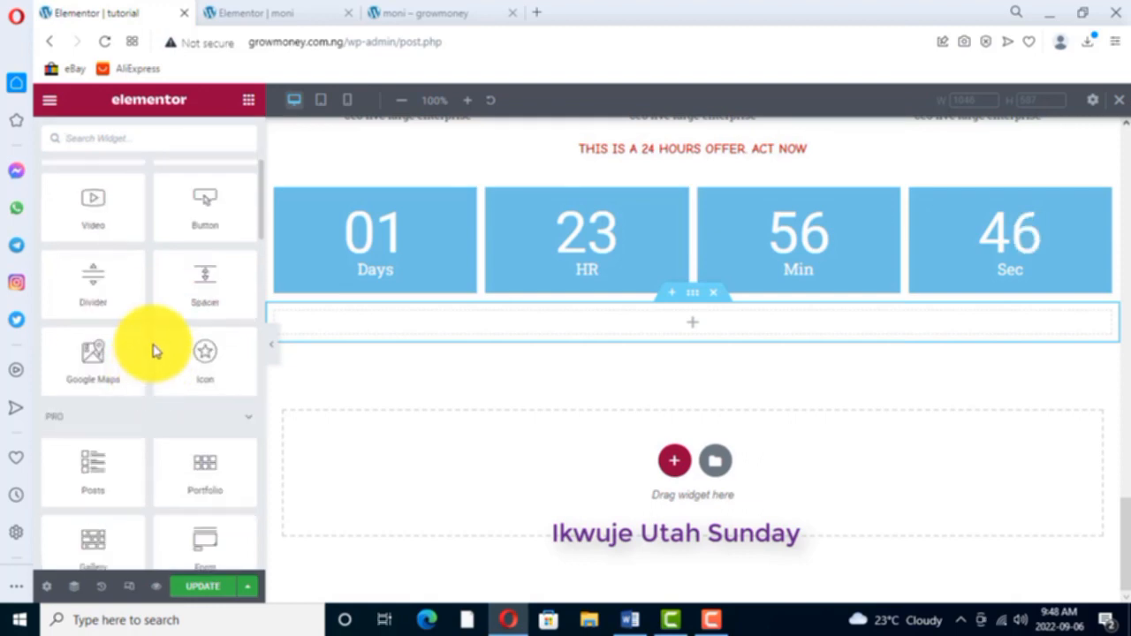
scroll(155, 352, "down", 2)
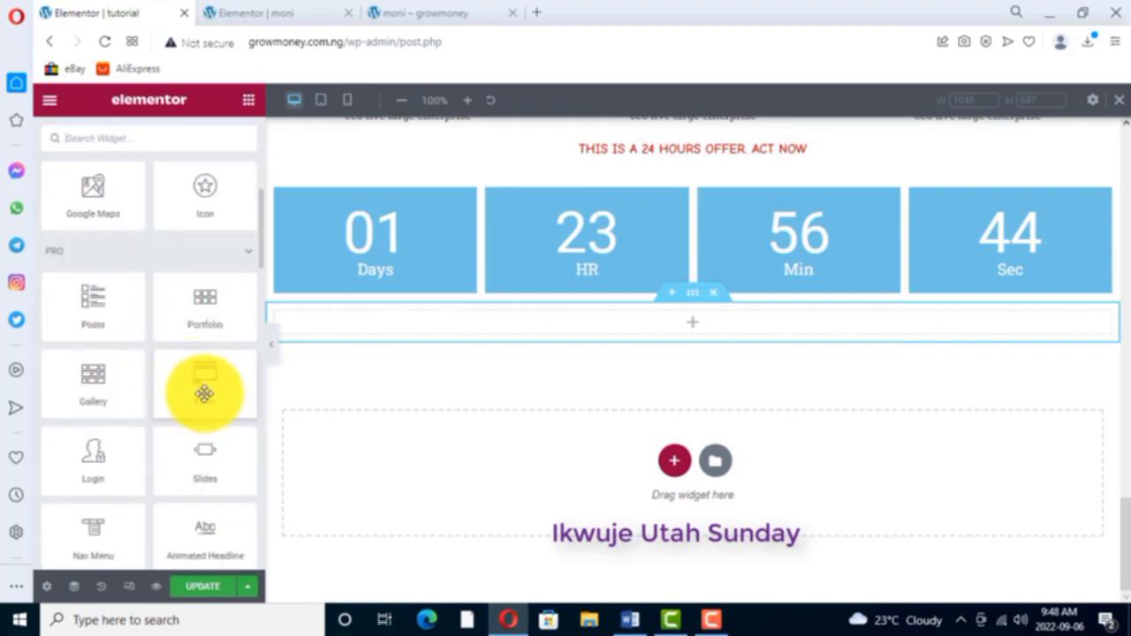
left_click_drag(205, 392, 451, 336)
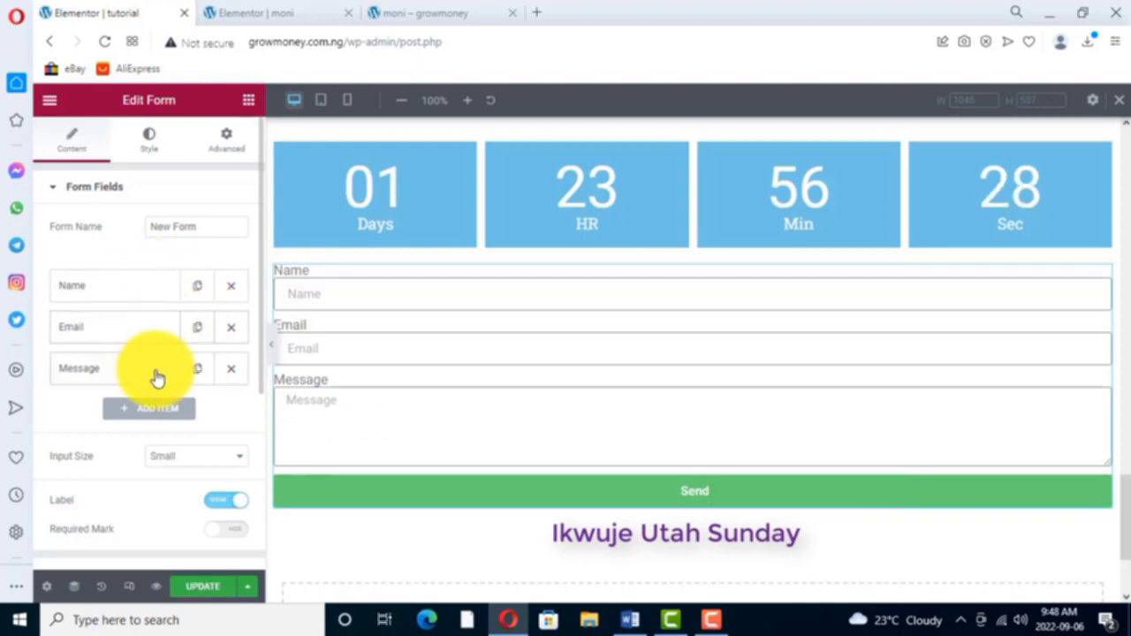
left_click(231, 372)
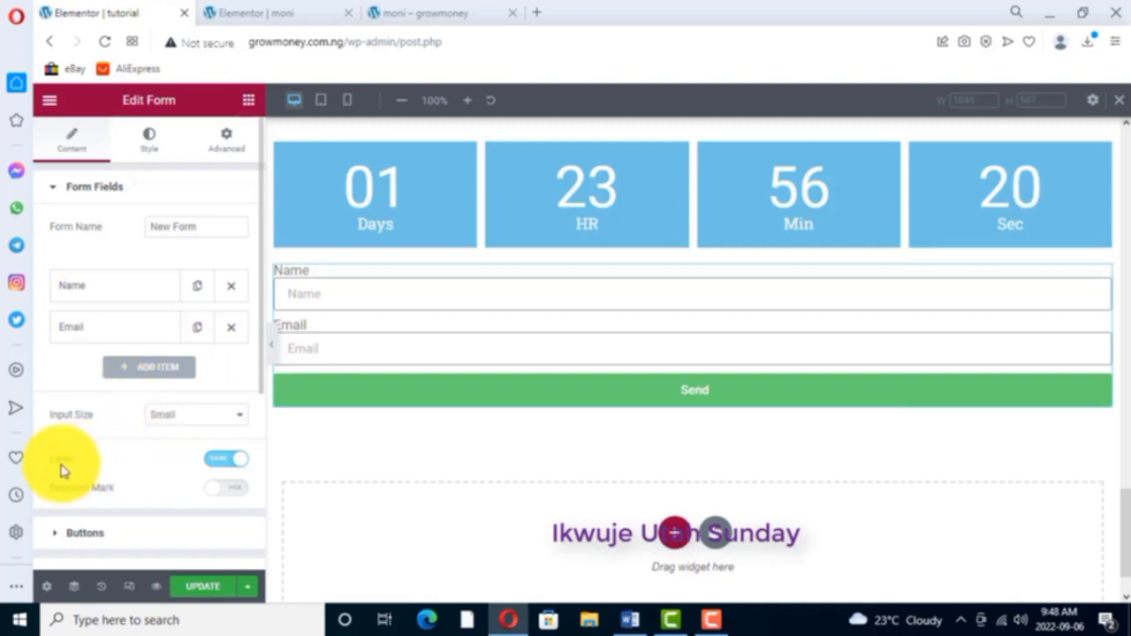
- Compare the form with and without field labels and leave the labels hidden
left_click(226, 458)
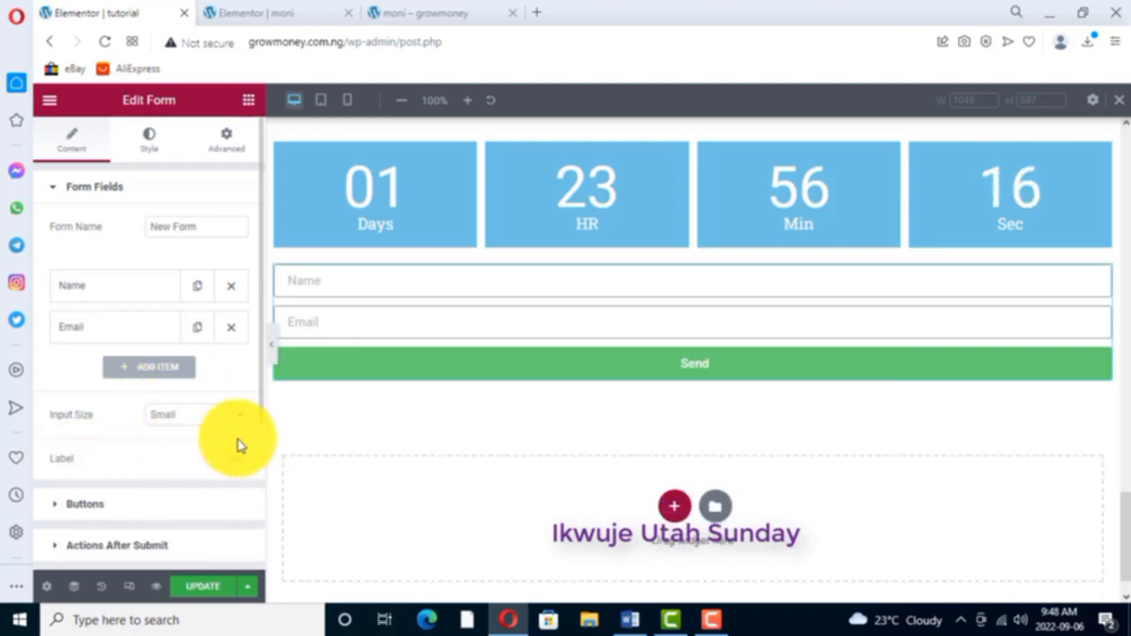
left_click(228, 461)
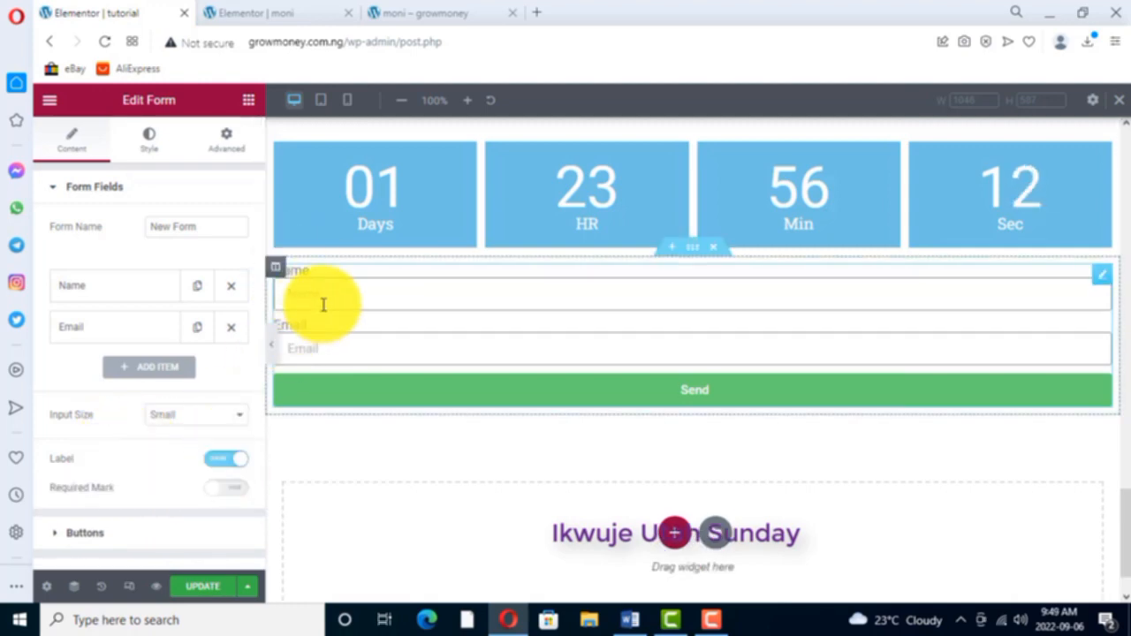
left_click(225, 460)
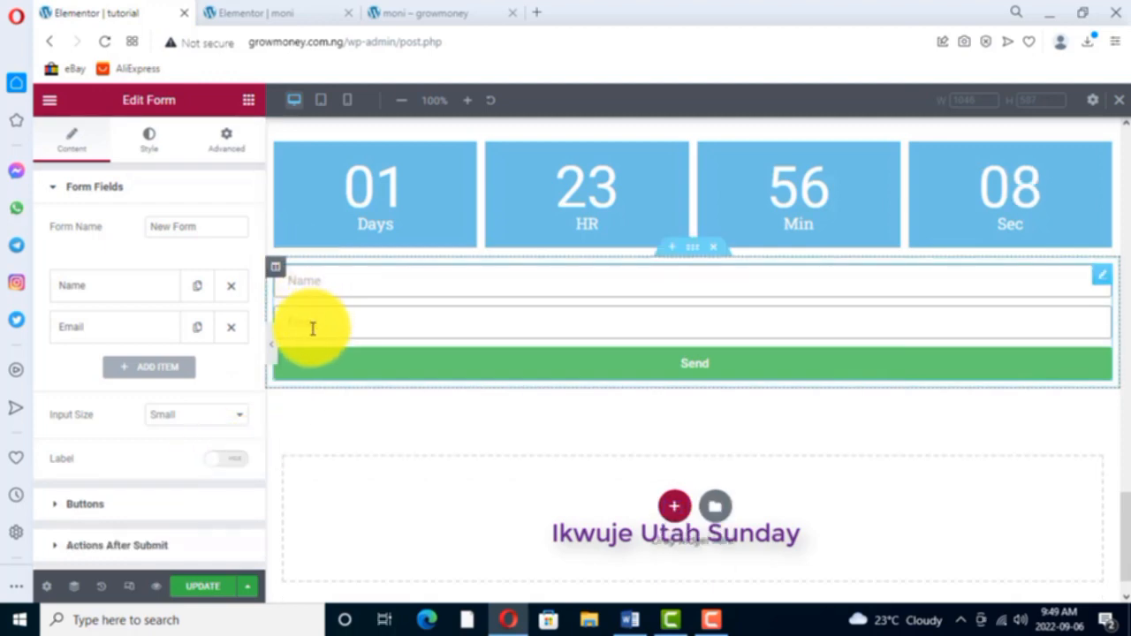
- Add a third field of type Number to the form and try entering digits in it
left_click(150, 368)
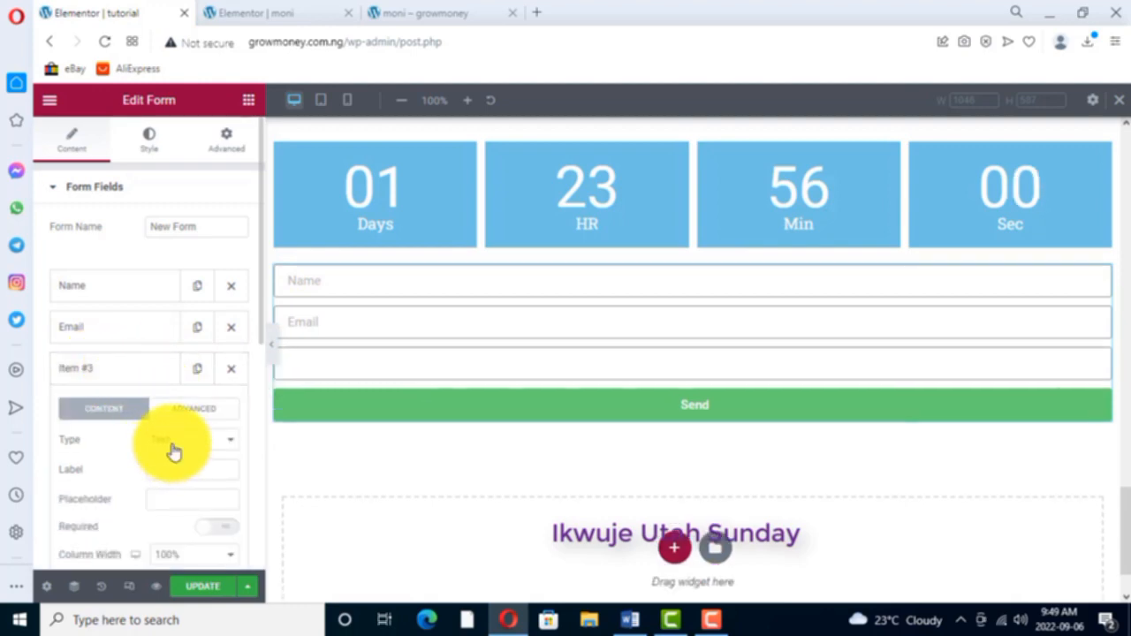
left_click(230, 447)
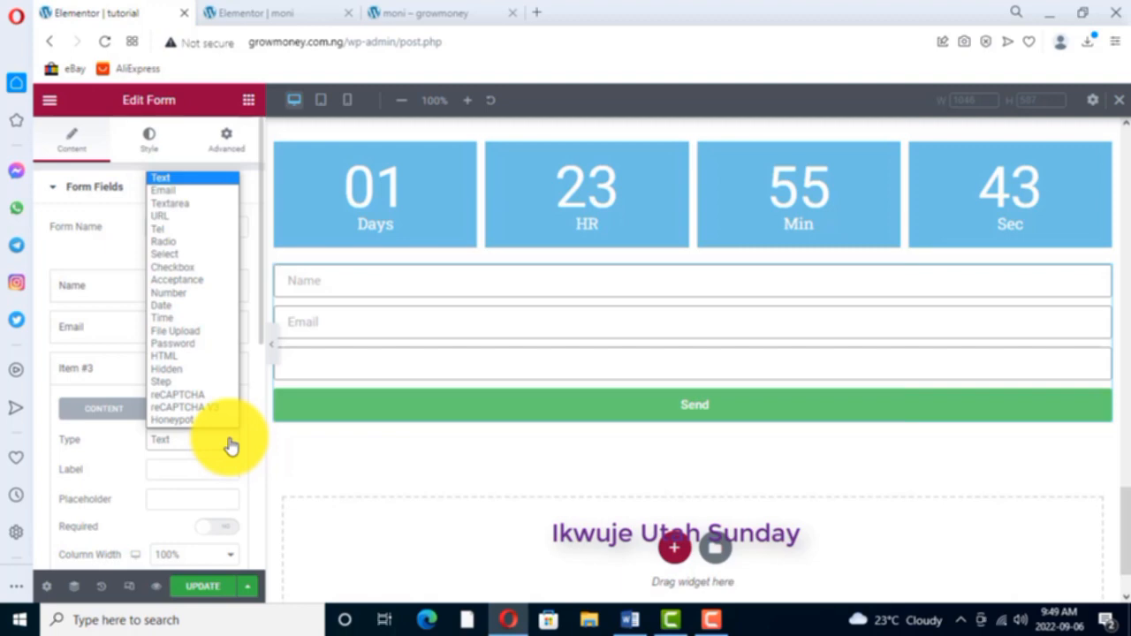
left_click(177, 293)
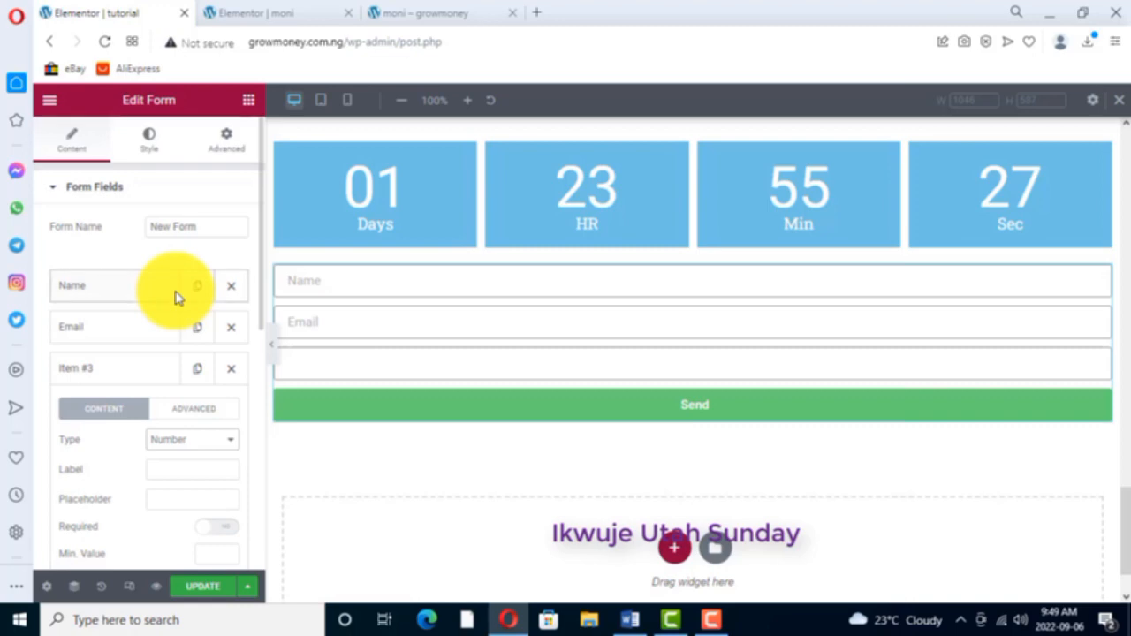
left_click(290, 365)
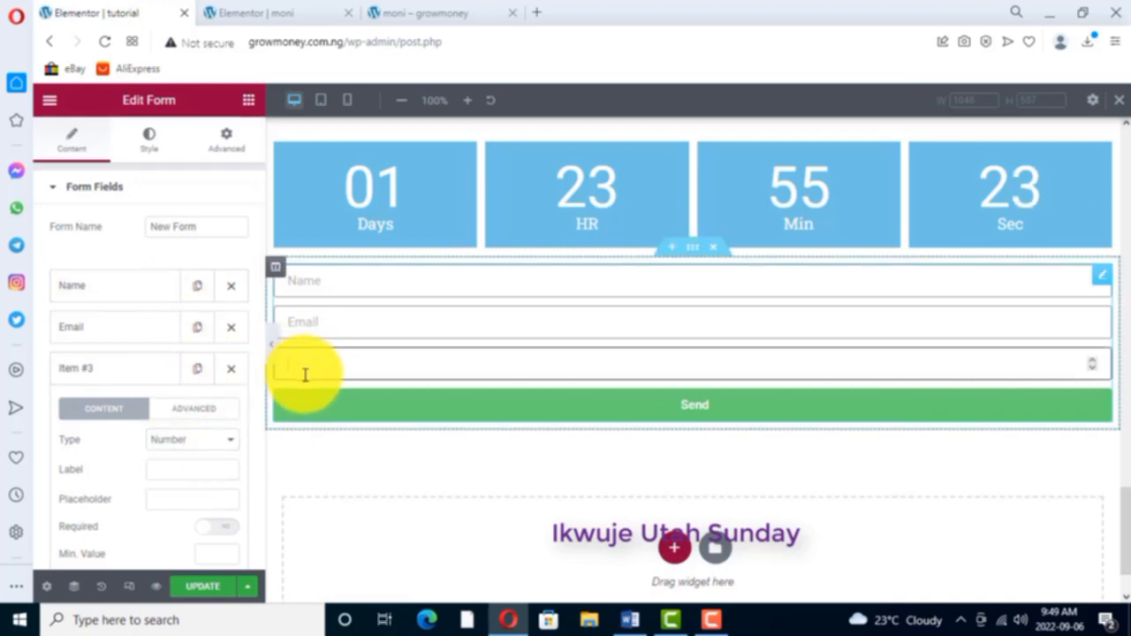
type("99999999")
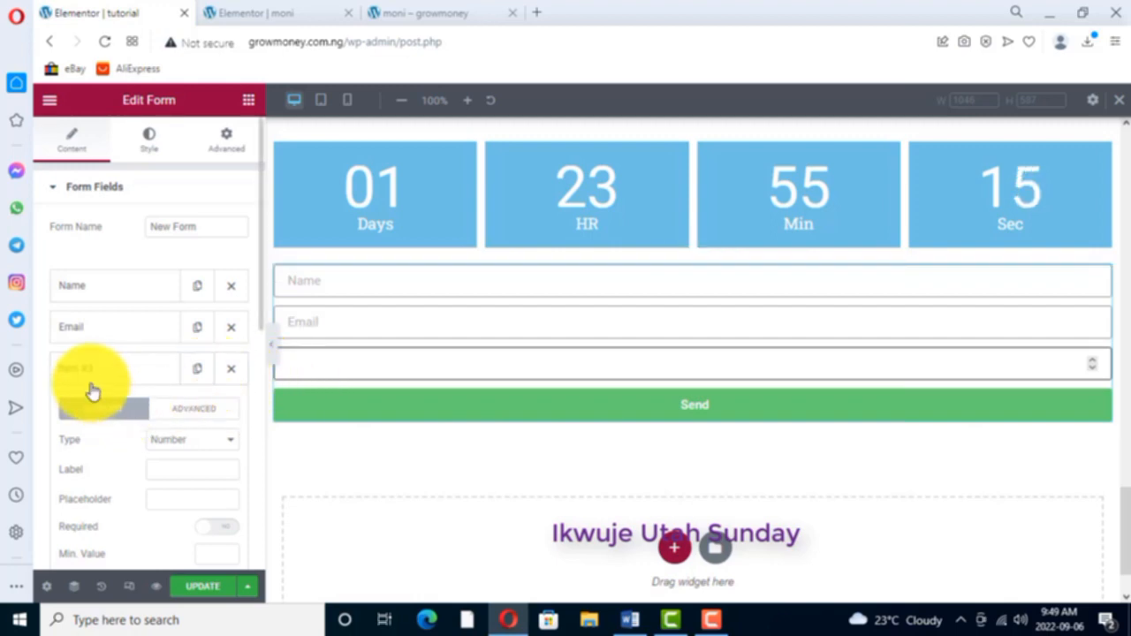
- Reselect Number as the third form field's type and set its label to "PHONE NUMBER"
left_click(228, 444)
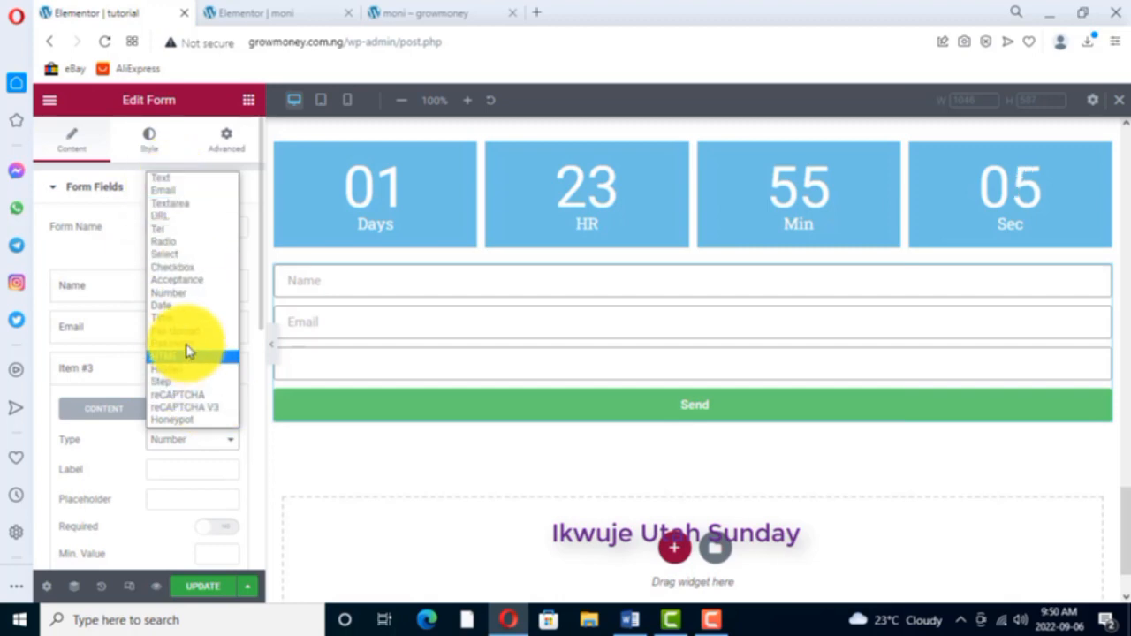
left_click(174, 295)
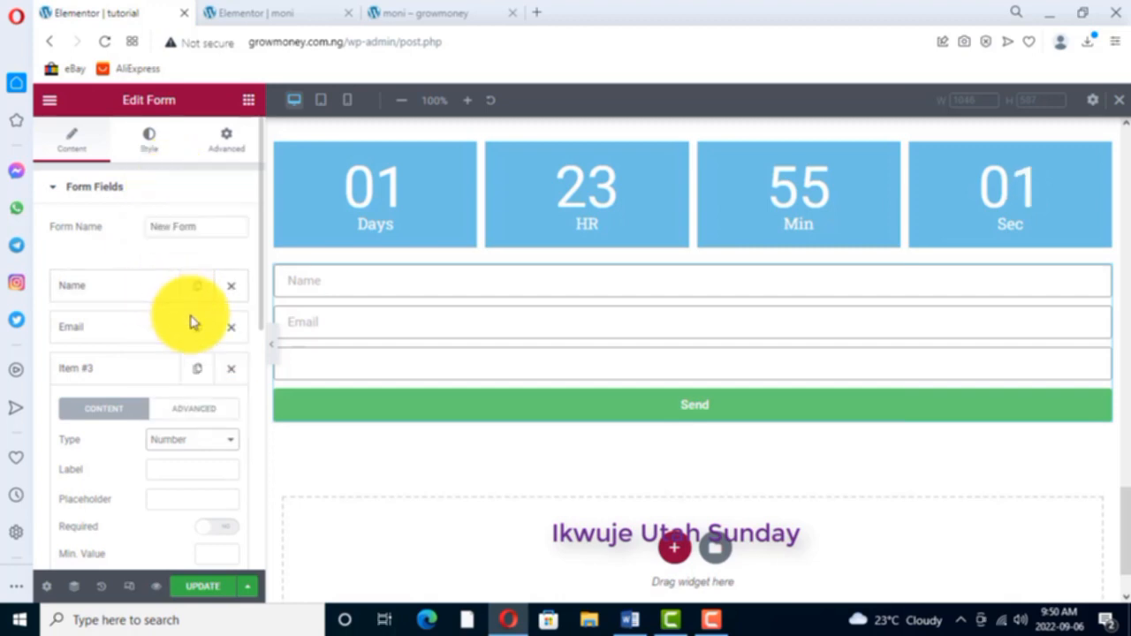
left_click(161, 467)
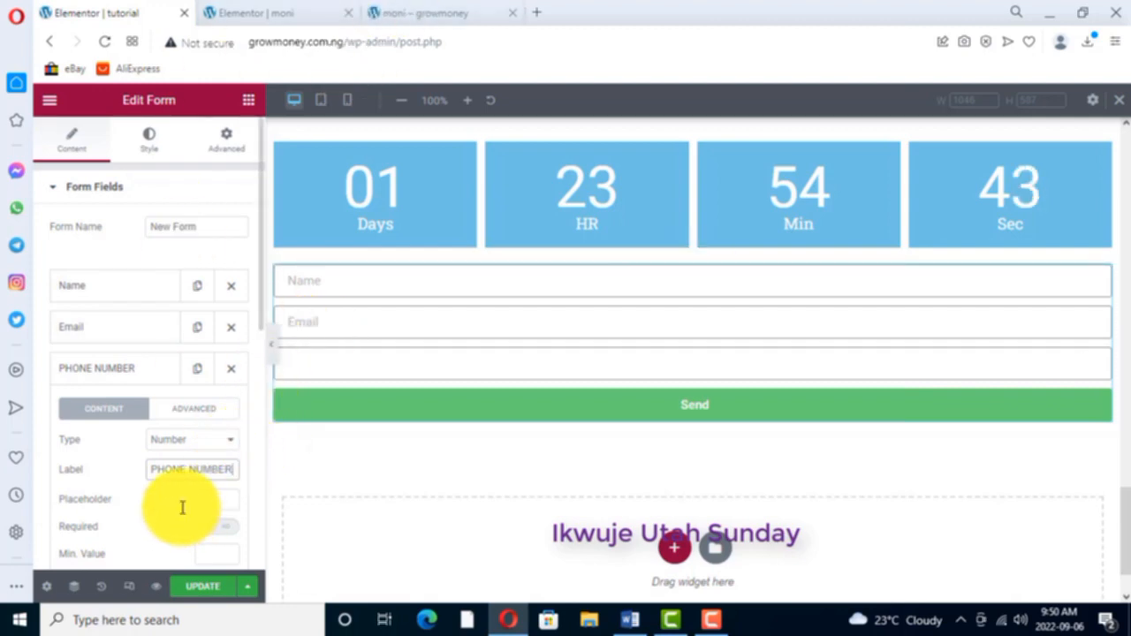
scroll(152, 490, "down", 1)
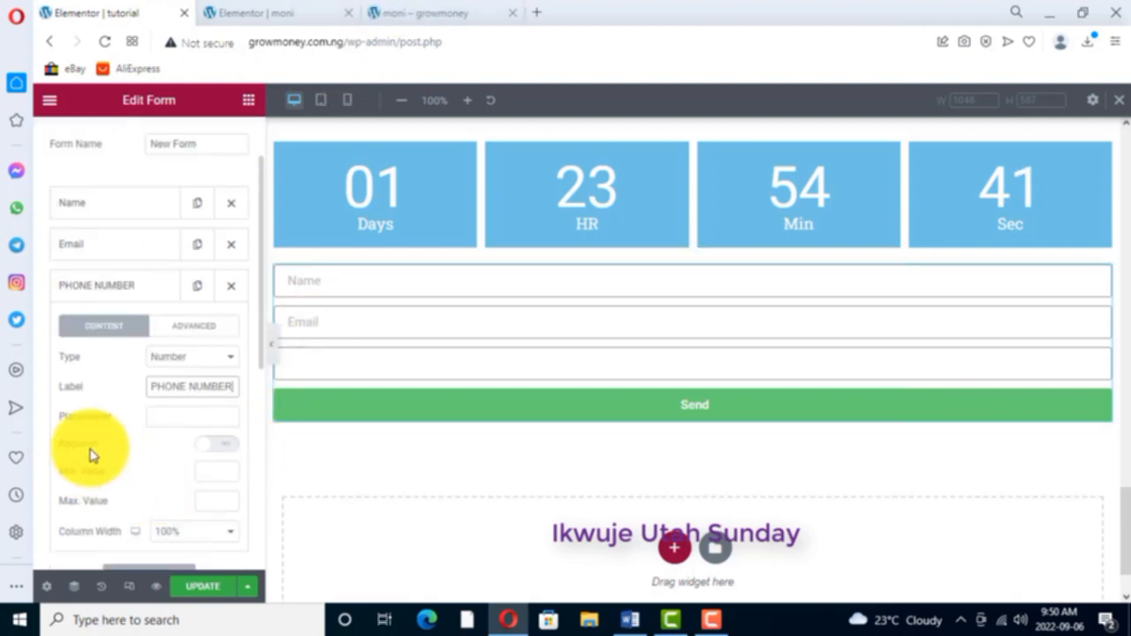
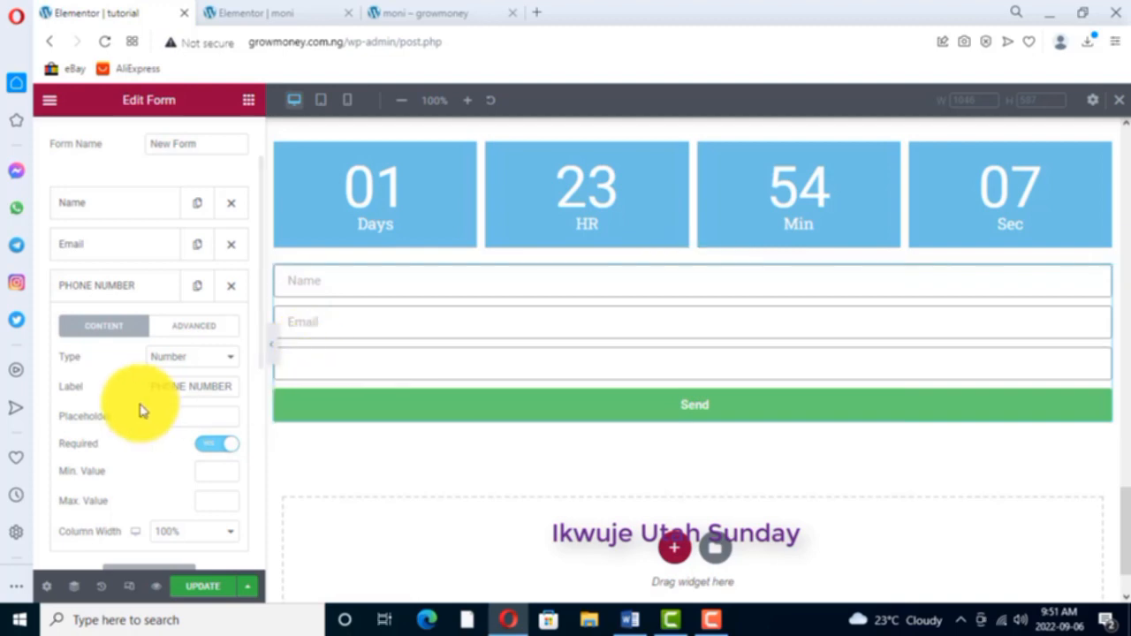
- Clear the third form field's label and set its placeholder to PHONE NUMBER
scroll(145, 403, "down", 1)
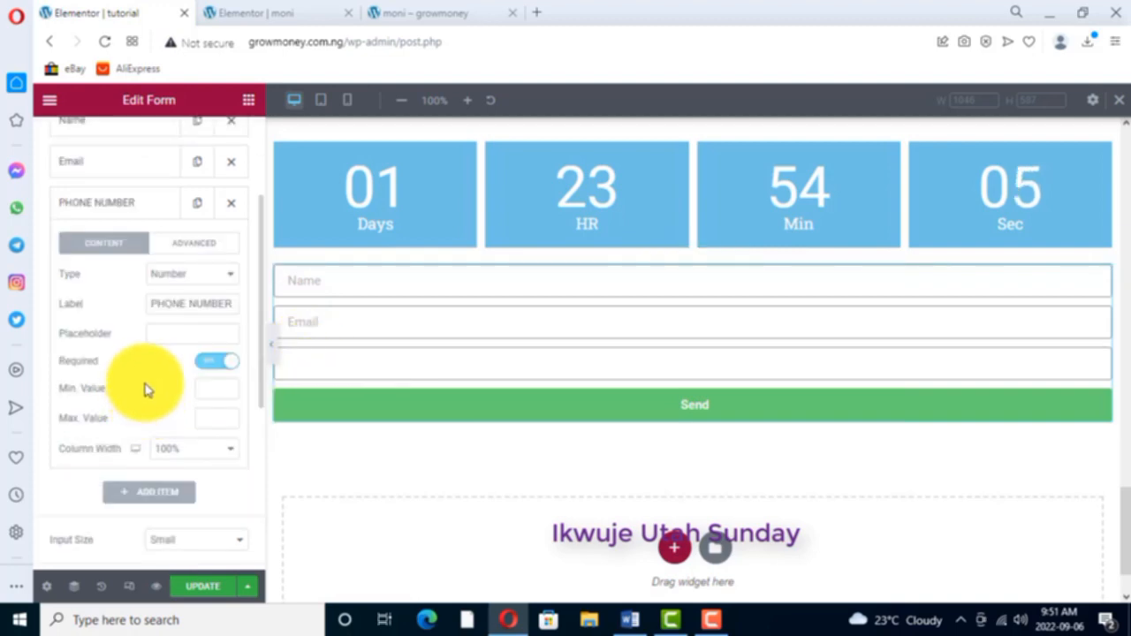
scroll(146, 389, "down", 1)
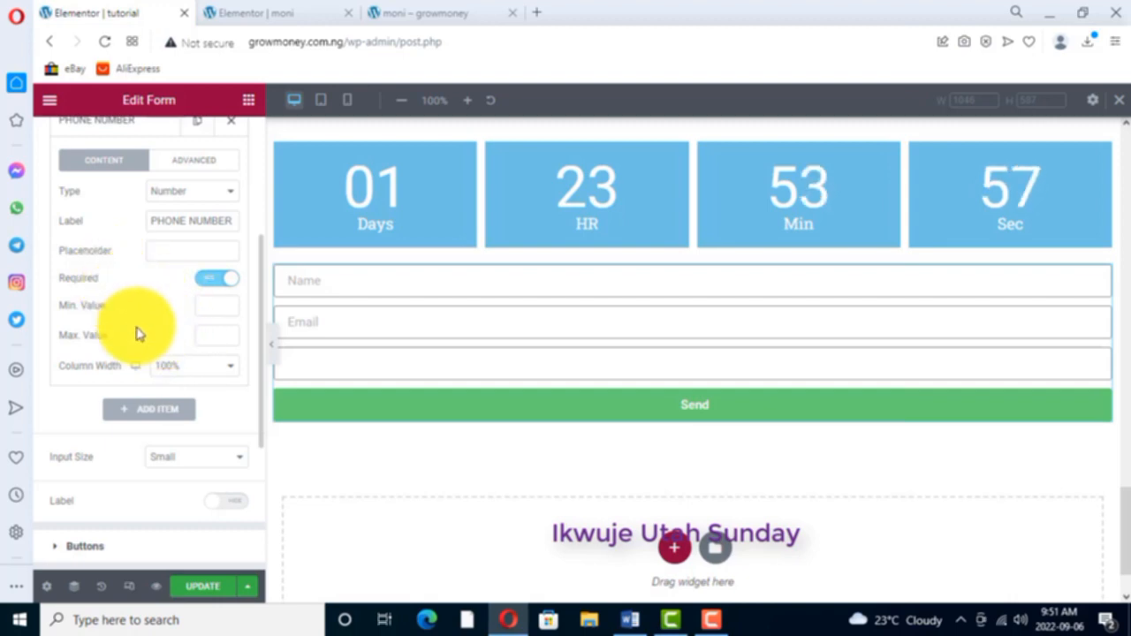
scroll(139, 331, "down", 1)
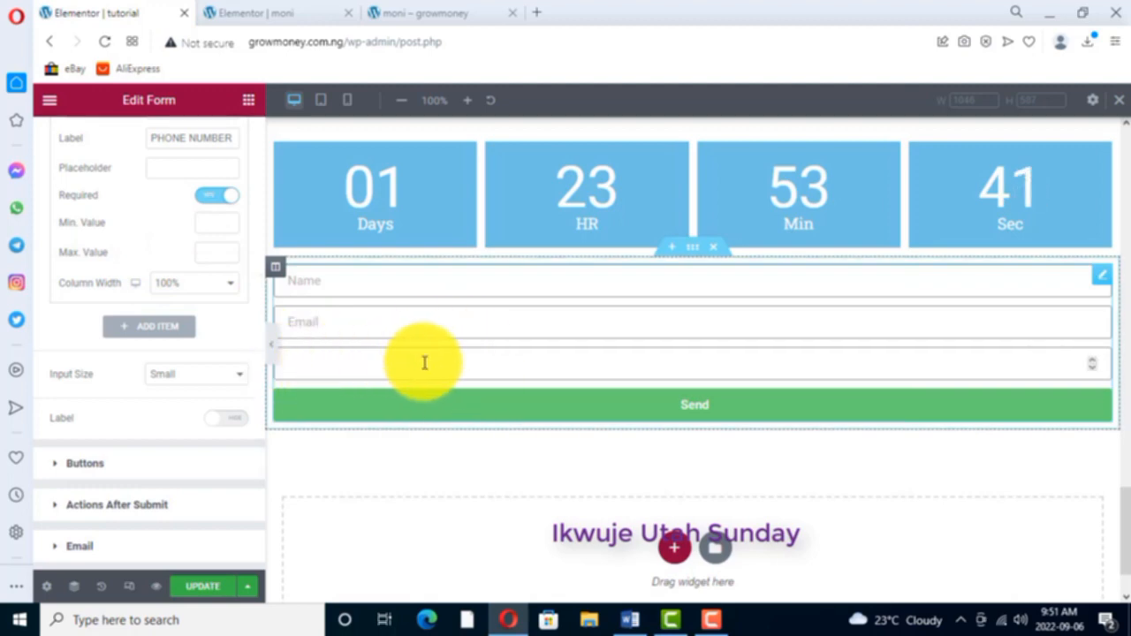
left_click(698, 412)
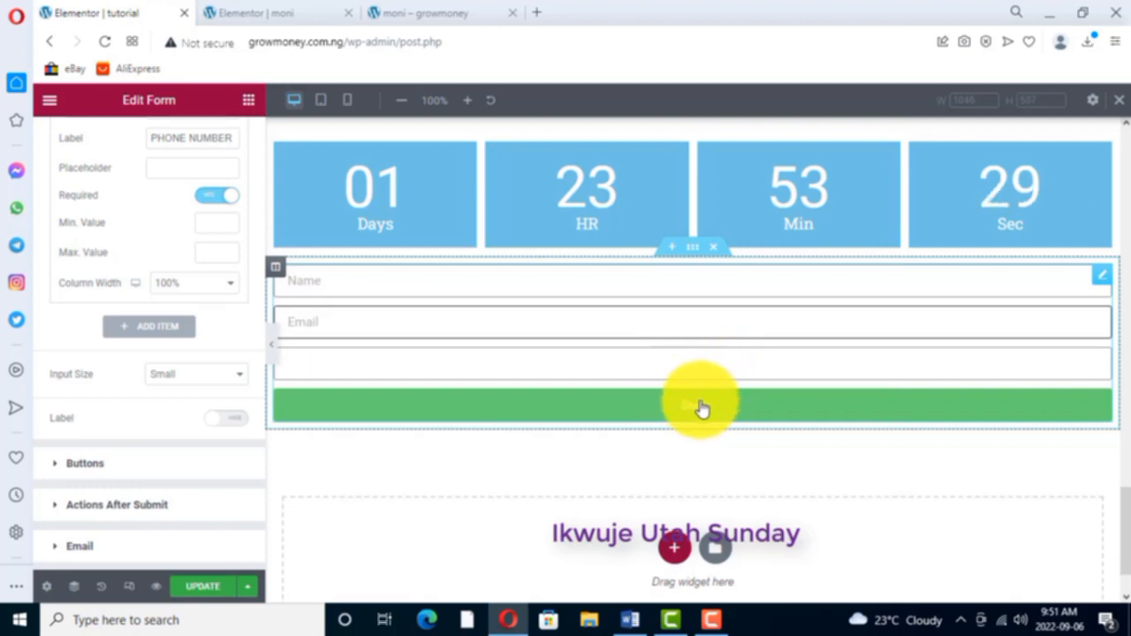
left_click(698, 412)
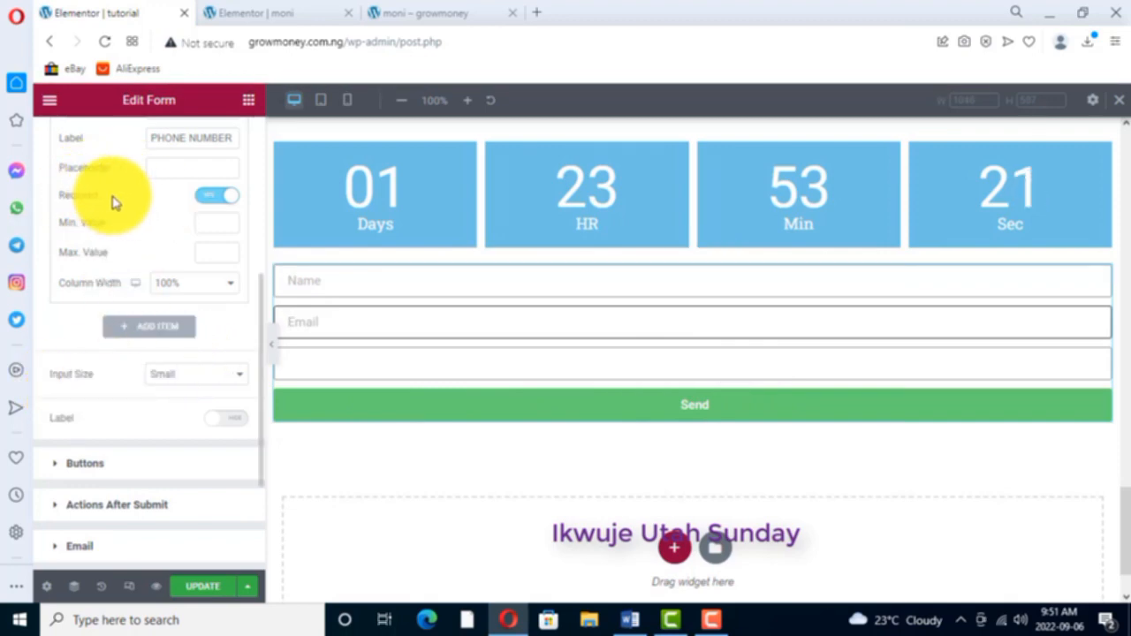
left_click(159, 170)
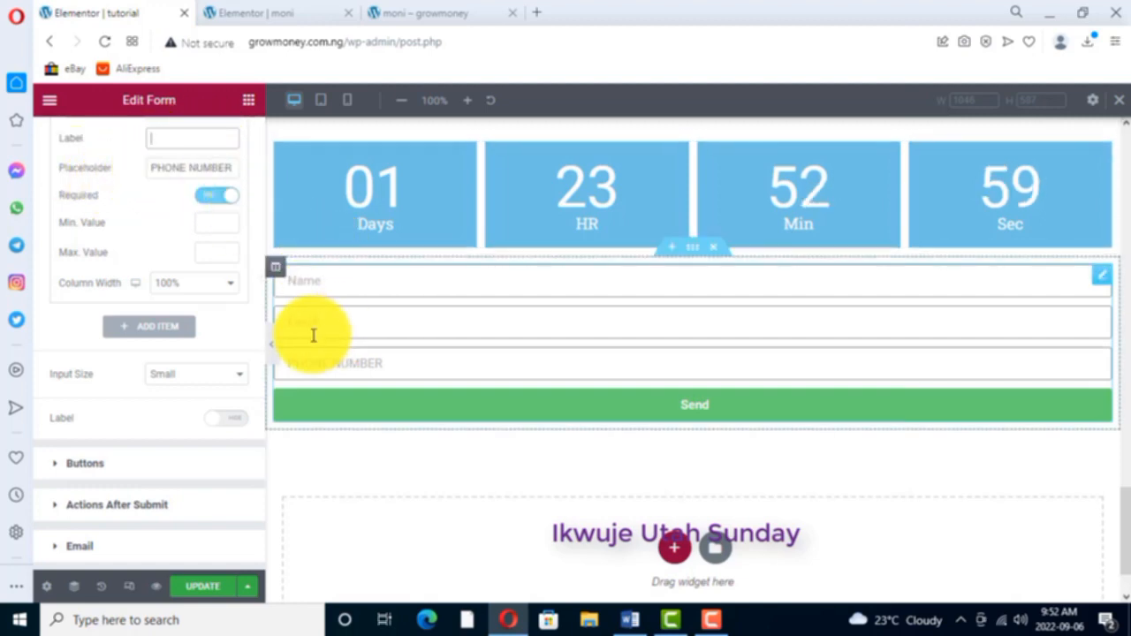
- Test submitting the empty form and toggle the phone number field's Required option off and back on
left_click(707, 408)
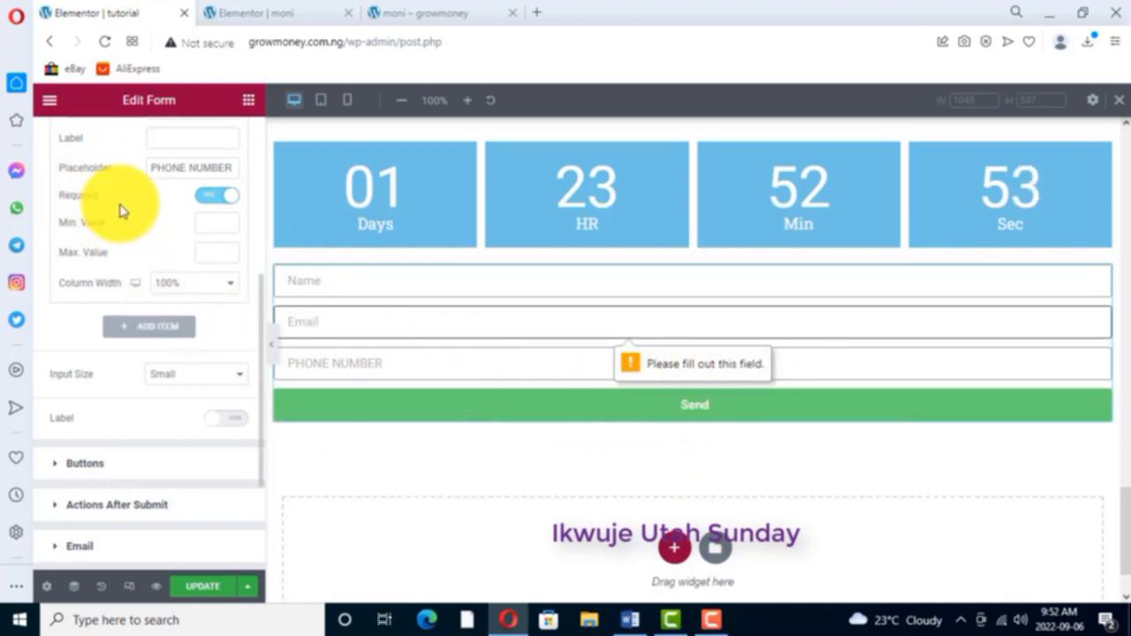
left_click(233, 196)
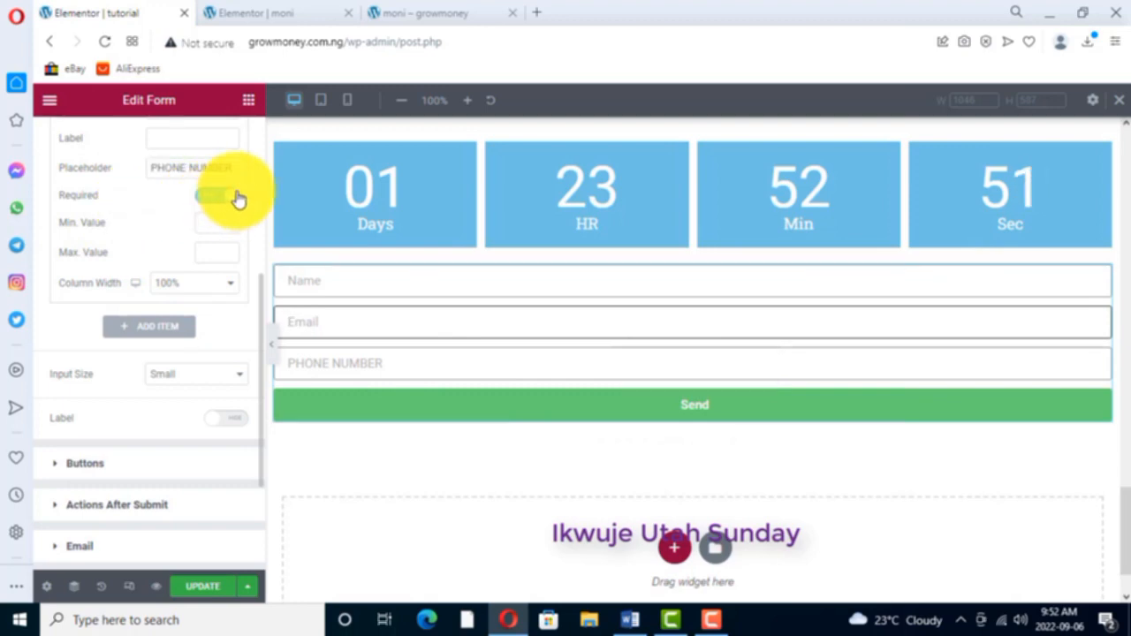
left_click(235, 197)
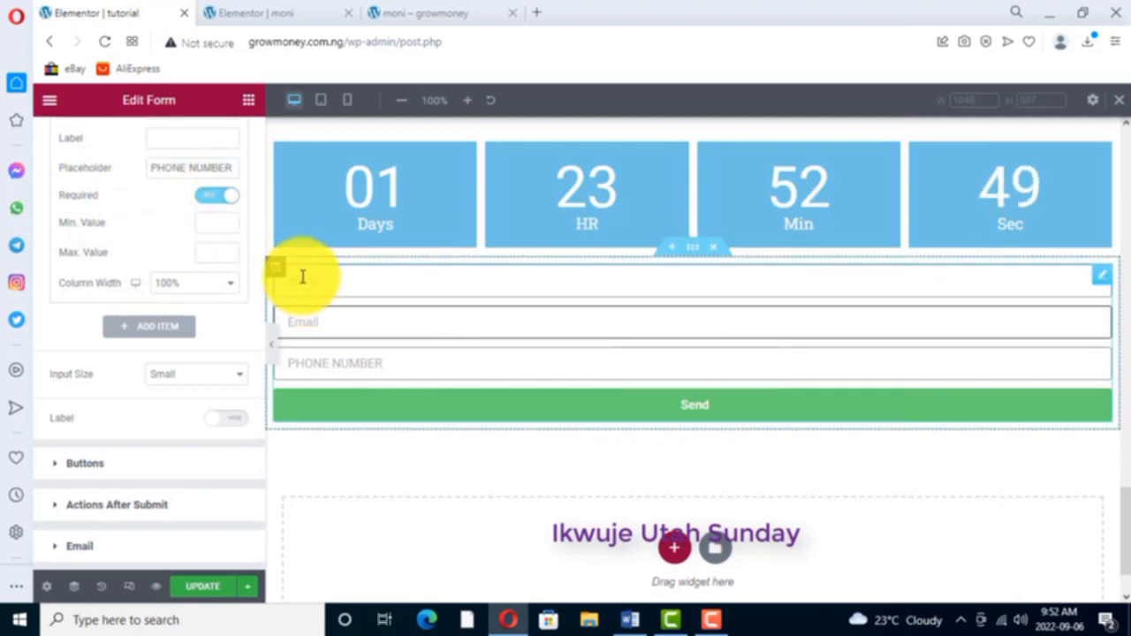
- Check the Name, Email and PHONE NUMBER fields in the form preview
left_click(302, 277)
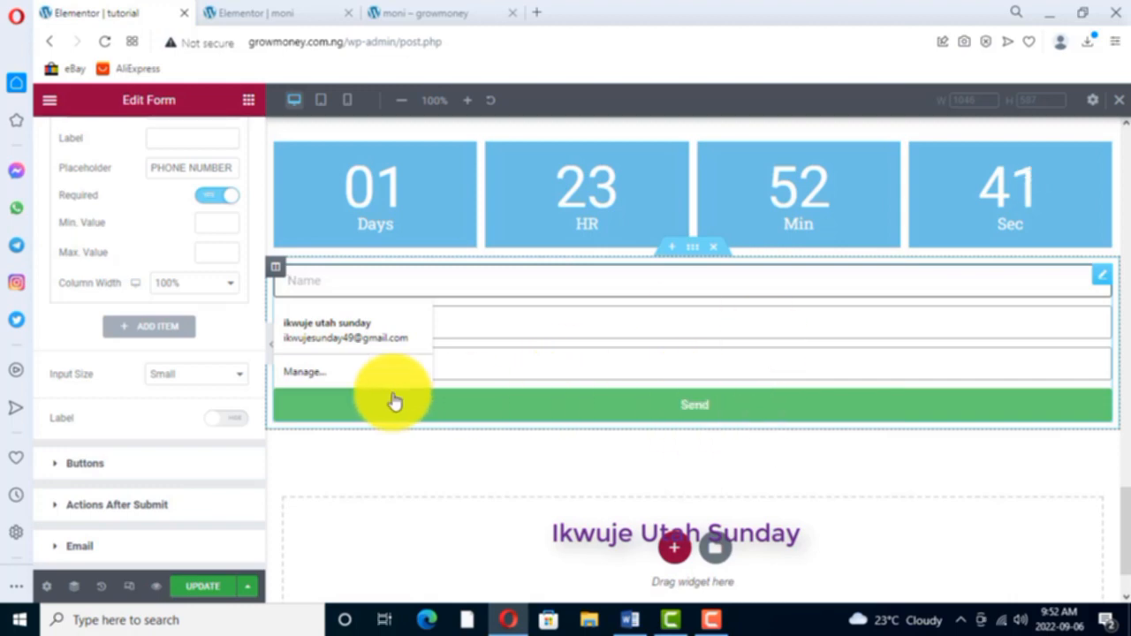
left_click(610, 391)
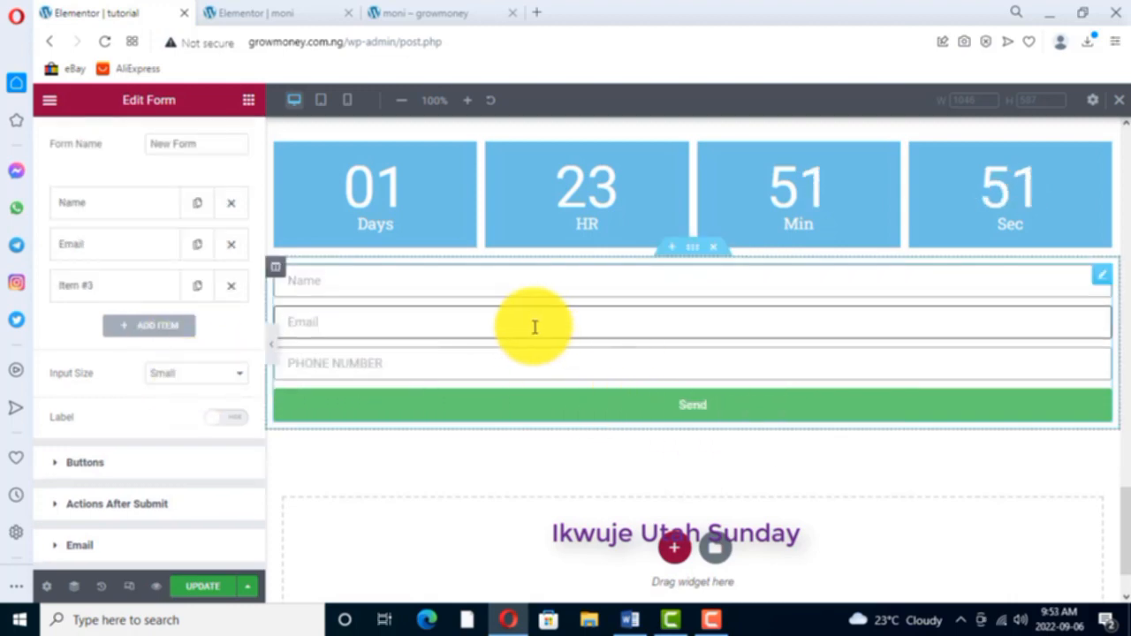
left_click(296, 279)
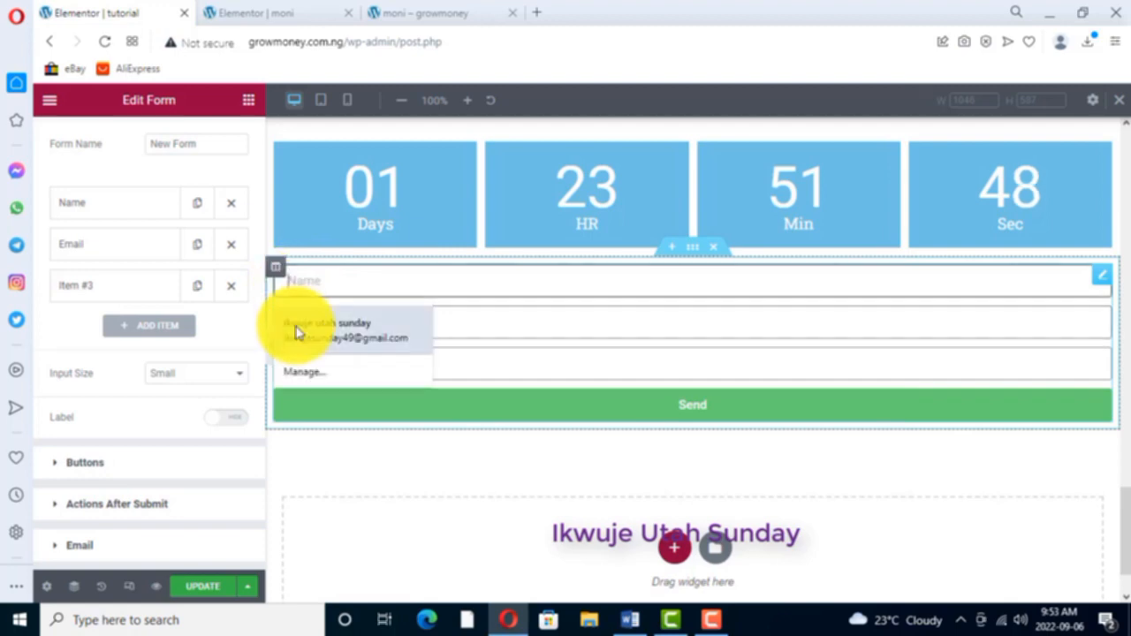
left_click(501, 324)
left_click(487, 361)
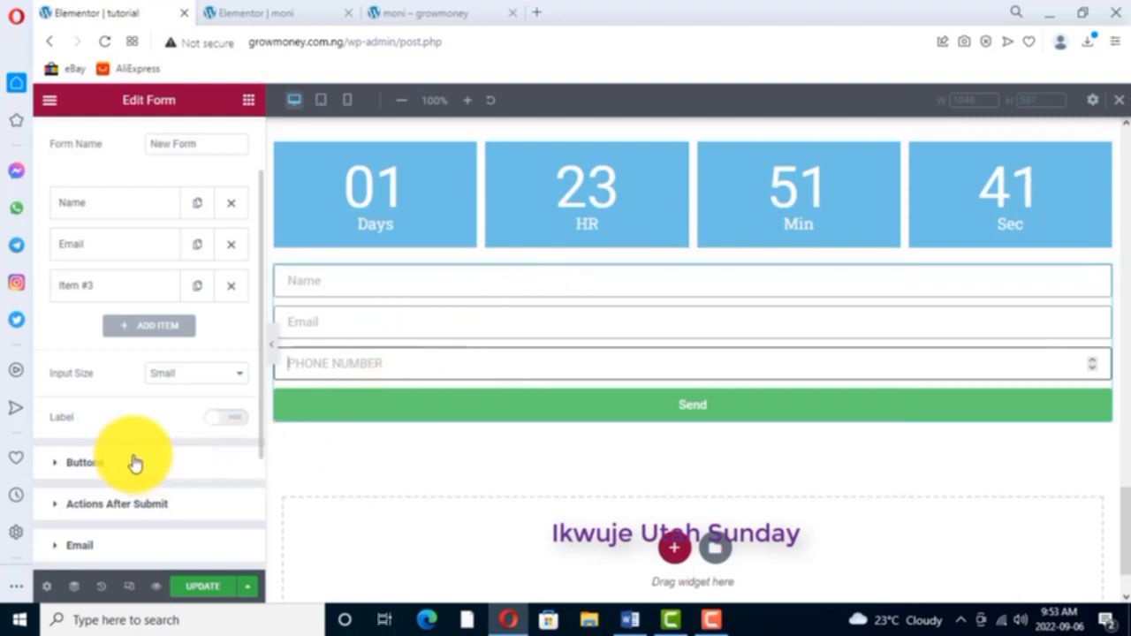
- Try the Medium and Large sizes for the form's submit button and restore the size to Small
scroll(150, 461, "down", 1)
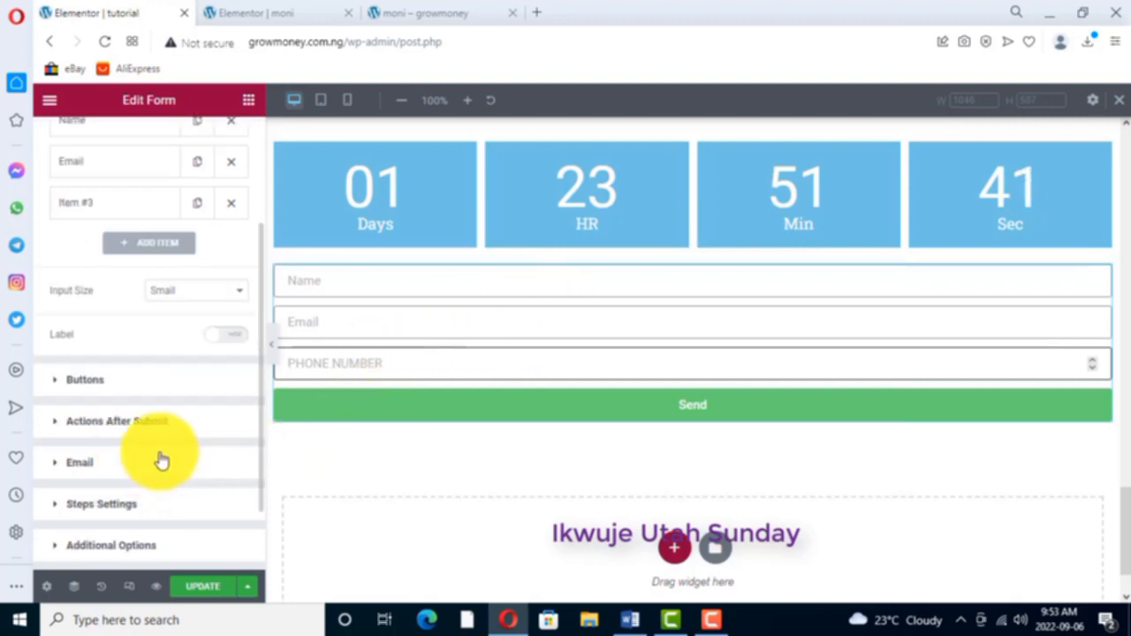
left_click(101, 382)
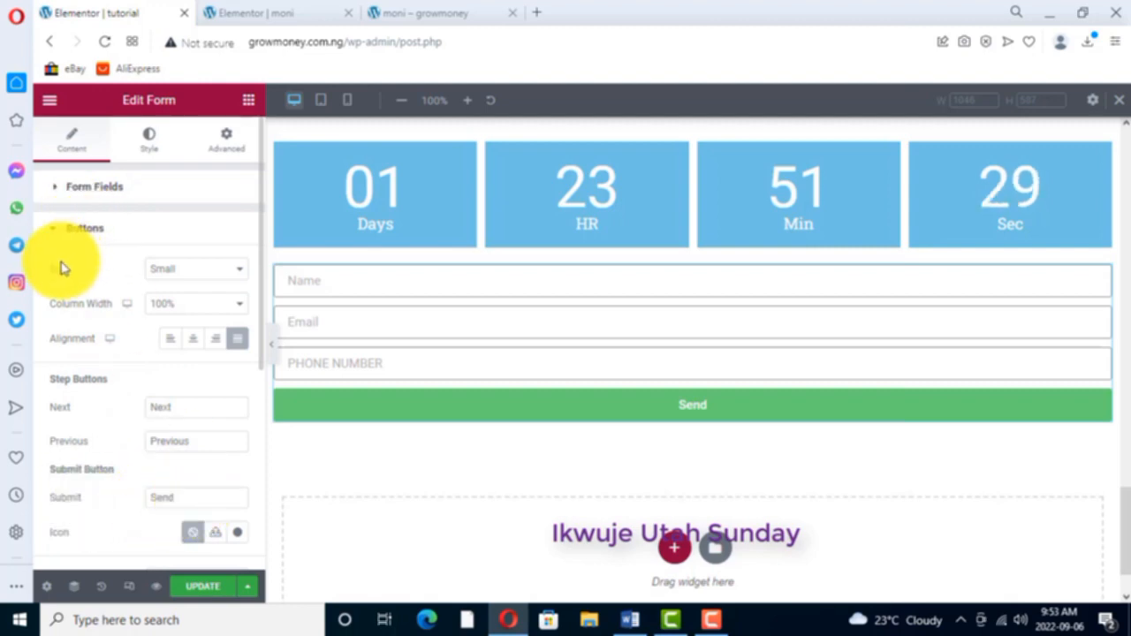
left_click(239, 270)
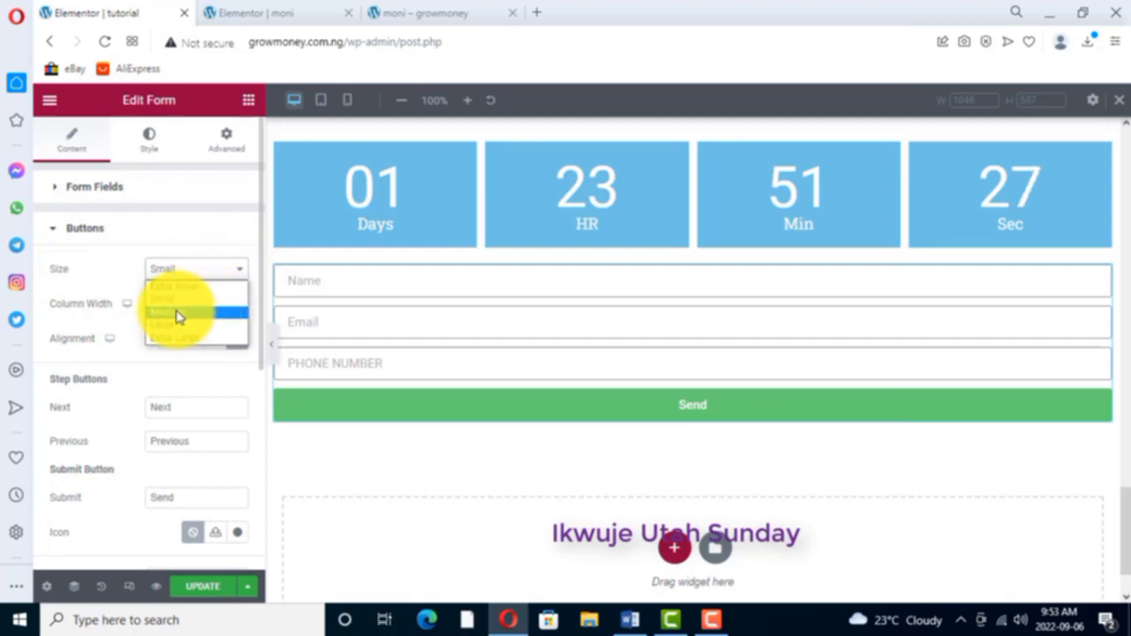
left_click(176, 311)
left_click(235, 271)
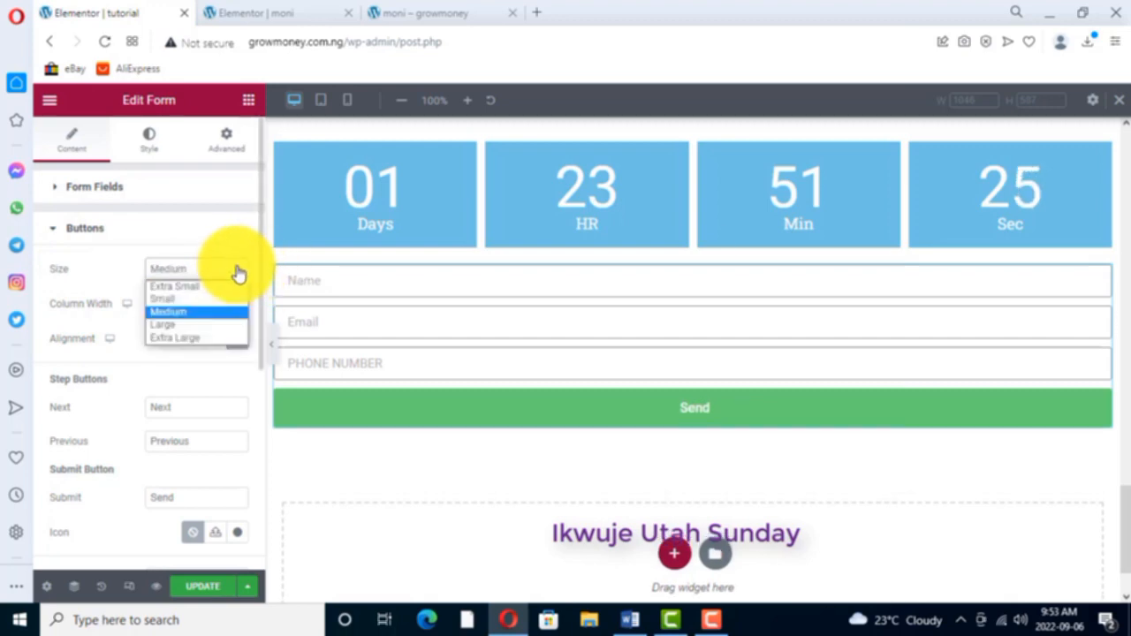
left_click(173, 327)
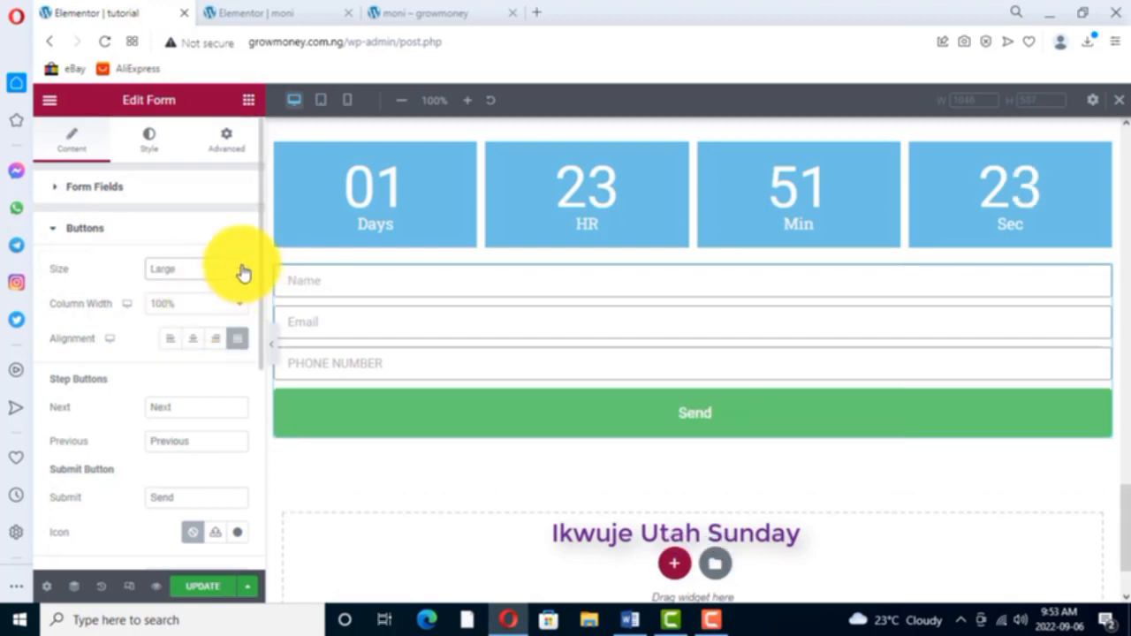
left_click(239, 272)
left_click(172, 299)
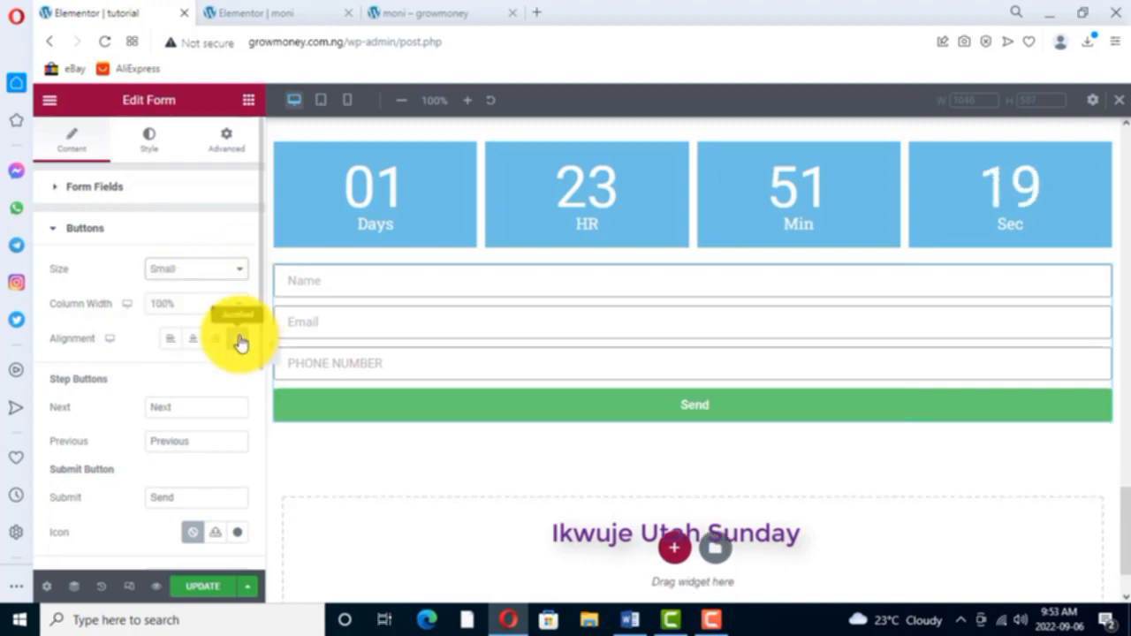
- Compare the right, left and justified alignments for the form's submit button and settle on centre alignment
left_click(194, 344)
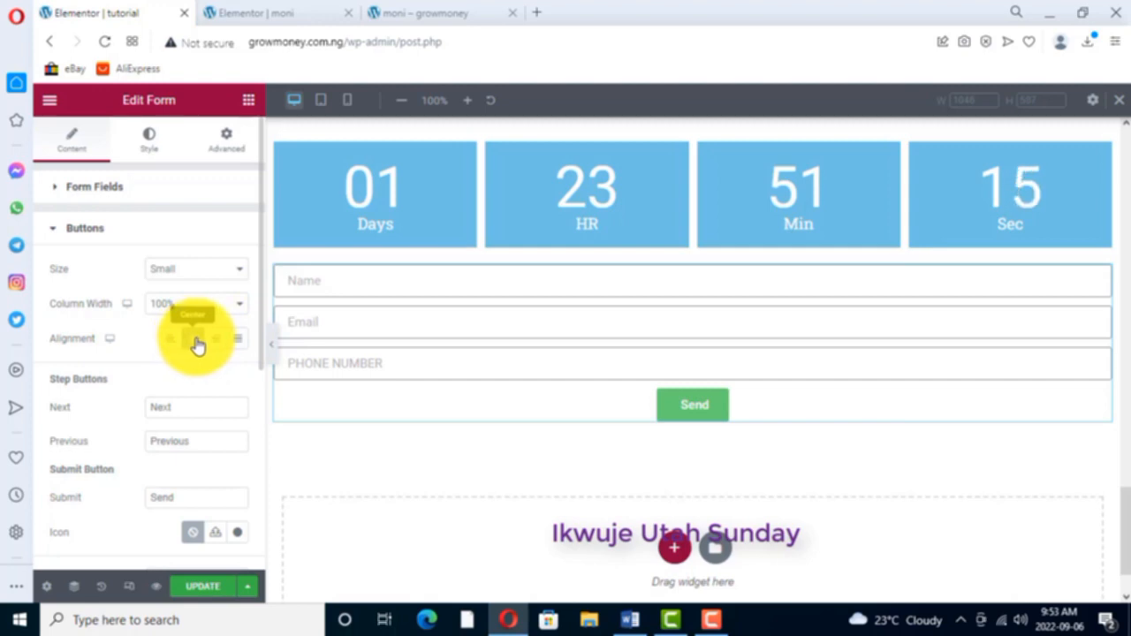
left_click(215, 342)
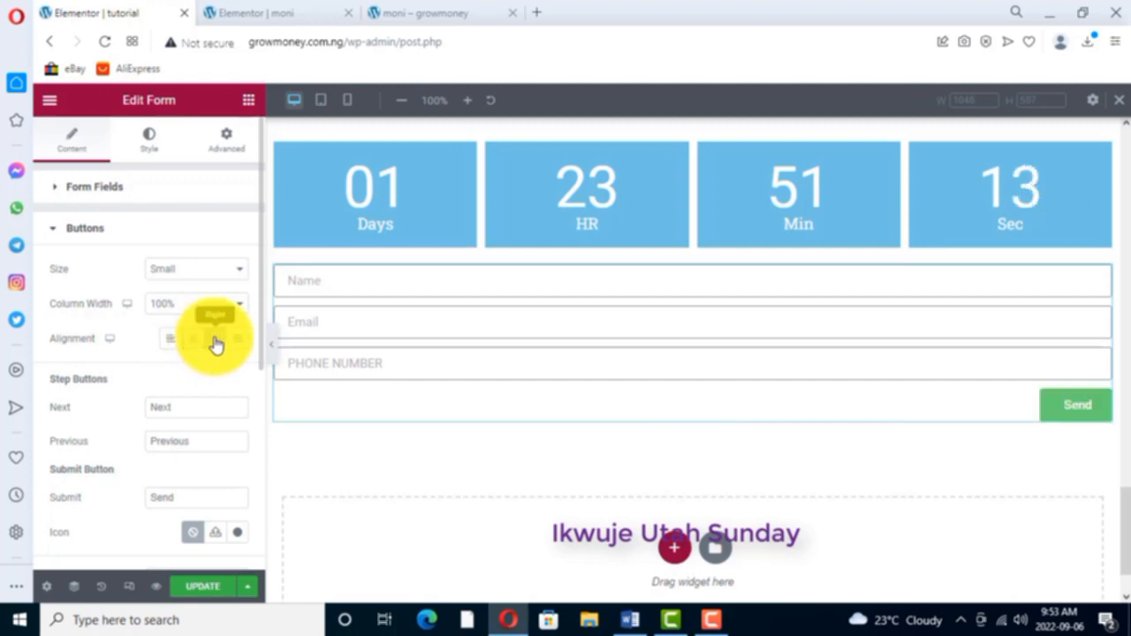
left_click(172, 341)
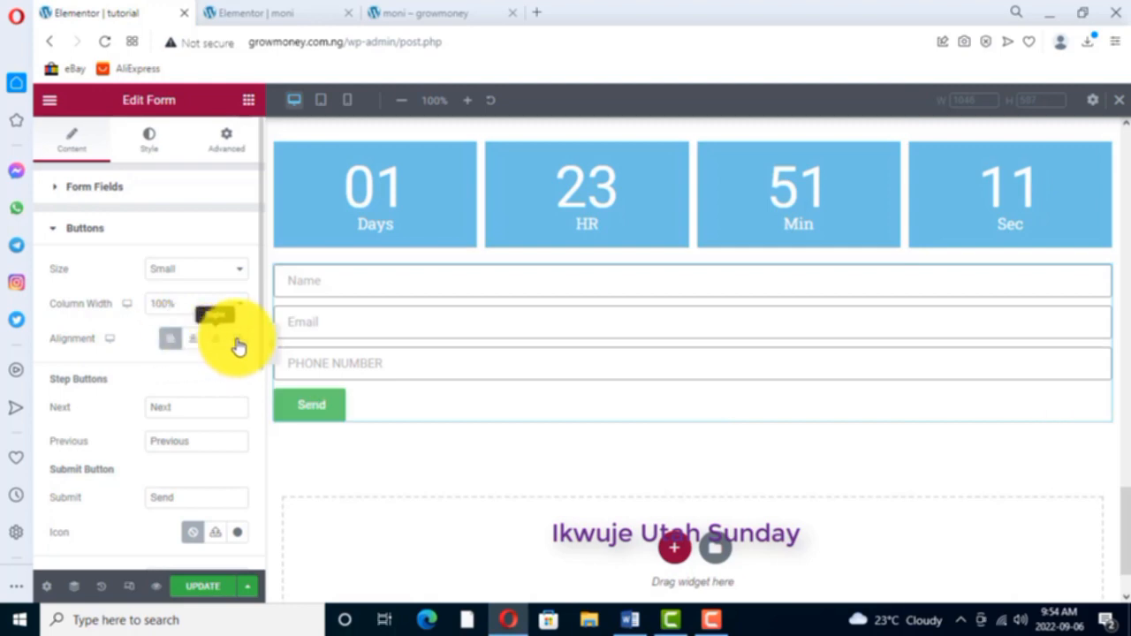
left_click(237, 340)
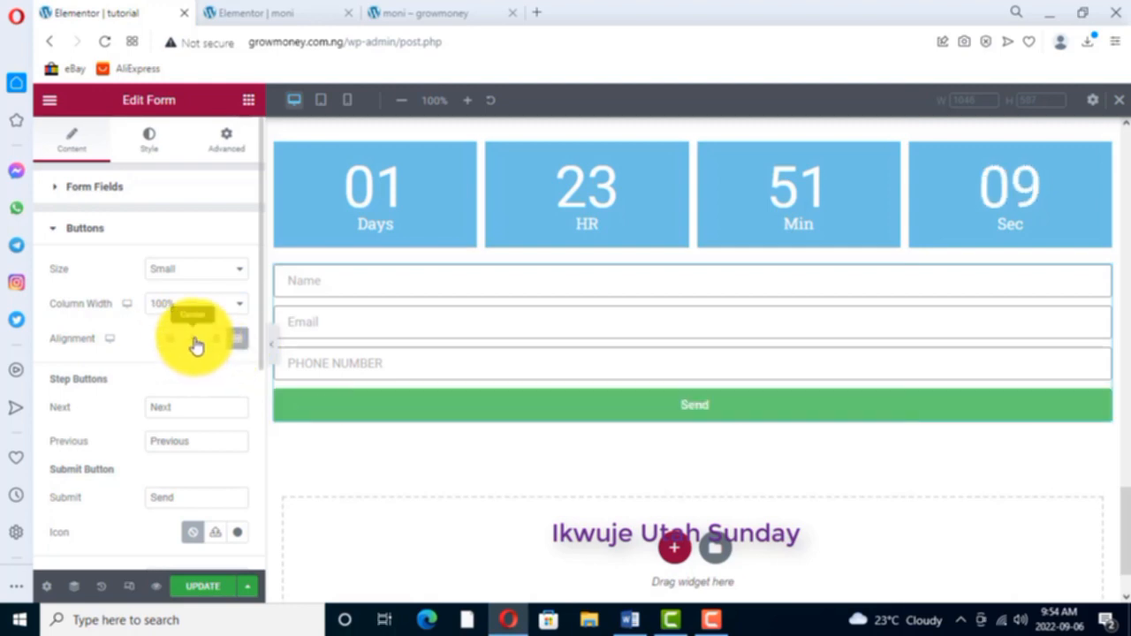
left_click(199, 343)
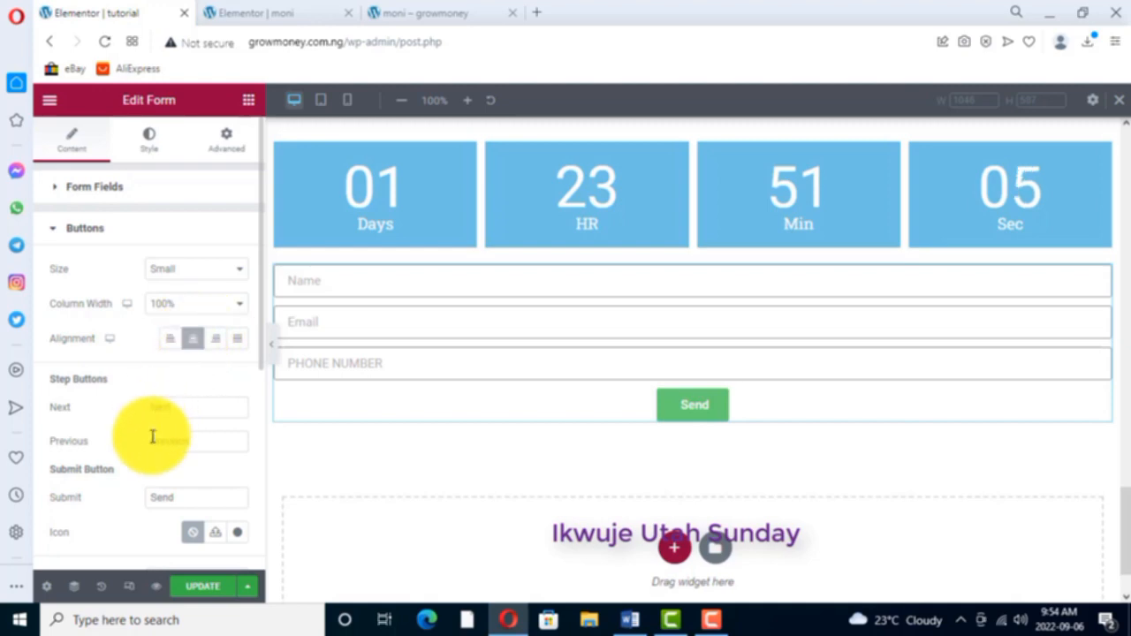
- Set the submit button's text to "DOWNLOAD YOUR FREE EBOOK NOW"
scroll(239, 415, "down", 1)
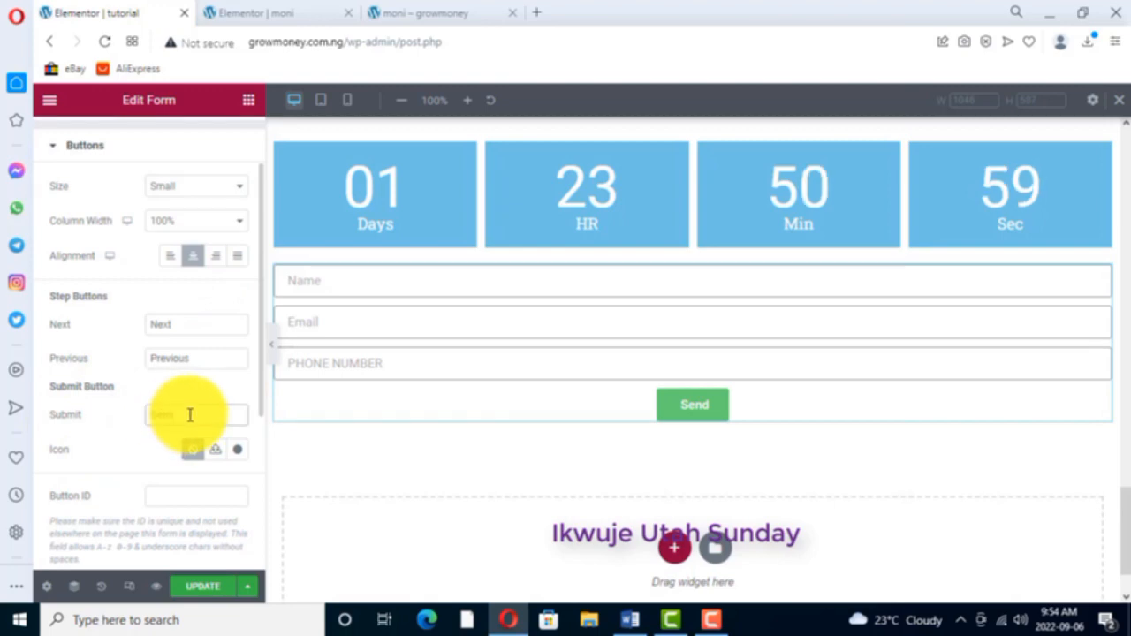
key("BackSpace")
key("BackSpace")
key("BackSpace")
key("BackSpace")
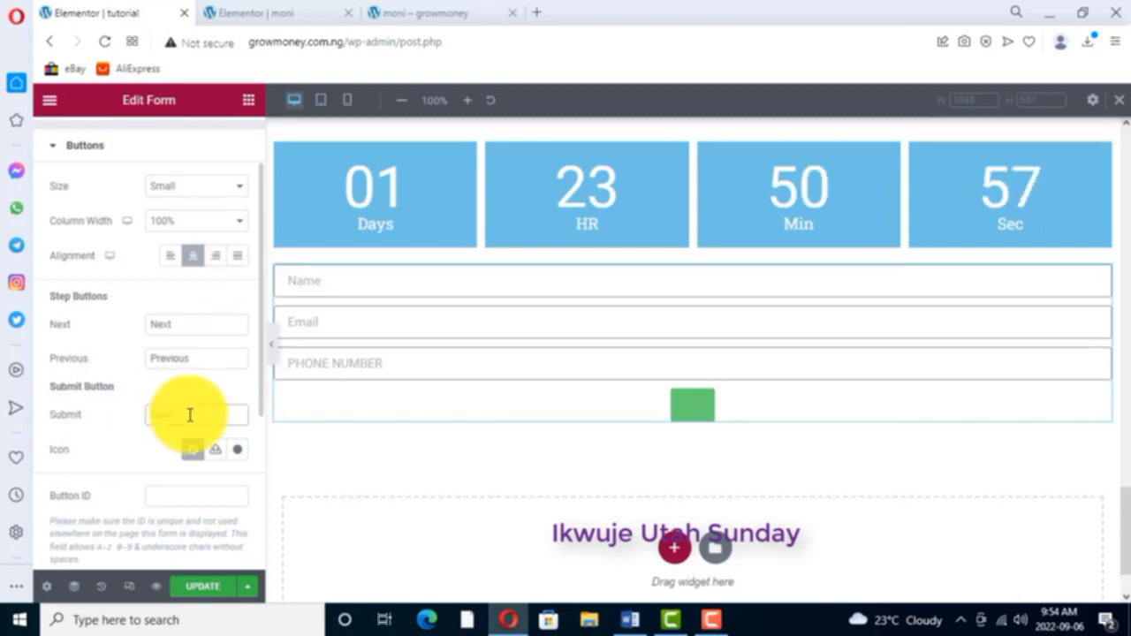
type("DOWNL")
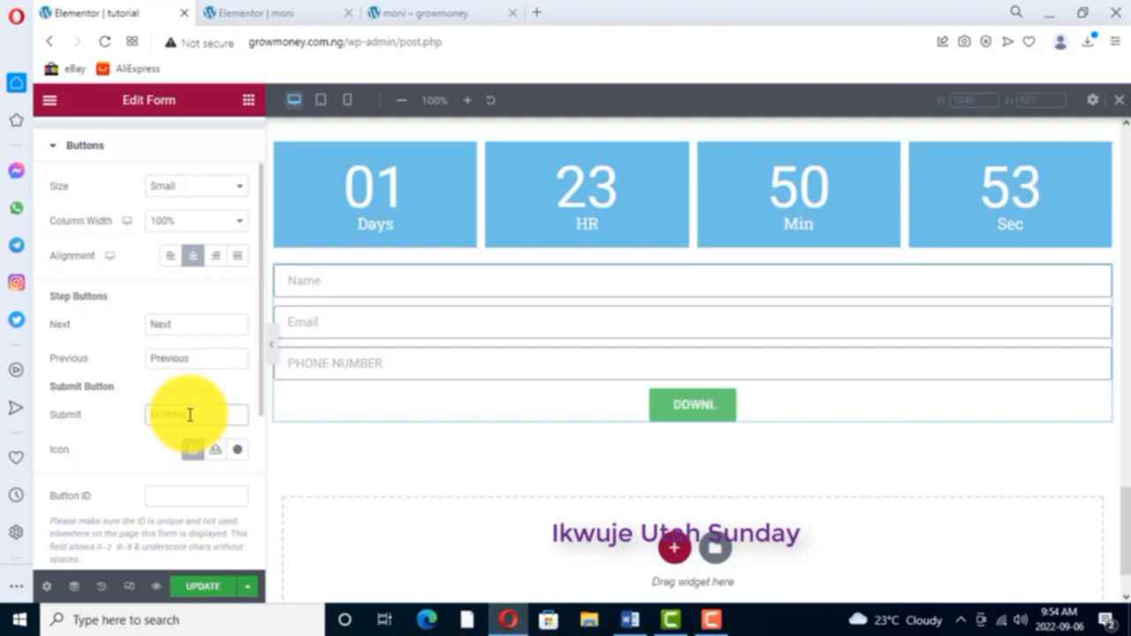
type("OAD")
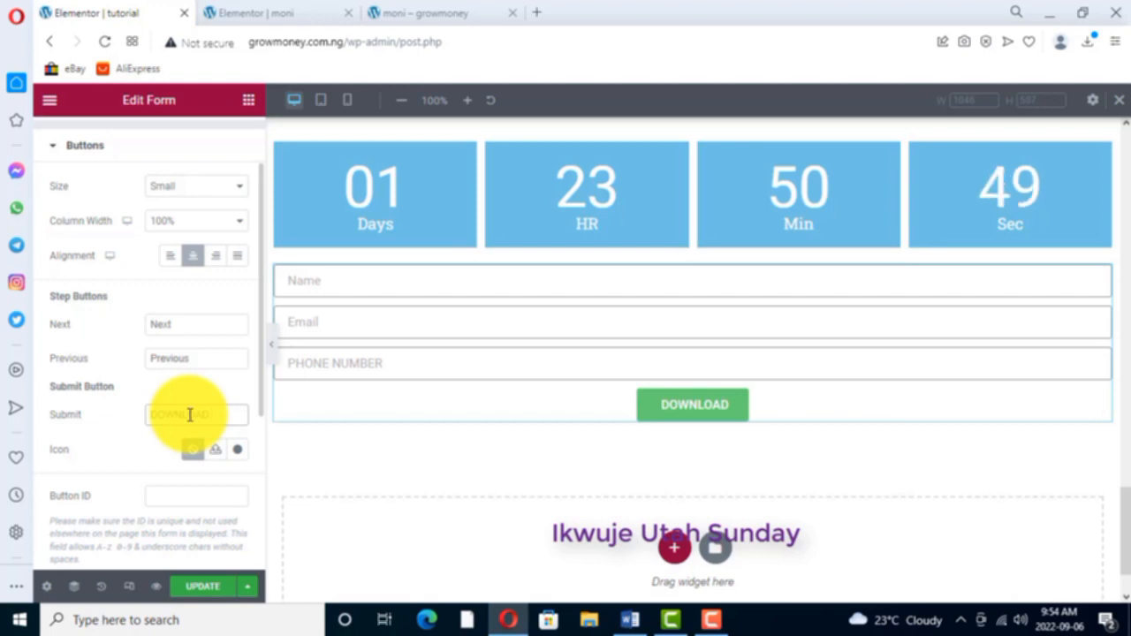
type(" YOUR")
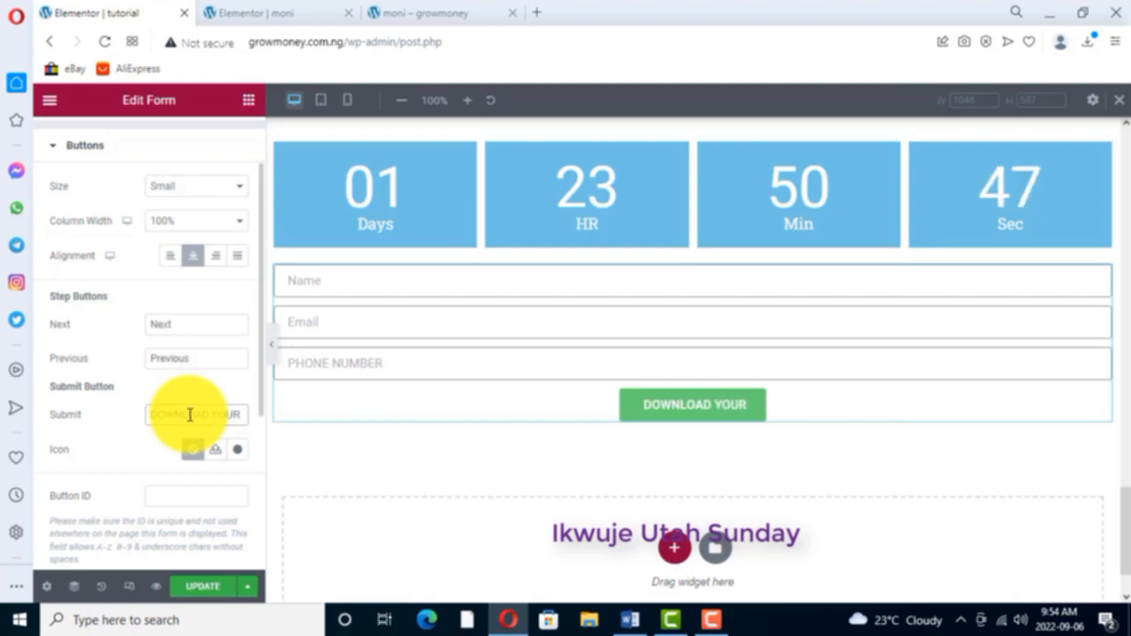
type(" FREE EB")
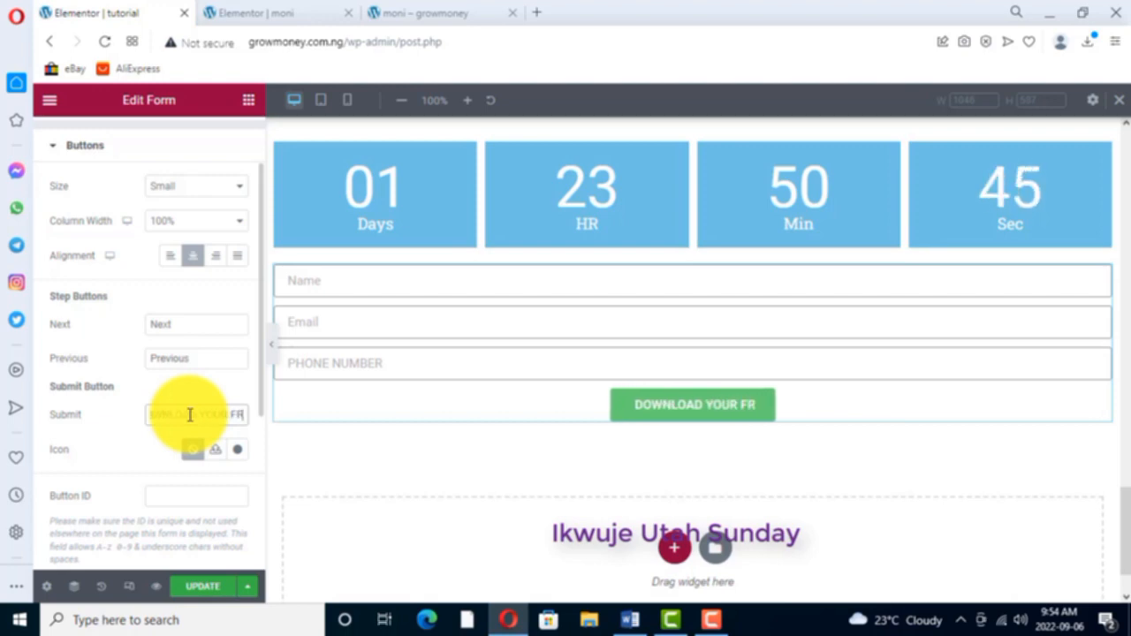
type("O")
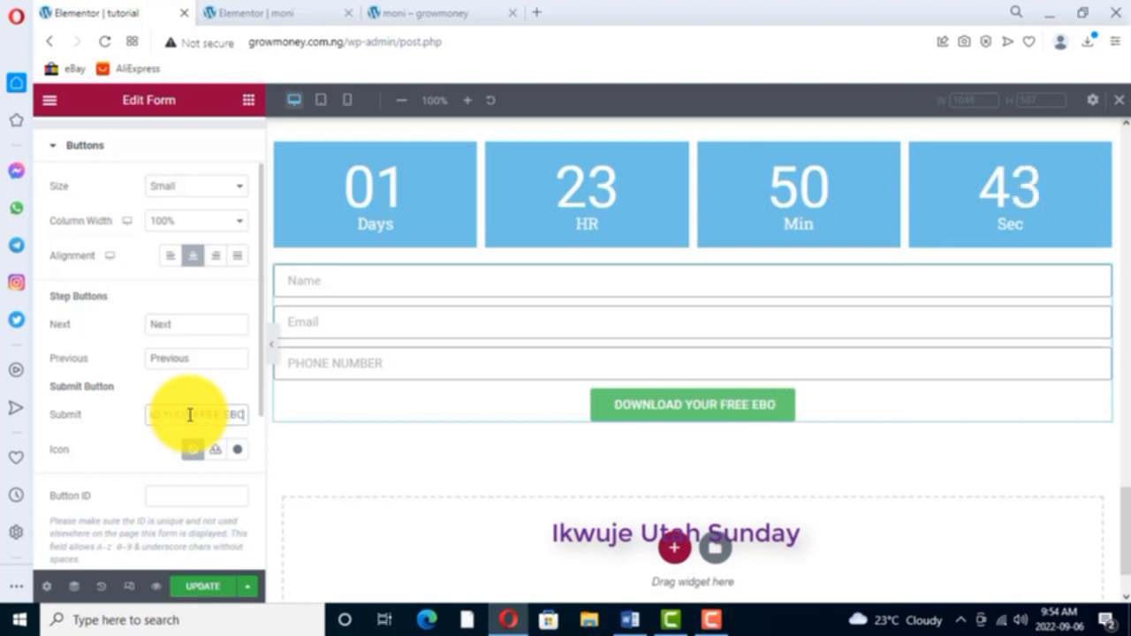
type("OK NOW")
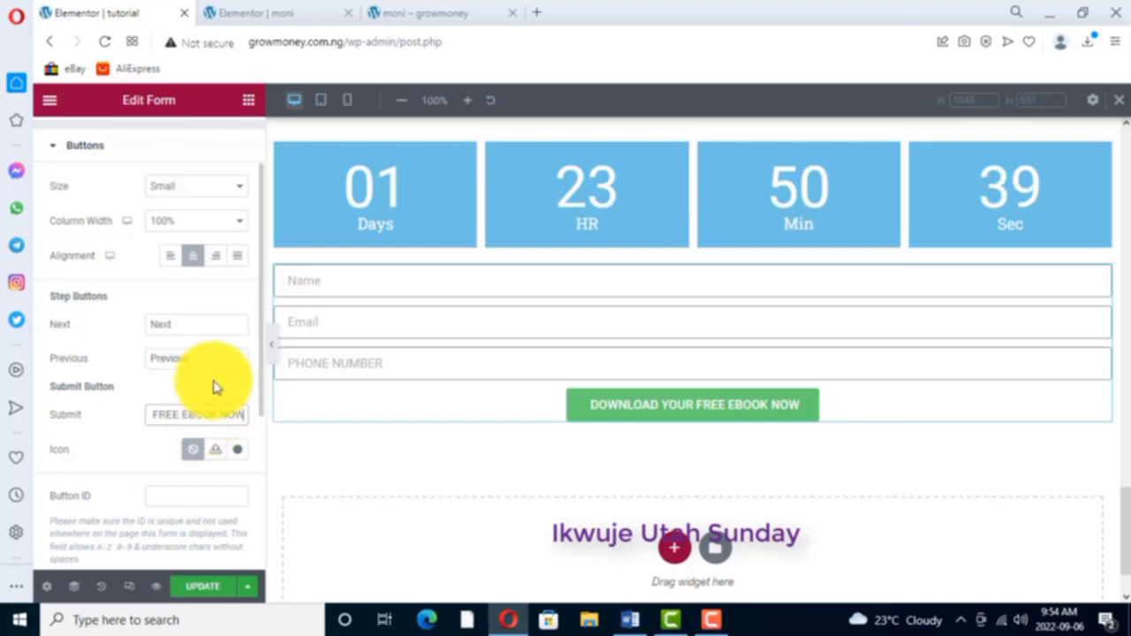
- Add Redirect alongside Email as an action performed after the form is submitted
scroll(111, 372, "down", 5)
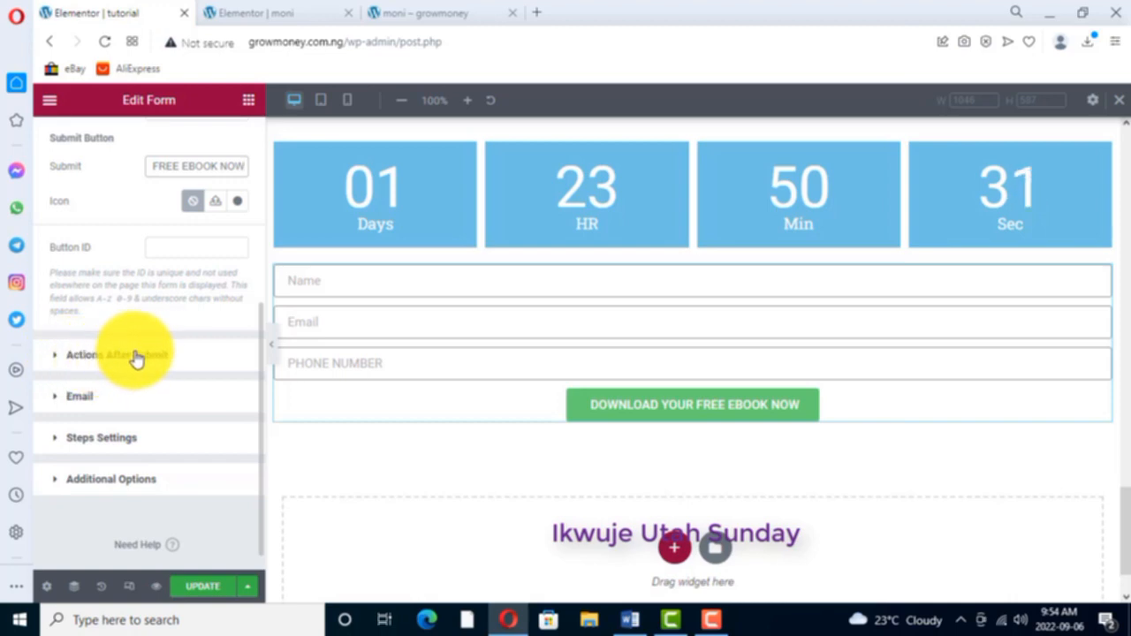
left_click(134, 359)
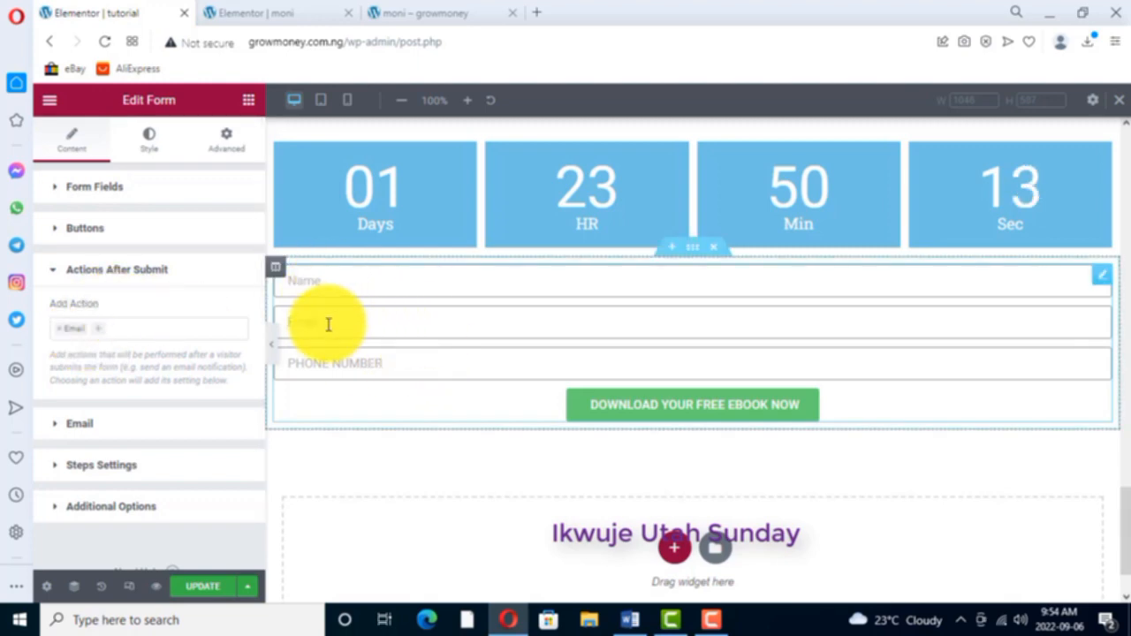
left_click(101, 335)
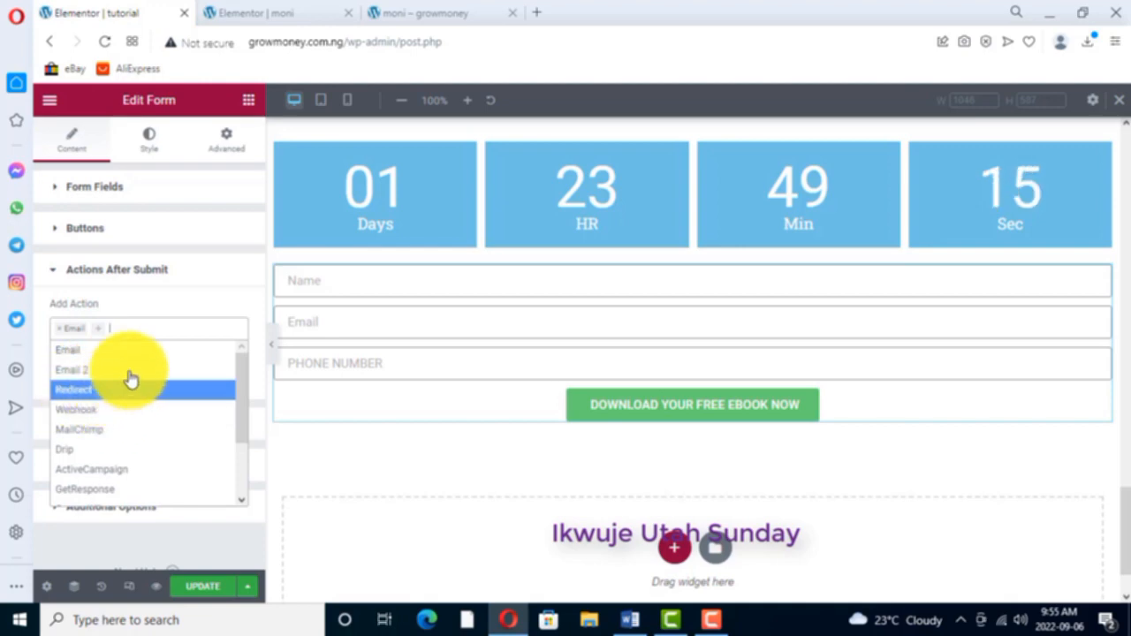
left_click(115, 328)
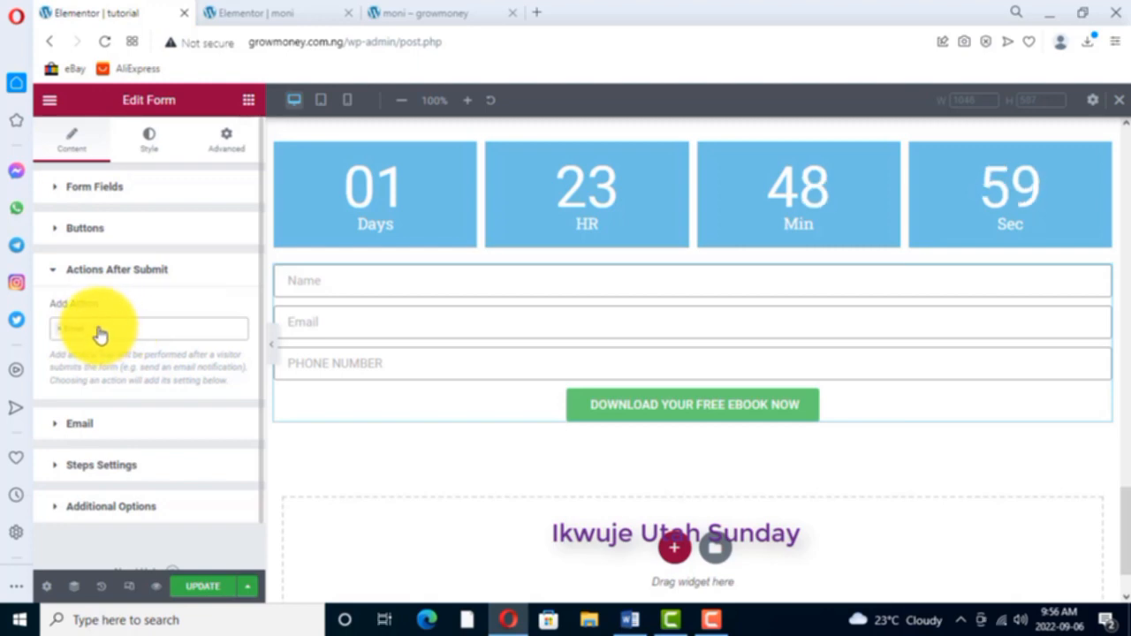
left_click(100, 329)
left_click(97, 350)
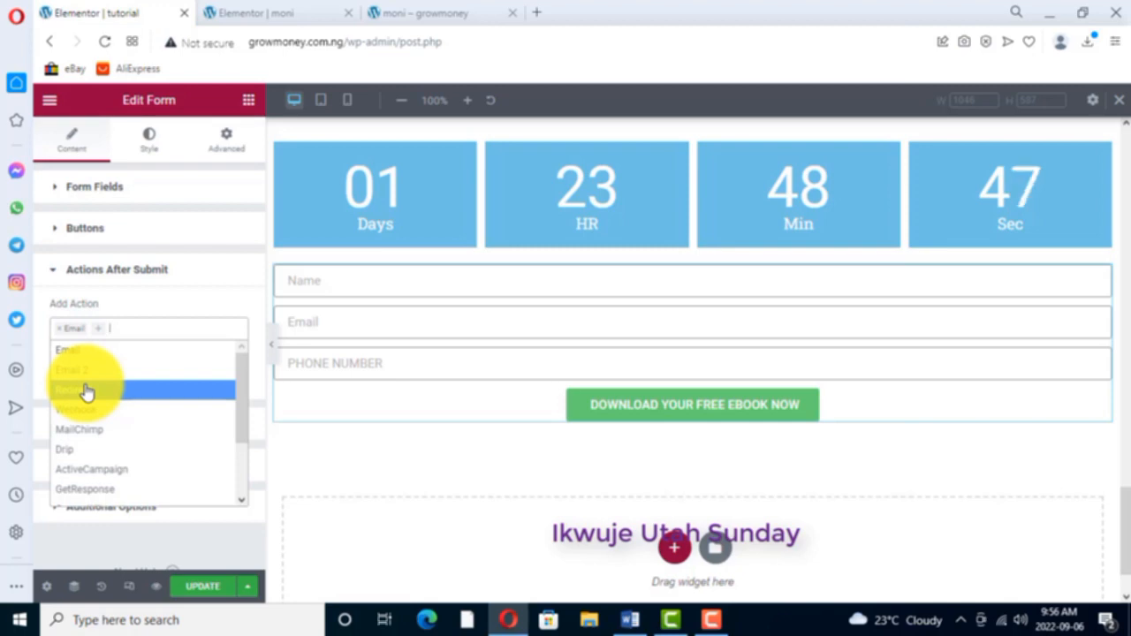
left_click(87, 392)
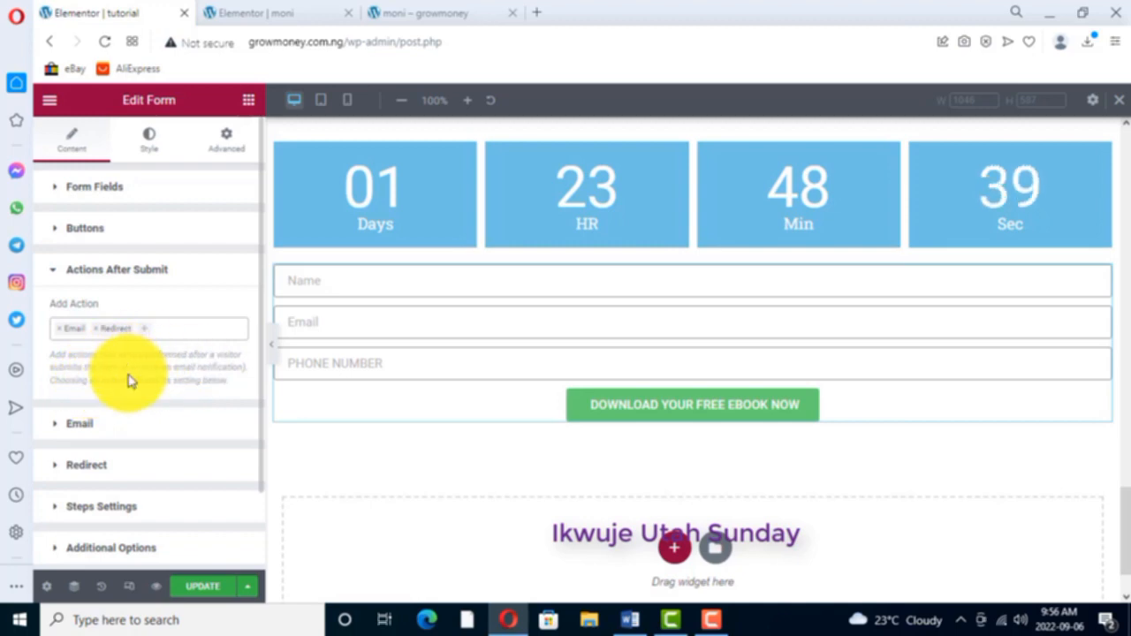
- Set the form's Redirect To address to google.com
scroll(137, 393, "down", 2)
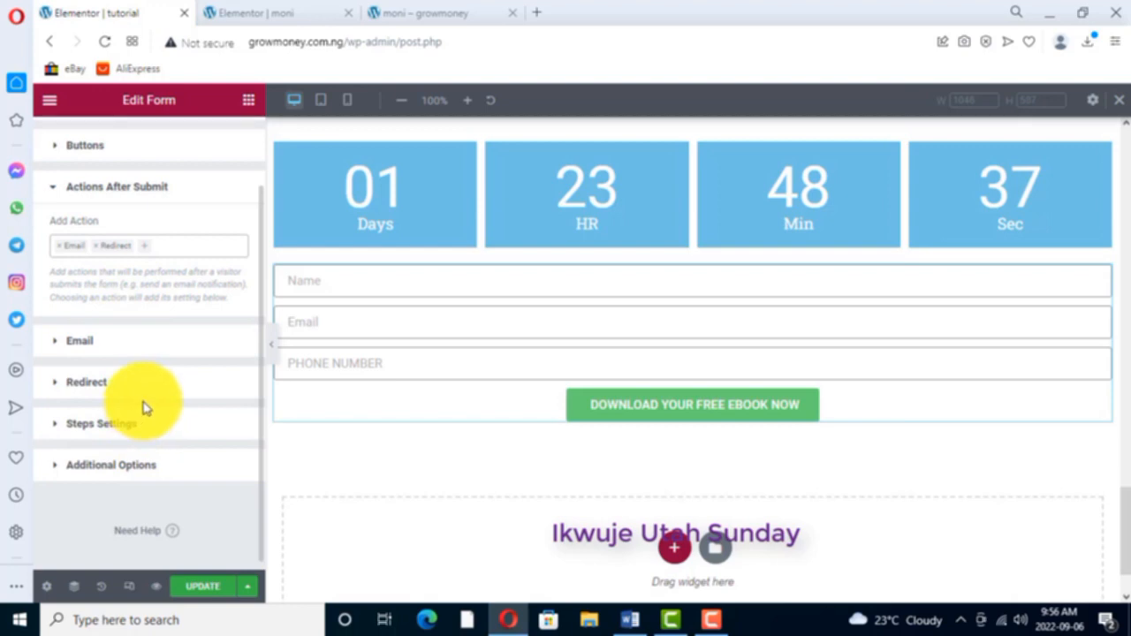
scroll(146, 408, "up", 2)
left_click(88, 465)
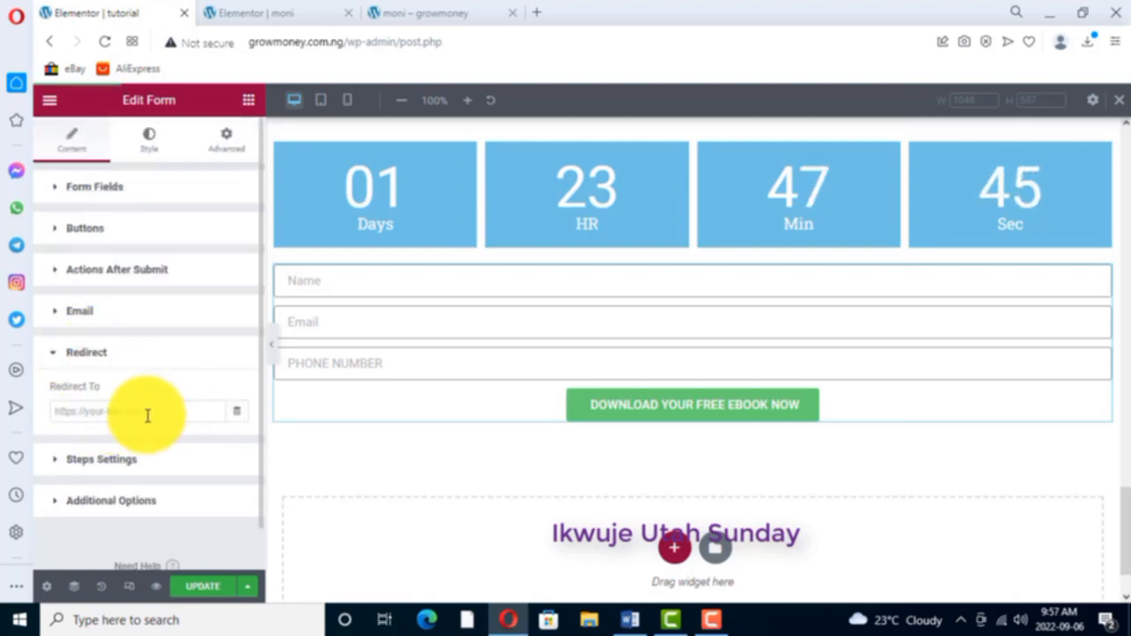
left_click(150, 415)
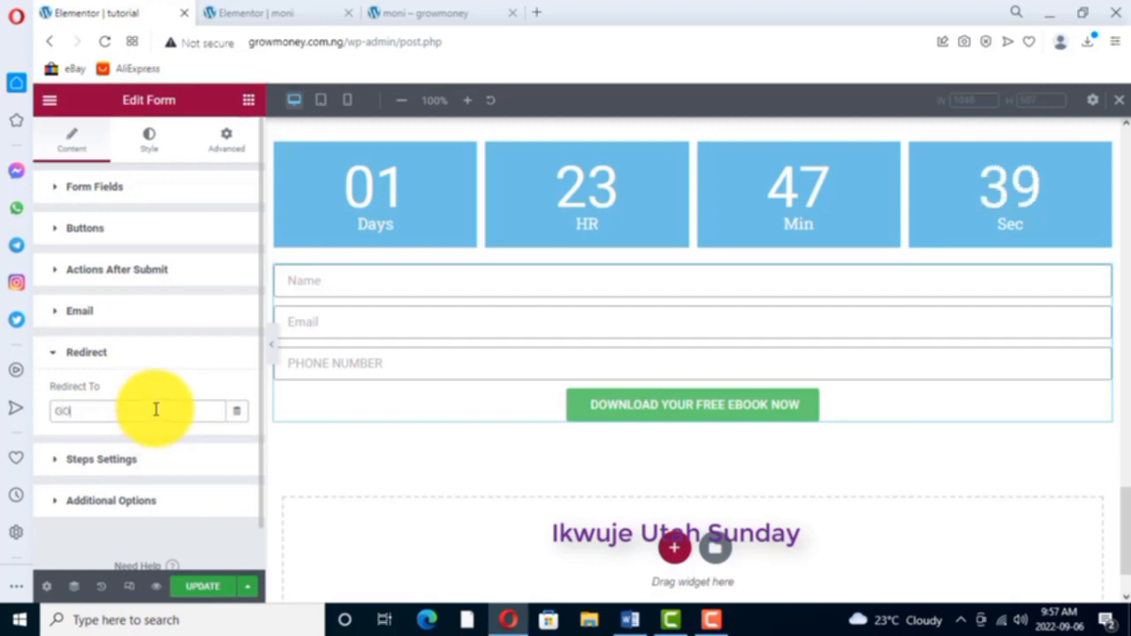
type("O")
key("BackSpace")
key("BackSpace")
key("BackSpace")
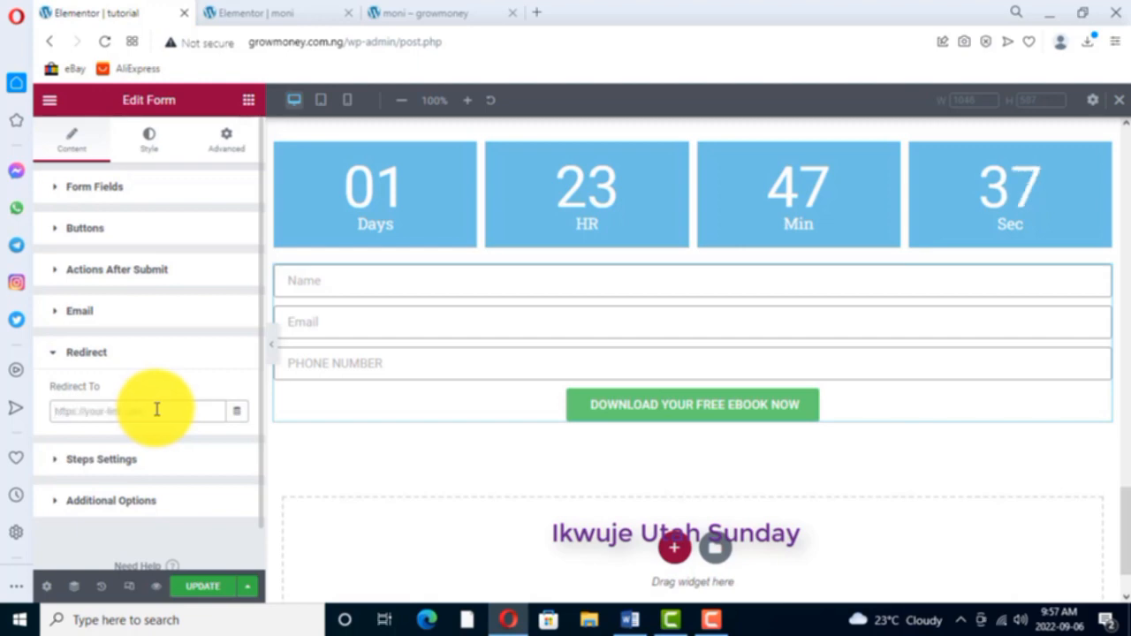
type("goog")
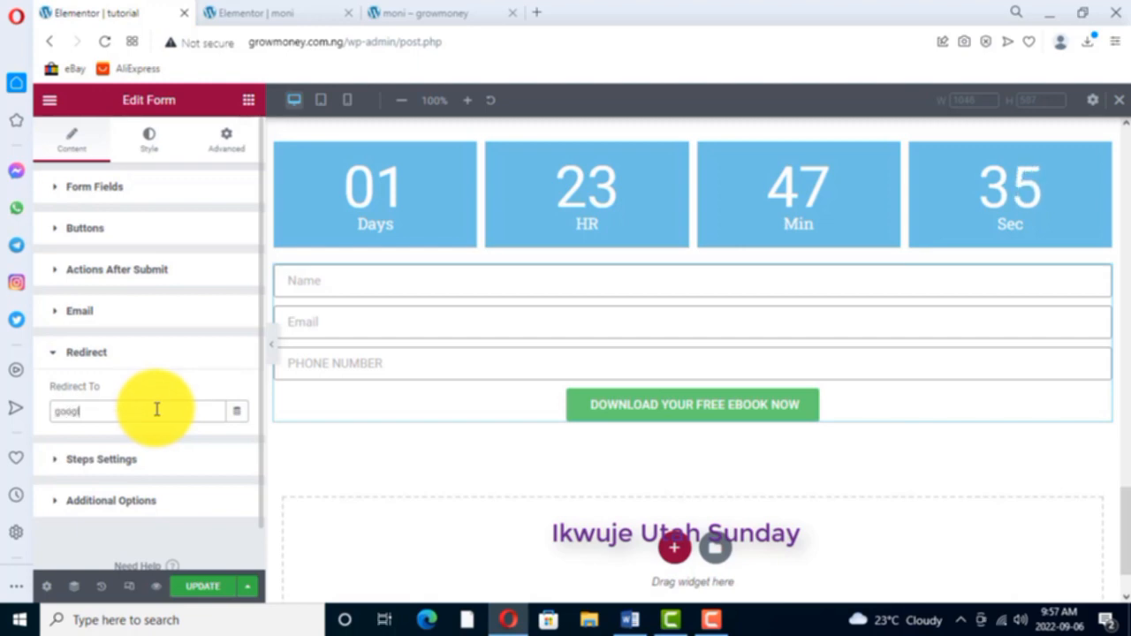
type("le.com")
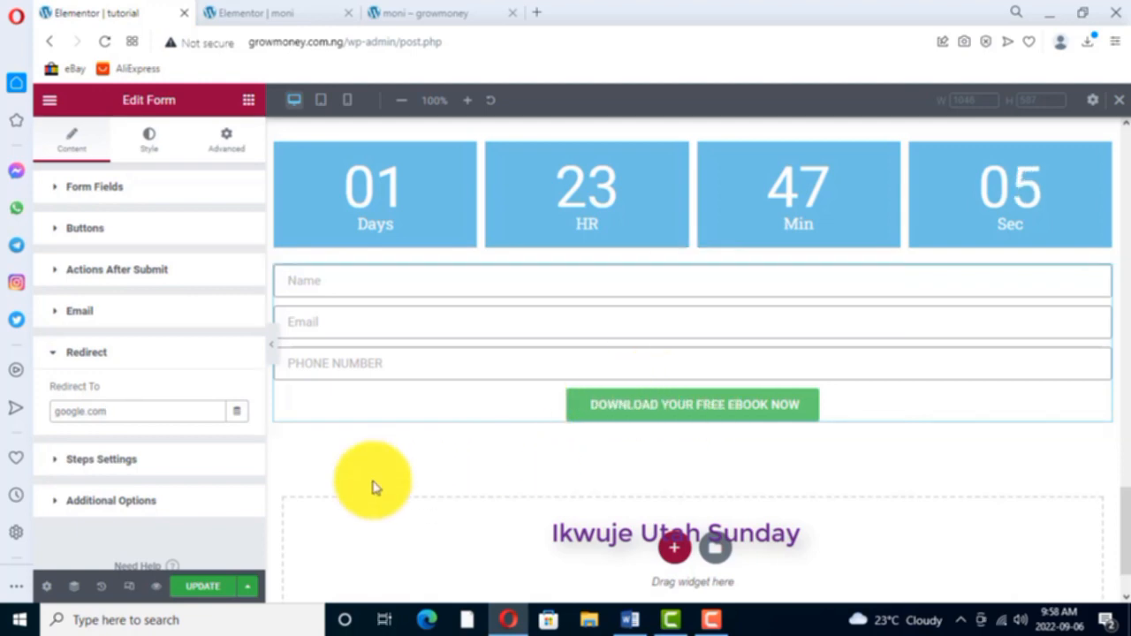
left_click(213, 590)
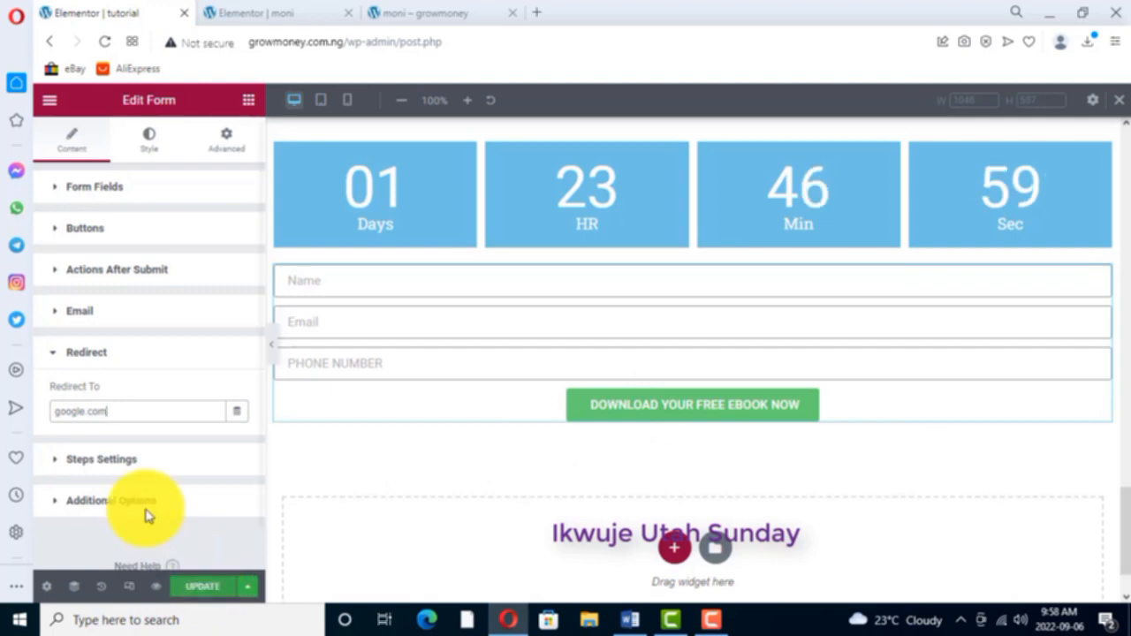
- Review the form's after-submit actions and its Redirect To address
left_click(116, 271)
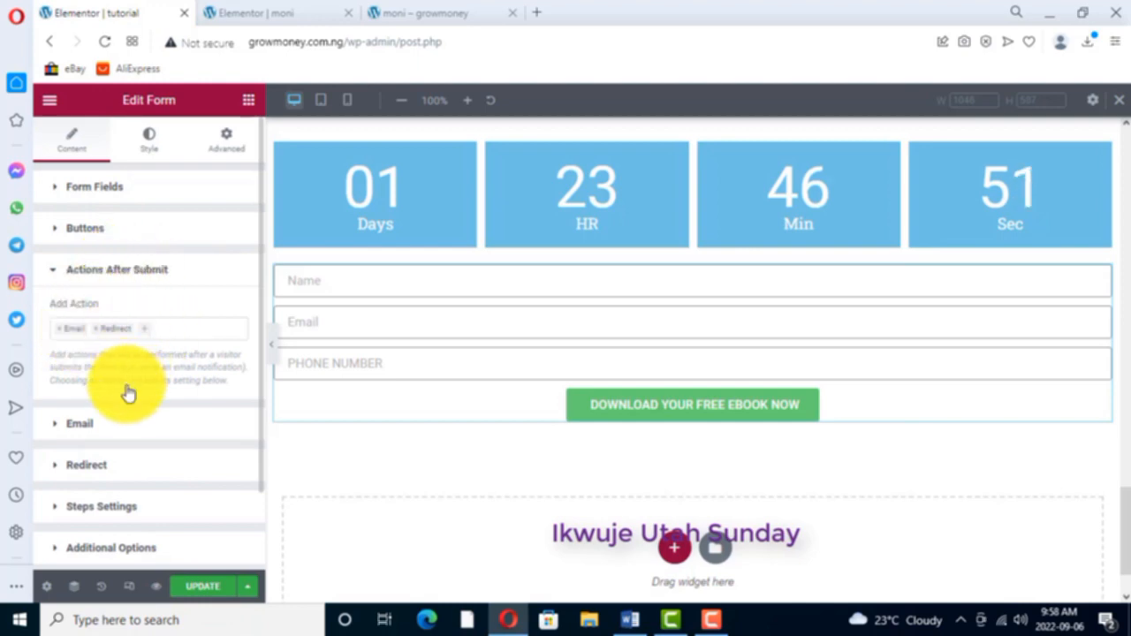
scroll(126, 391, "down", 1)
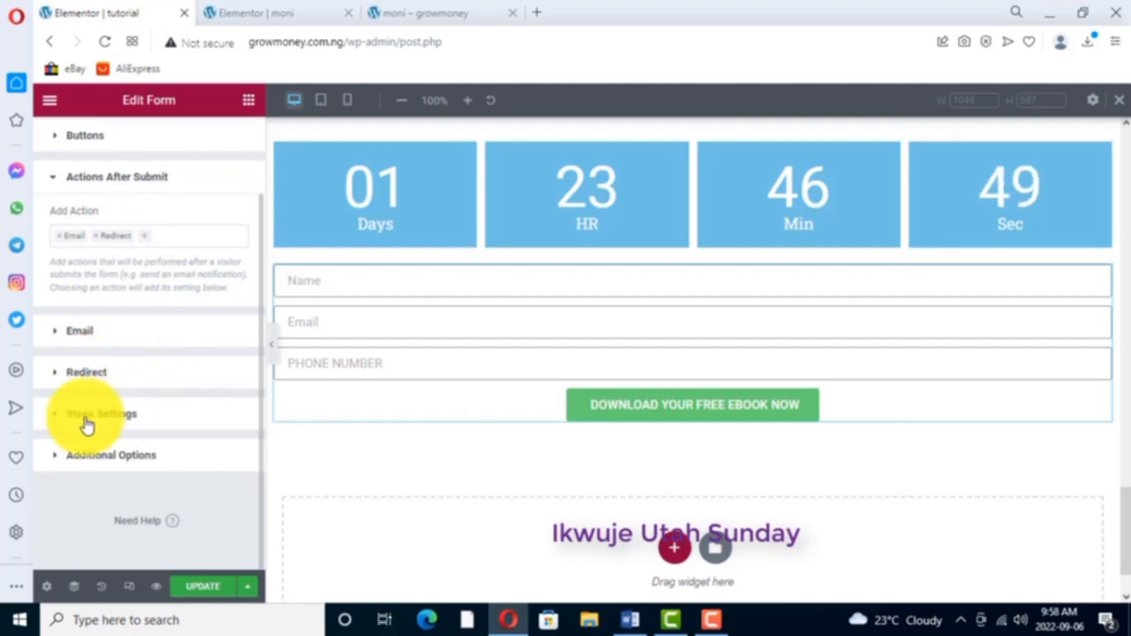
left_click(88, 372)
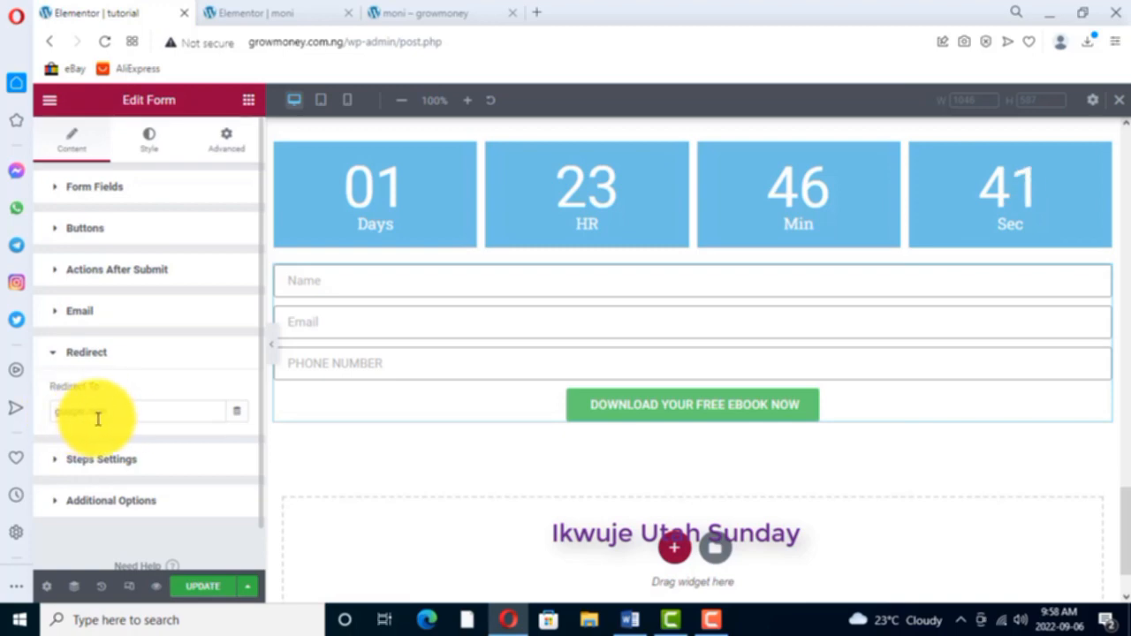
left_click(133, 269)
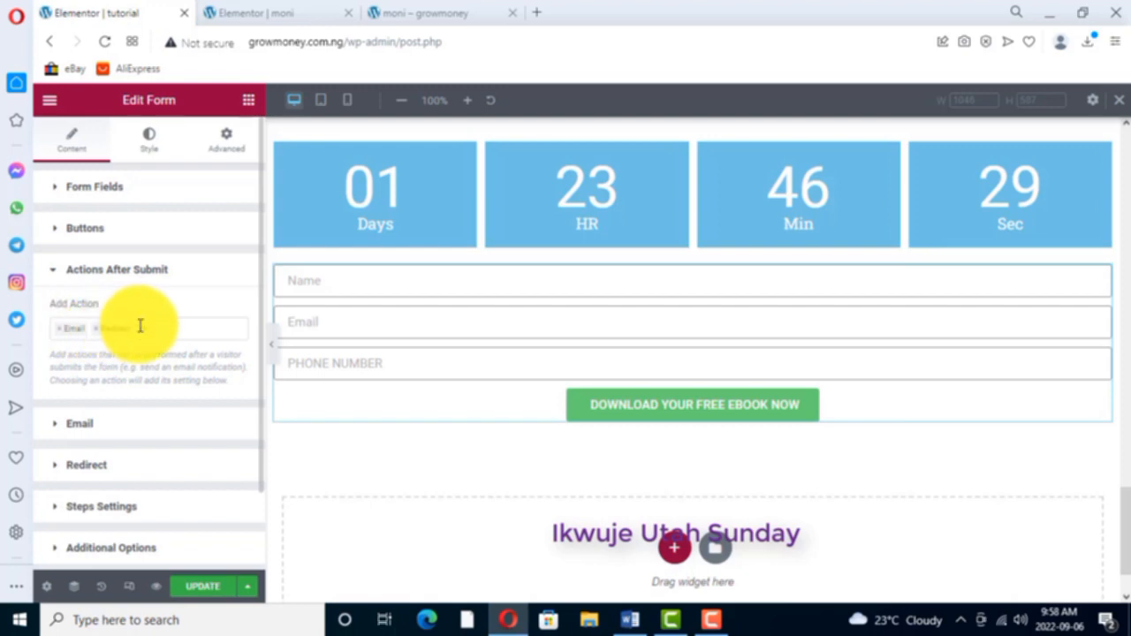
left_click(119, 349)
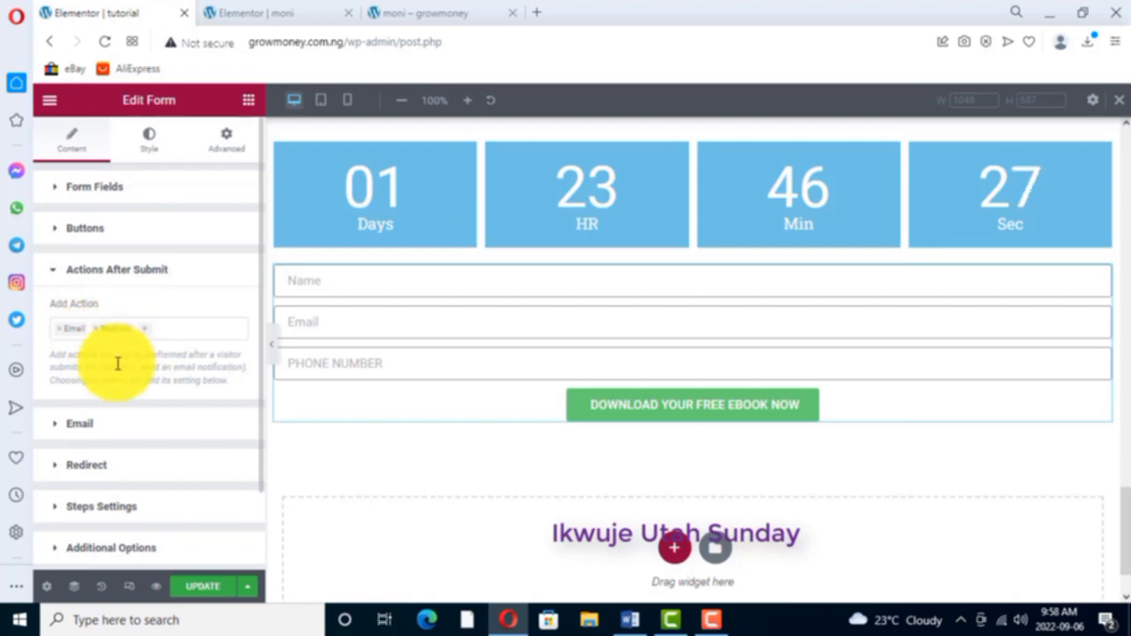
left_click(91, 466)
left_click_drag(111, 414, 70, 411)
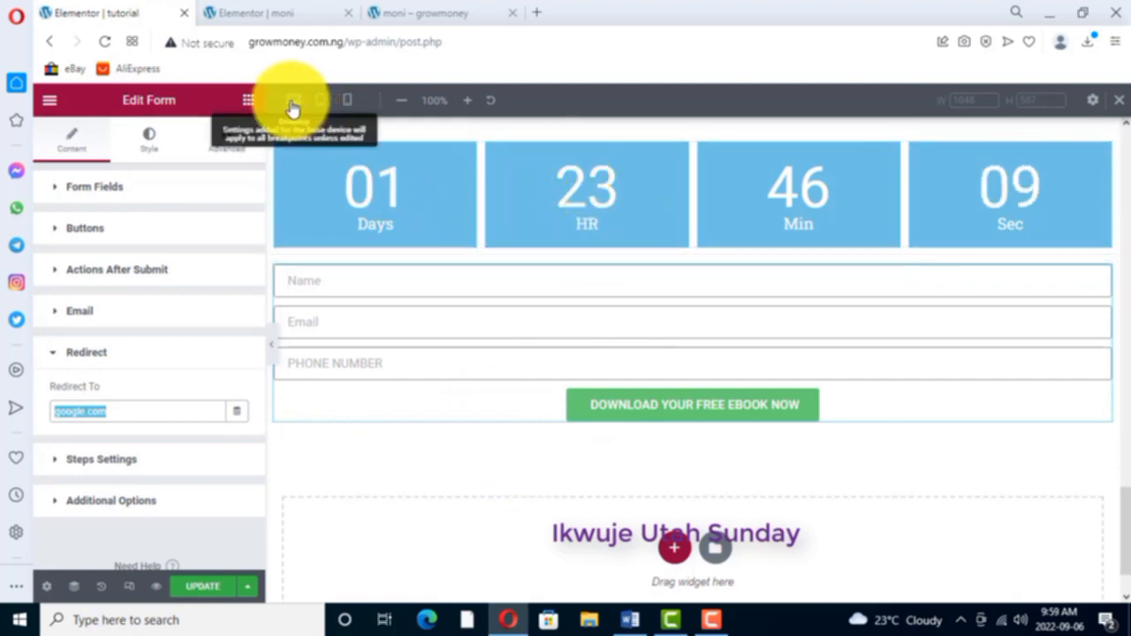
- Browse the Basic and Pro widgets in the widget library and compare them with the page built so far
left_click(248, 100)
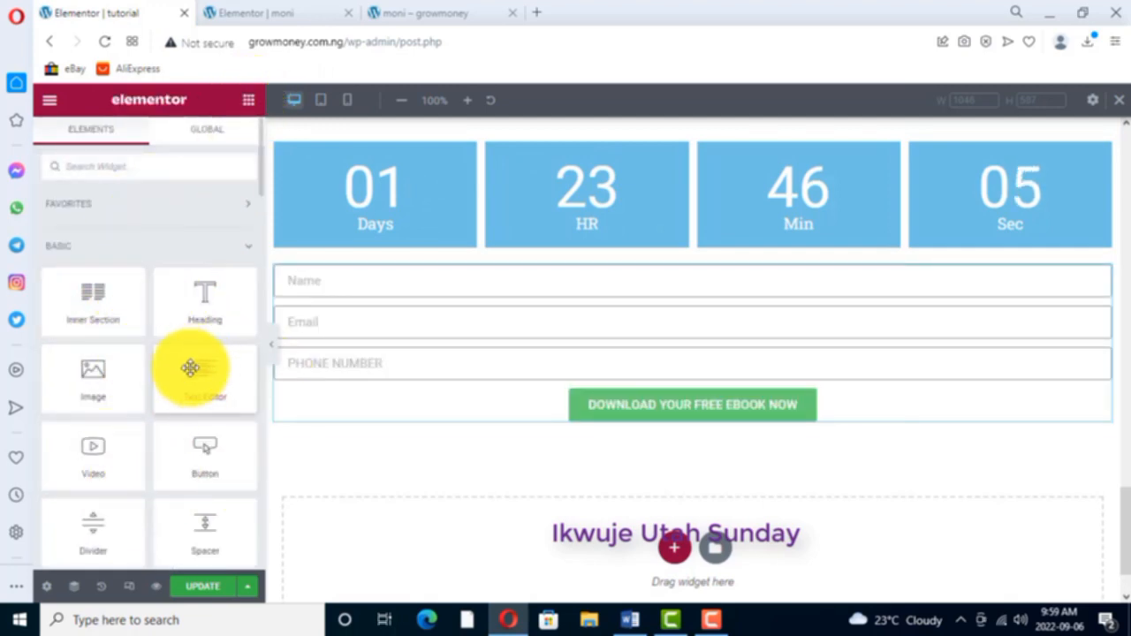
scroll(185, 369, "down", 5)
scroll(114, 462, "down", 2)
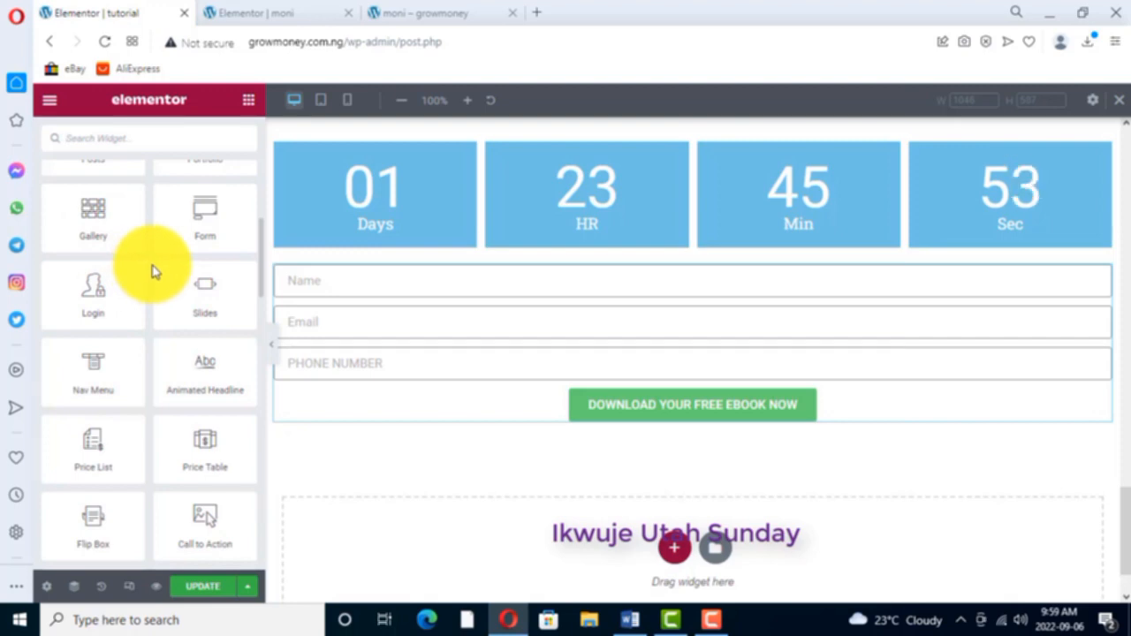
scroll(589, 336, "up", 8)
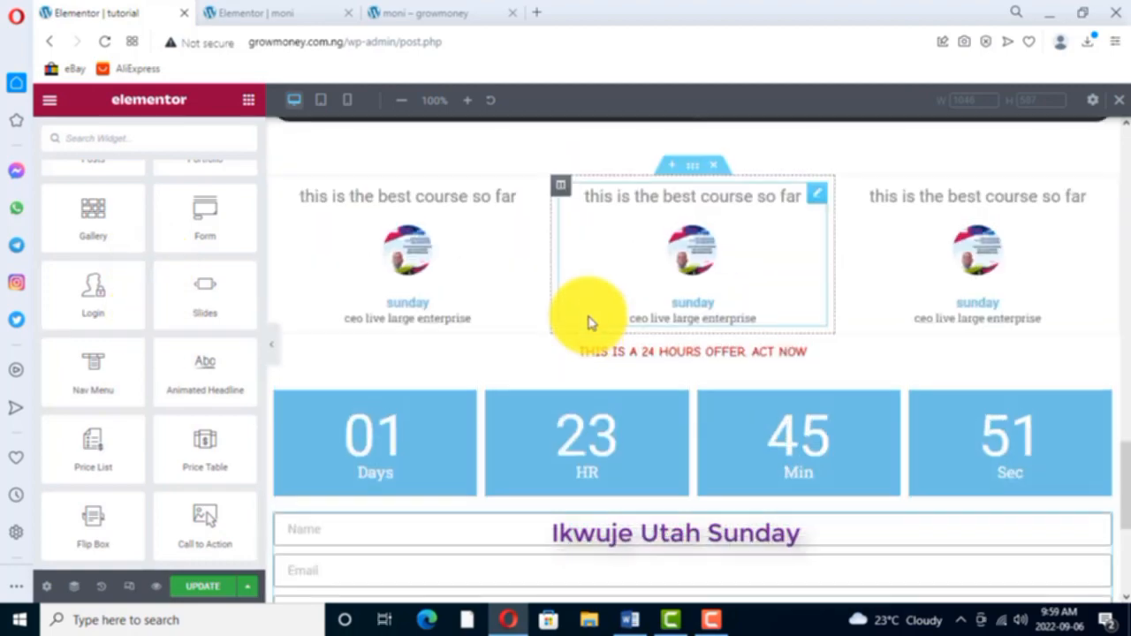
scroll(590, 321, "up", 15)
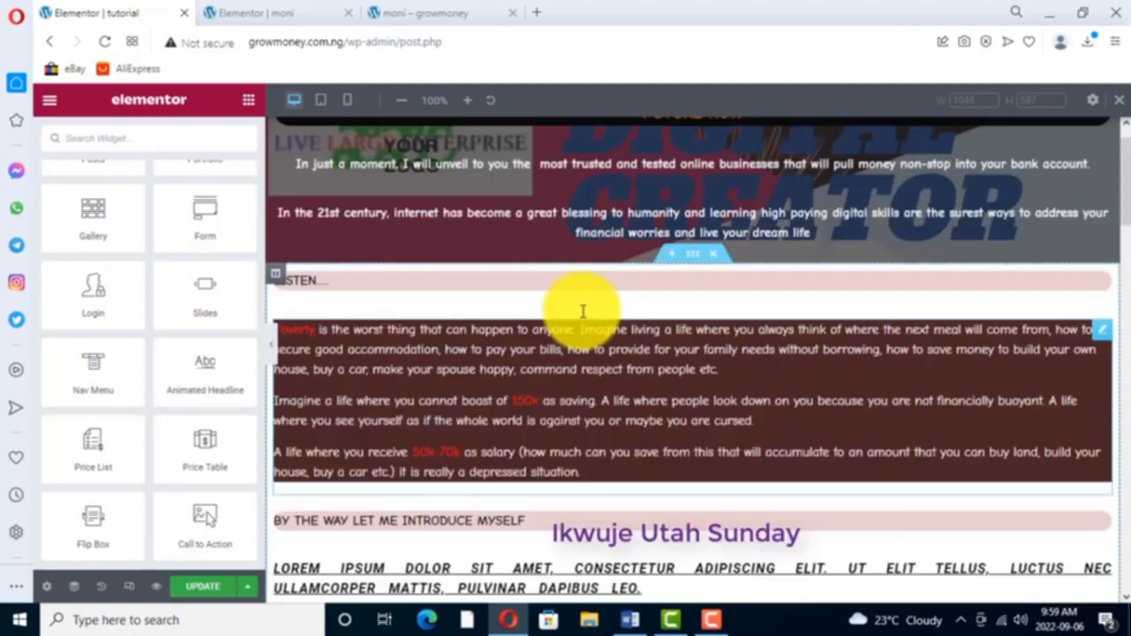
scroll(584, 321, "down", 15)
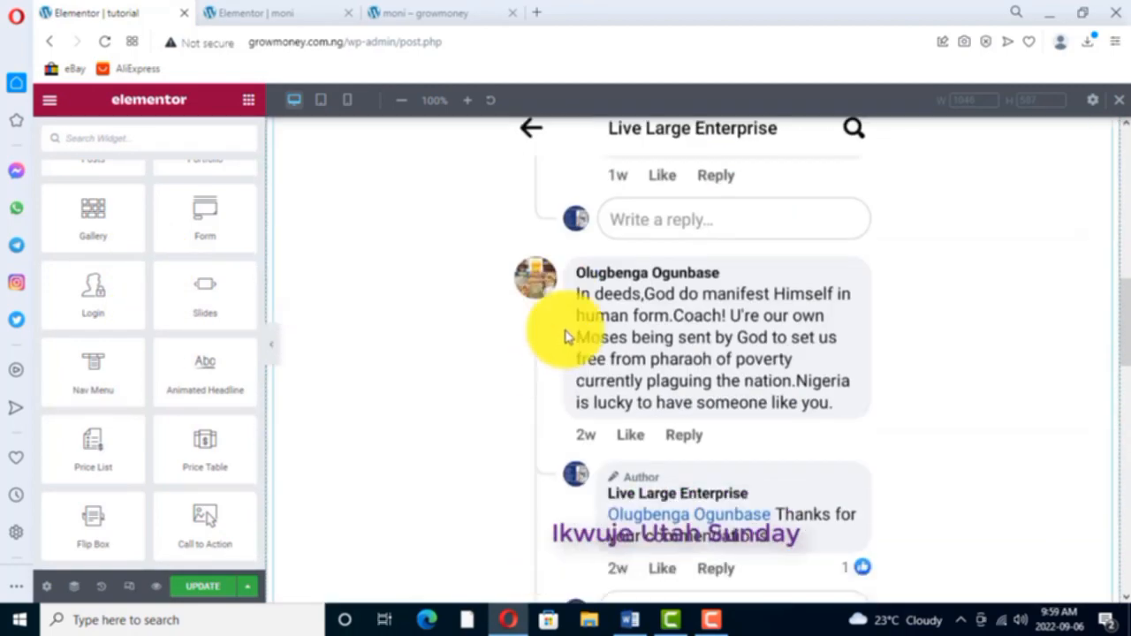
scroll(554, 345, "down", 10)
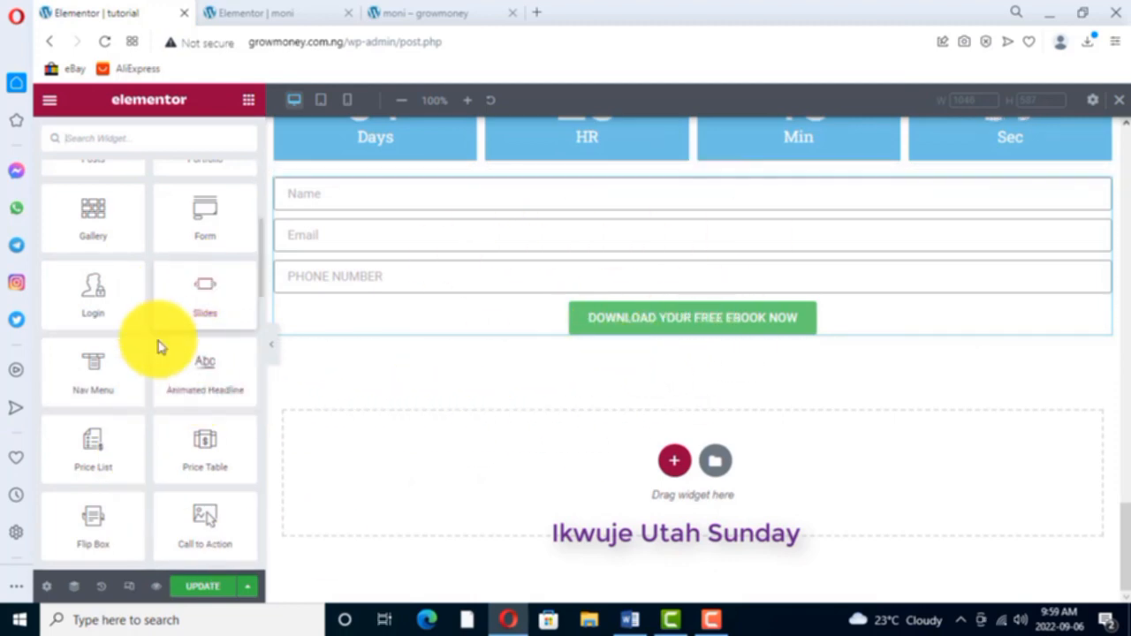
scroll(134, 381, "down", 2)
scroll(135, 381, "down", 5)
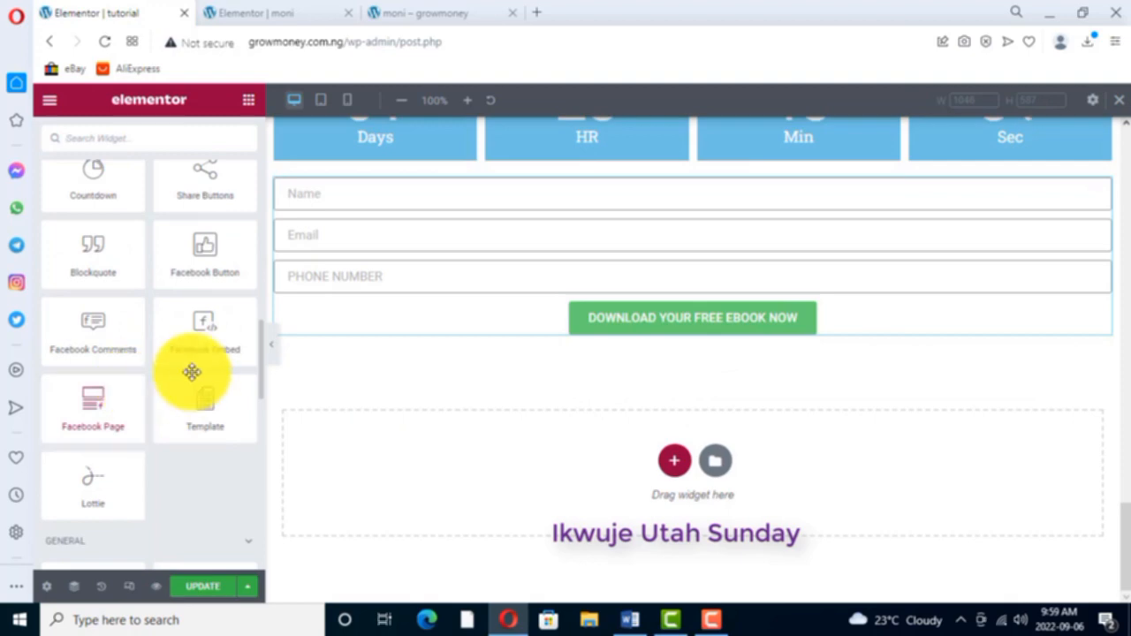
scroll(168, 296, "up", 2)
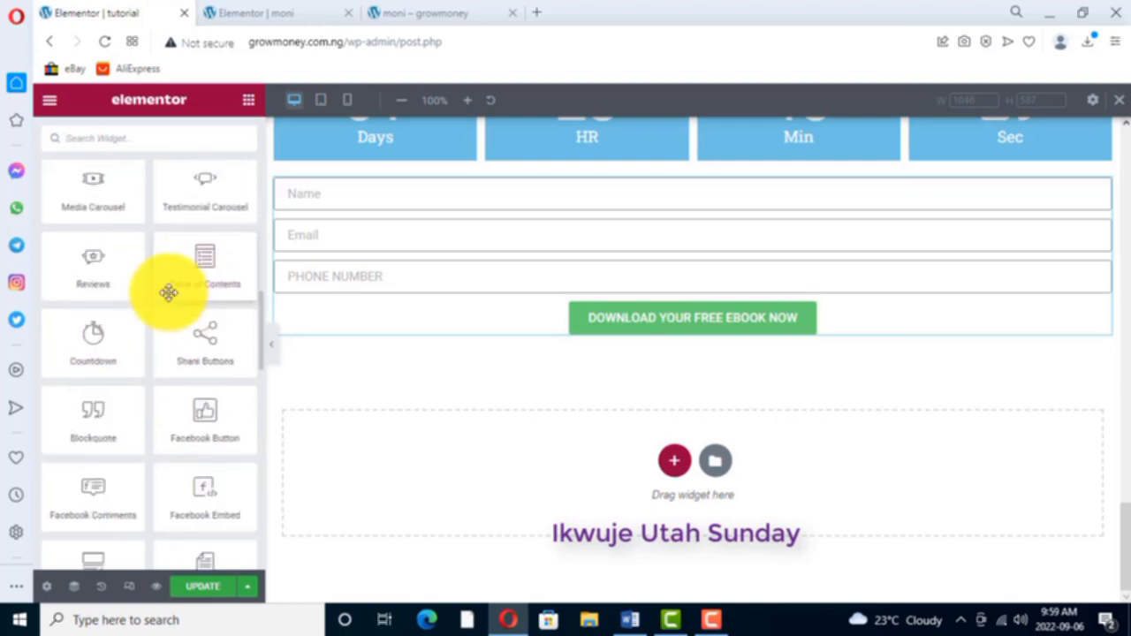
scroll(160, 310, "up", 2)
scroll(159, 315, "up", 8)
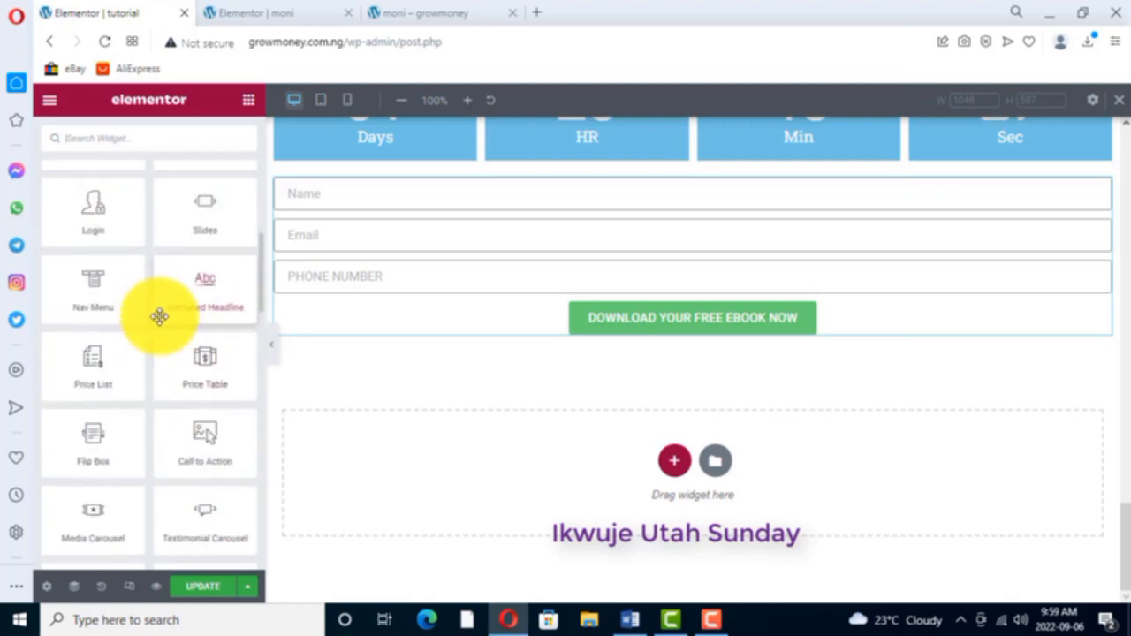
scroll(160, 316, "up", 3)
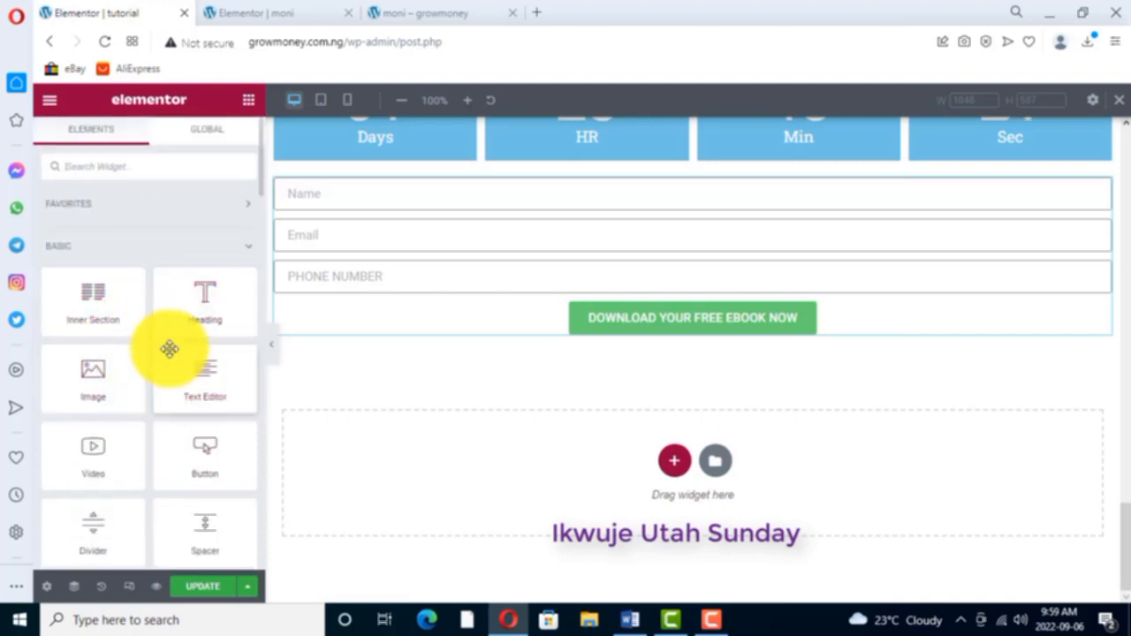
scroll(141, 391, "down", 2)
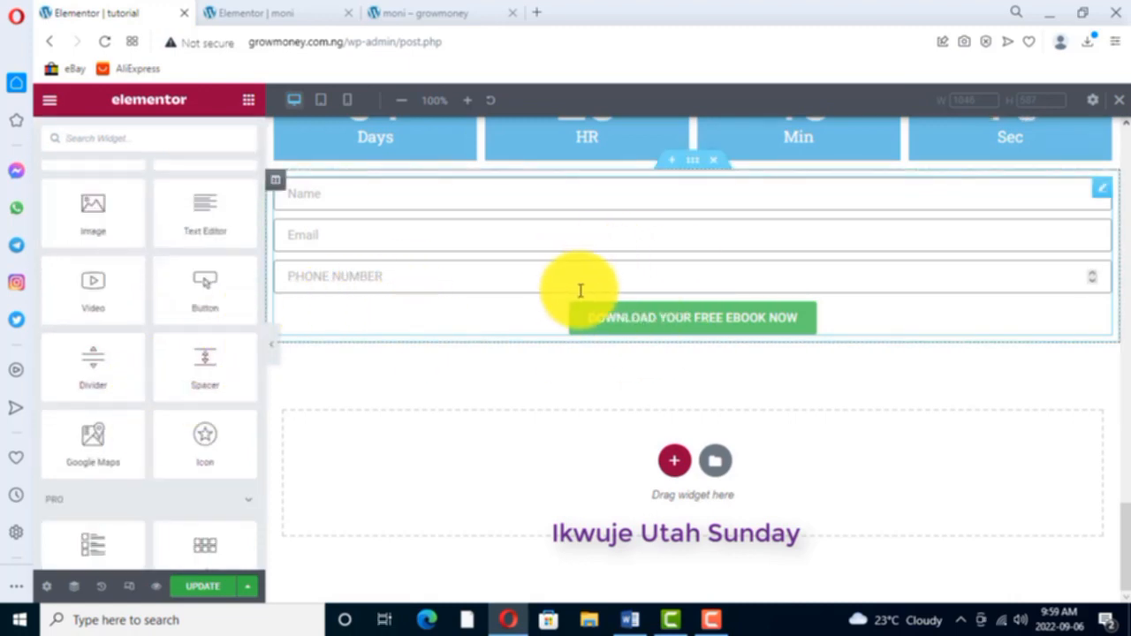
- Look over the sales page from the opt-in form up to the headline and back down to the testimonial screenshots
scroll(593, 304, "up", 2)
scroll(593, 304, "up", 15)
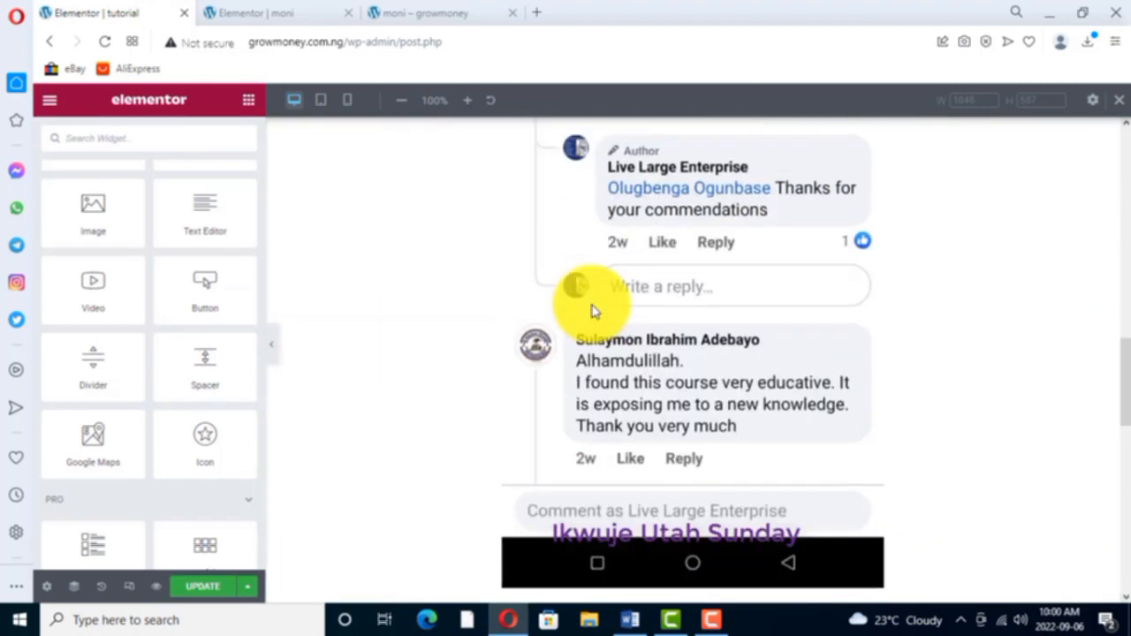
scroll(593, 311, "up", 6)
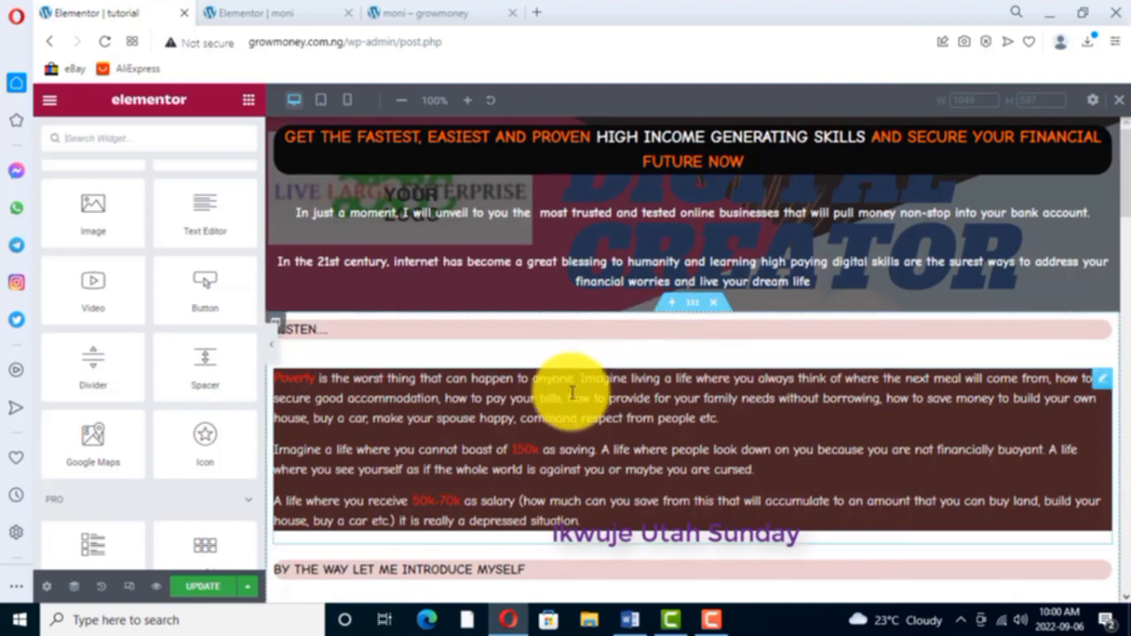
scroll(639, 375, "down", 3)
scroll(638, 375, "down", 20)
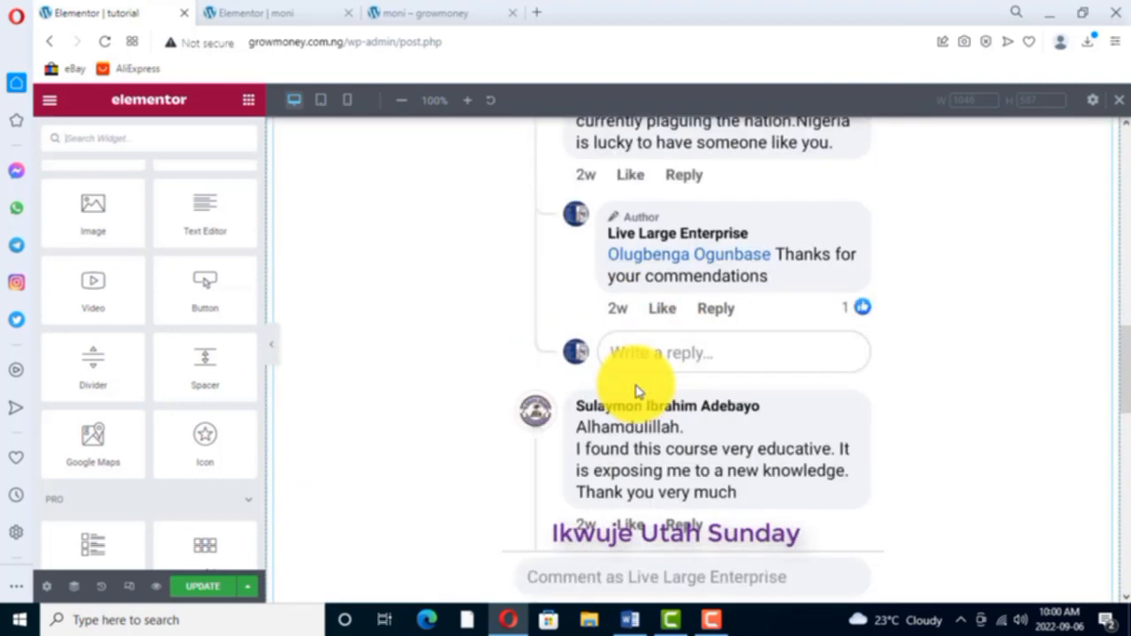